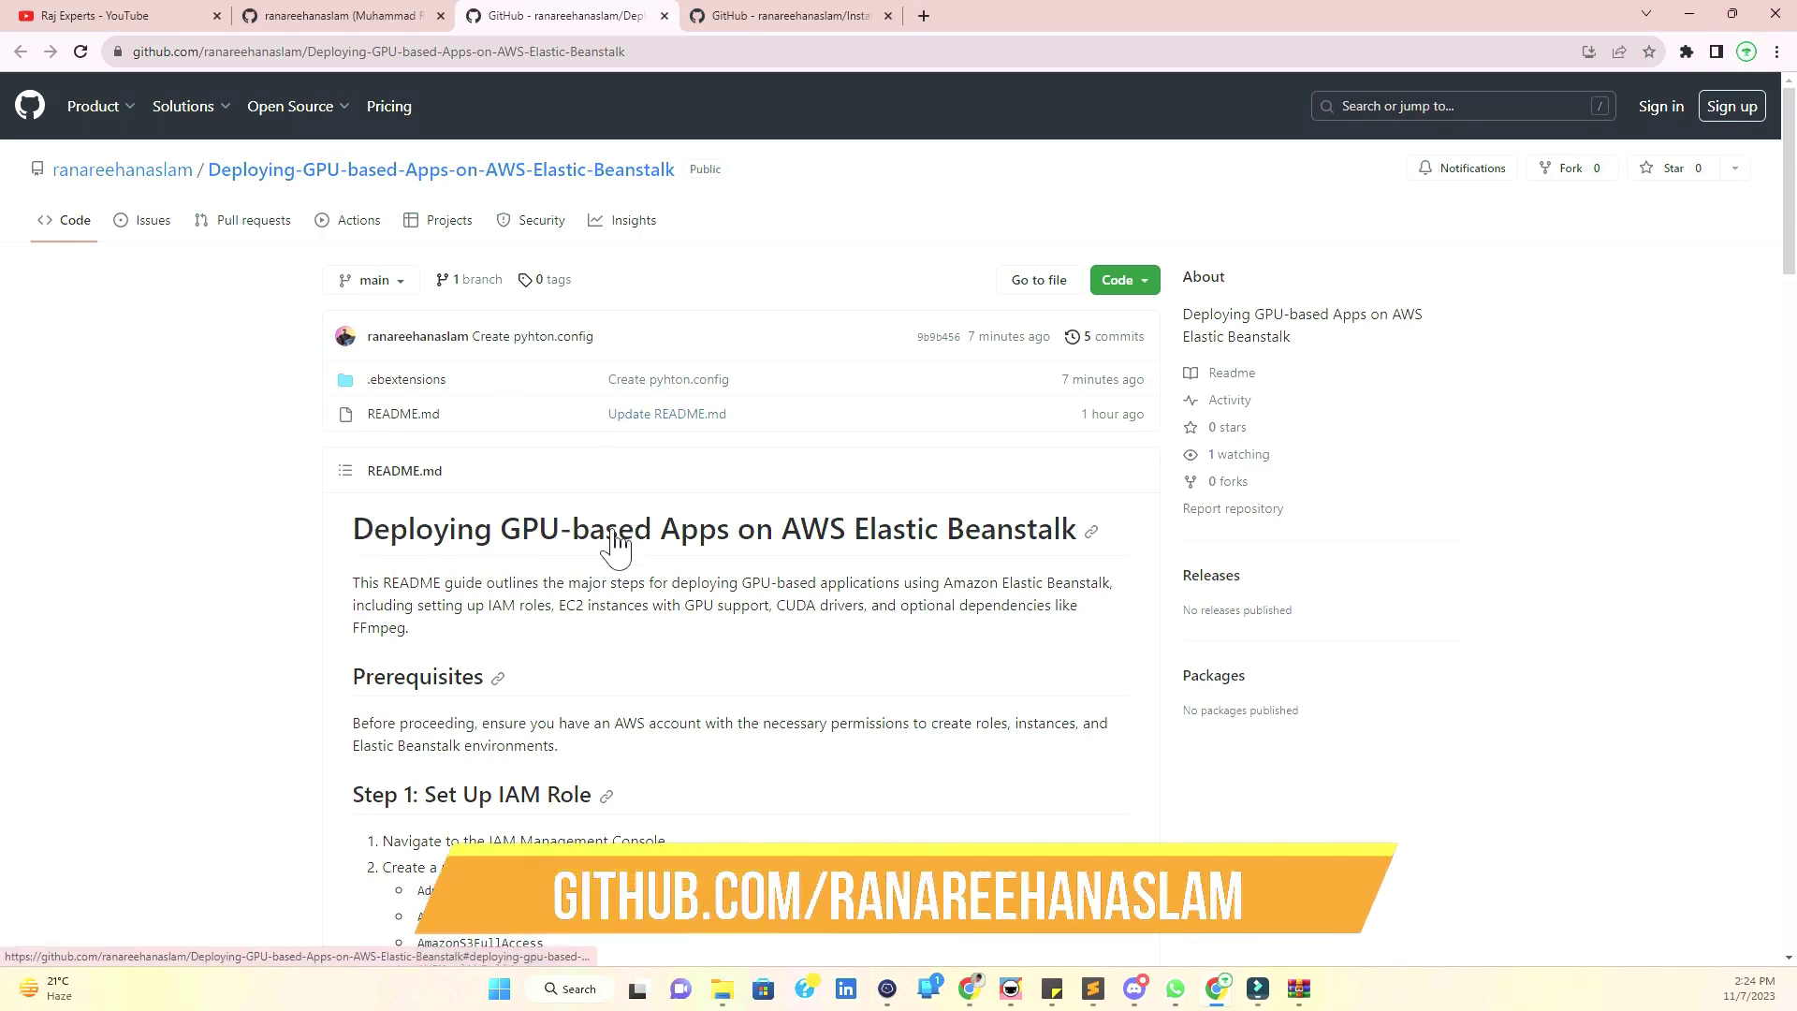
- Open the AWS website in a new browser tab and go to the management console
scroll(616, 545, down, 3)
scroll(616, 545, up, 5)
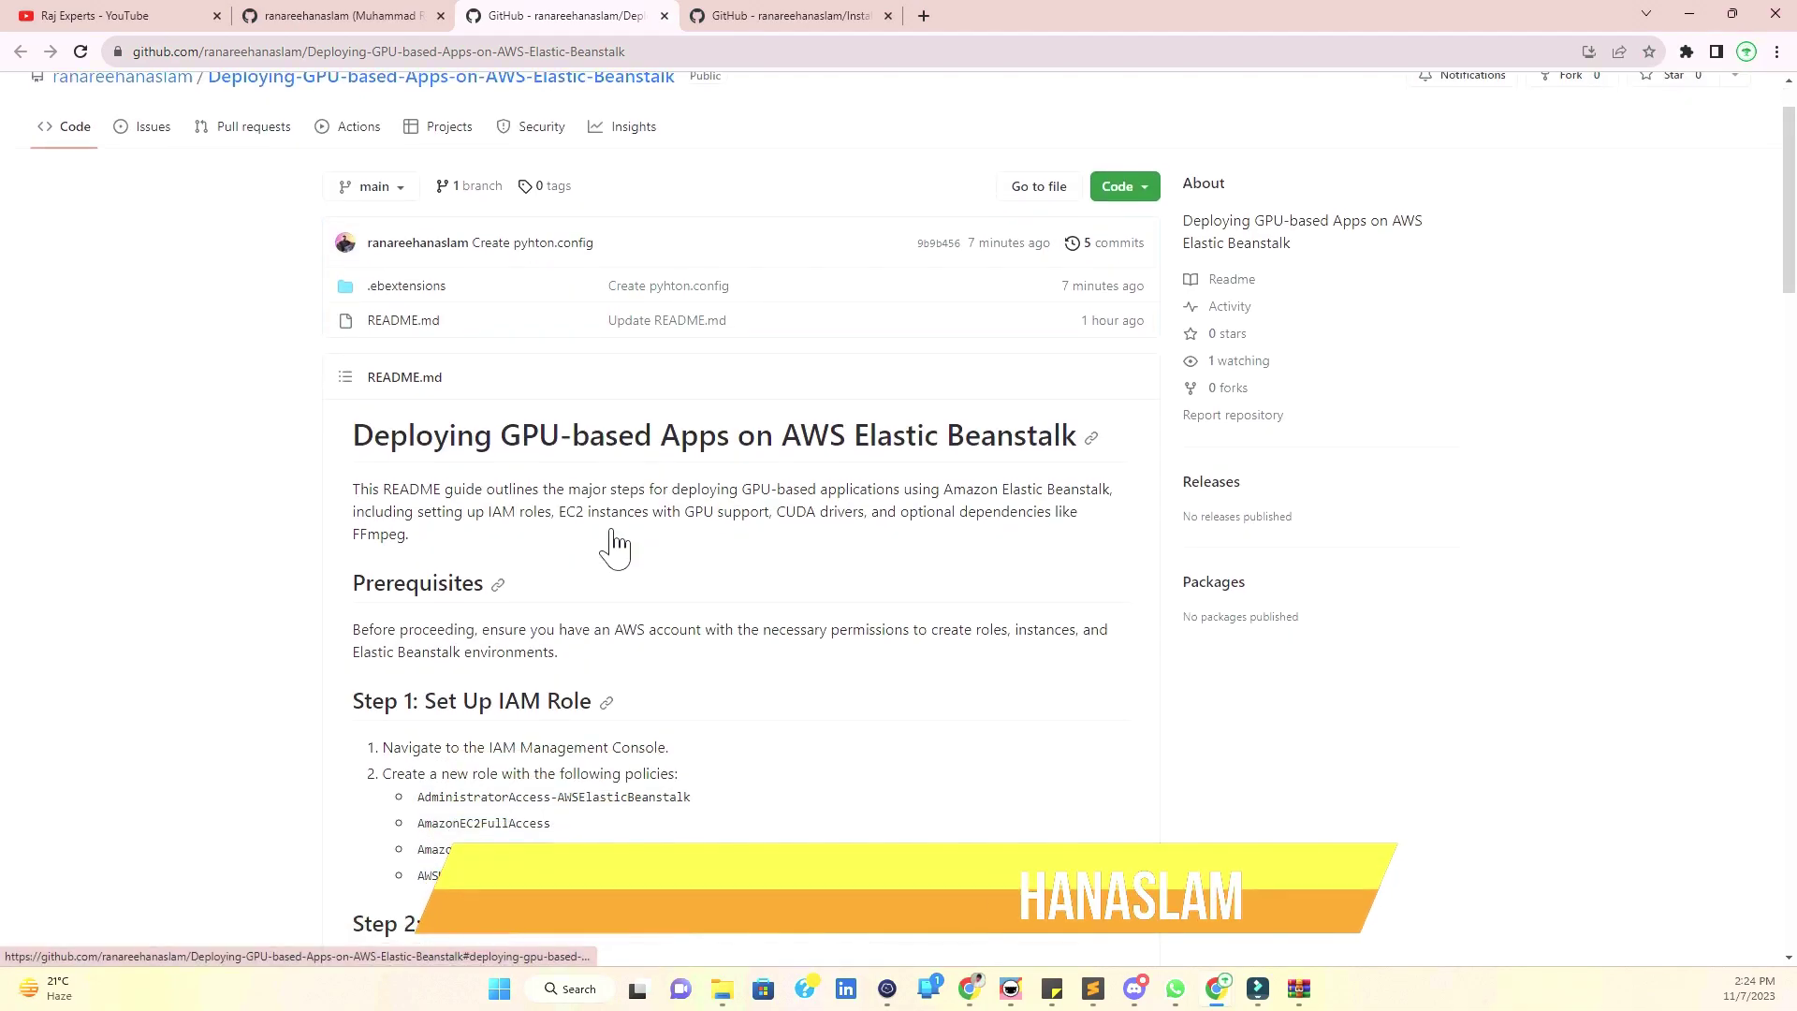
key(ctrl+t)
text(aws)
key(Return)
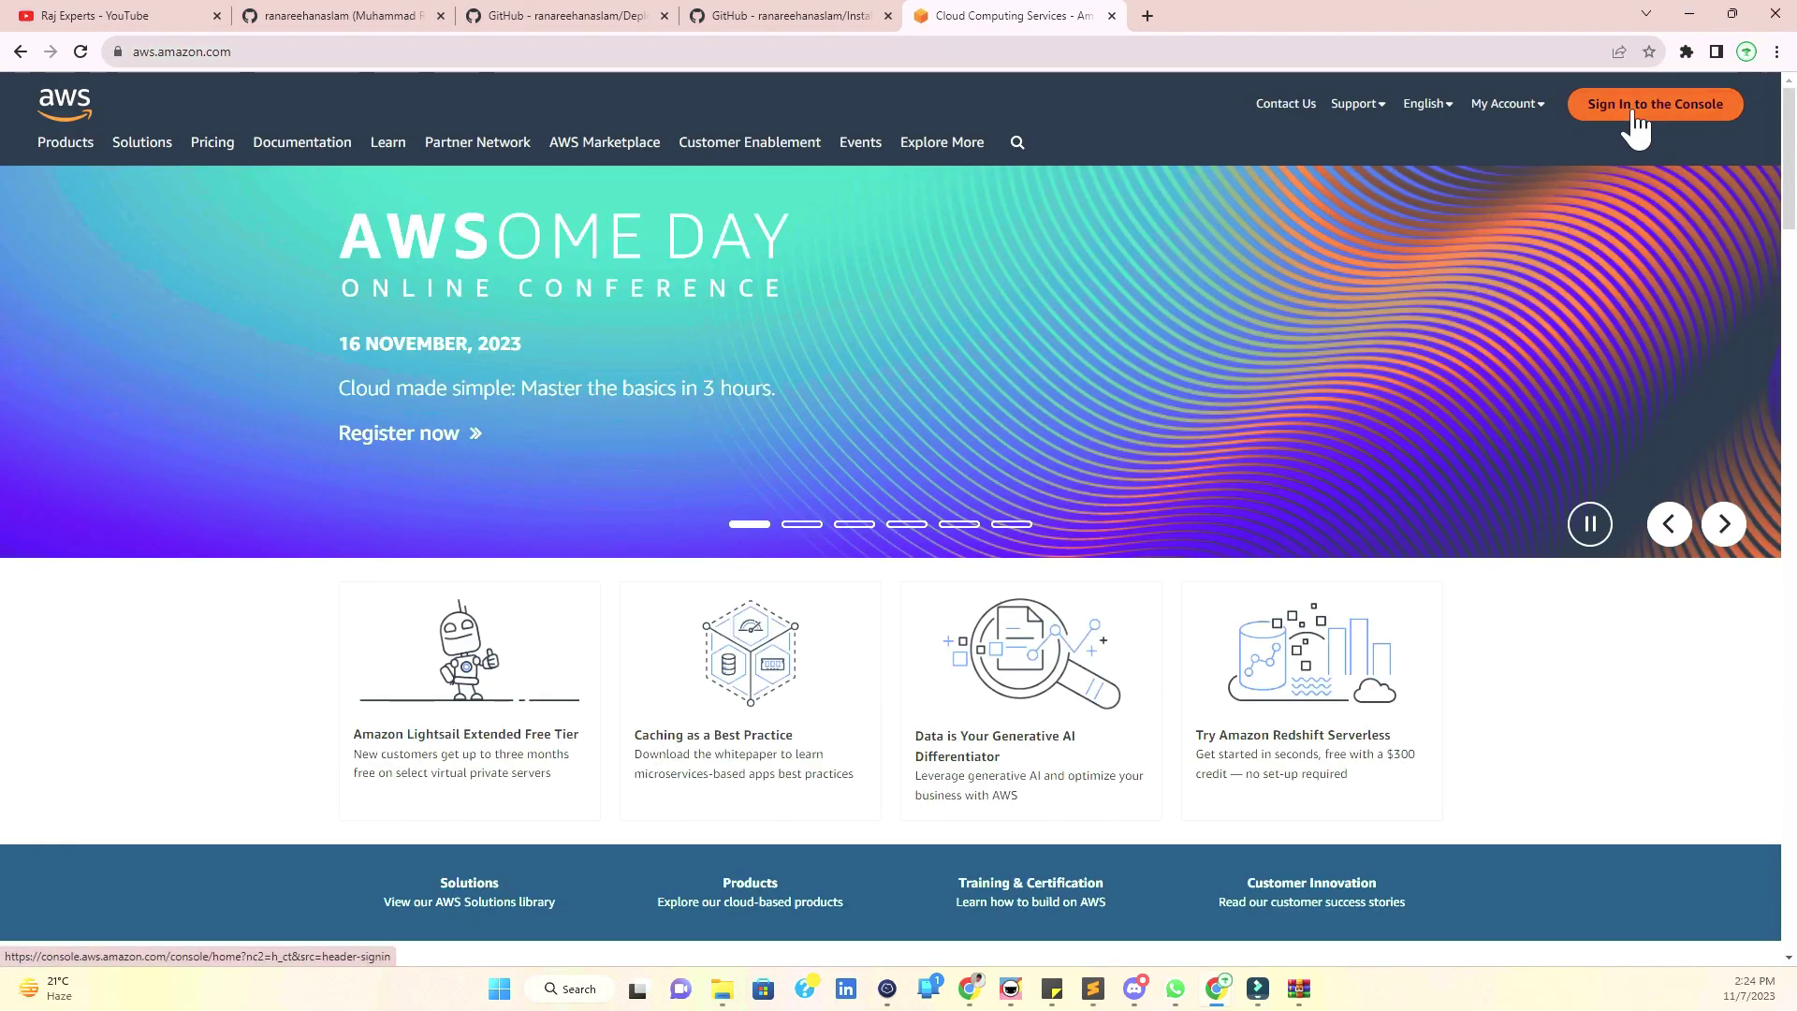
click(1632, 107)
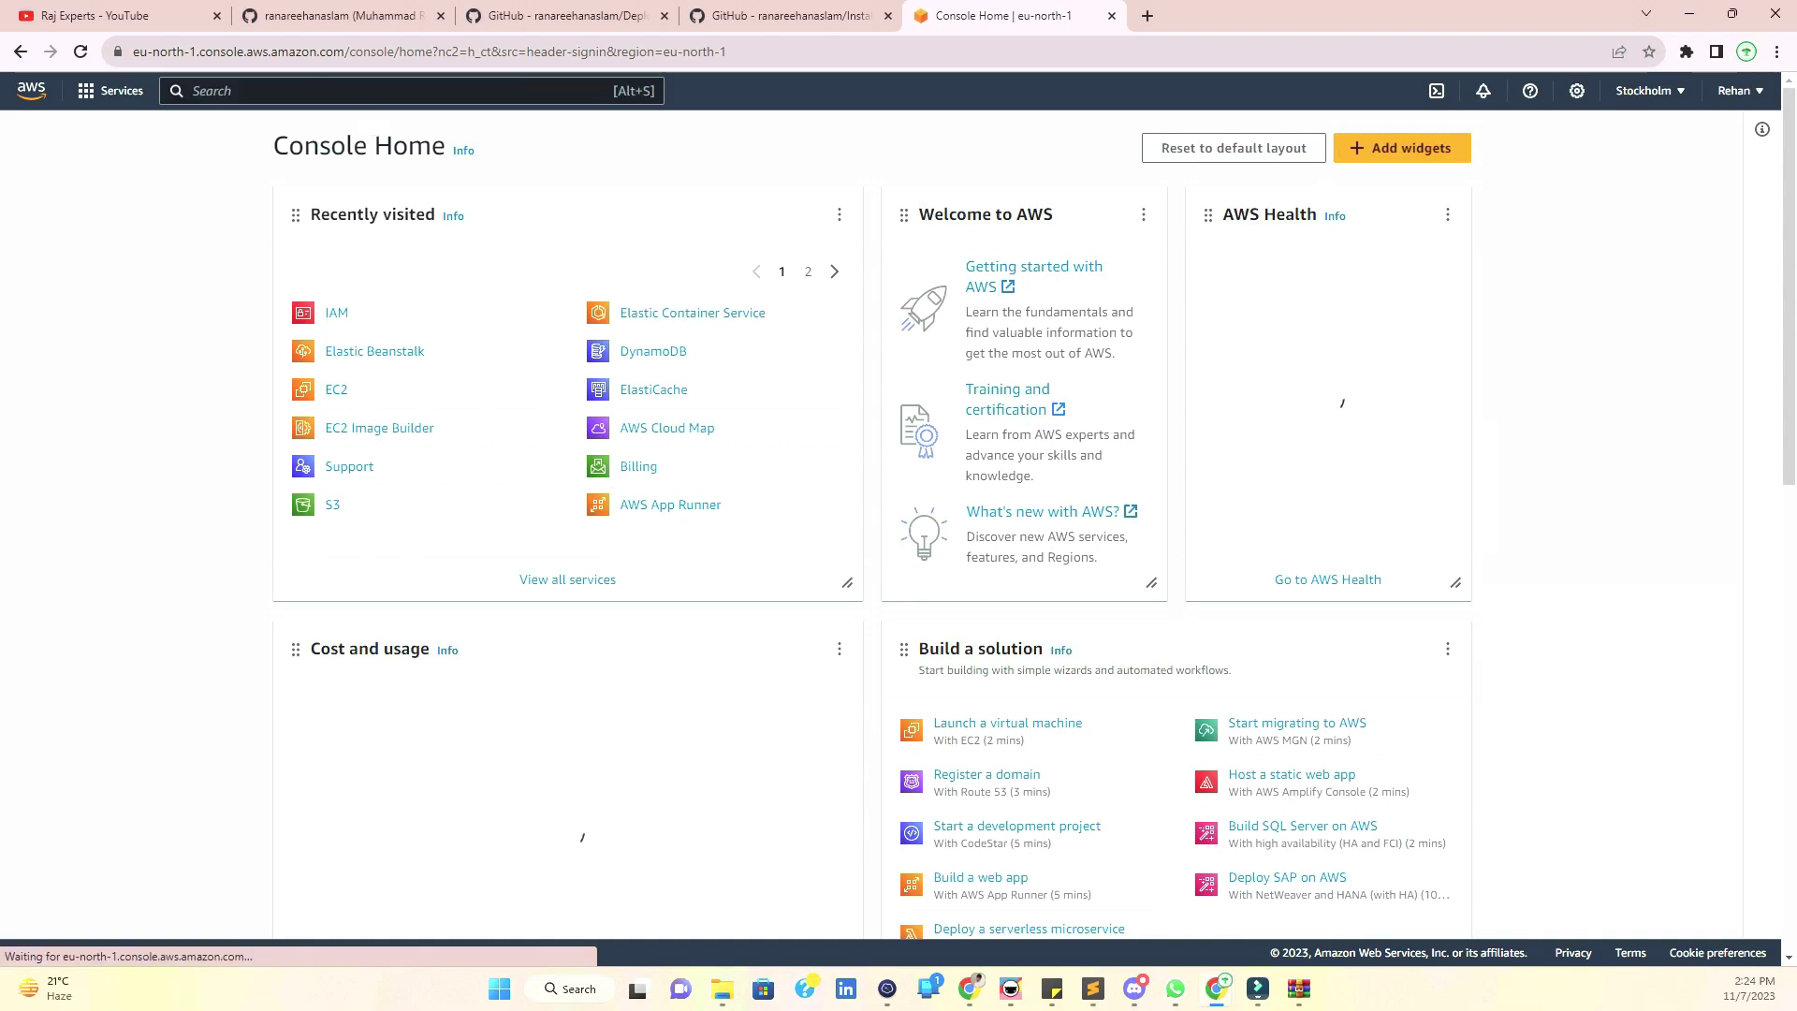
- Search the console for IAM and open the IAM service in a separate tab
click(370, 91)
text(IAM)
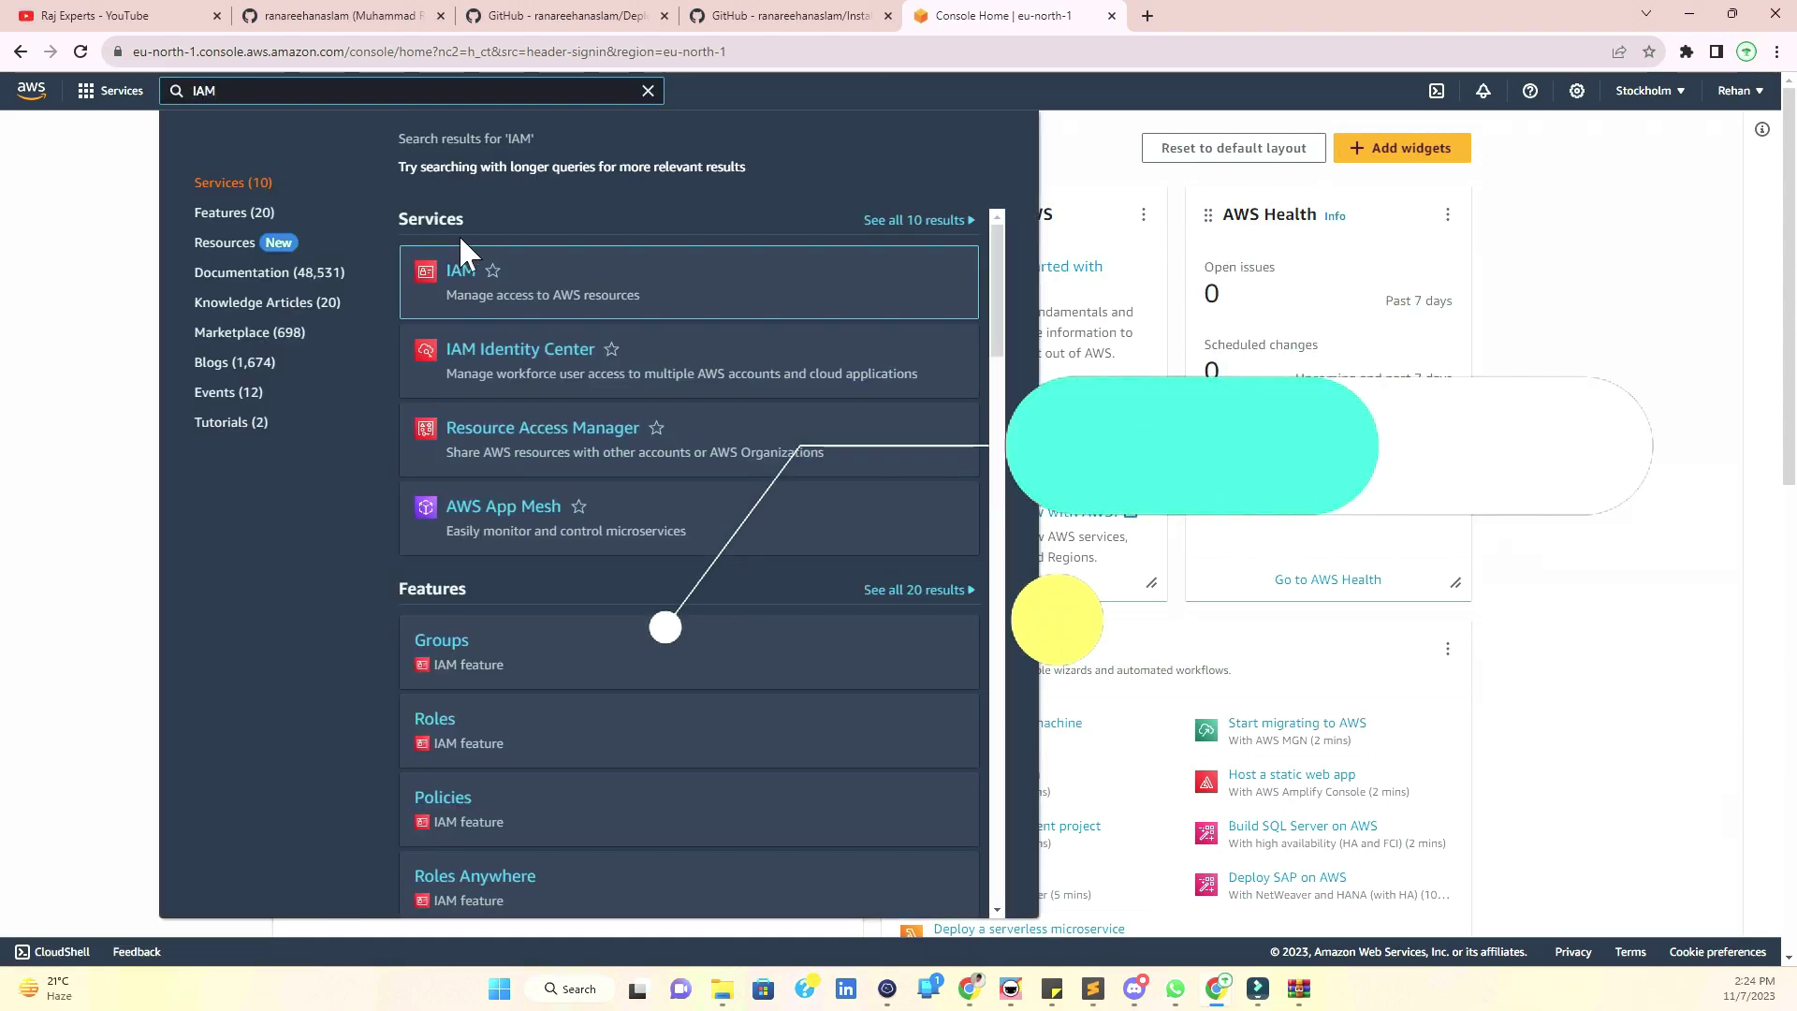
middle_click(463, 276)
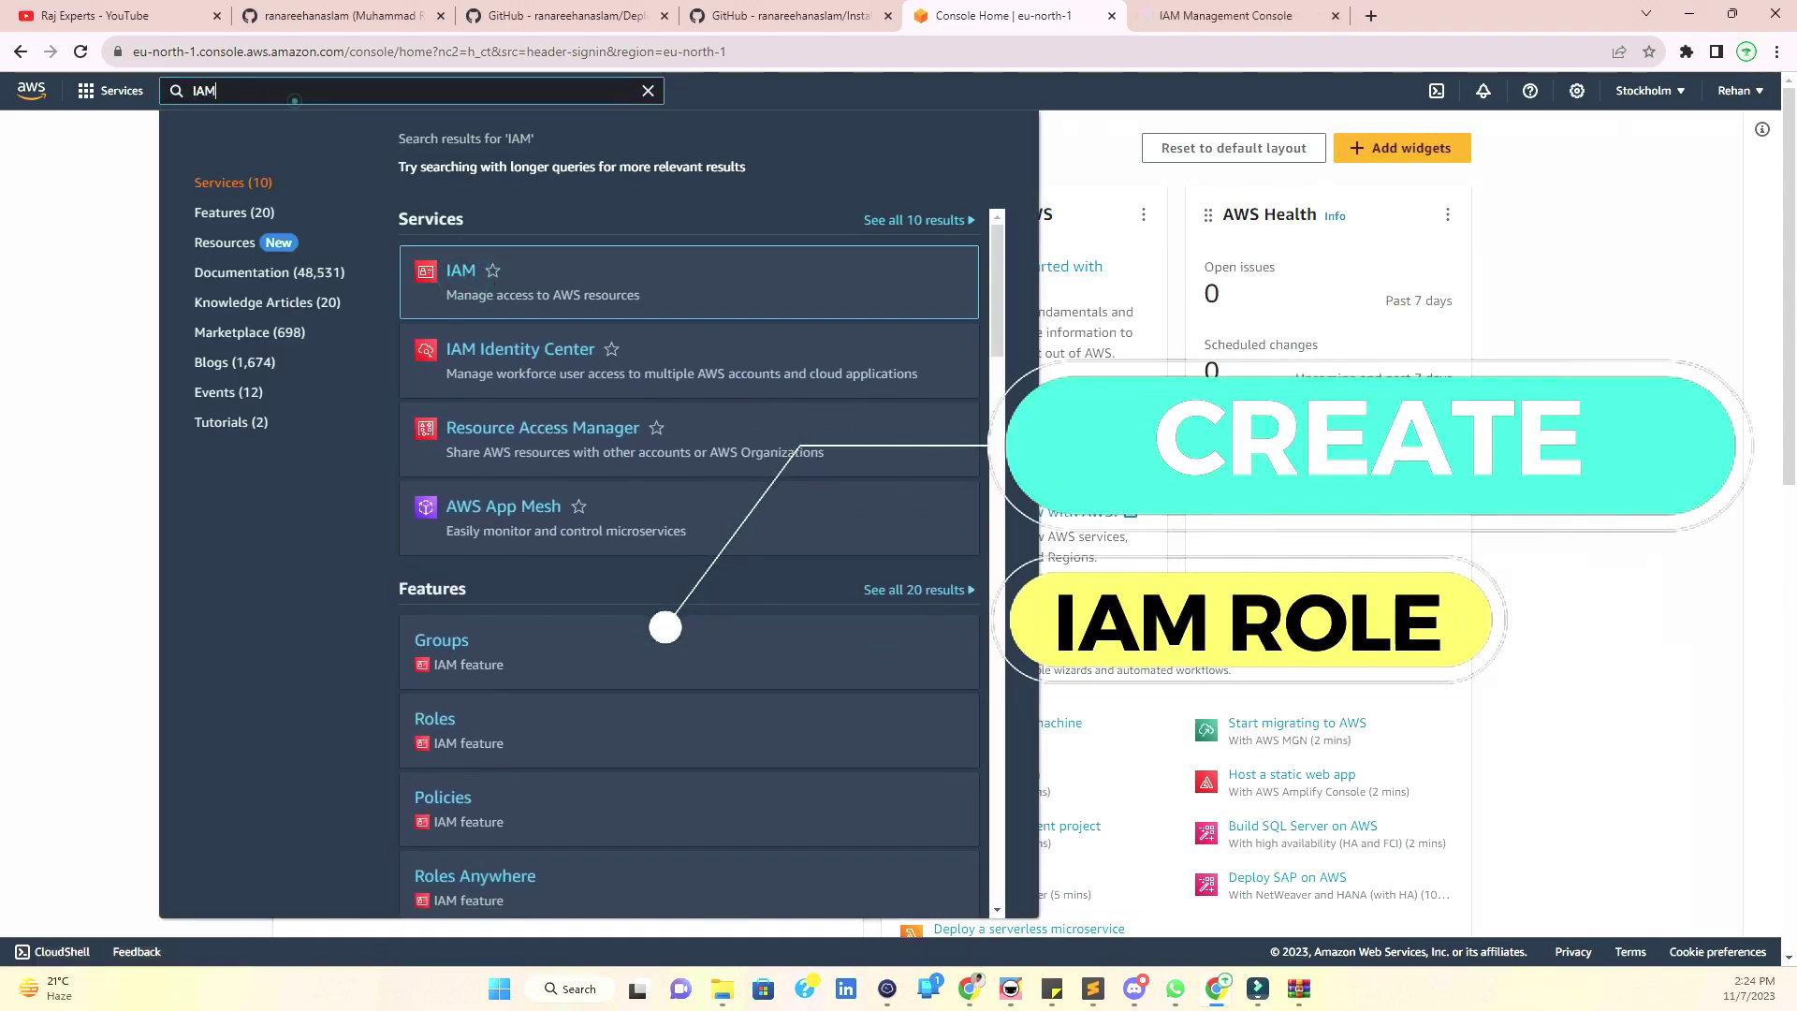
key(ctrl+Tab)
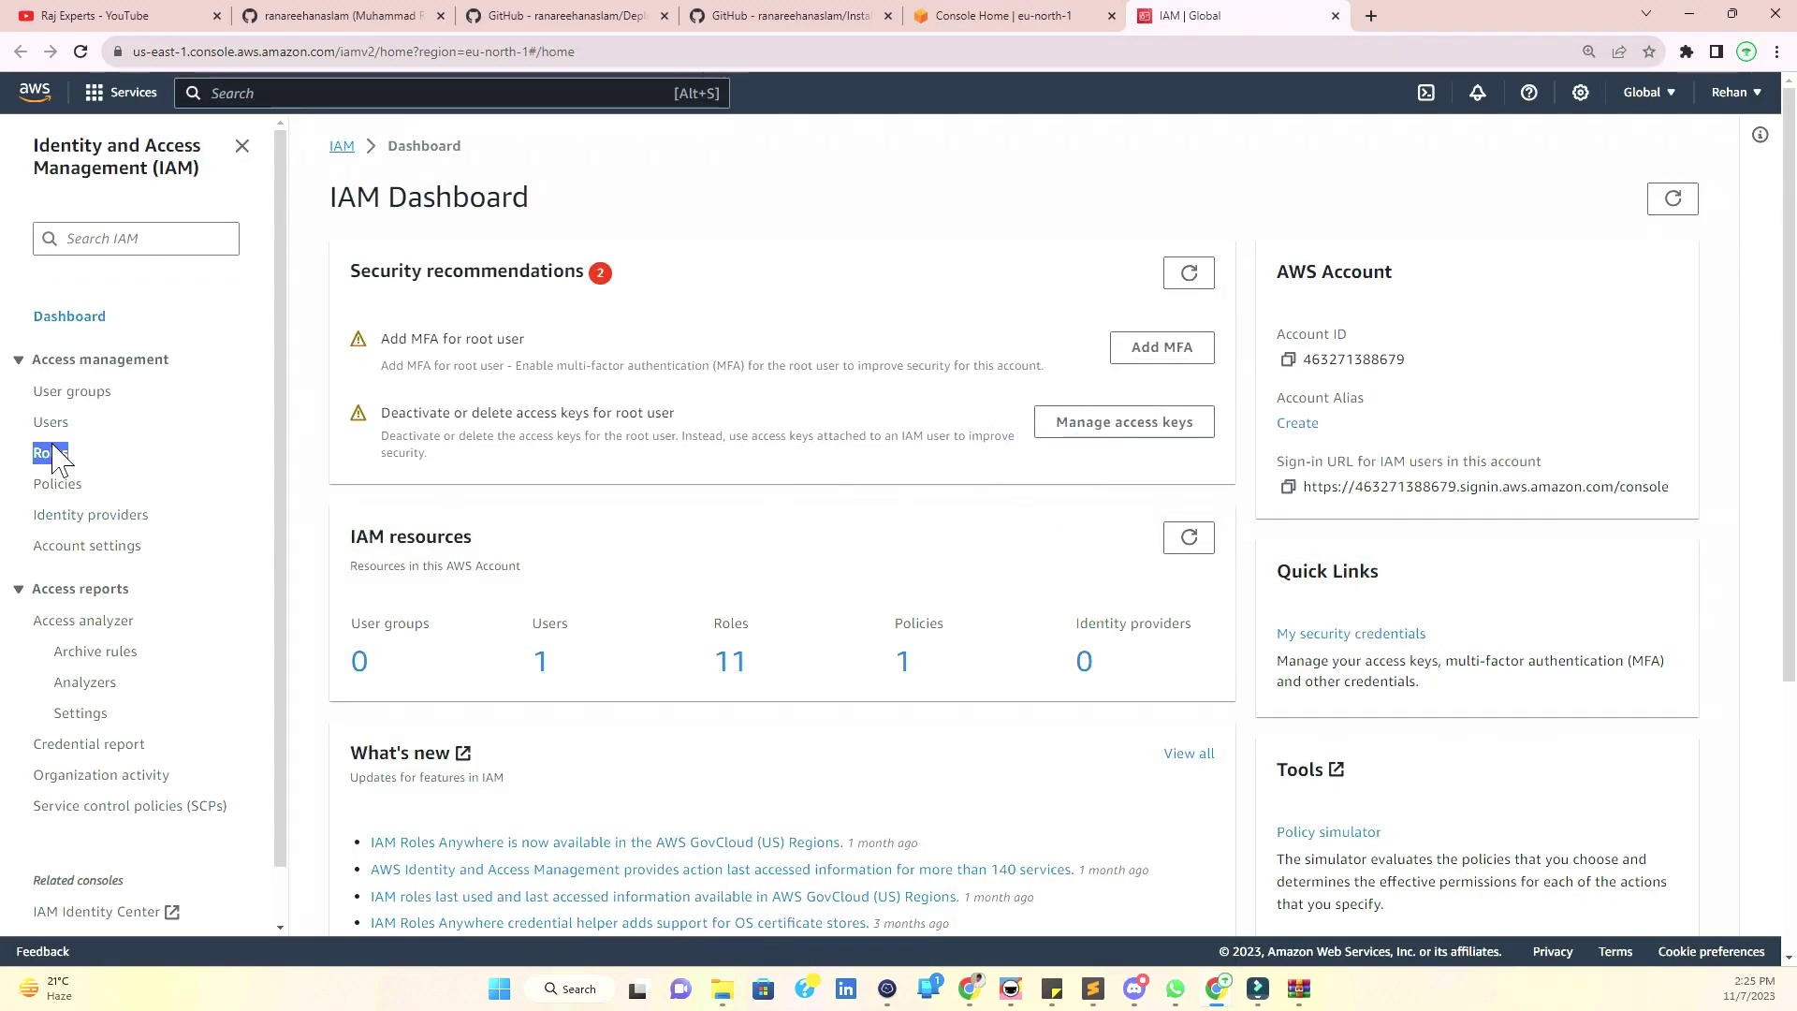
- Start a new IAM role for an AWS service with the EC2 use case and continue to its permissions
click(53, 452)
click(1663, 214)
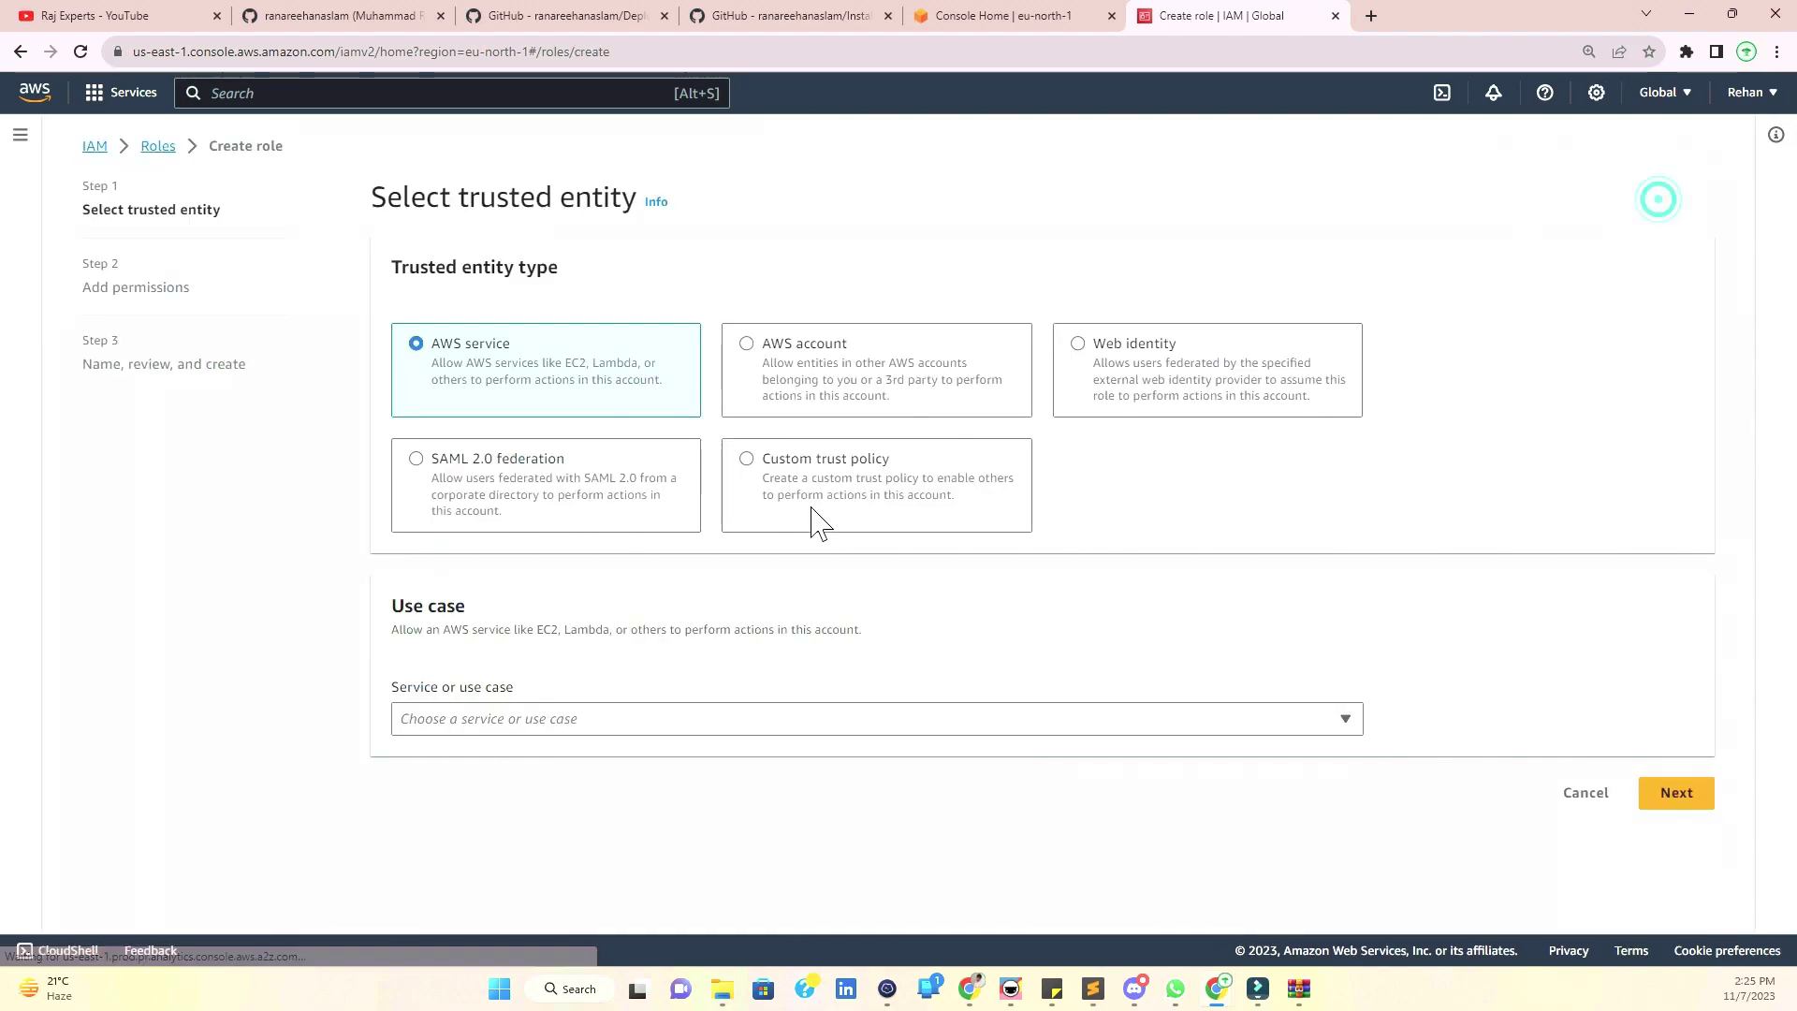
click(492, 719)
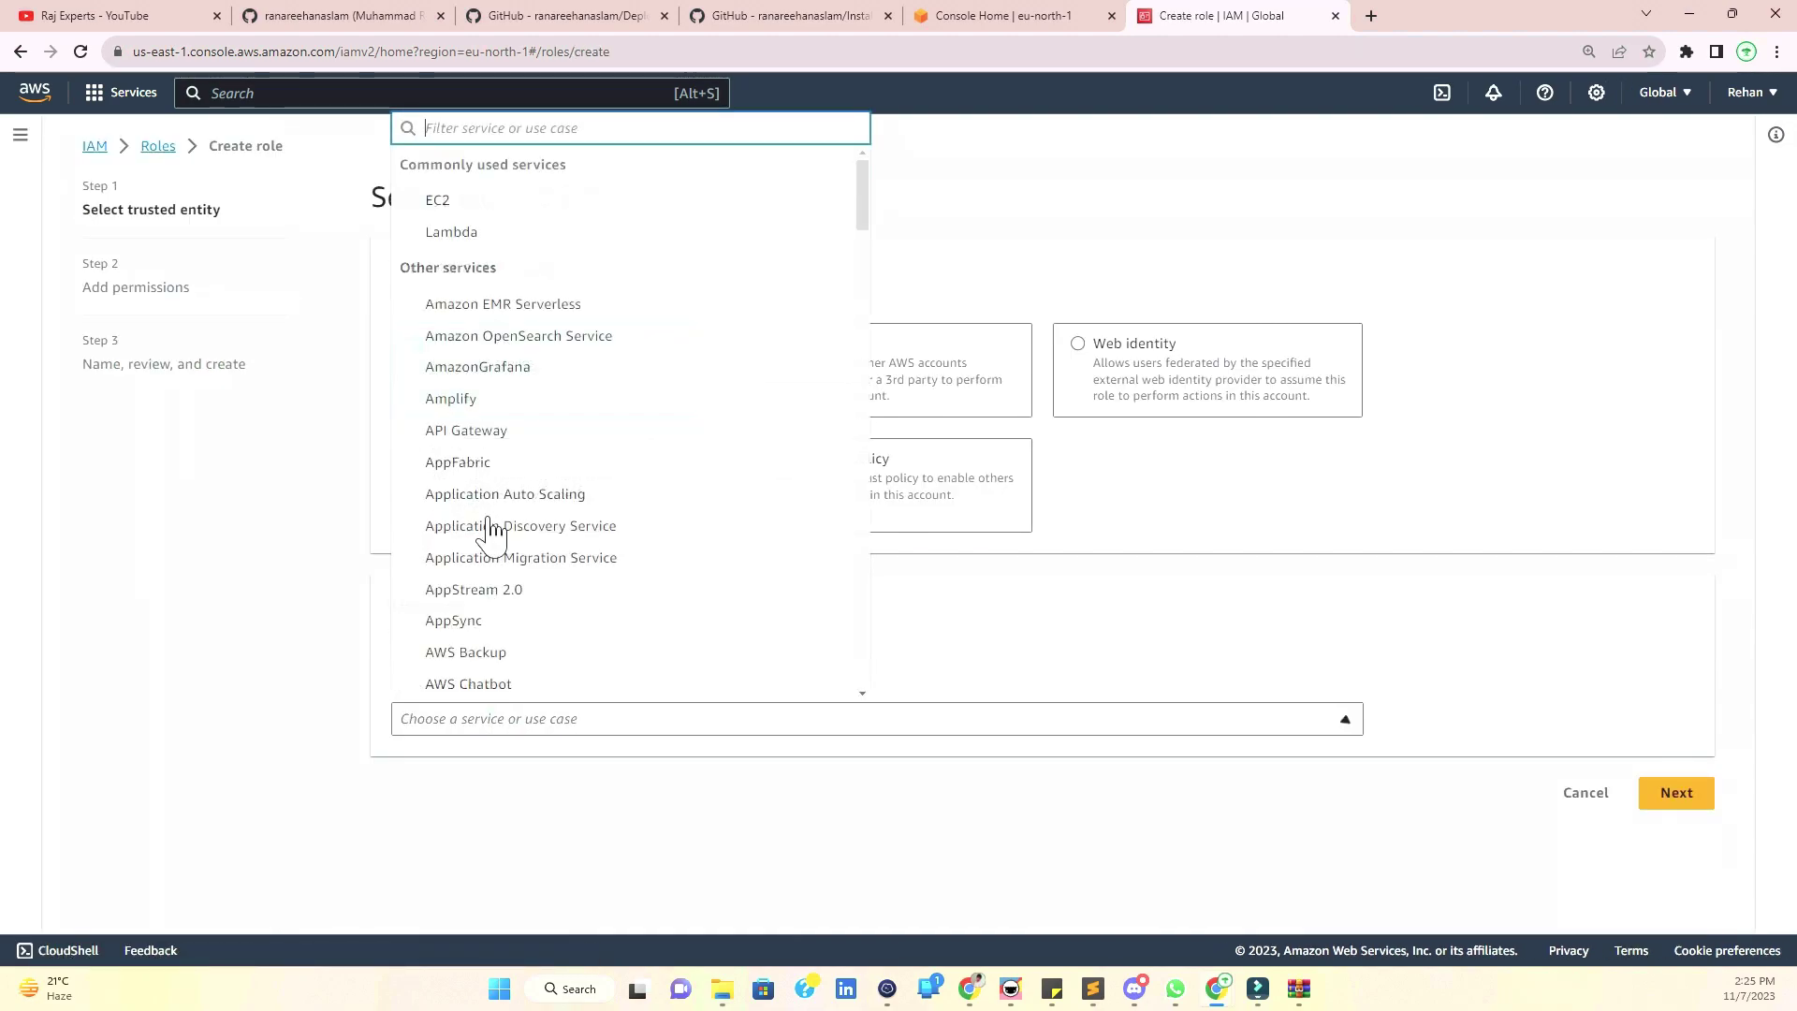
click(484, 200)
scroll(1757, 823, down, 4)
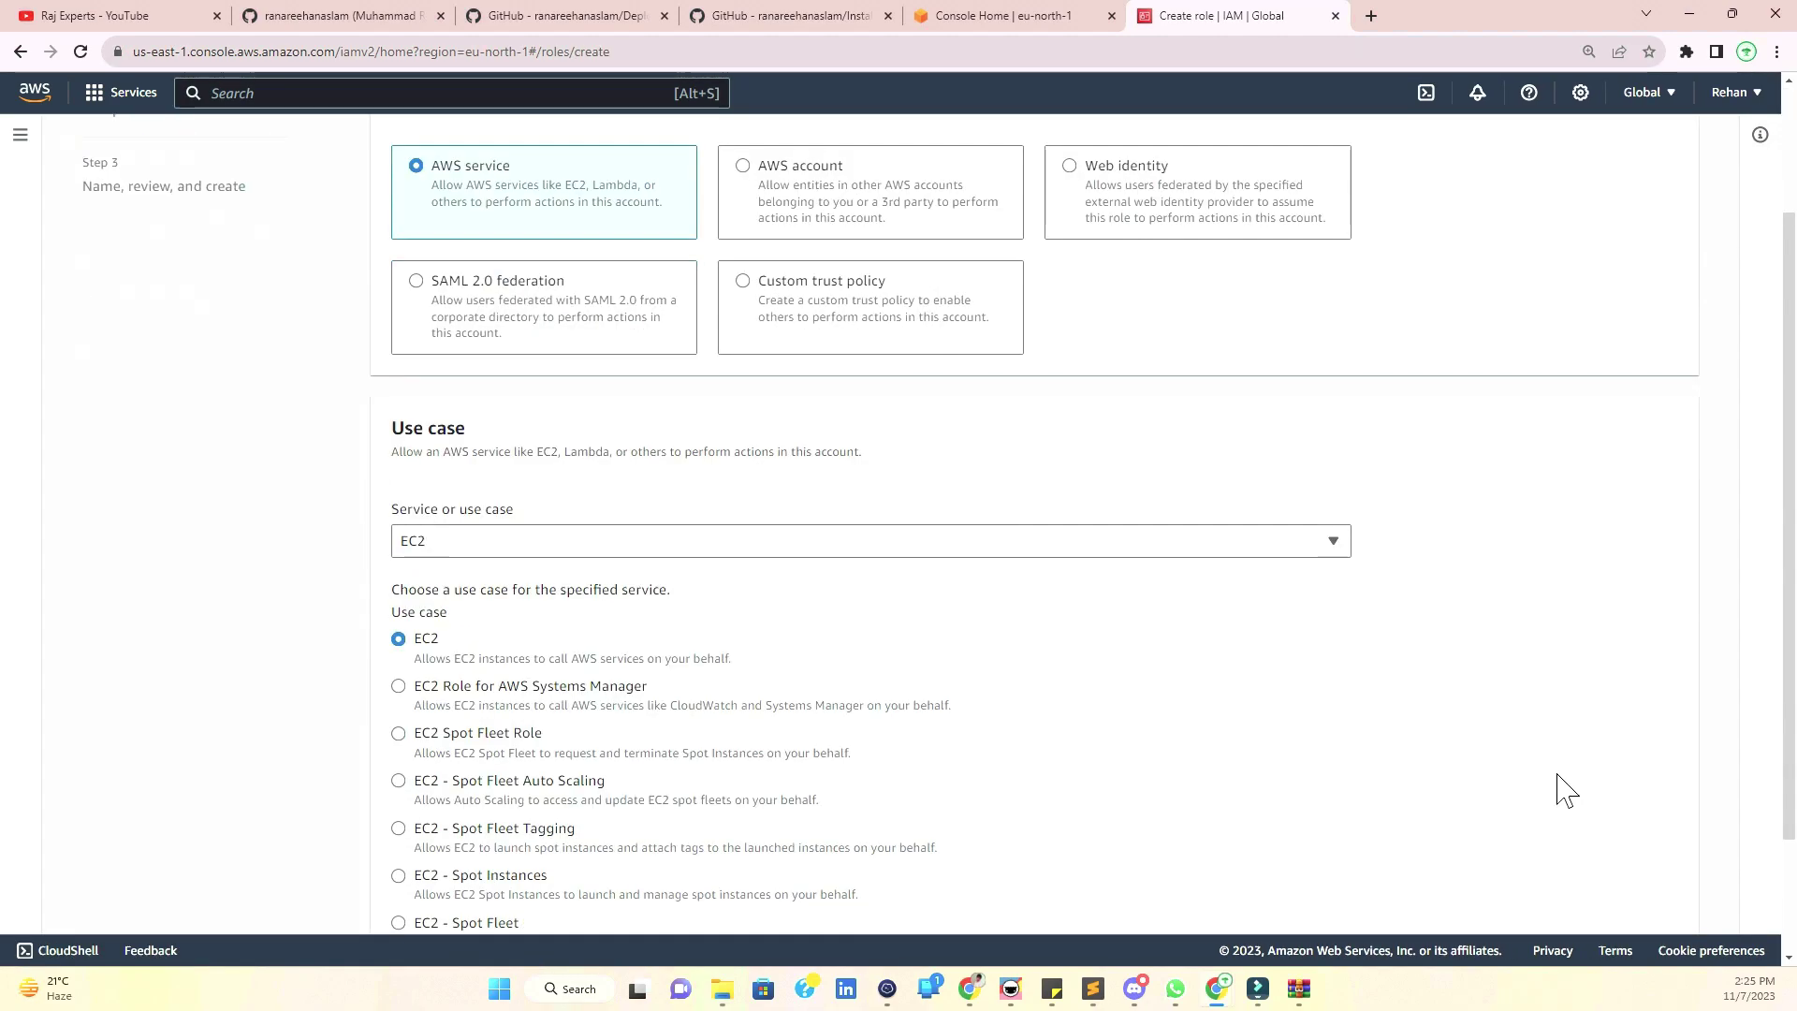
click(1653, 898)
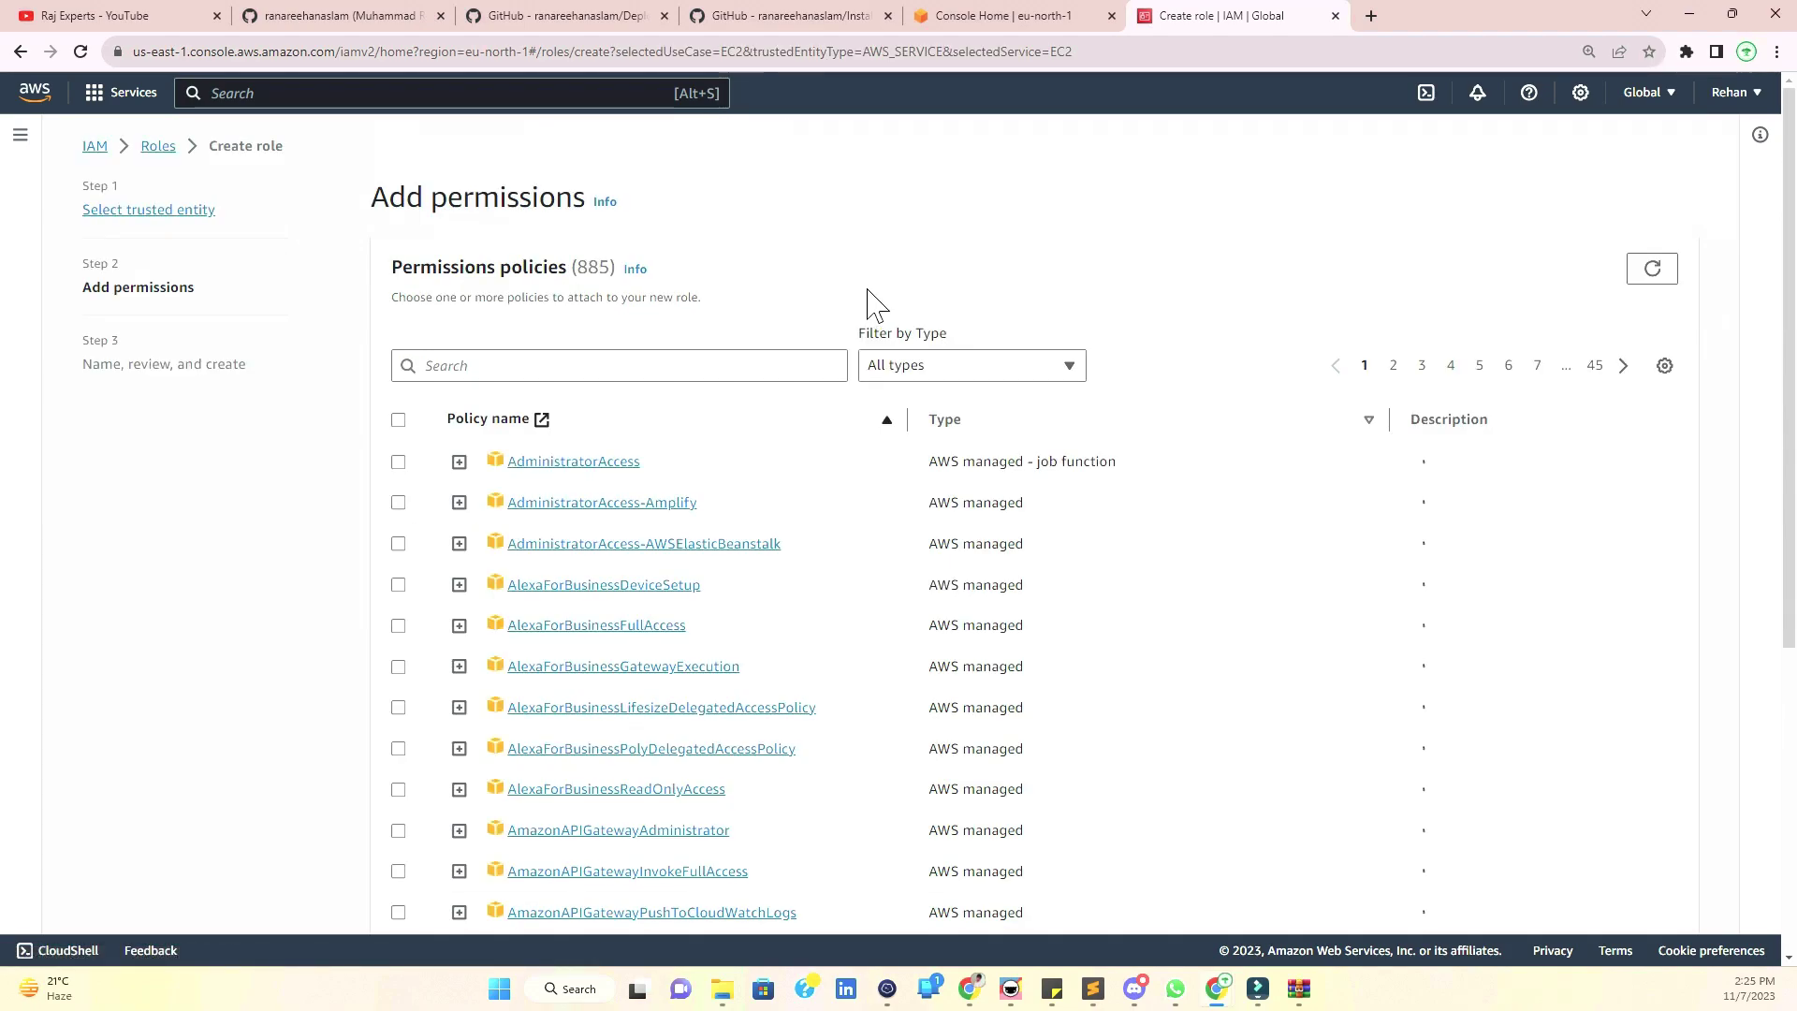
- Copy AdministratorAccess-AWSElasticBeanstalk from the GitHub README, find that policy in the permissions list and select it for the role
click(832, 16)
drag(629, 13, 805, 13)
drag(417, 797, 691, 796)
key(ctrl+c)
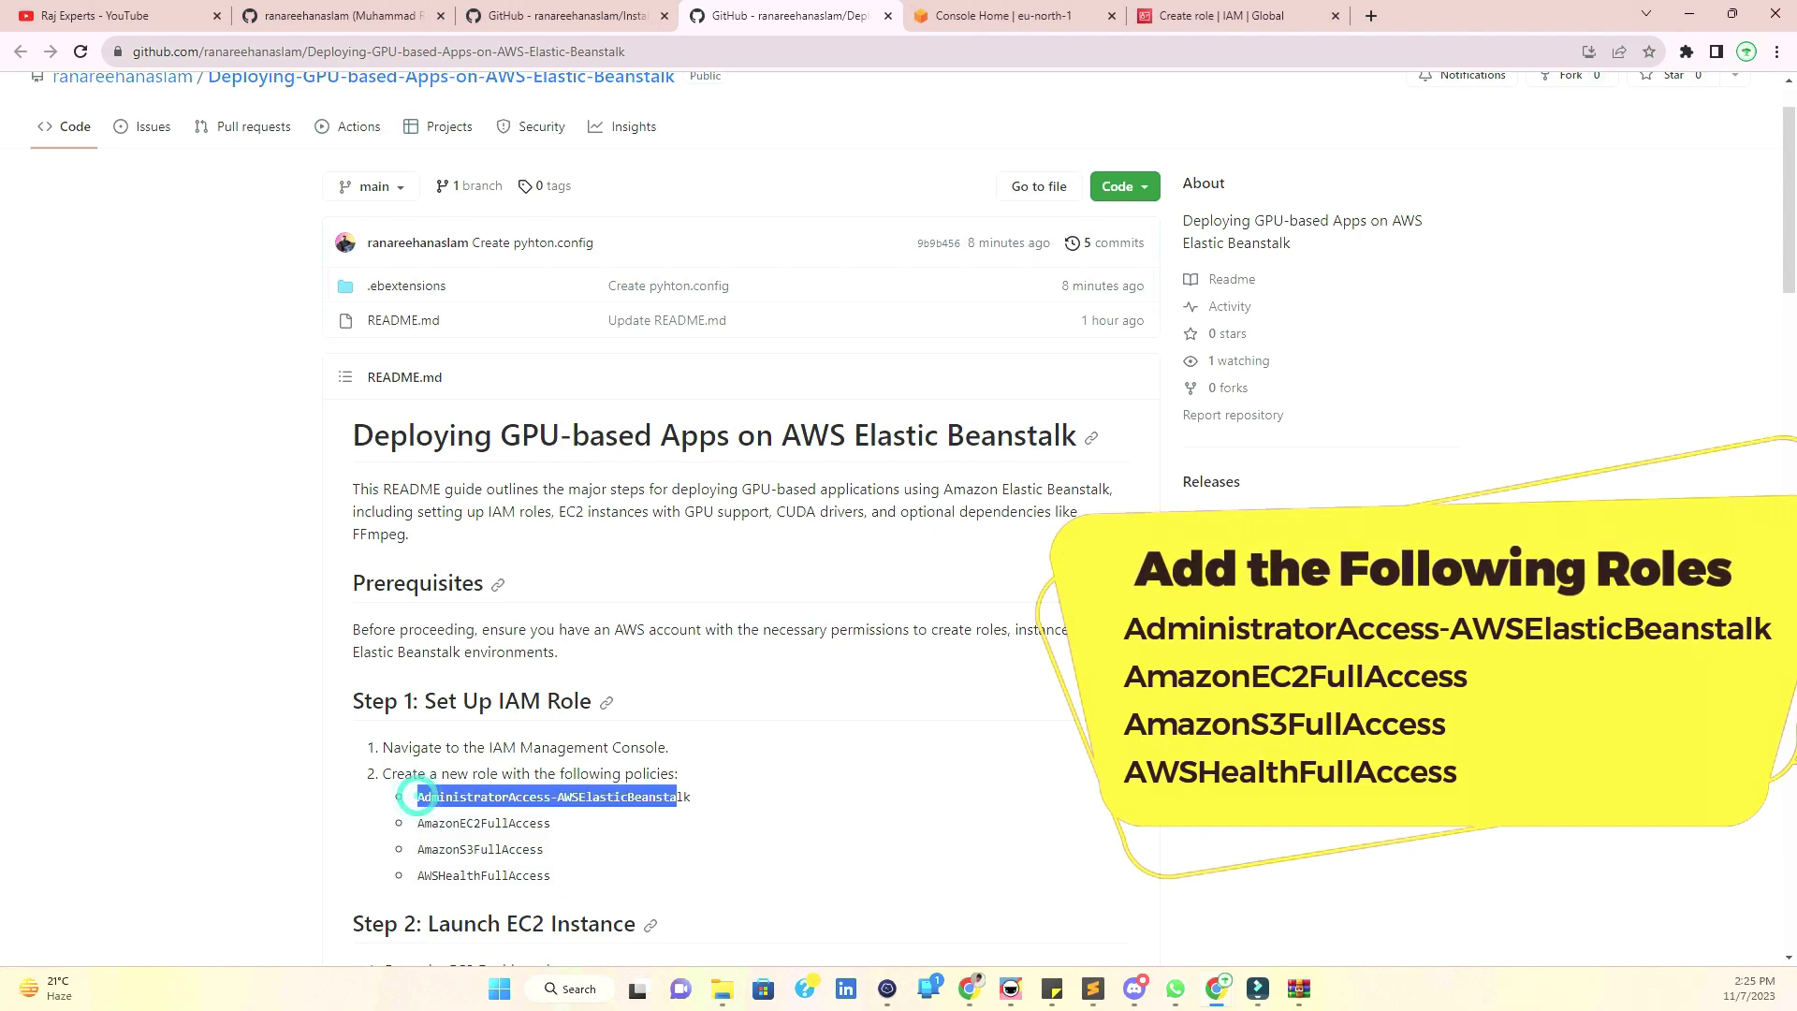
click(1321, 16)
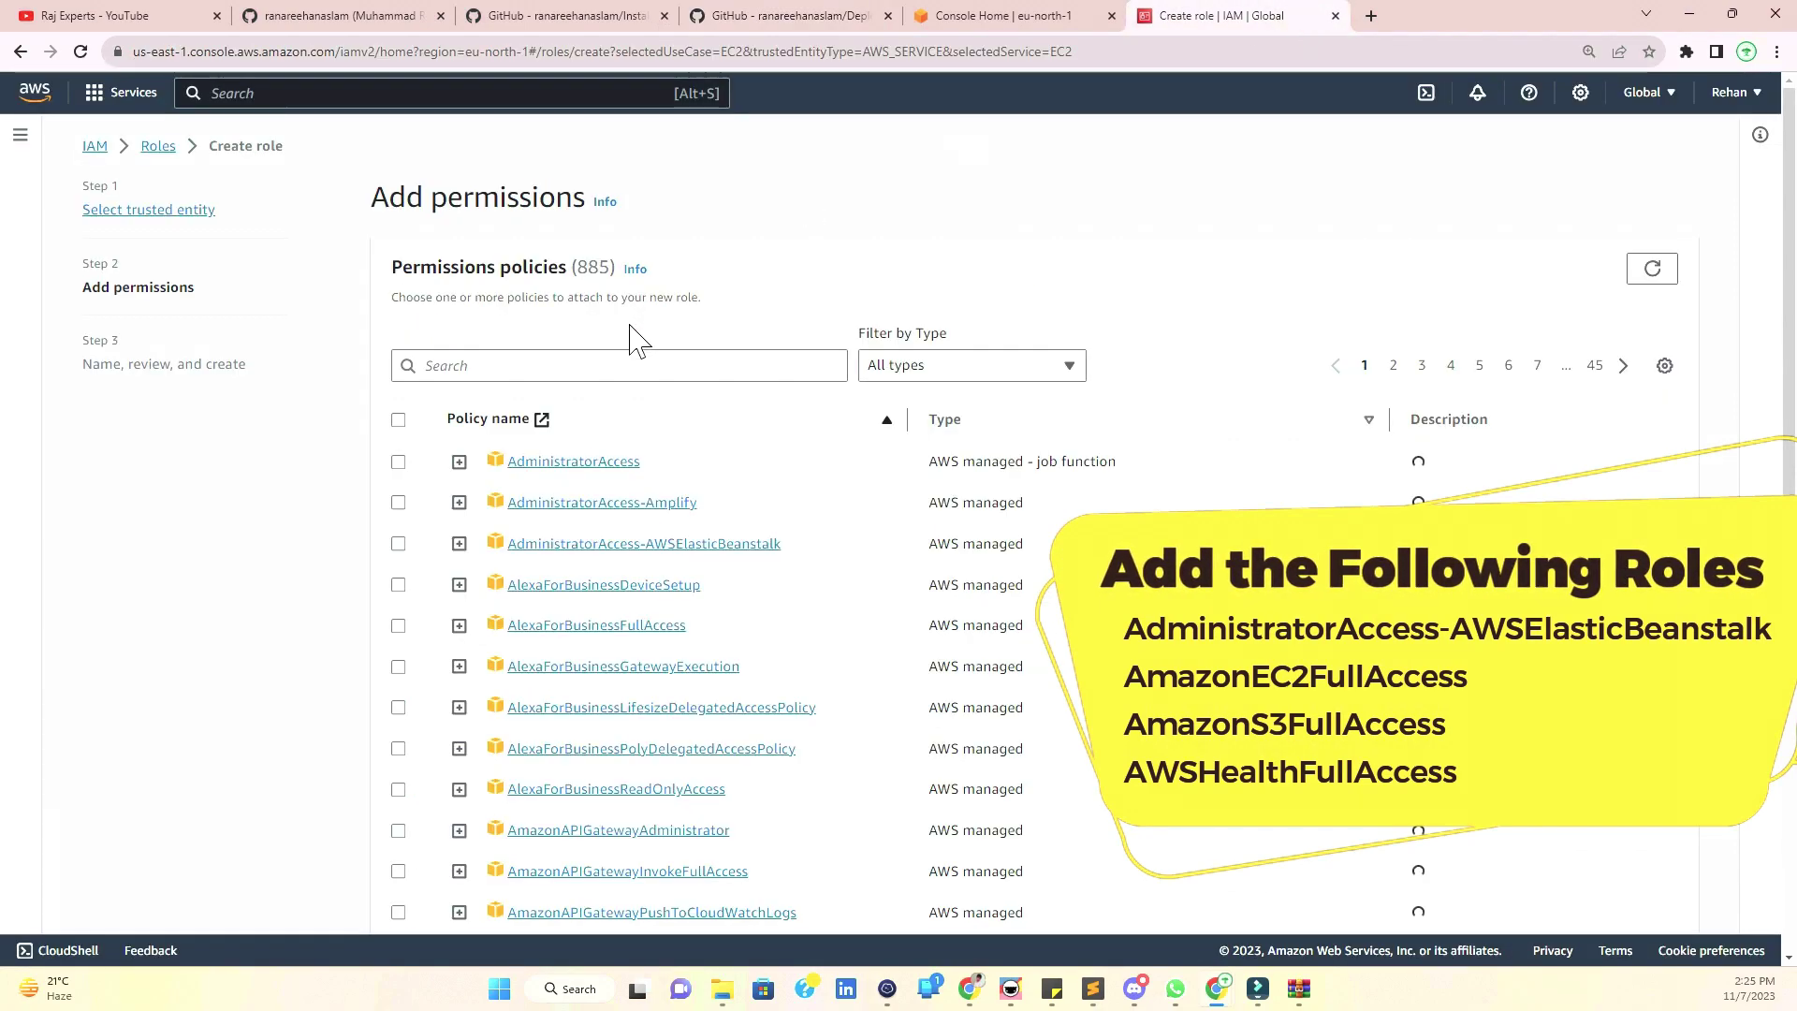
click(629, 358)
key(ctrl+v)
click(398, 462)
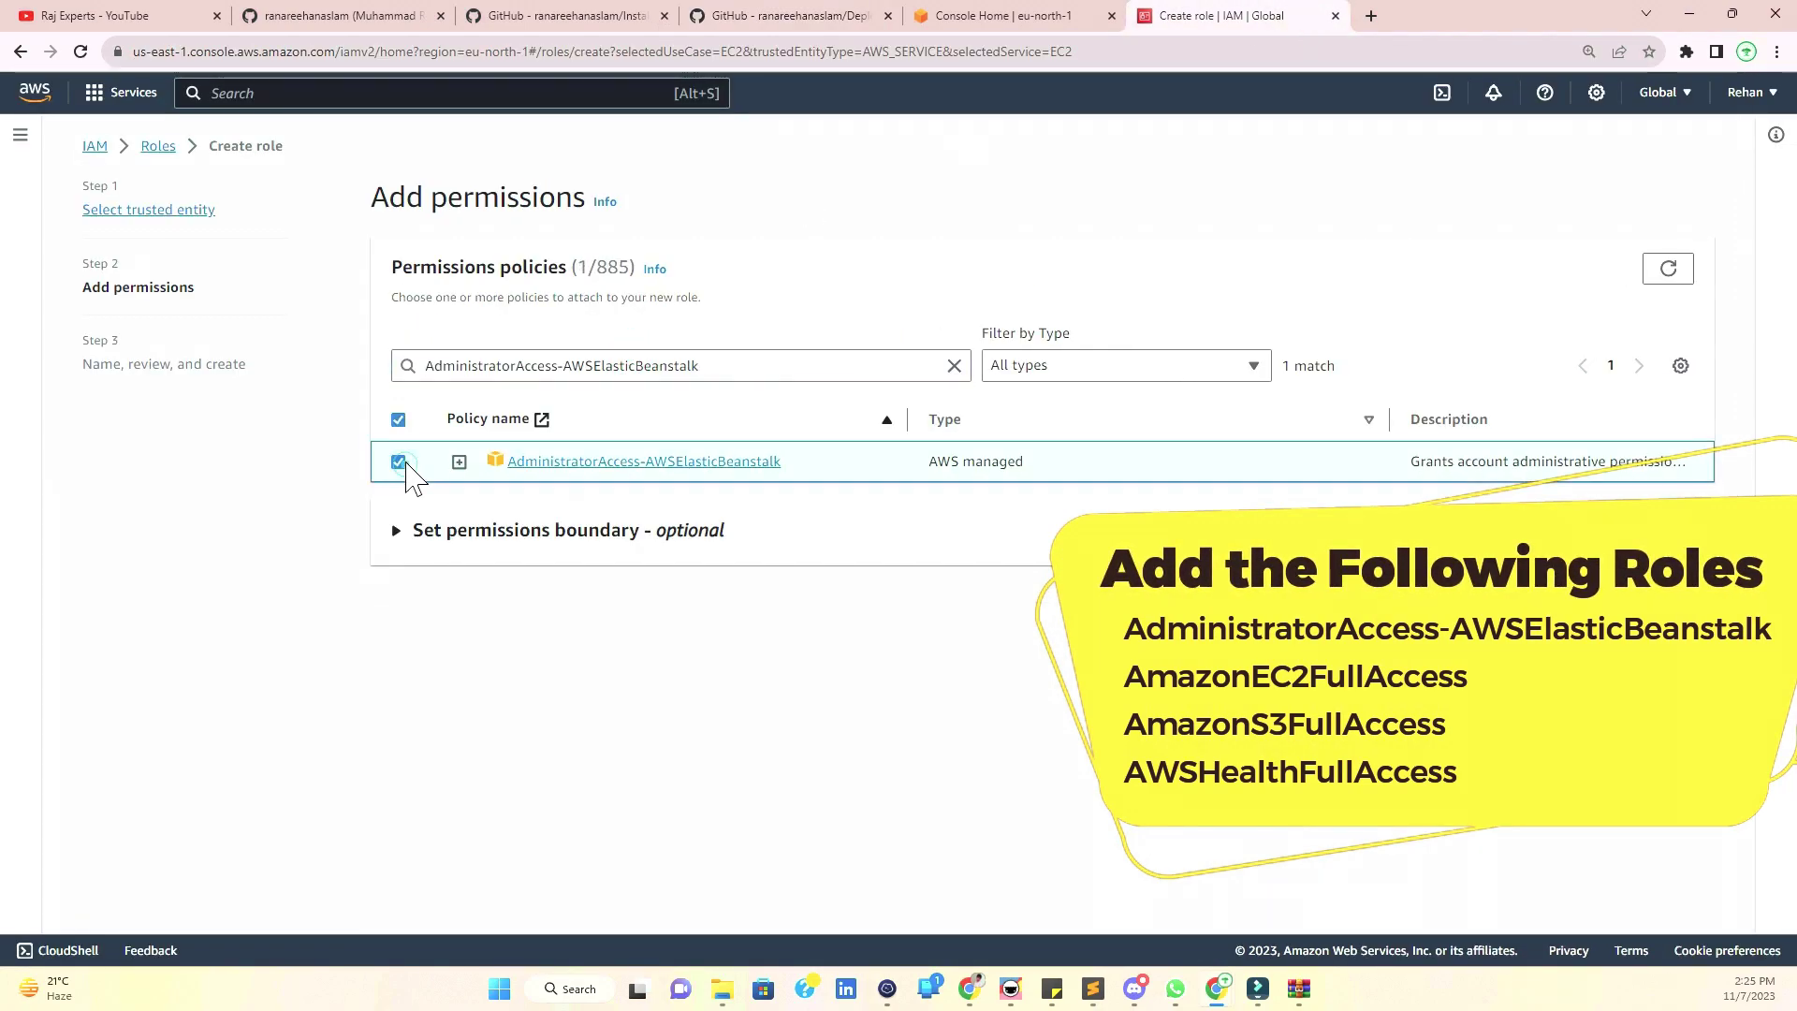
- Copy AmazonEC2FullAccess from the README, filter the permissions policies by it and select that policy as well
click(712, 15)
drag(415, 824, 554, 823)
key(ctrl+c)
click(1235, 15)
click(648, 366)
key(ctrl+v)
key(ctrl+a)
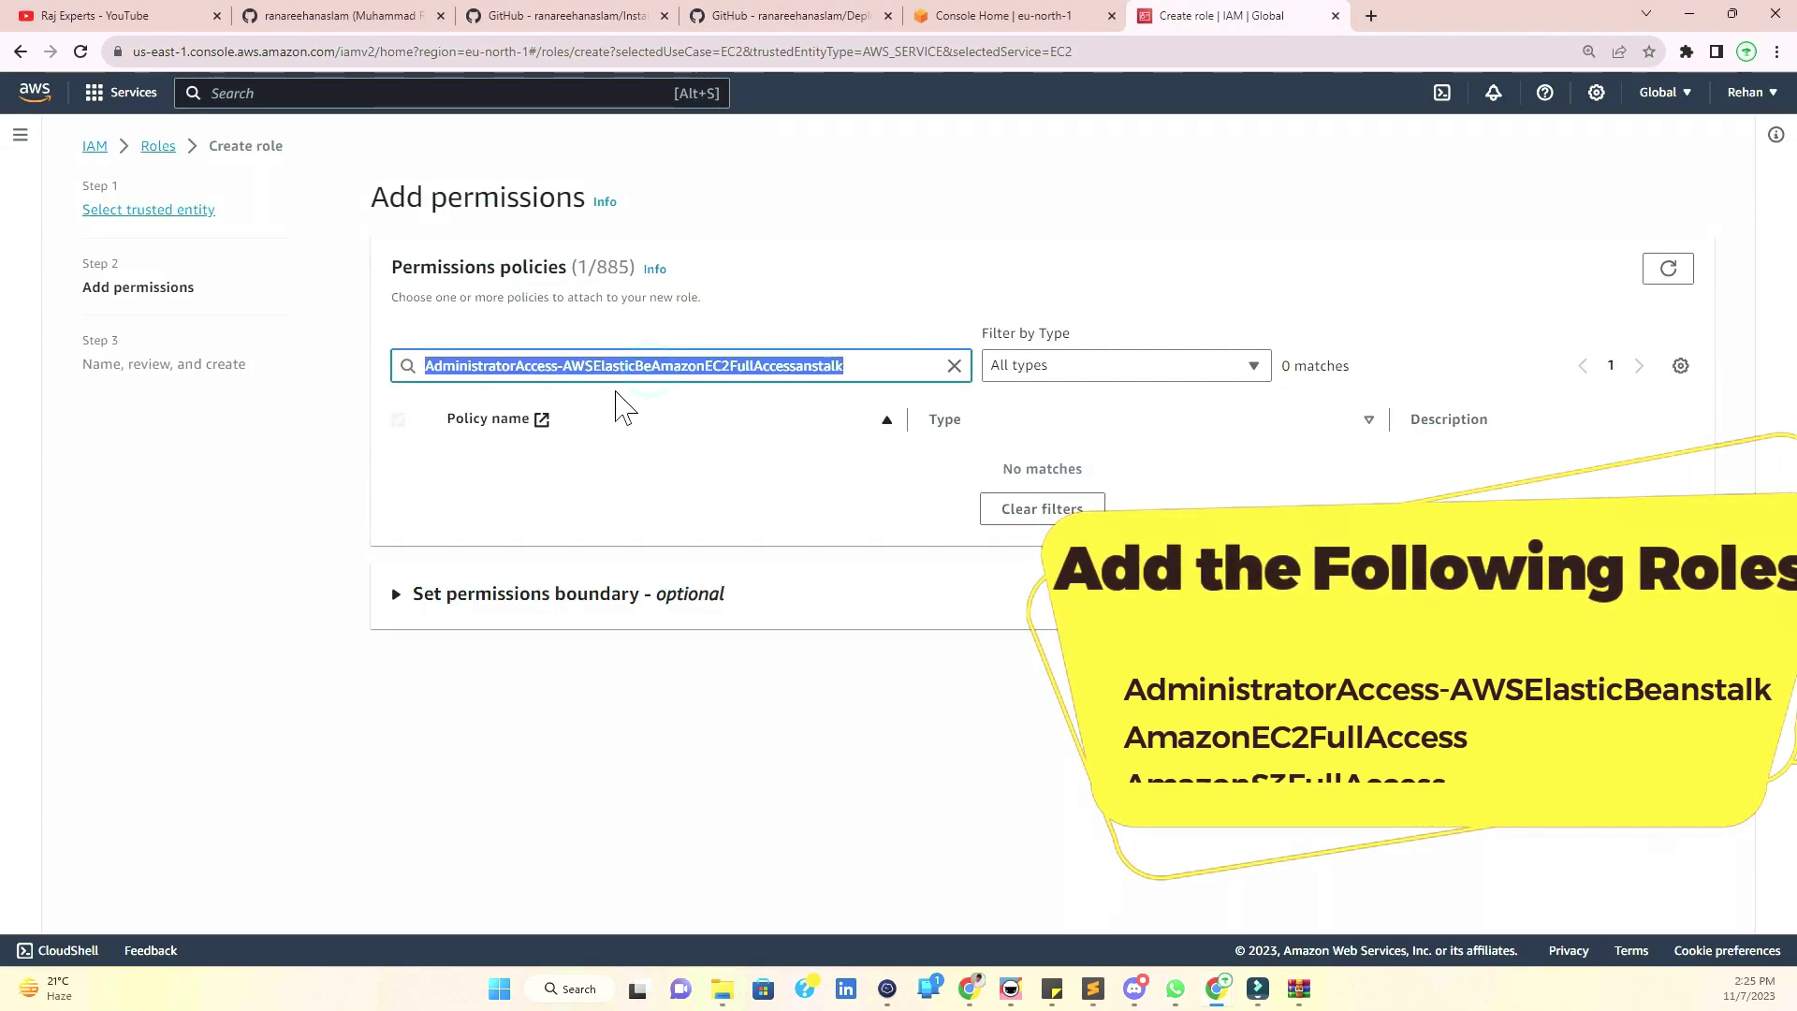
key(ctrl+v)
click(397, 462)
- Copy AmazonS3FullAccess from the README, filter the permissions policies by it and add that policy to the selection
click(739, 15)
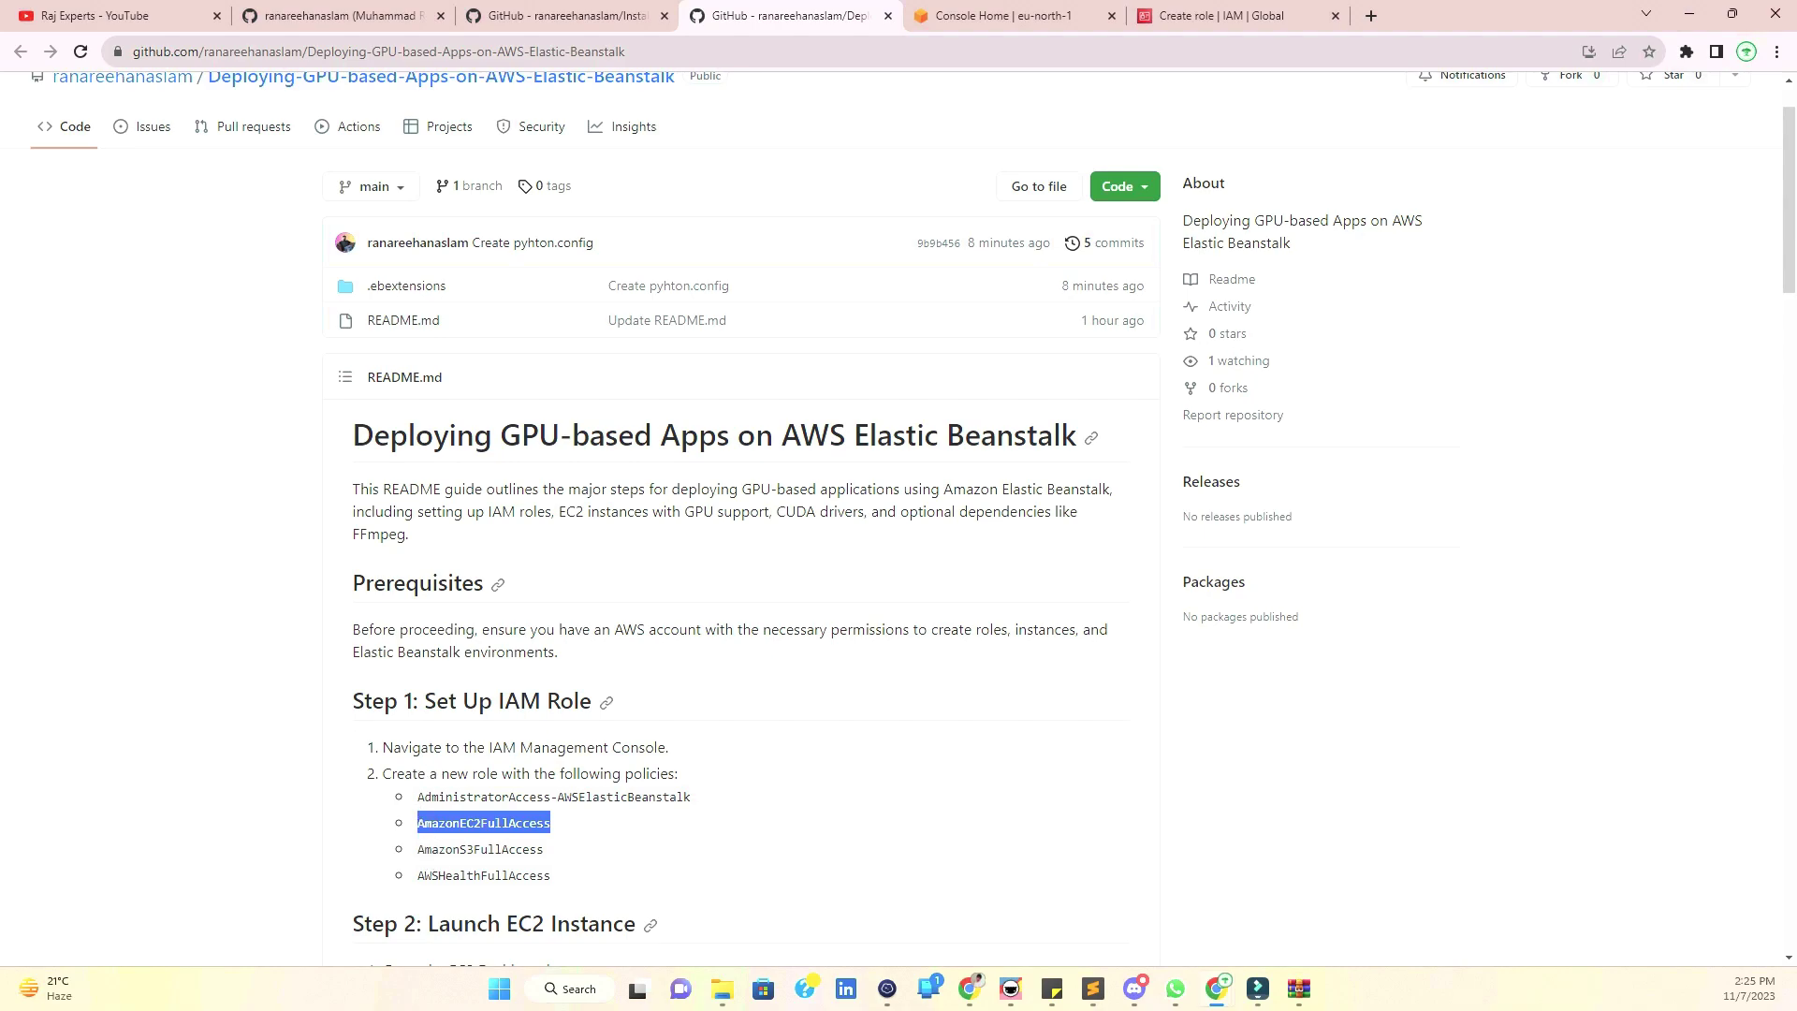
drag(416, 849, 521, 850)
key(ctrl+c)
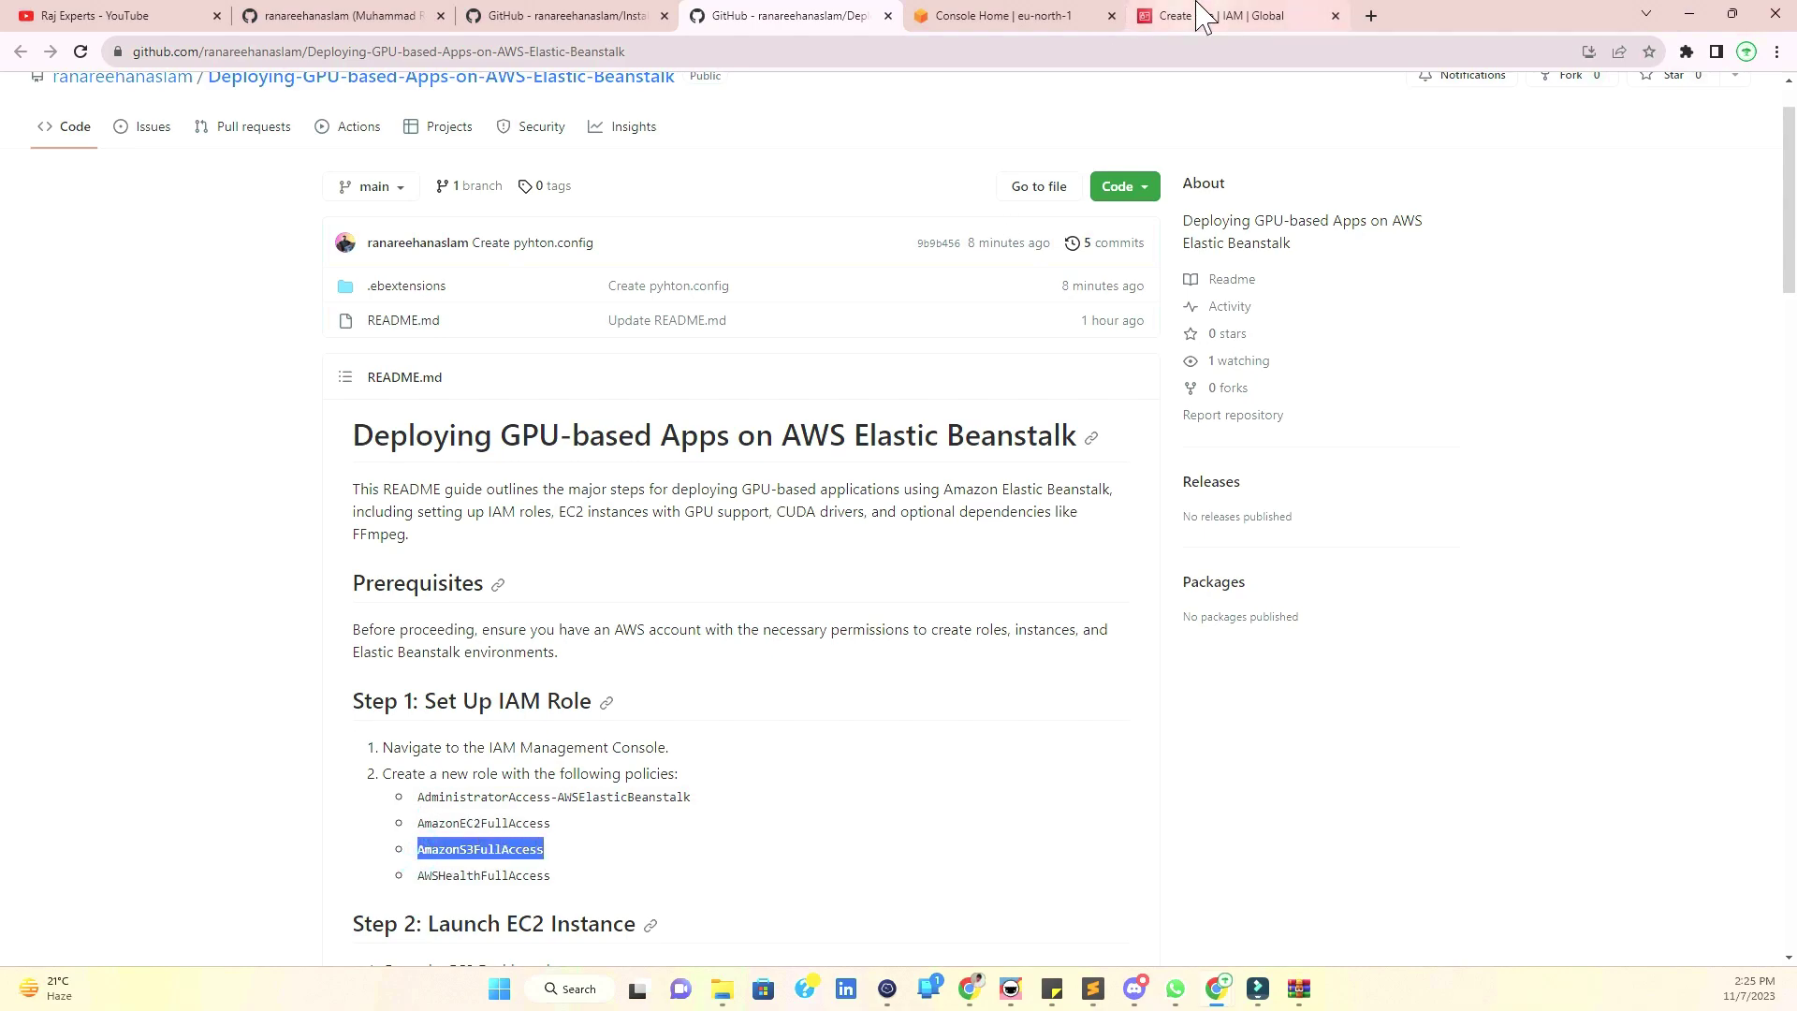
click(1217, 15)
click(735, 361)
key(ctrl+a)
key(ctrl+v)
click(795, 15)
key(ctrl+9)
click(406, 462)
- Copy AWSHealthFullAccess from the README, filter the permissions policies by it and add that policy to the selection
key(ctrl+4)
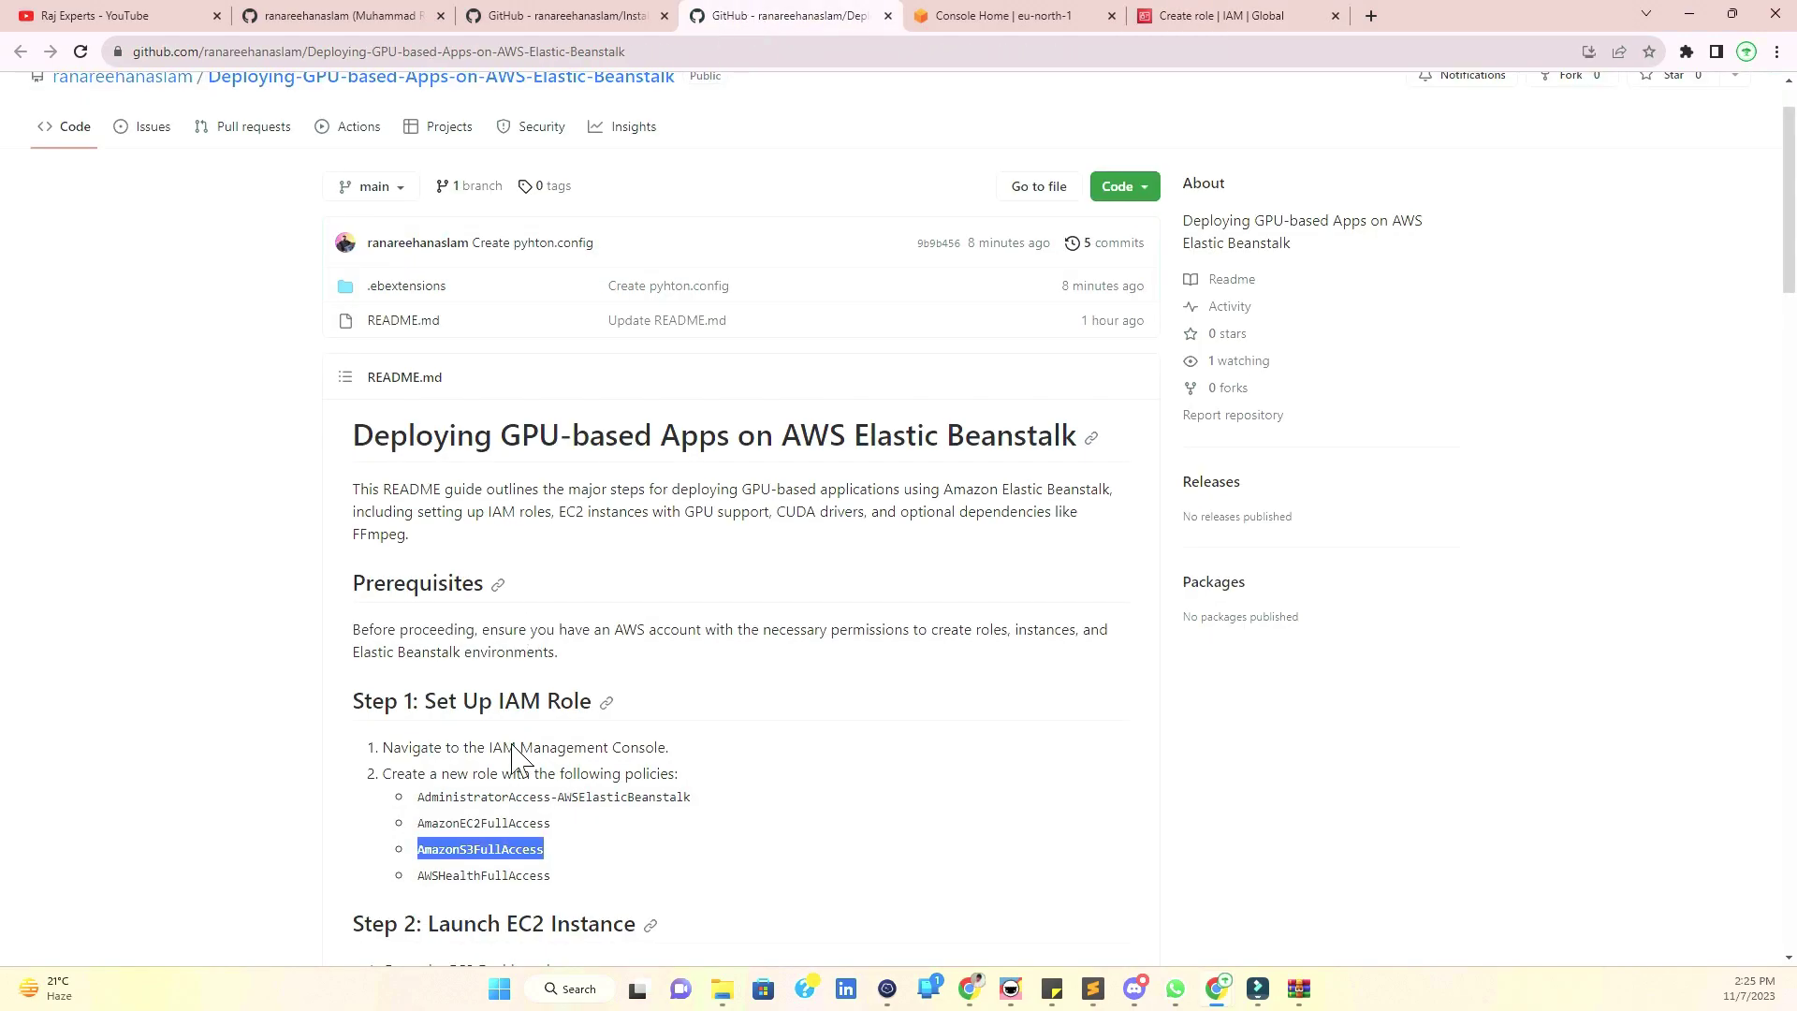
key(ctrl+c)
click(1217, 15)
click(575, 365)
key(ctrl+a)
key(ctrl+v)
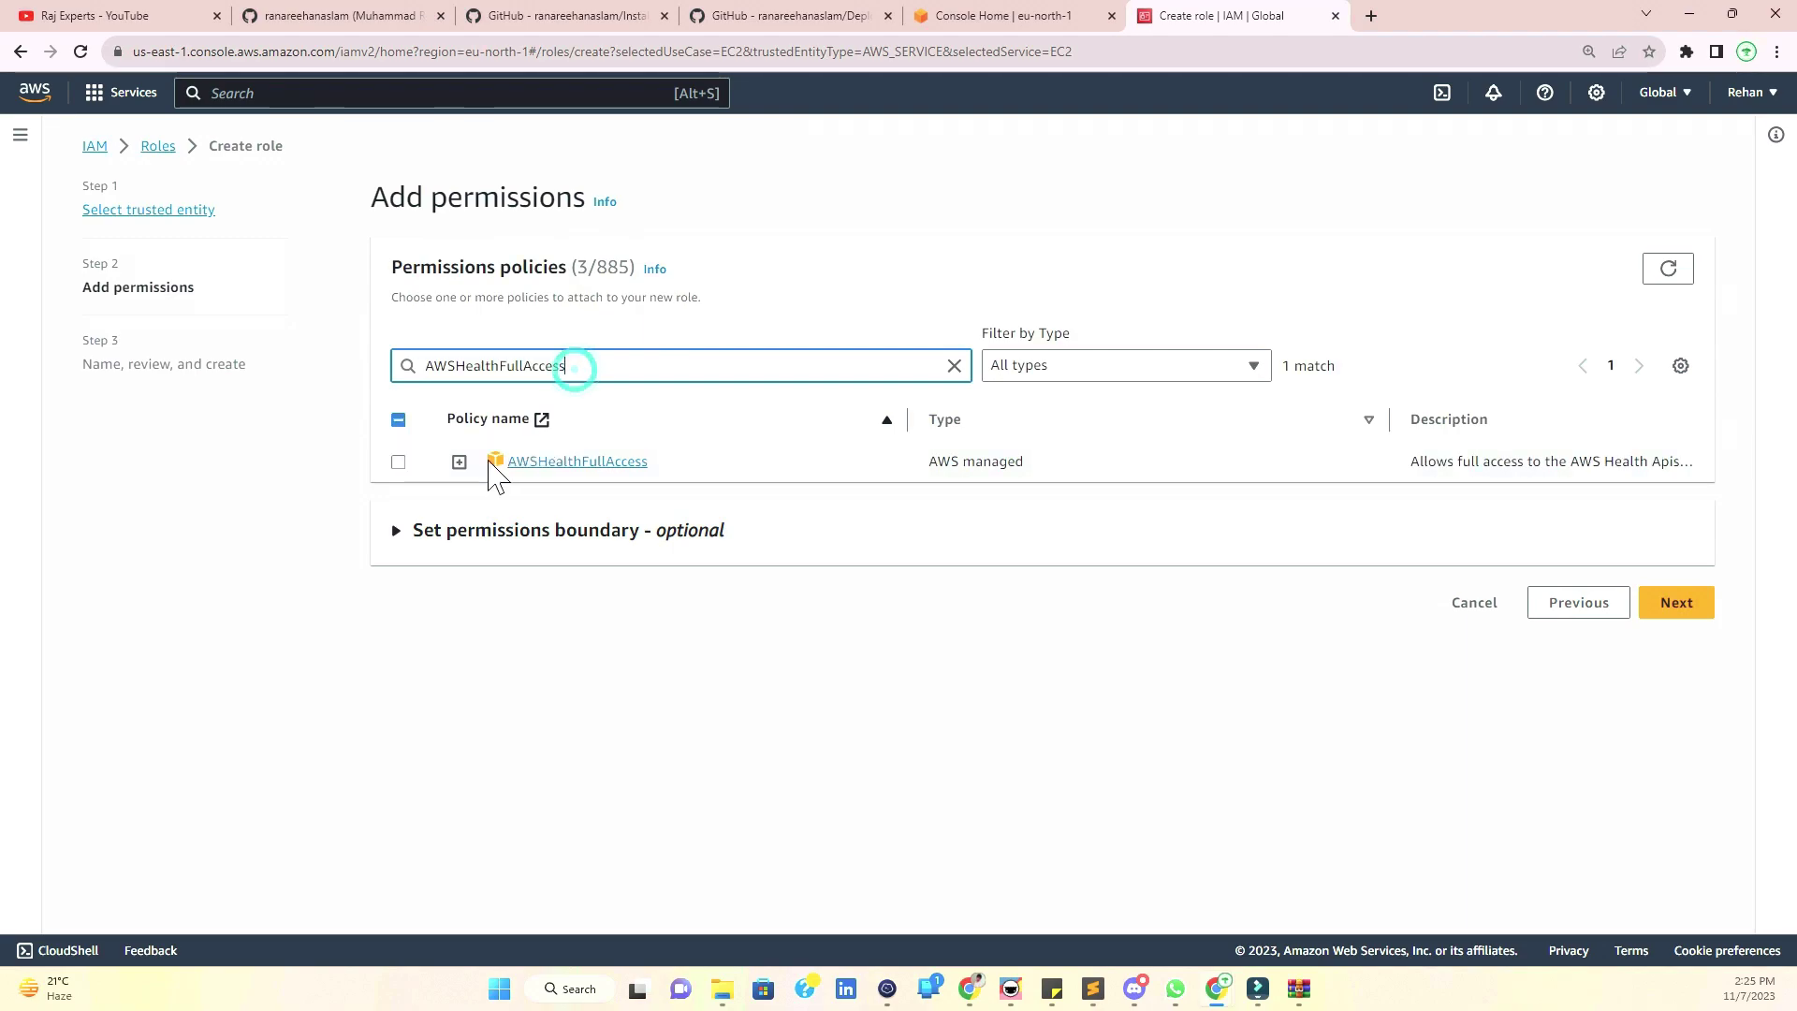
click(399, 463)
click(398, 420)
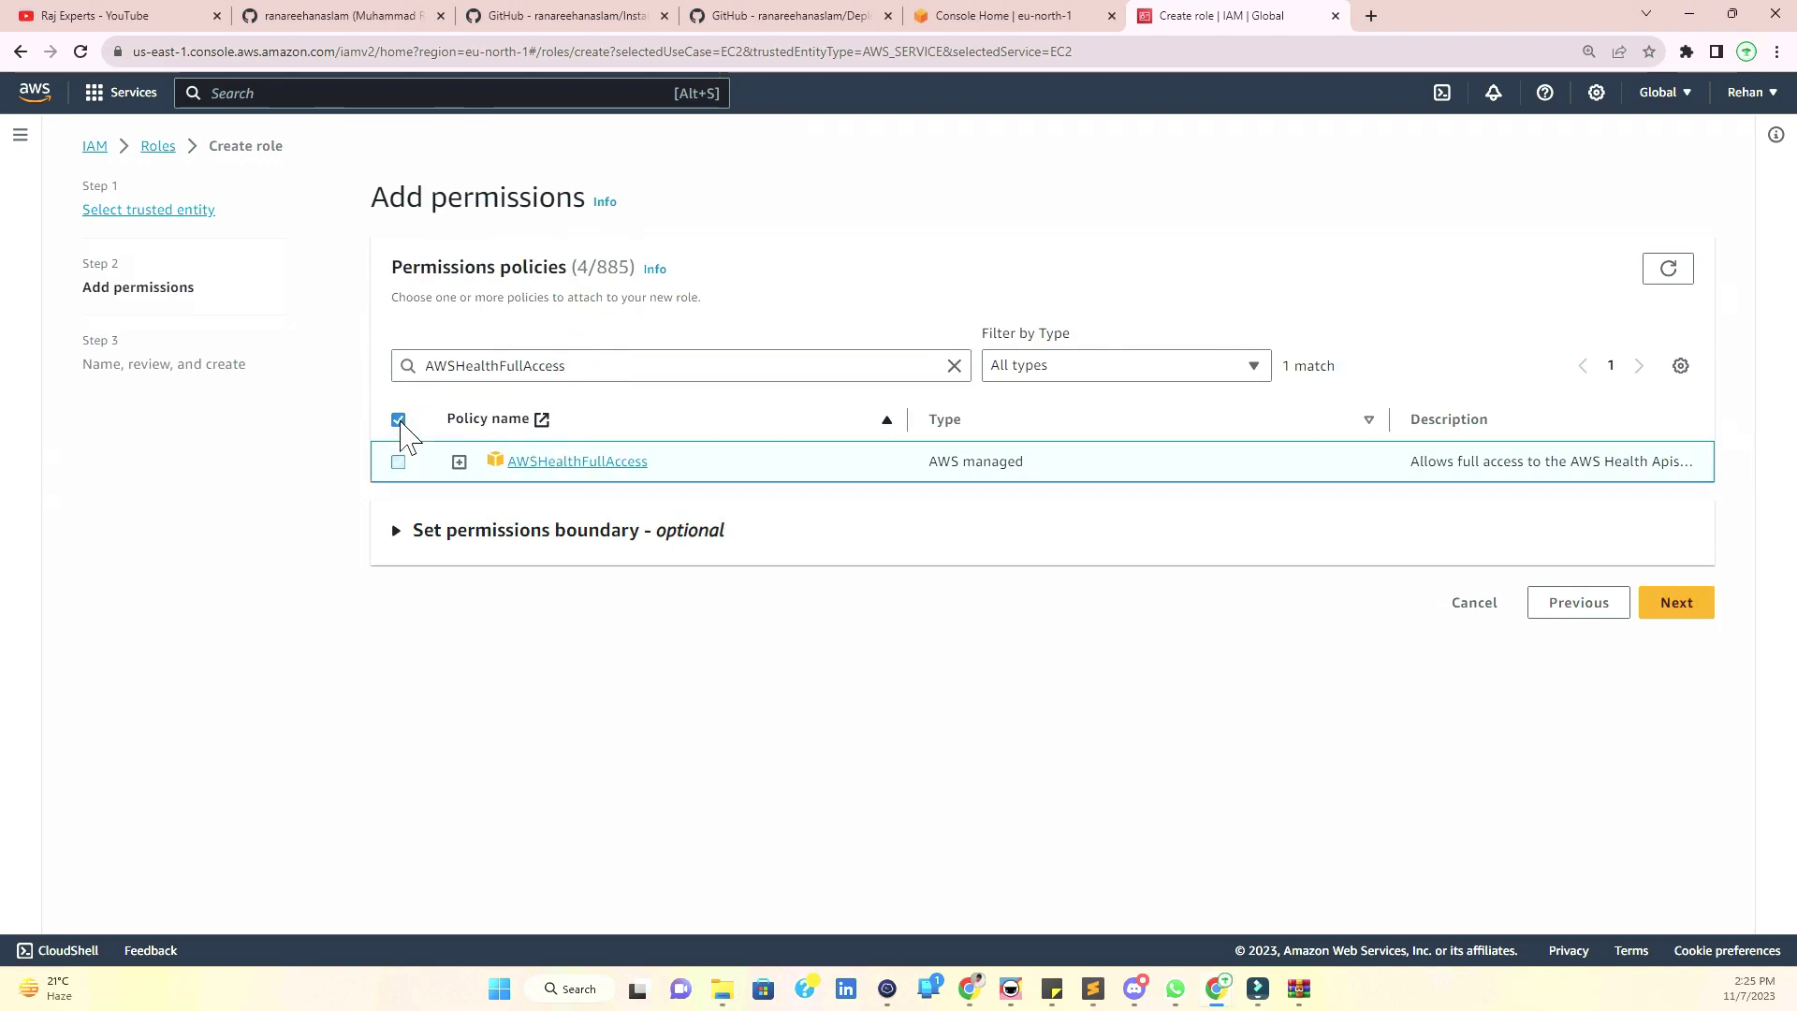
- Clear the policy filter, continue to the role details and name the role ElasticBeanStalkGPU
click(955, 366)
scroll(844, 496, down, 8)
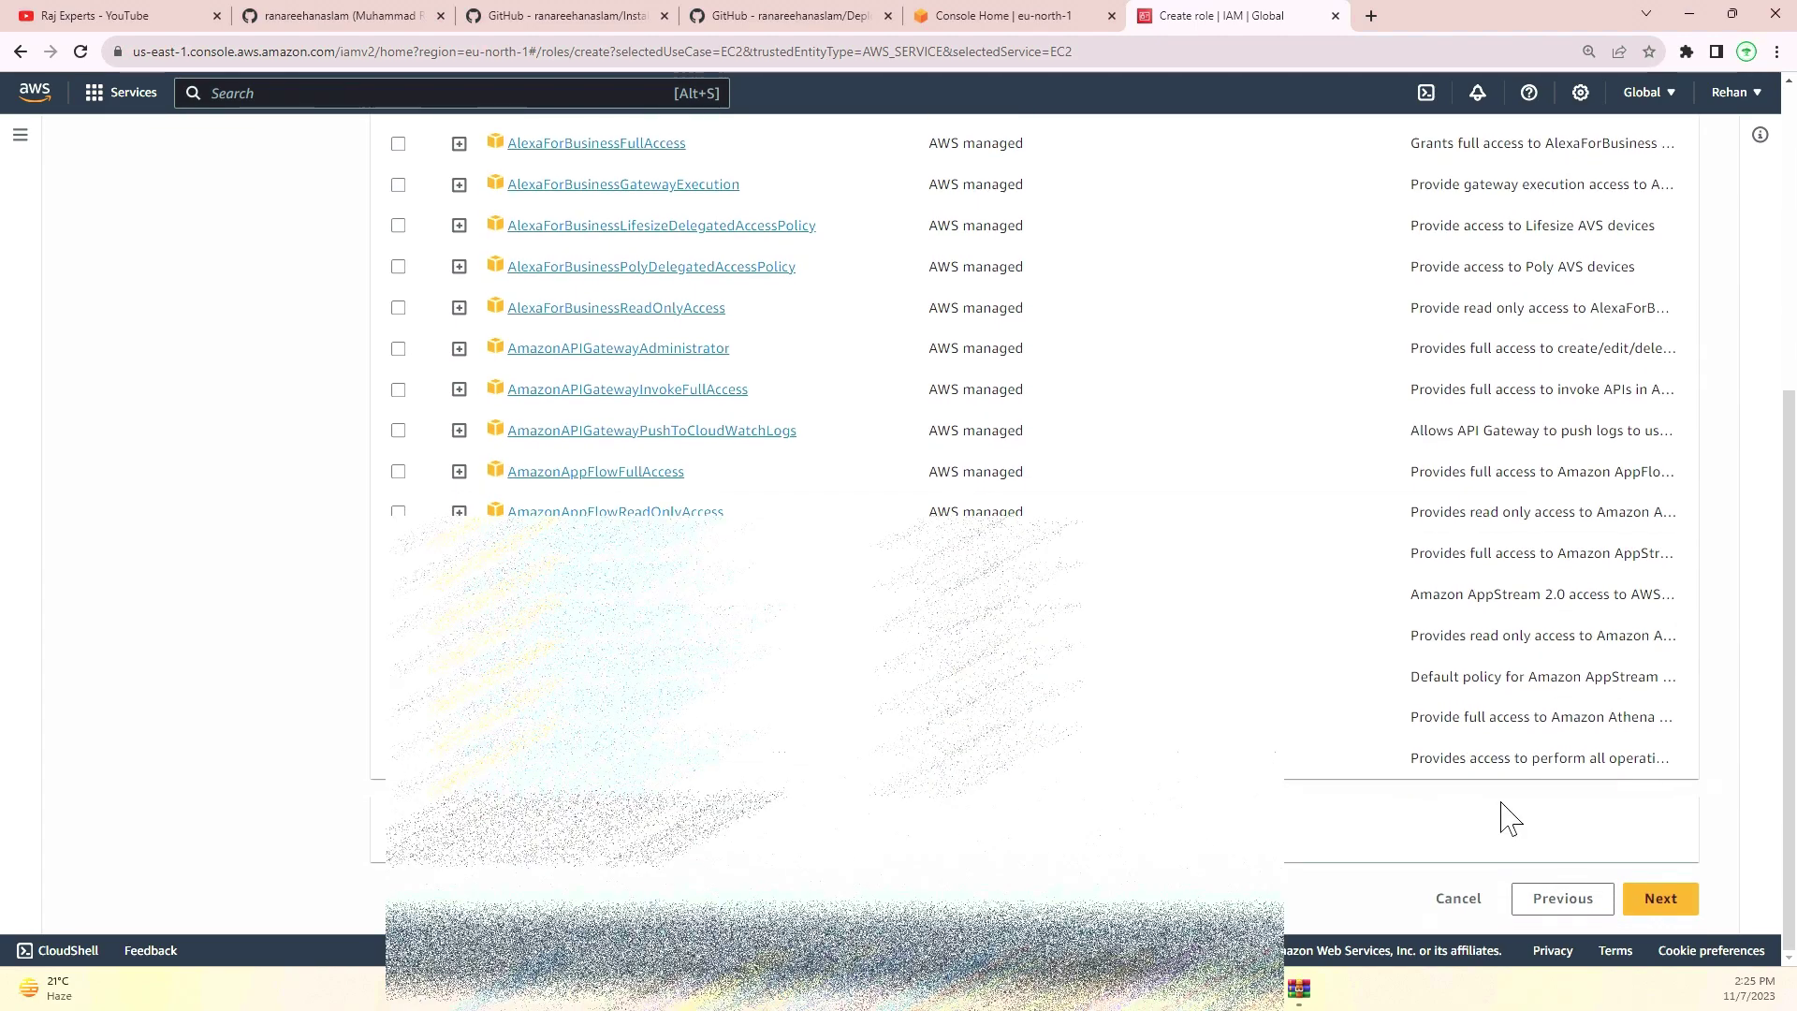
click(1654, 900)
click(606, 287)
text(ElasticBeanStalkGPU)
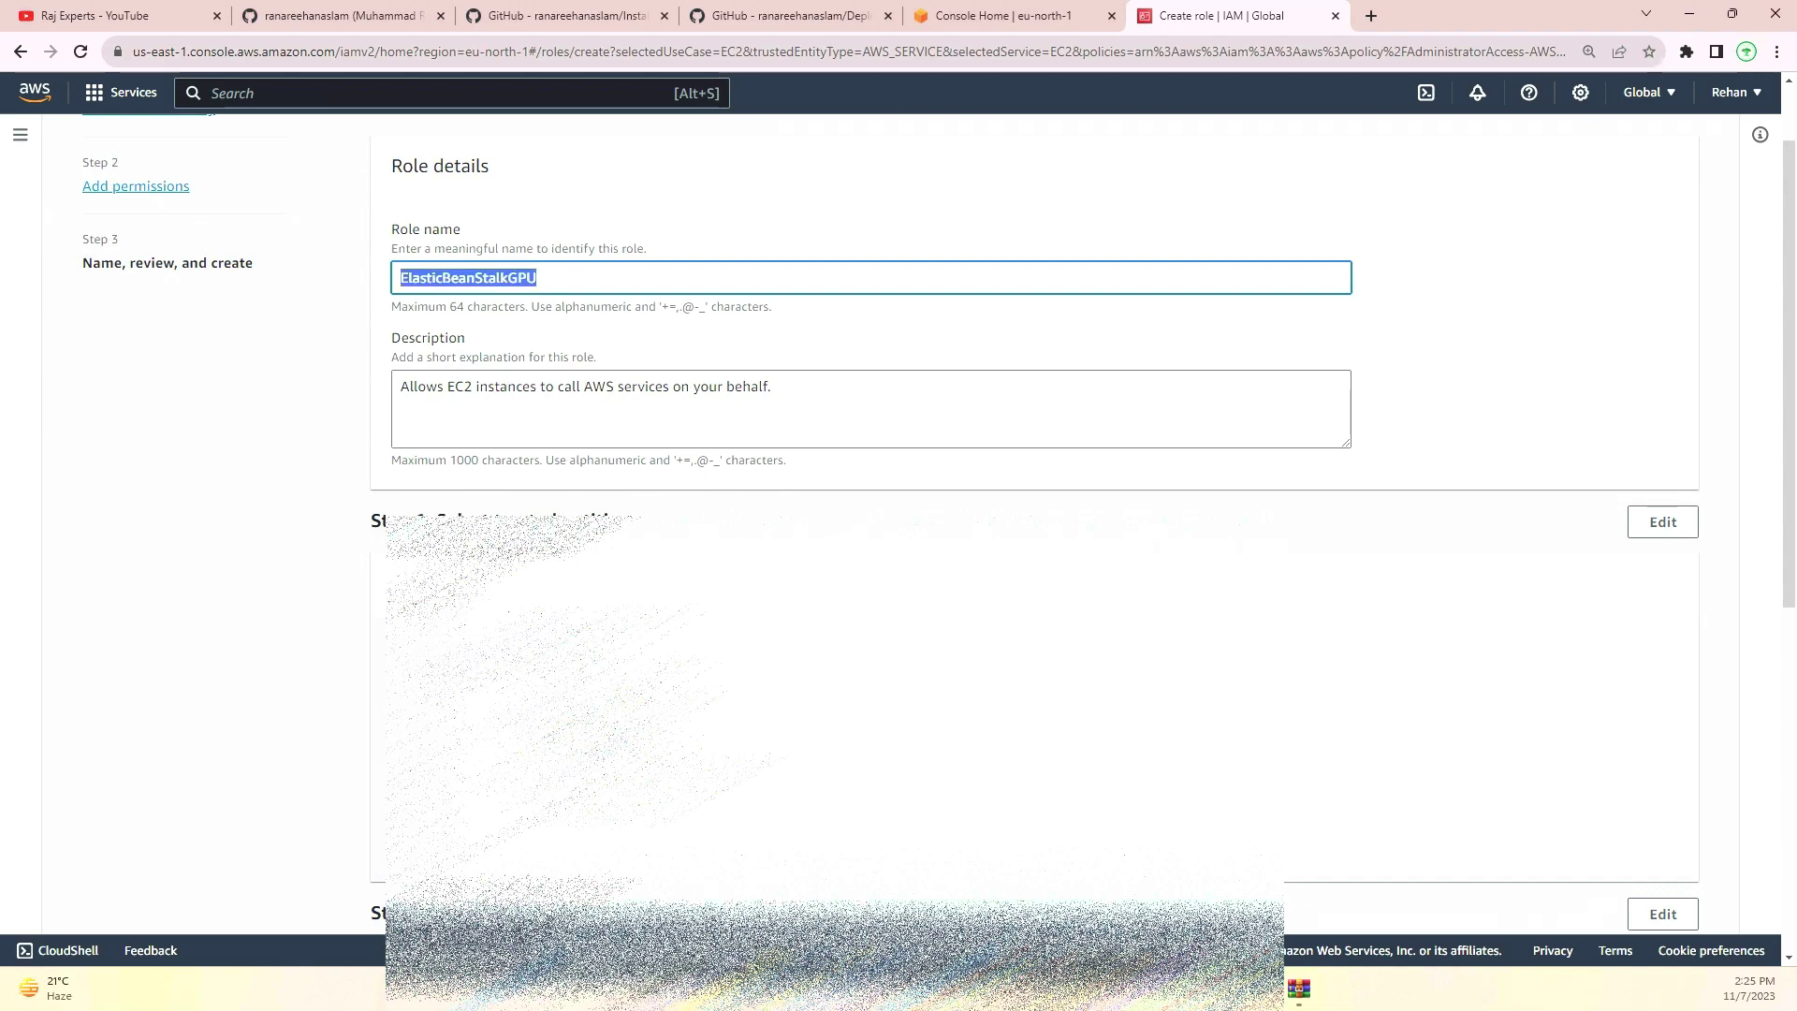
- Compare the role's permissions policy summary with the README's policy list and create the role
scroll(1020, 361, down, 5)
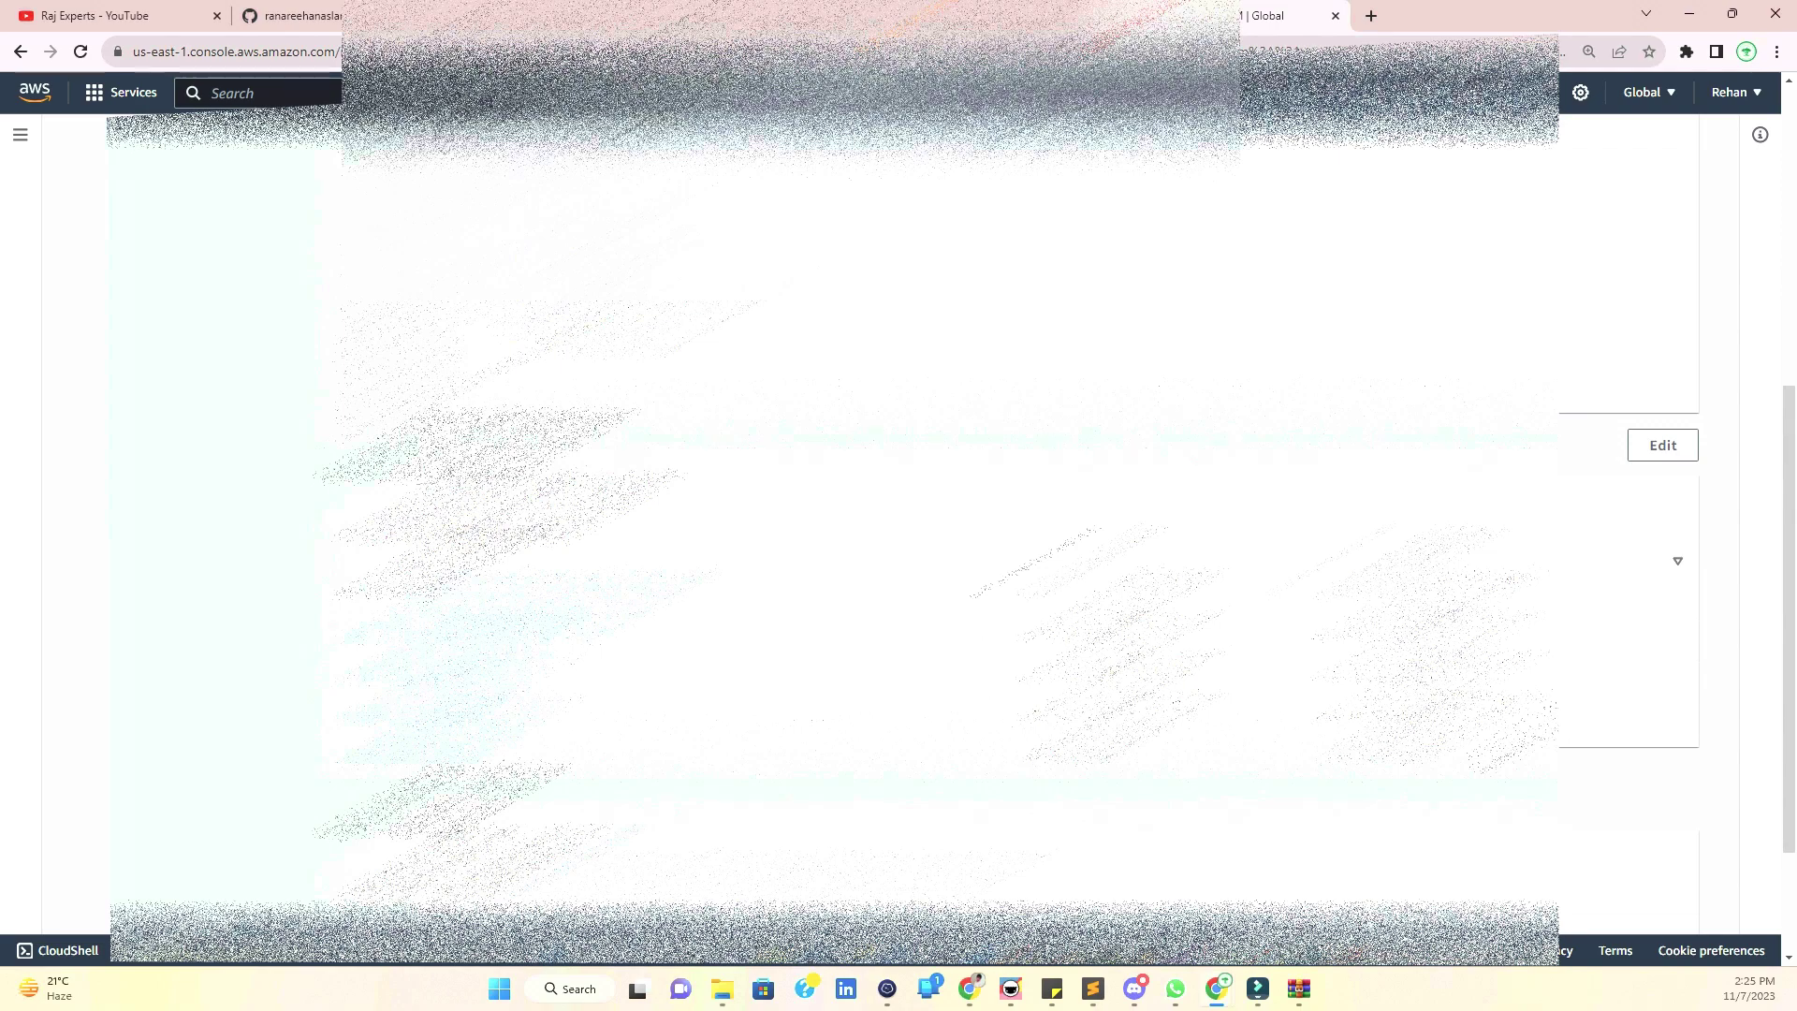
scroll(1536, 728, down, 2)
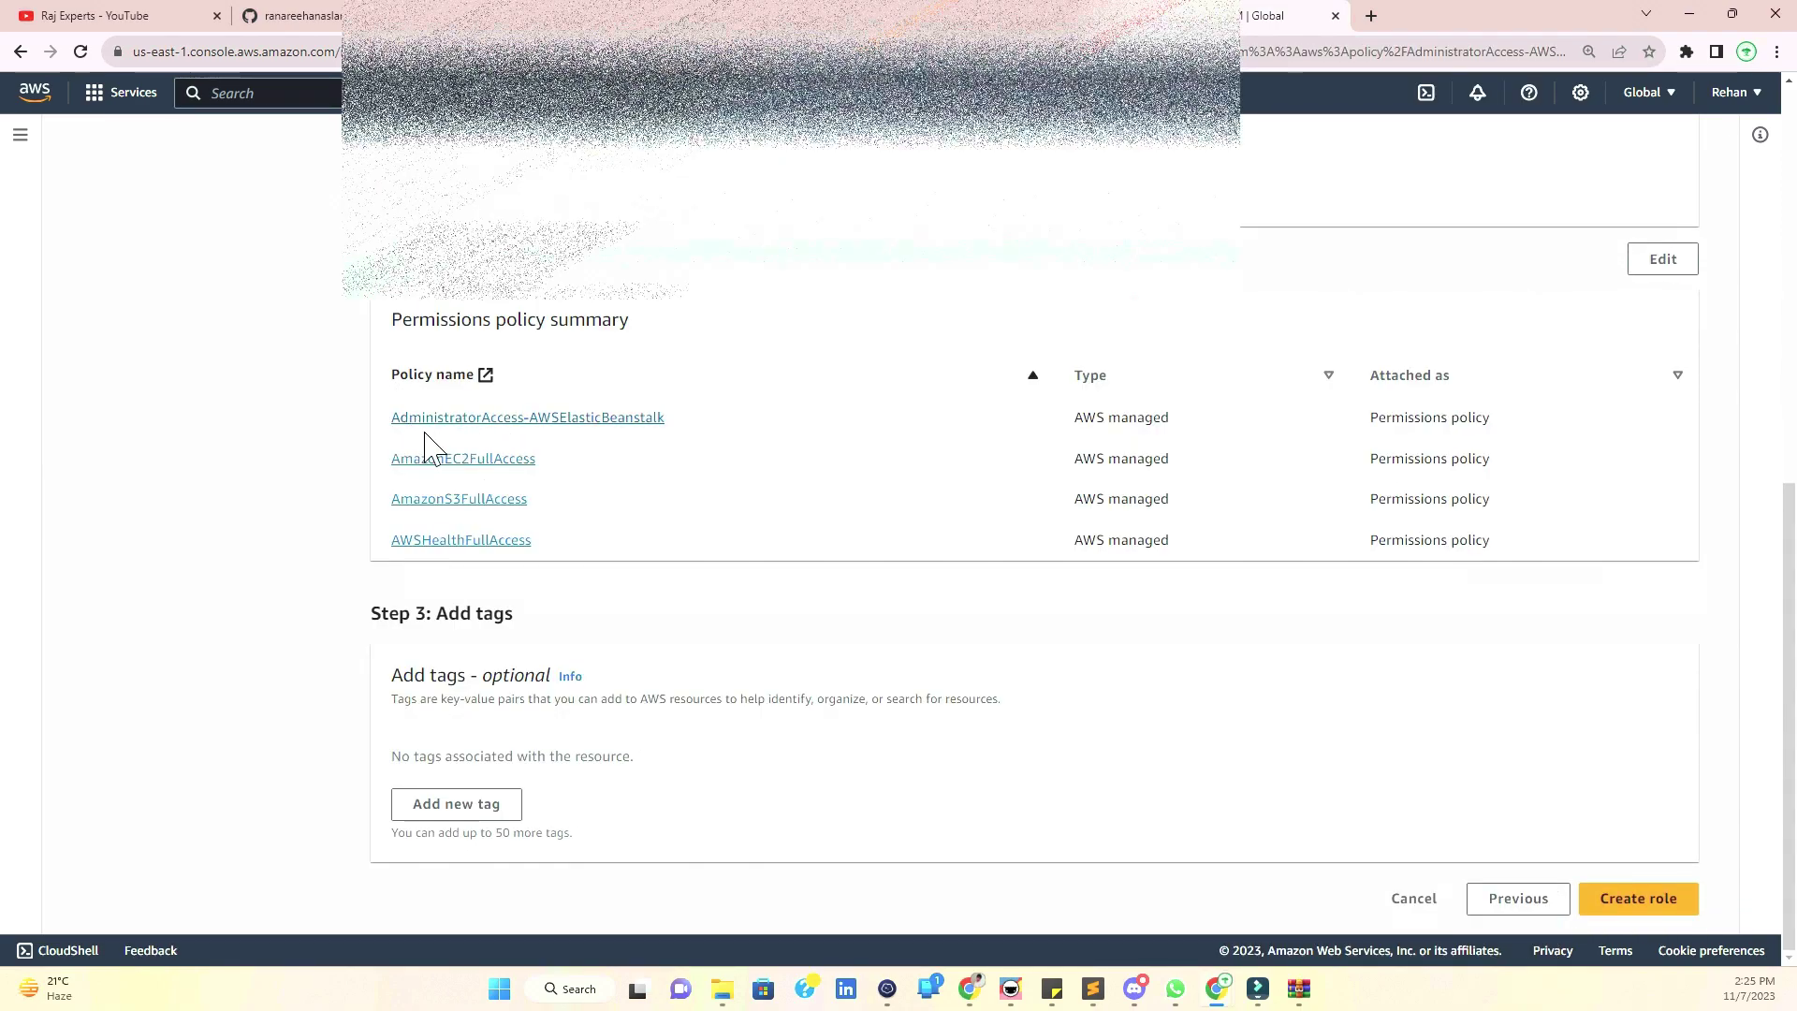
key(ctrl+2)
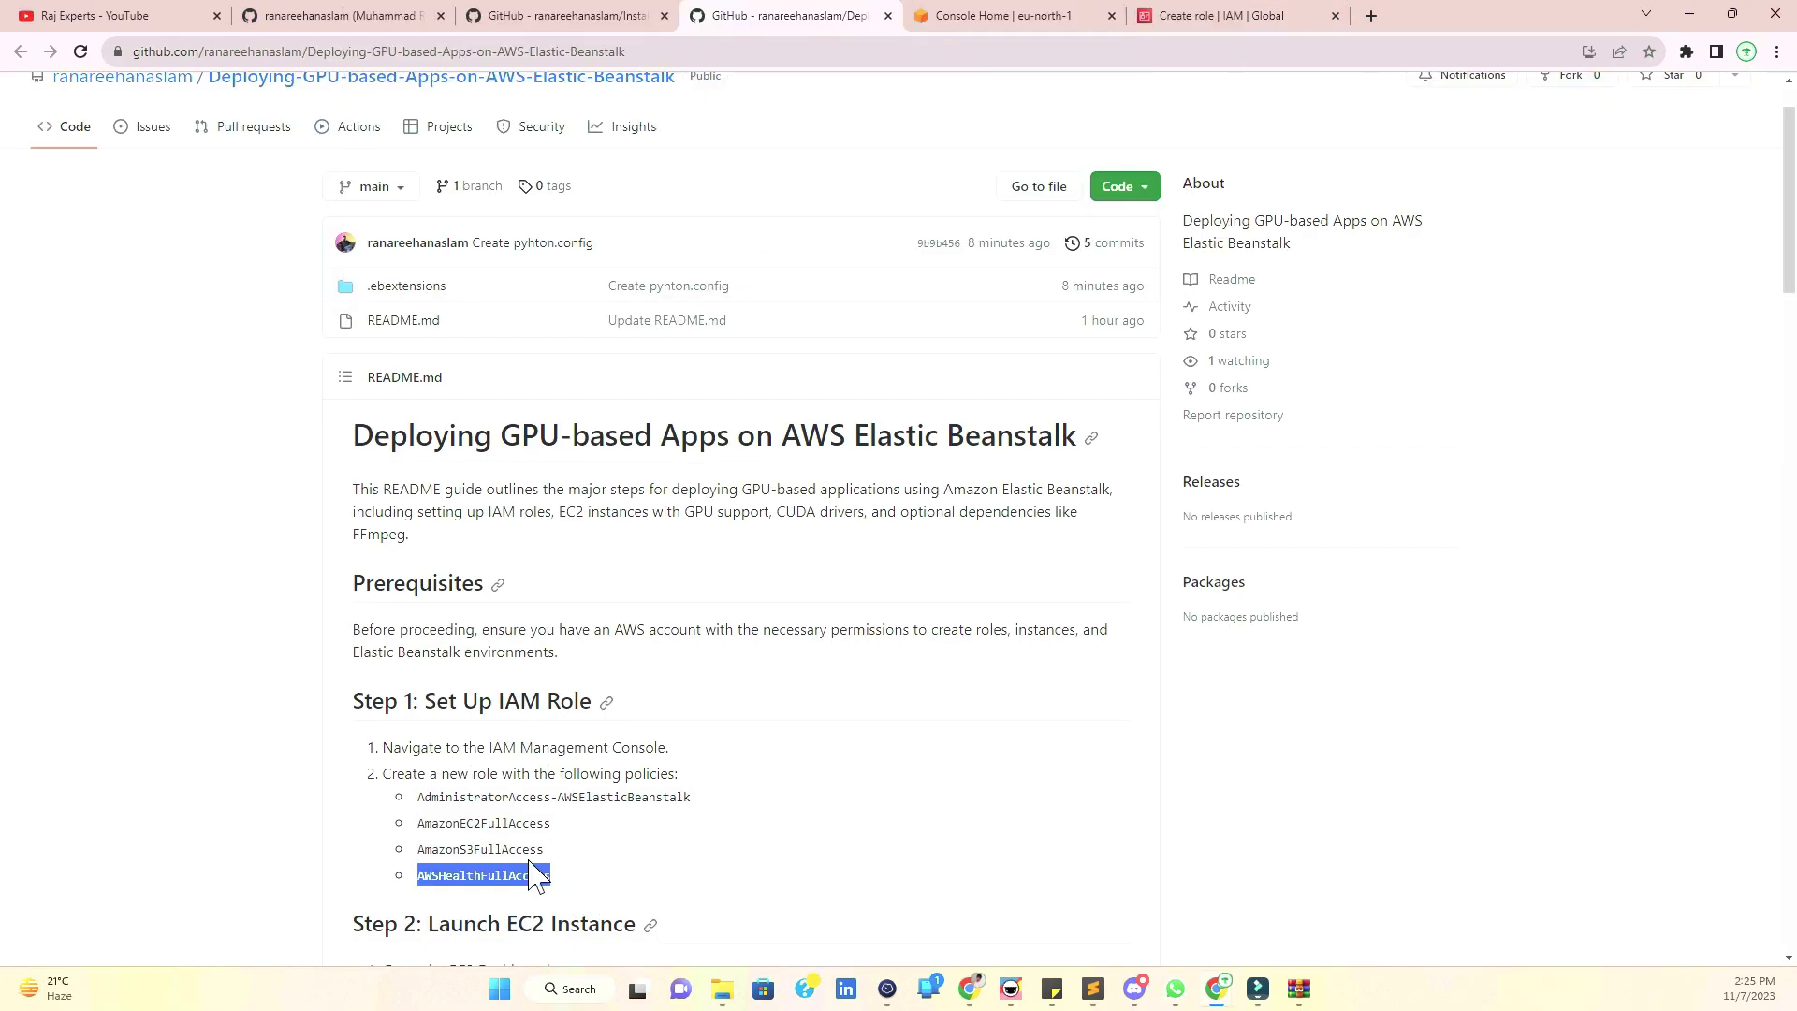
key(ctrl+9)
click(1636, 900)
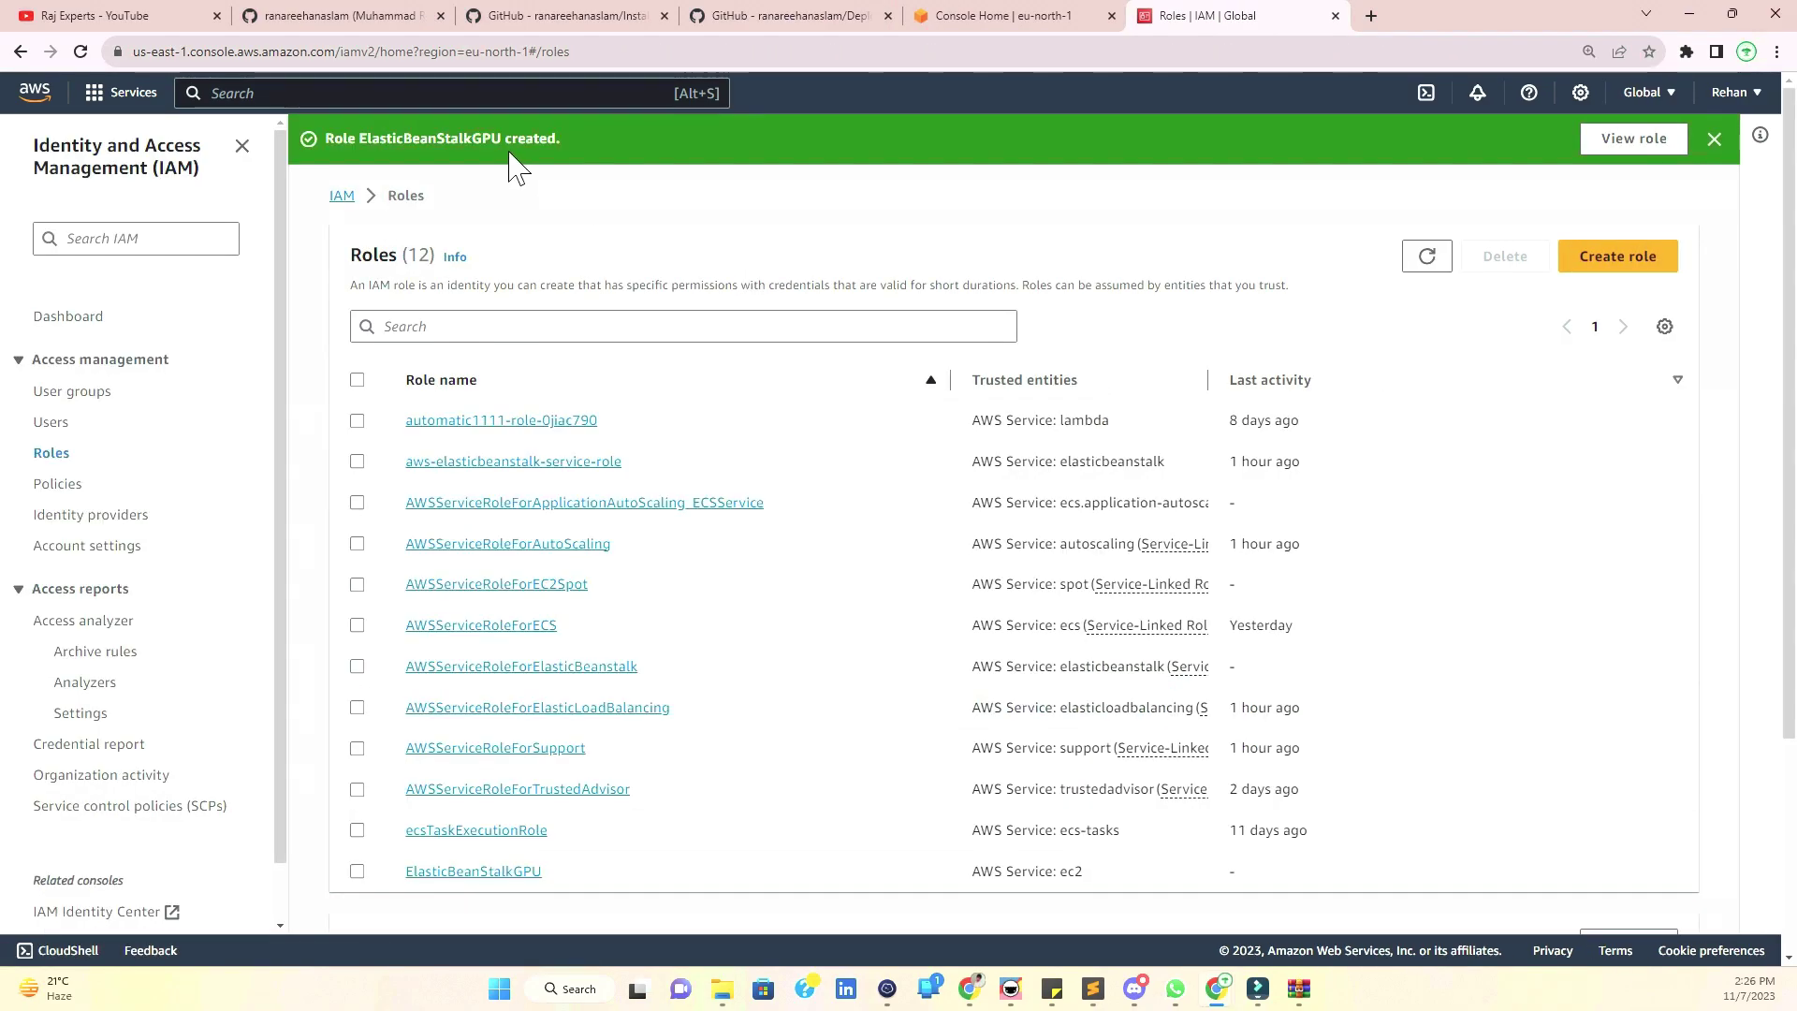
- Look up the AMI ID in the README's EC2 launch section and open the EC2 service in a new tab
click(823, 17)
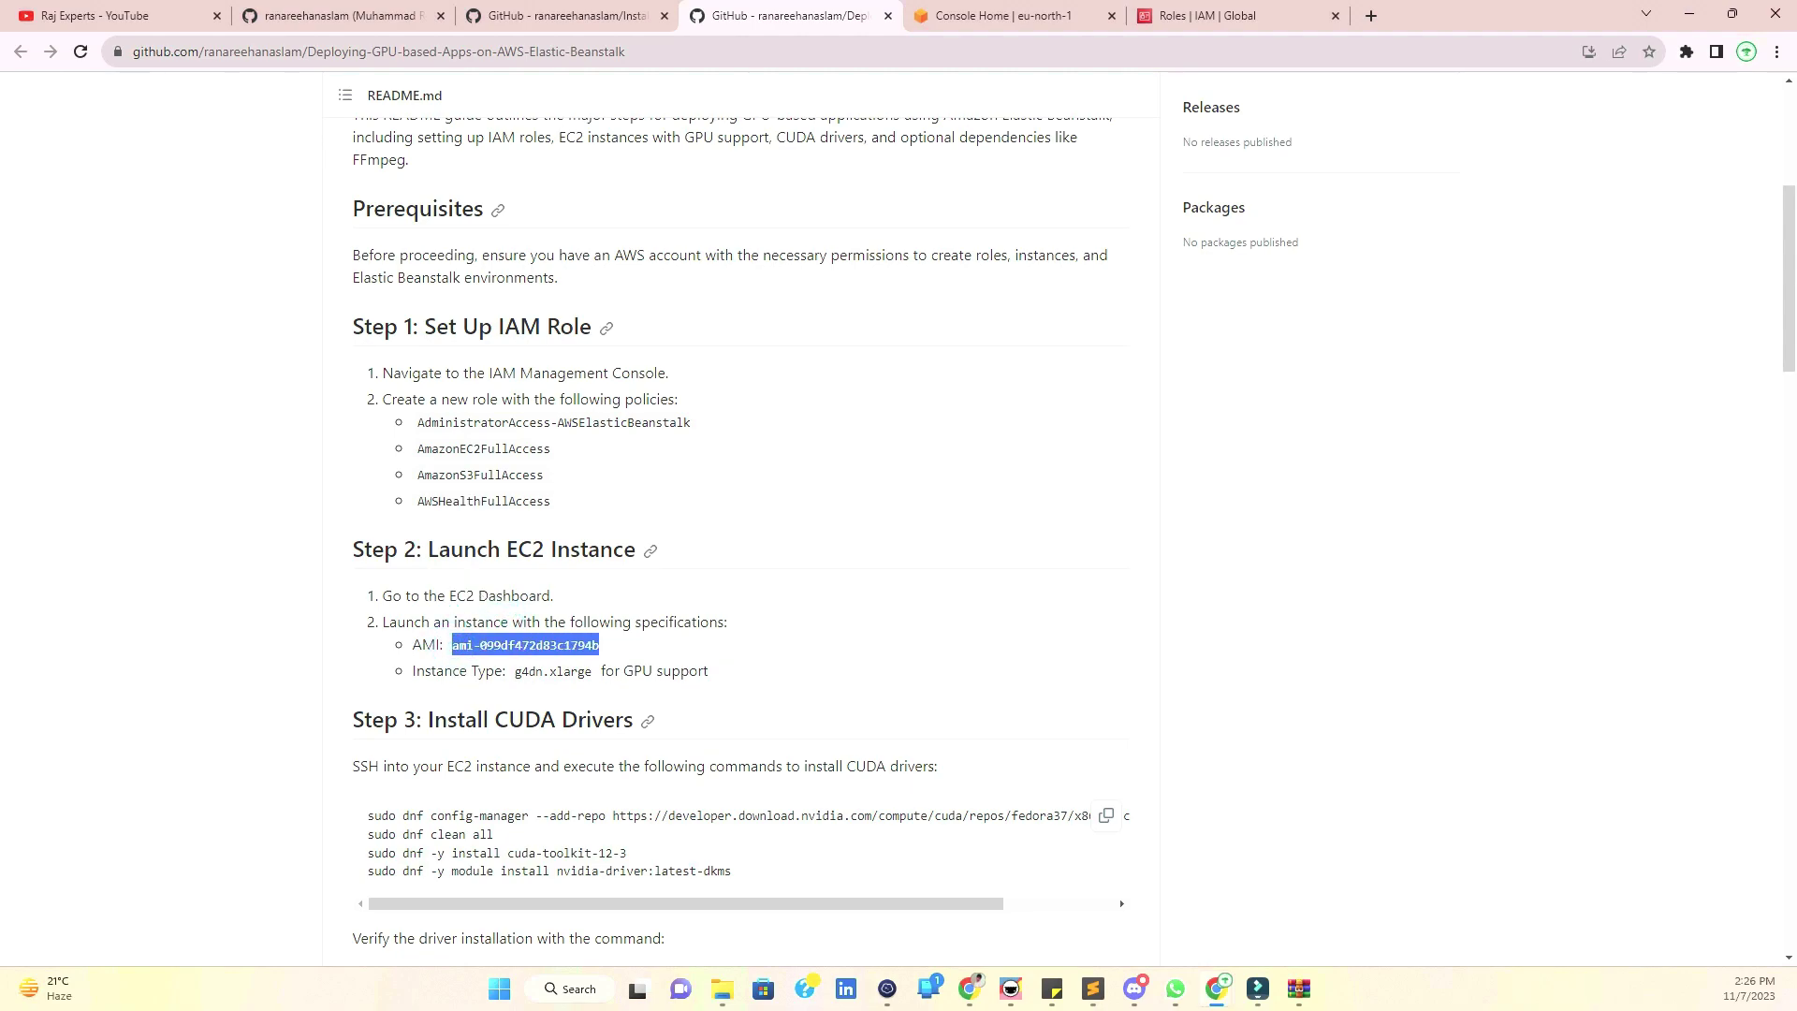
click(1234, 16)
click(352, 94)
text(ec2)
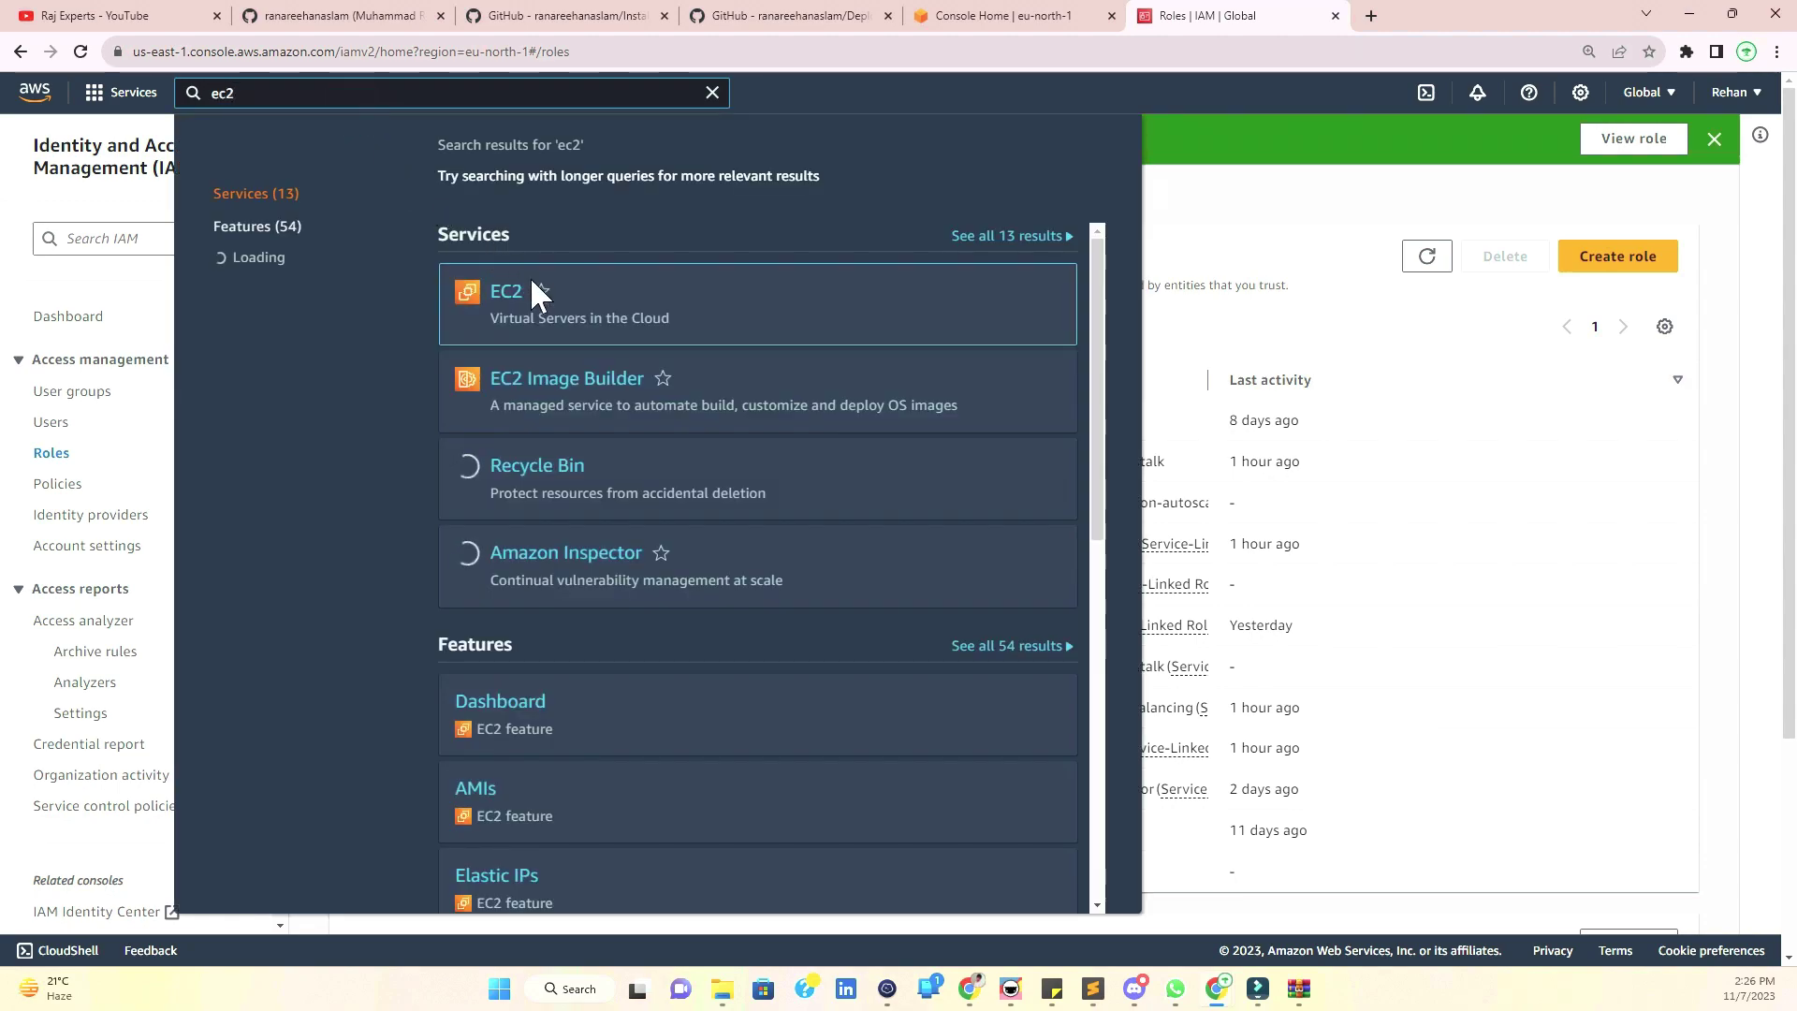
middle_click(511, 292)
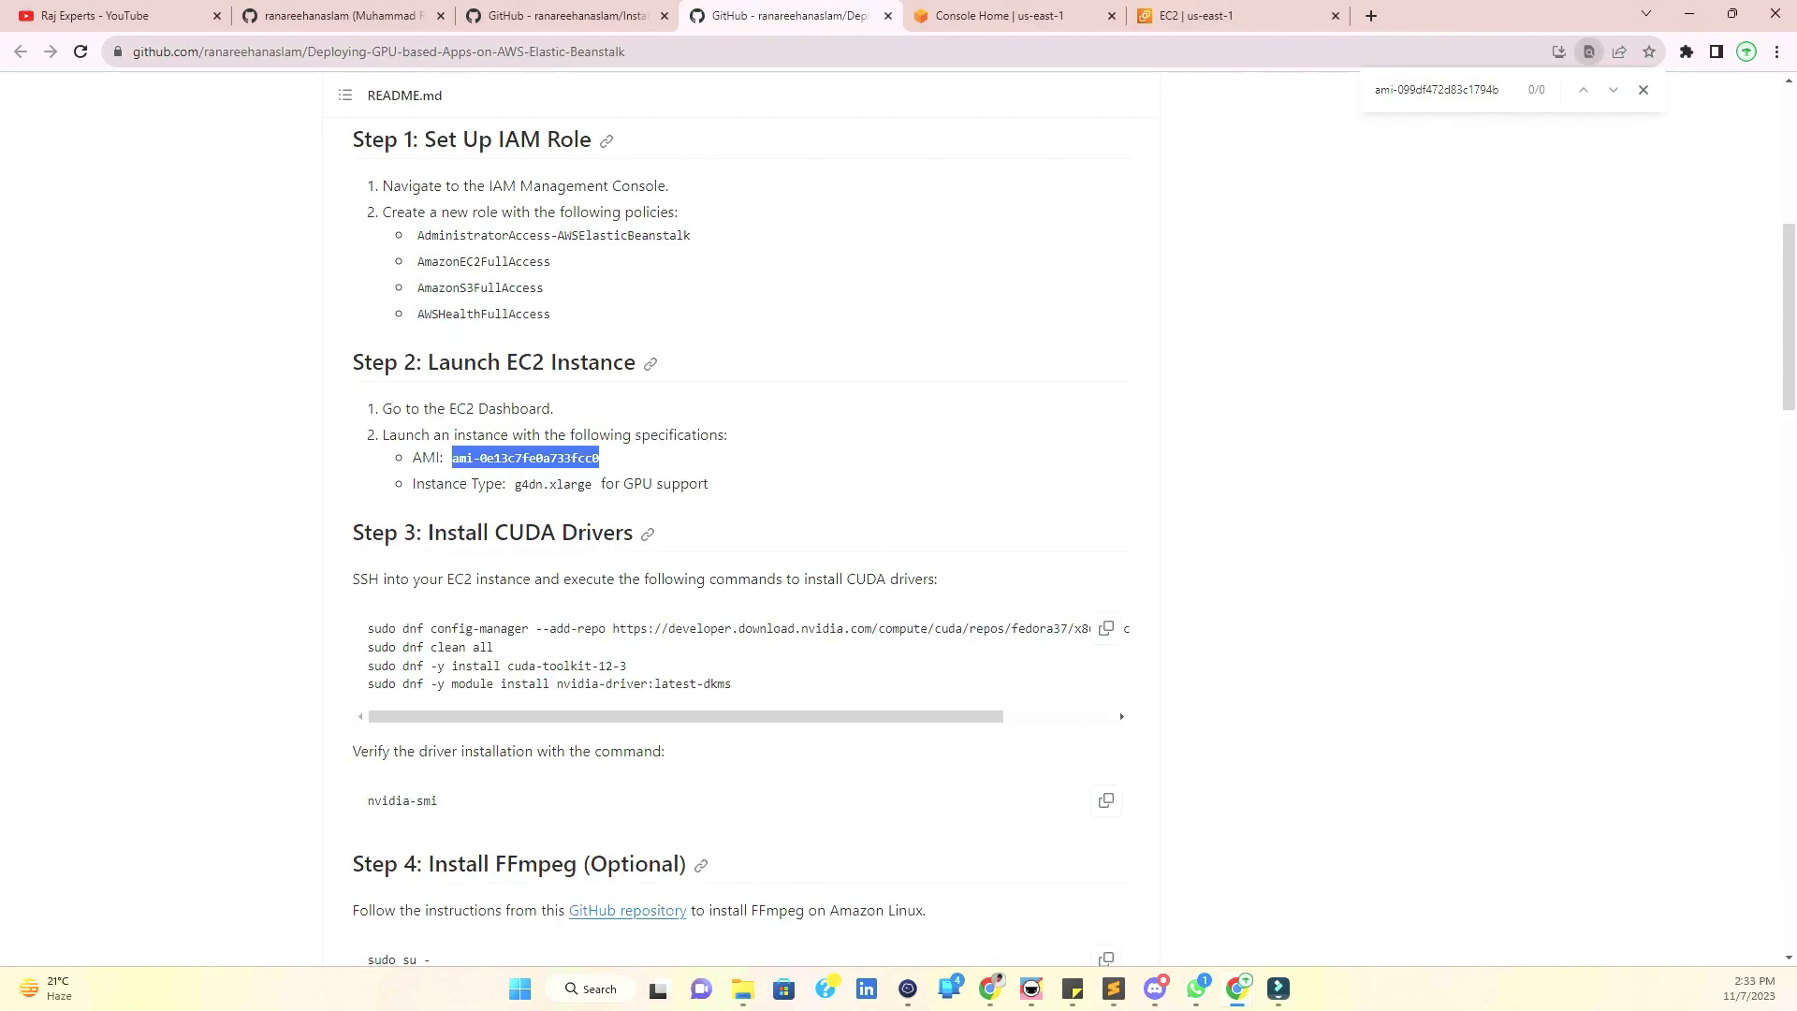
- Copy ami-0e13c7fe0a733fcc0 from the README and try to find it among the community AMIs
right_click(482, 468)
click(560, 474)
click(1235, 16)
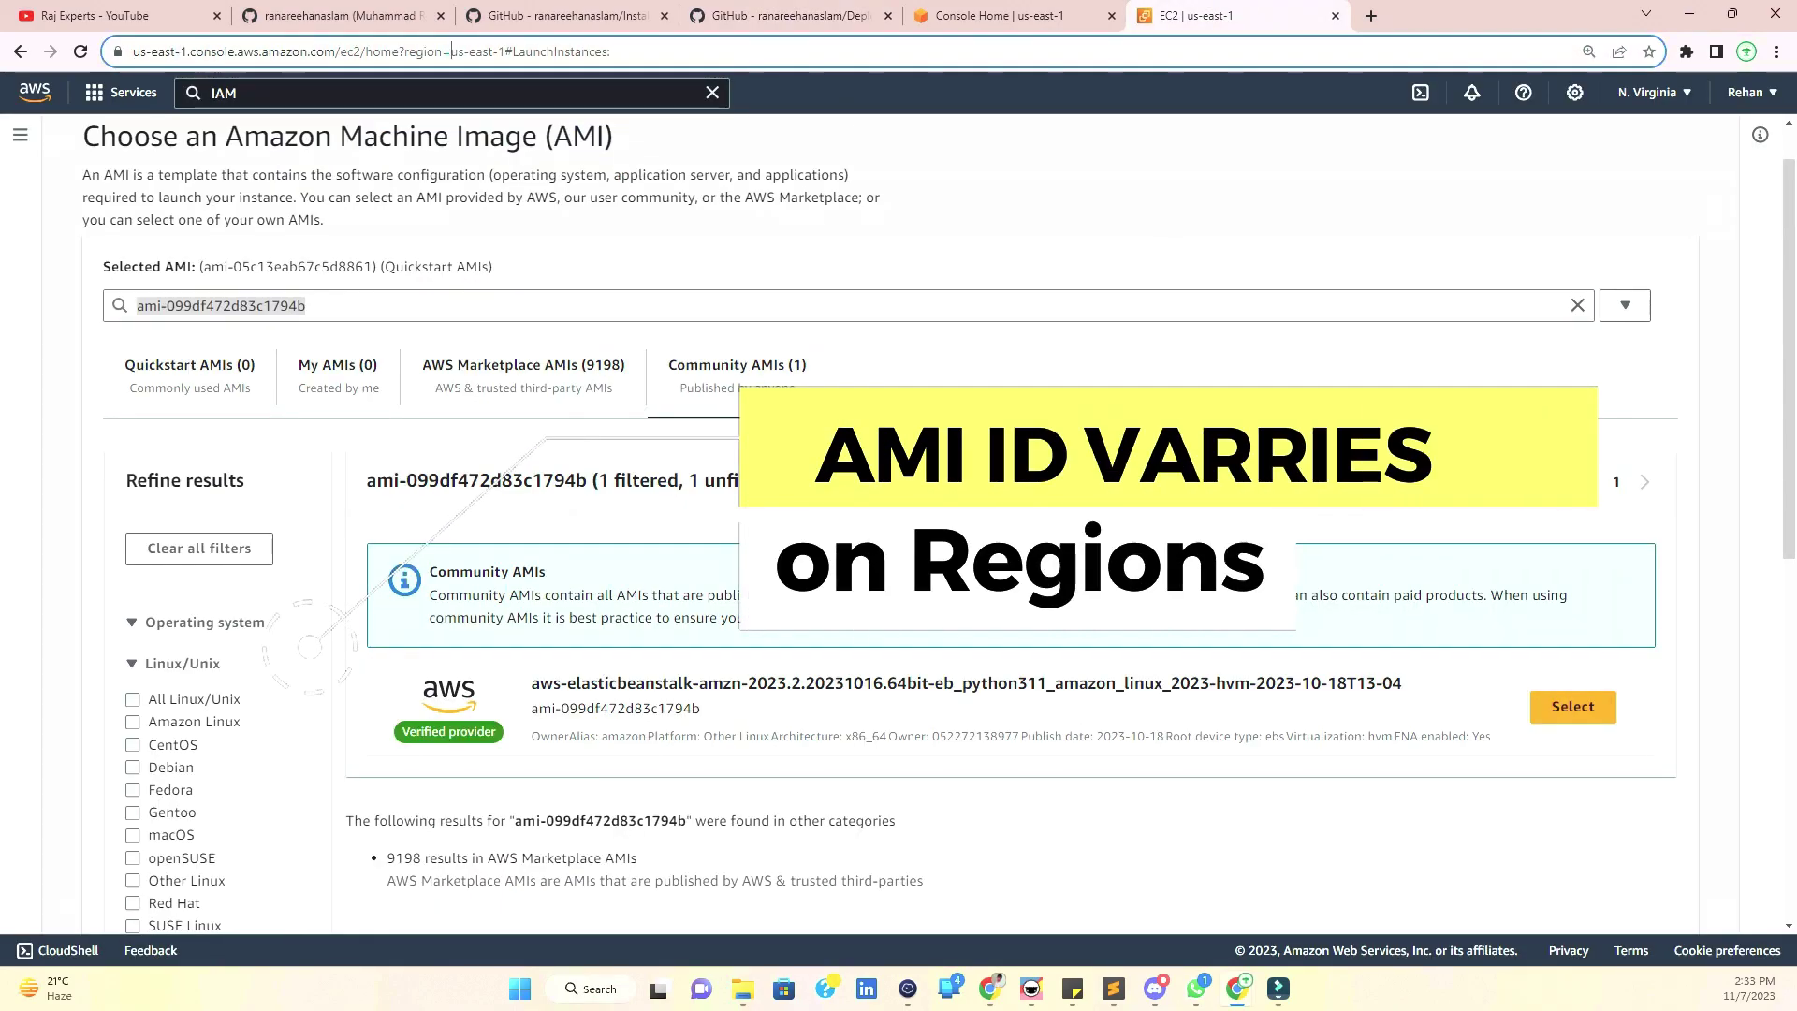
click(401, 300)
key(ctrl+v)
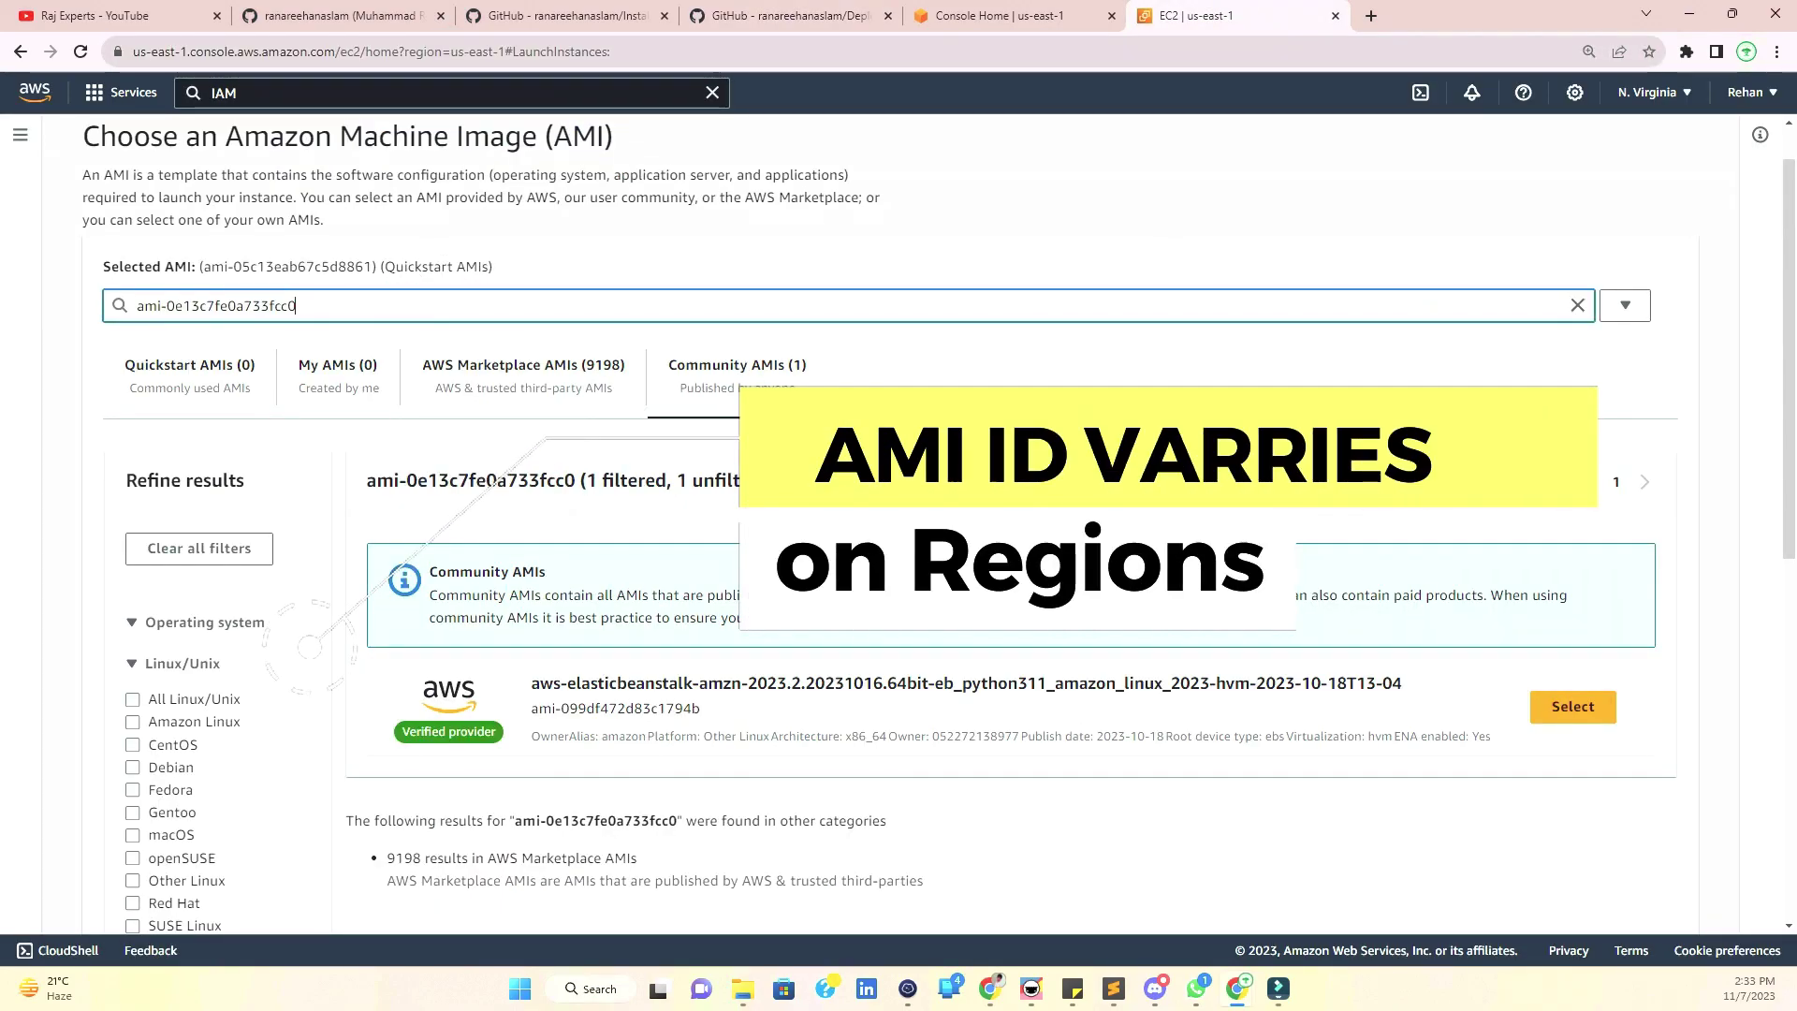
key(Return)
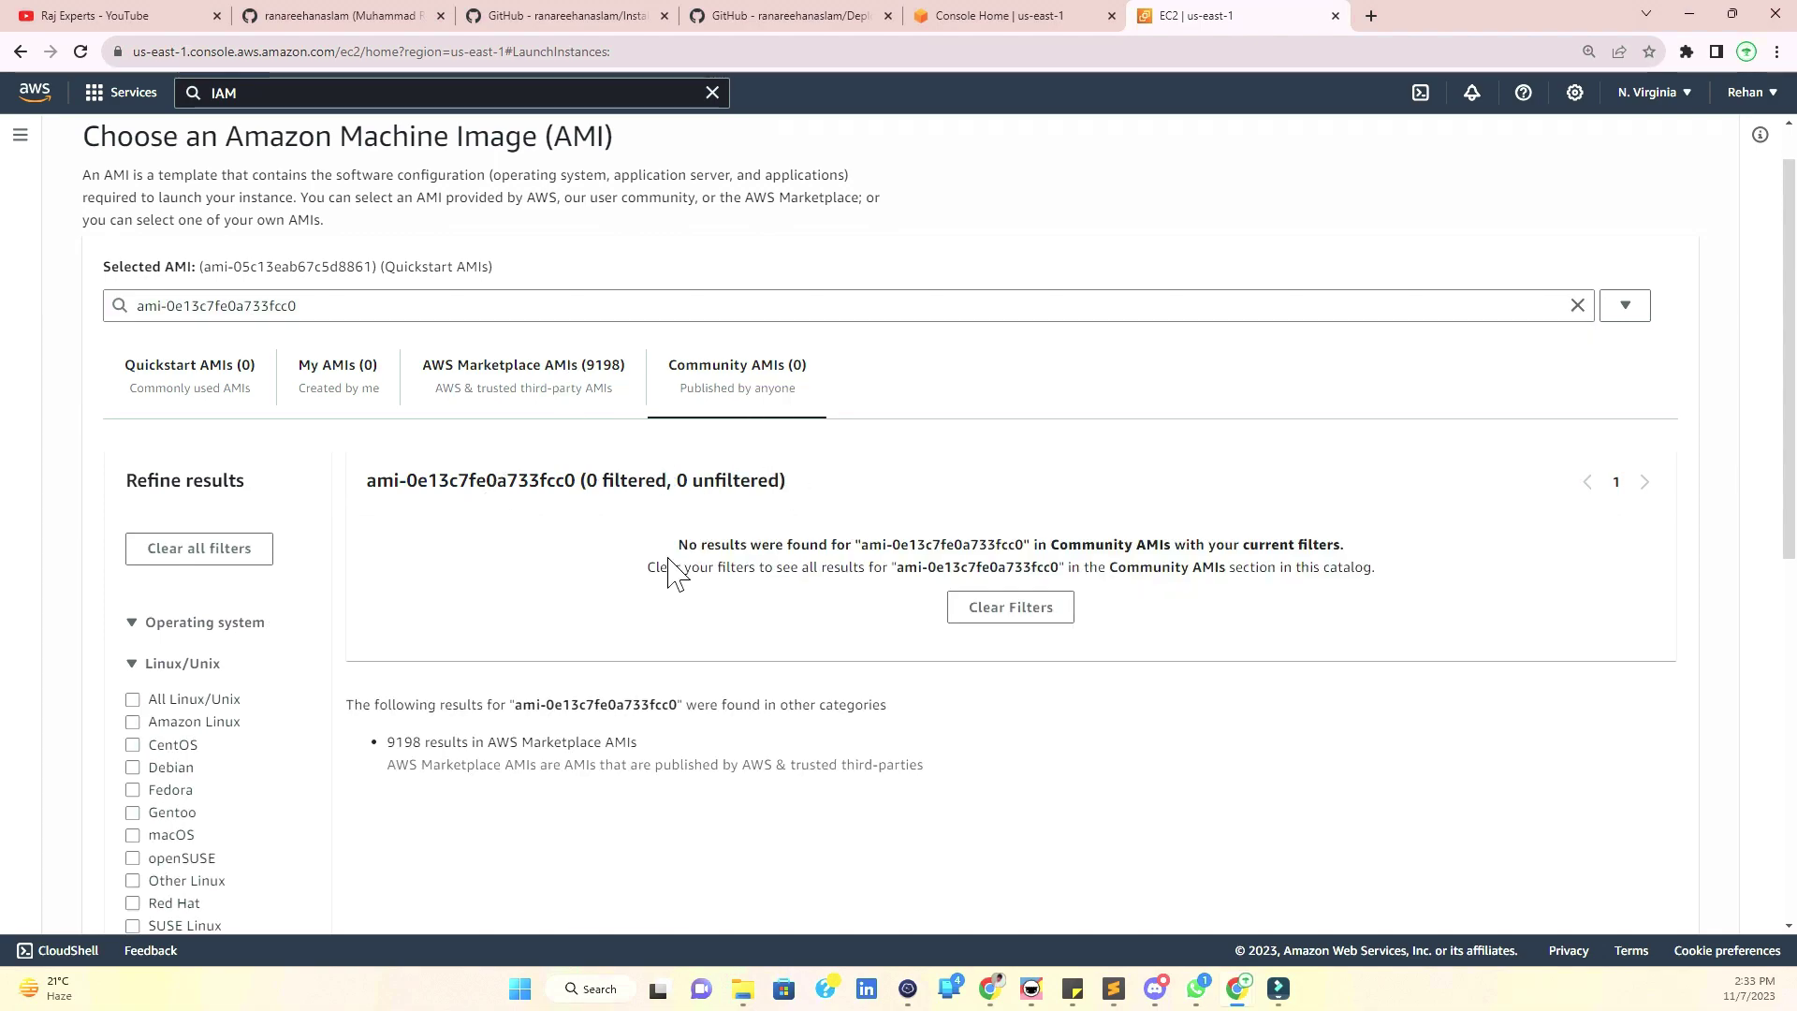
- Reload the README, copy the AMI ID ami-099df472d83c1794b and search the AMI catalog for it
triple_click(482, 307)
click(472, 310)
click(847, 14)
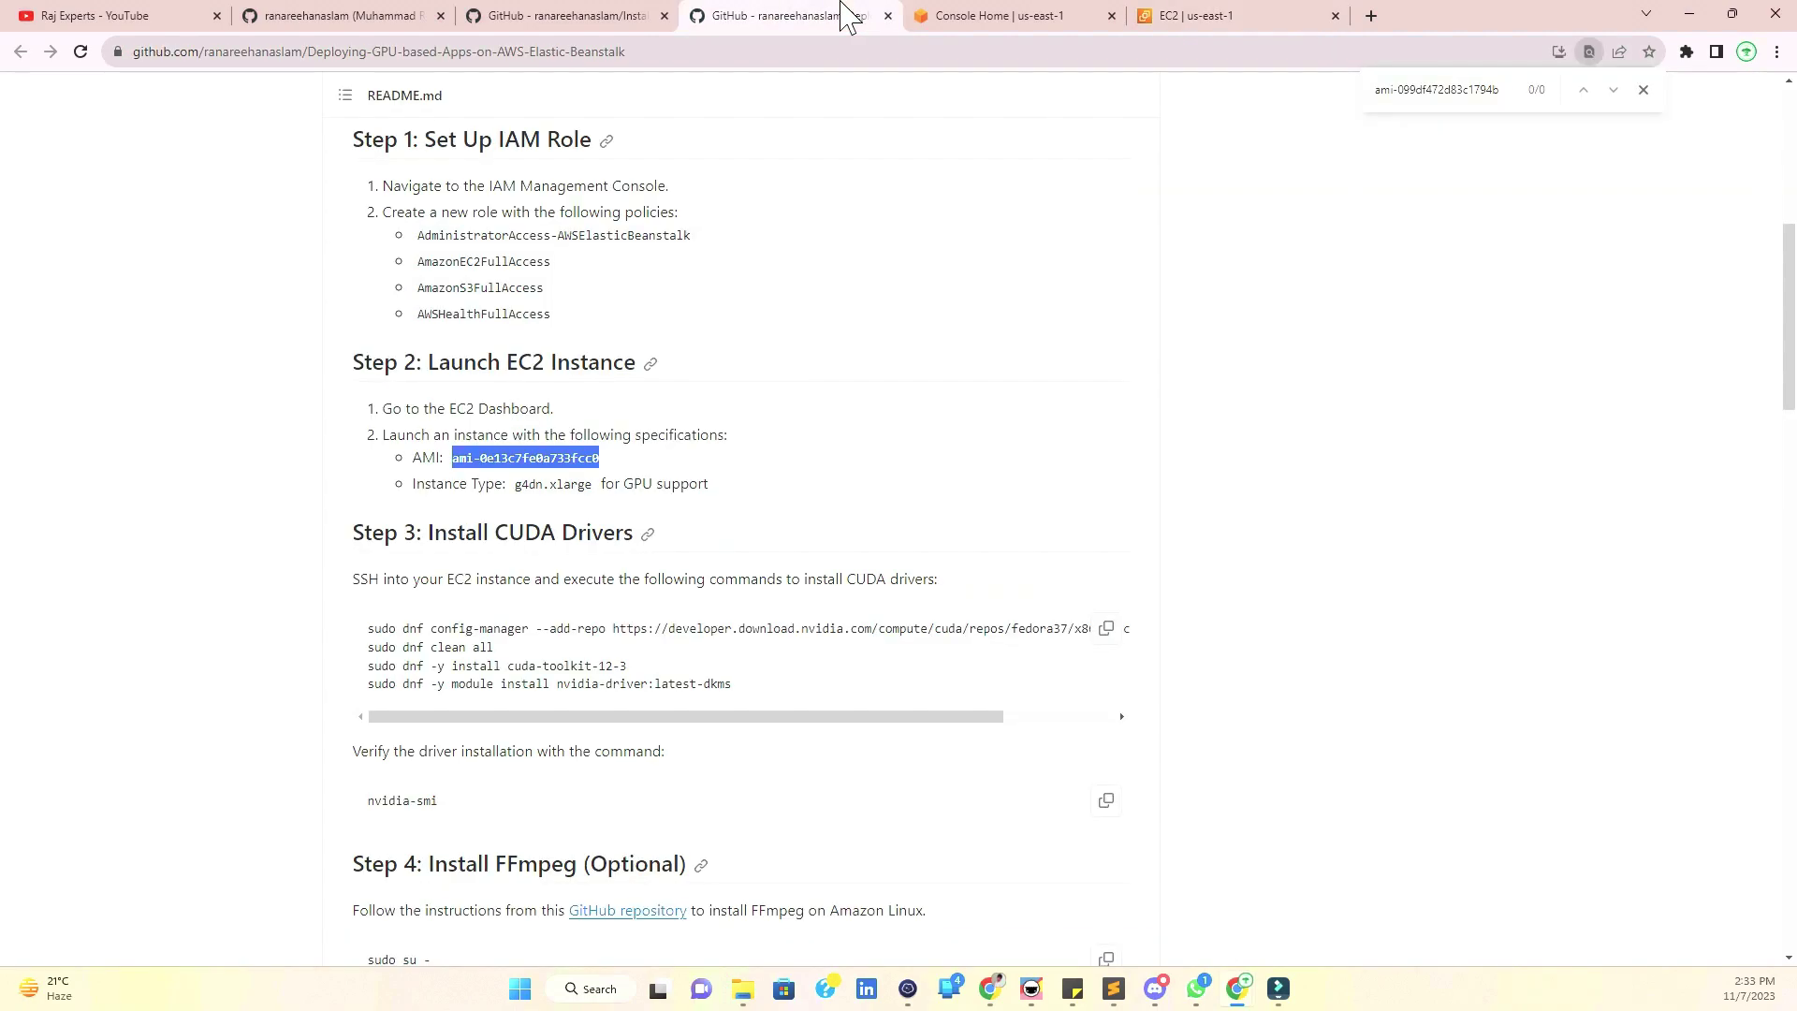
key(F5)
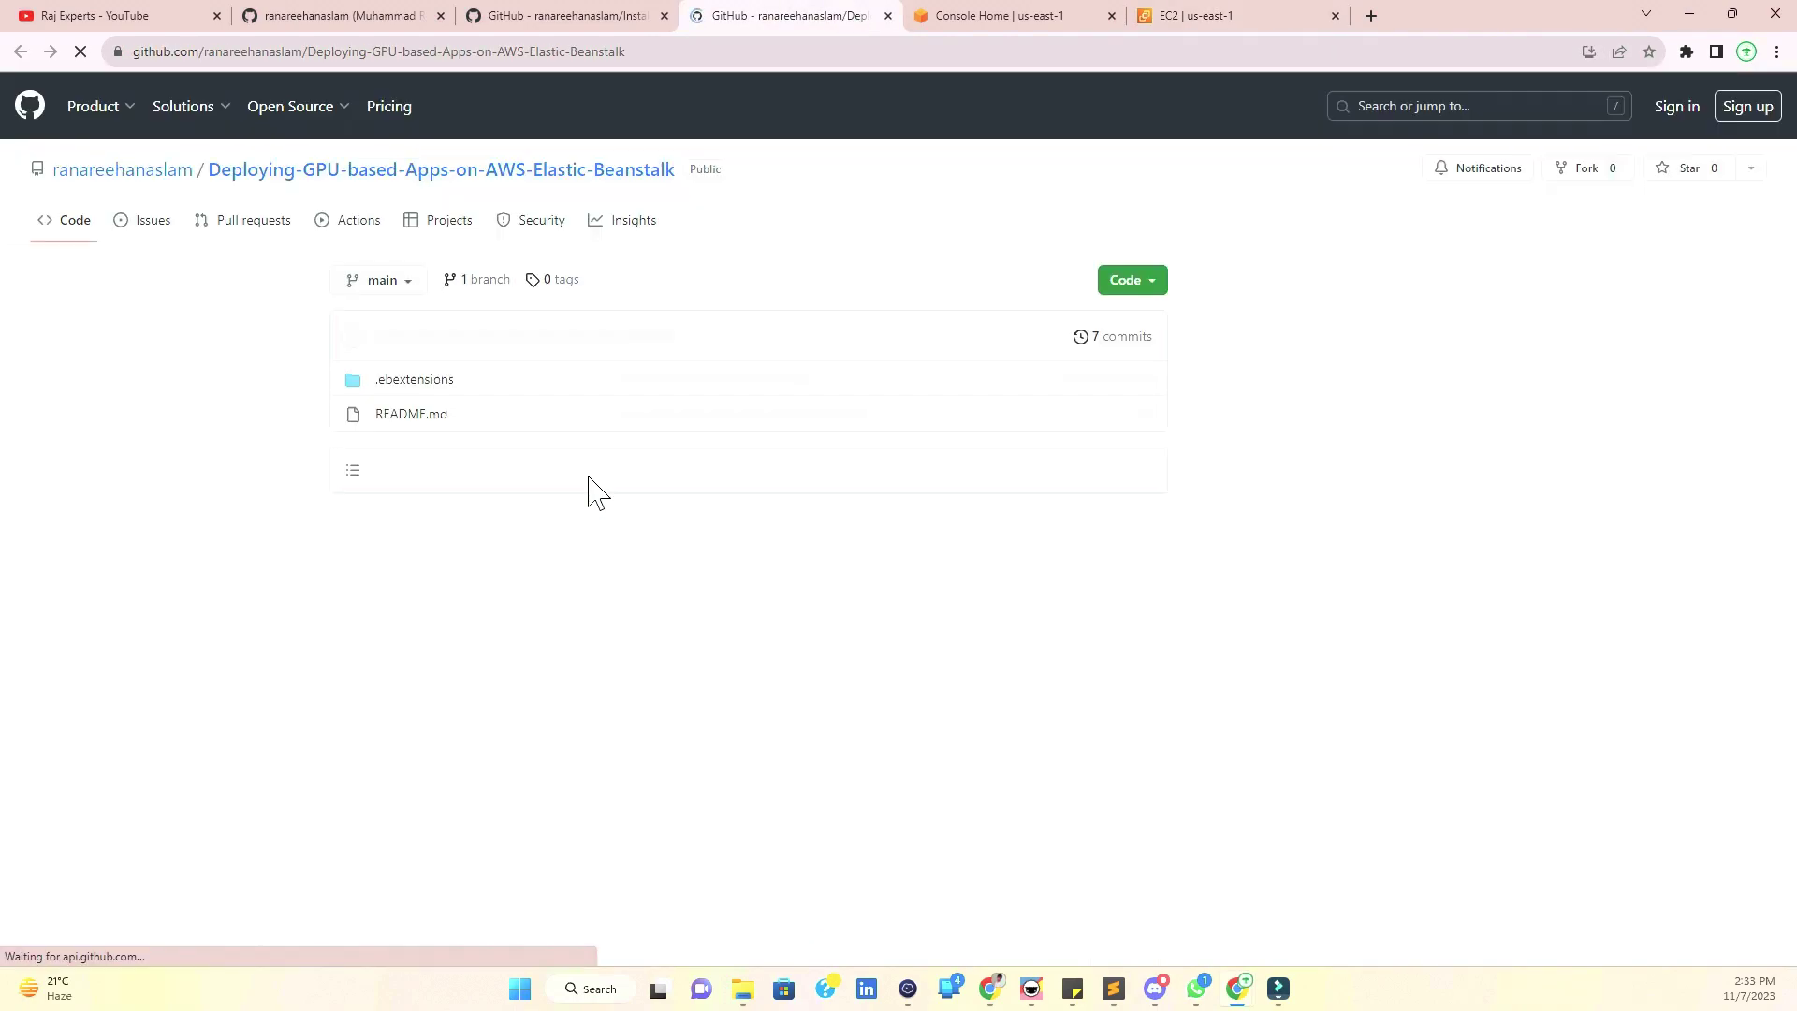
double_click(590, 459)
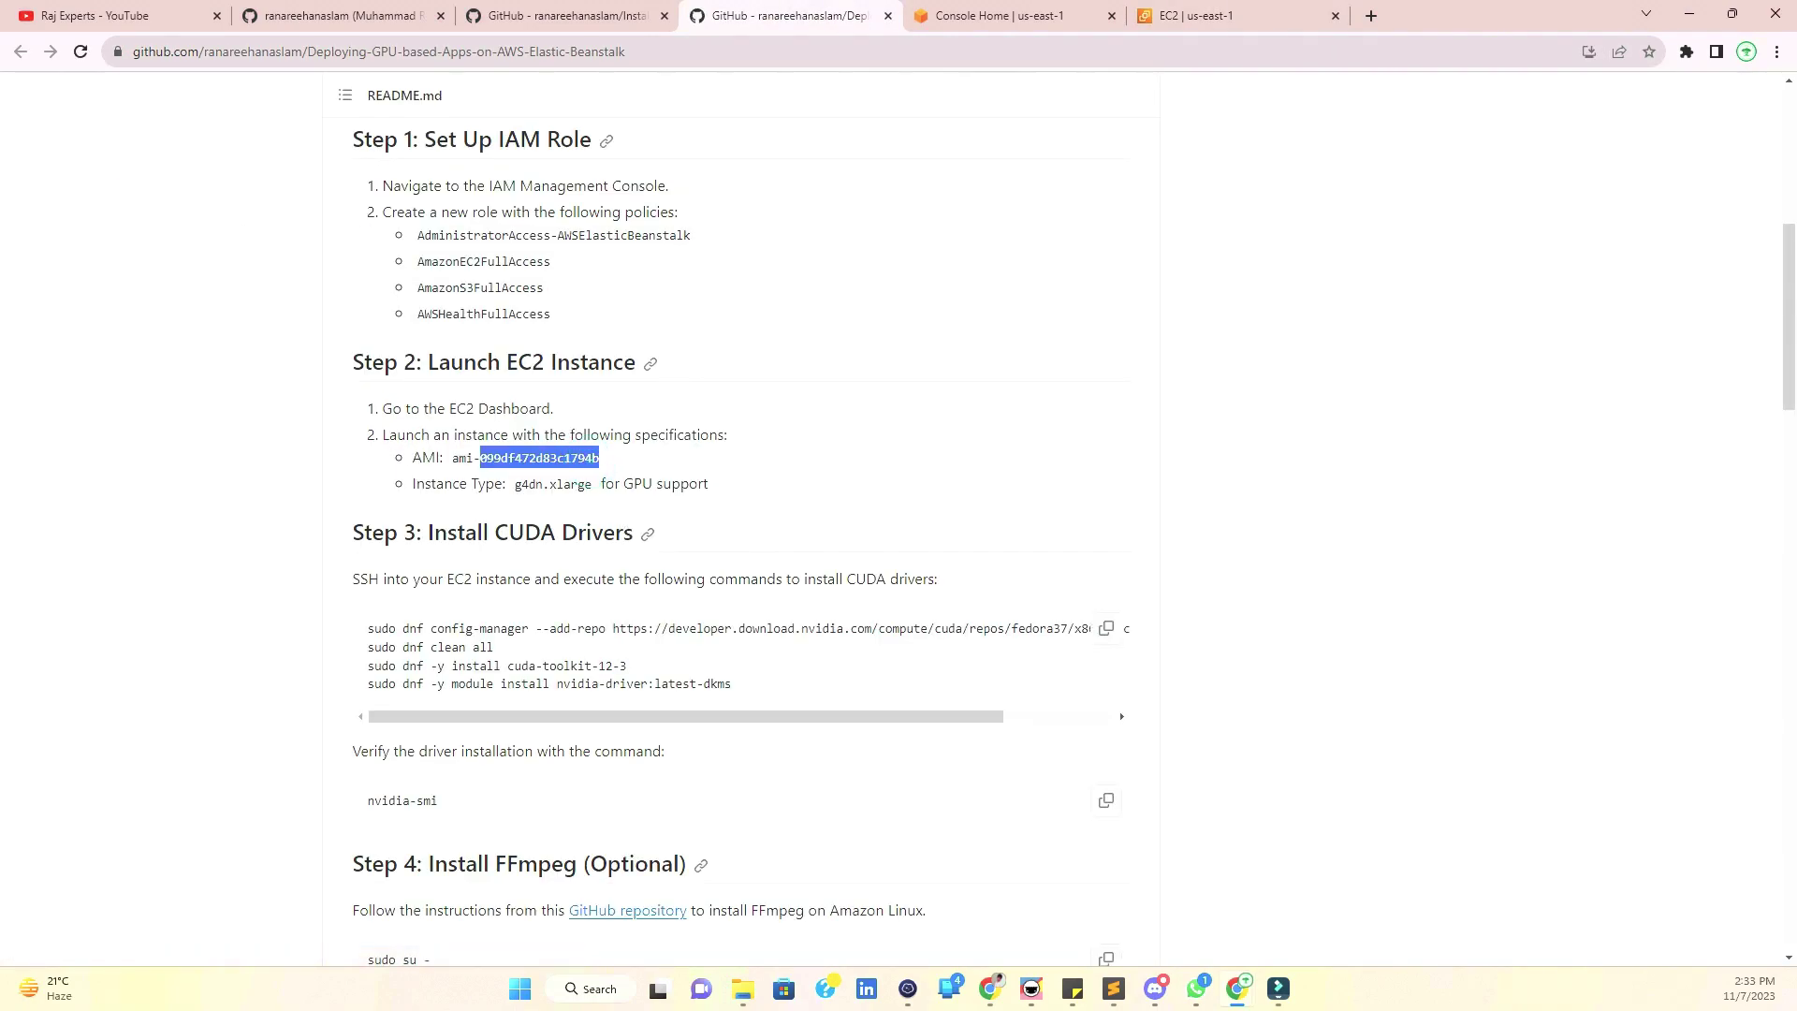
key(ctrl+c)
key(ctrl+Tab)
key(ctrl+Tab)
key(ctrl+a)
key(ctrl+v)
key(Return)
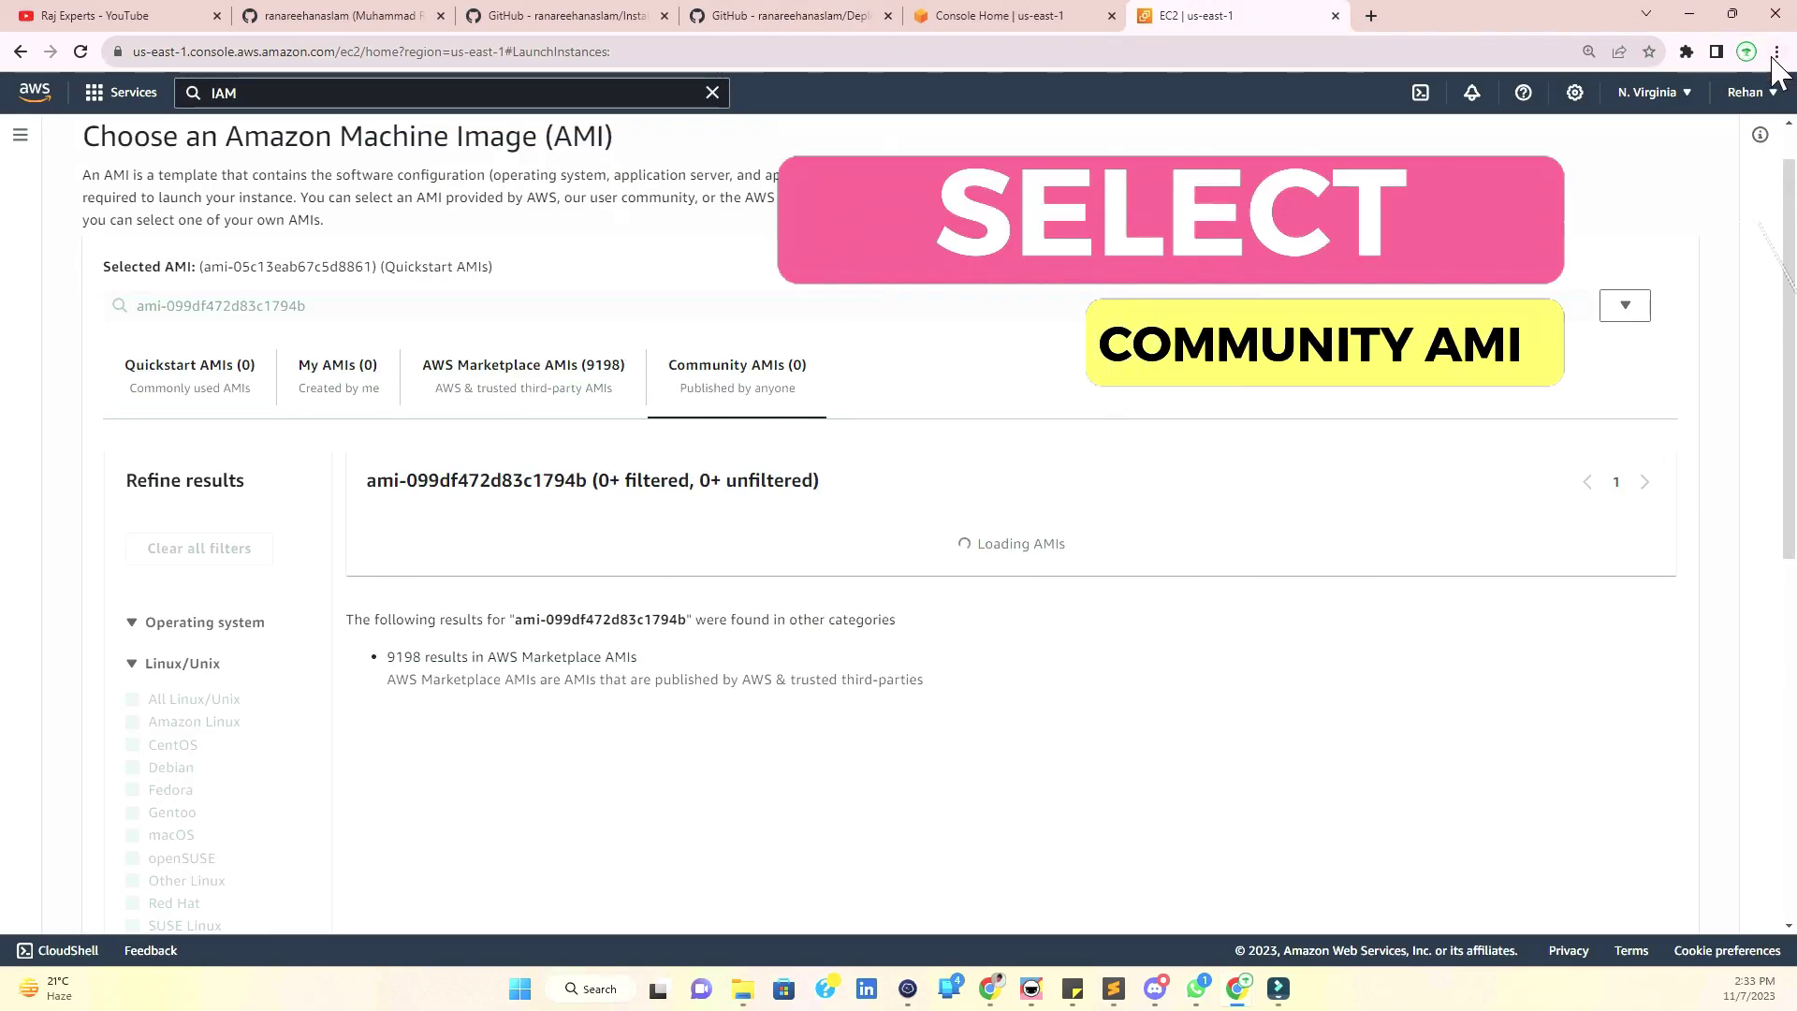
- Select the community AMI ami-099df472d83c1794b as the image for the new instance
drag(451, 52, 506, 70)
drag(530, 682, 863, 683)
click(861, 682)
click(1559, 716)
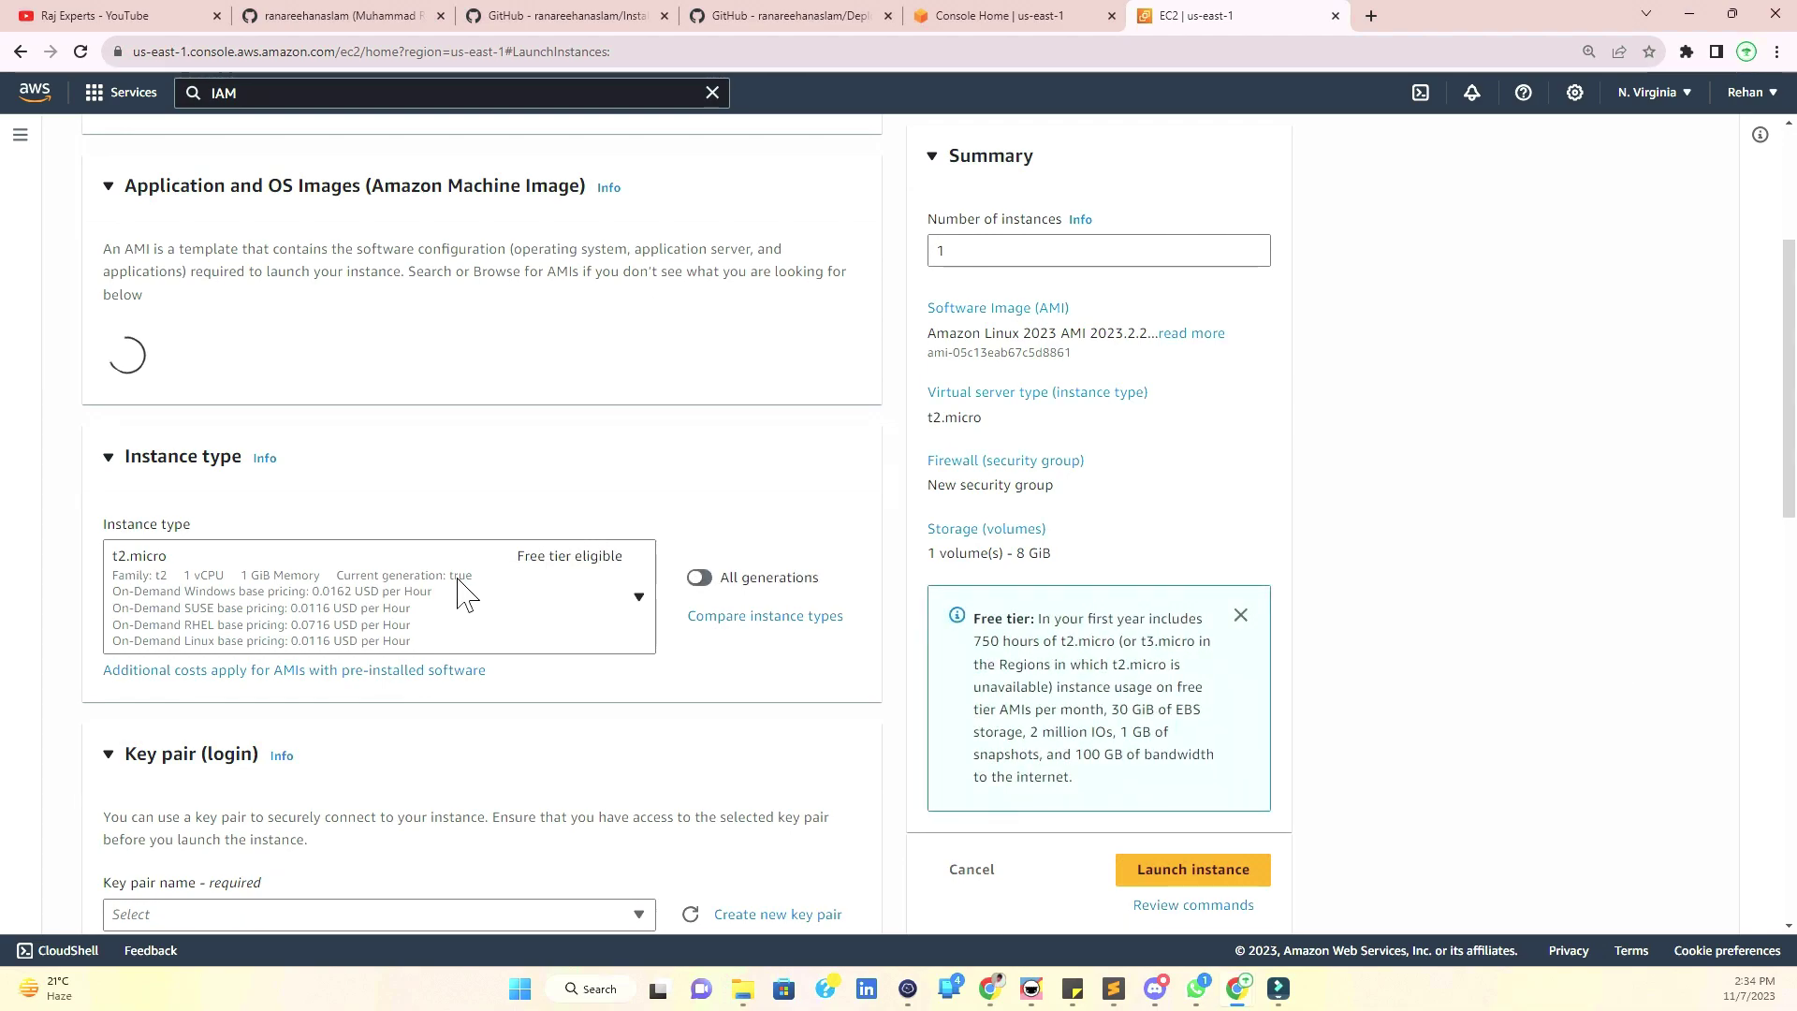
- Find the g4dn instance family and set the instance type to g4dn.xlarge
click(332, 623)
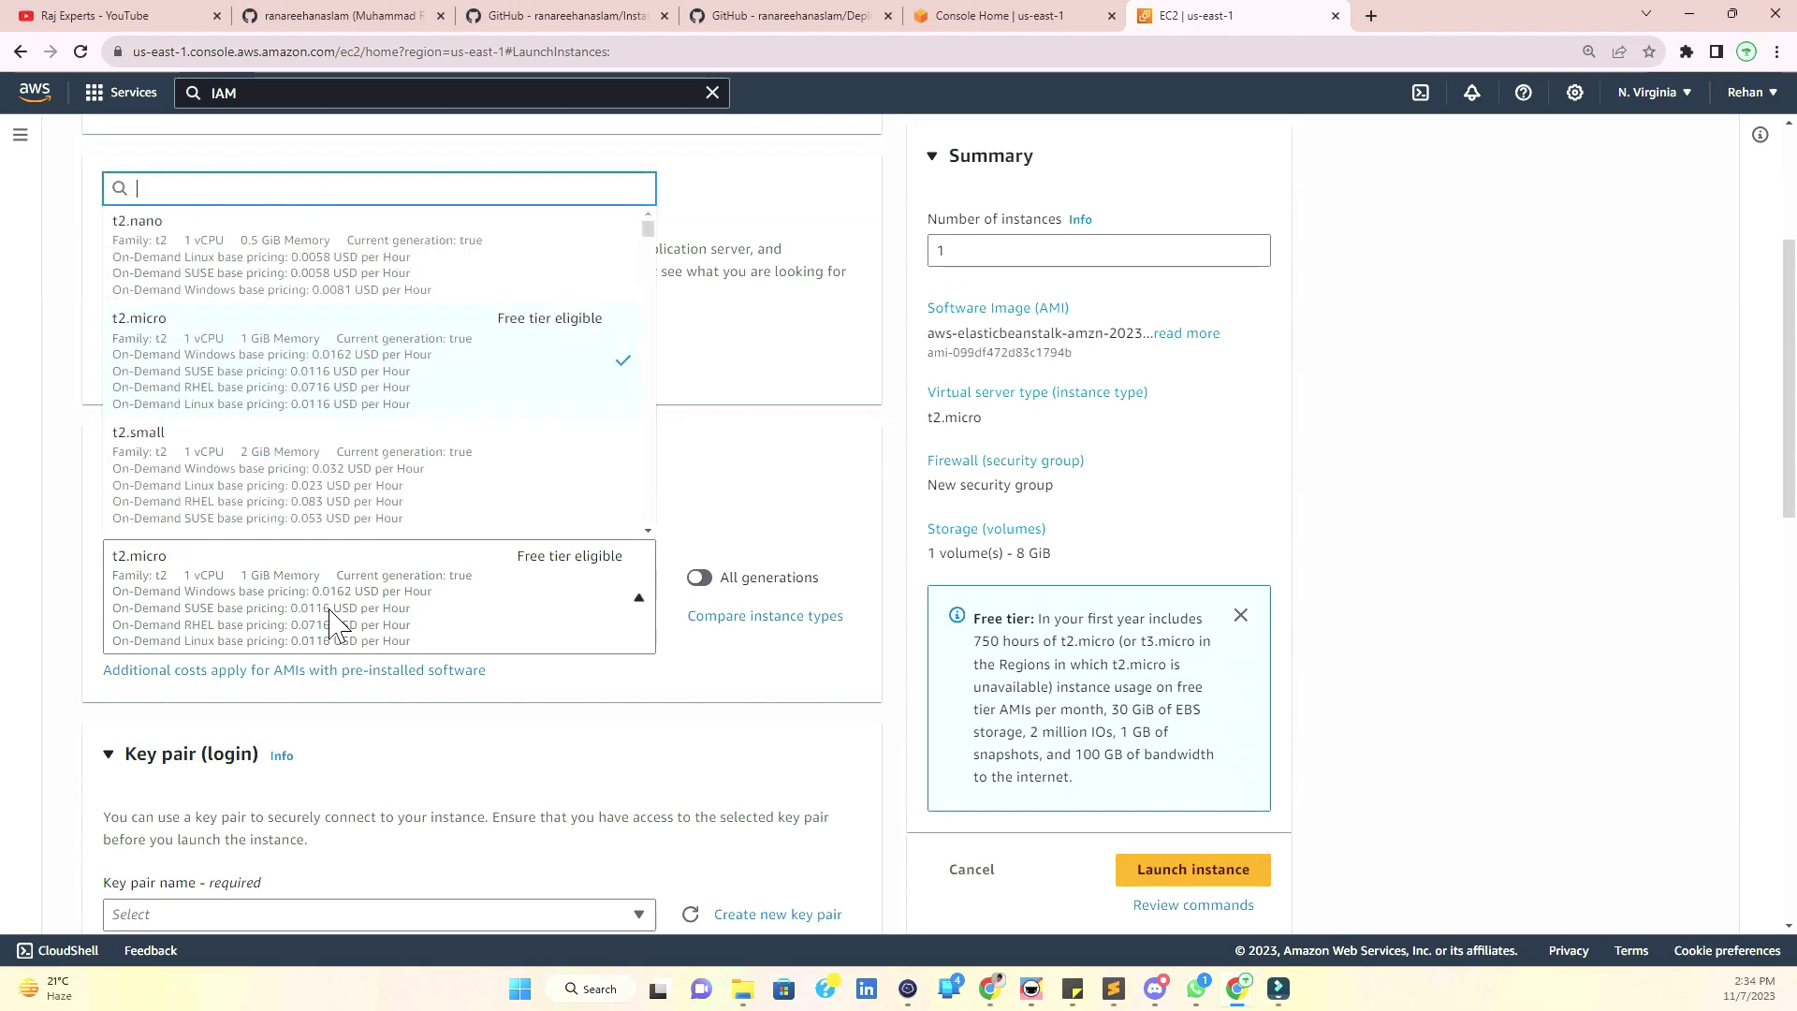
click(194, 177)
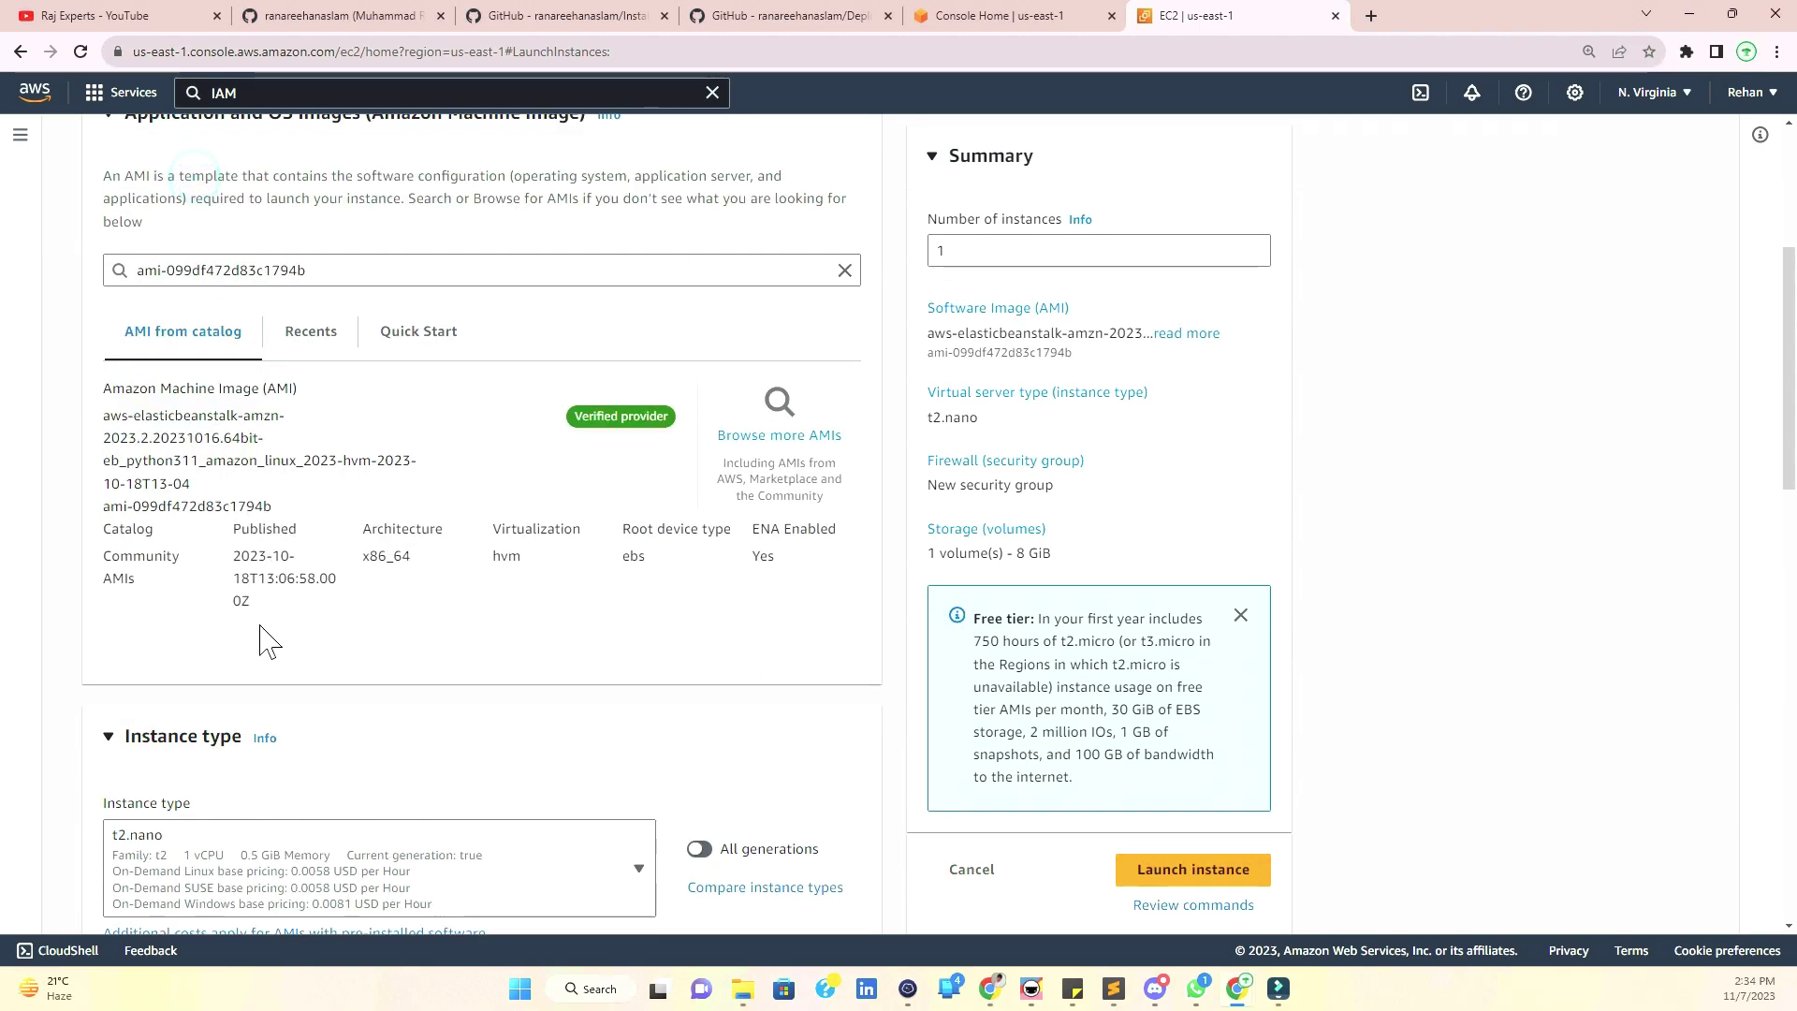
scroll(265, 702, down, 2)
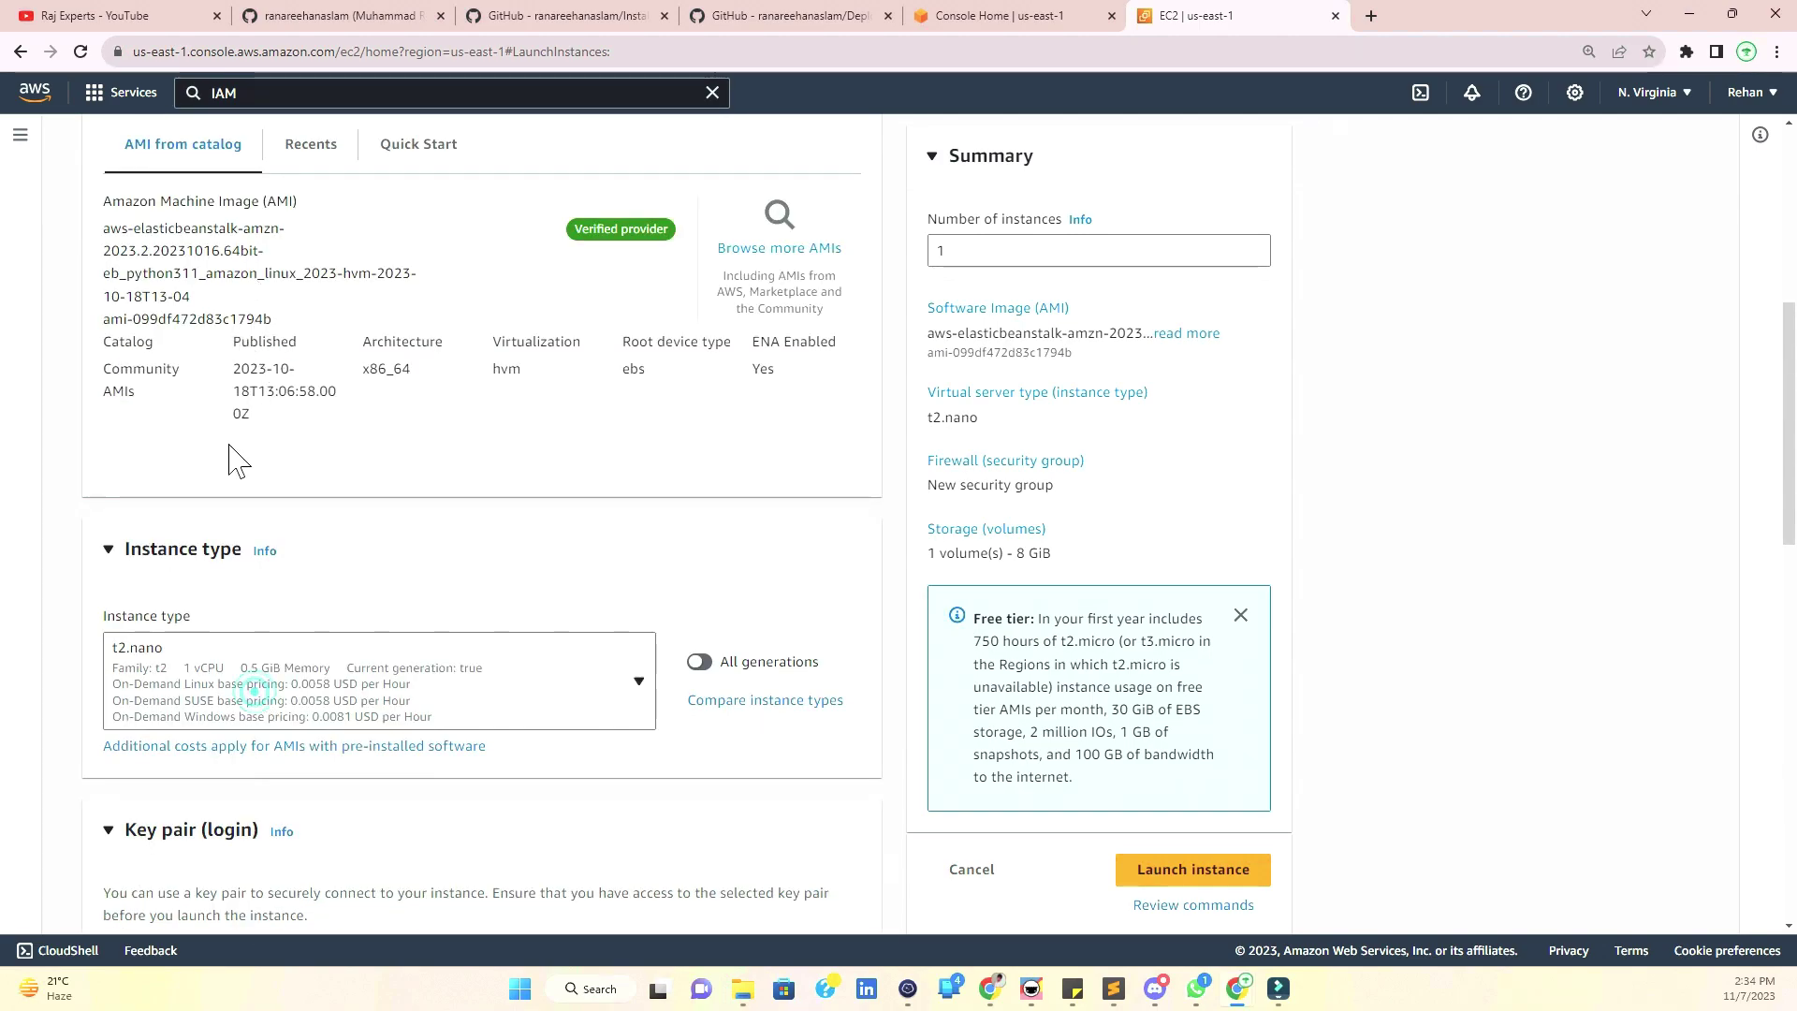
click(200, 694)
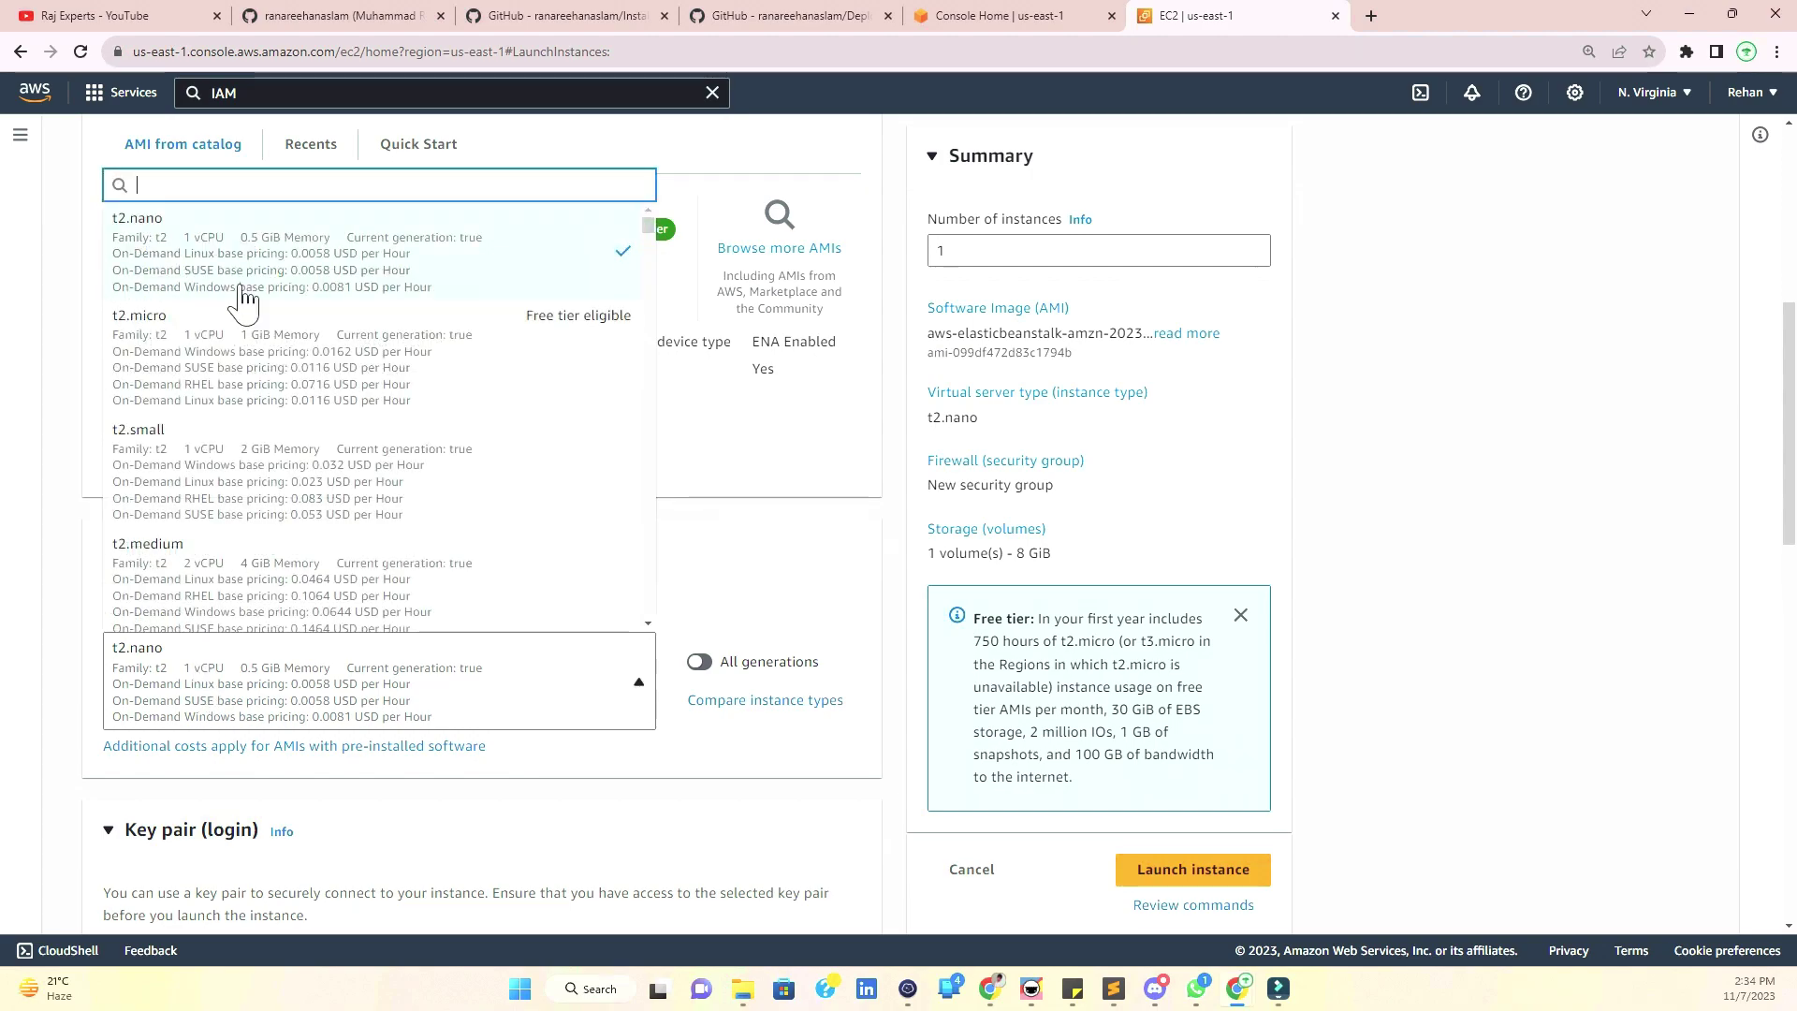
text(g4)
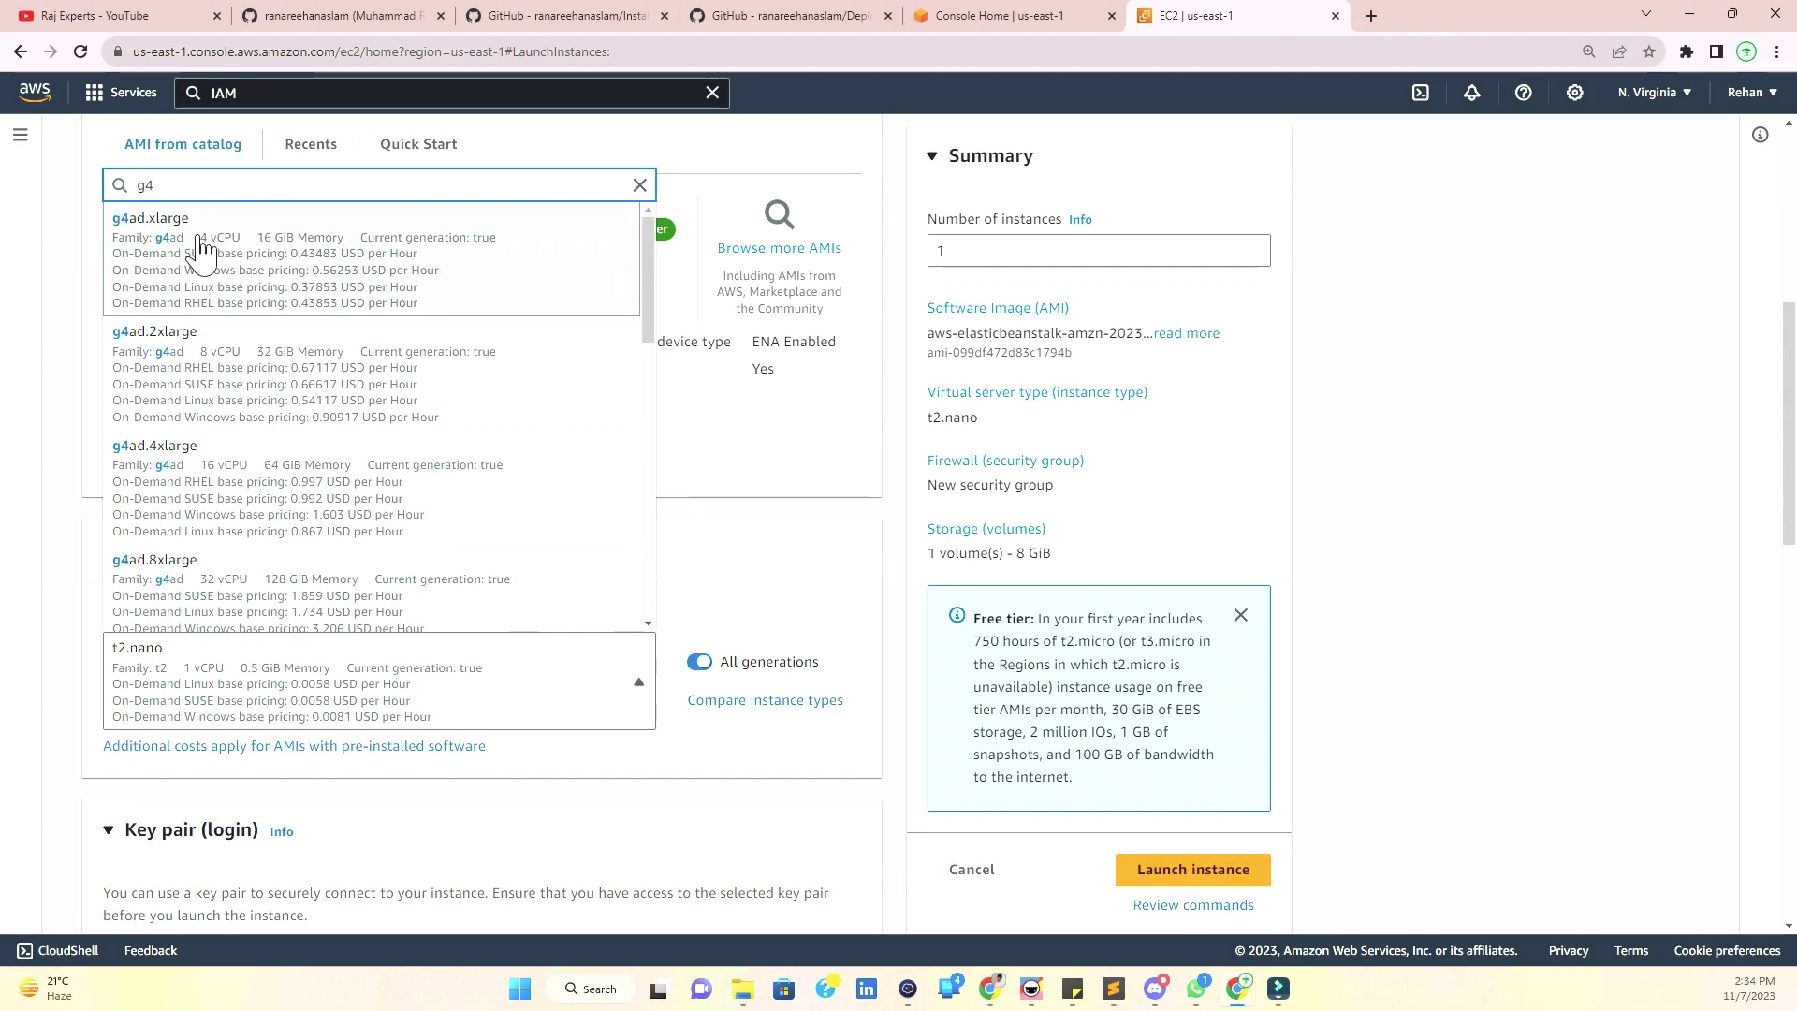
text(d)
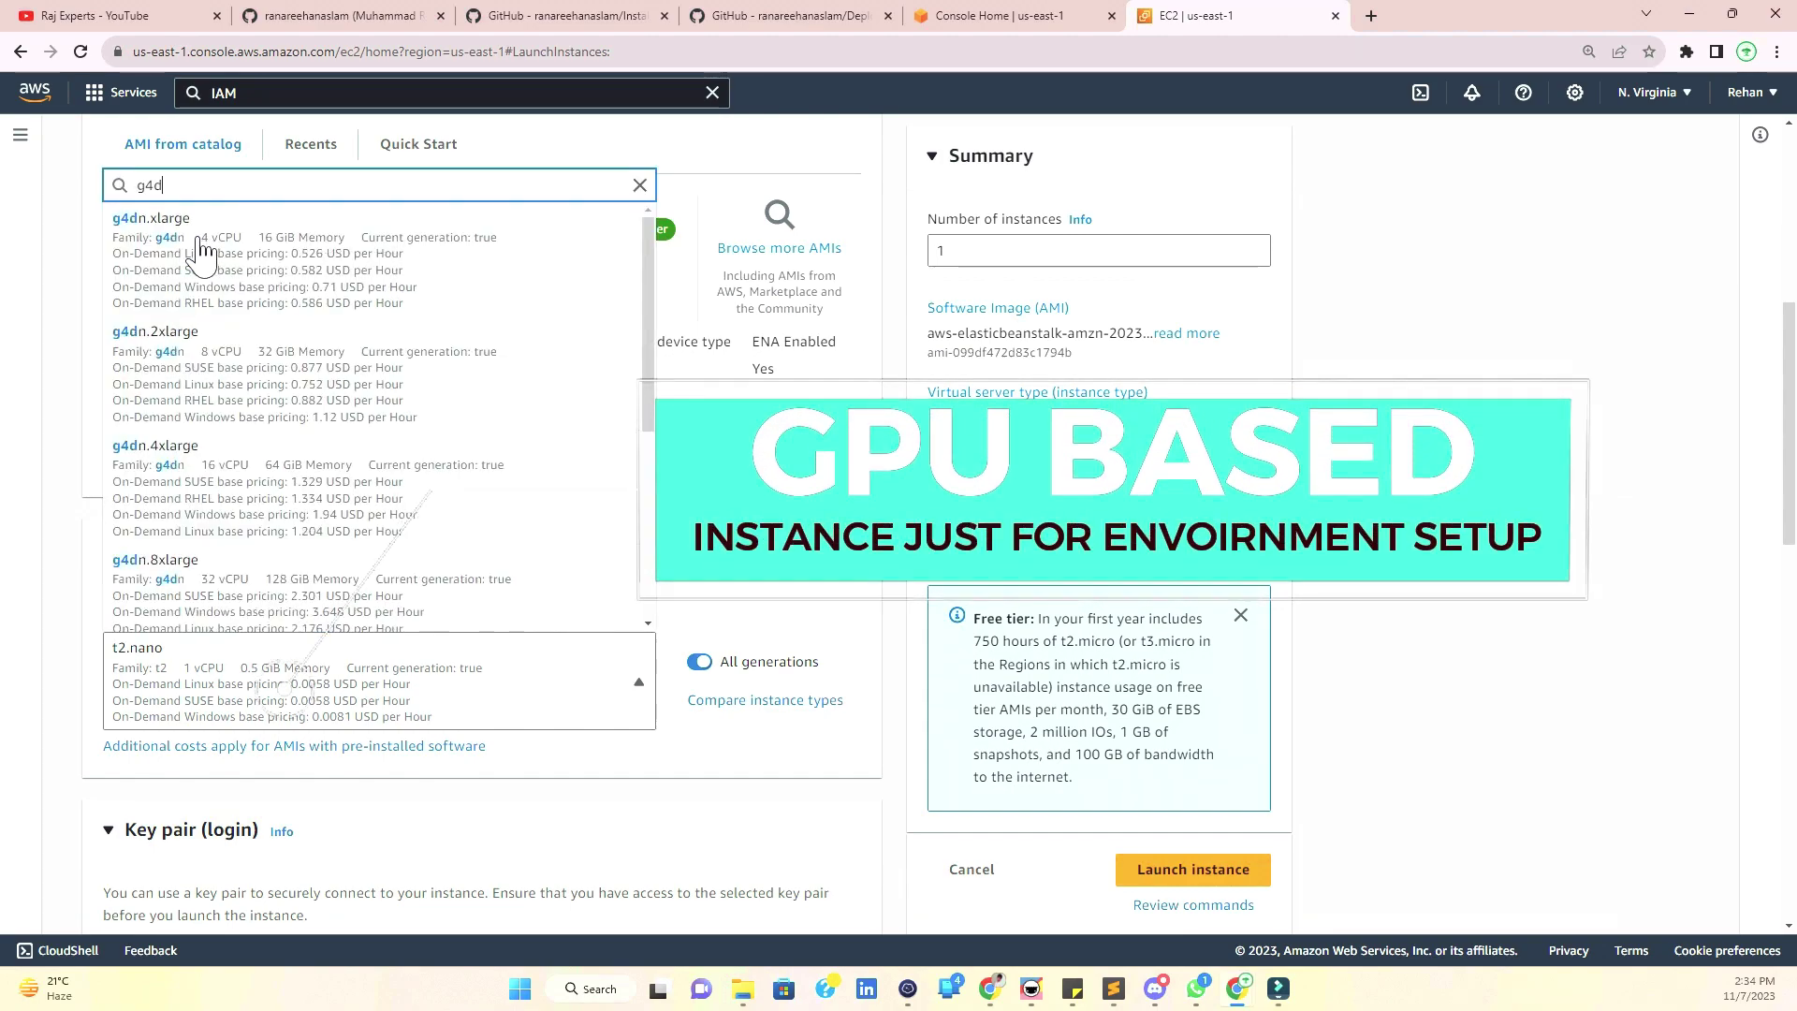
click(214, 273)
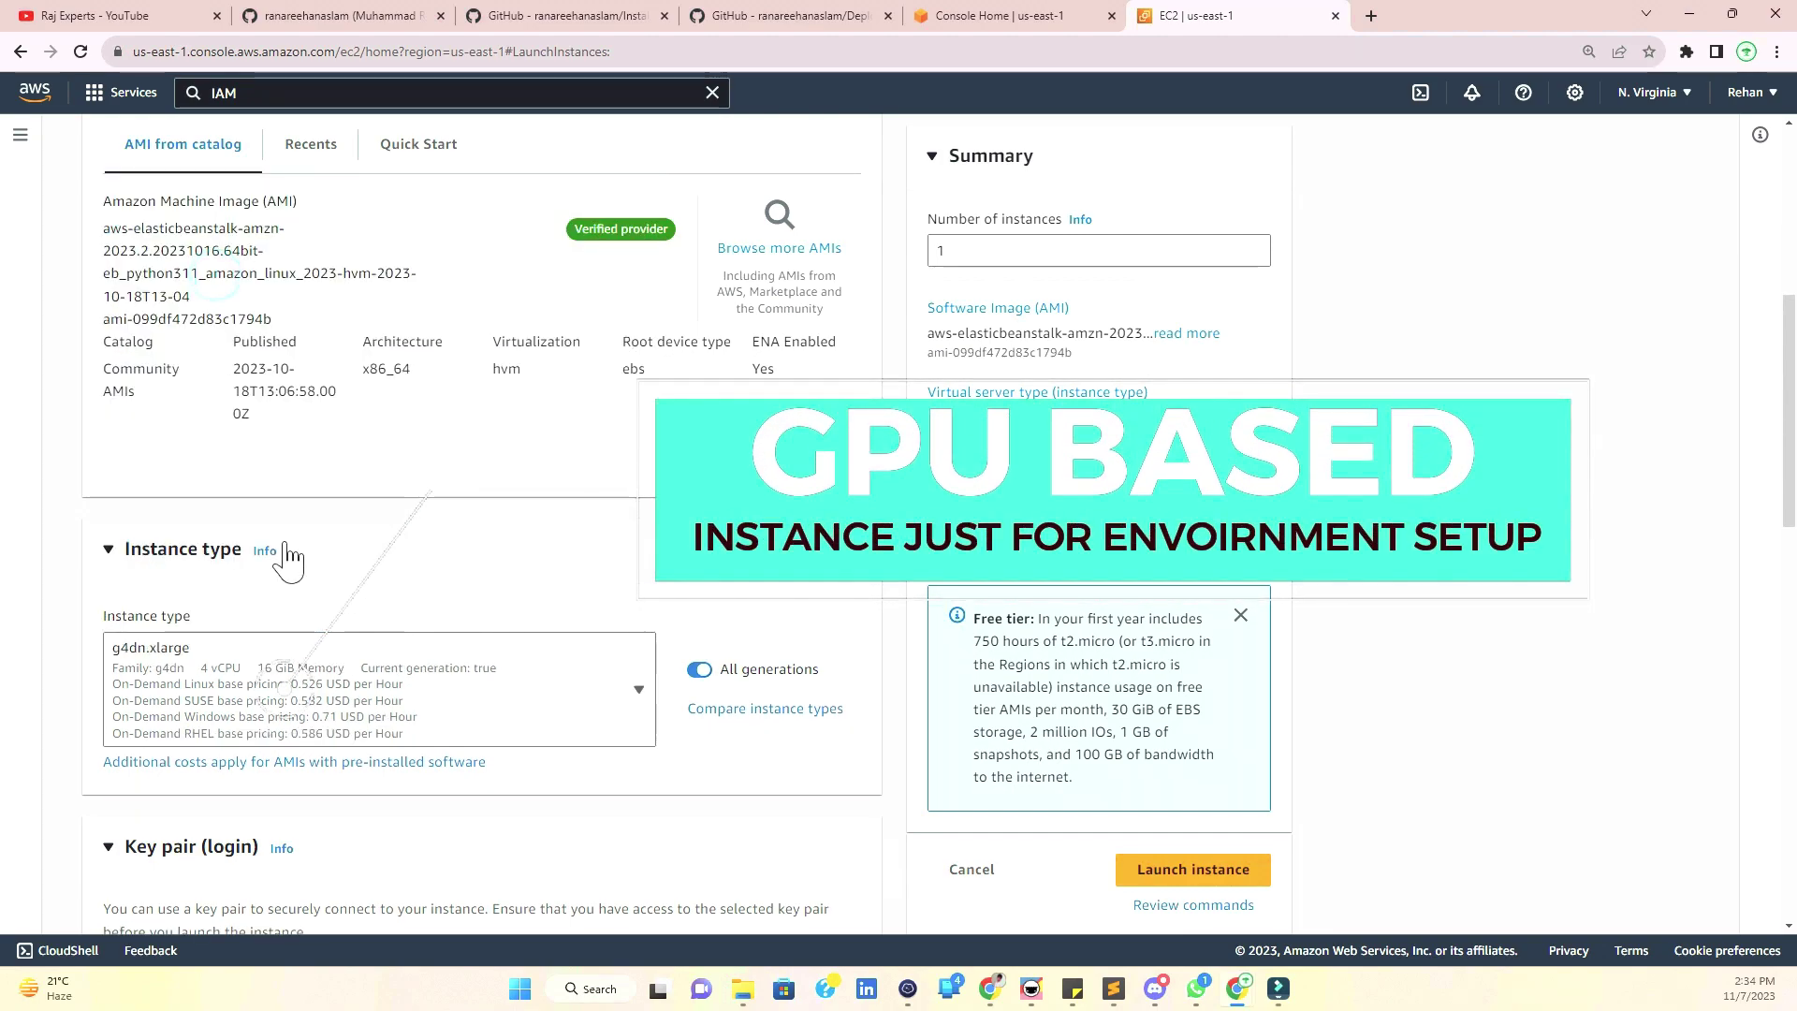
- Choose the existing key pair "amazon" for logging in to the instance
scroll(290, 558, down, 4)
click(262, 636)
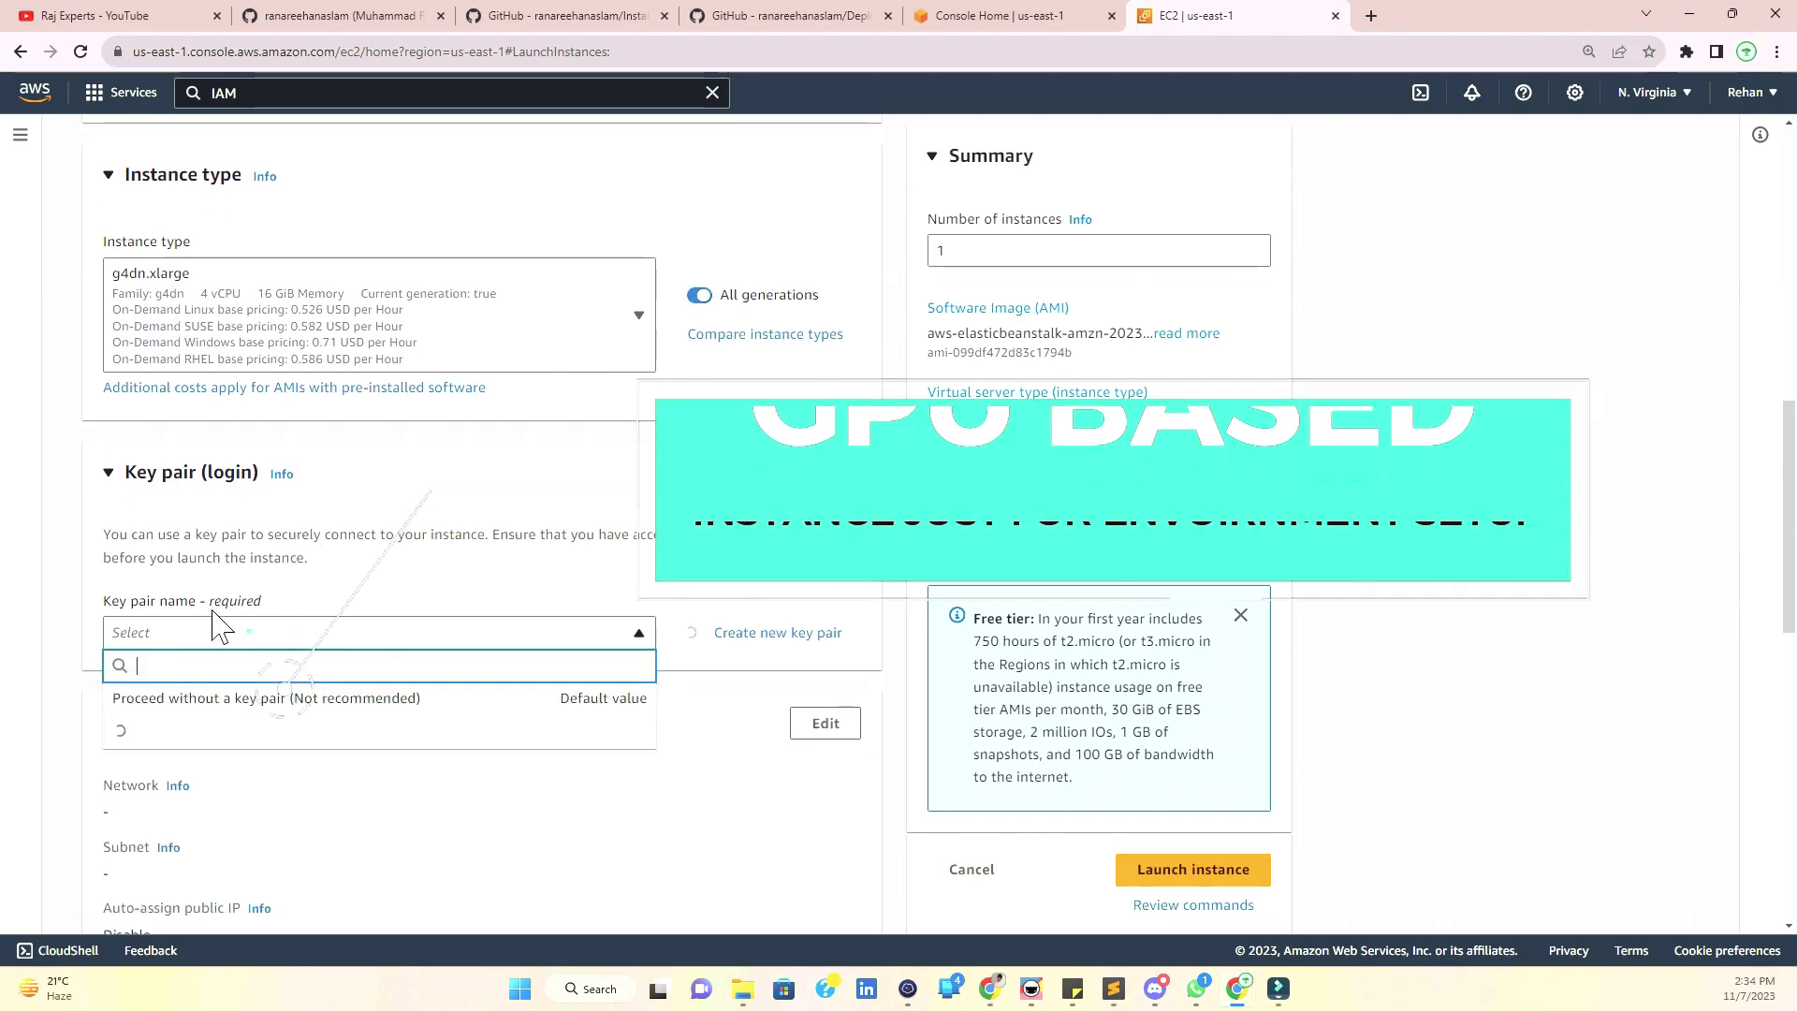
click(164, 731)
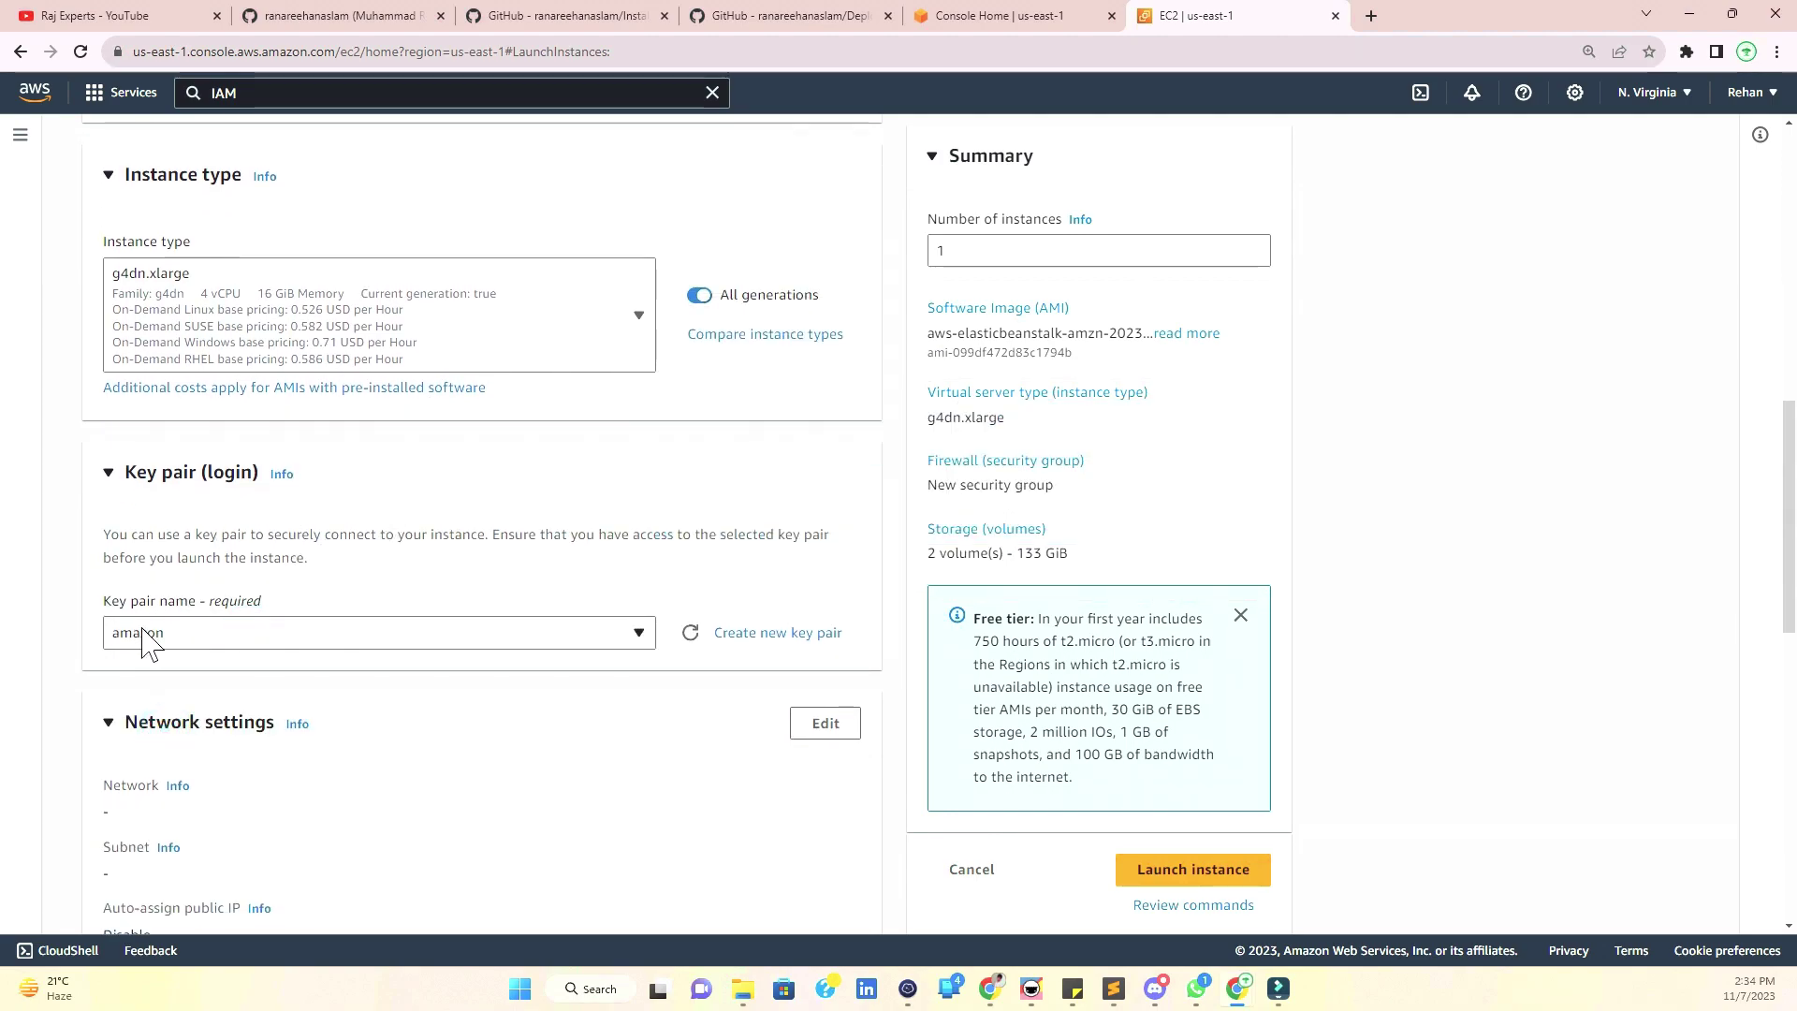
- Allow HTTPS and HTTP traffic from the internet in the new security group
scroll(154, 632, down, 3)
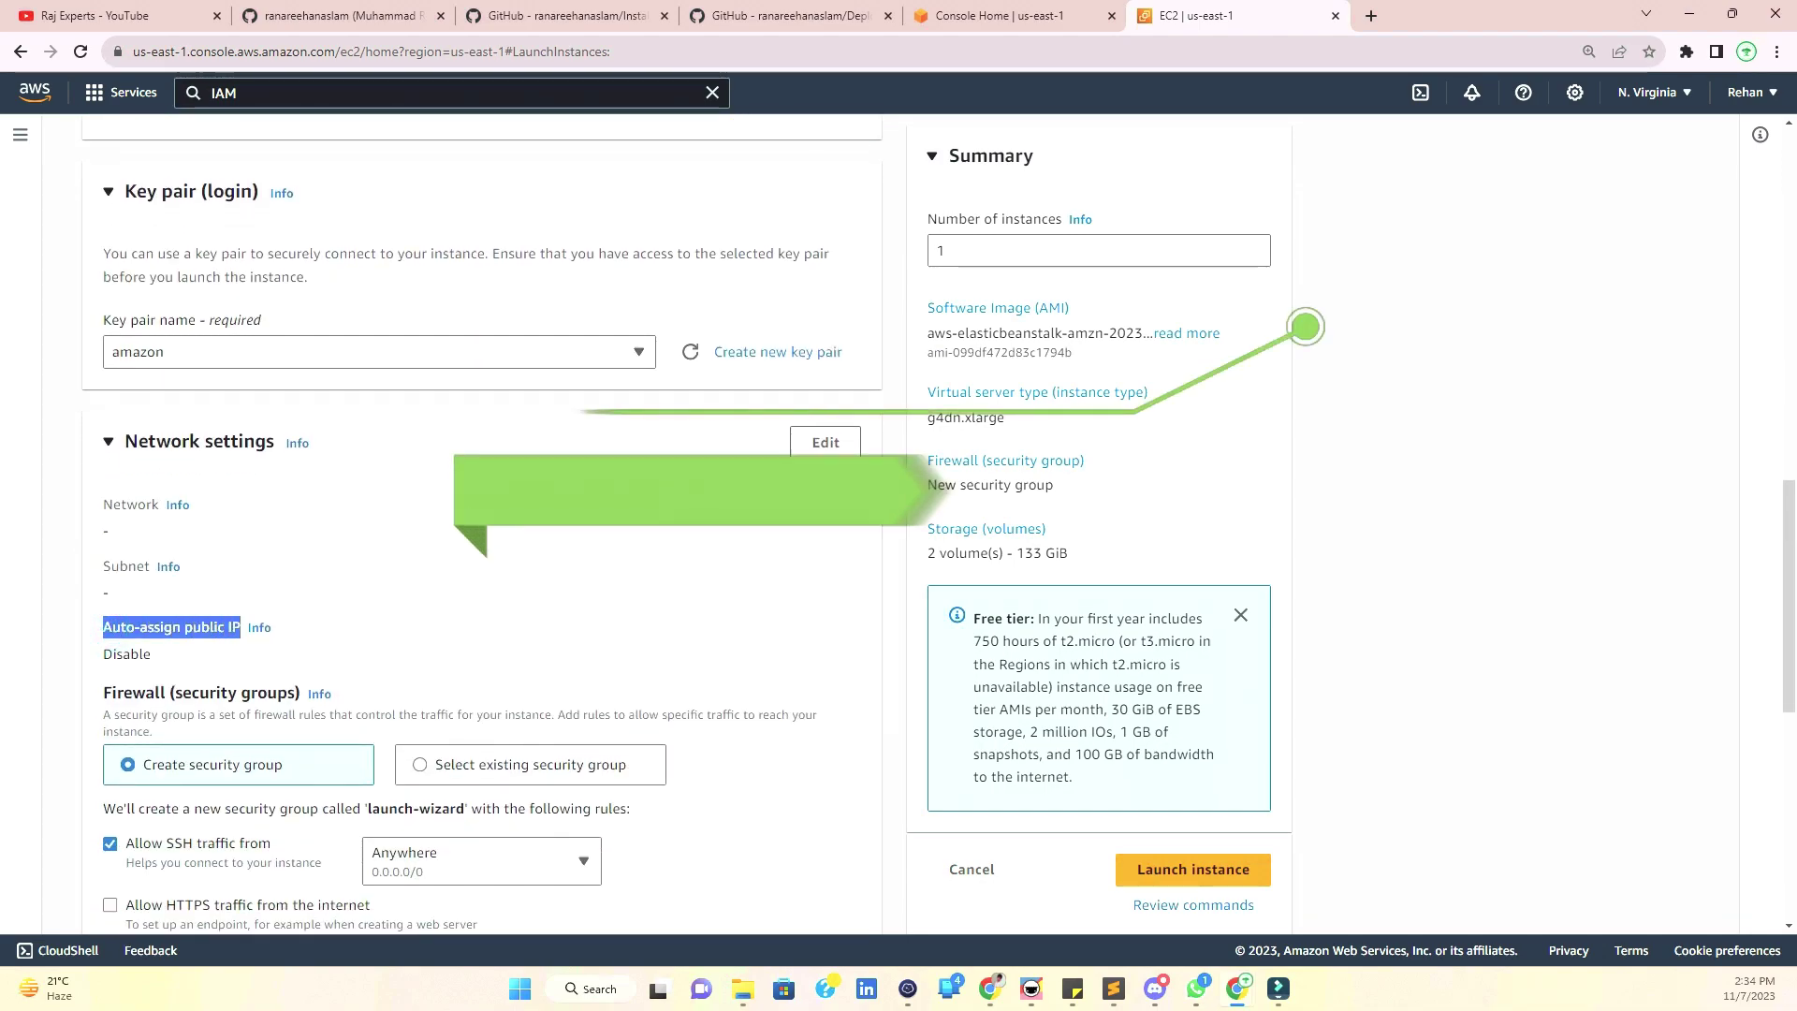
scroll(150, 749, down, 2)
click(142, 711)
click(149, 765)
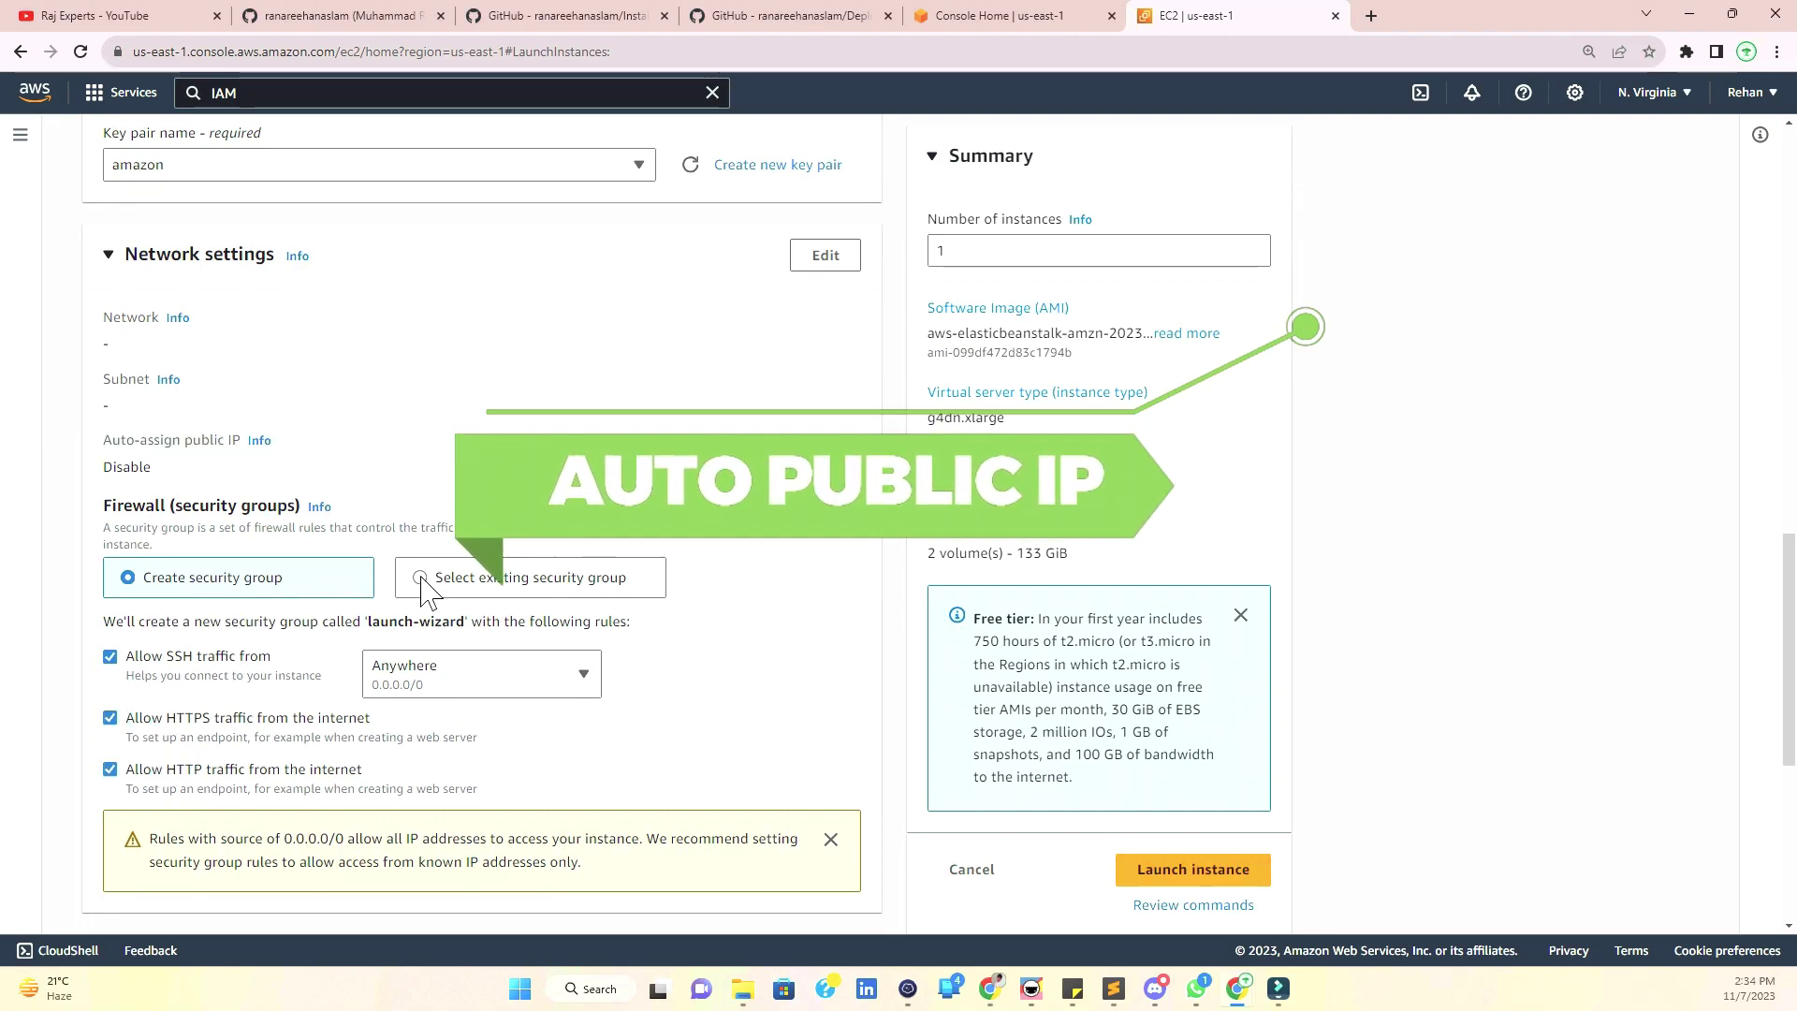
- Open the network settings for editing and enable auto-assign public IP
click(181, 470)
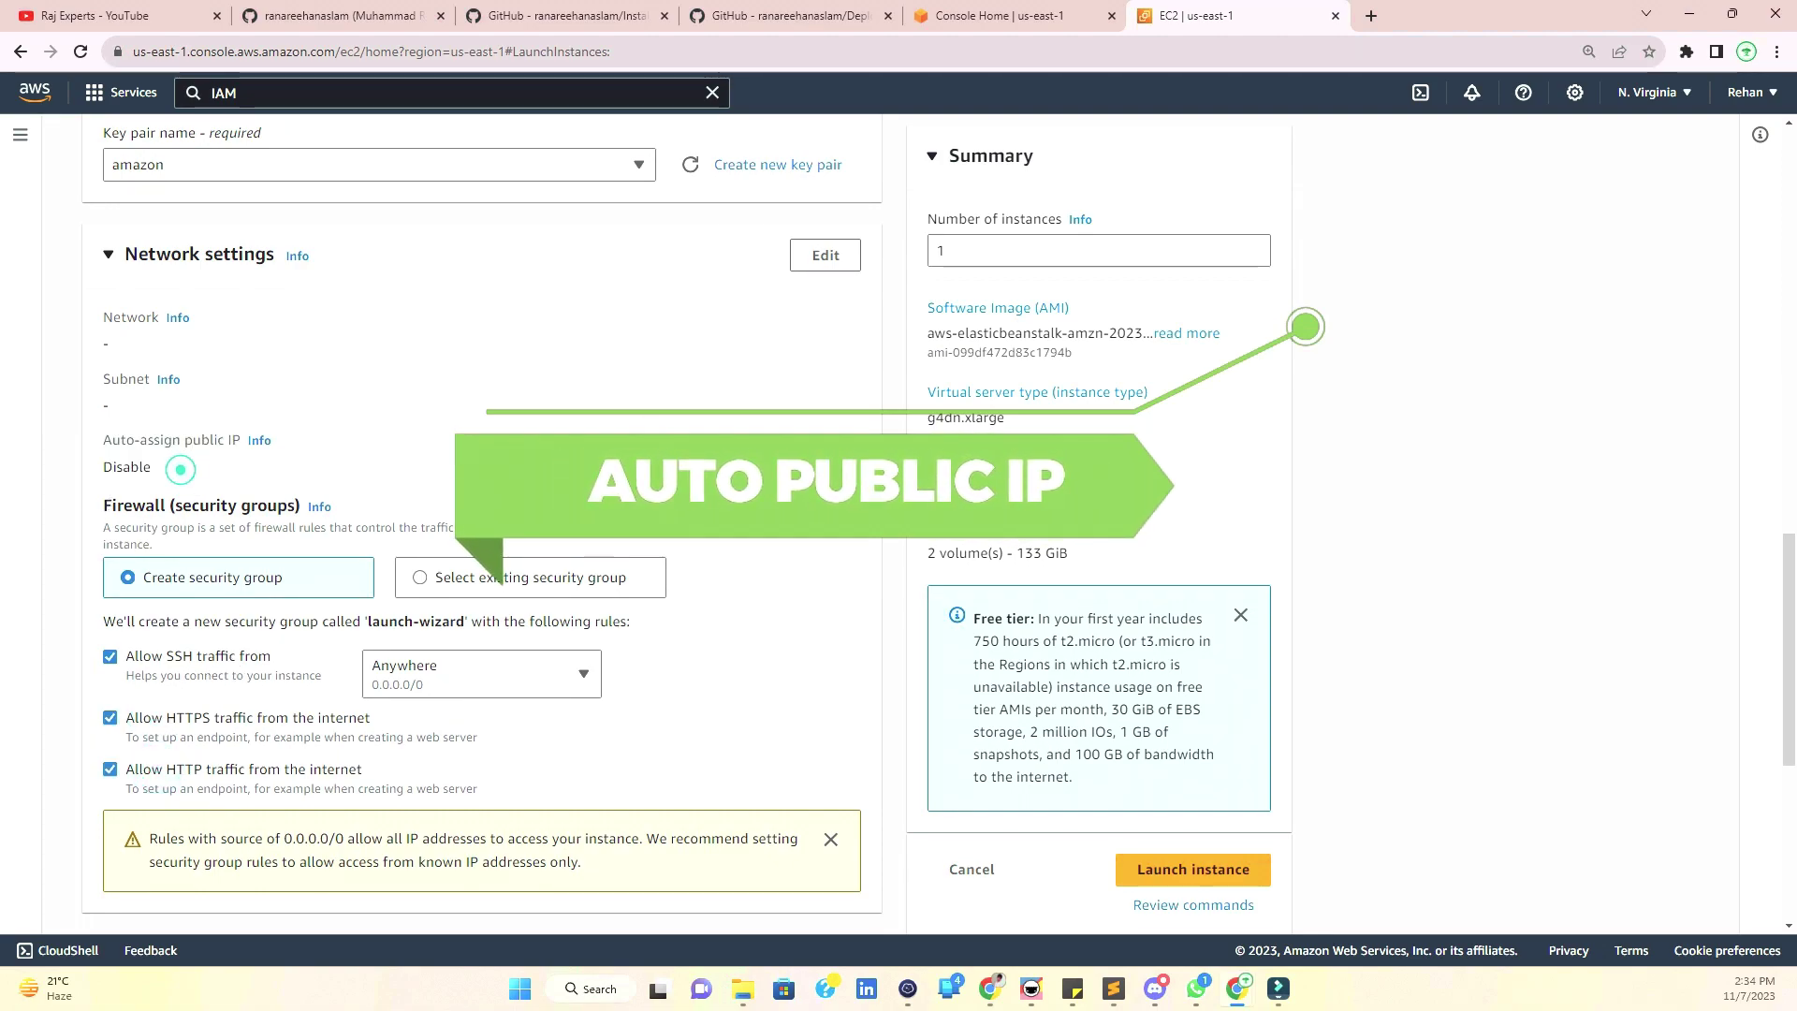
click(832, 265)
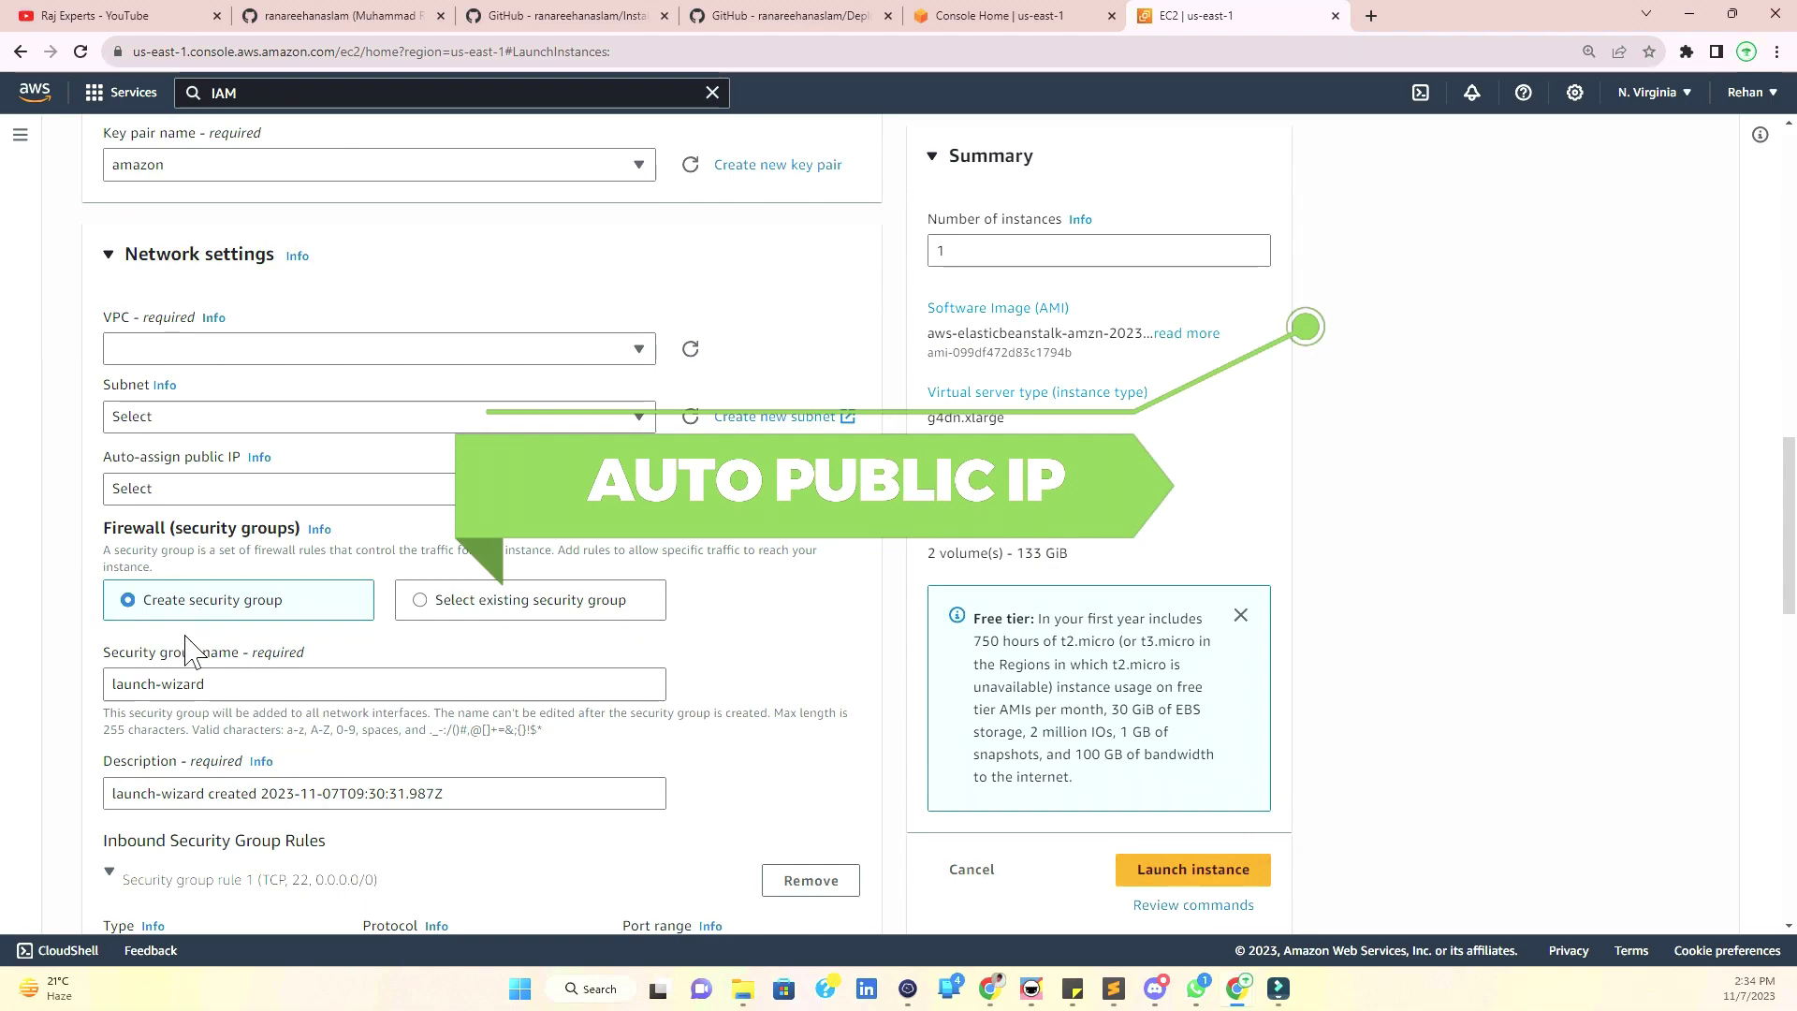
scroll(188, 593, down, 3)
scroll(234, 622, up, 2)
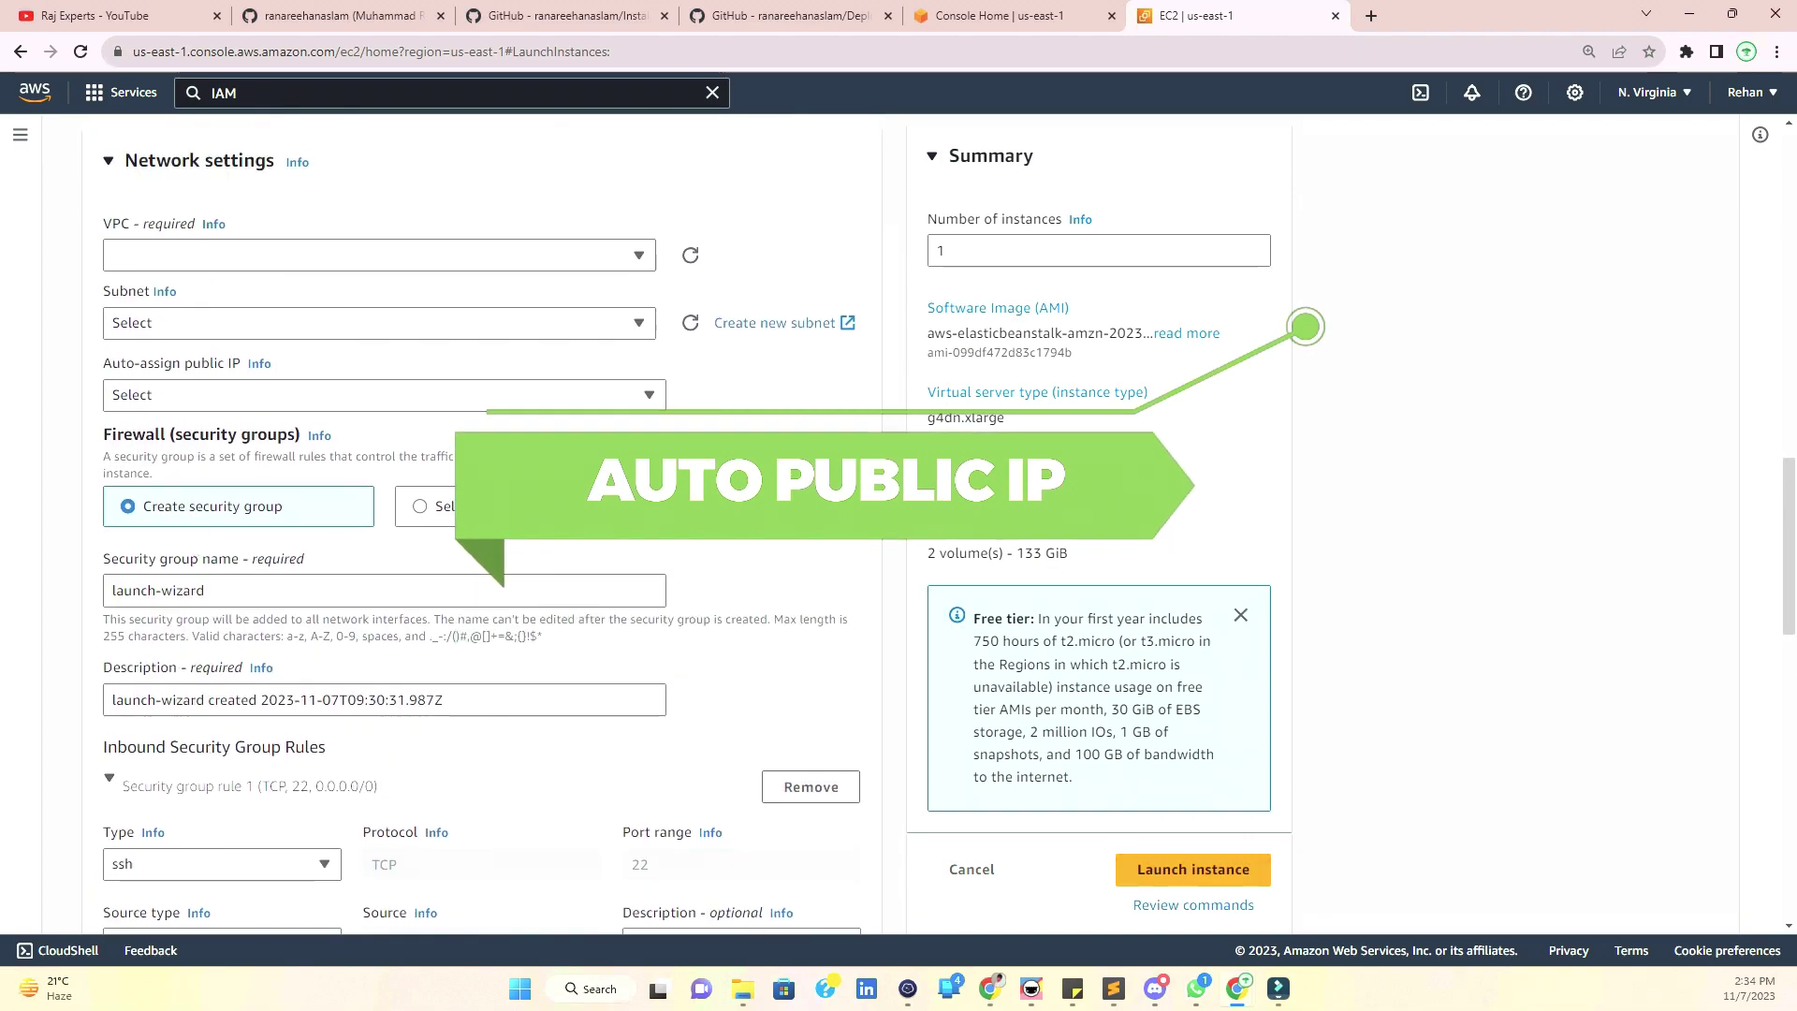
scroll(234, 623, down, 7)
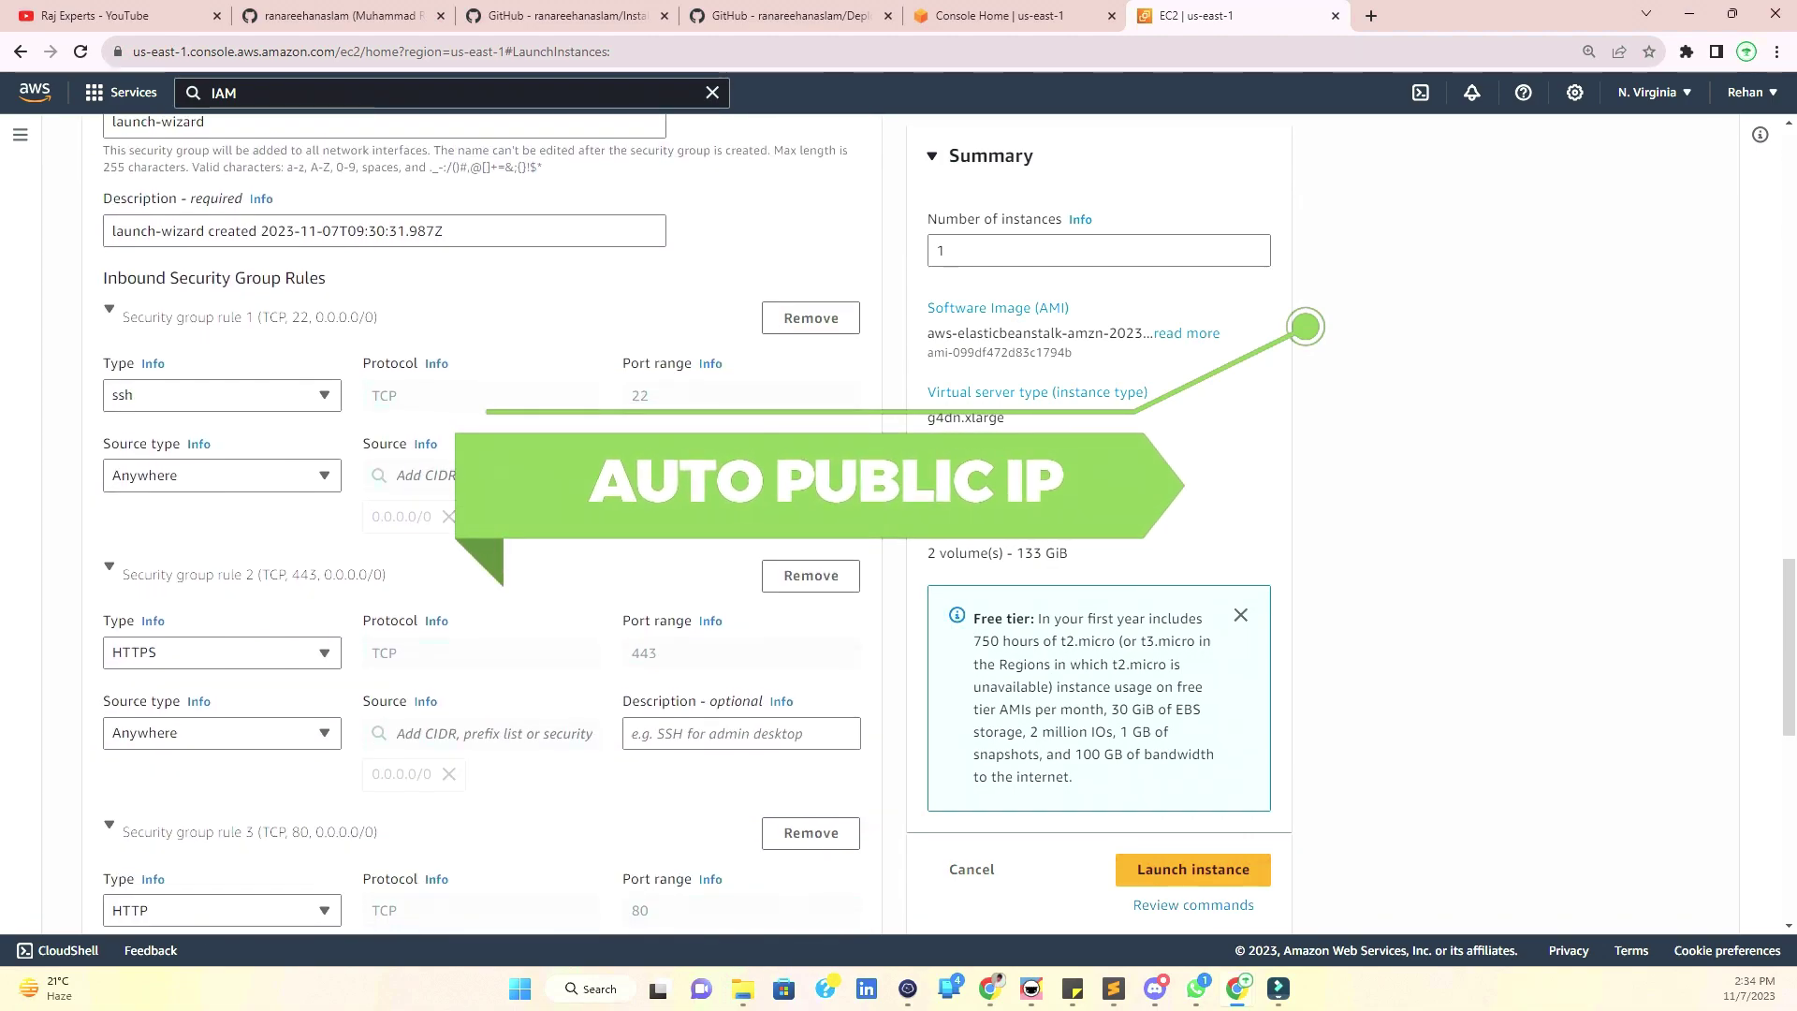
key(ctrl+f)
text(auto)
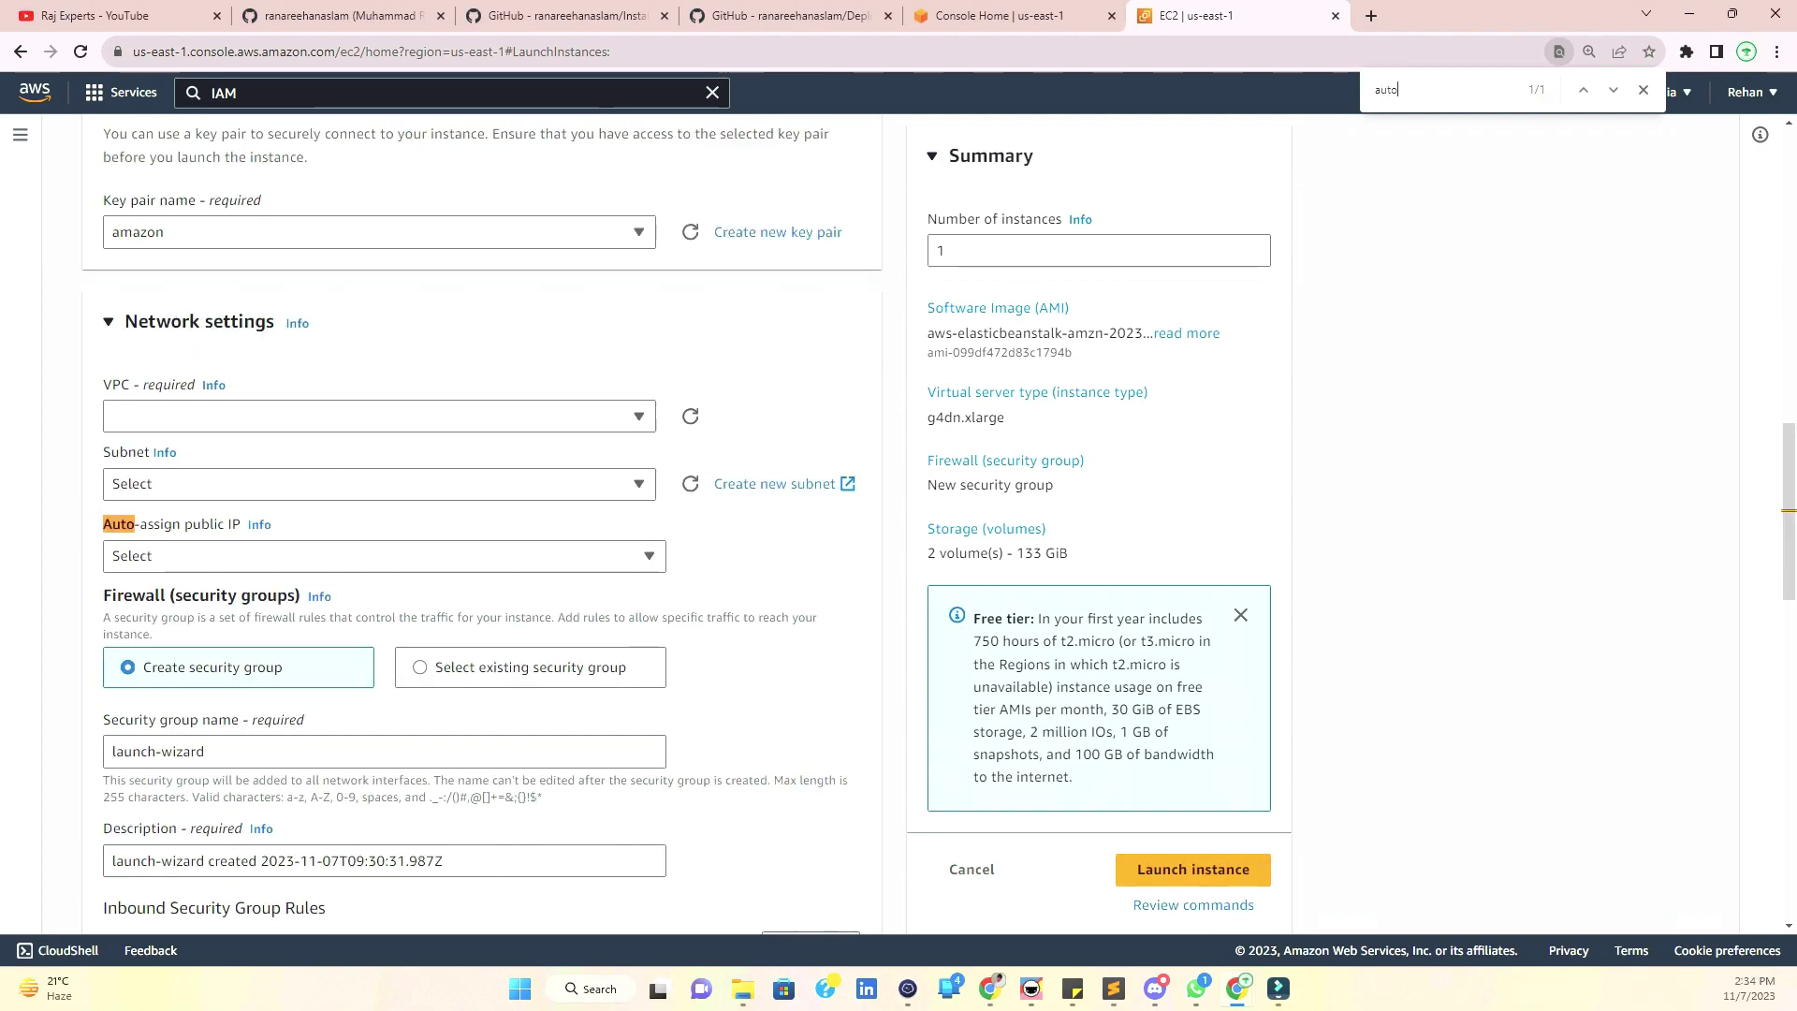
click(188, 558)
click(179, 588)
- Set the root EBS volume's size to 30 GiB
scroll(276, 613, down, 5)
scroll(281, 613, down, 10)
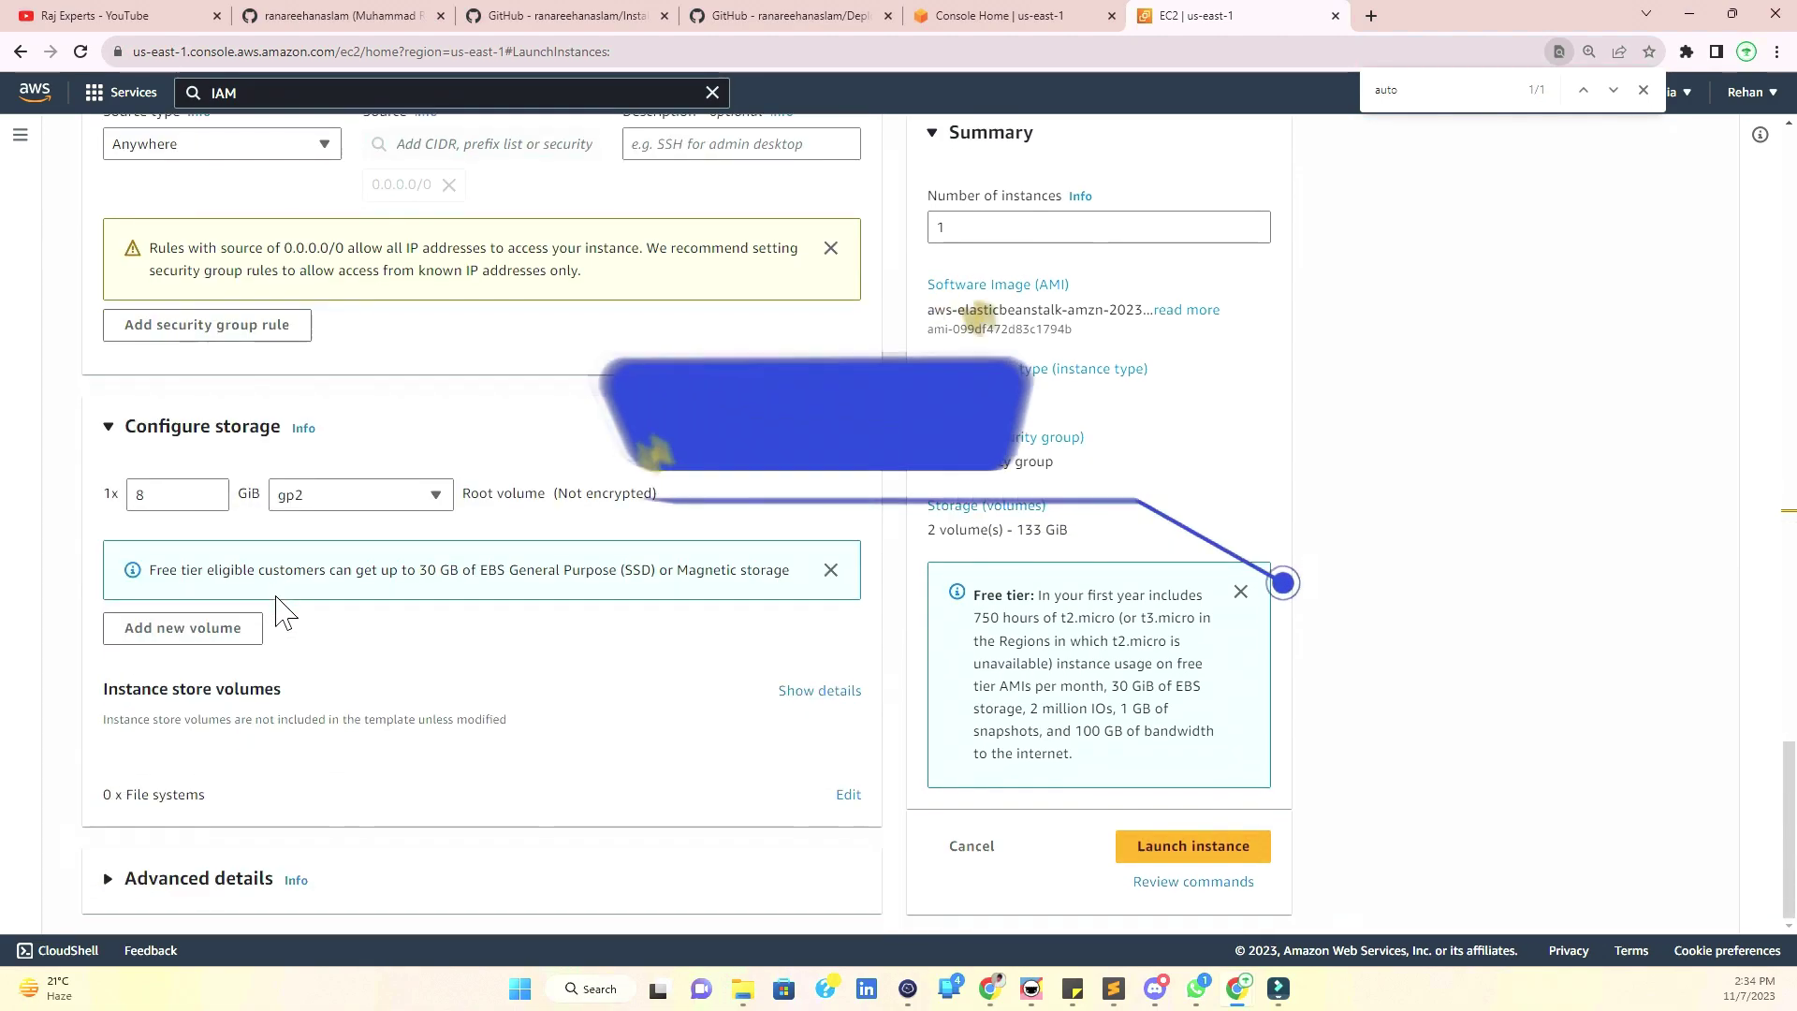
double_click(190, 498)
text(3)
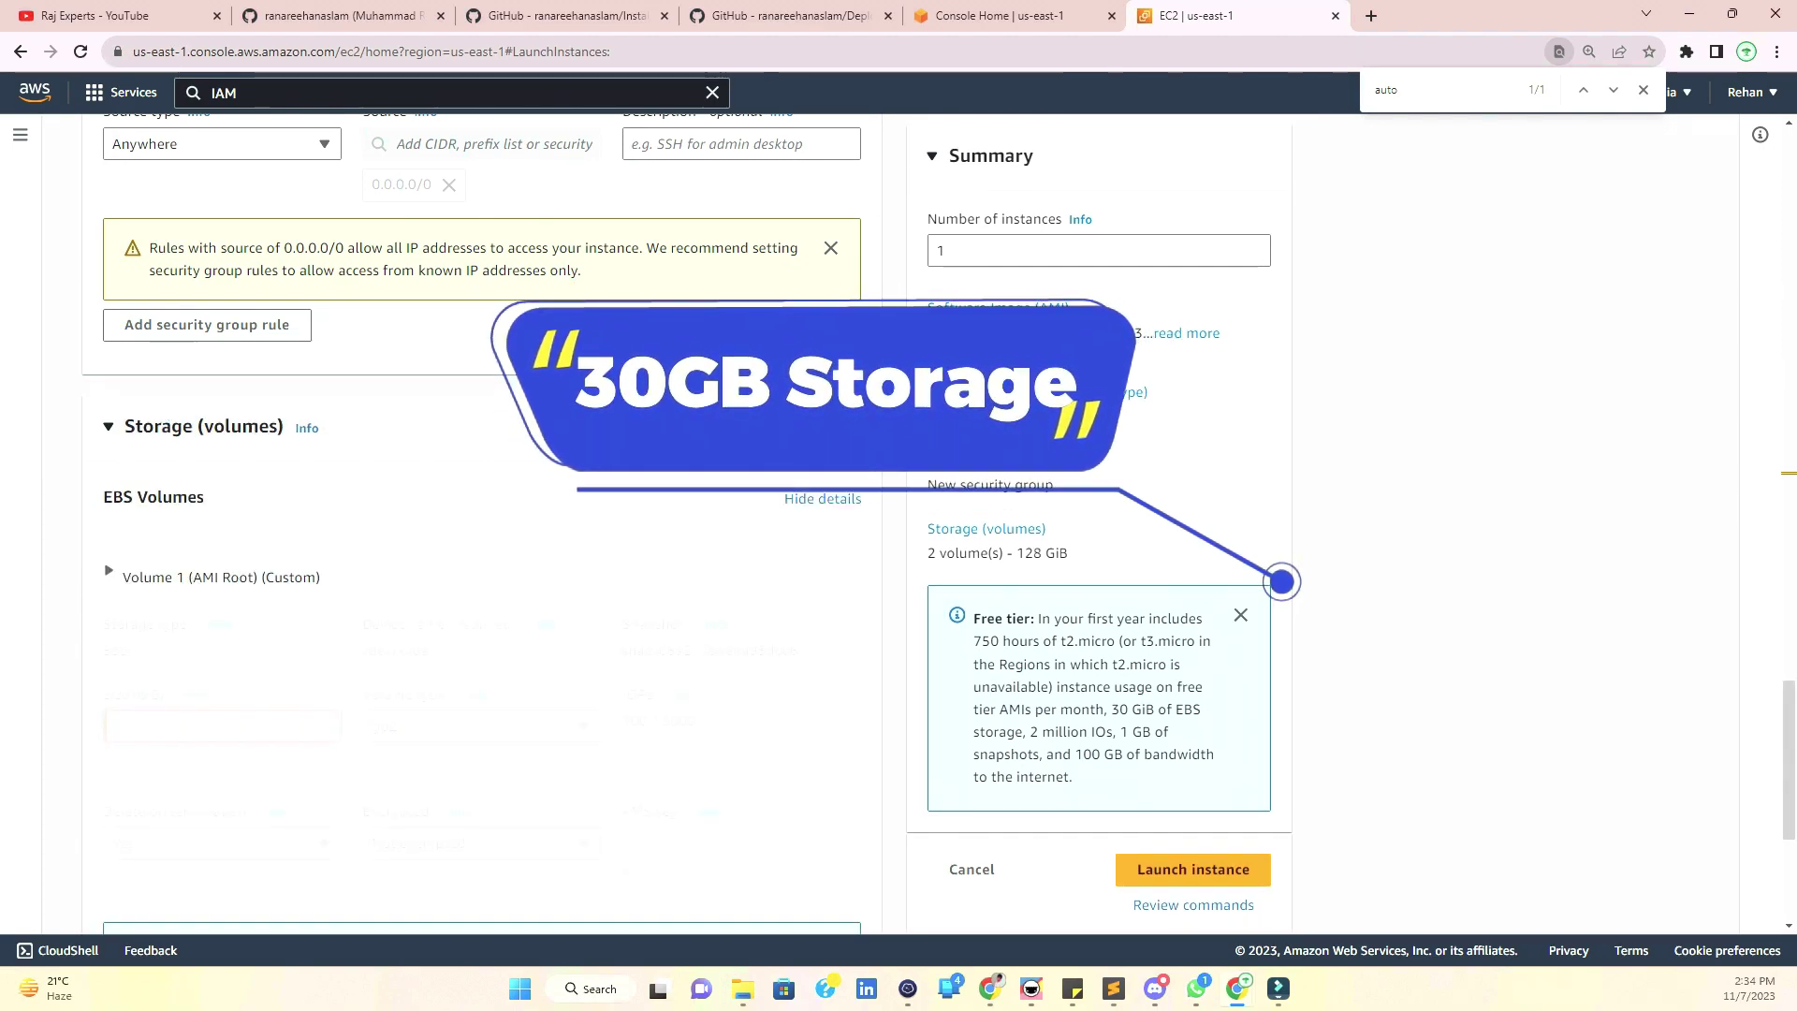
text(0)
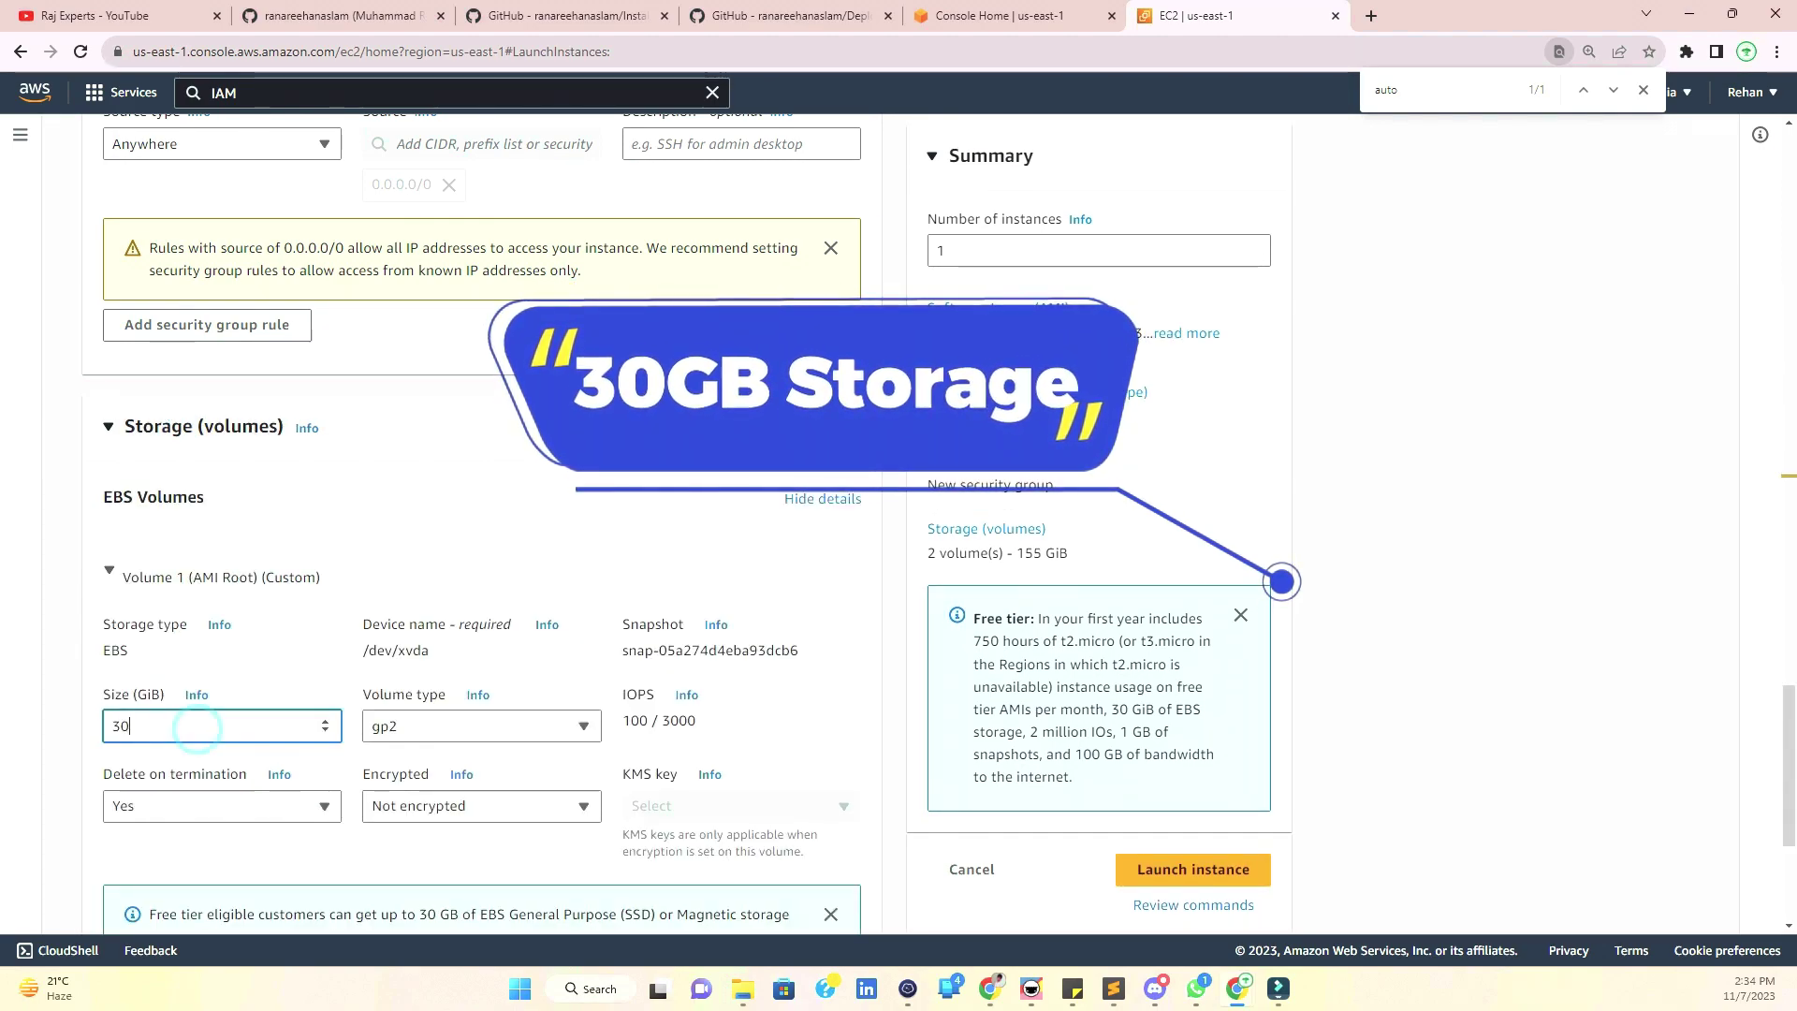
- Create a new default VPC from the required VPC field in the instance's network settings
scroll(387, 623, down, 4)
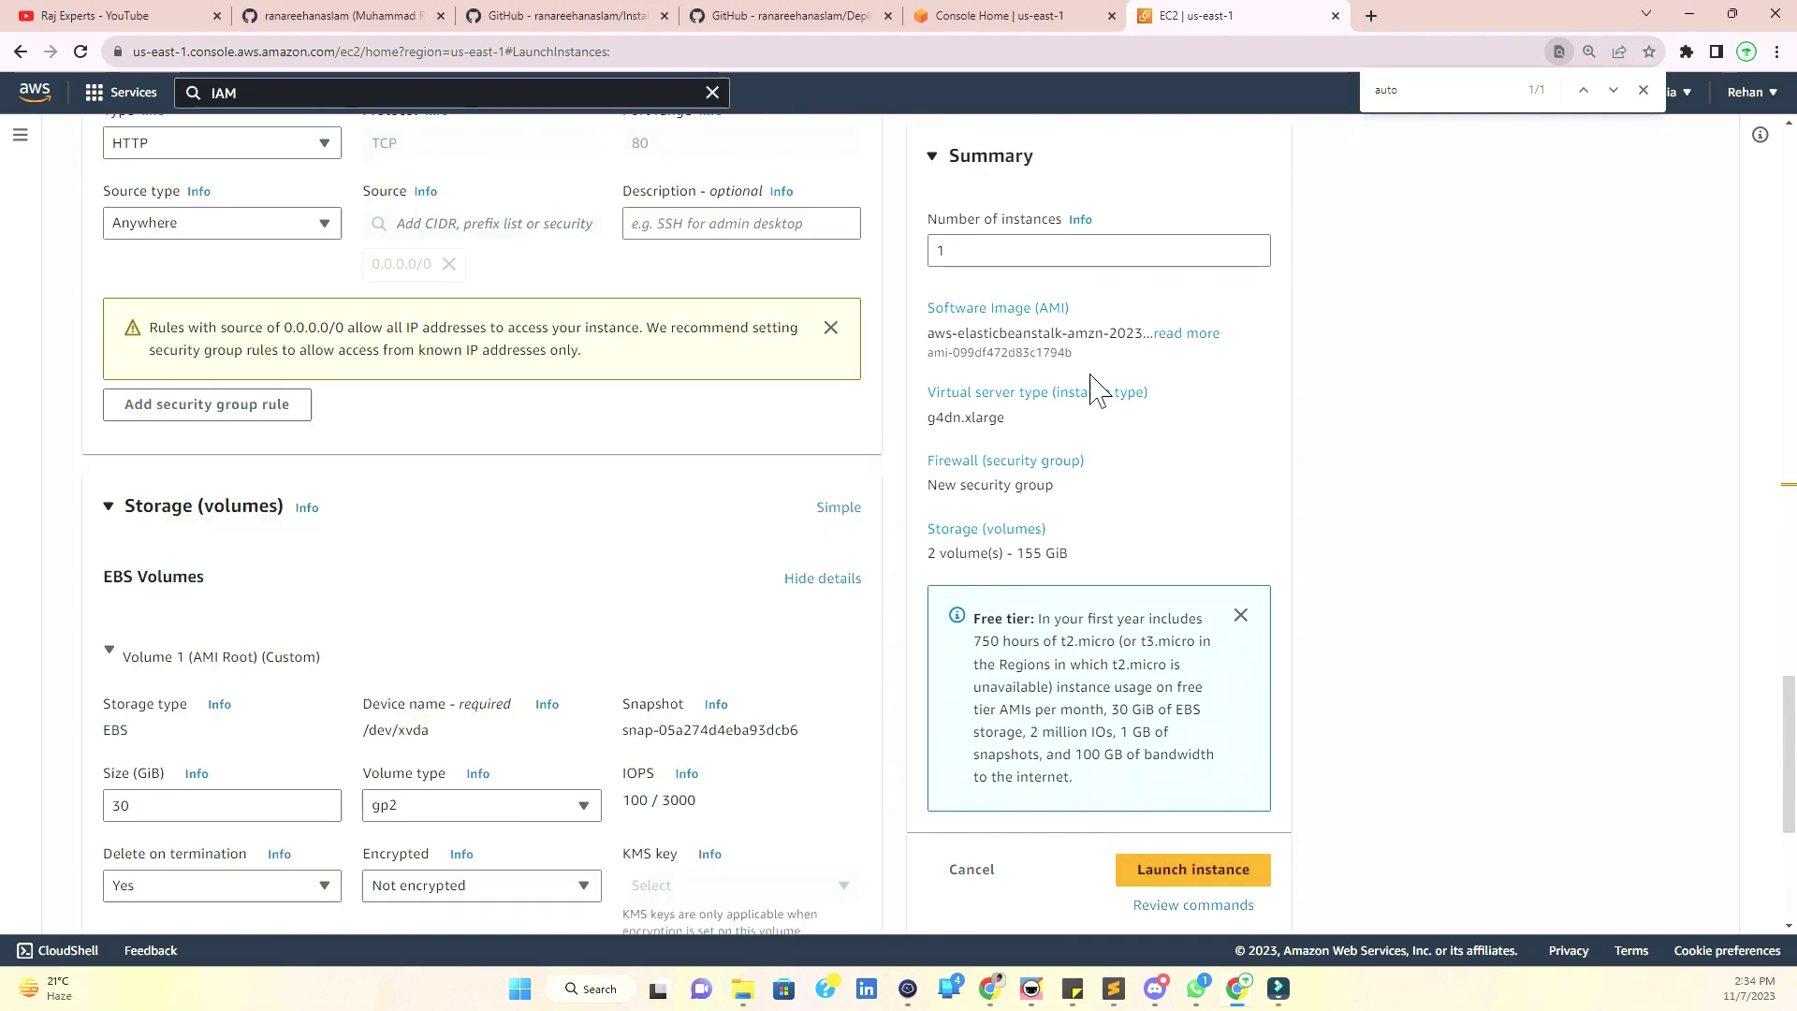
scroll(402, 391, up, 2)
click(189, 348)
click(472, 291)
click(379, 393)
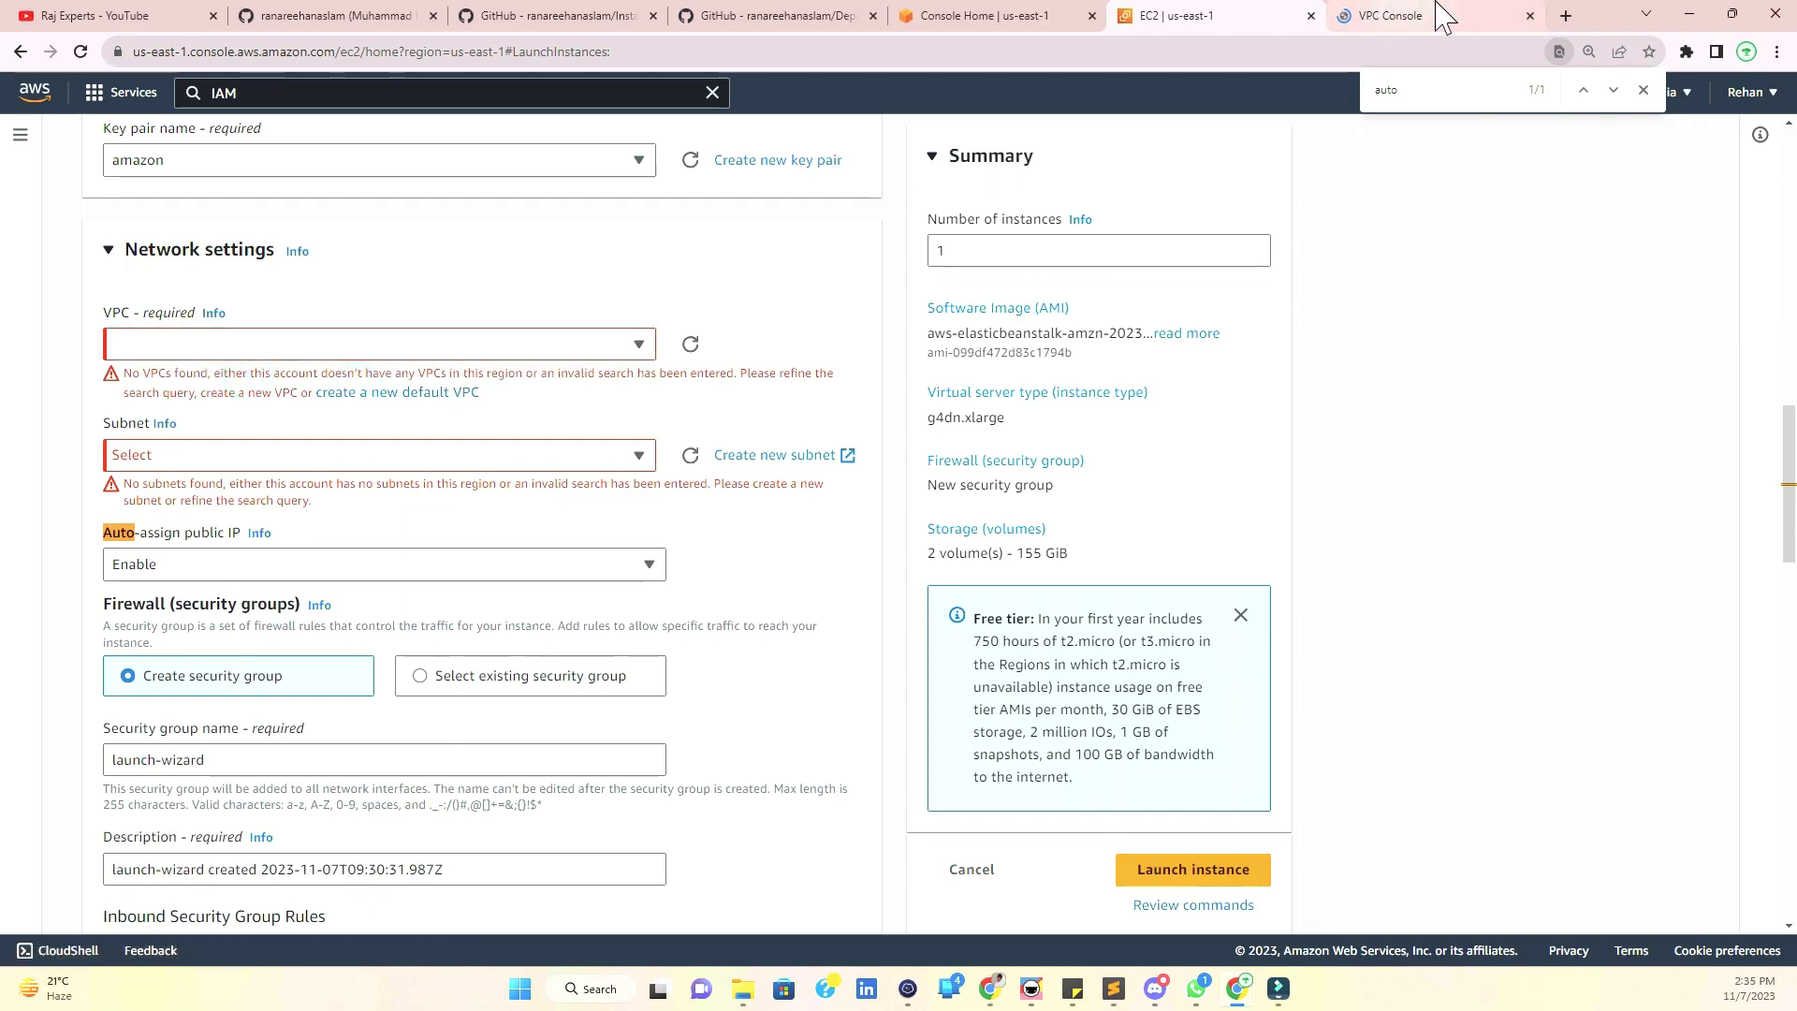
click(1432, 16)
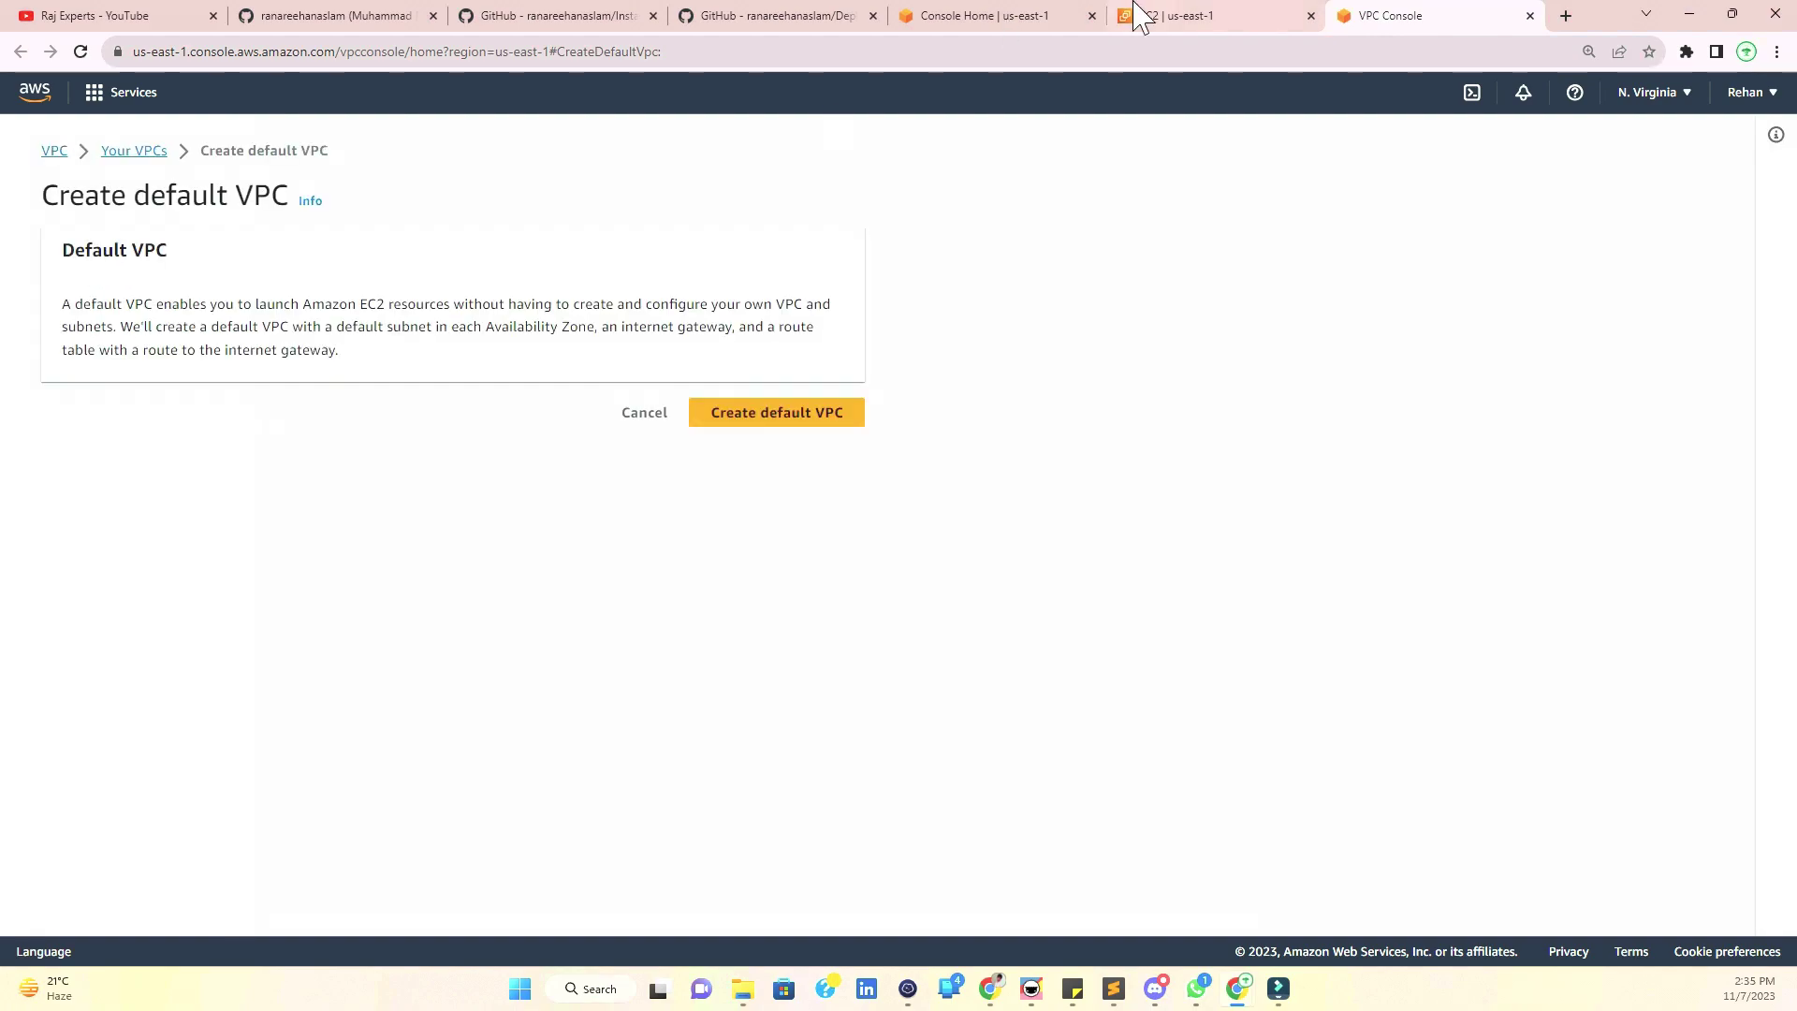
key(ctrl+shift+Tab)
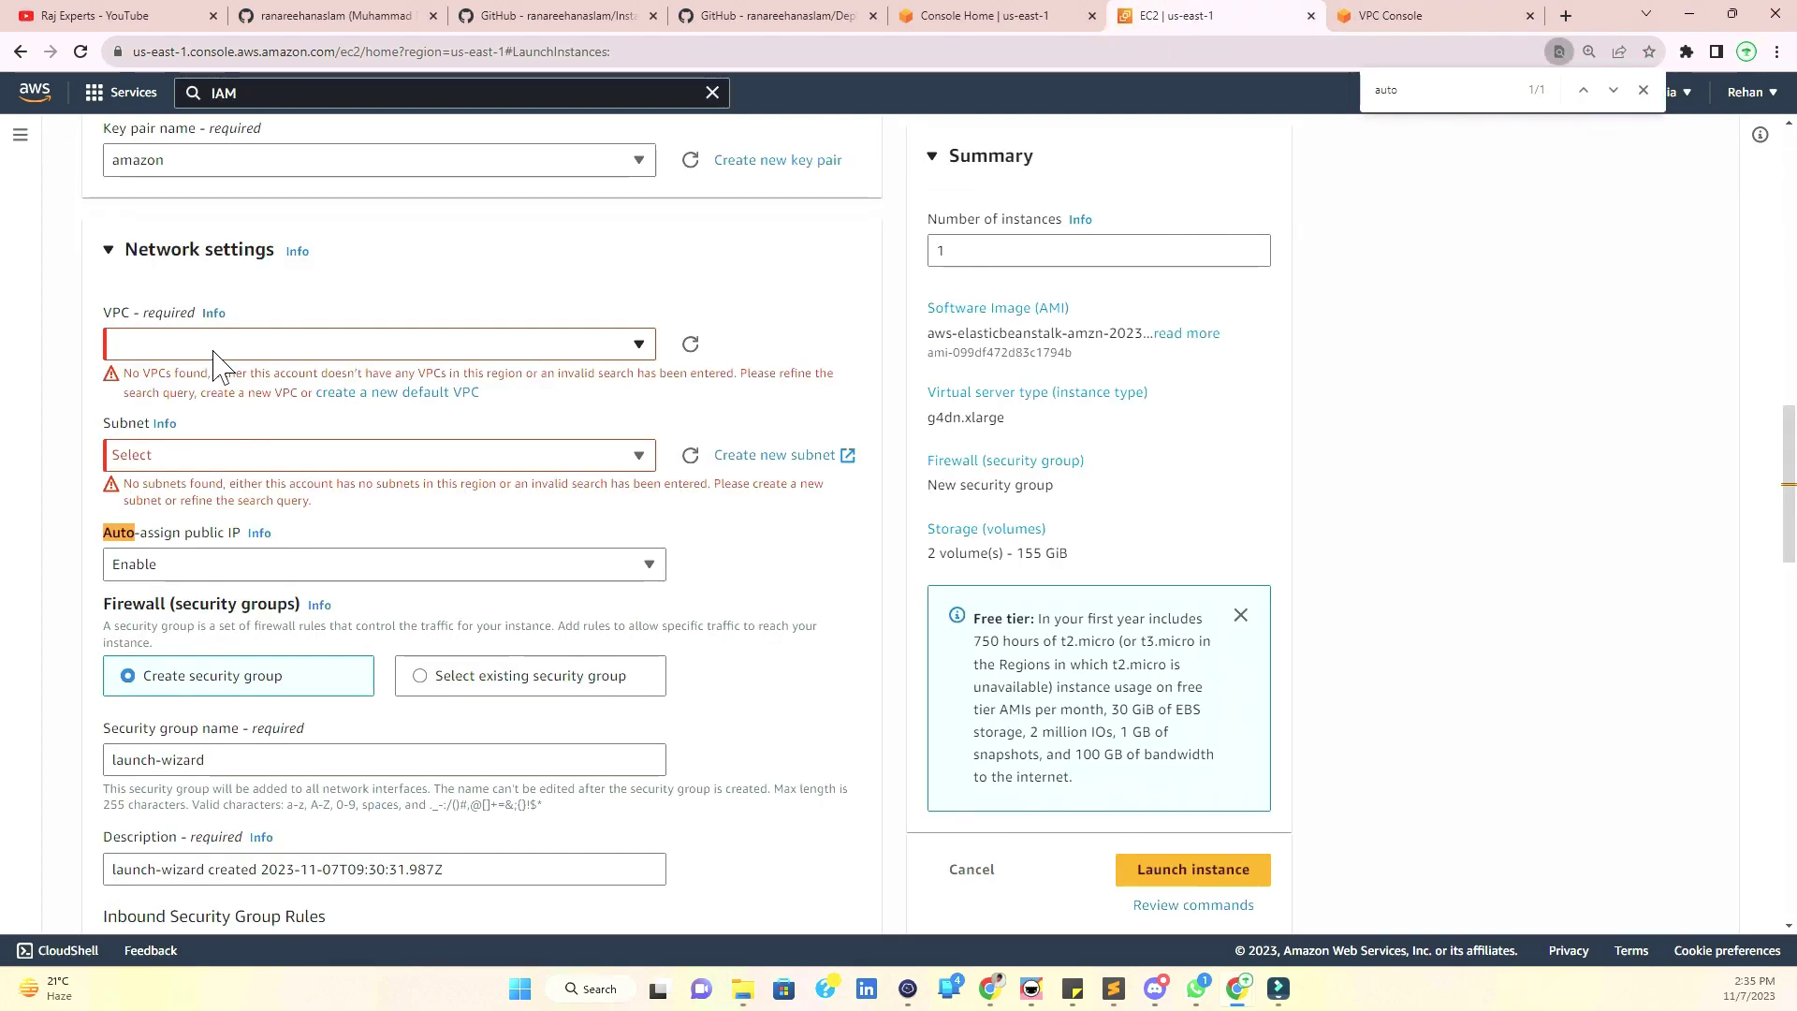
key(ctrl+Tab)
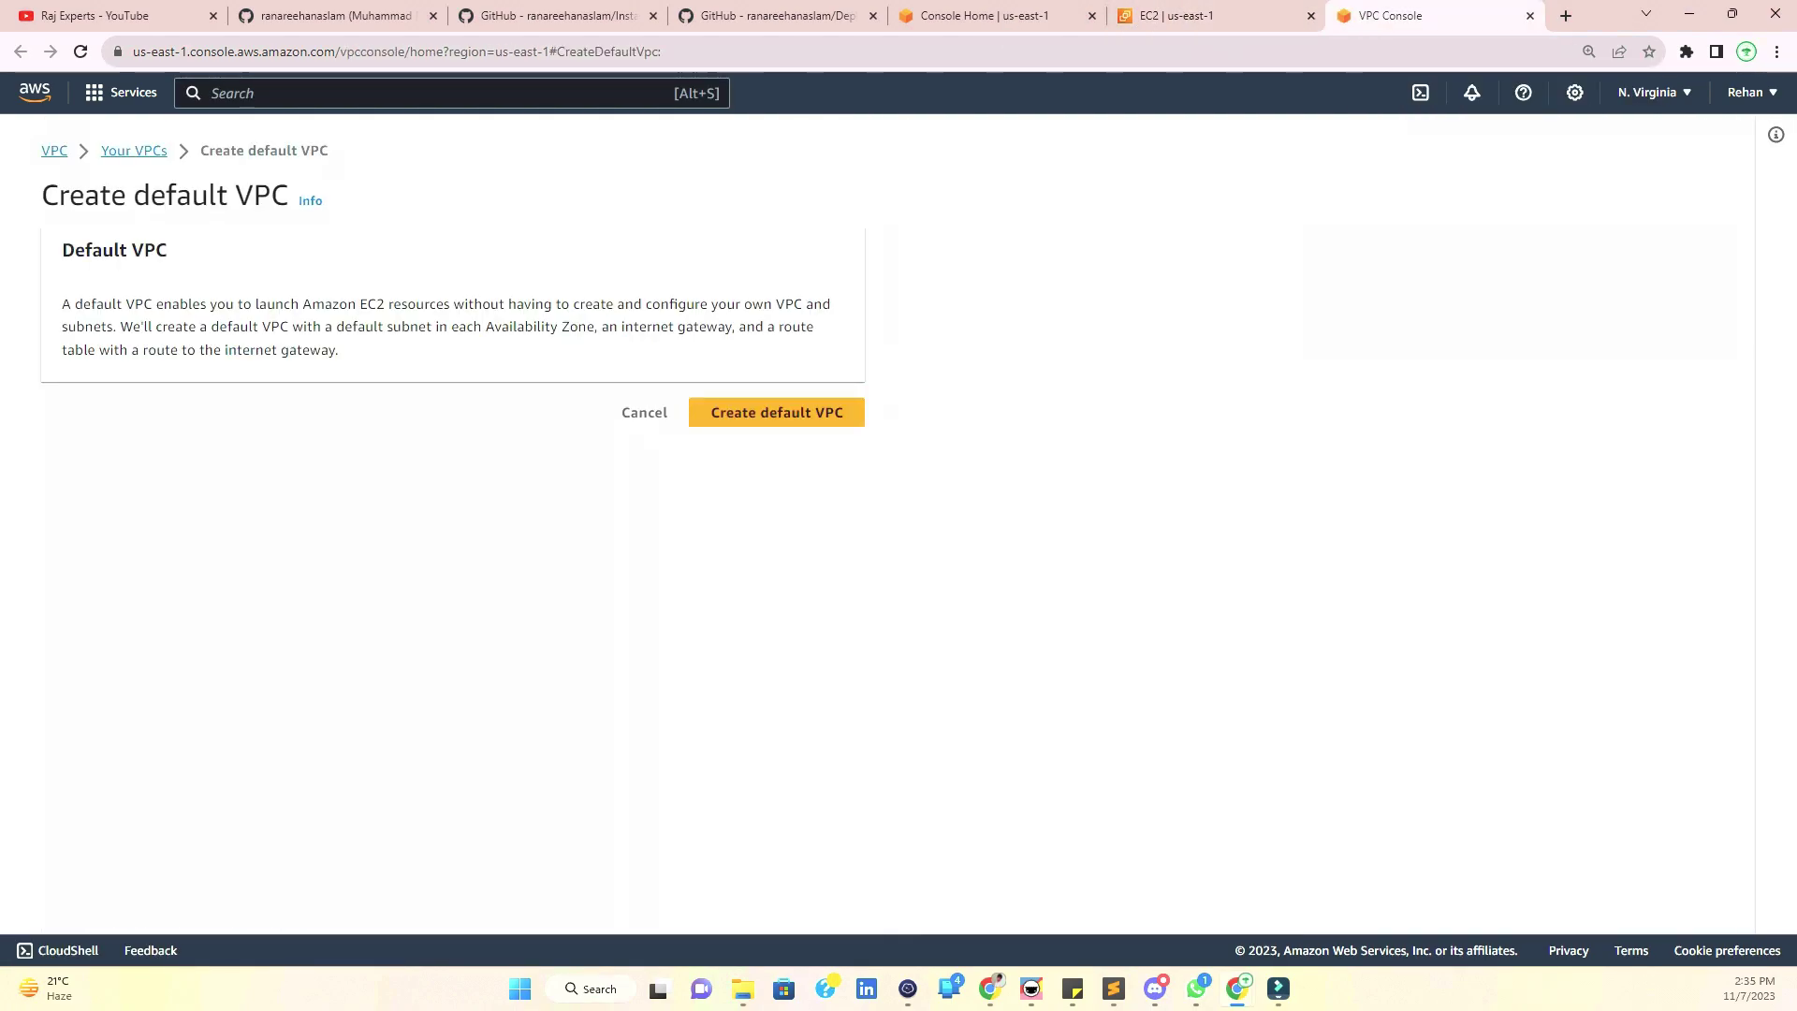
click(755, 418)
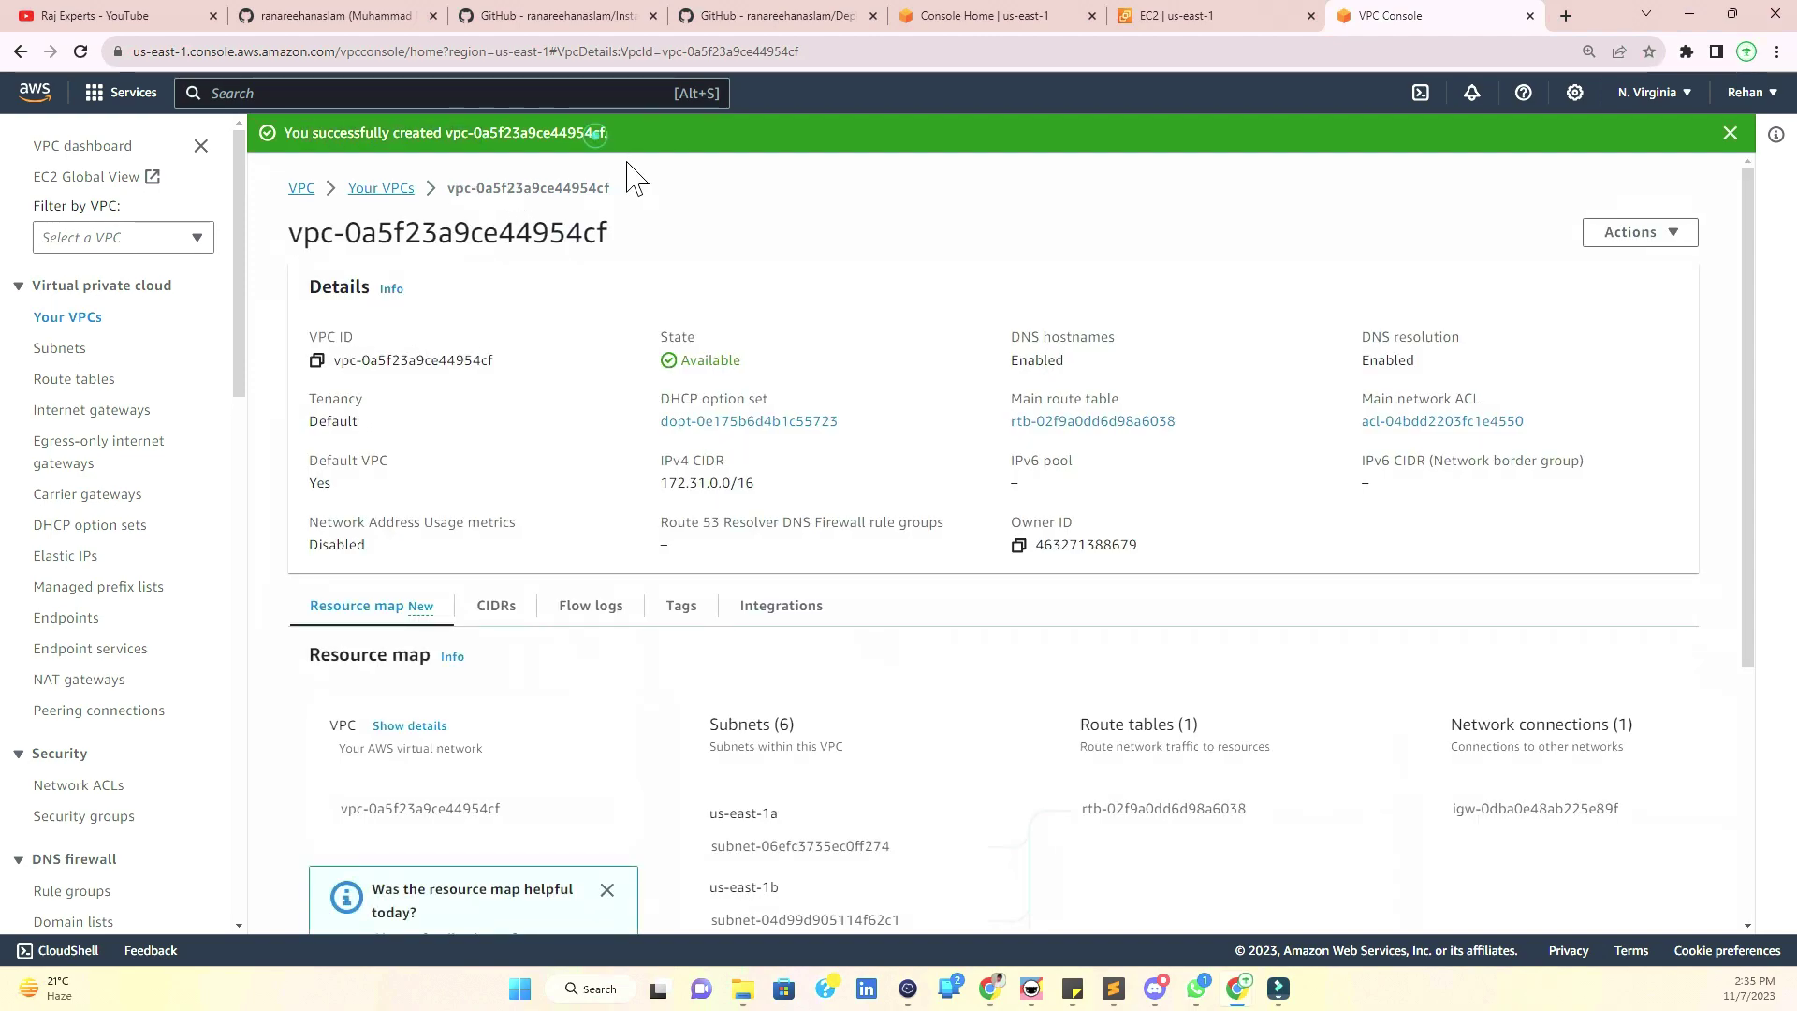
- Review the new VPC's details, return to the instance launch form and refresh its VPC list
scroll(758, 309, down, 3)
scroll(896, 436, up, 3)
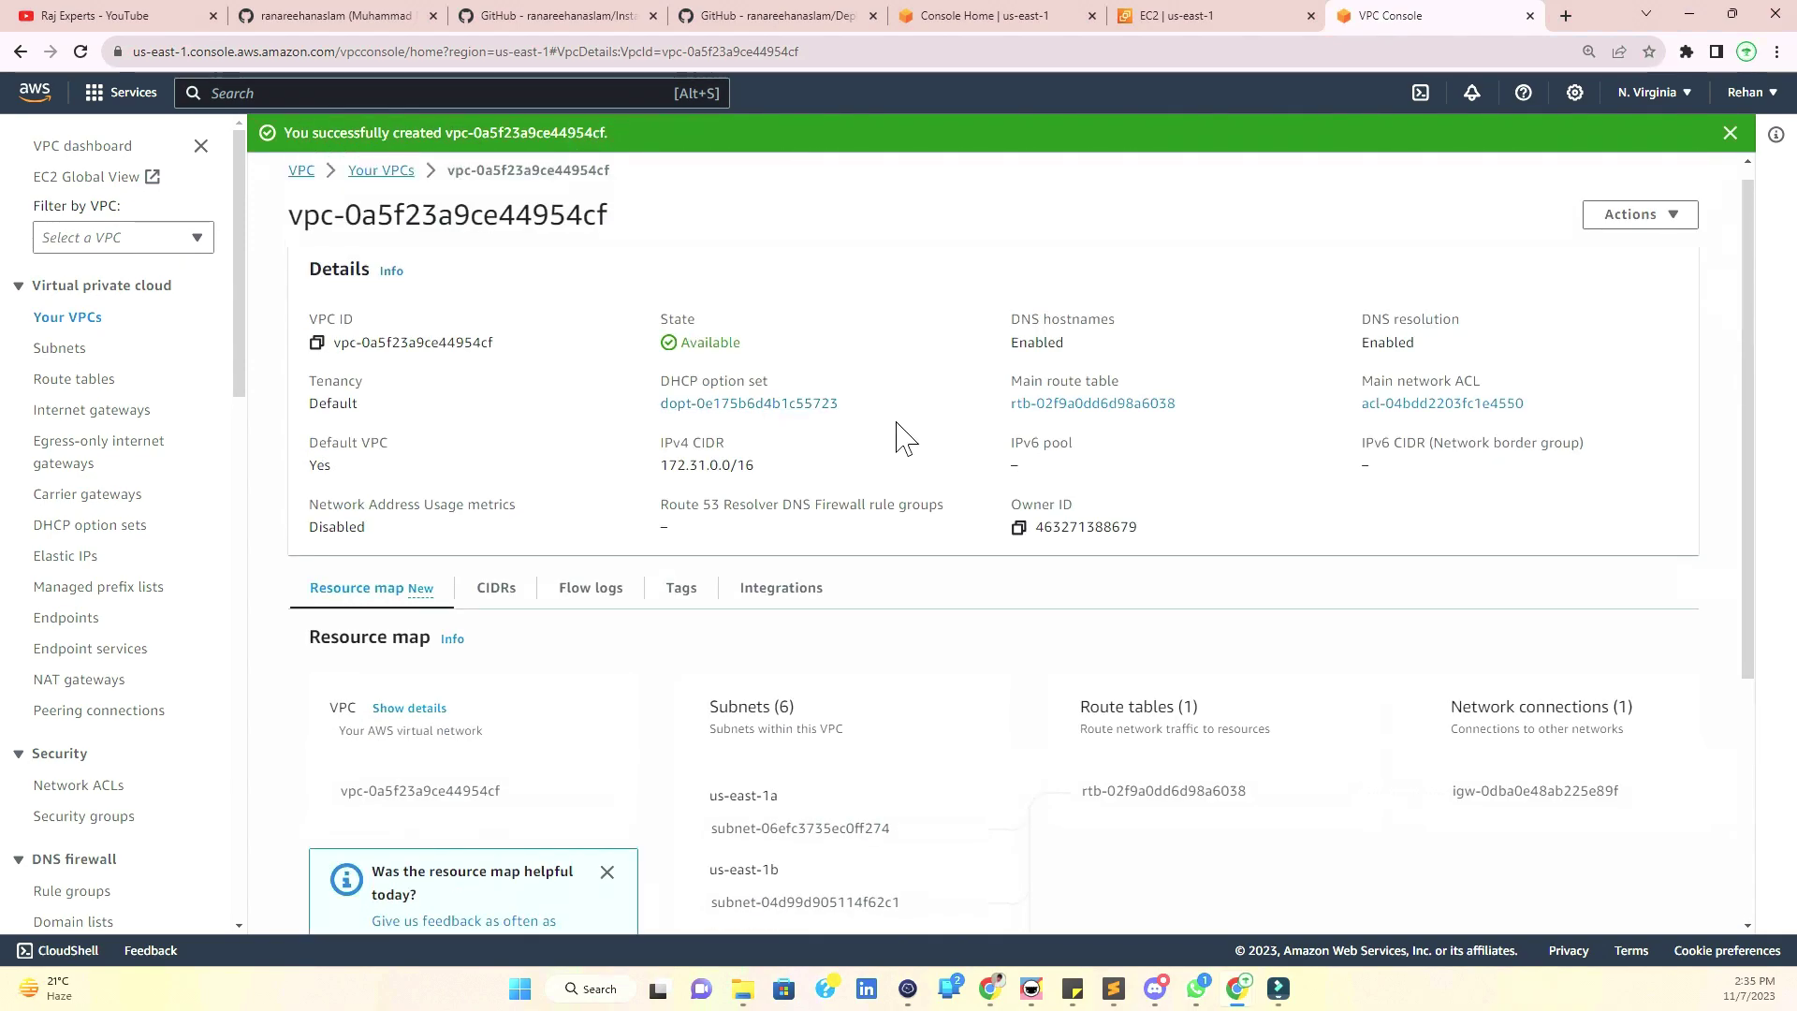
key(ctrl+w)
click(690, 346)
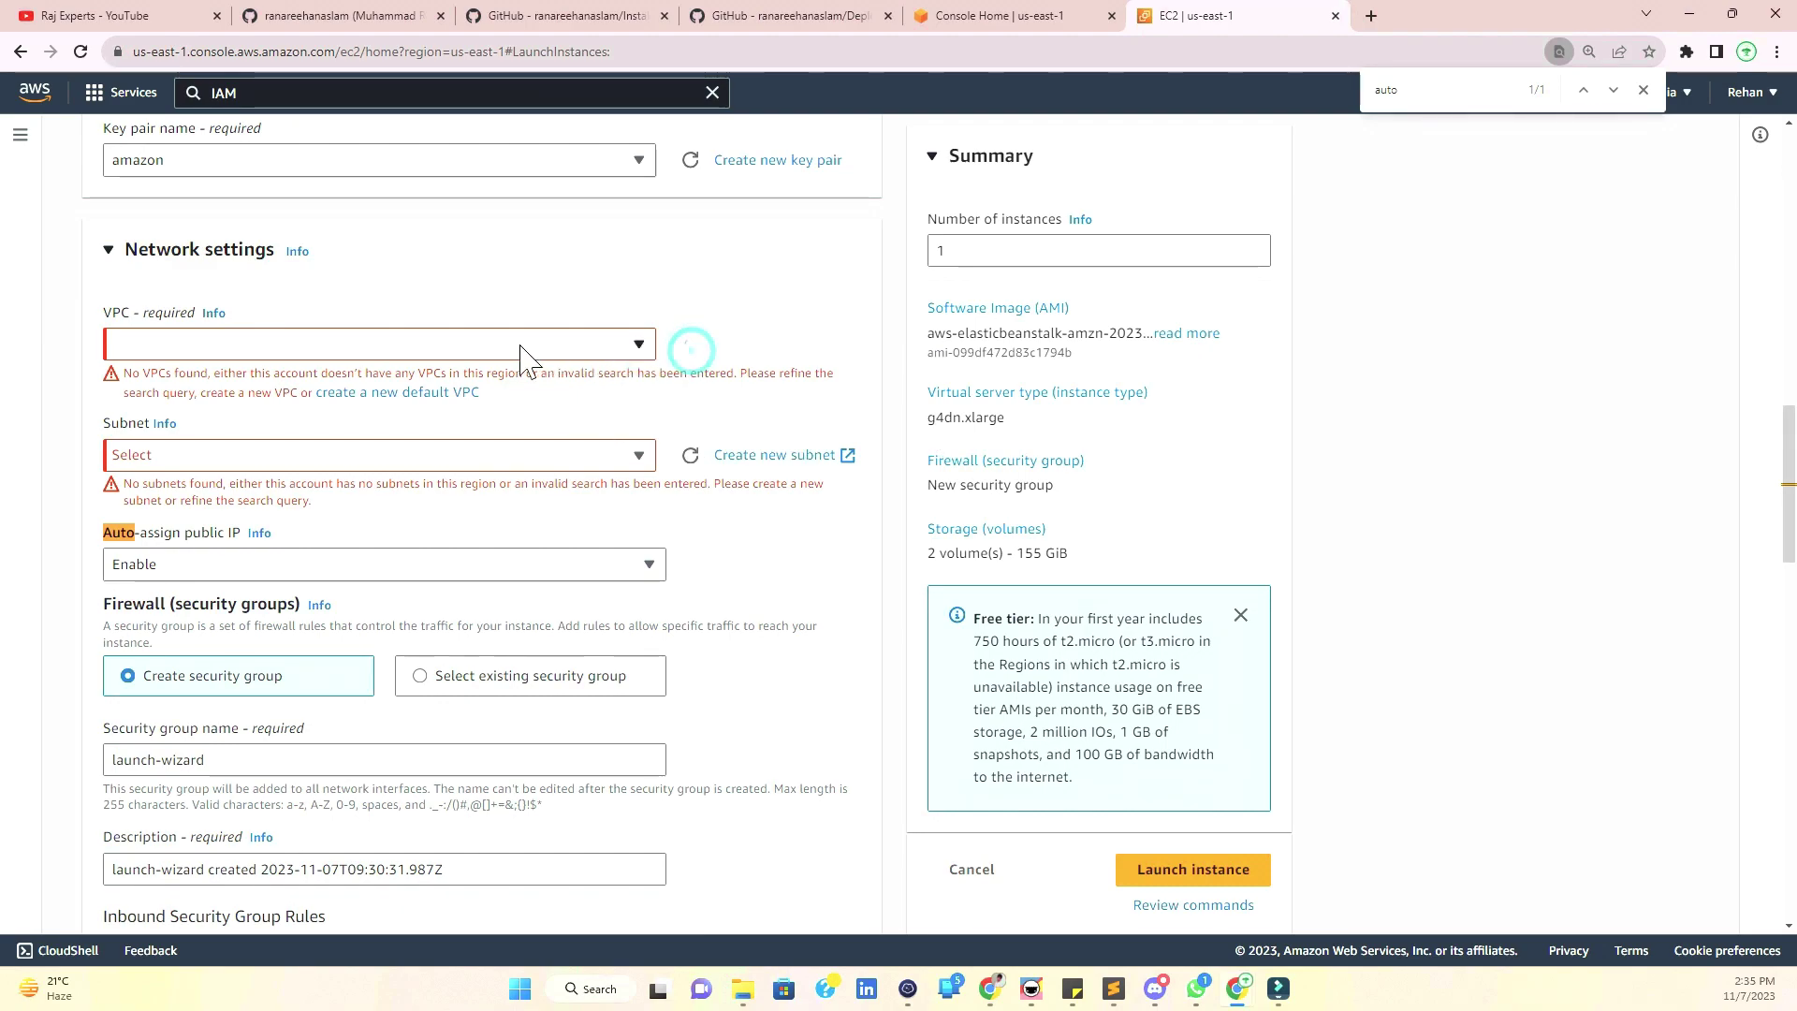
- Refresh the subnet list, select the us-east-1f subnet of the default VPC and launch the instance
click(473, 440)
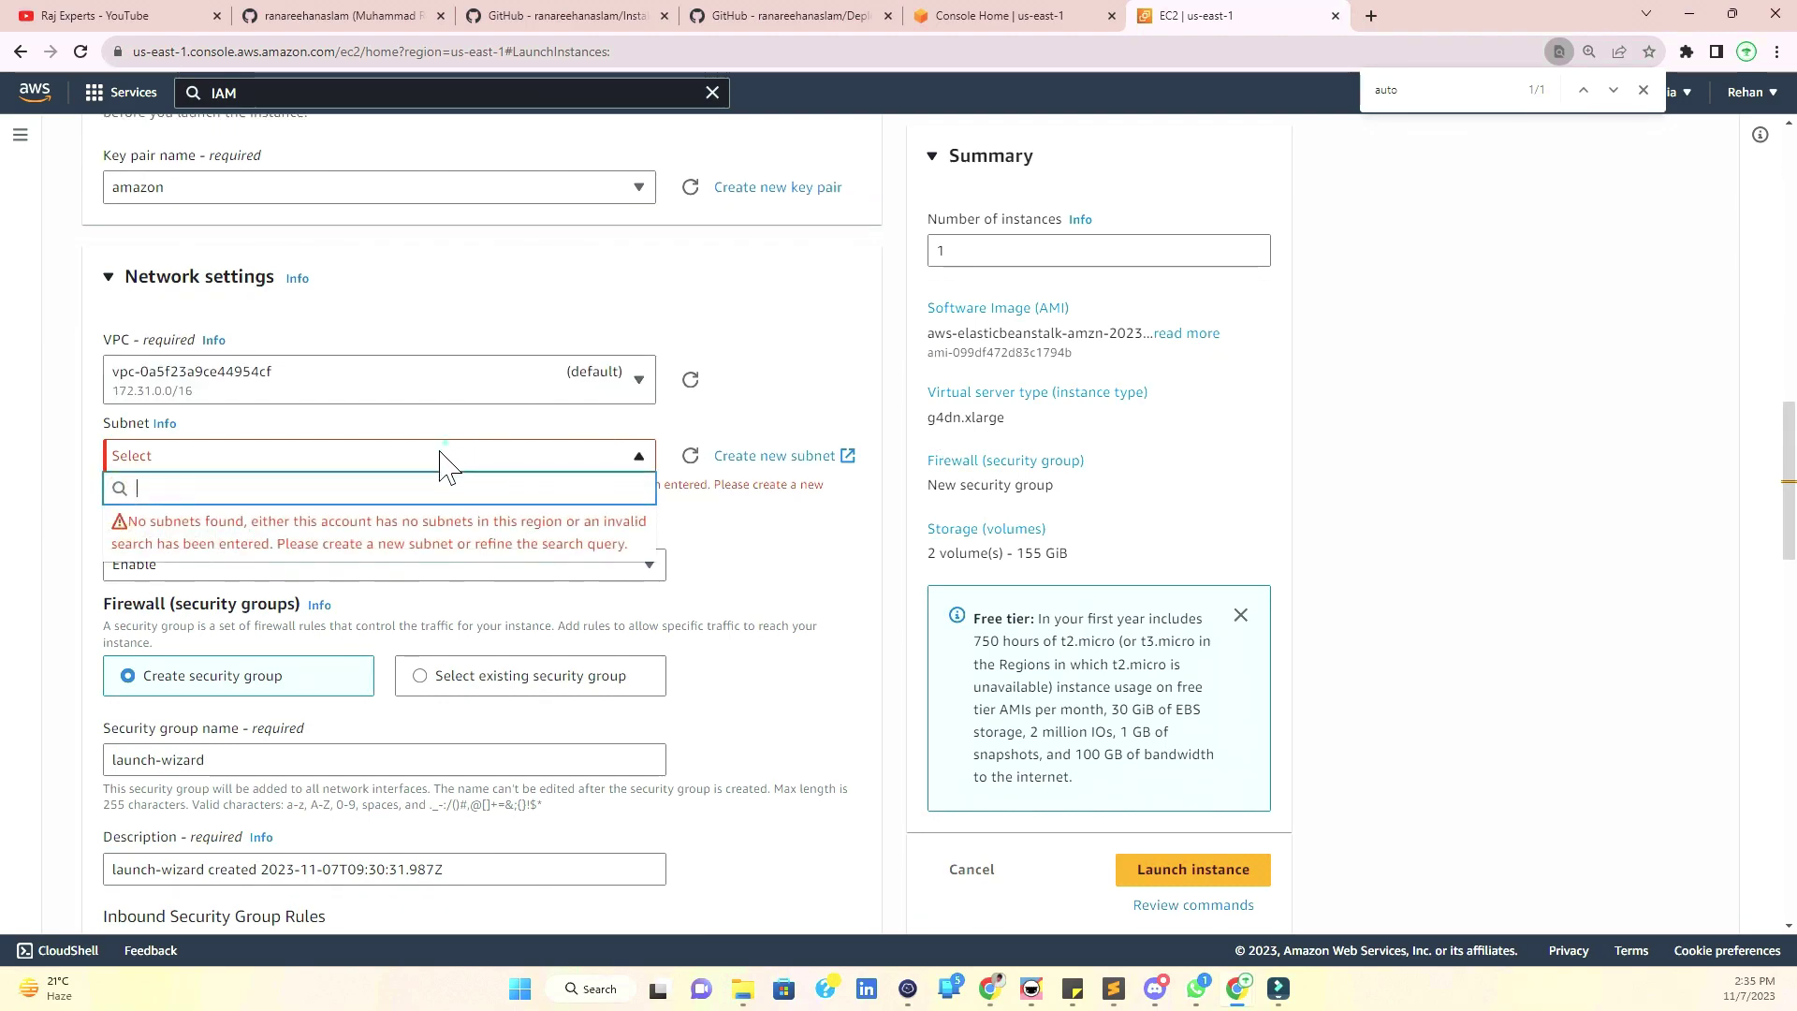
click(690, 456)
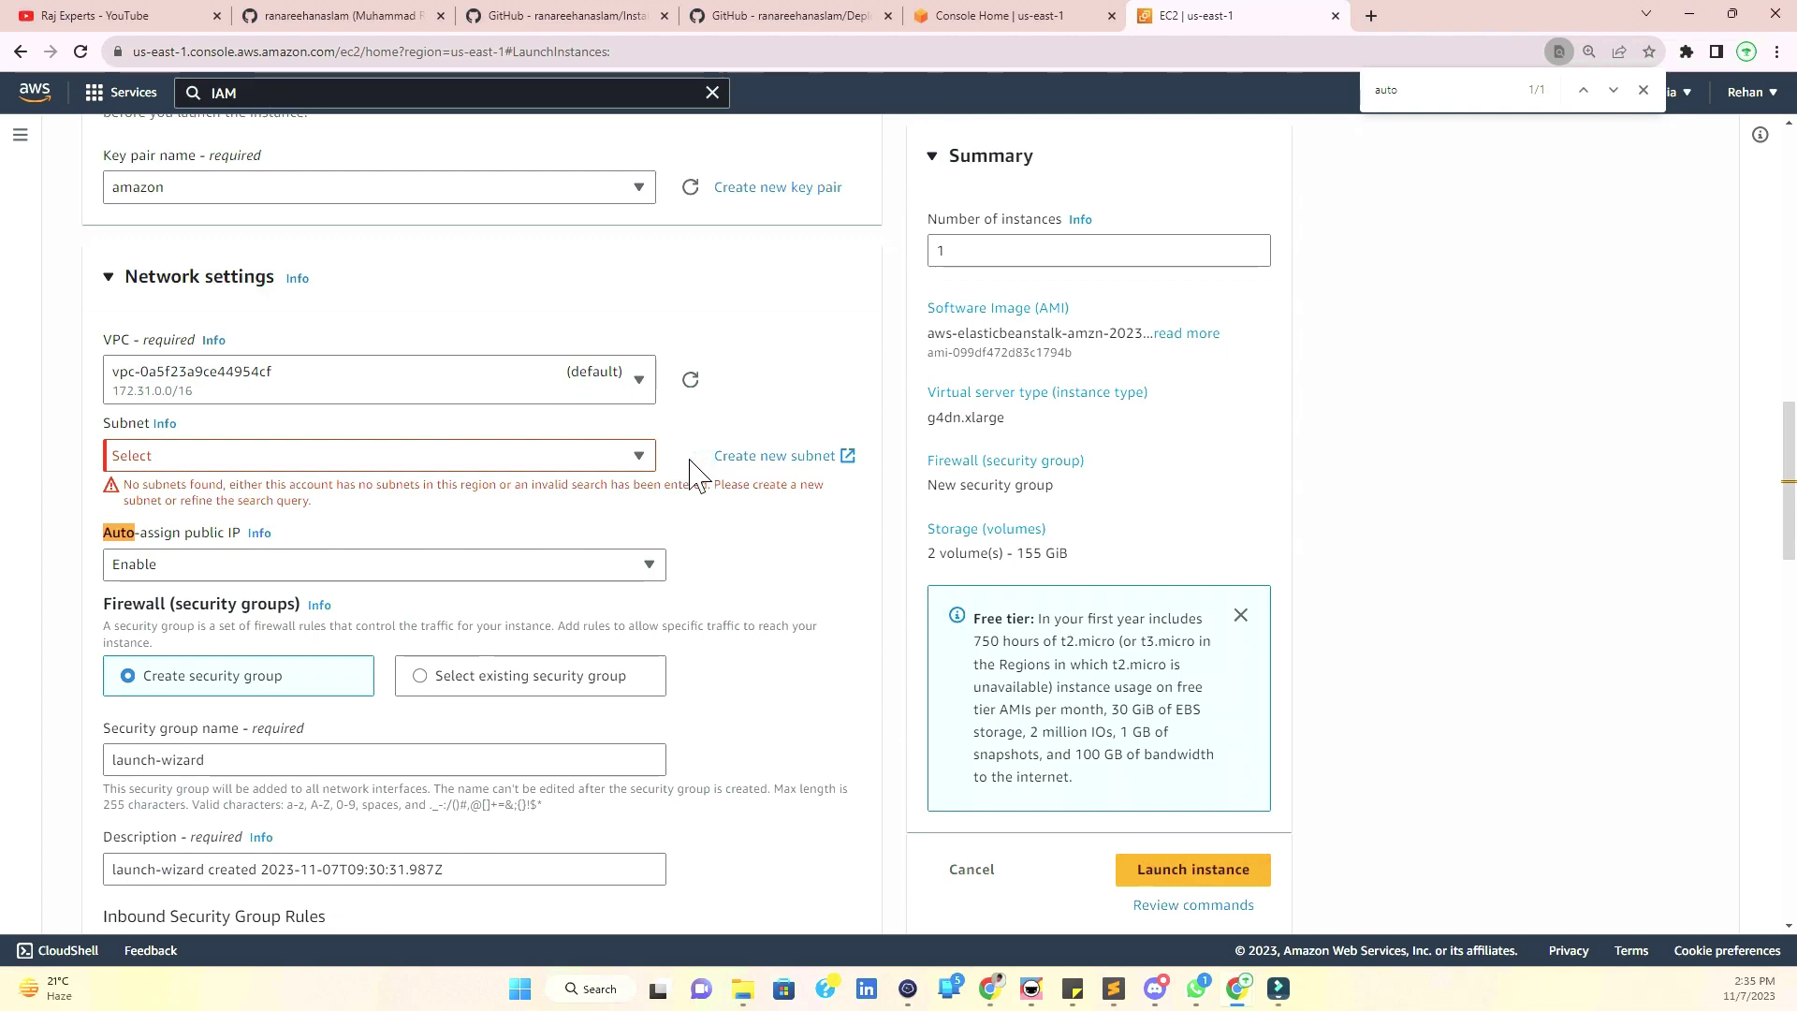
click(505, 505)
click(504, 509)
scroll(581, 502, up, 7)
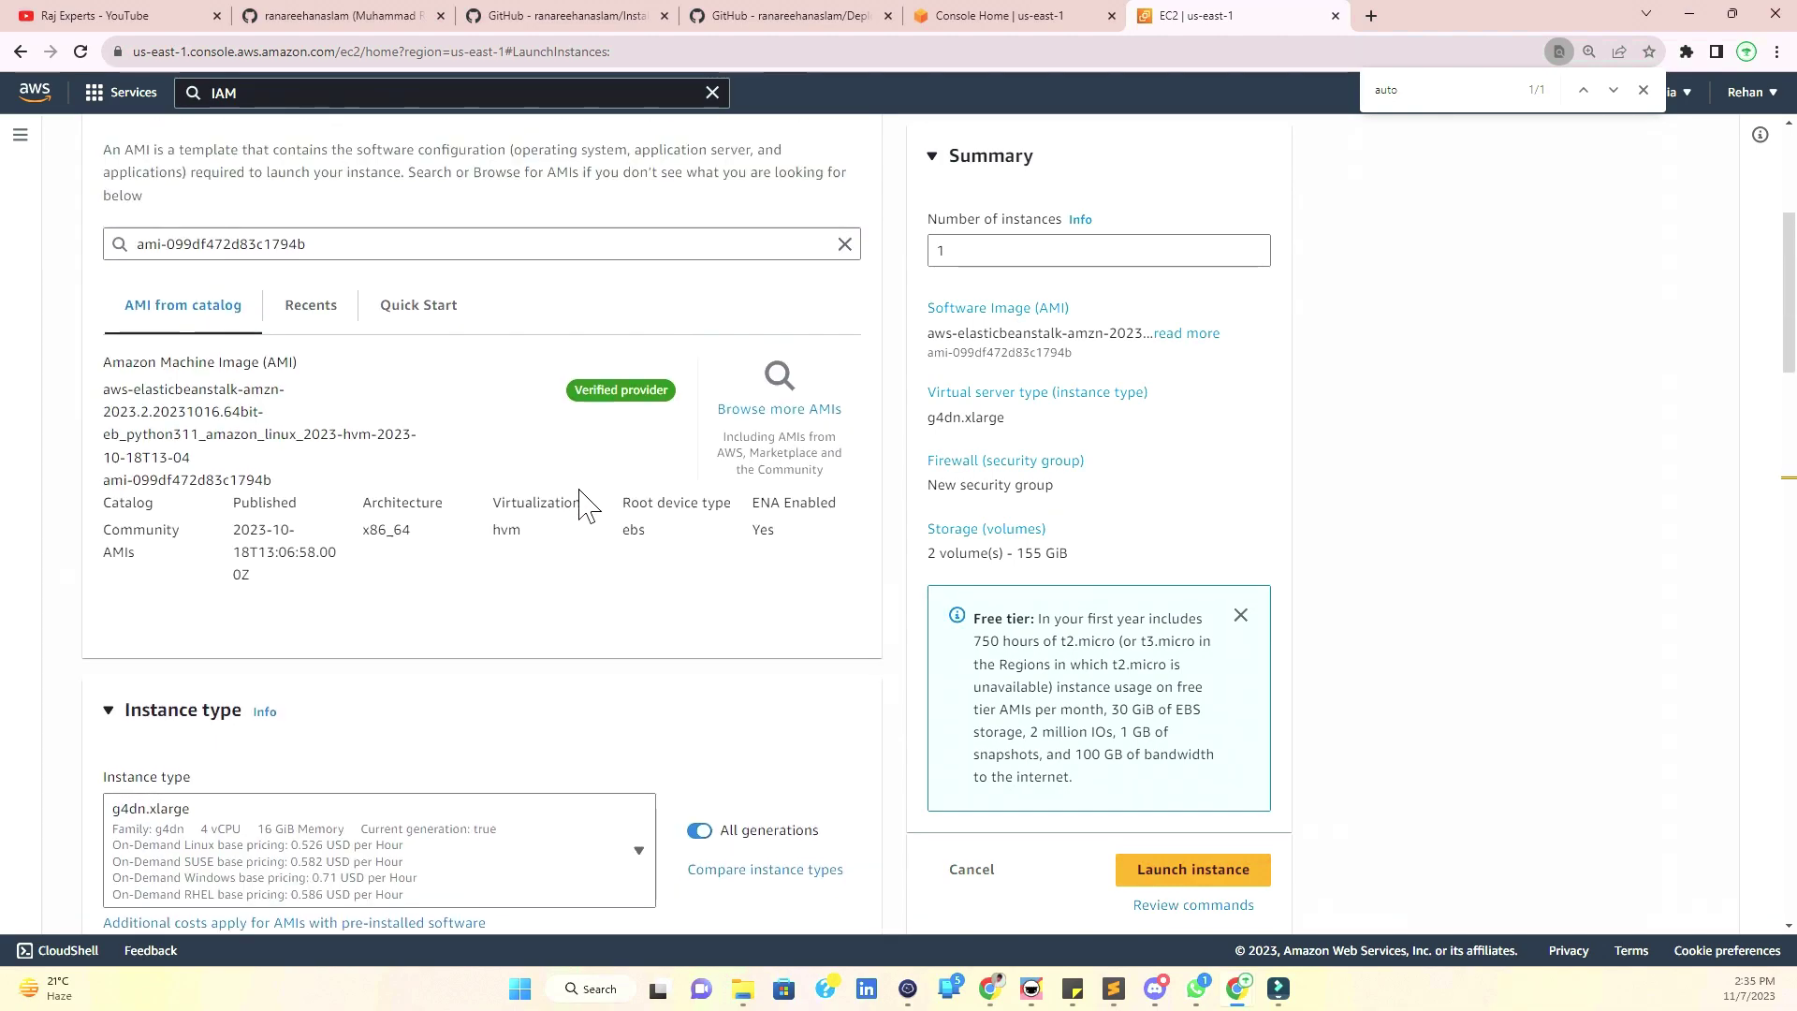
scroll(582, 502, down, 5)
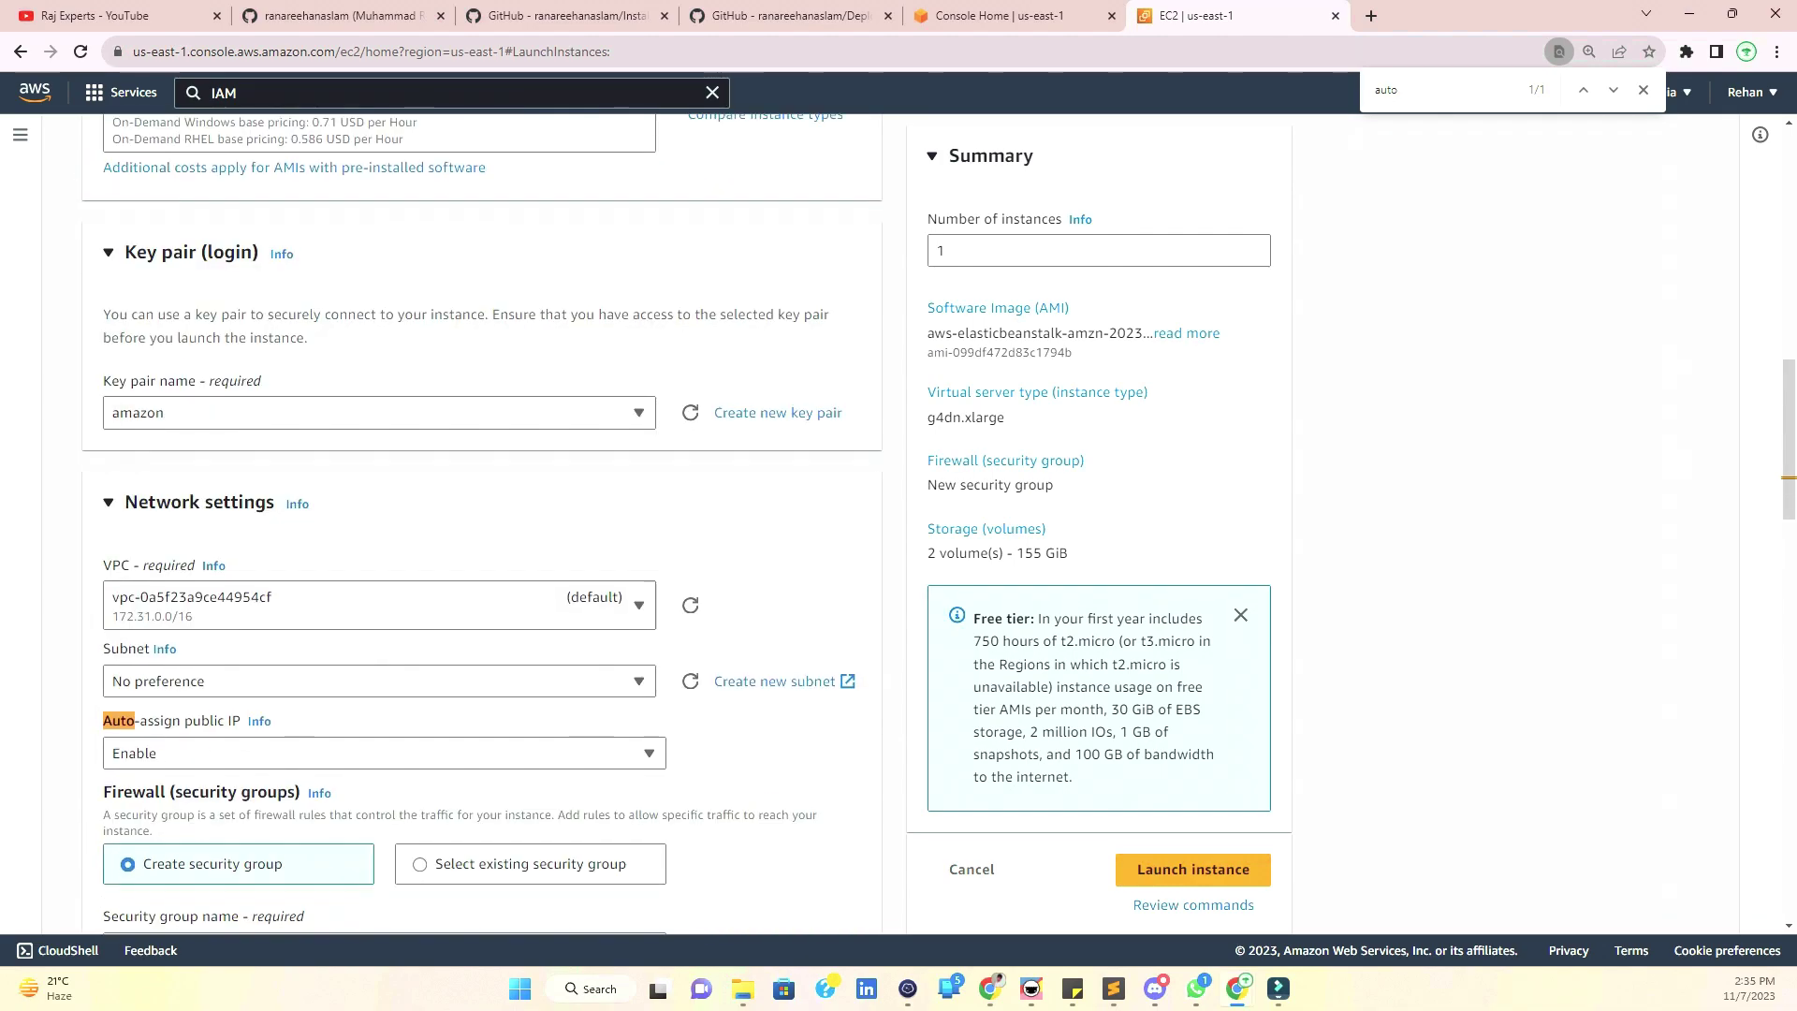
click(330, 688)
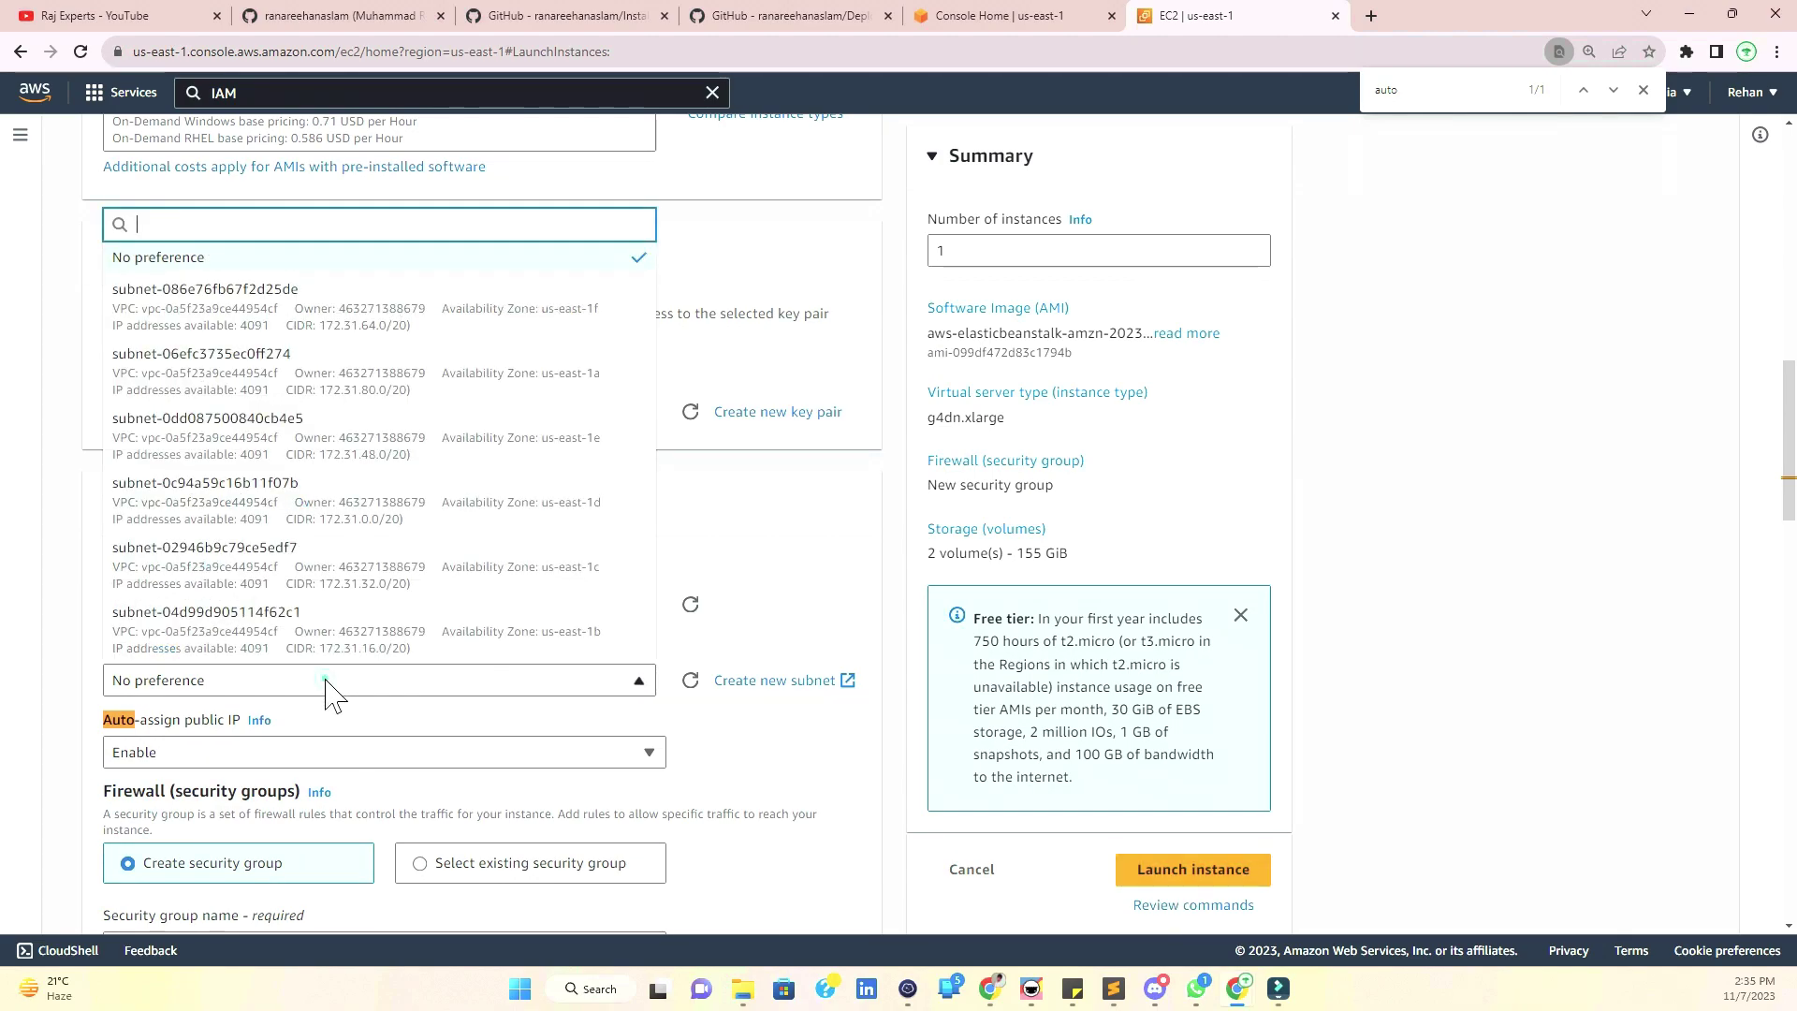
click(423, 323)
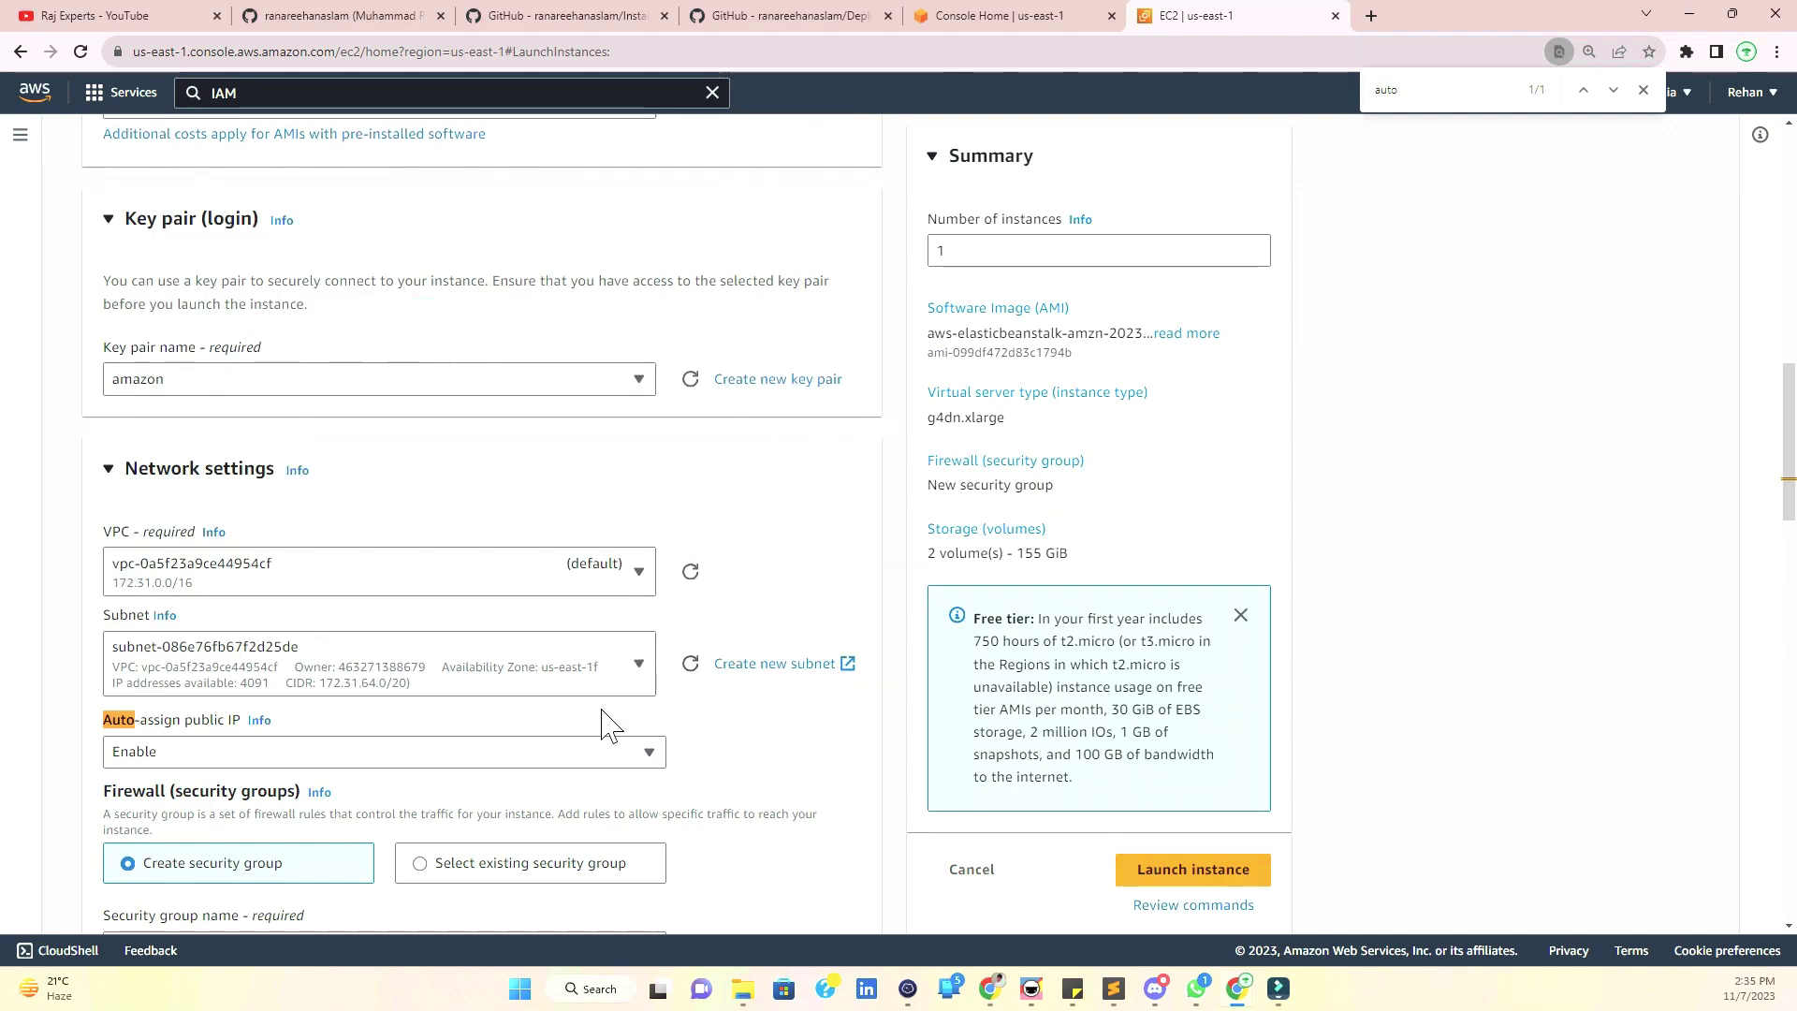
click(1195, 878)
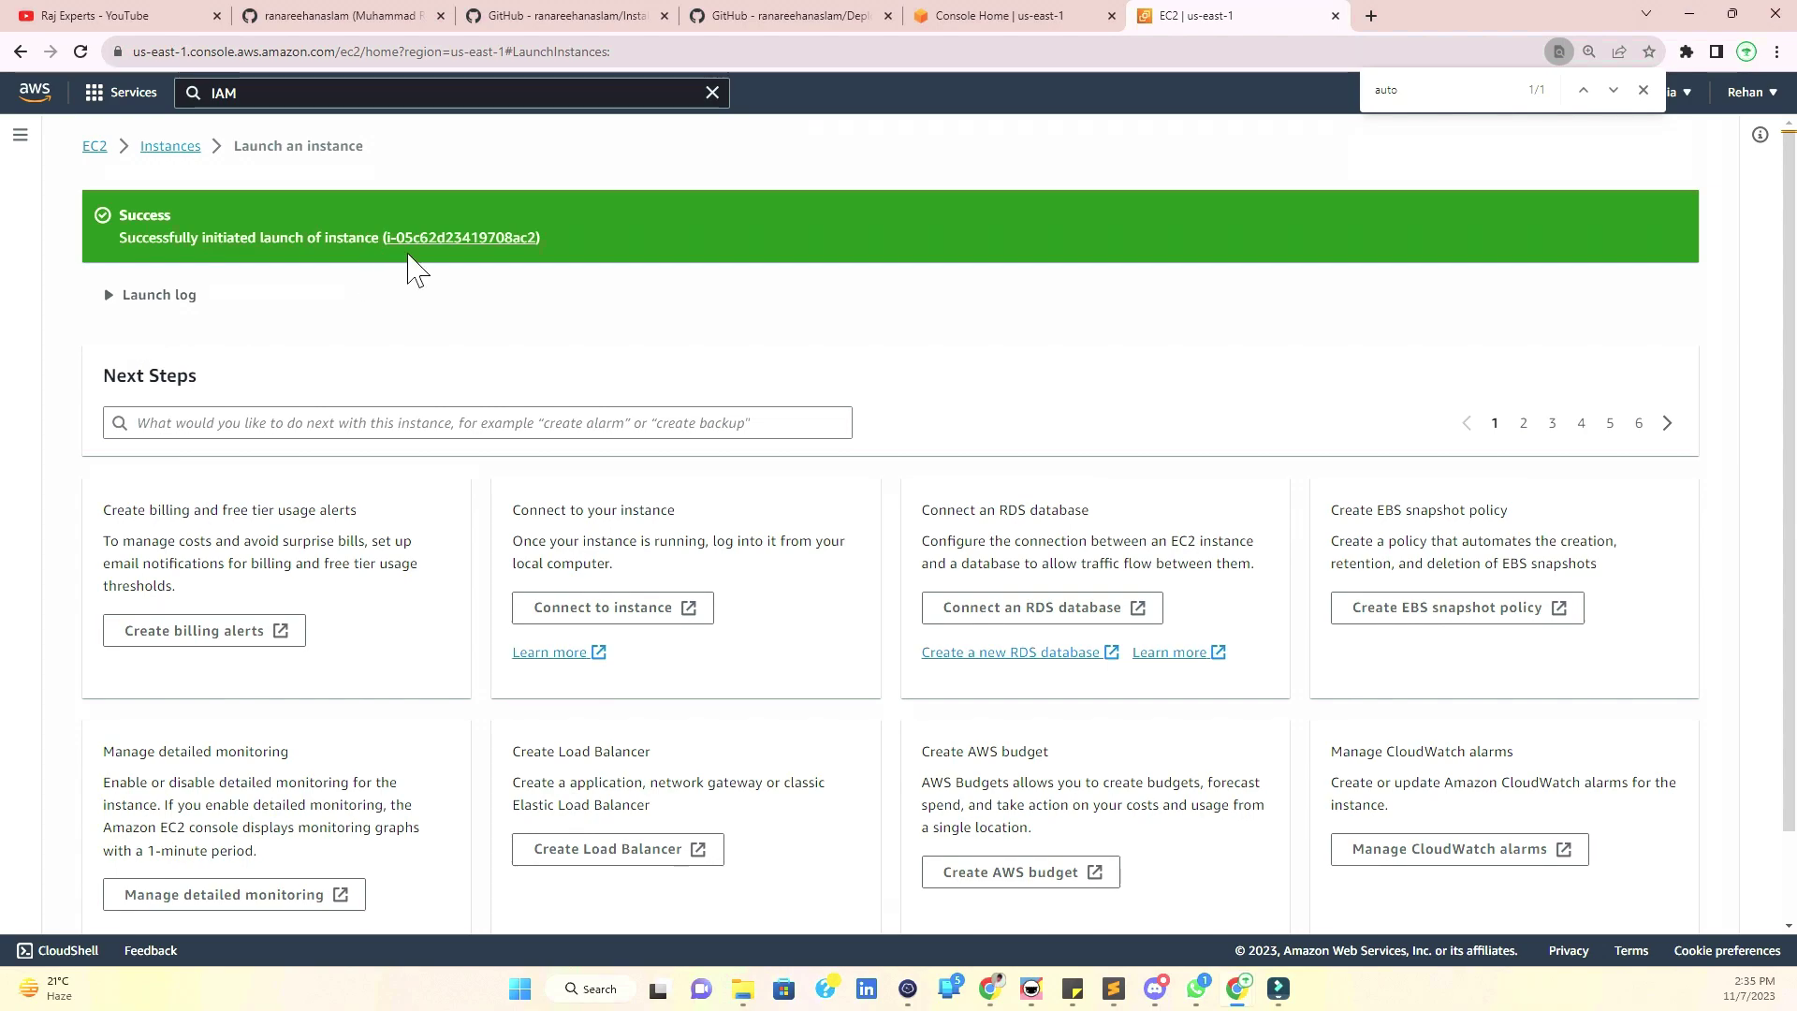
- Open the launched instance in the full instance list, close the old launch tab, and copy ElasticEC2's public IPv4 address
click(442, 238)
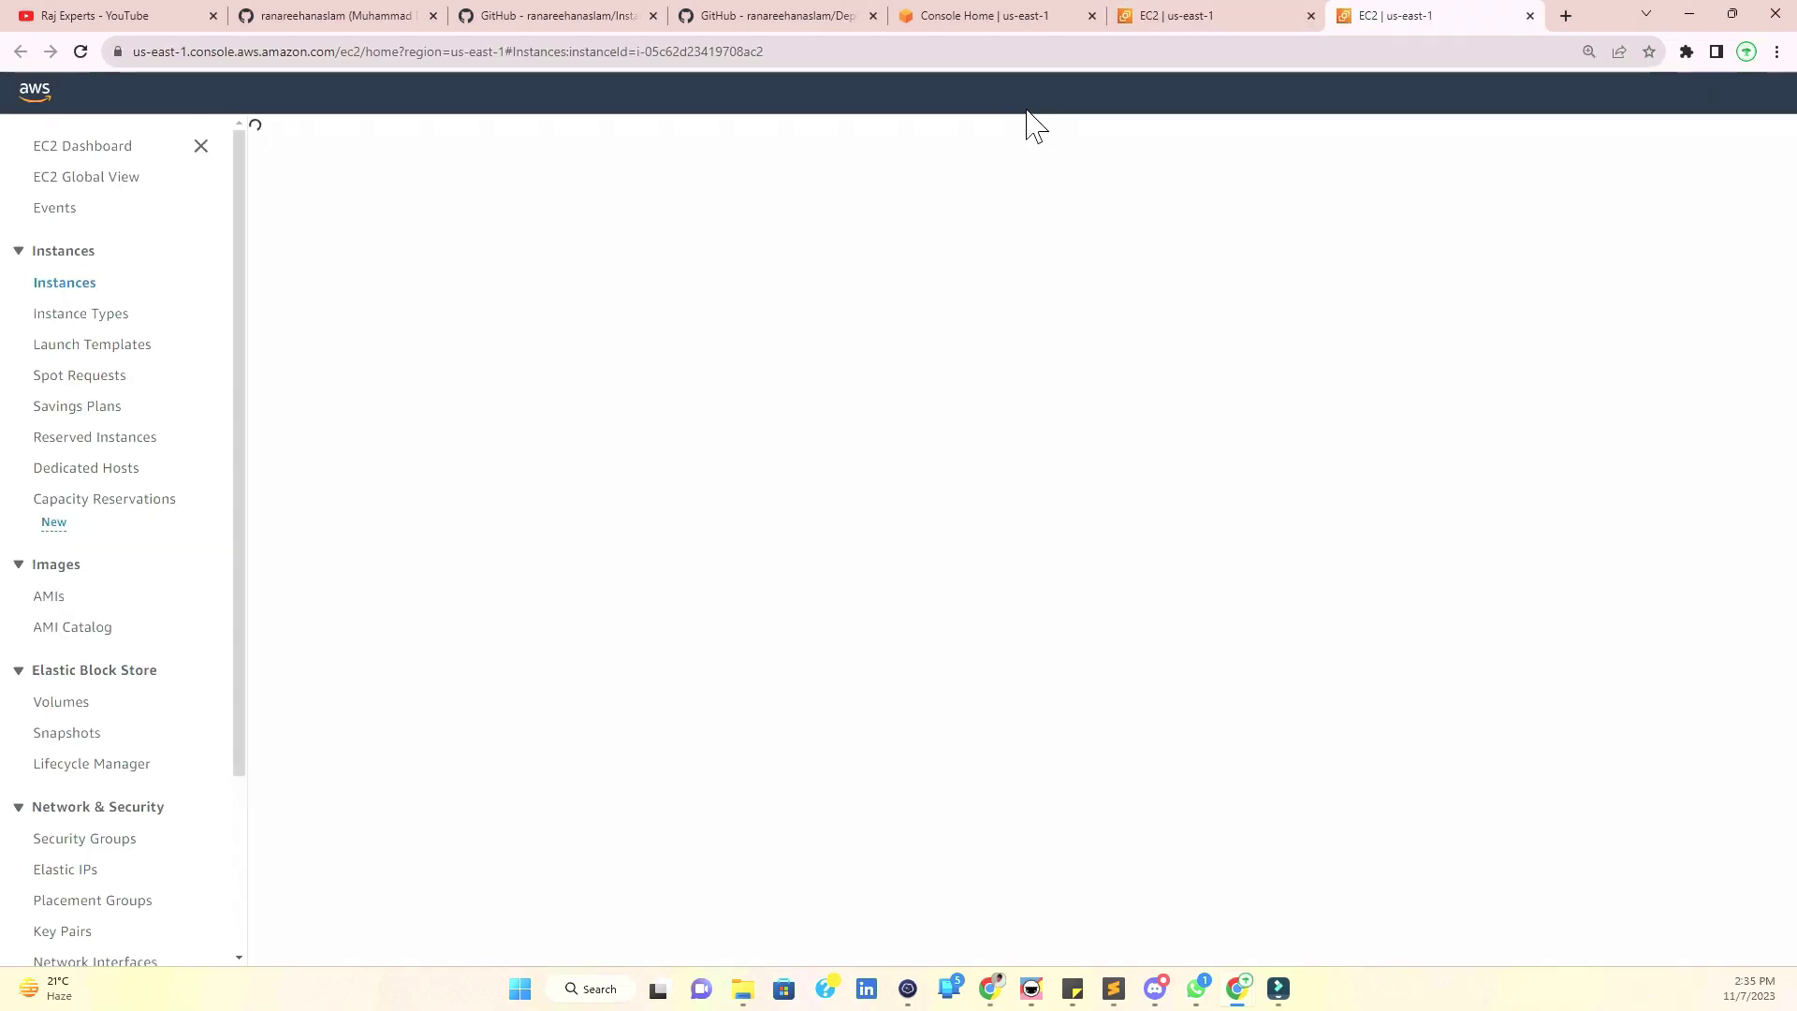
click(1310, 14)
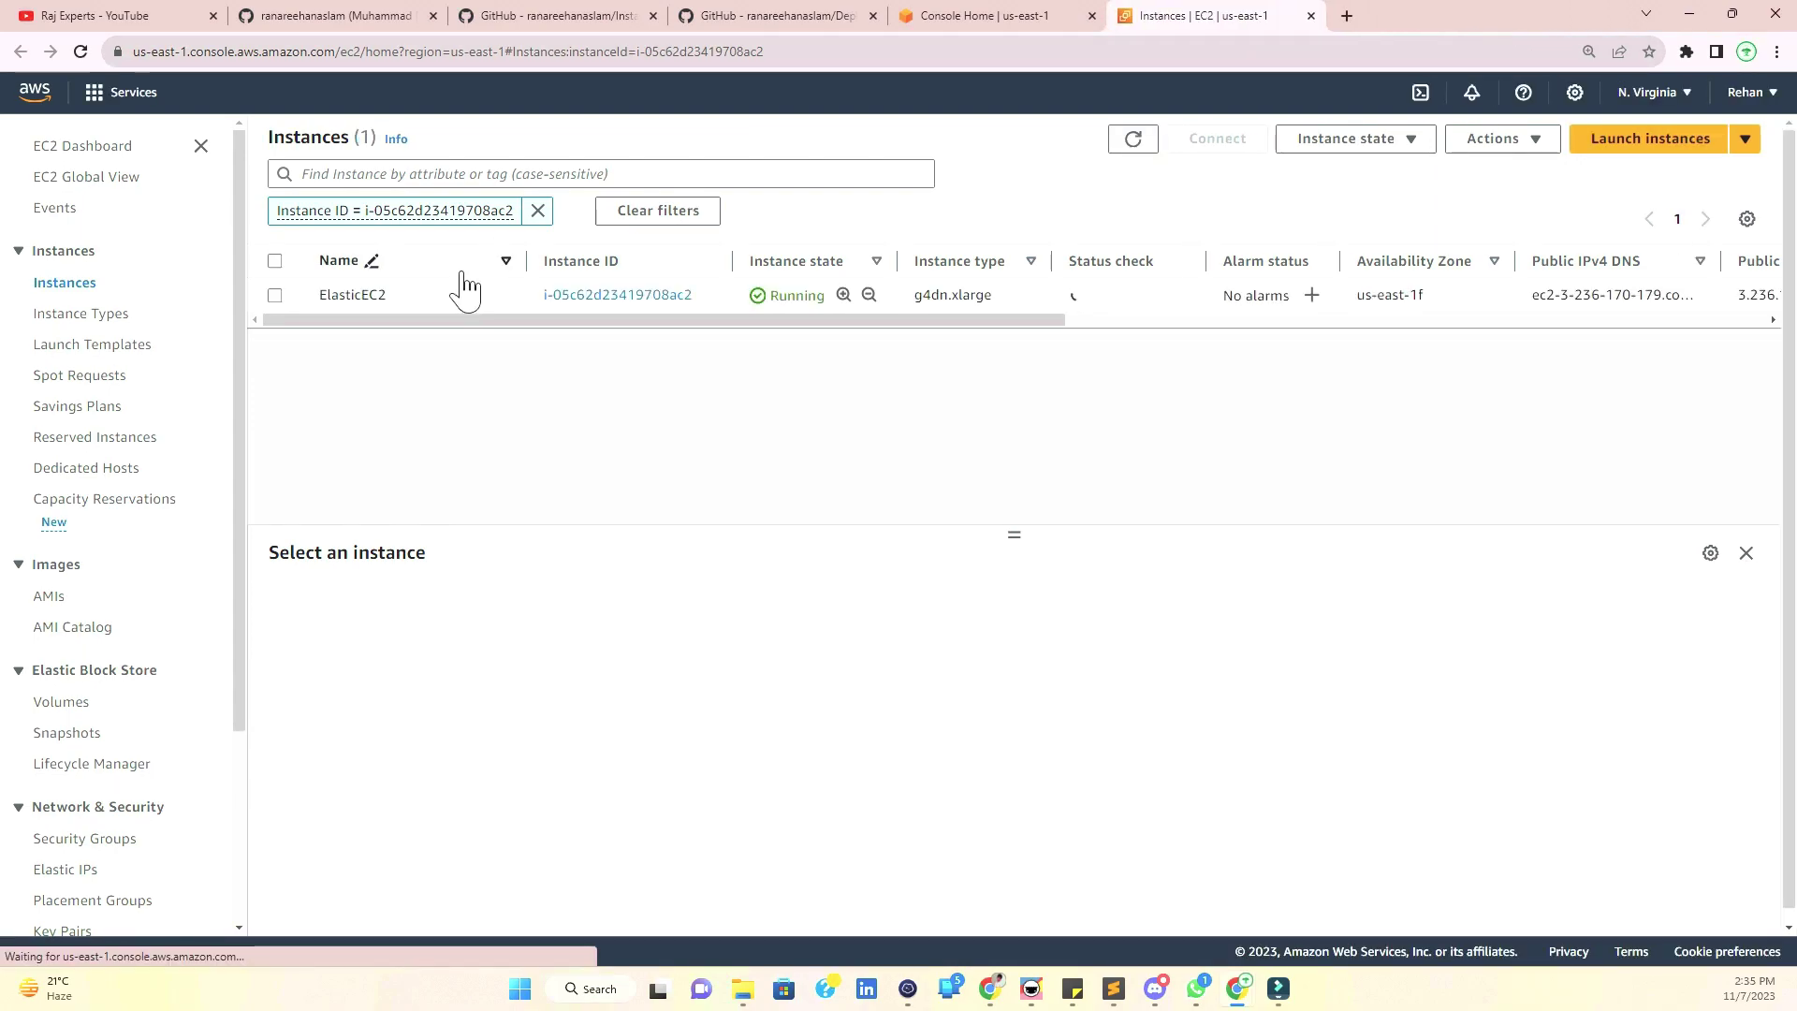
click(538, 211)
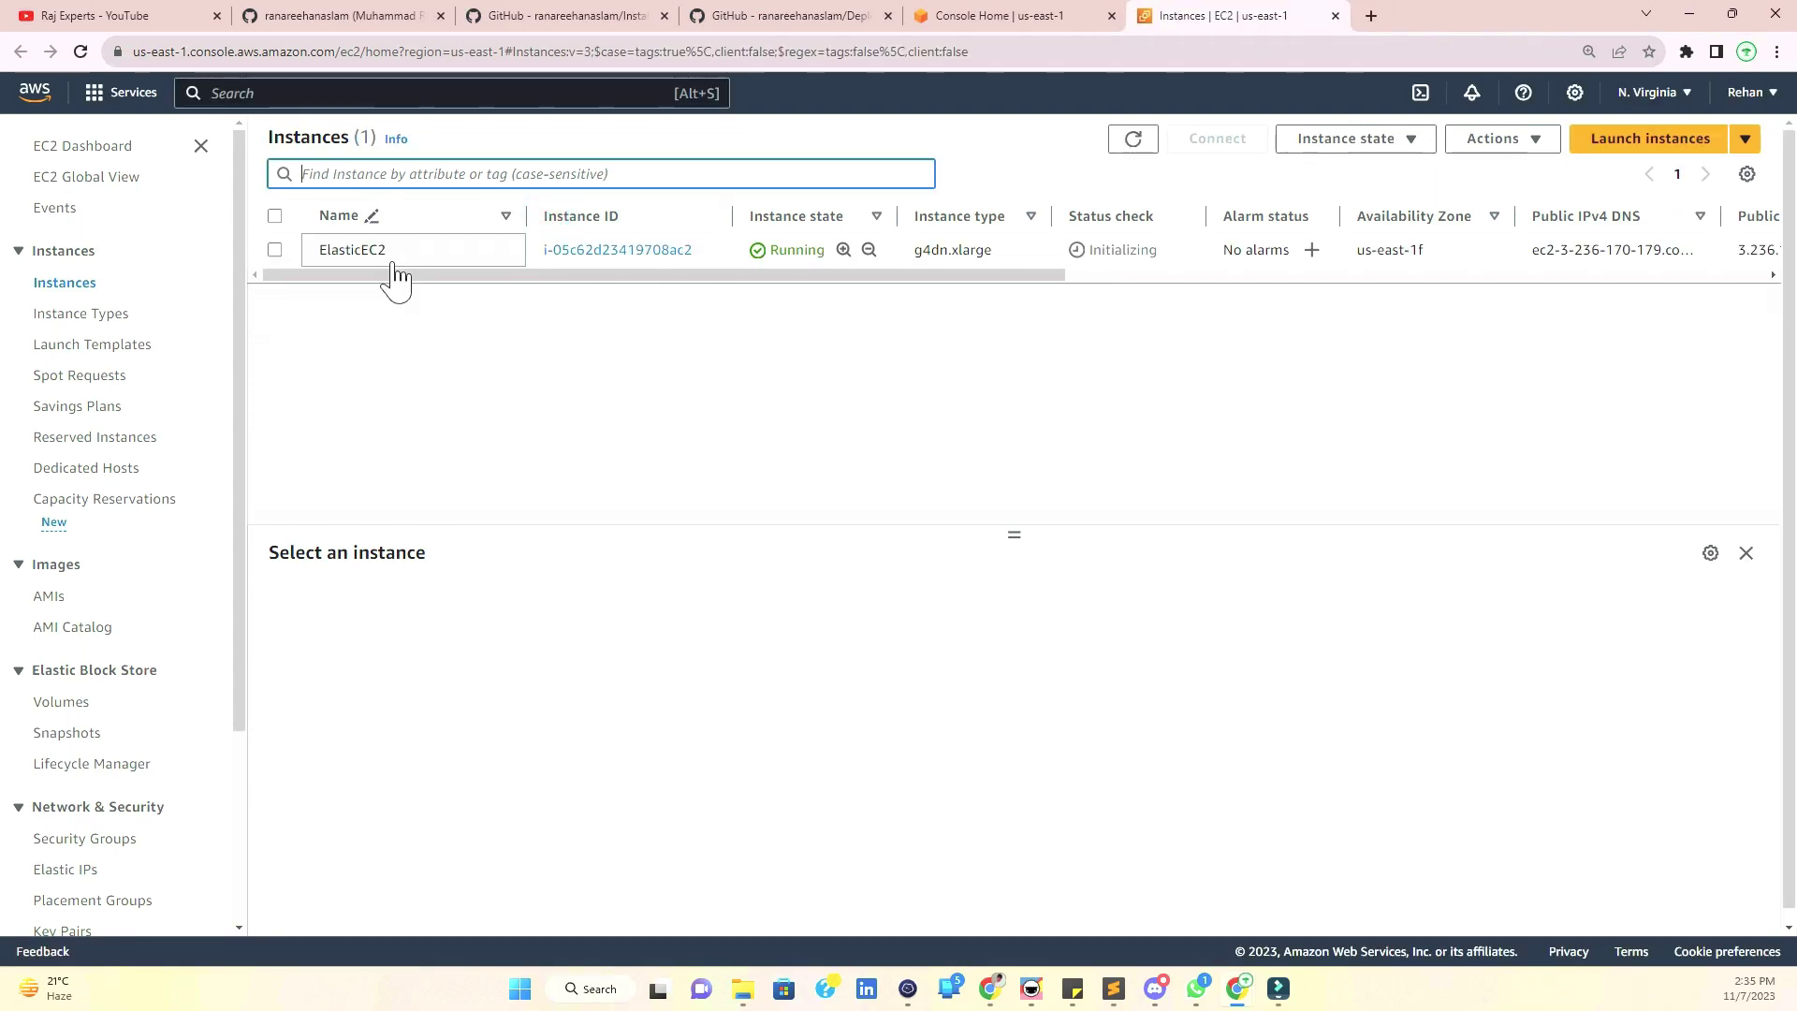
click(391, 253)
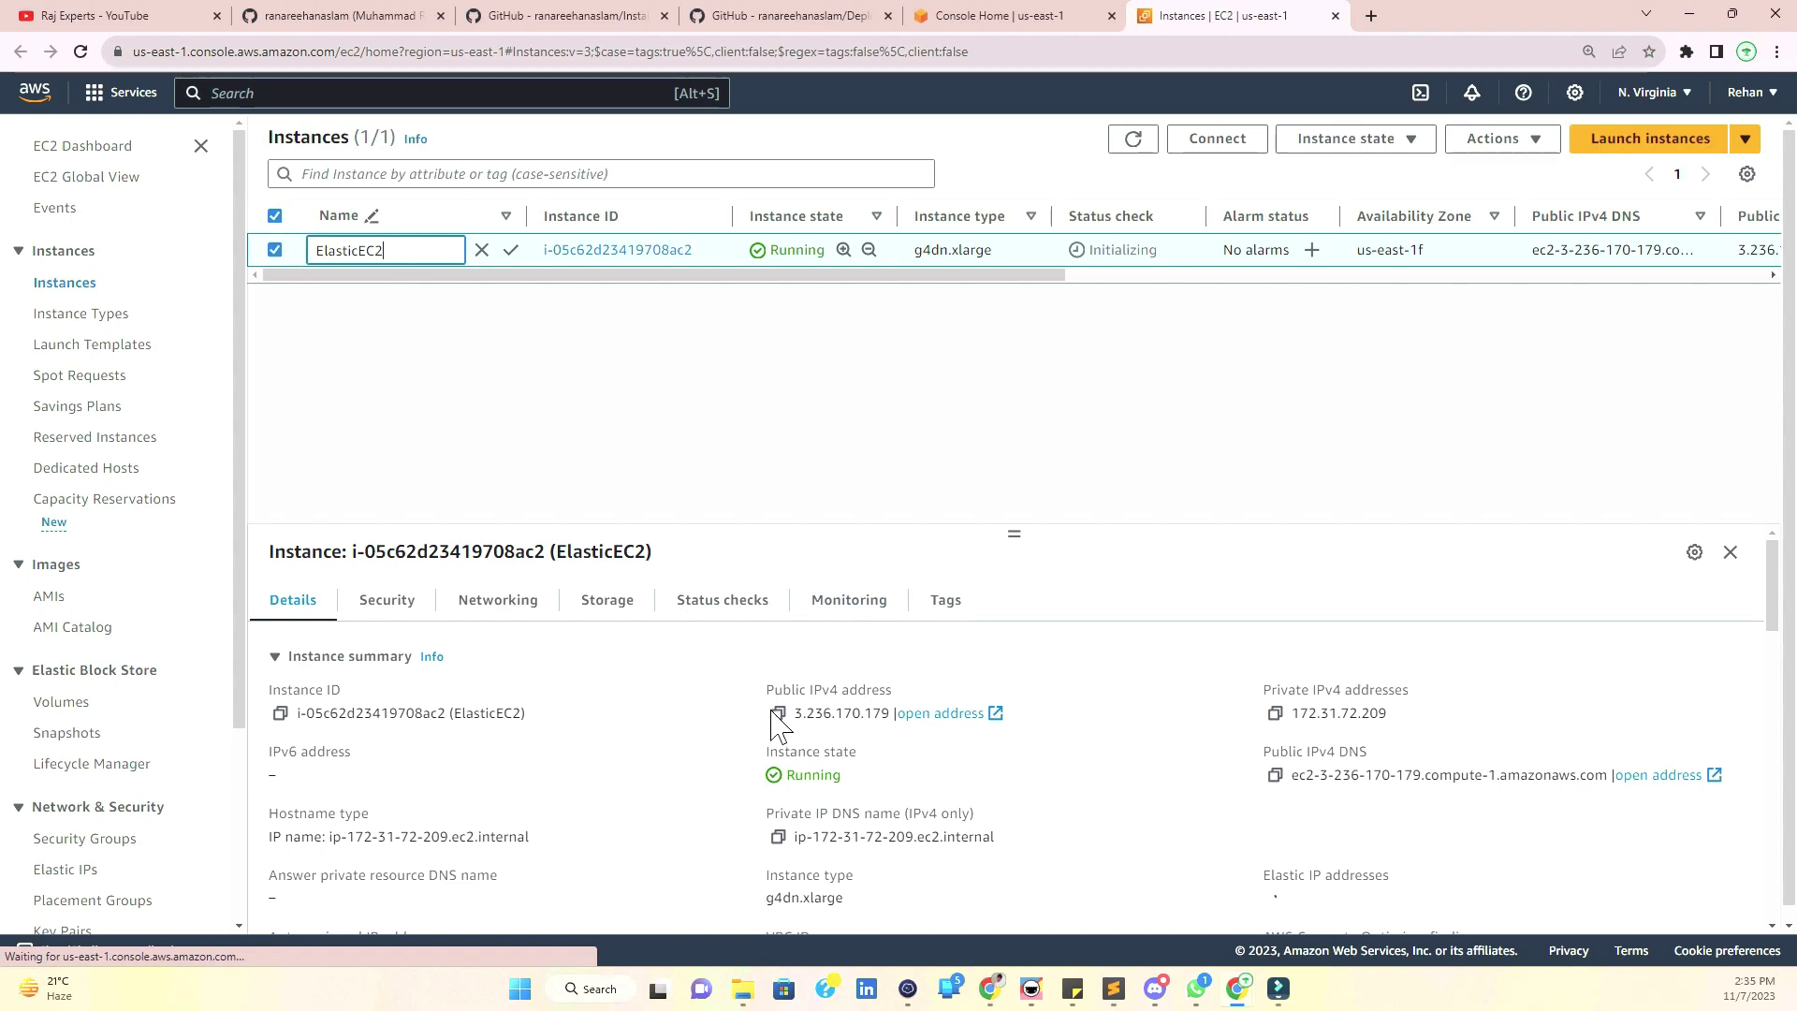
click(778, 713)
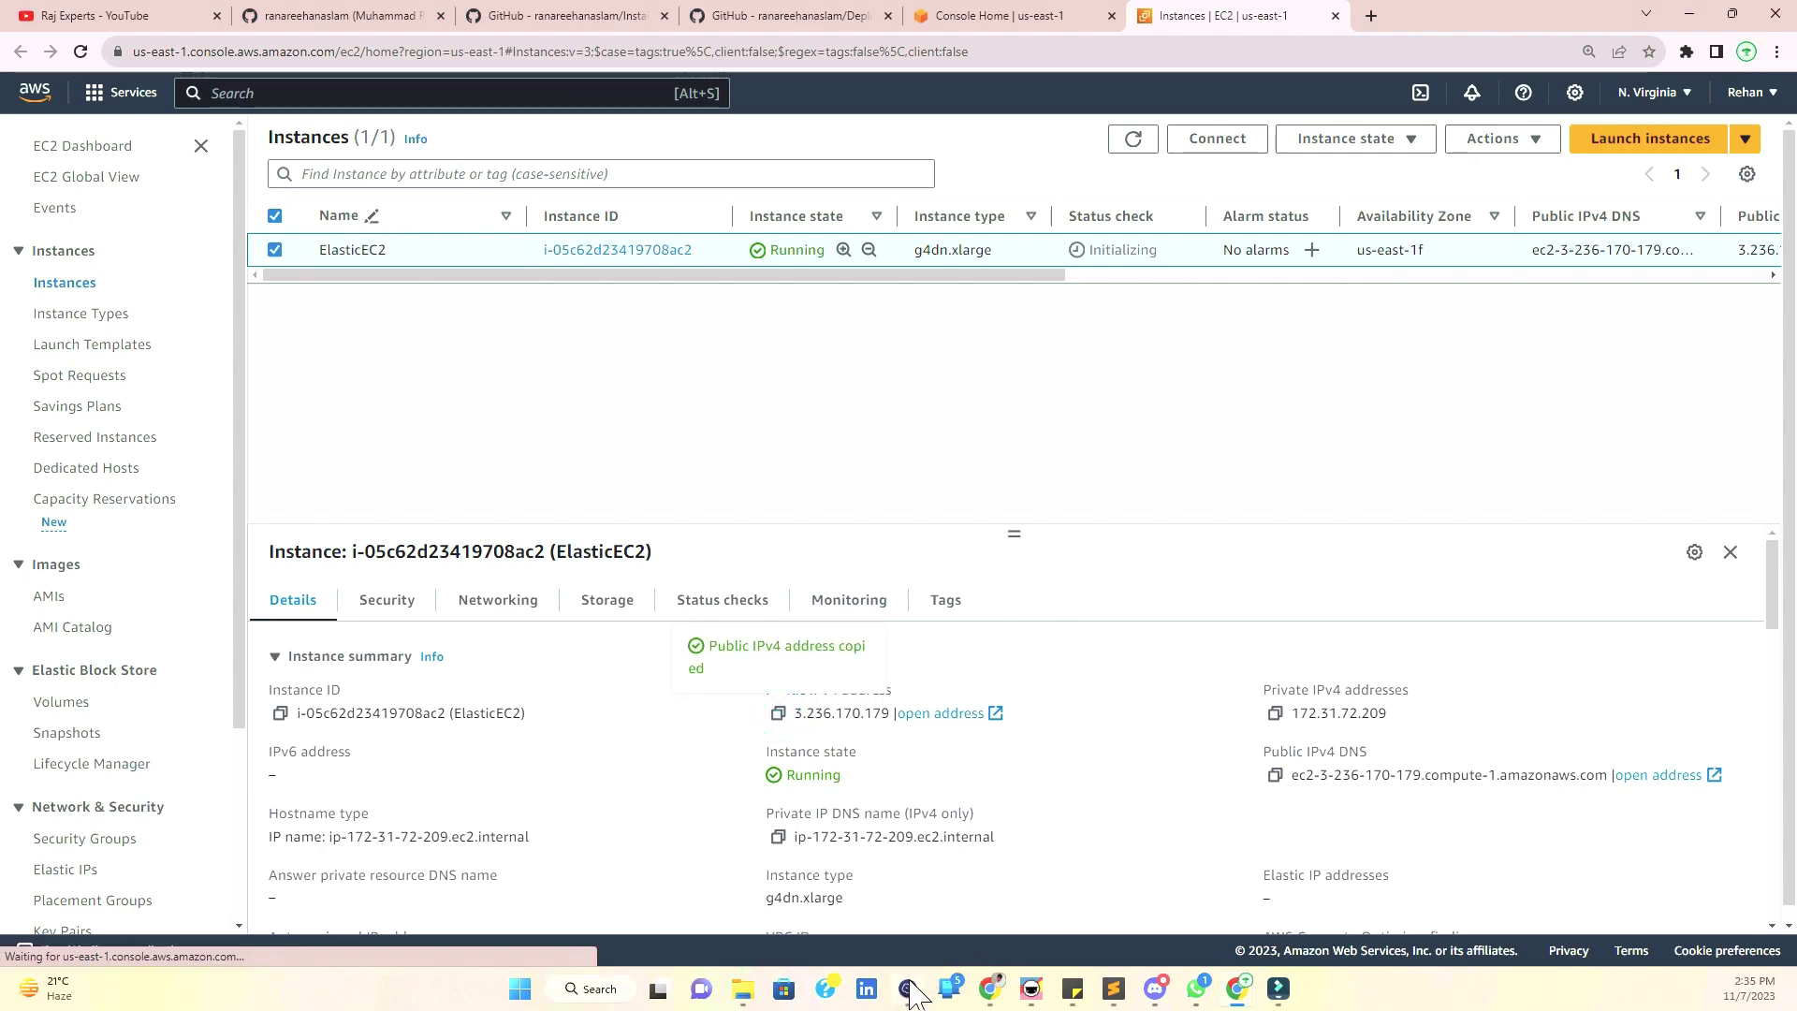
- Open the connection options for ElasticEC2 and set the EC2 Instance Connect user name to ec2-user
right_click(722, 251)
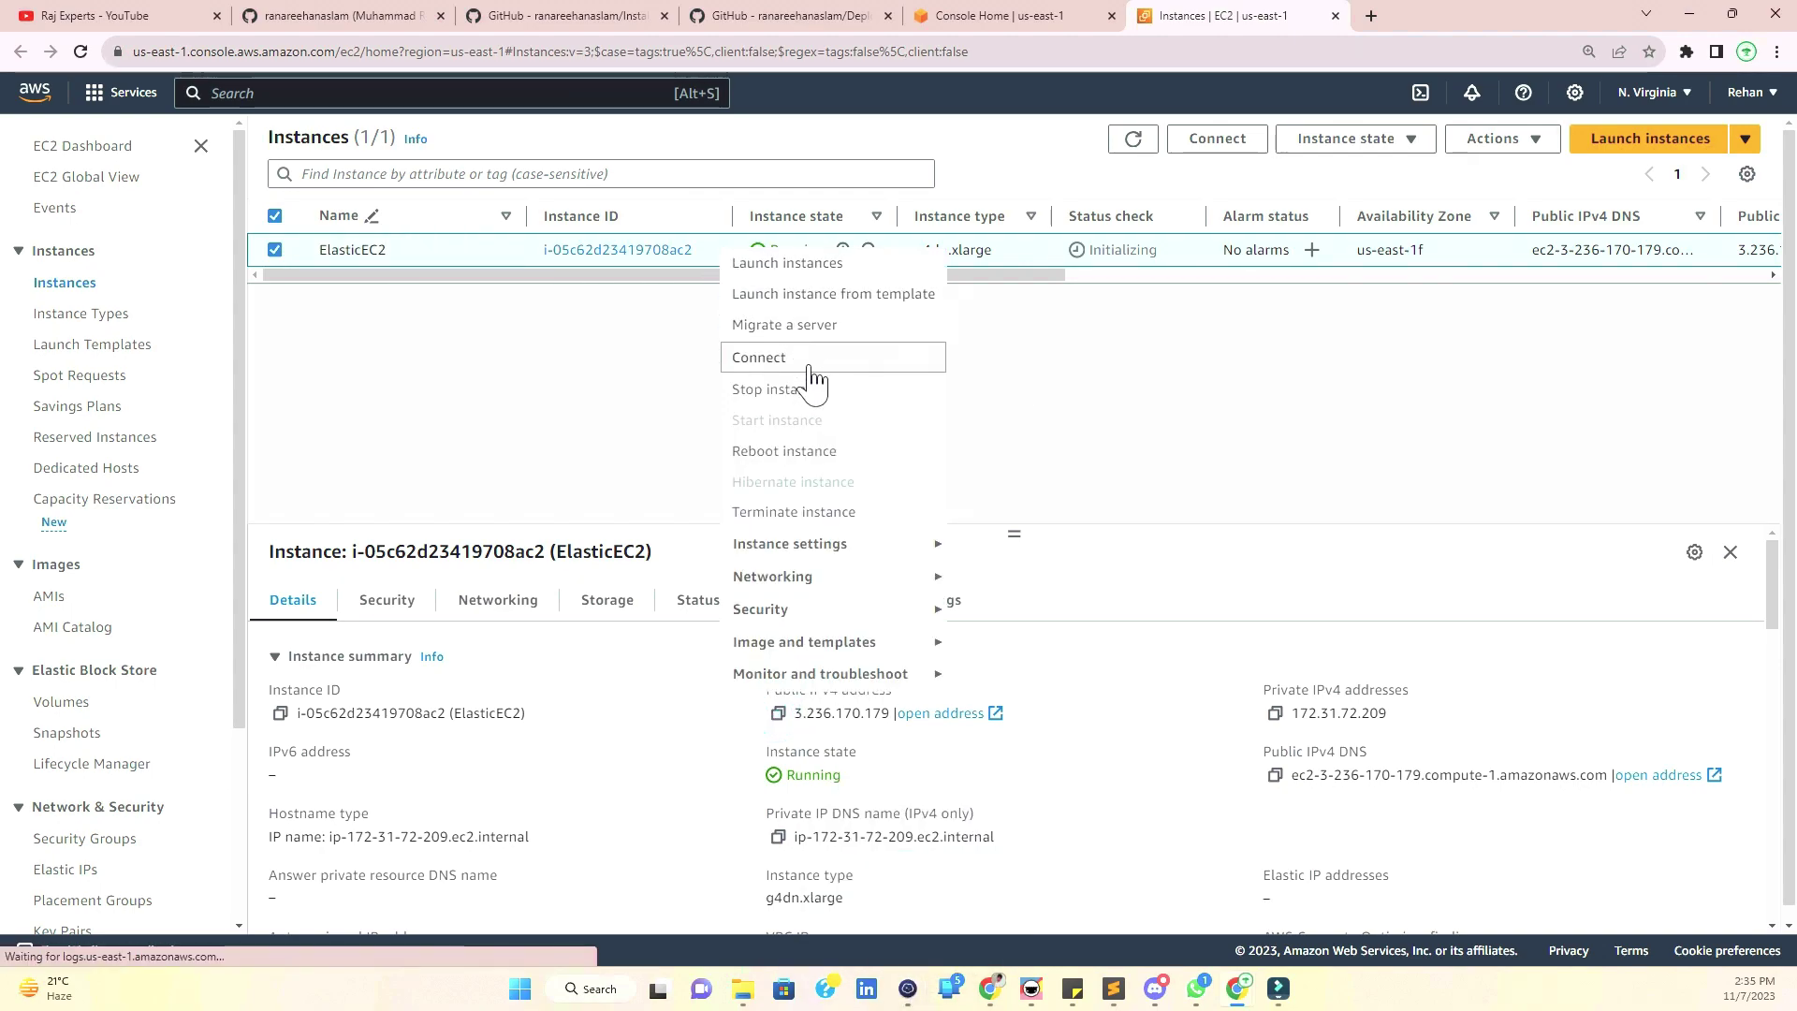
click(808, 357)
double_click(311, 646)
key(BackSpace)
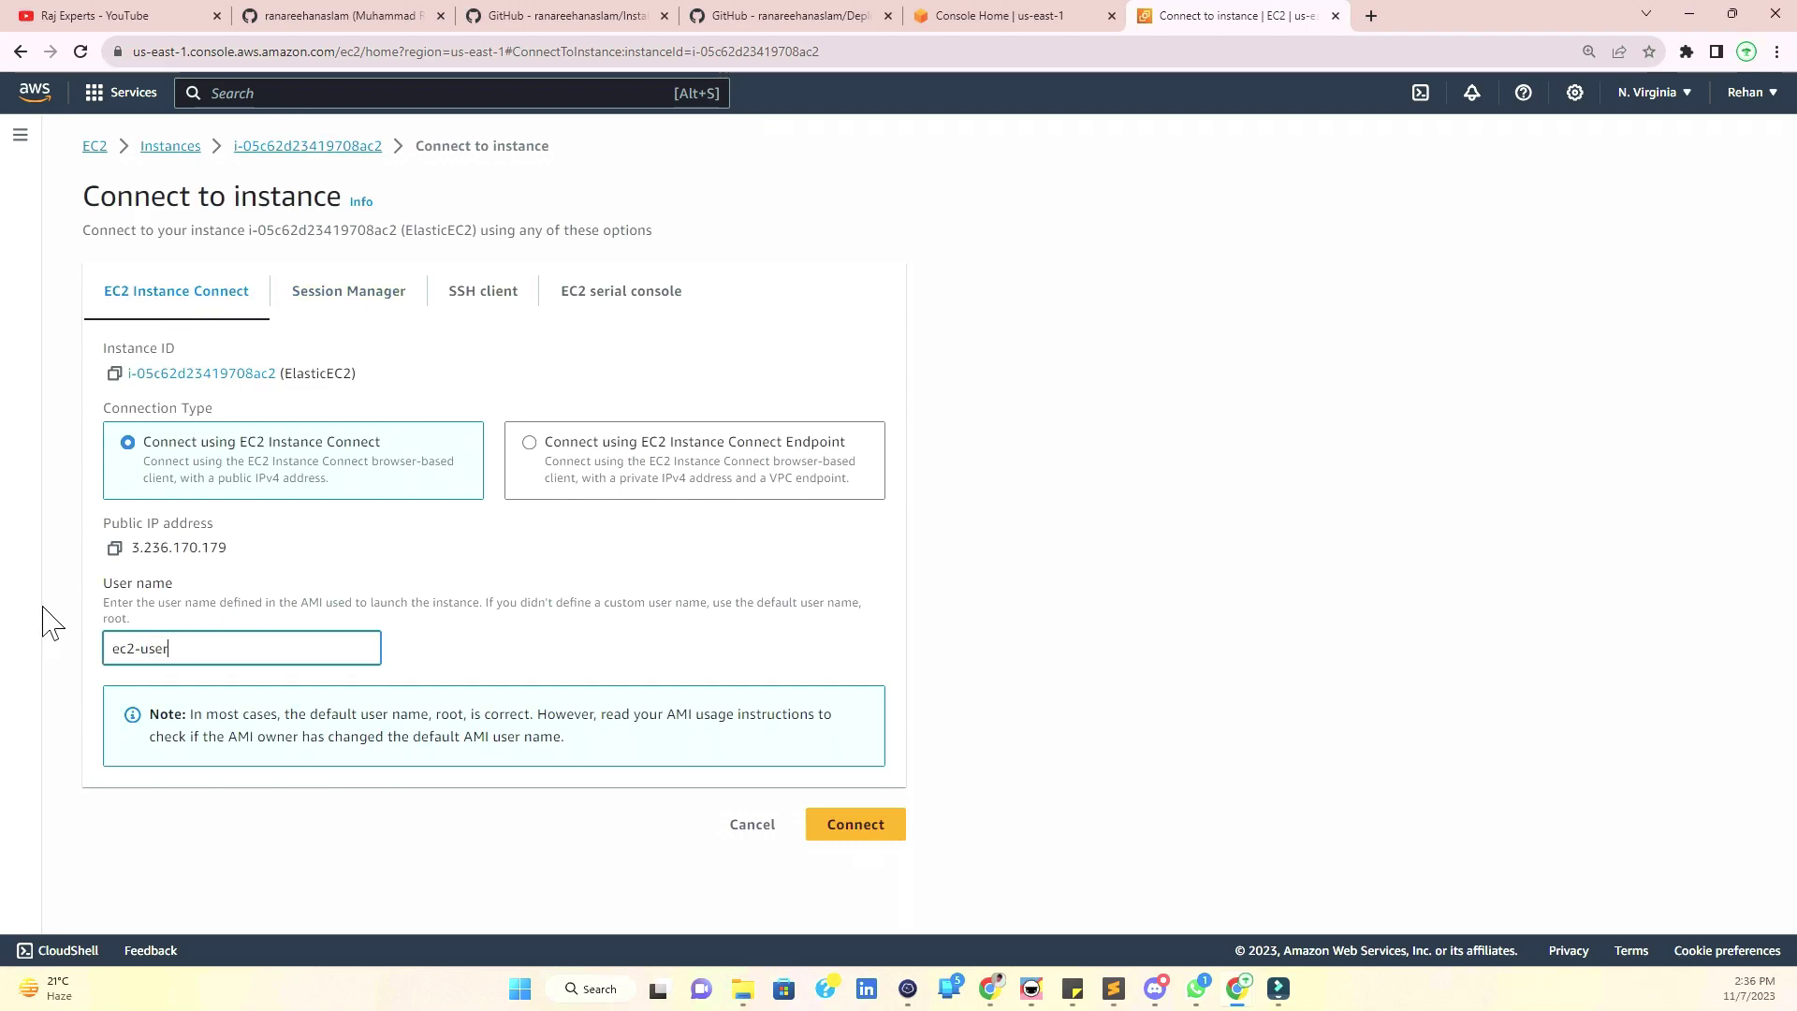
- Switch to the SSH client, set the Amazon host's address to 3.236.170.179 and connect to it
click(907, 989)
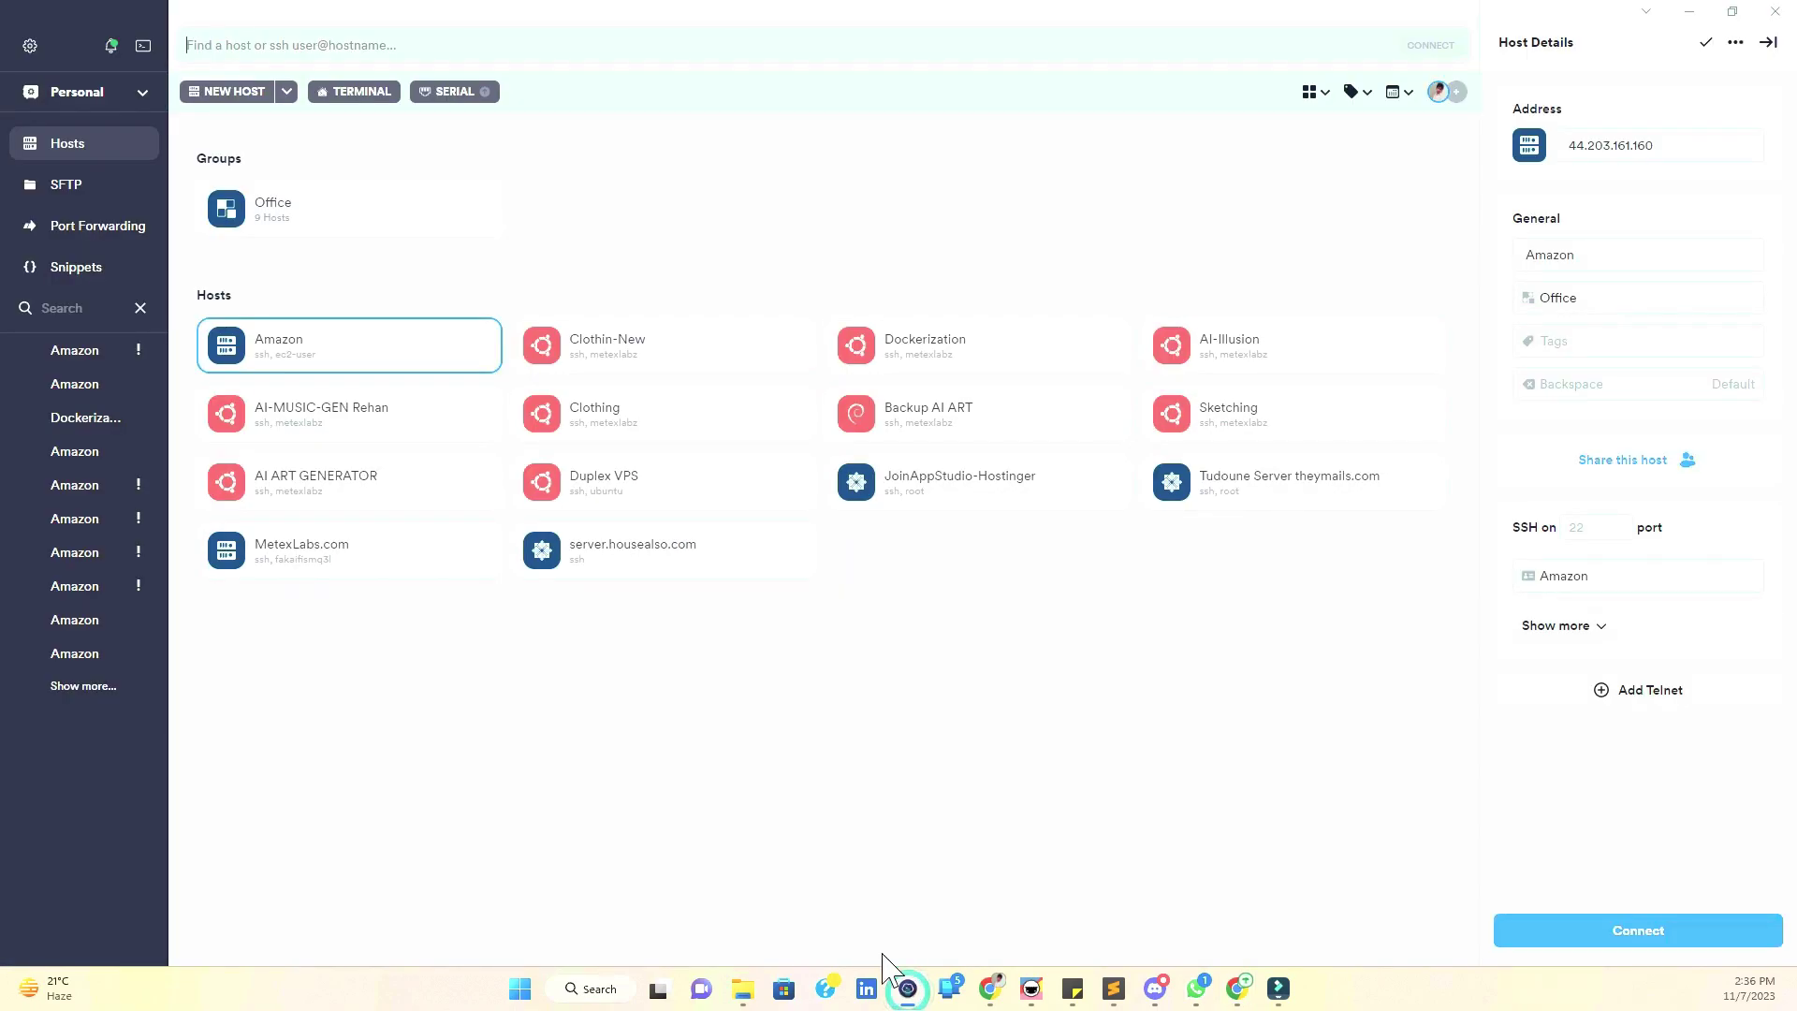
click(1638, 147)
key(ctrl+a)
key(ctrl+v)
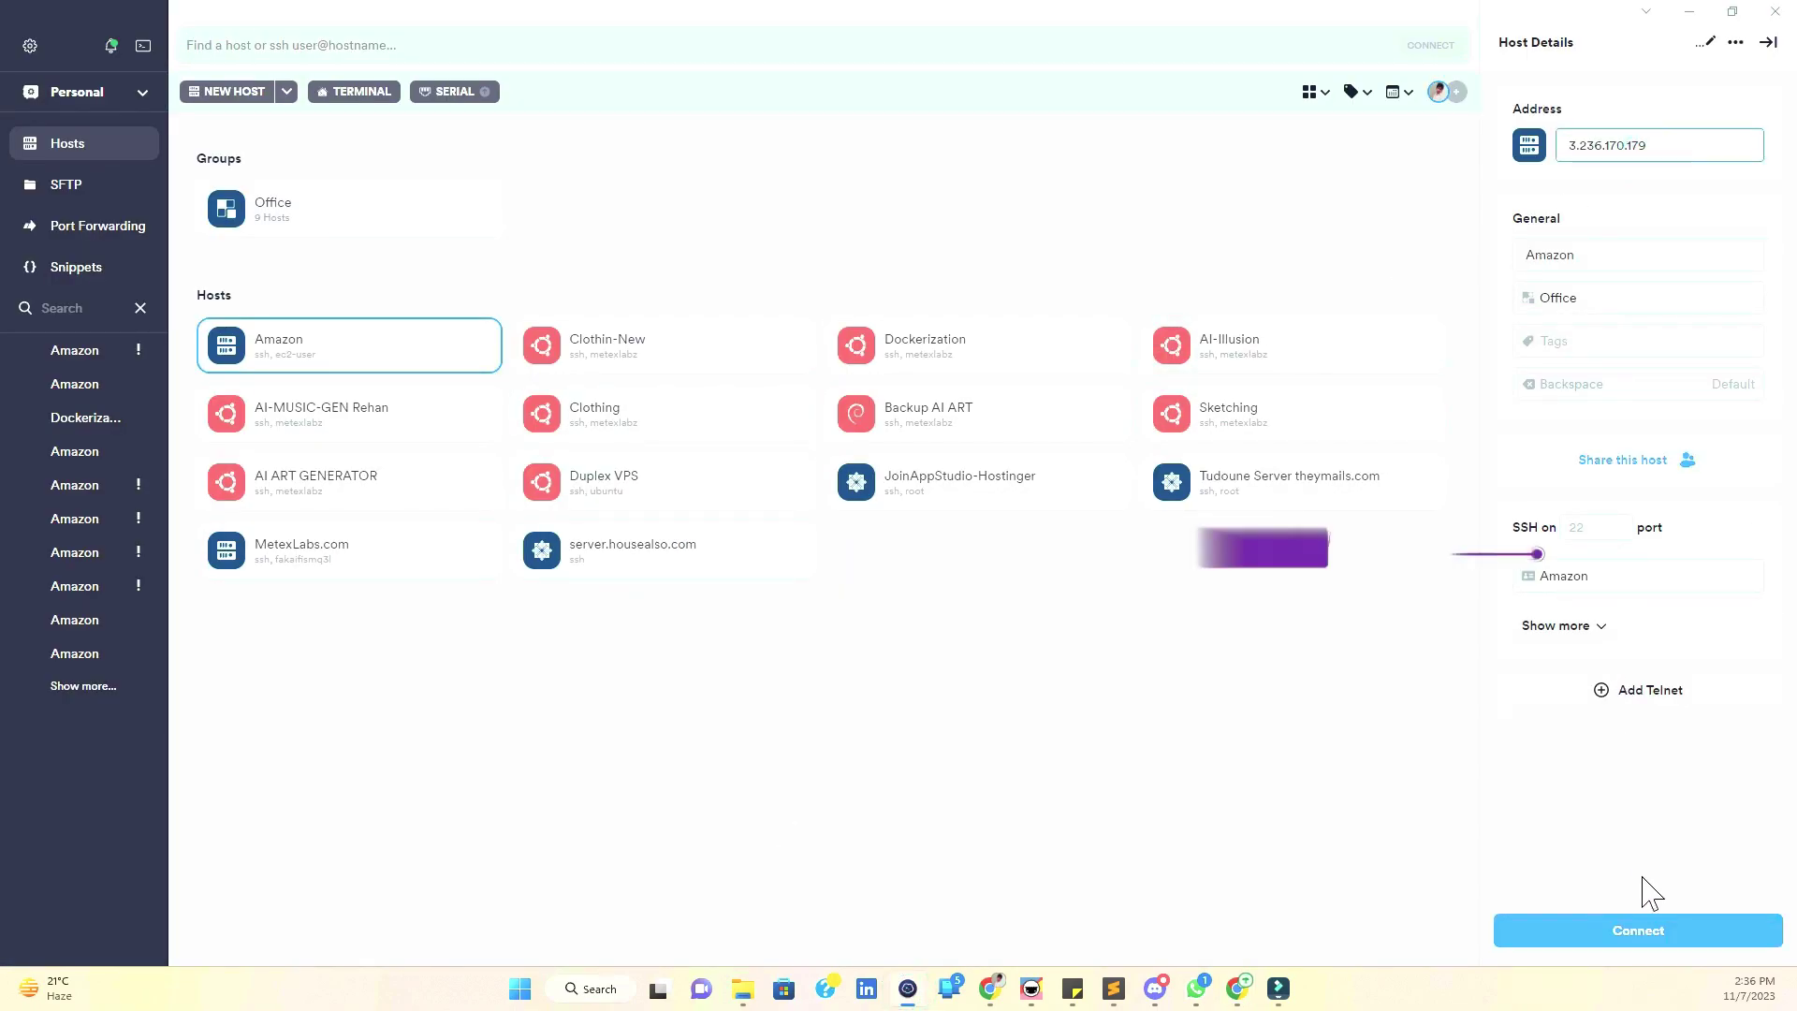
click(1649, 930)
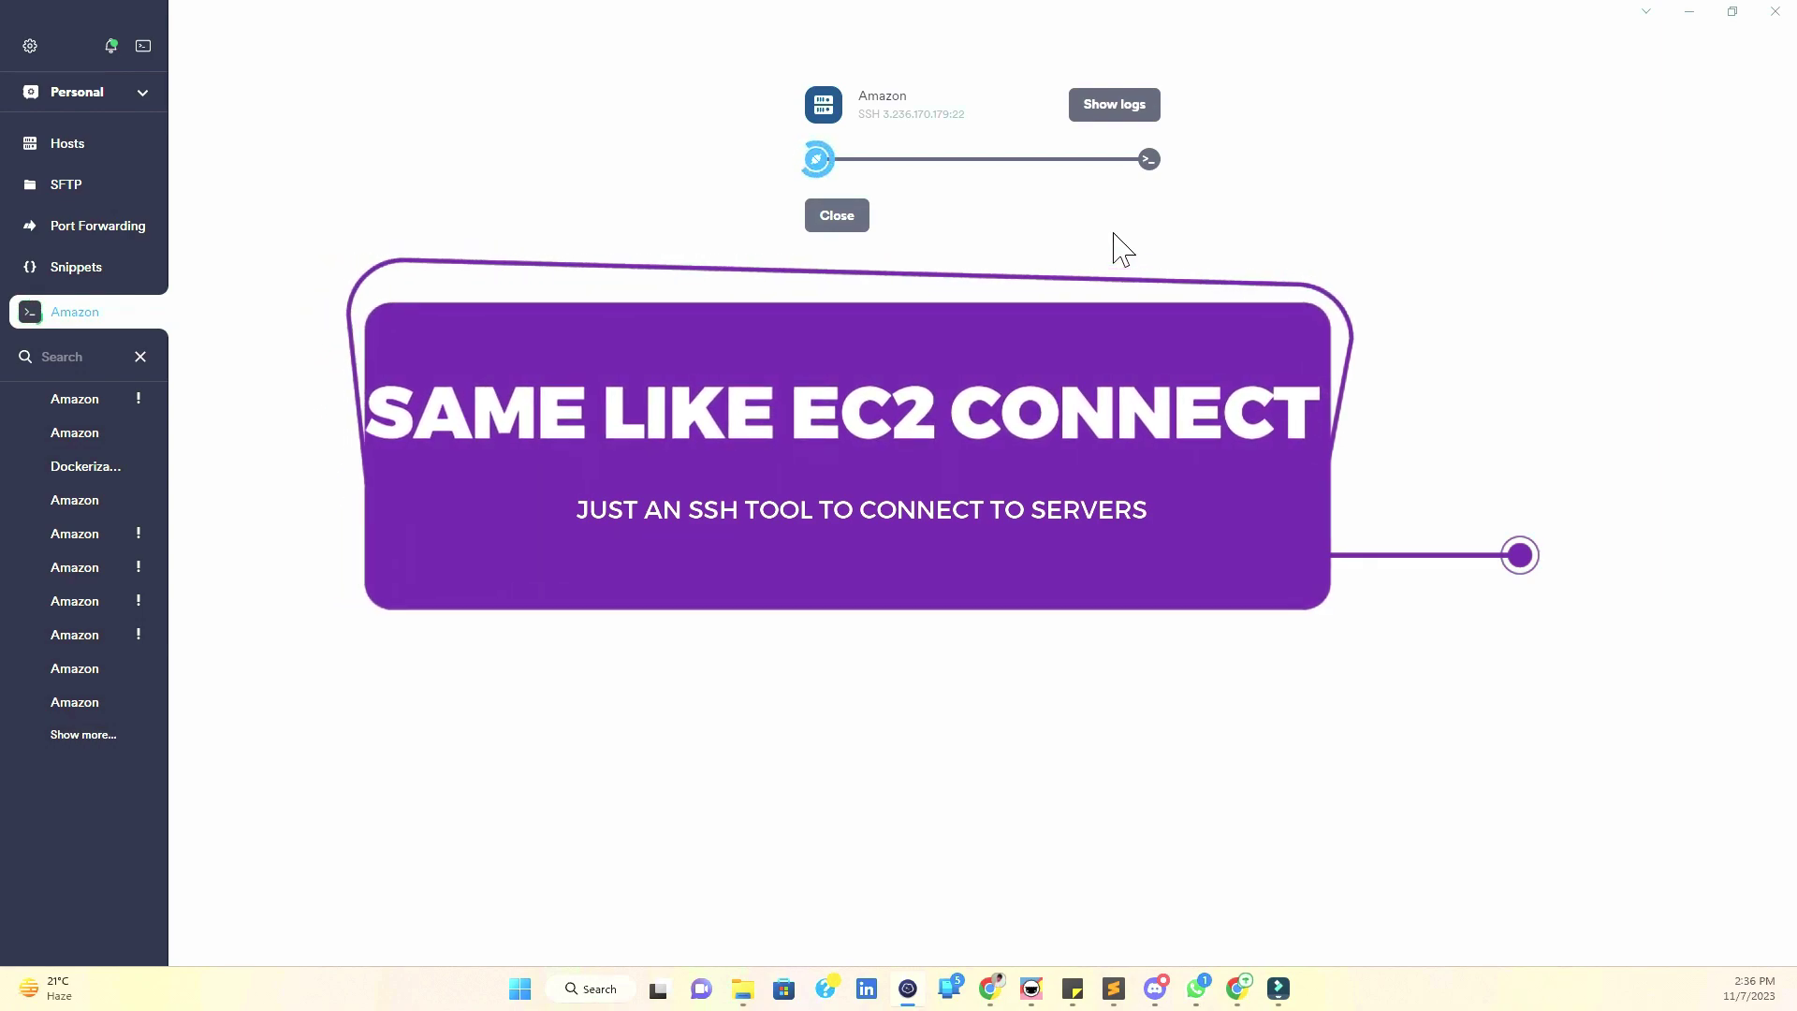
click(1093, 405)
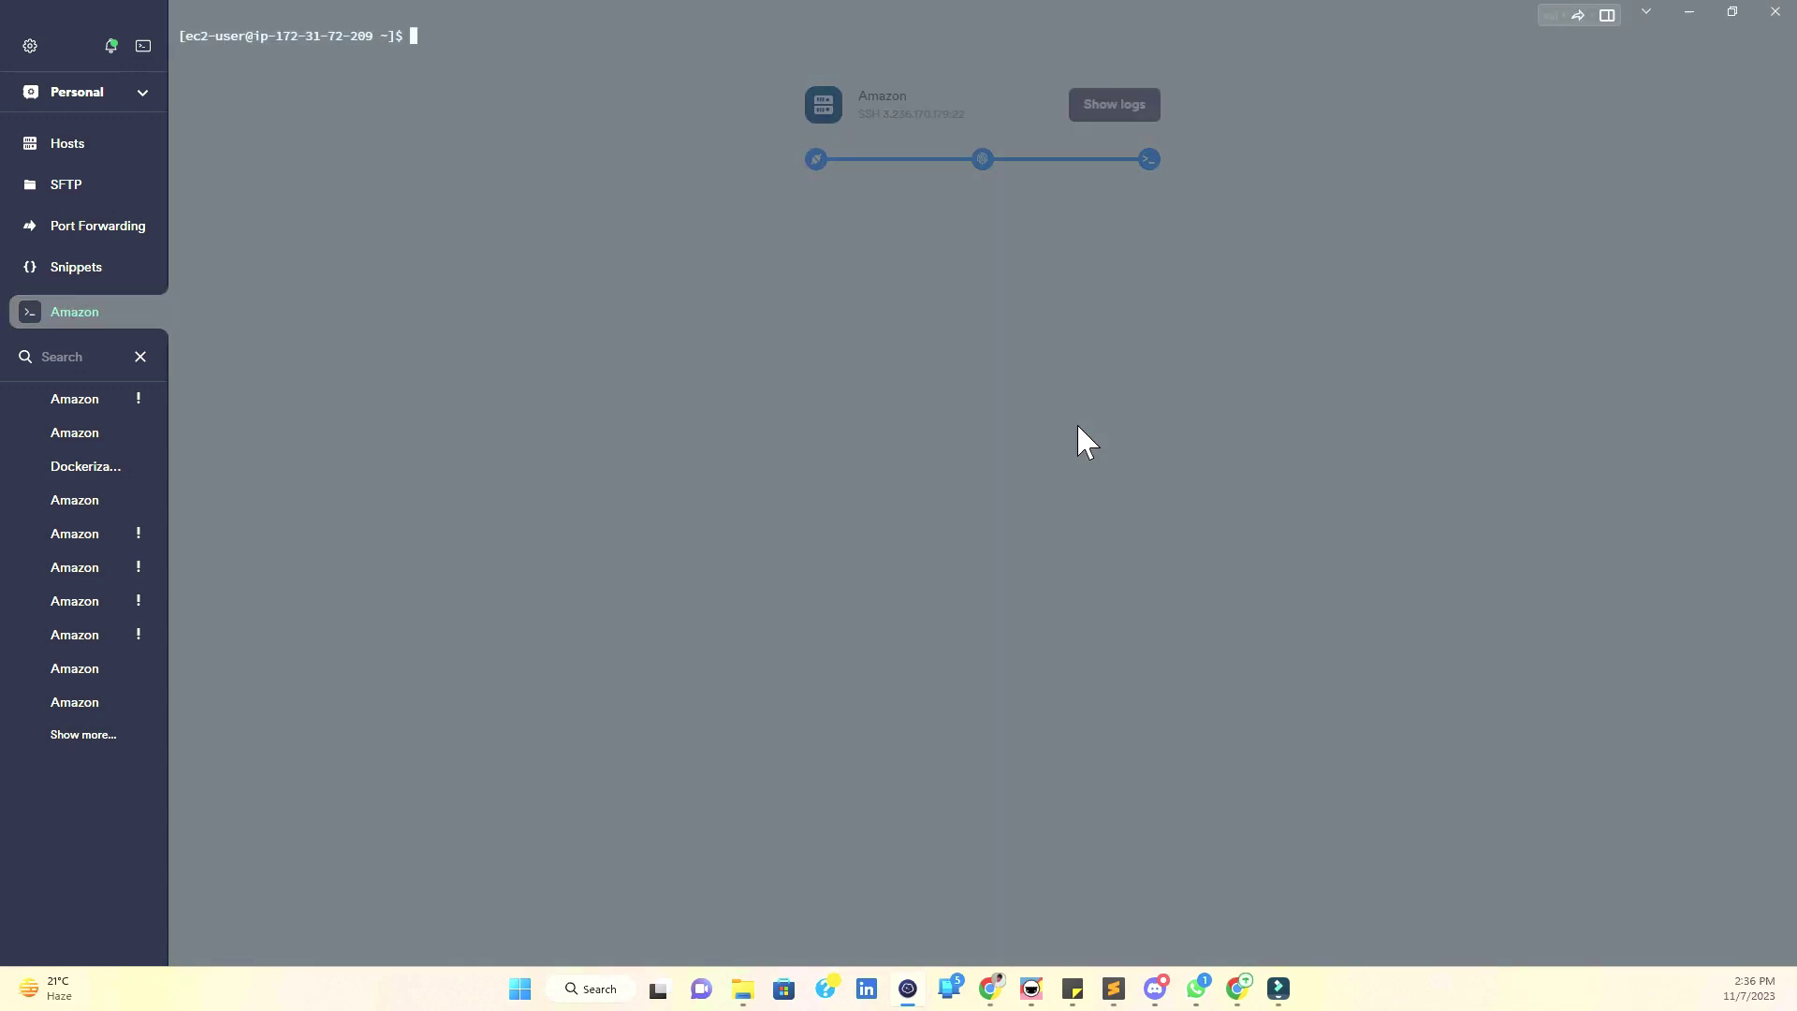
click(1046, 416)
- Switch to the browser and open the GPU deployment README at the Install CUDA Drivers commands
key(alt+Tab)
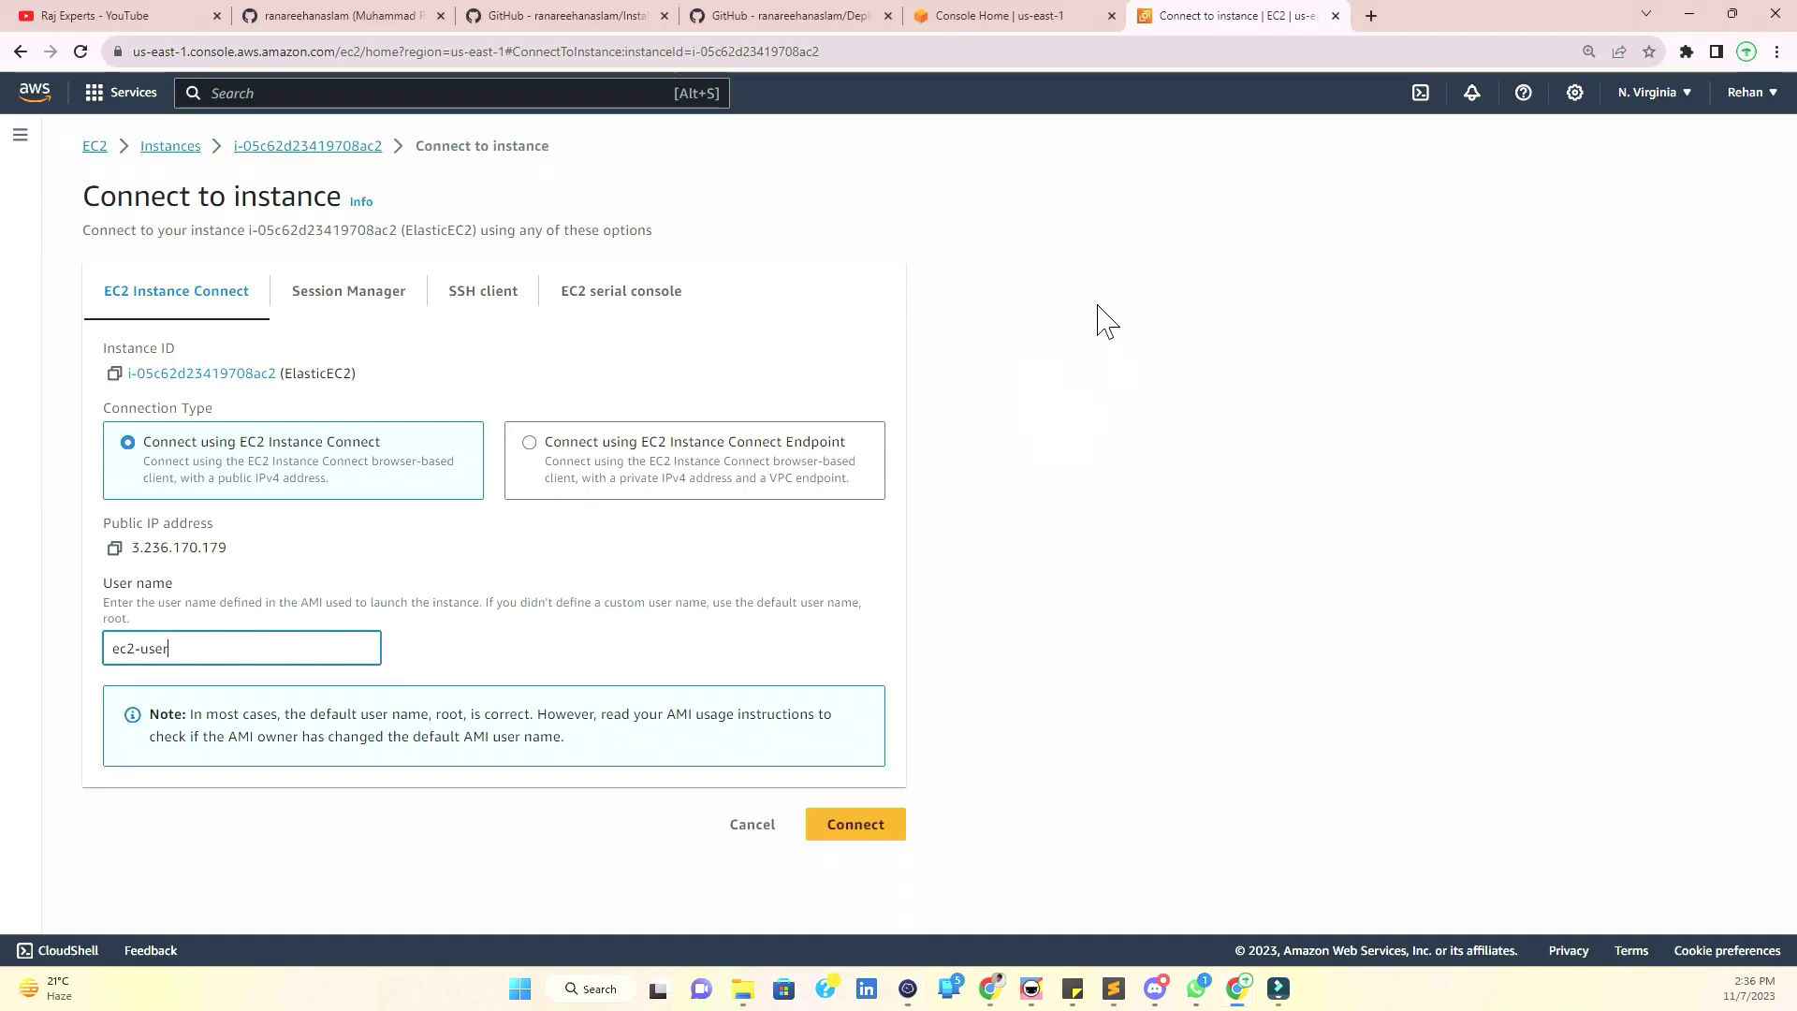
click(637, 16)
click(721, 16)
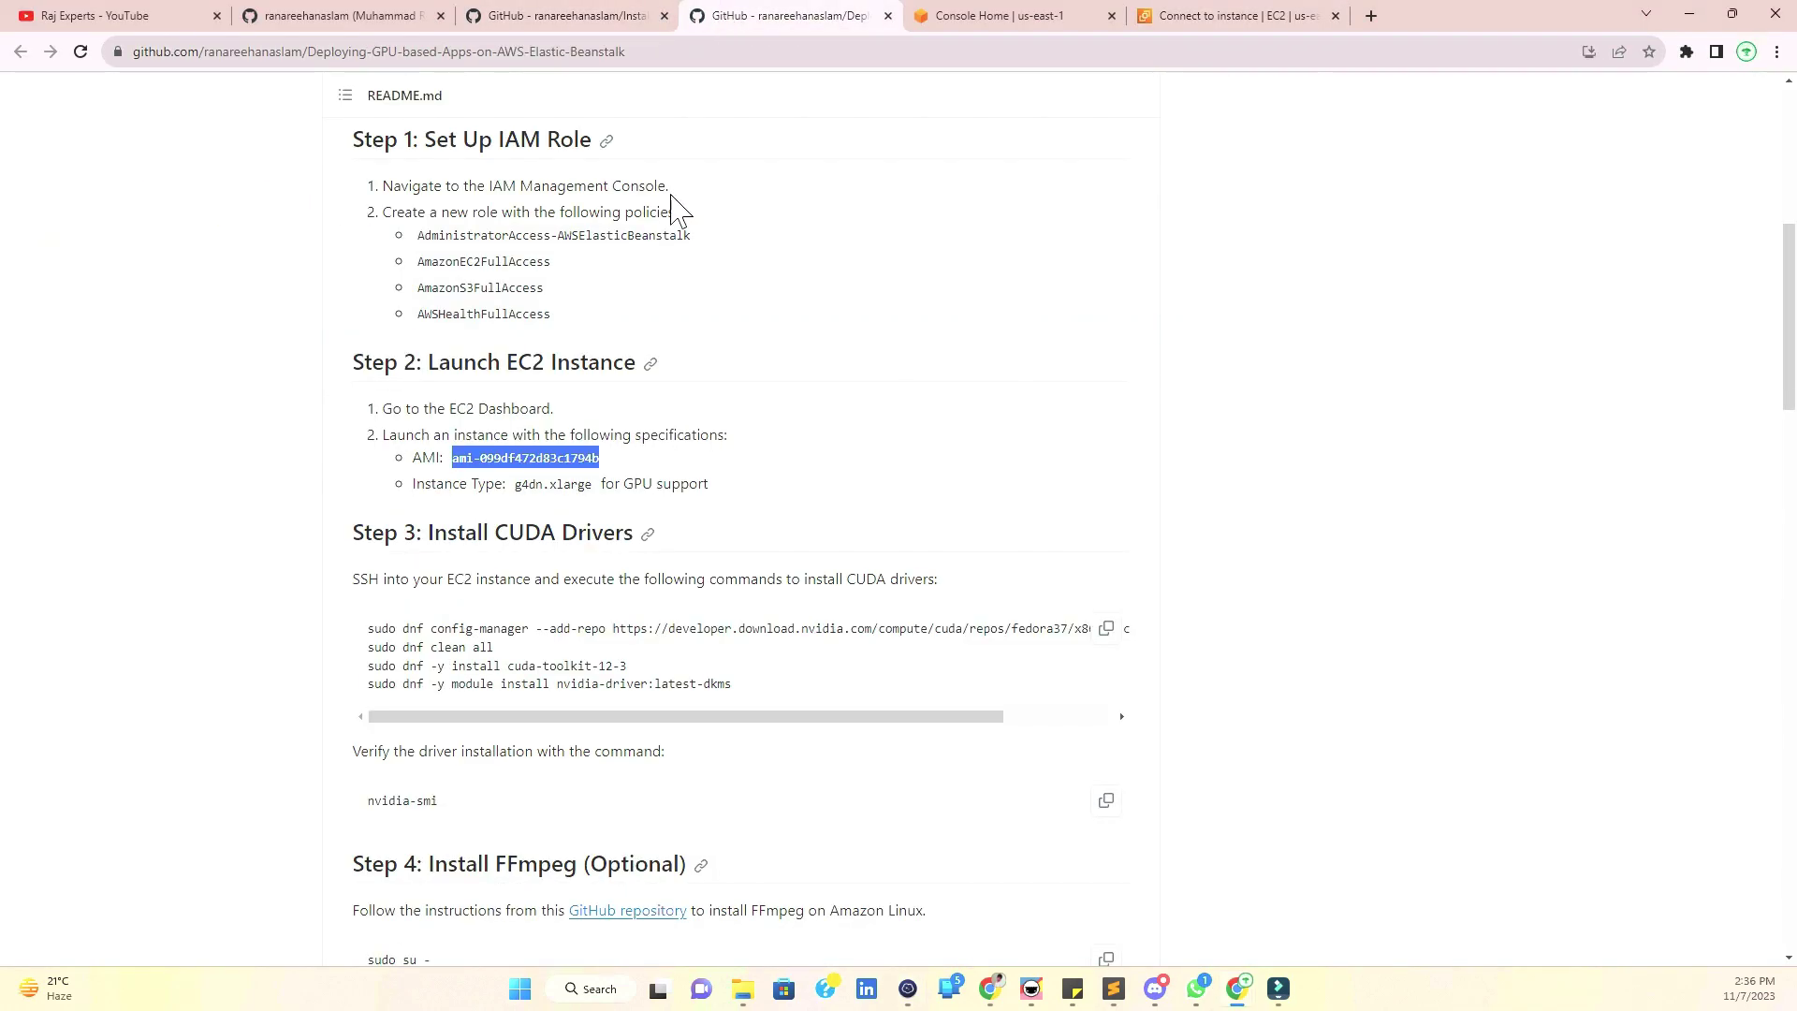
scroll(674, 209, down, 1)
drag(367, 535, 491, 538)
- In the SSH session, change to the /tmp directory and switch to the root user with sudo su -
key(alt+Tab)
text(cd /tm)
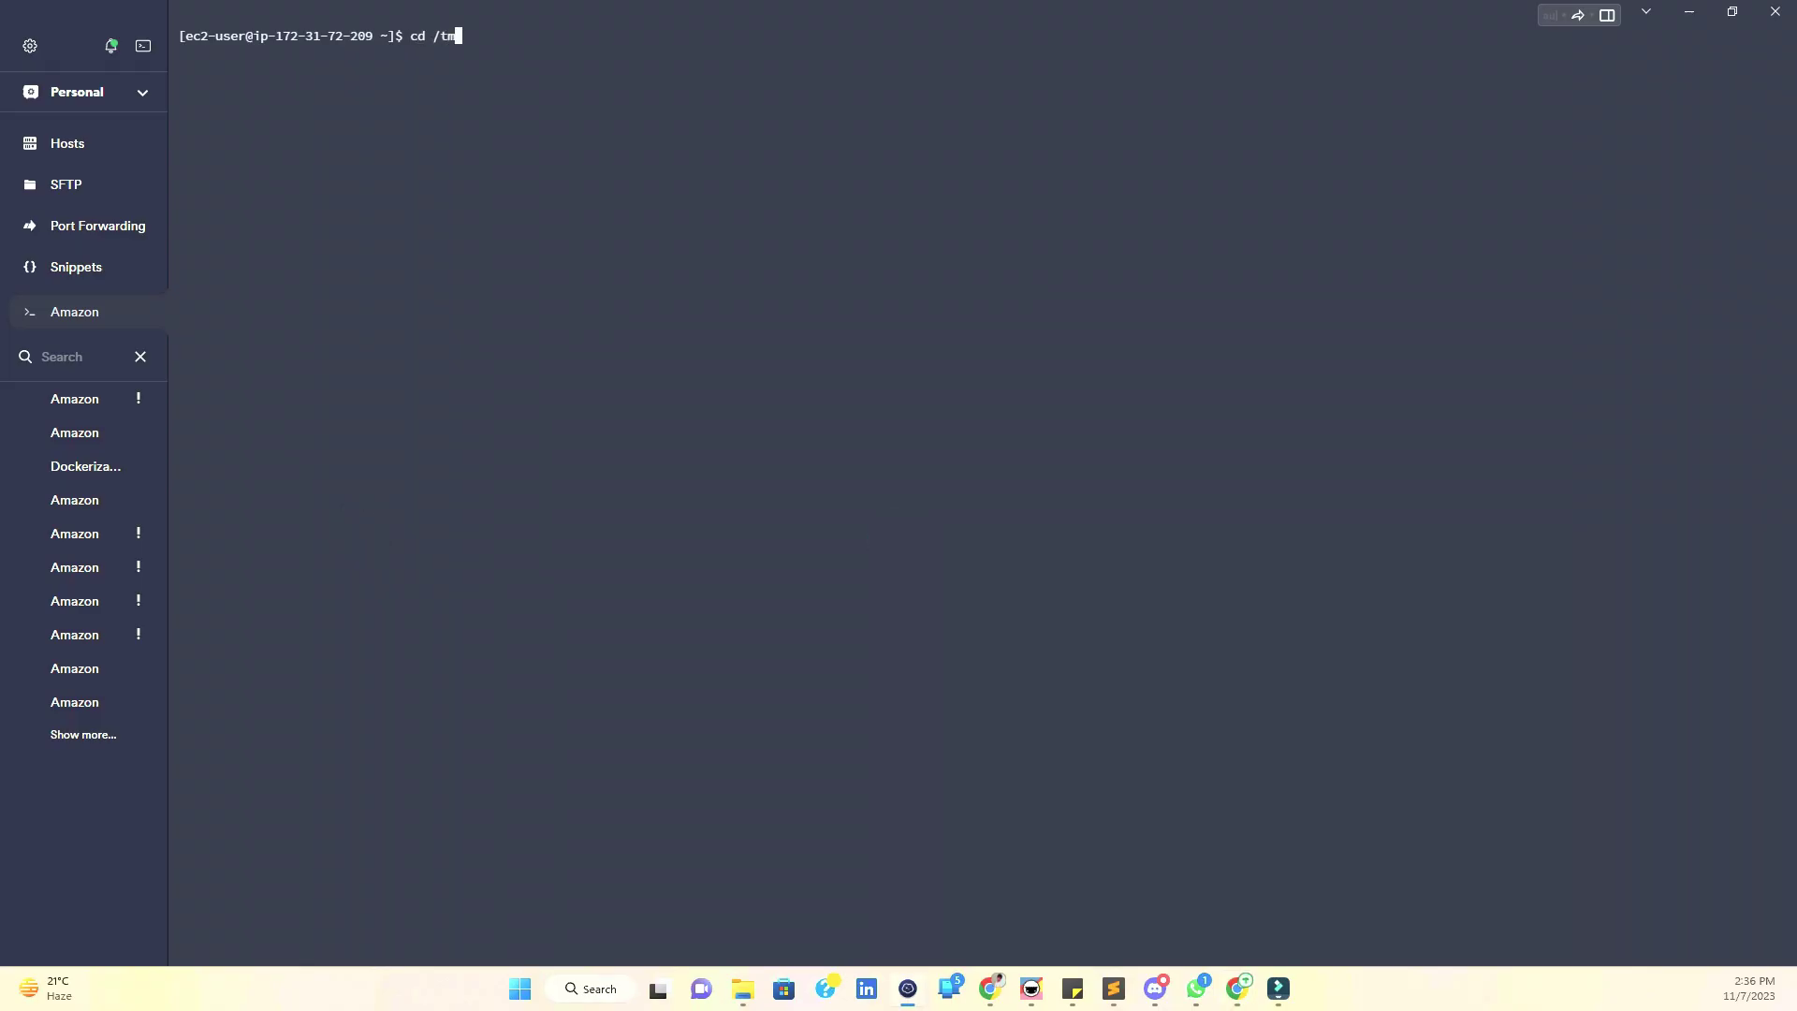
text(p)
key(Return)
text(sudo su 0)
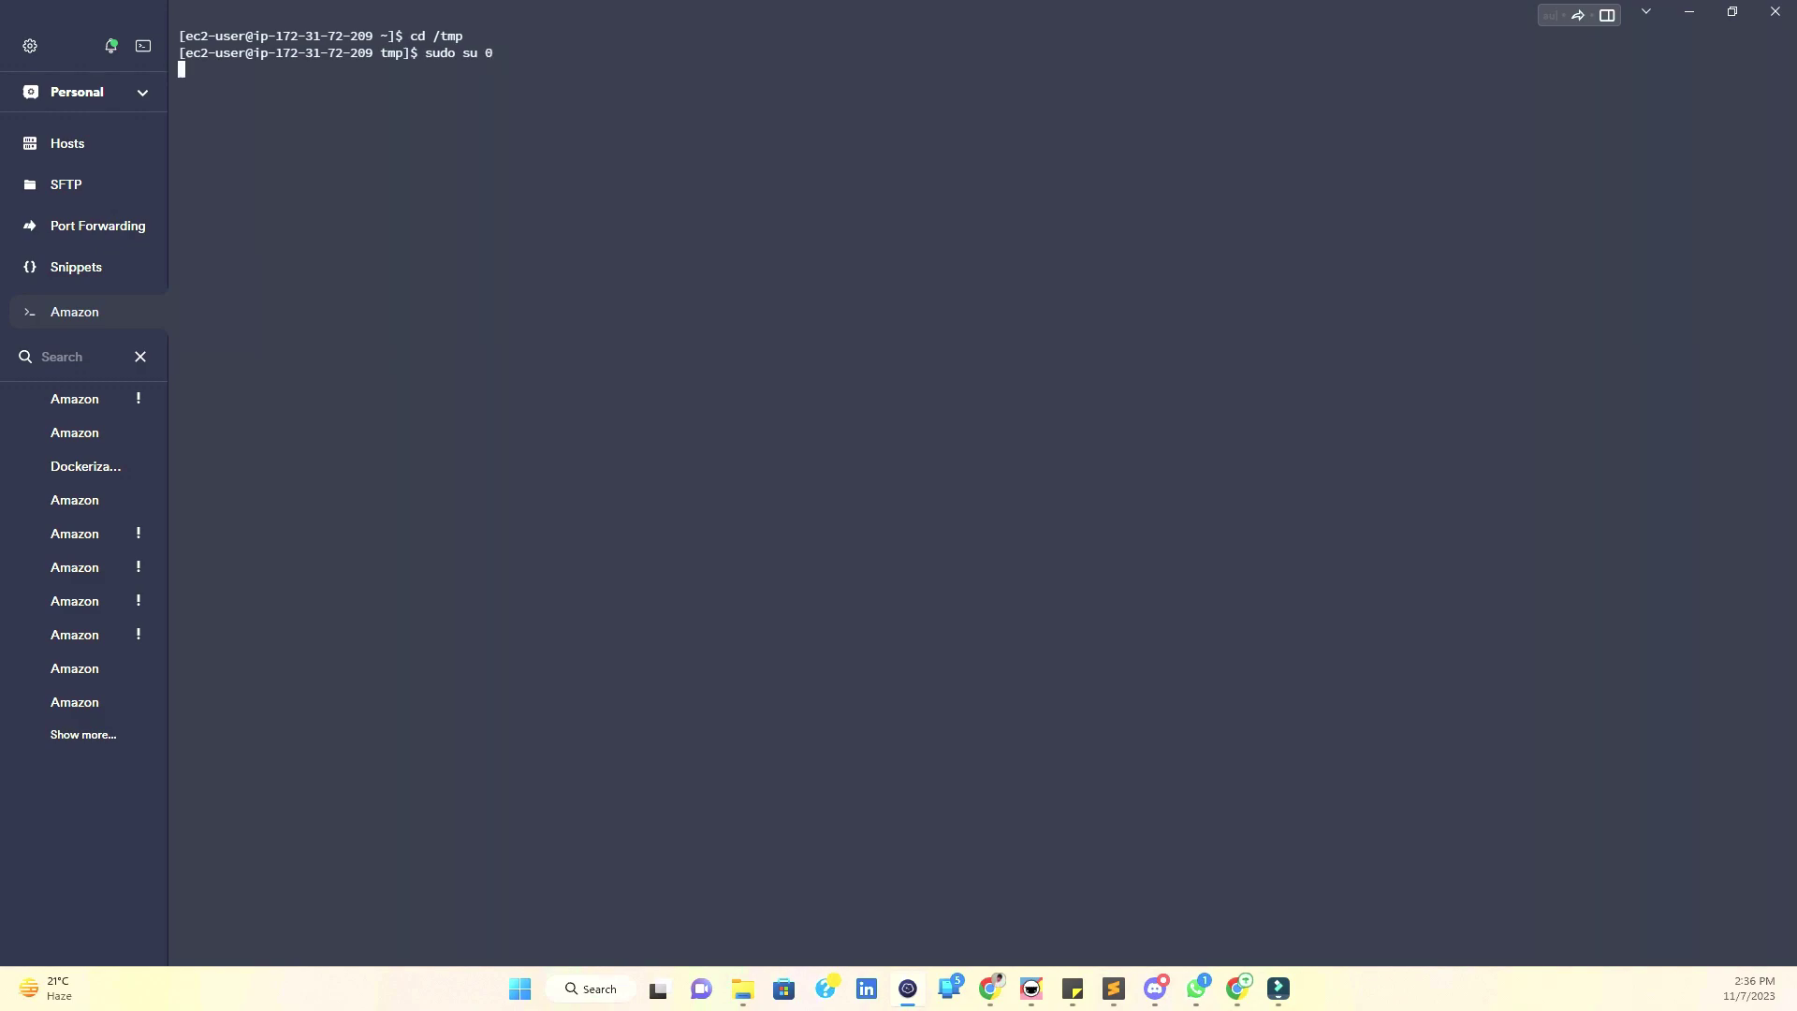
key(Up)
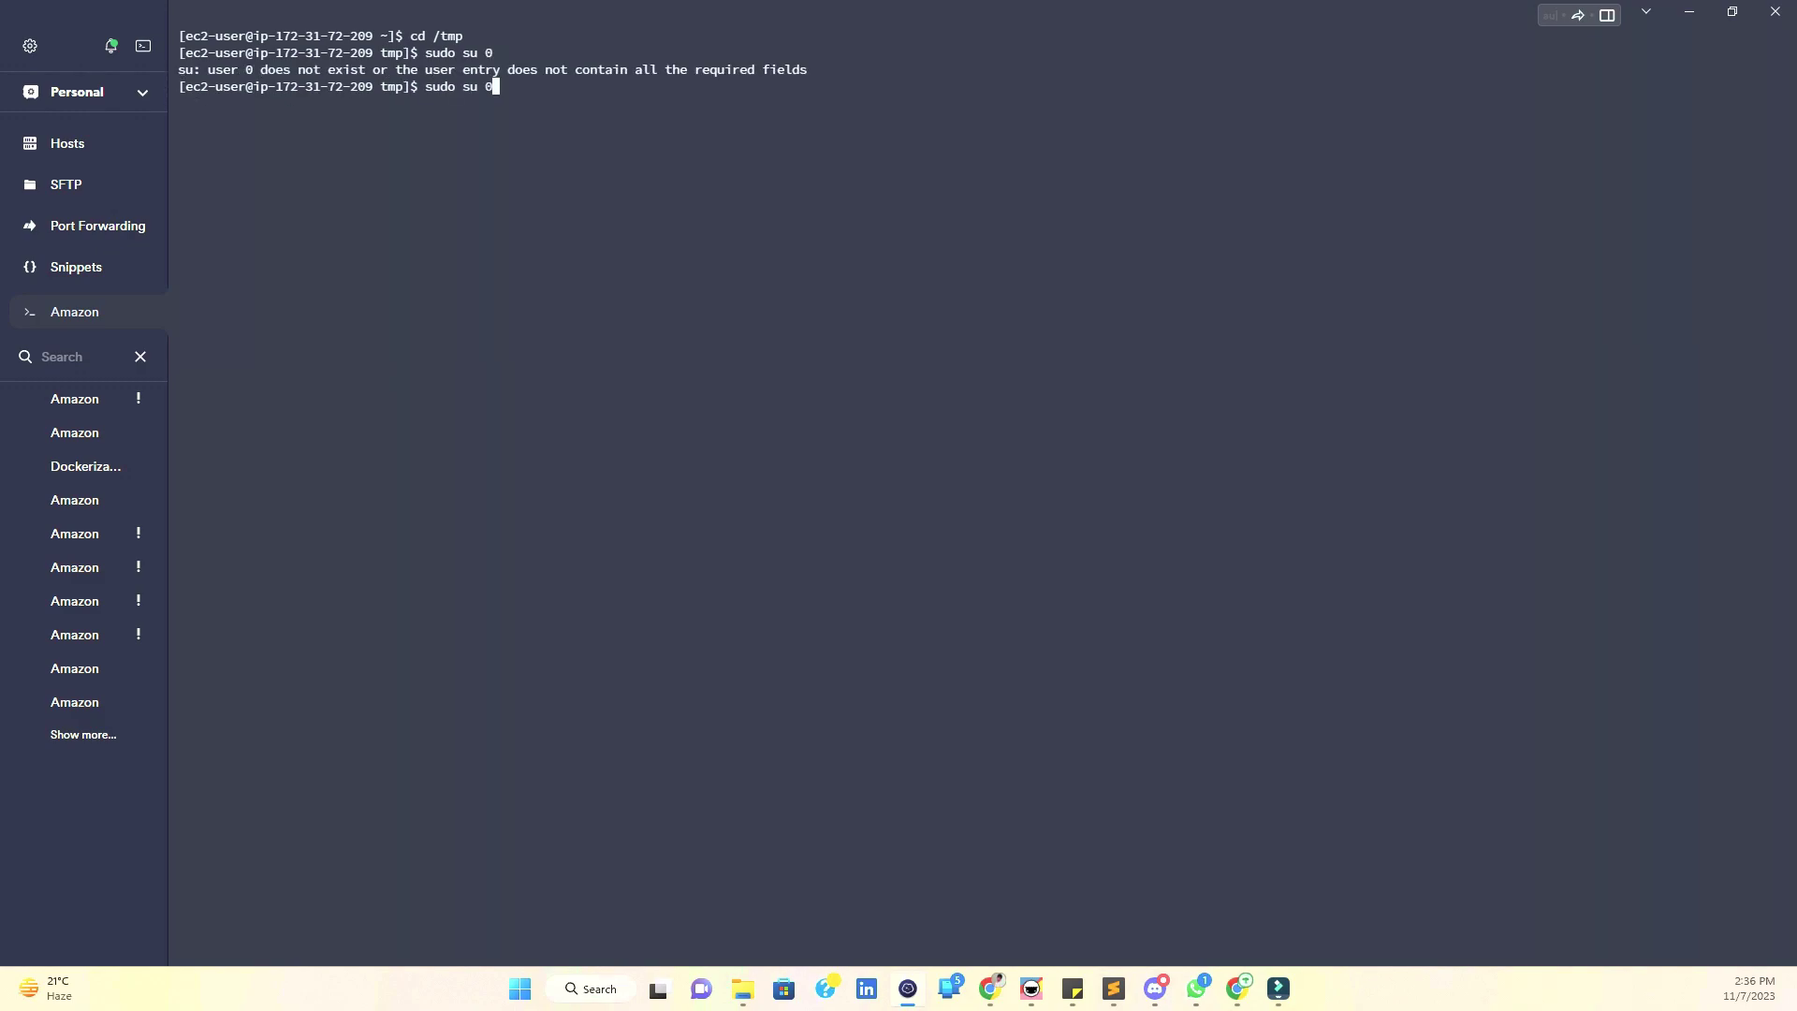
text(-)
key(Return)
- Copy the README's dnf config-manager --add-repo command for the fedora37 CUDA repository and run it in the SSH session
key(alt+Tab)
drag(369, 534, 1130, 530)
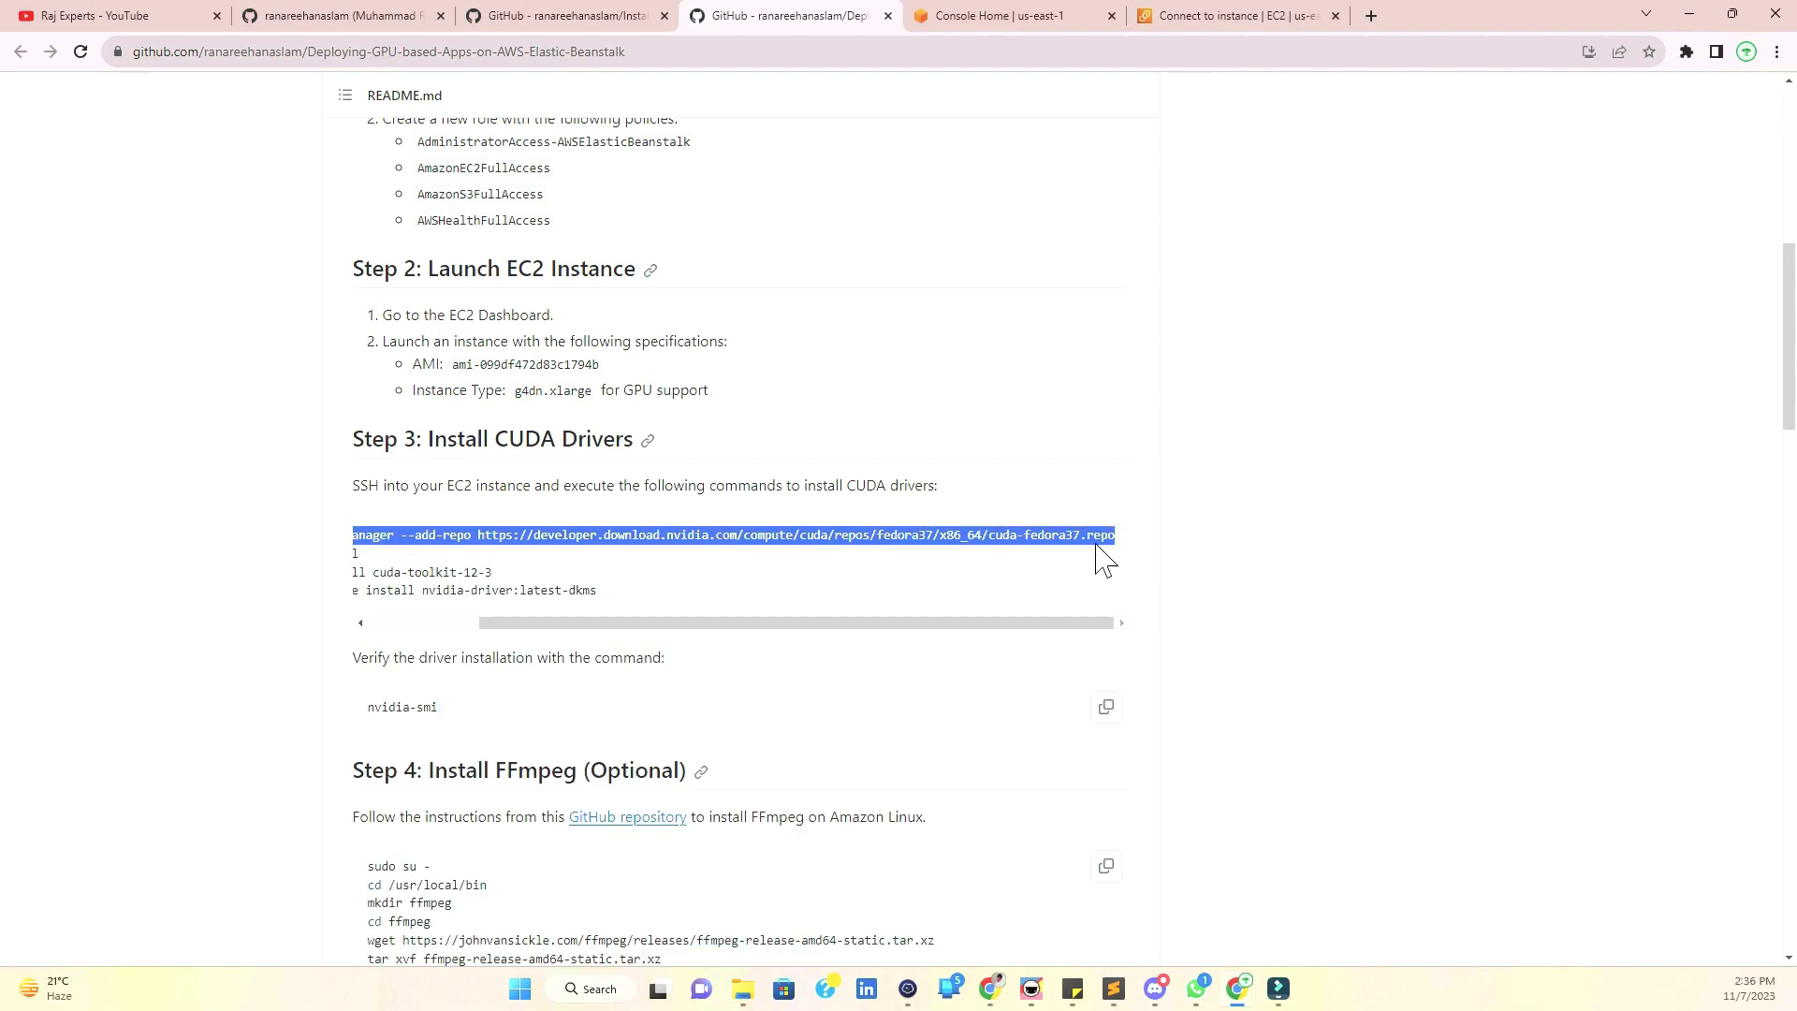
click(1099, 544)
click(1104, 540)
key(alt+Tab)
key(ctrl+v)
key(Return)
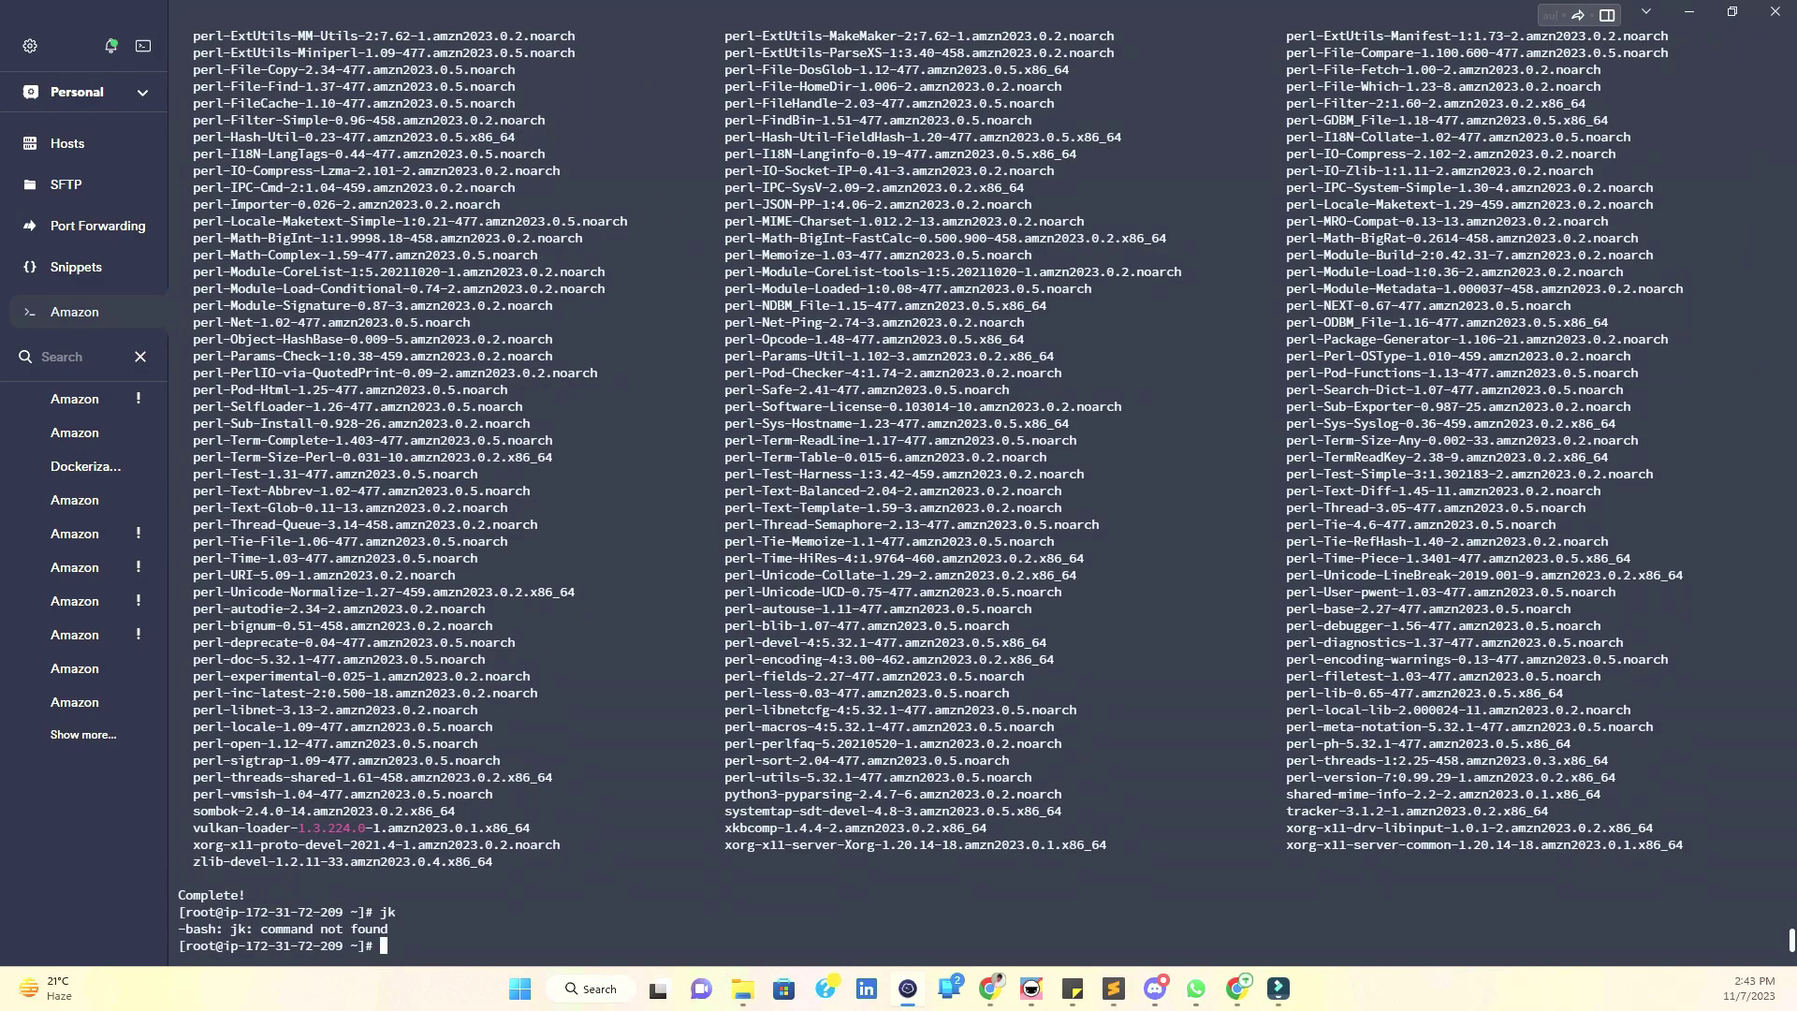
- Copy nvidia-smi from the README, run it in the SSH session and examine the driver version and GPU name
click(1682, 12)
triple_click(433, 709)
right_click(436, 712)
click(463, 723)
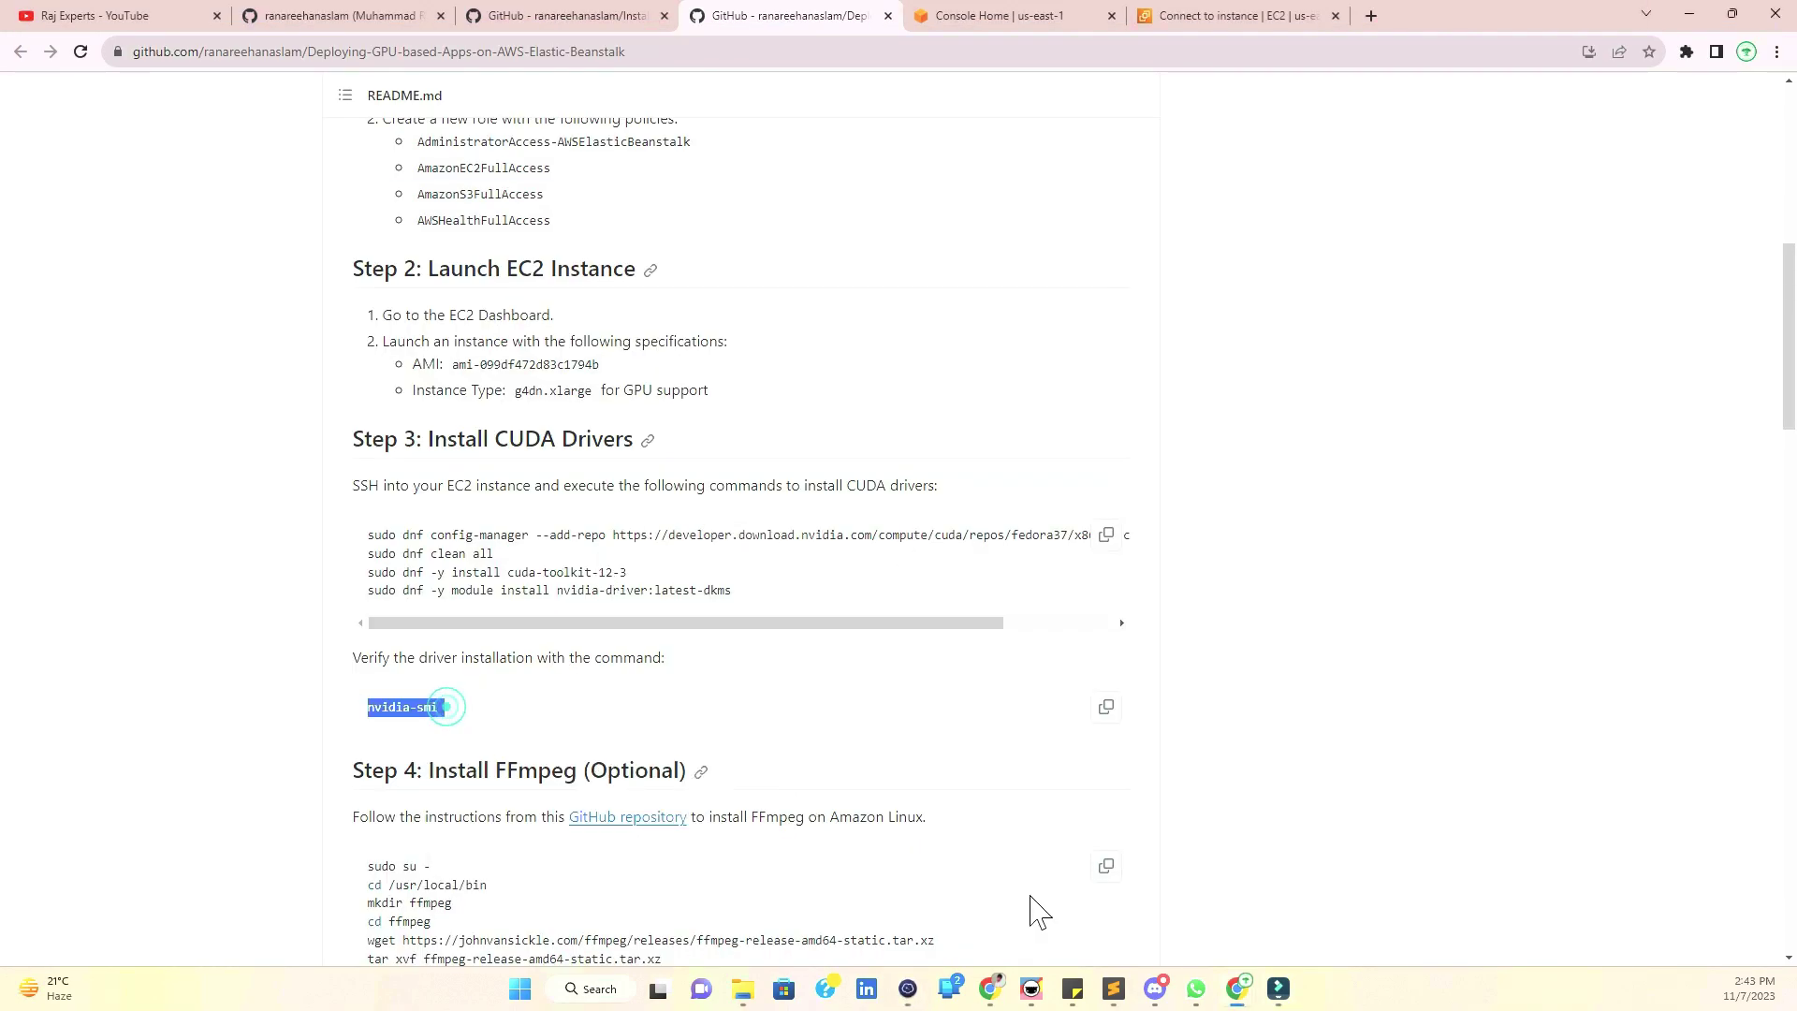
click(908, 989)
key(ctrl+v)
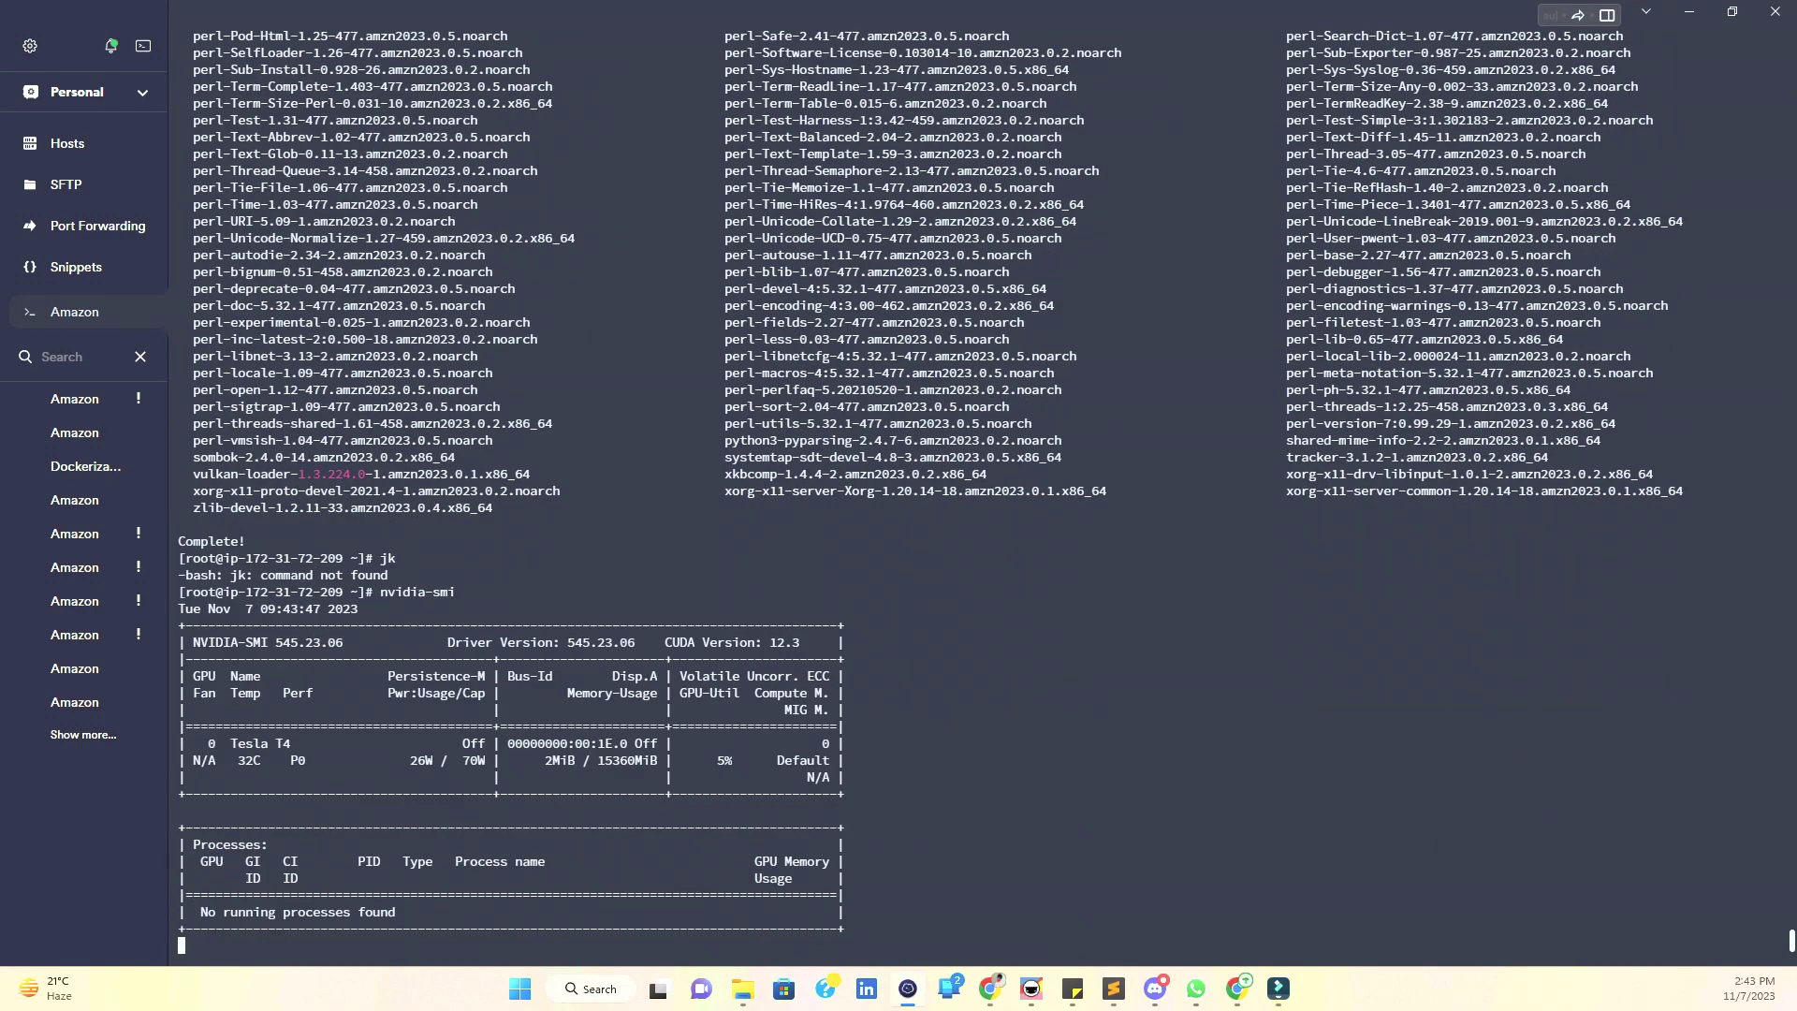
drag(395, 642, 193, 642)
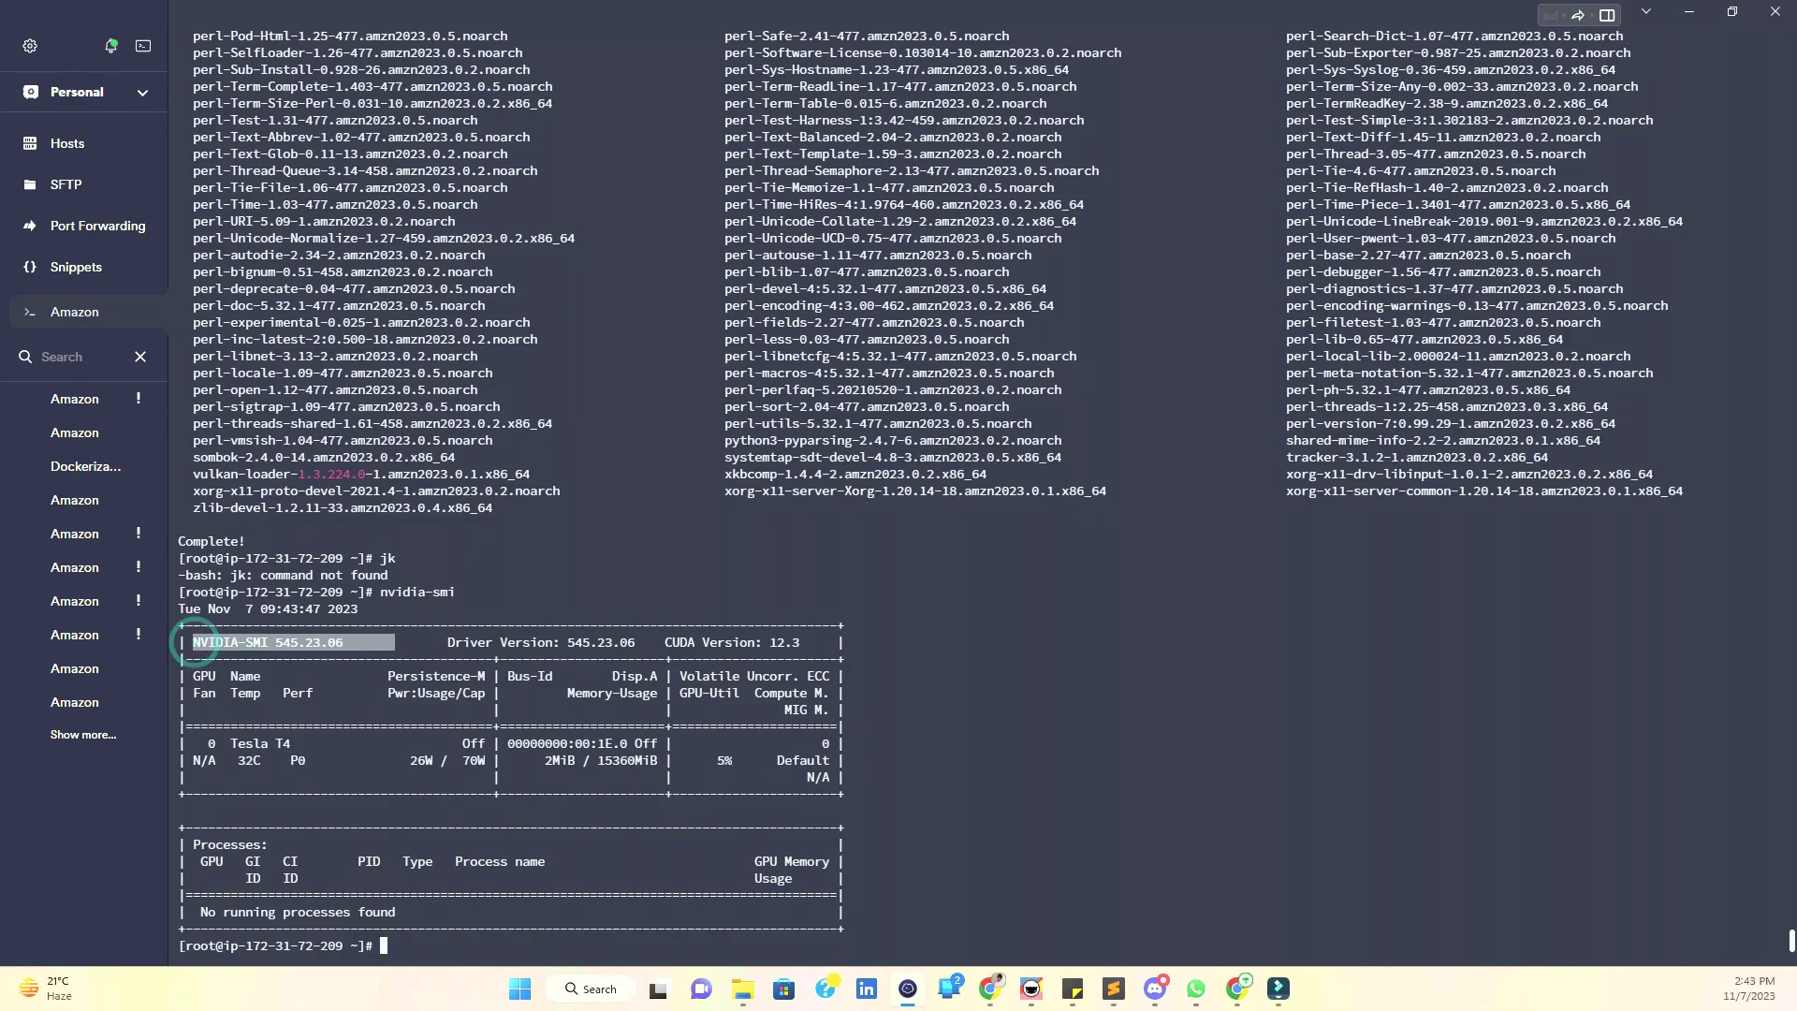
drag(315, 744, 228, 745)
- Copy cd /usr/local/bin from the README's Install FFmpeg commands and run it in the SSH session
click(1689, 12)
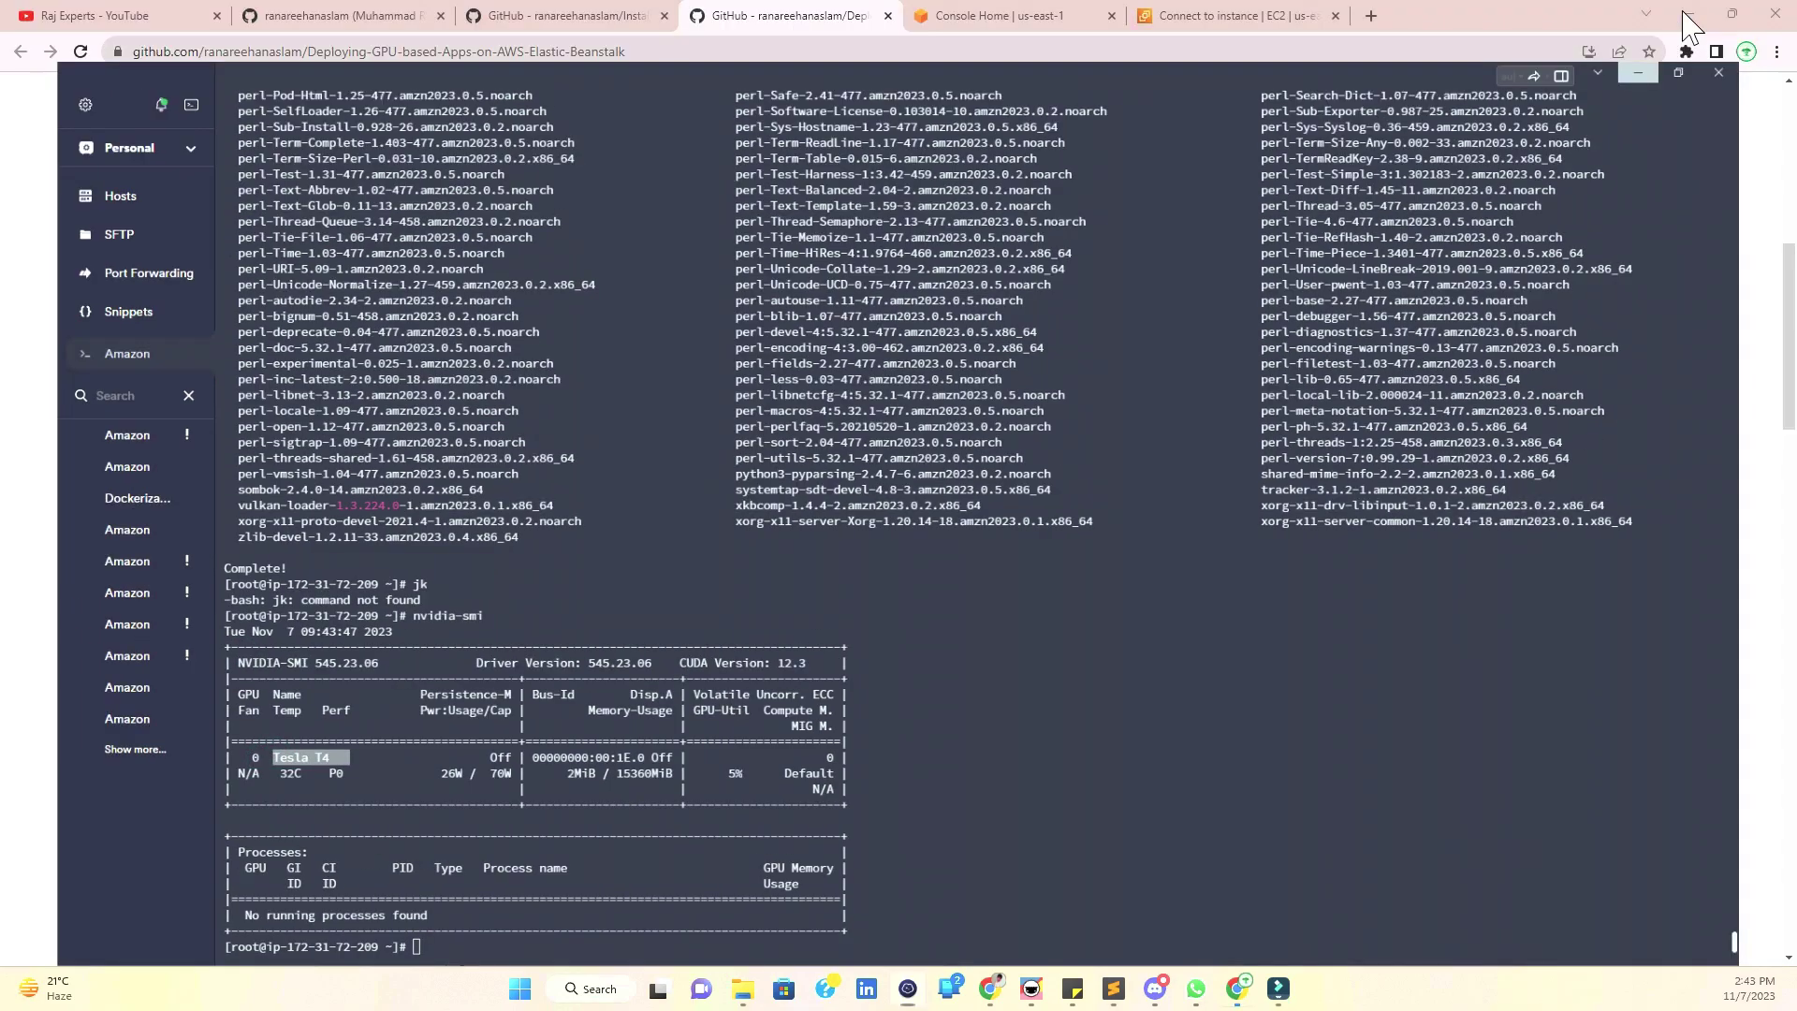
scroll(945, 519, down, 3)
drag(419, 497, 613, 499)
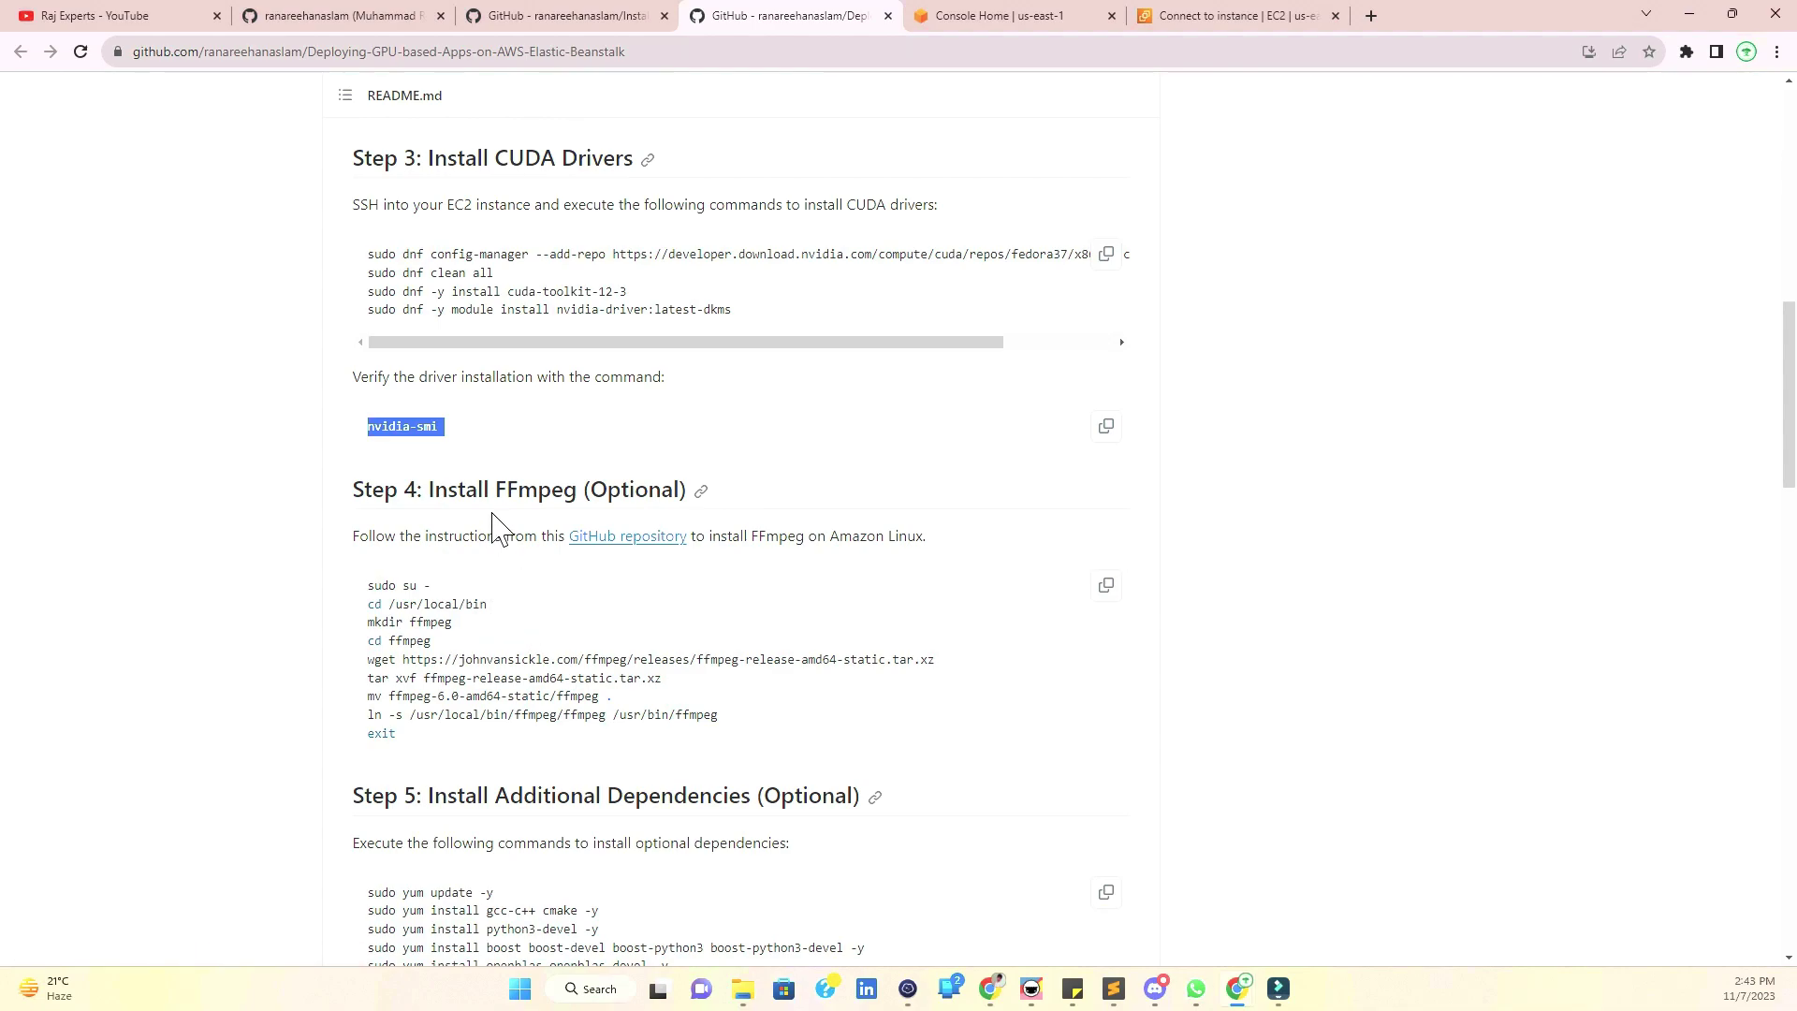
drag(365, 585, 533, 626)
key(alt+Tab)
key(alt+Tab)
key(alt+Tab)
key(ctrl+v)
key(Return)
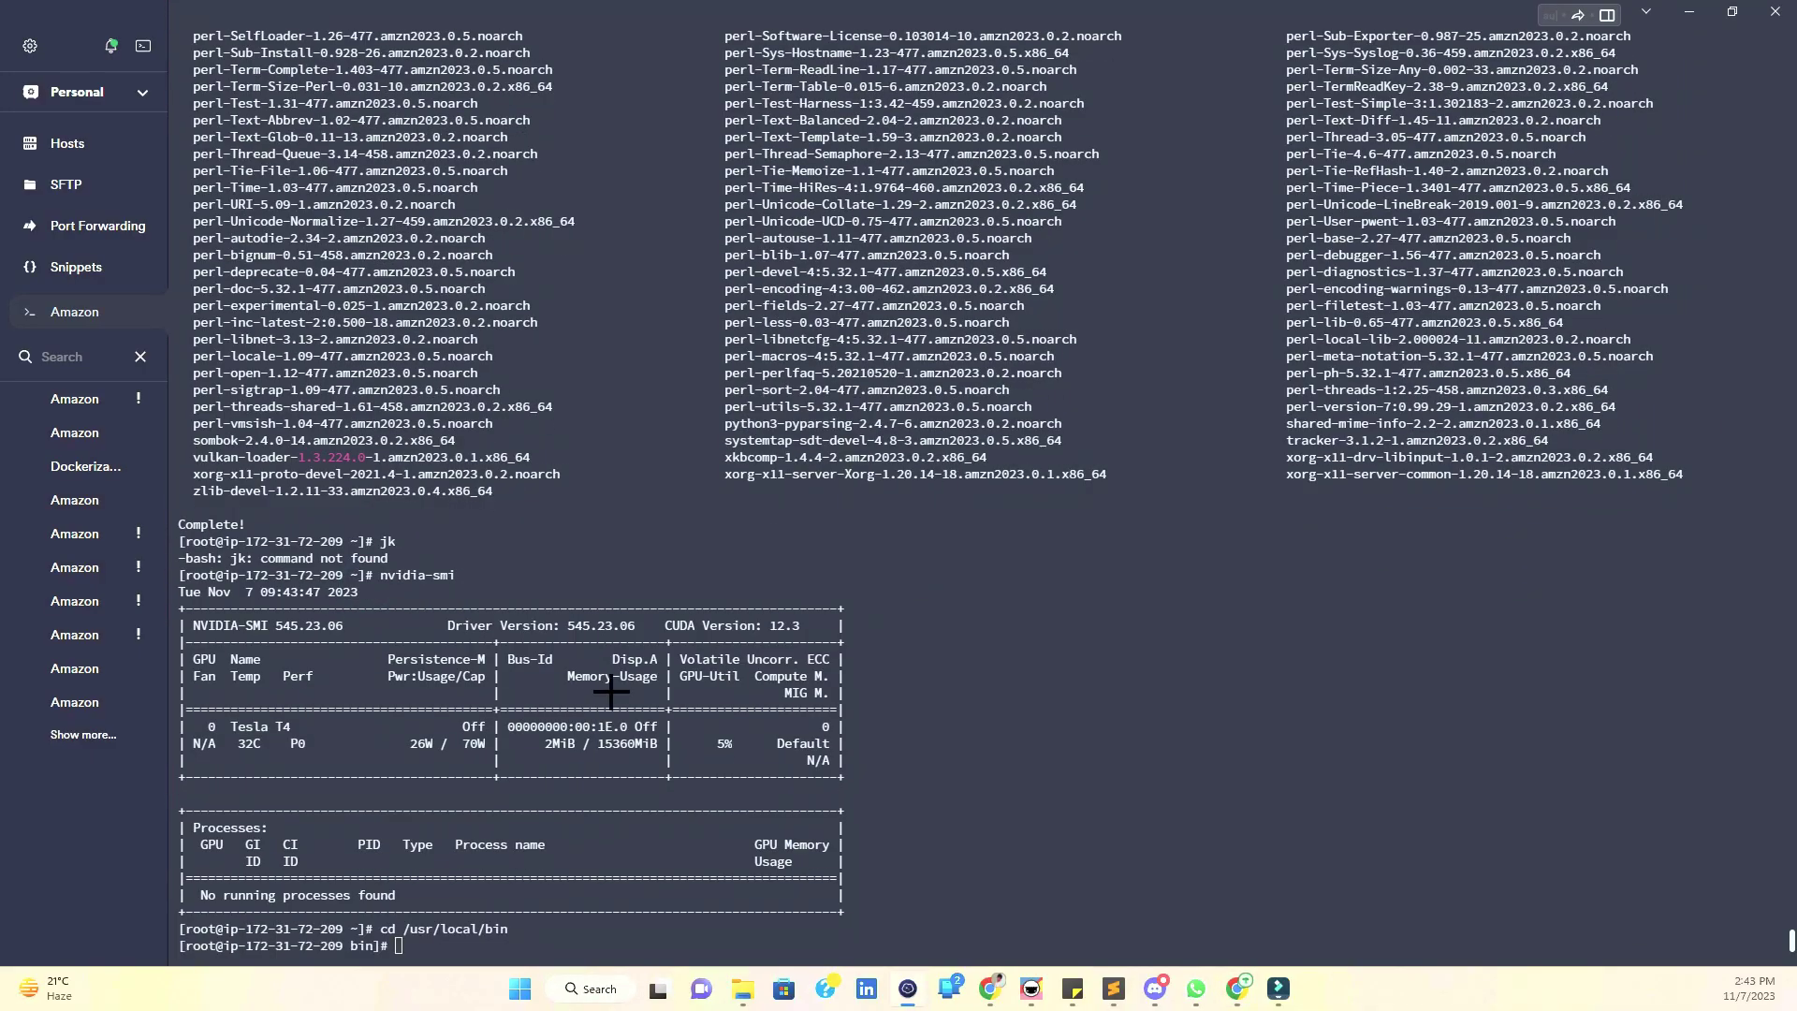
- Copy mkdir ffmpeg from the README and run it to create the ffmpeg directory in /usr/local/bin
key(alt+Tab)
drag(363, 625, 497, 638)
key(ctrl+c)
key(alt+Tab)
key(ctrl+v)
key(Return)
- Copy cd ffmpeg from the README and run it to enter the new directory
key(alt+Tab)
drag(364, 644, 423, 642)
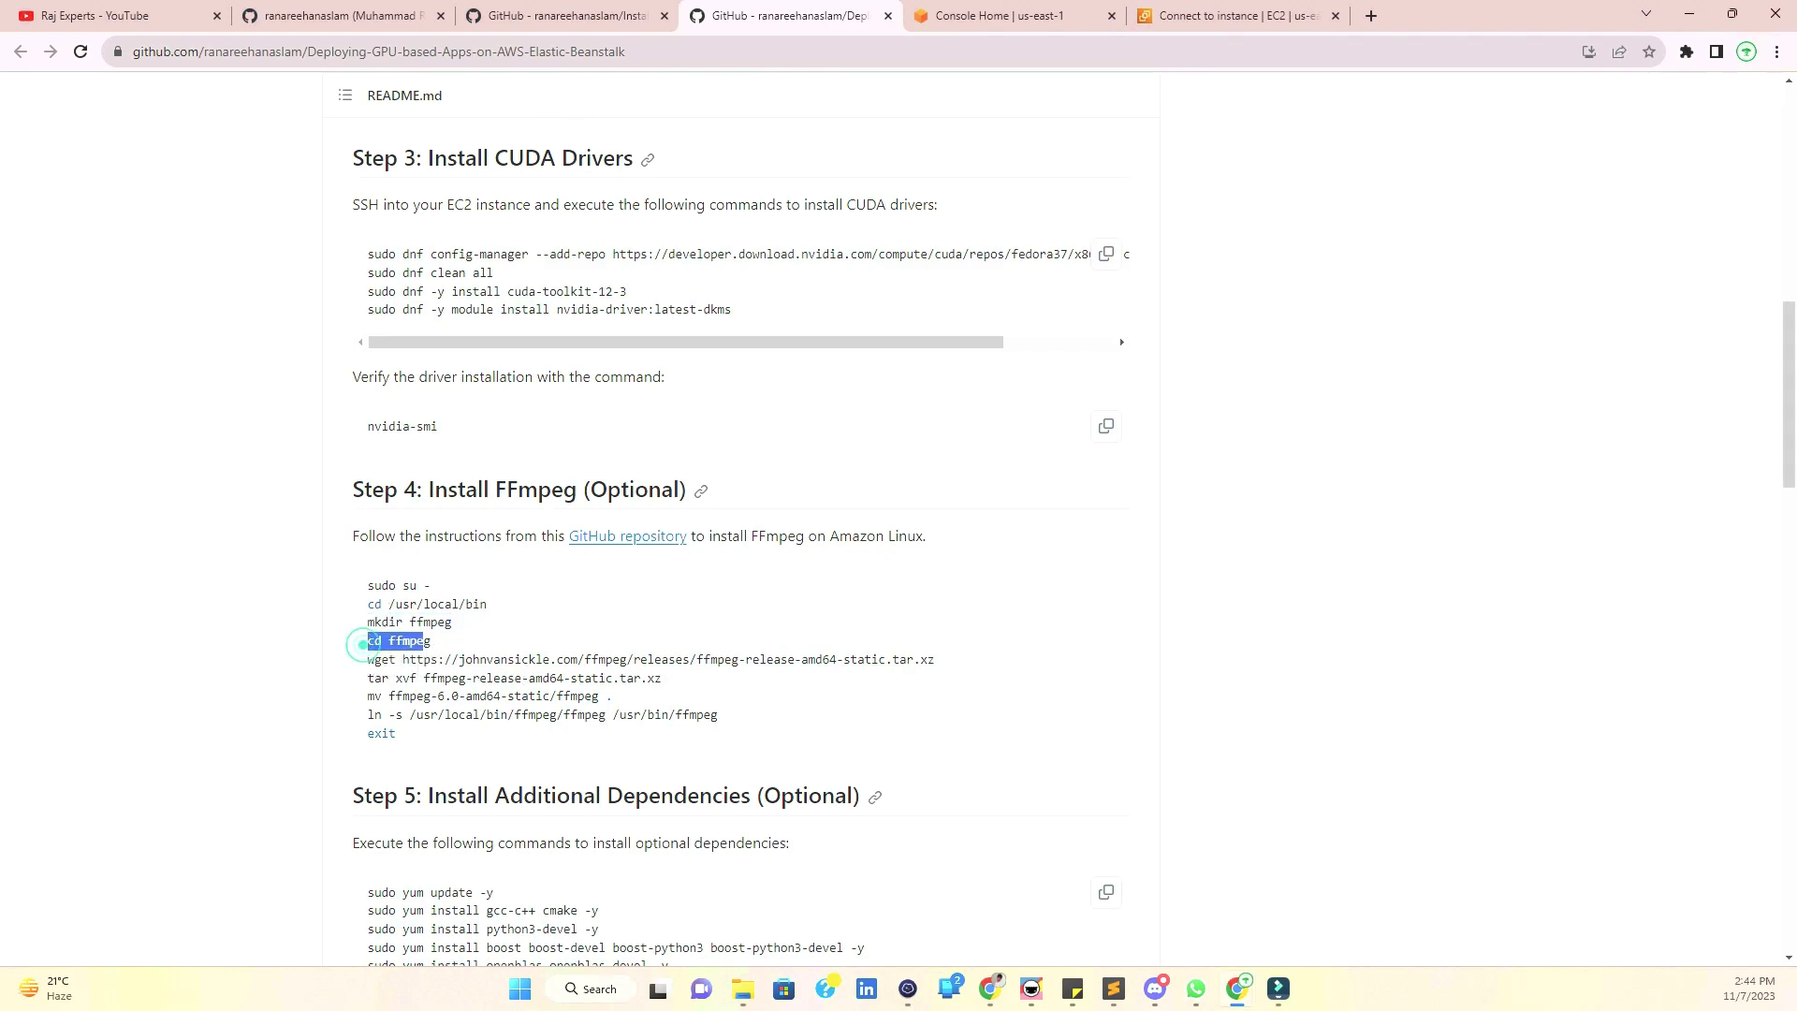
key(ctrl+c)
key(alt+Tab)
key(ctrl+v)
key(Return)
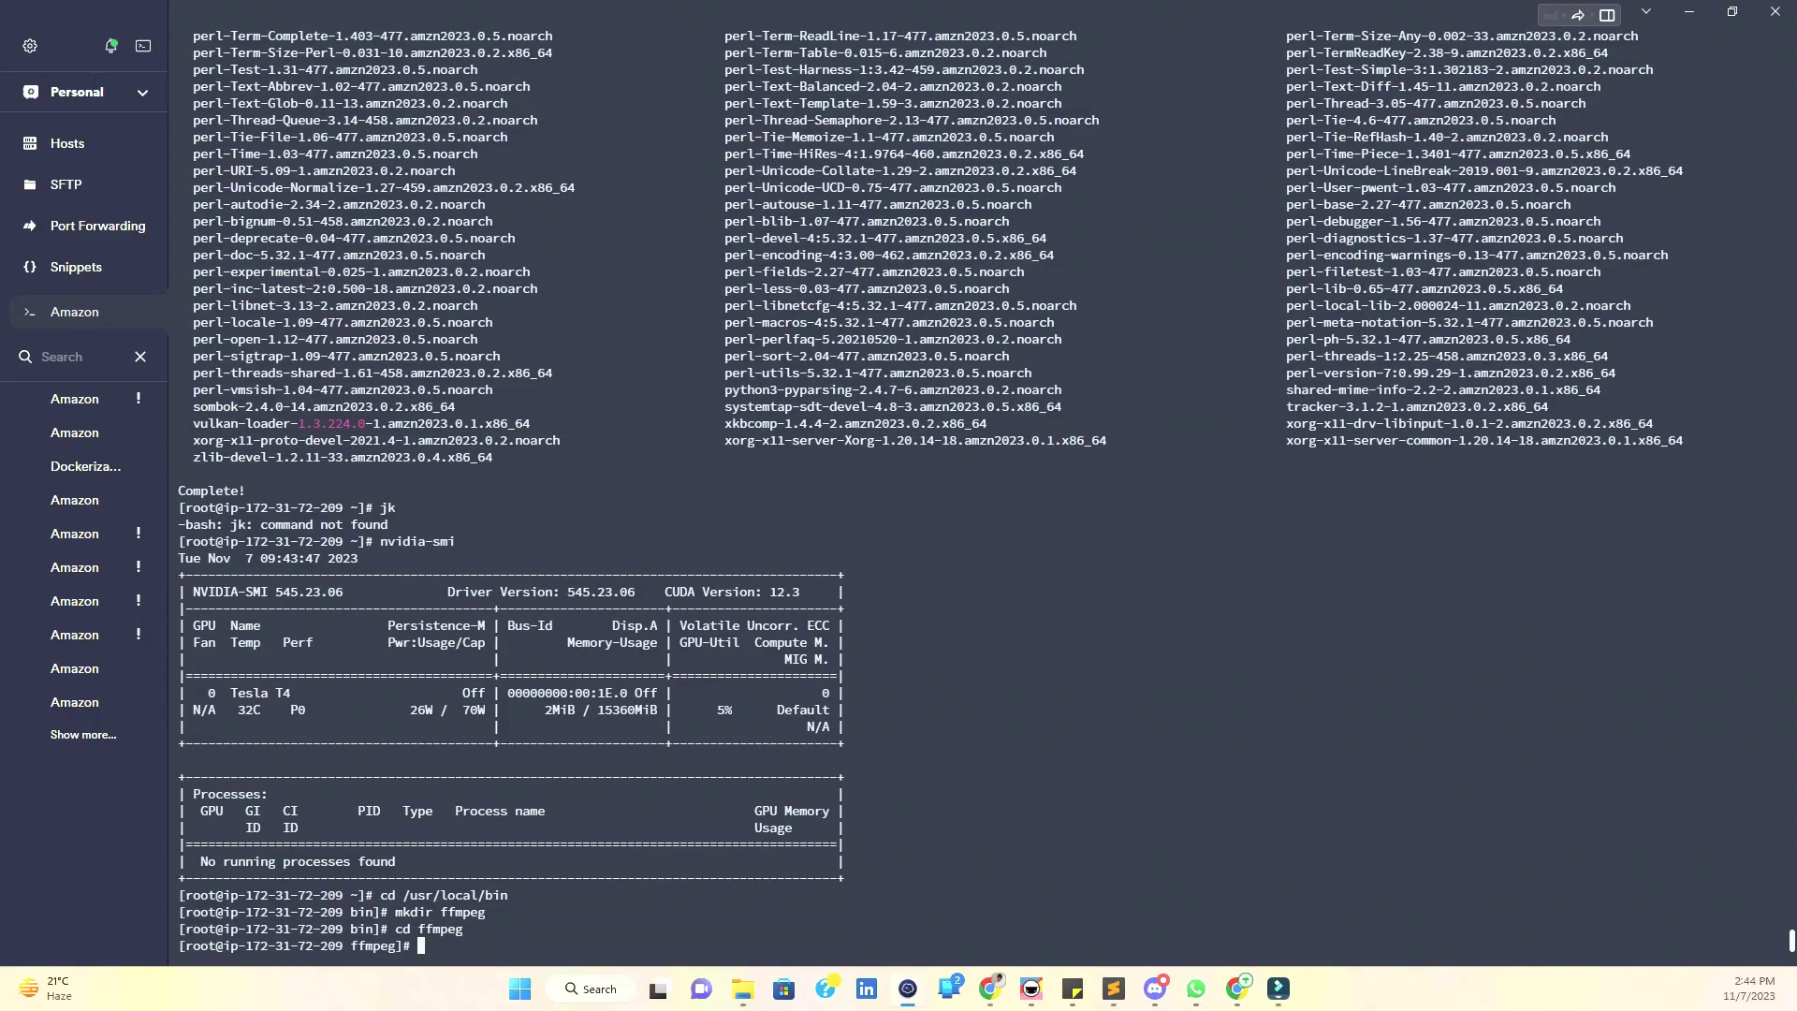
- Download ffmpeg-release-amd64-static.tar.xz by running the README's wget command for johnvansickle.com in the SSH session
key(alt+Tab)
drag(365, 661, 962, 663)
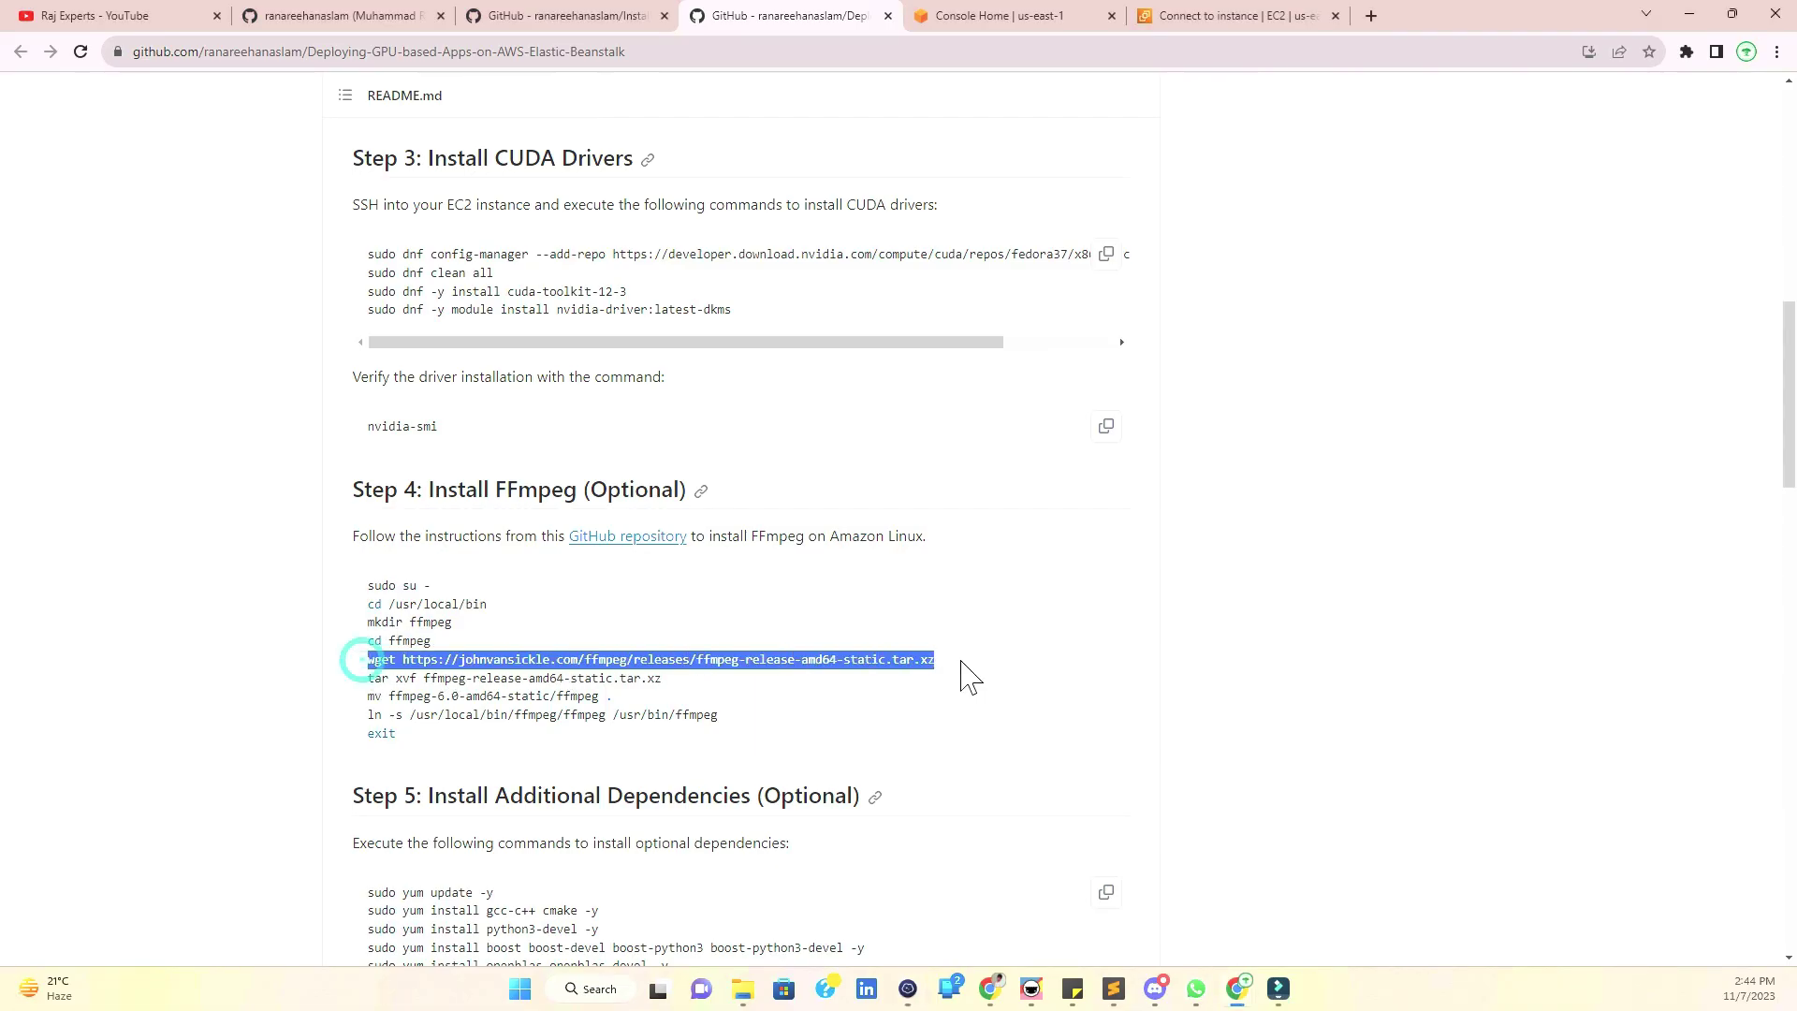
key(ctrl+c)
key(alt+Tab)
key(ctrl+v)
key(Return)
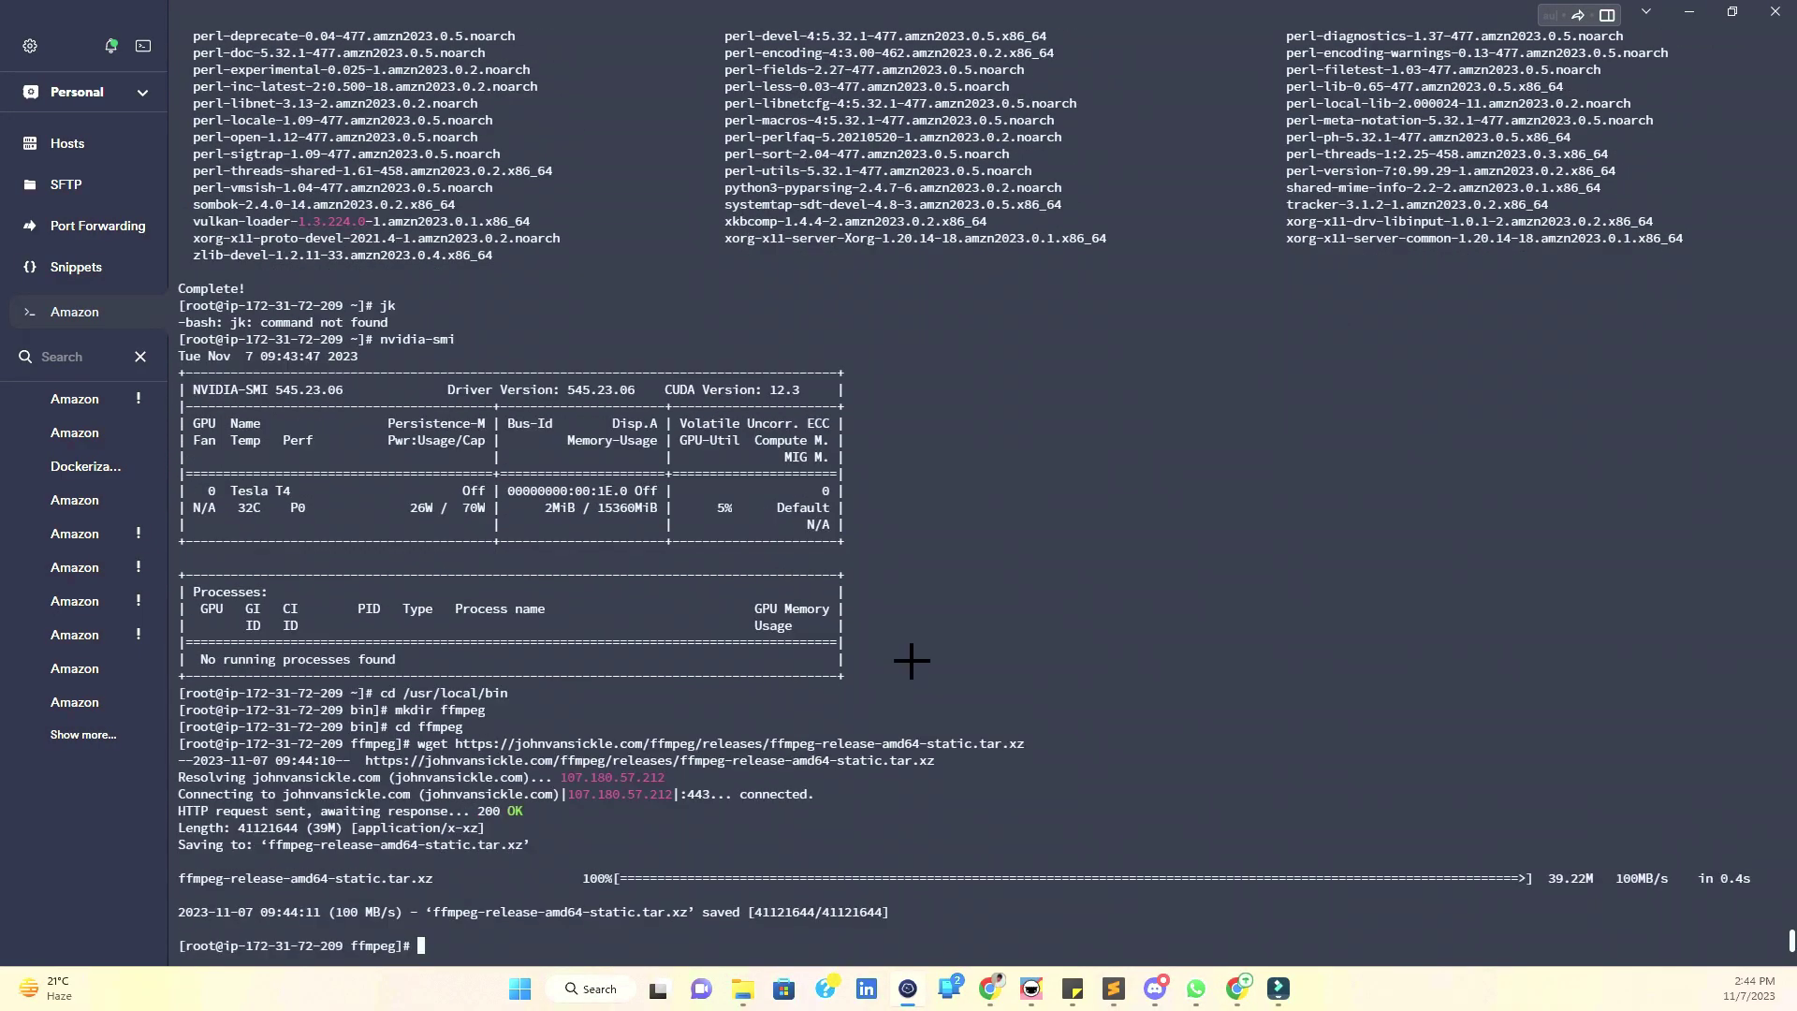
- Extract the downloaded archive by running the README's tar xvf ffmpeg-release-amd64-static.tar.xz command
key(alt+Tab)
drag(366, 676, 728, 677)
key(ctrl+c)
key(alt+Tab)
key(ctrl+v)
key(Return)
- Move the ffmpeg binary into the current directory with the README's mv ffmpeg-6.0-amd64-static/ffmpeg . command
key(alt+Tab)
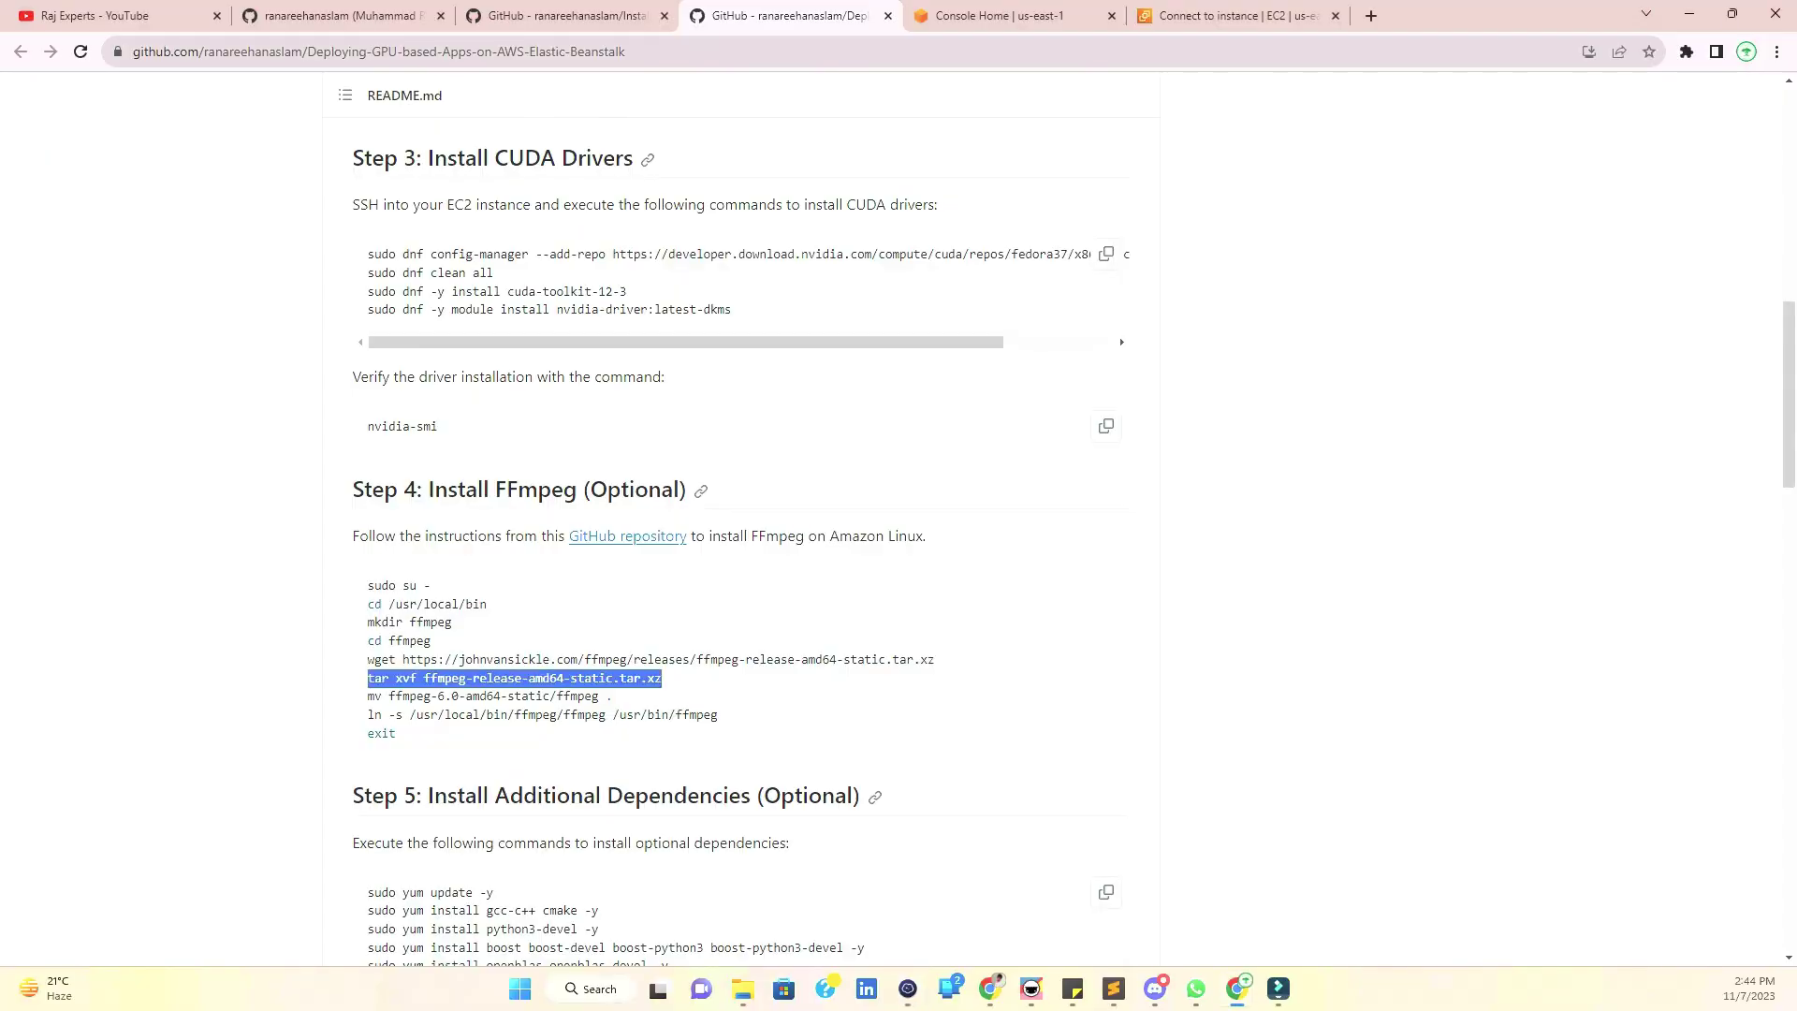
drag(366, 695, 706, 693)
key(ctrl+c)
key(alt+Tab)
key(ctrl+v)
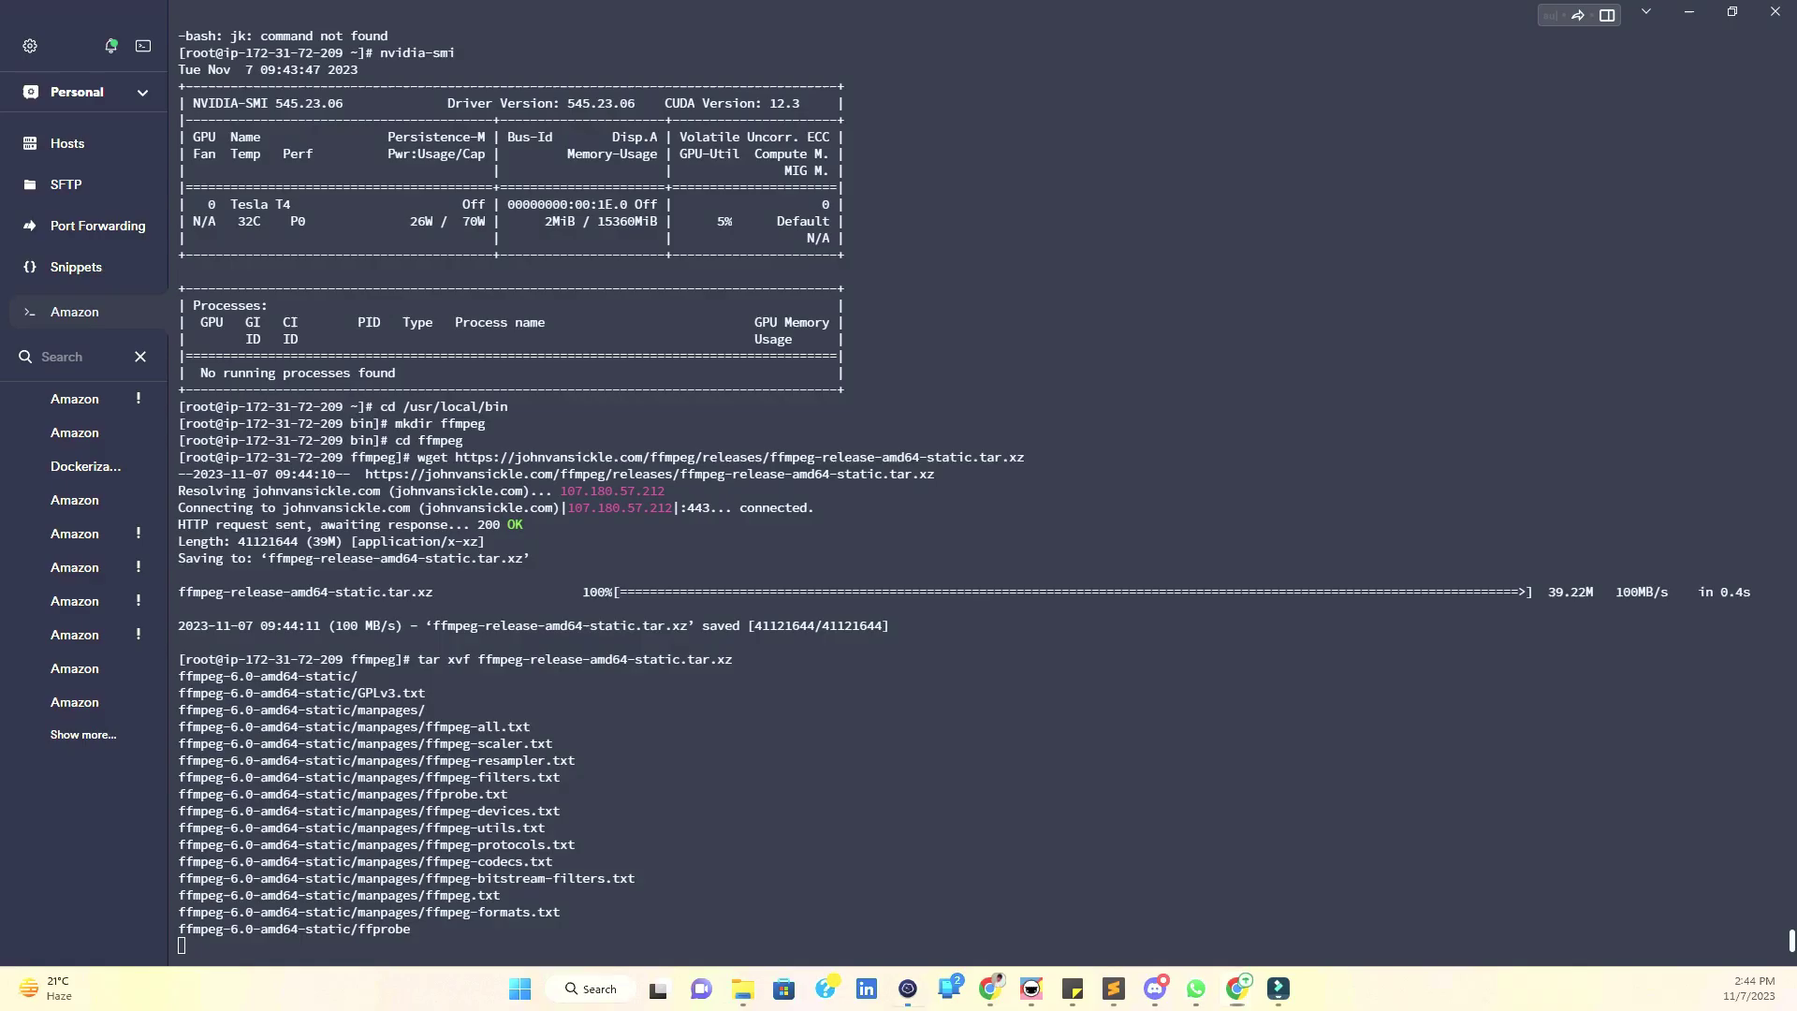
key(Return)
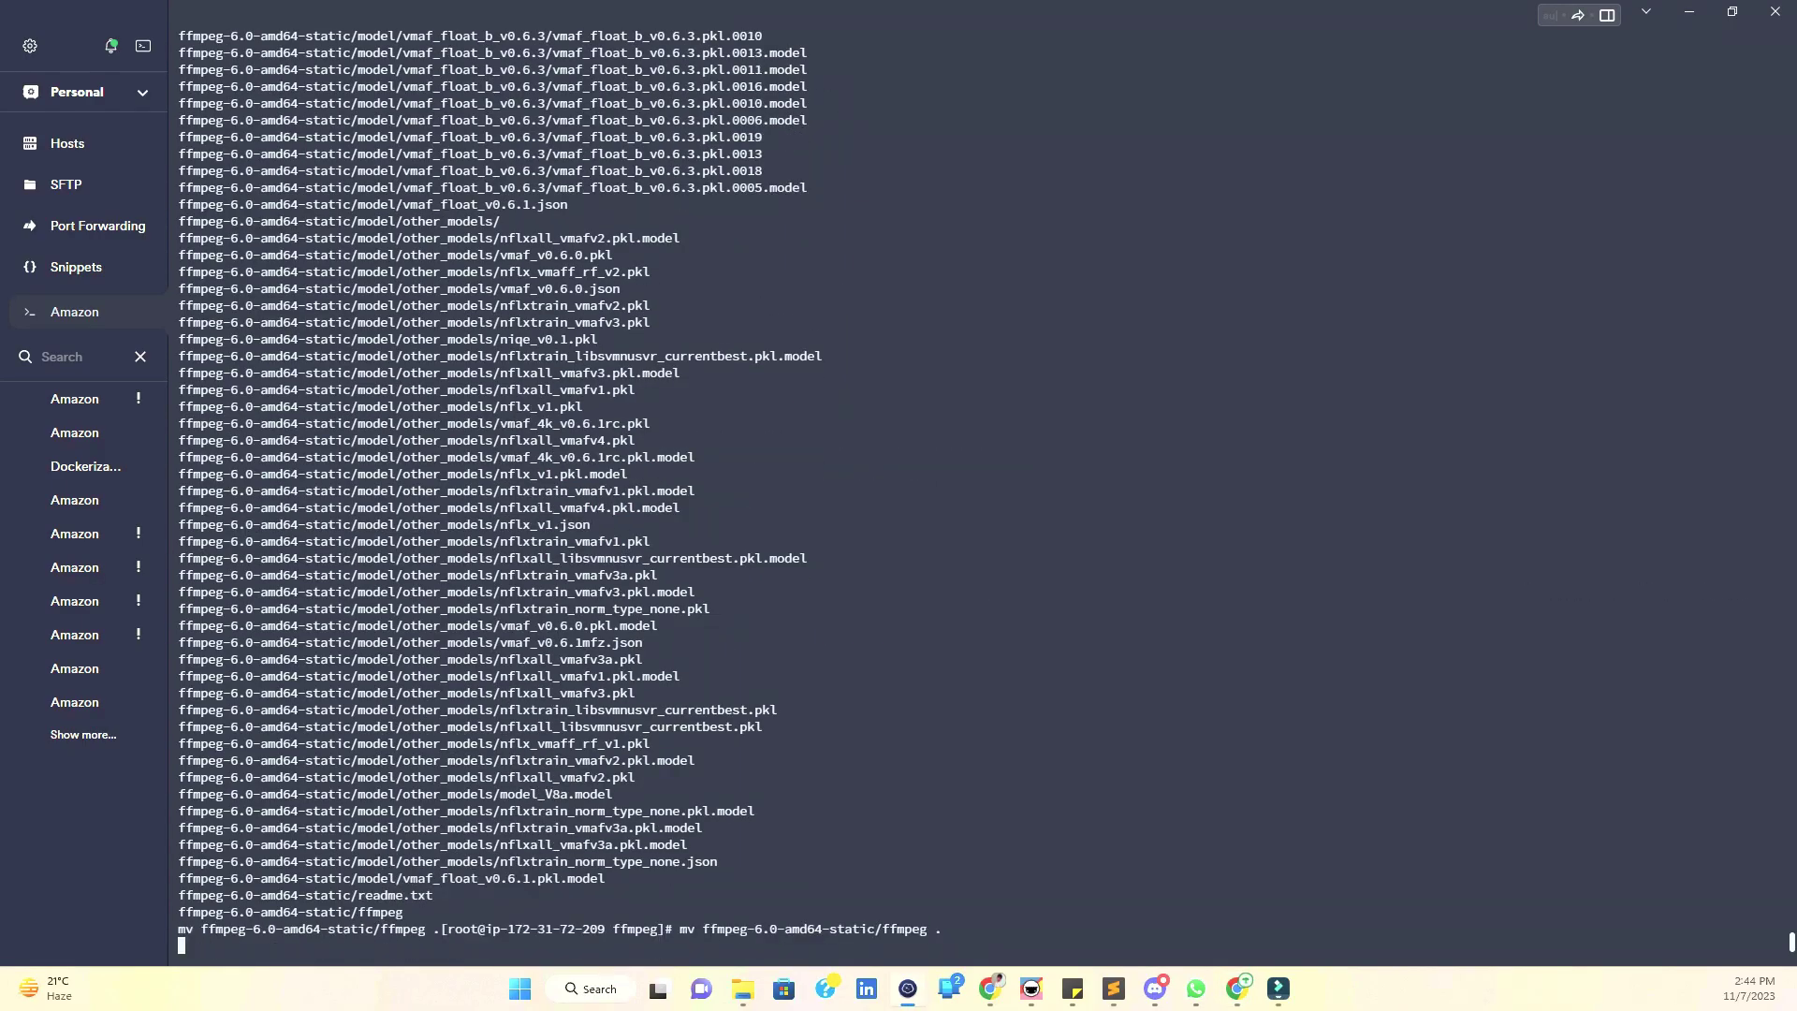
- Run the README's ln -s command linking /usr/local/bin/ffmpeg/ffmpeg to /usr/bin/ffmpeg, and exit the root shell
key(alt+Tab)
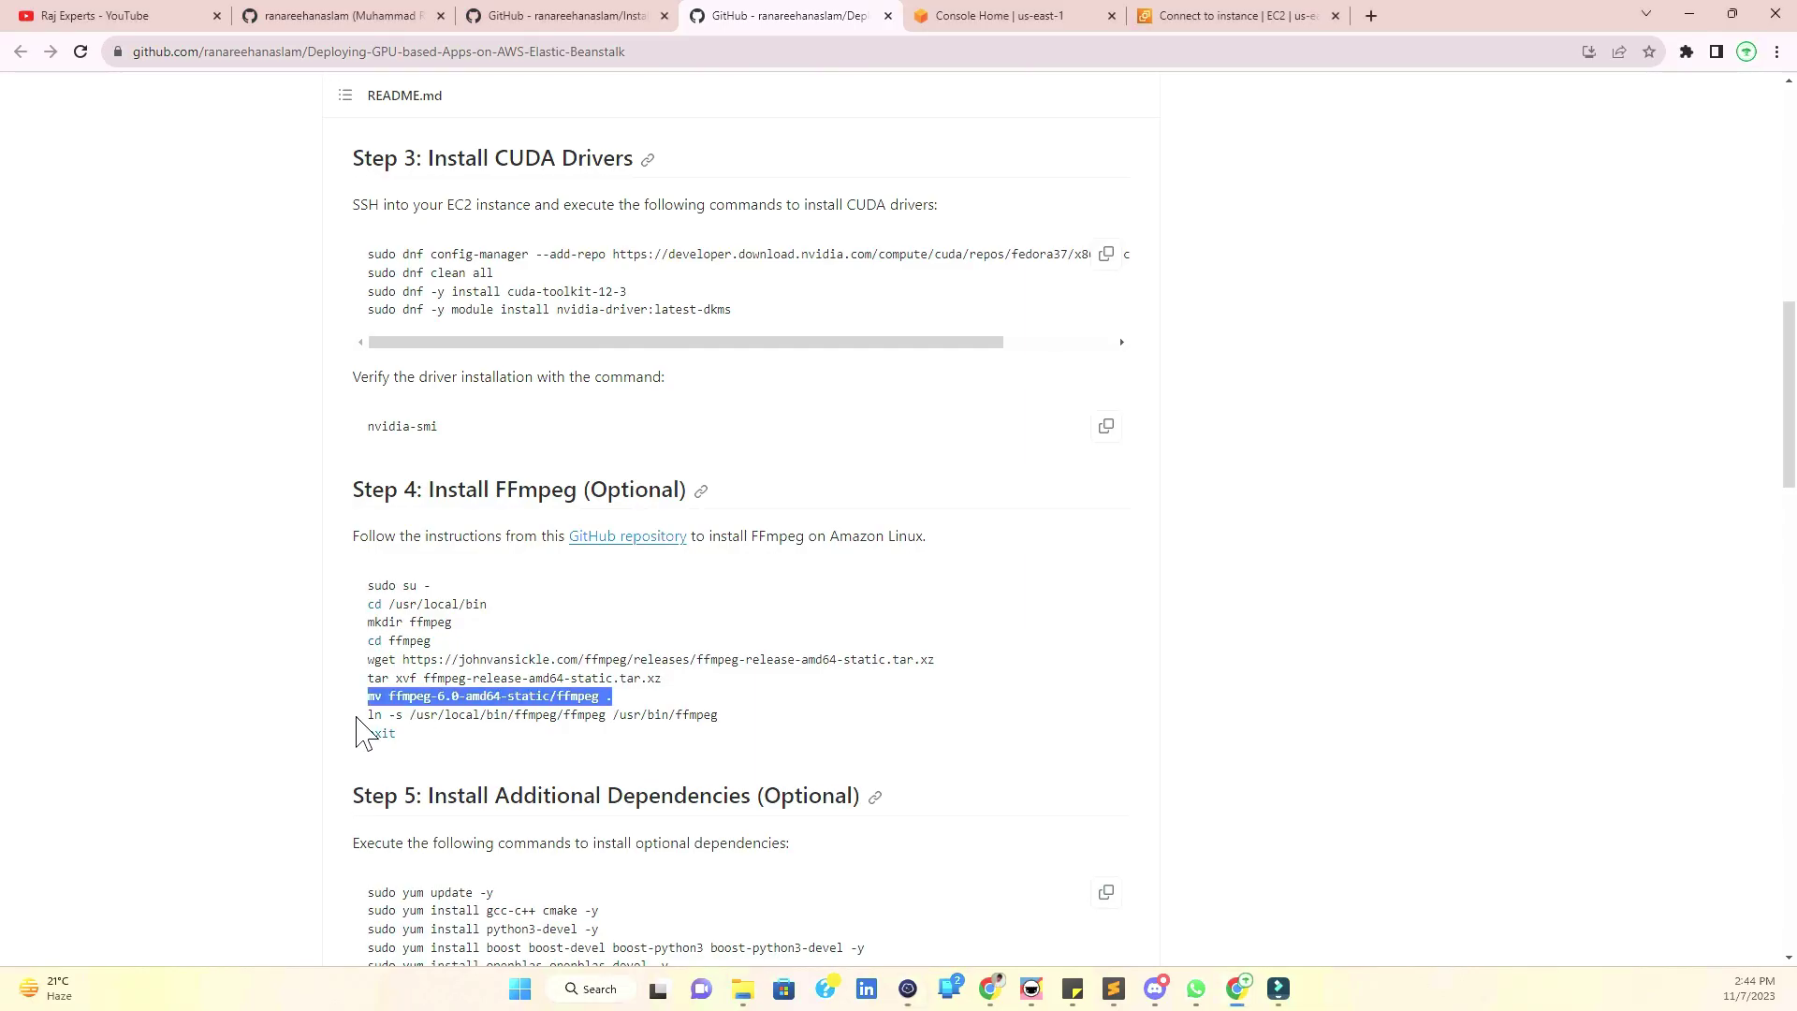
drag(357, 717, 786, 728)
key(alt+Tab)
key(ctrl+v)
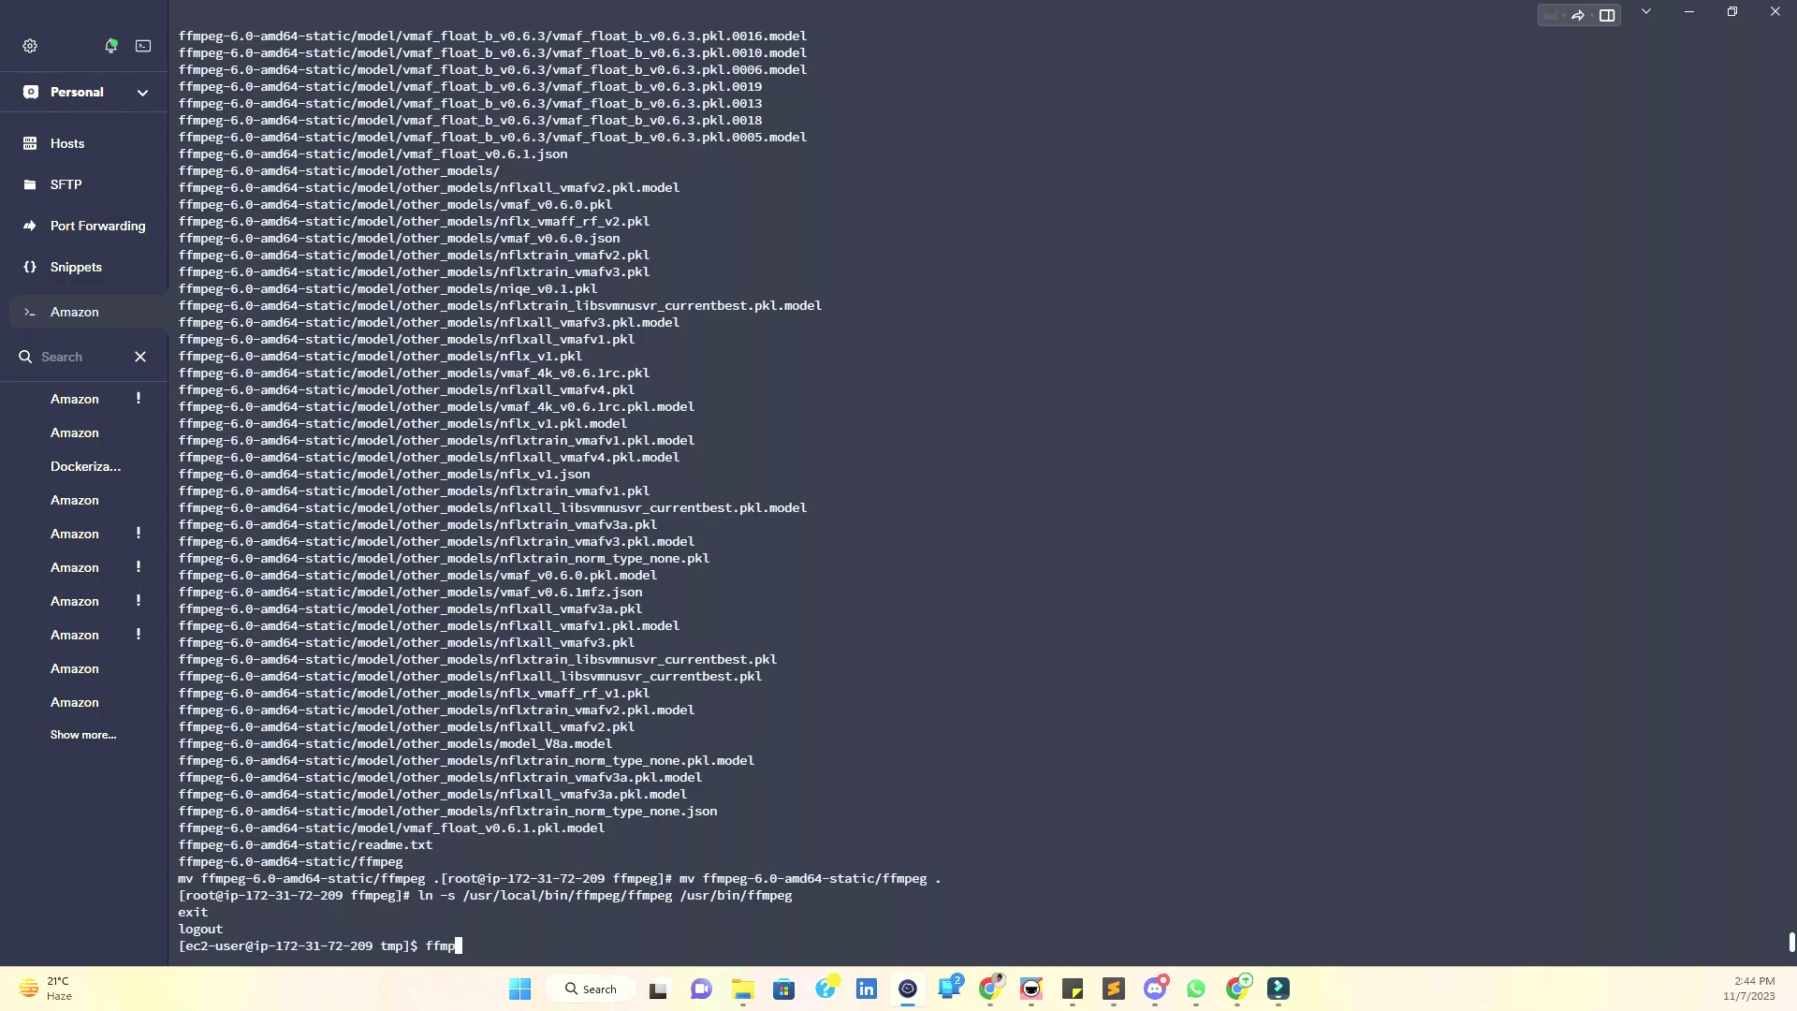
- Verify the FFmpeg installation with ffmpeg -version, and list the current directory's files on a cleared terminal
text(ffmpeg -version)
key(Return)
text(c)
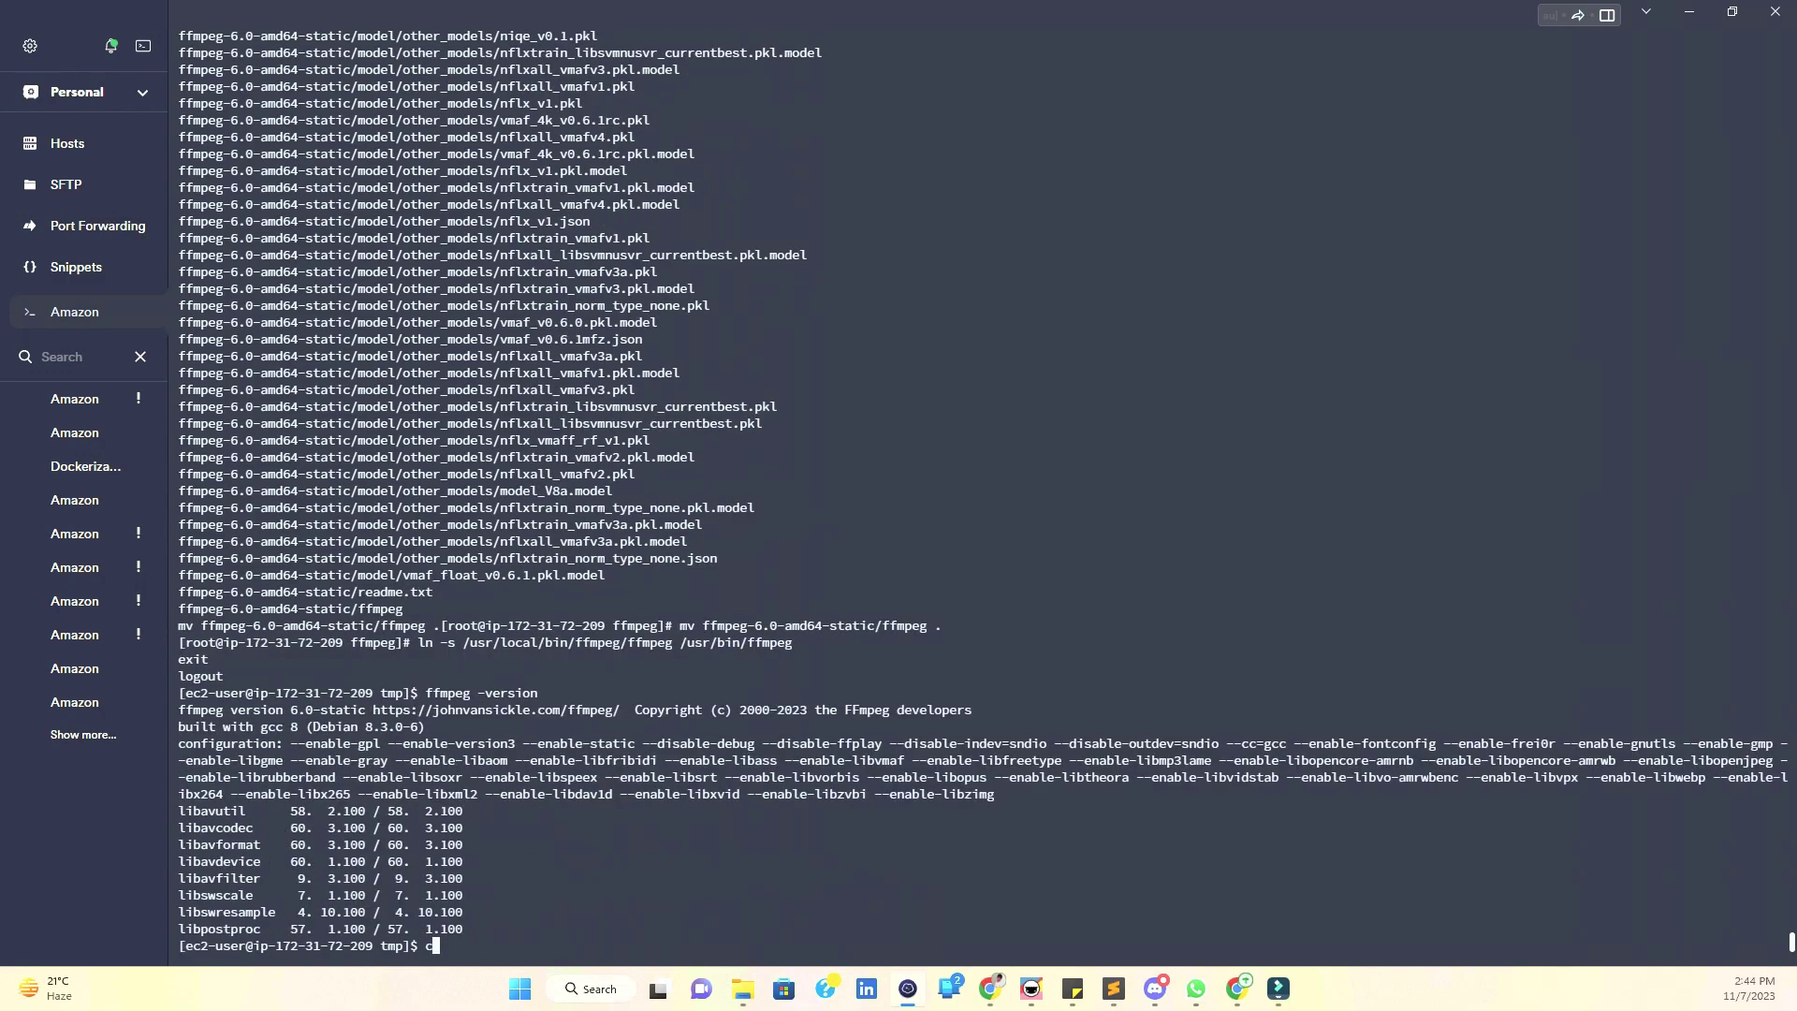
text(lear)
key(Return)
text(ls)
key(Return)
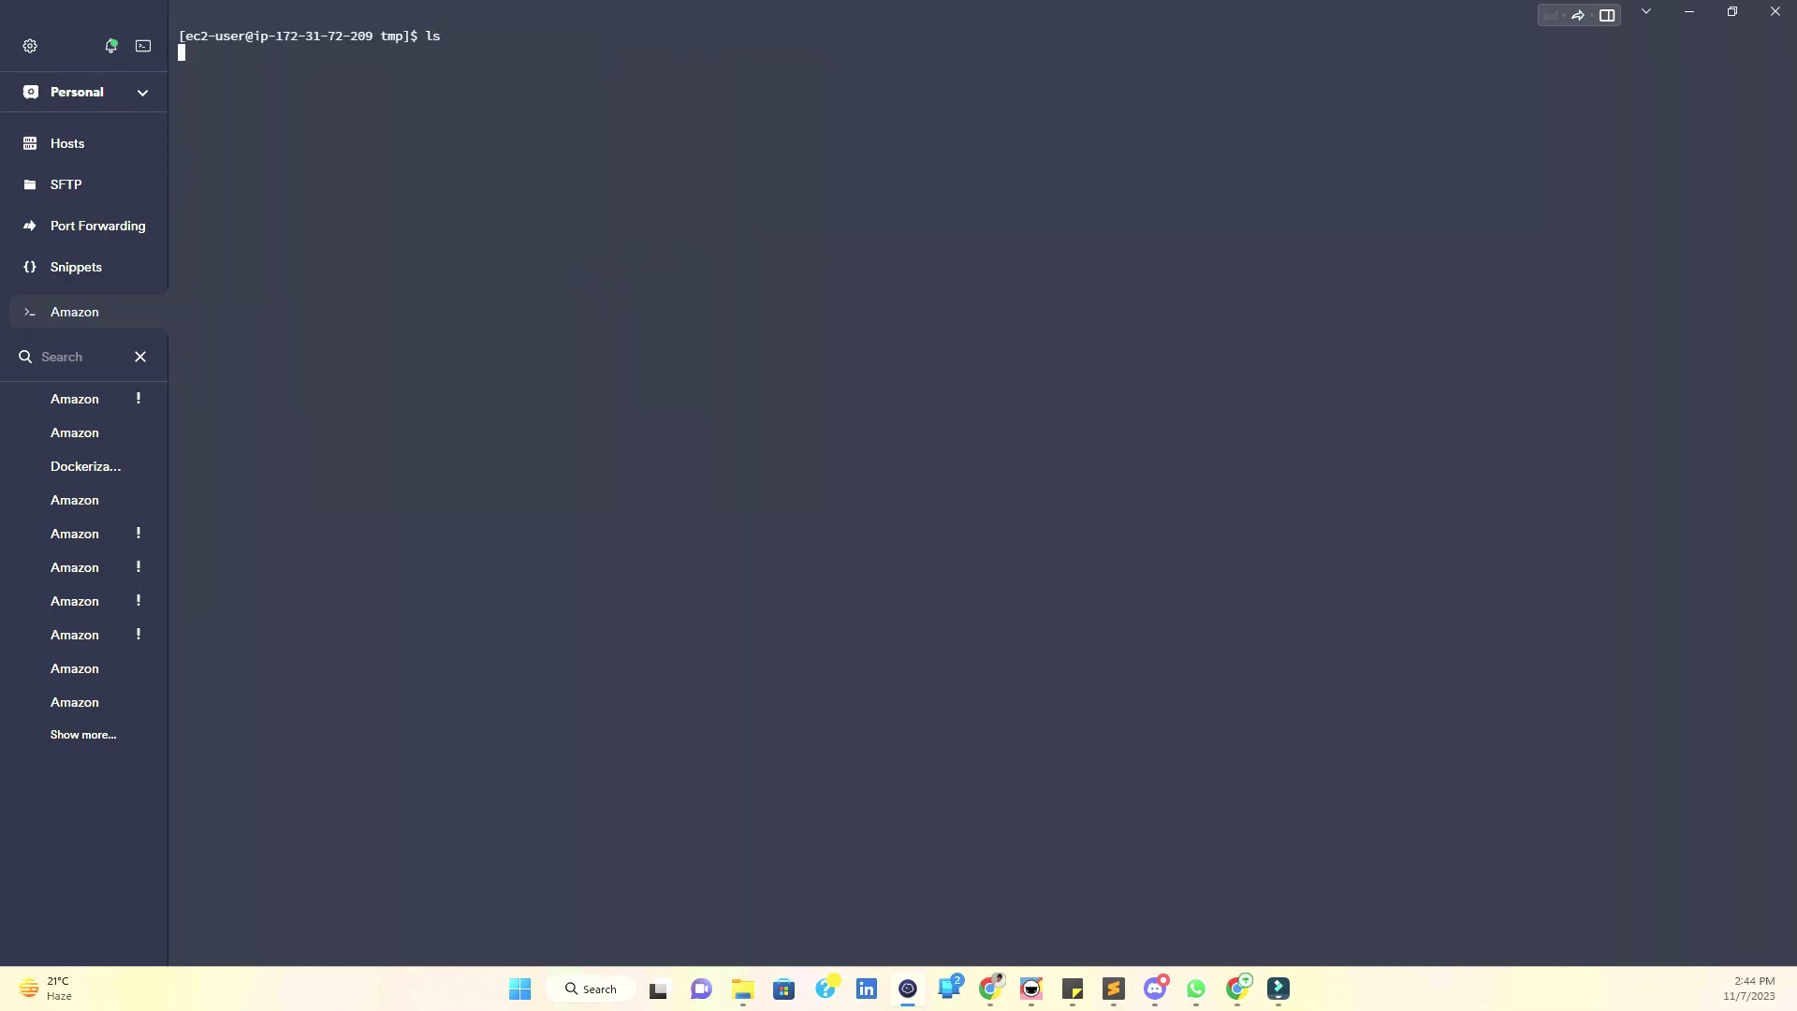
- Run the README's Step 5 block of sudo yum commands in the SSH session, from the system update through the git installation
key(alt+Tab)
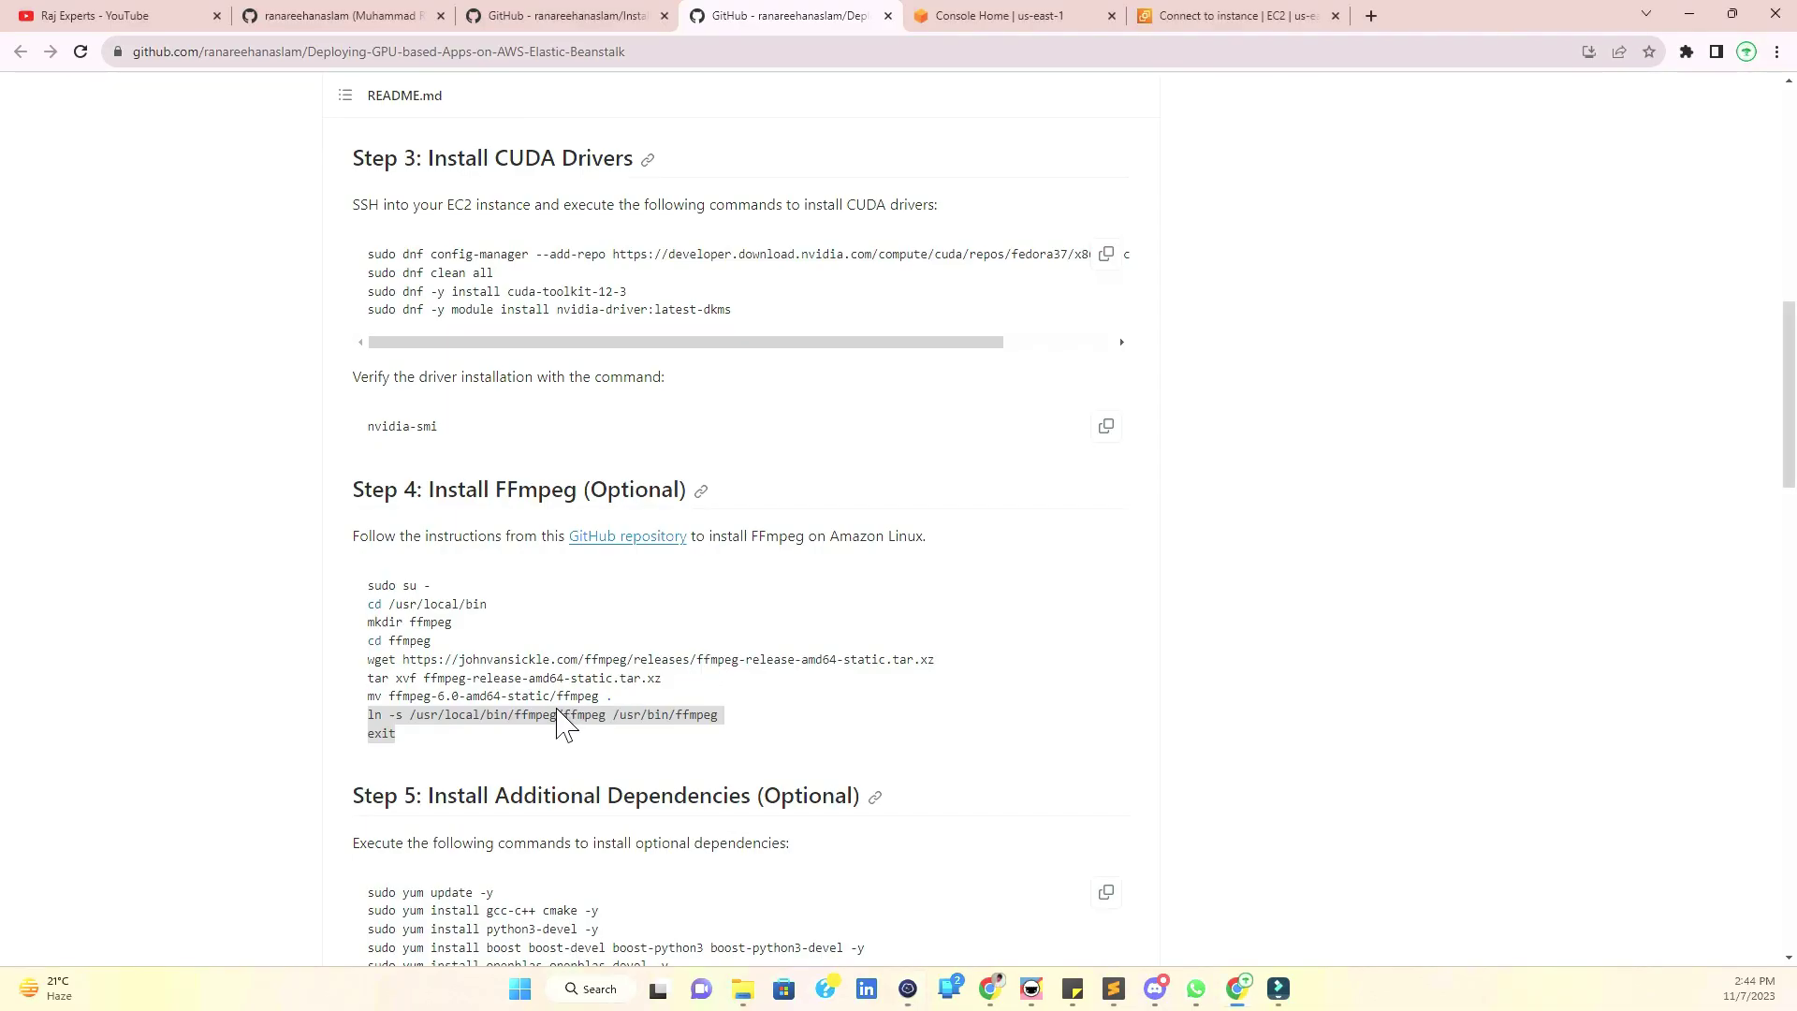
scroll(552, 814, down, 5)
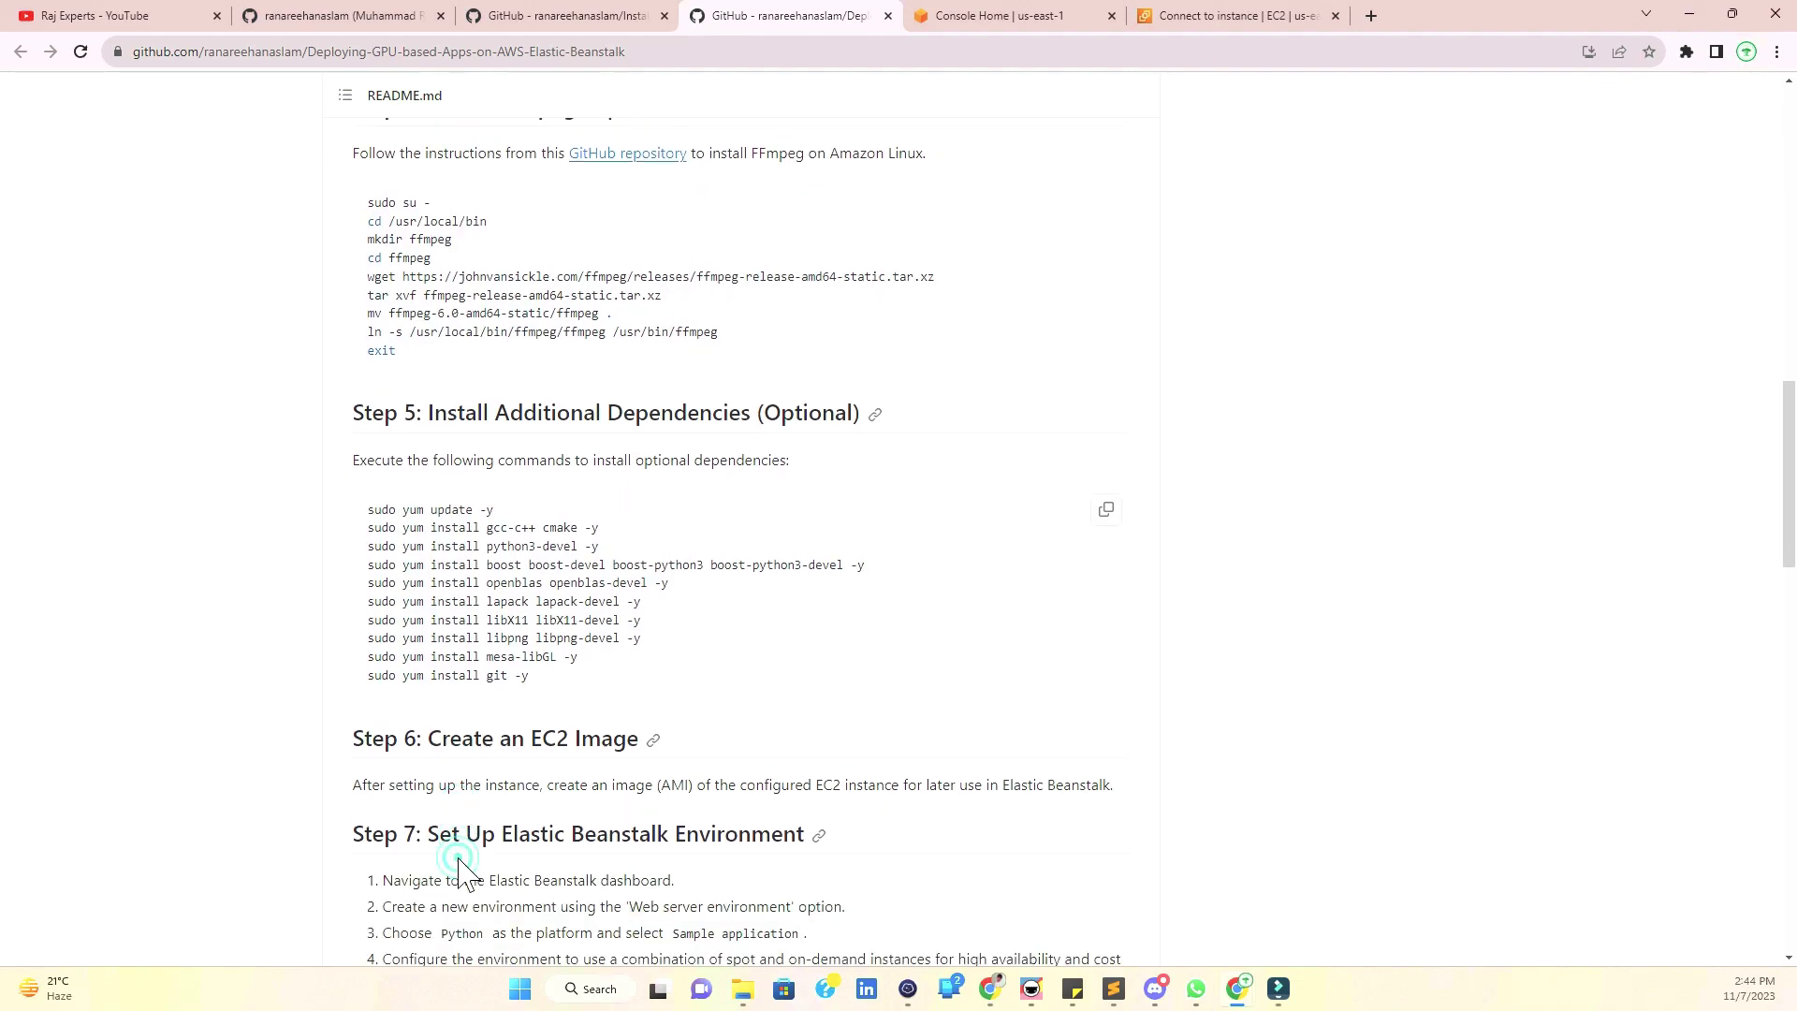
drag(388, 429, 650, 590)
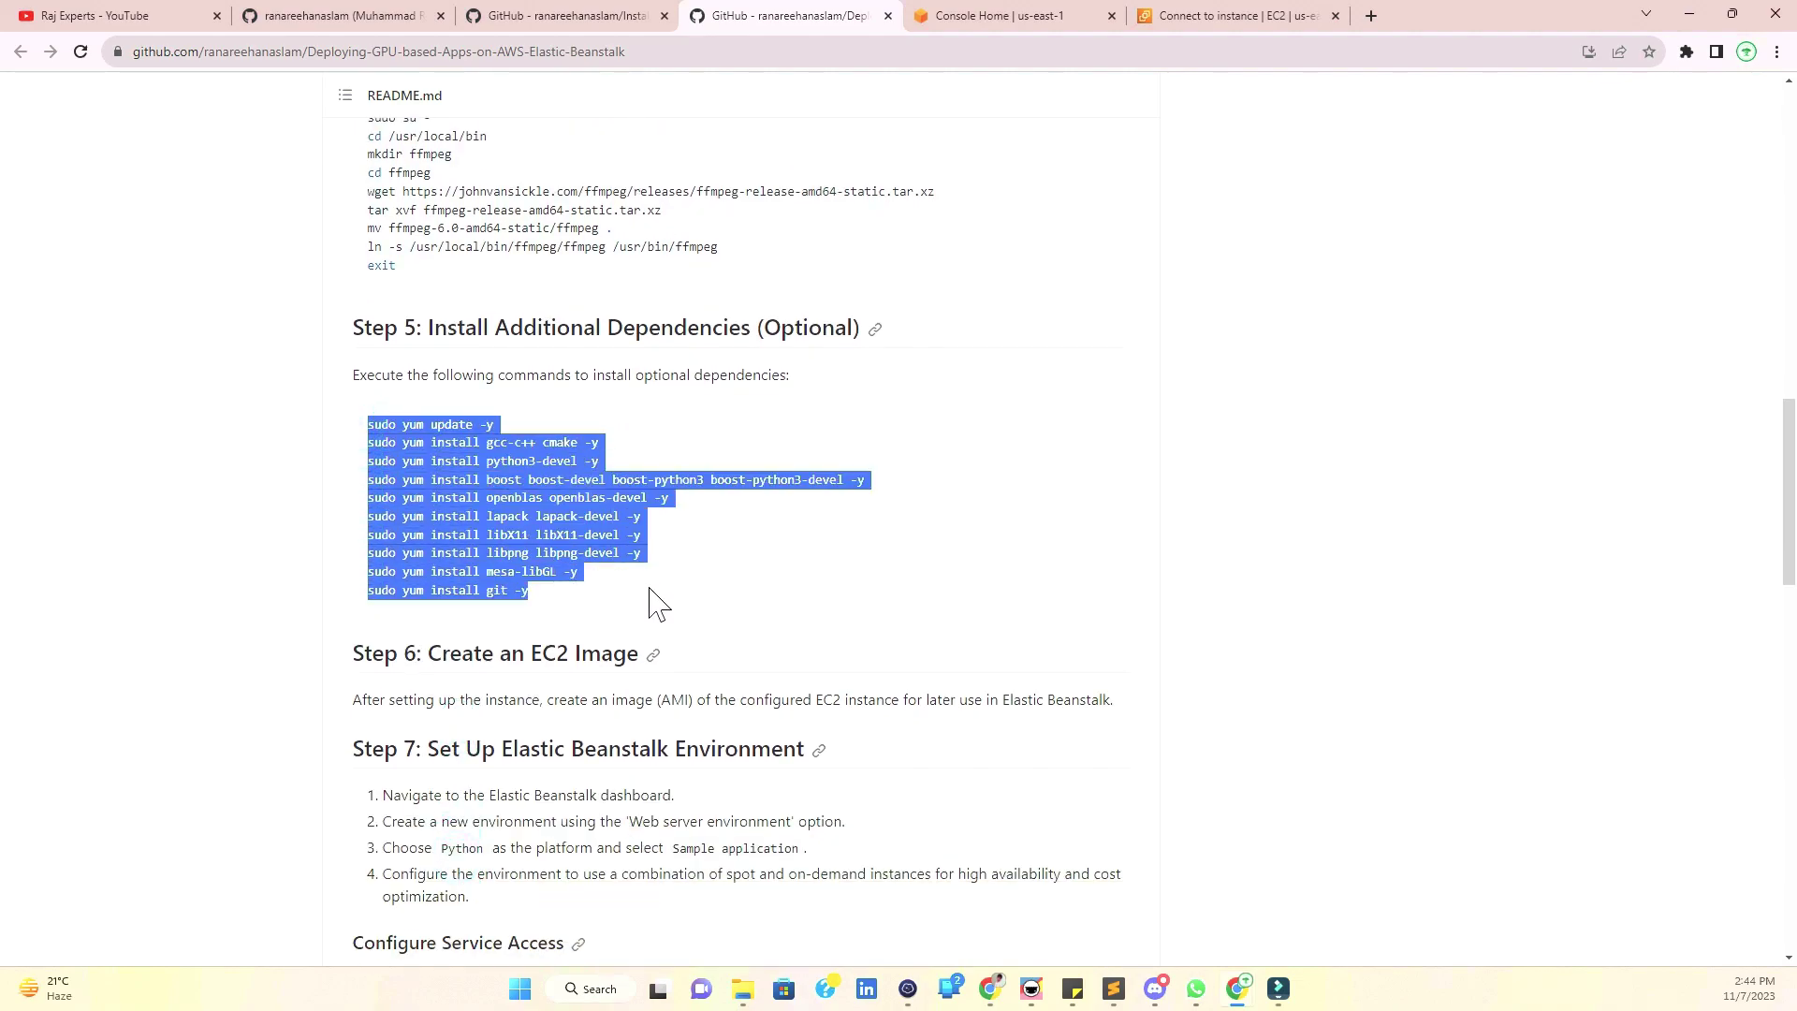
click(1112, 433)
click(1106, 424)
key(alt+Tab)
right_click(820, 511)
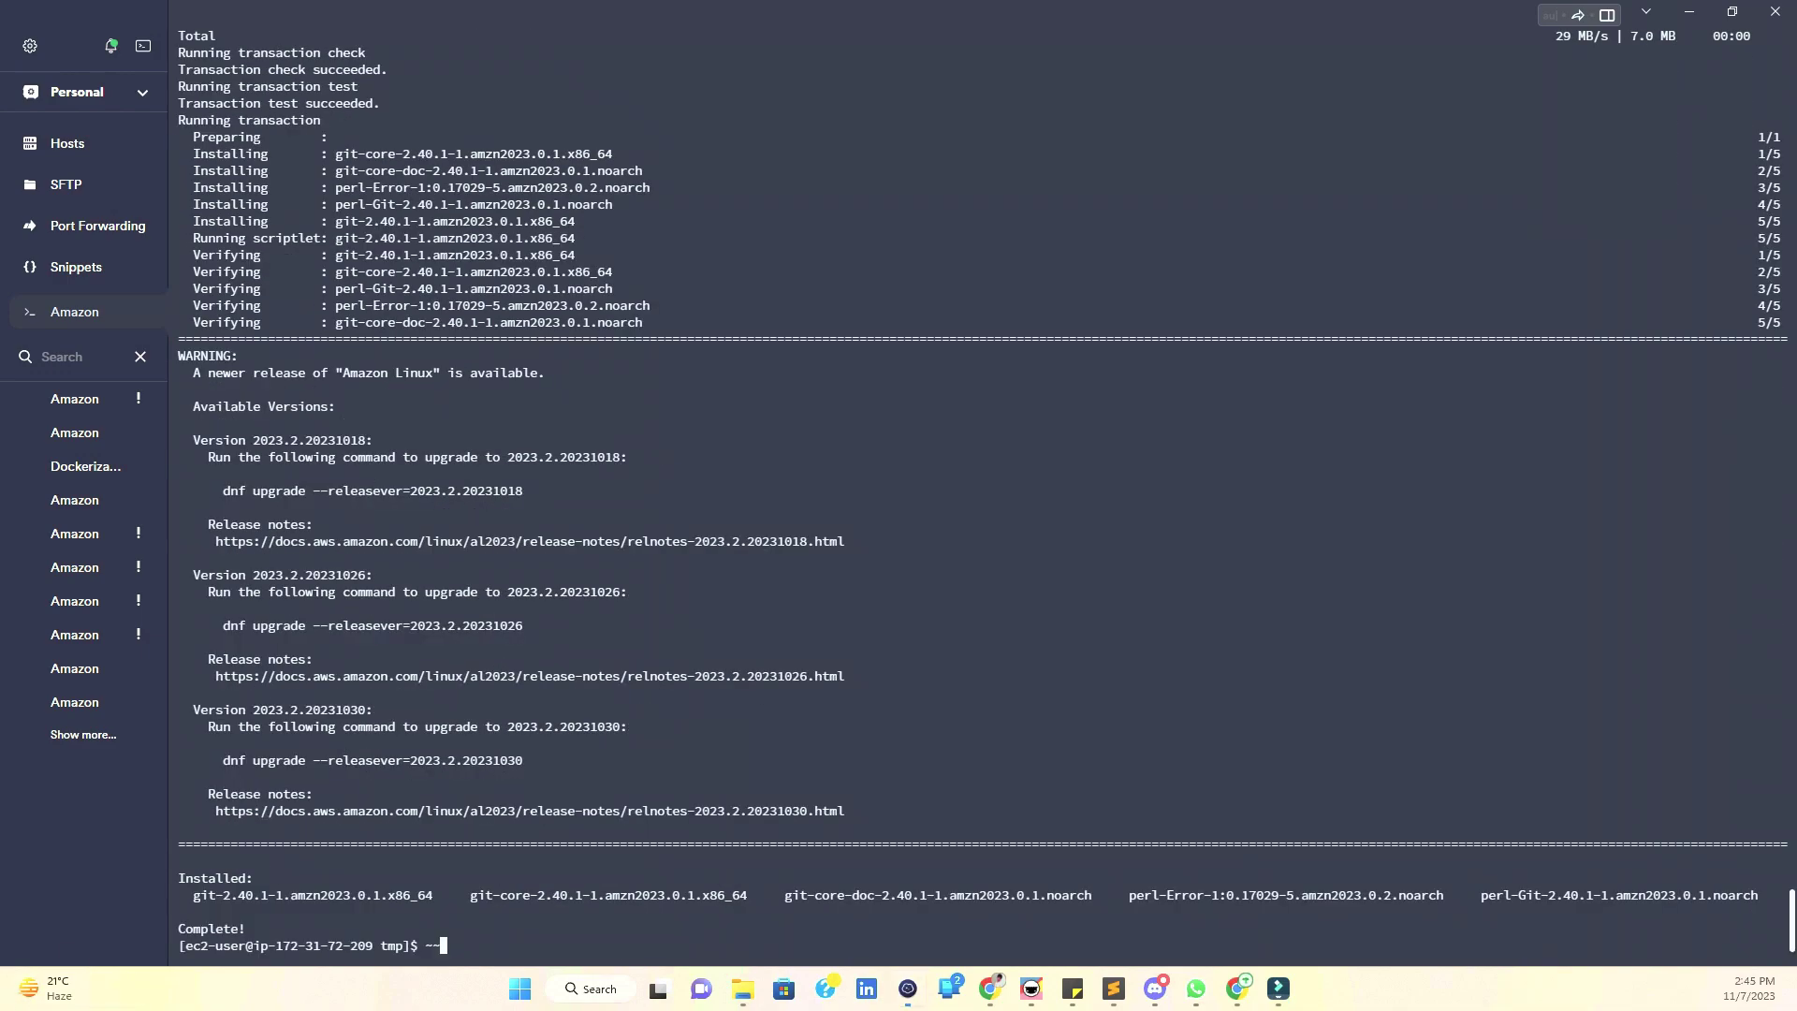
key(BackSpace)
- Review the README's Create an EC2 Image section and end the SSH session with the exit command
click(1732, 11)
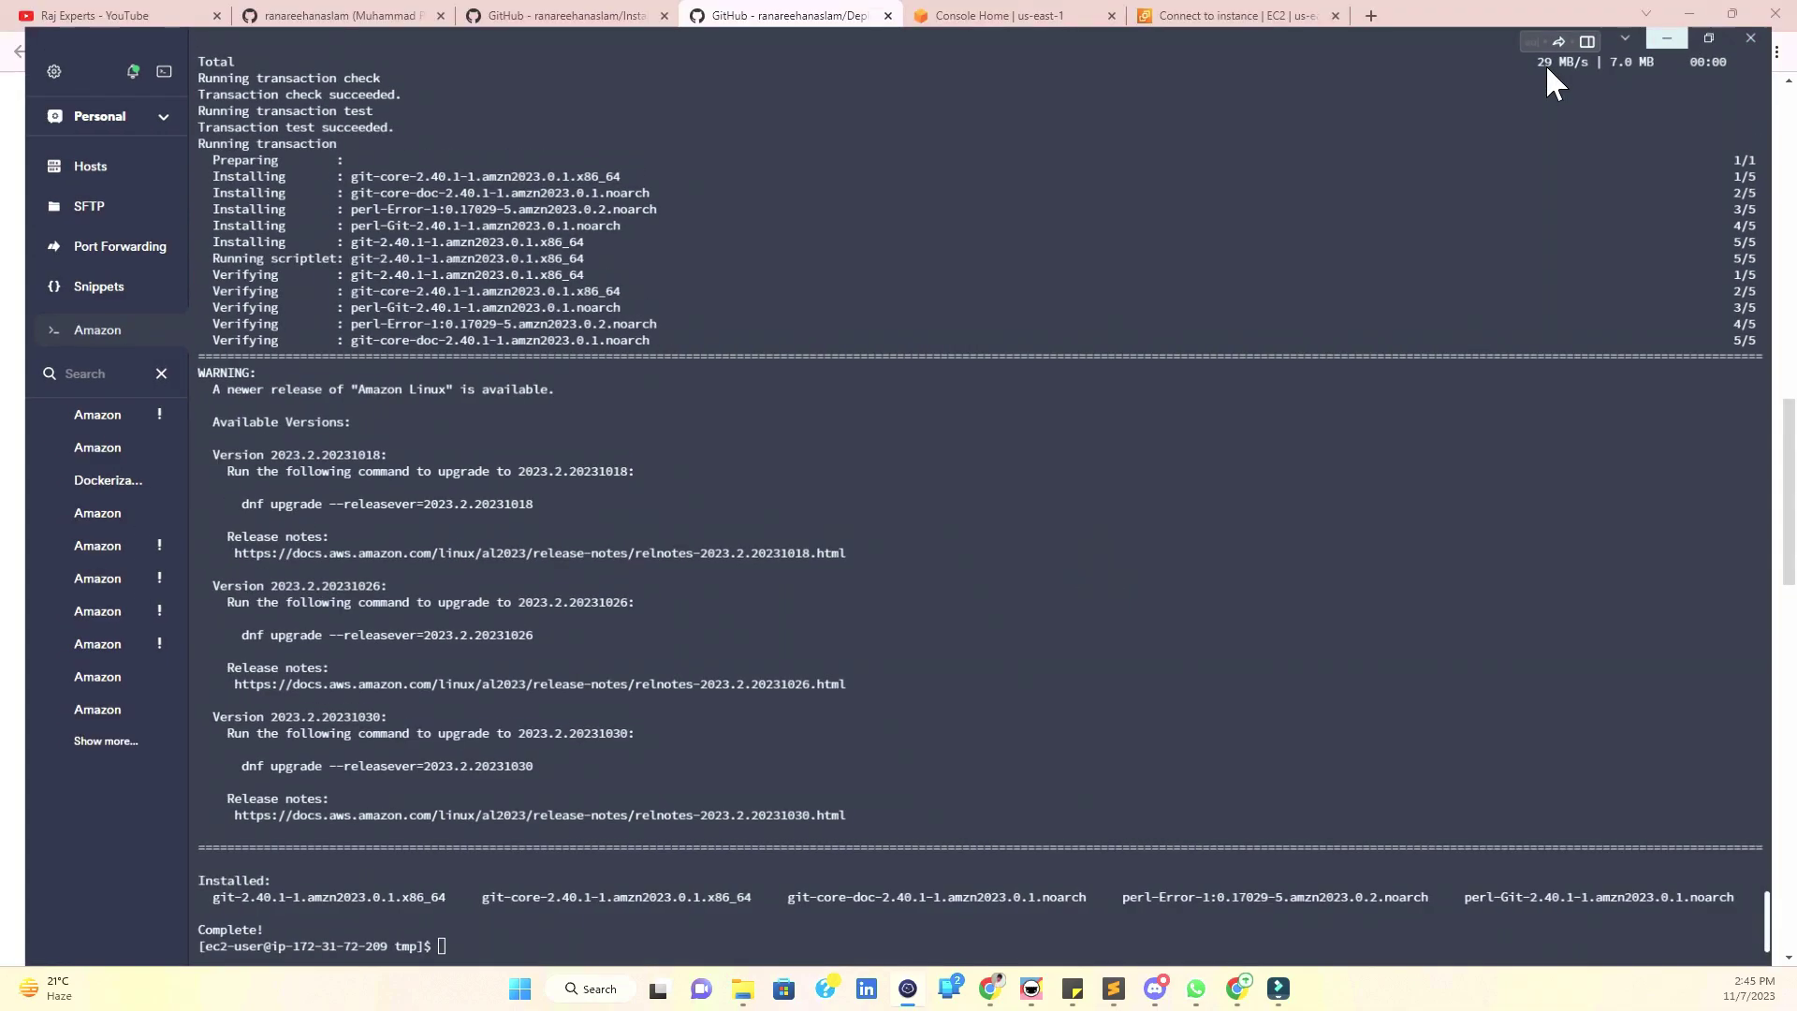
click(1666, 37)
scroll(662, 722, down, 1)
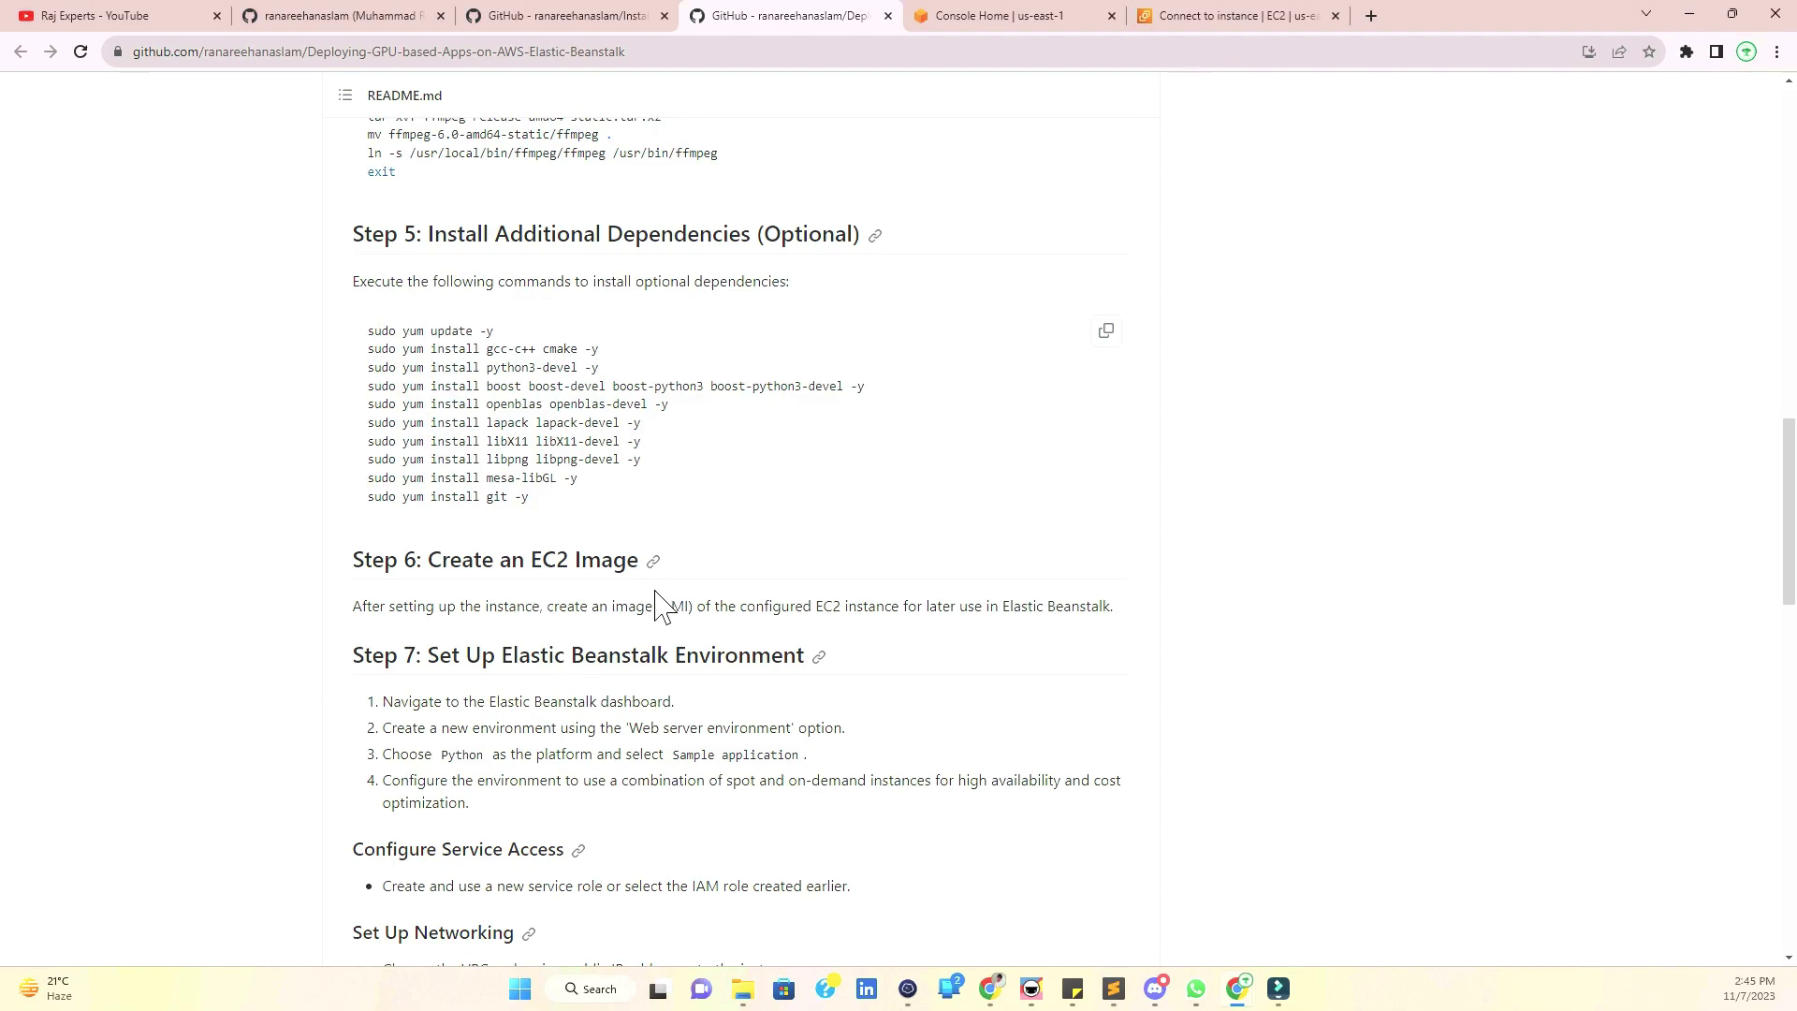
click(1237, 19)
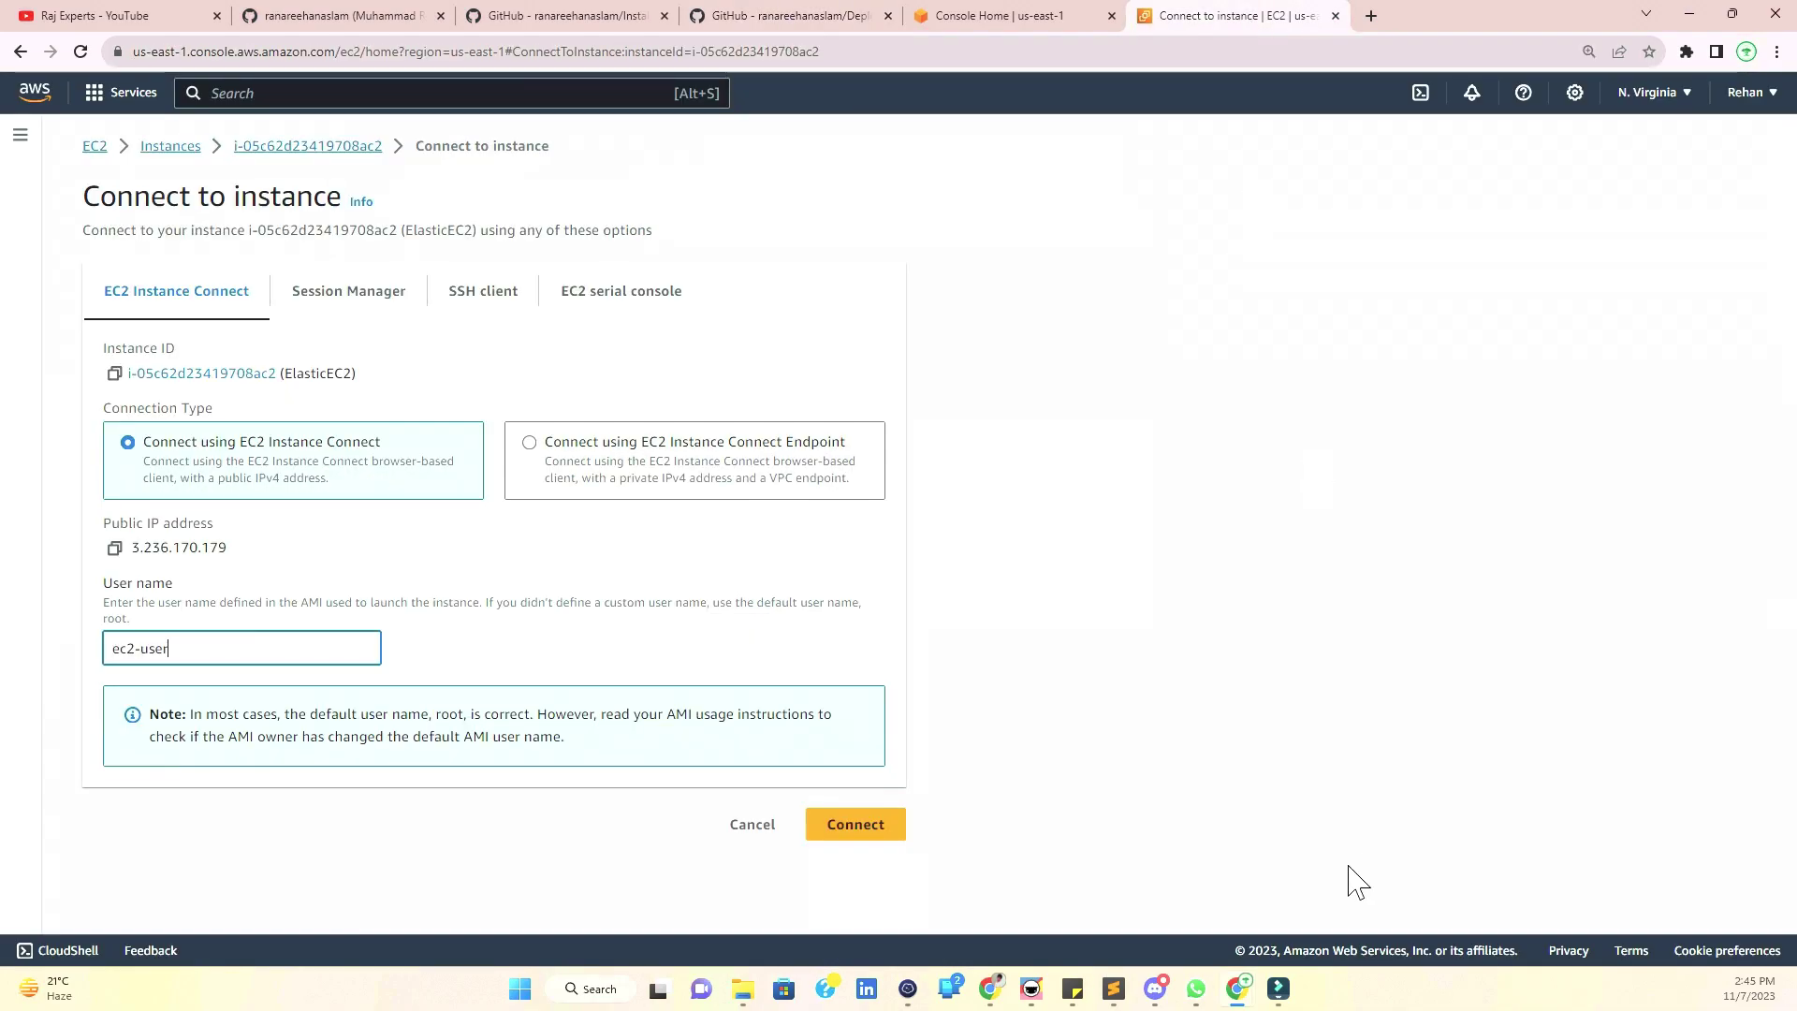
key(alt+Tab)
click(1072, 535)
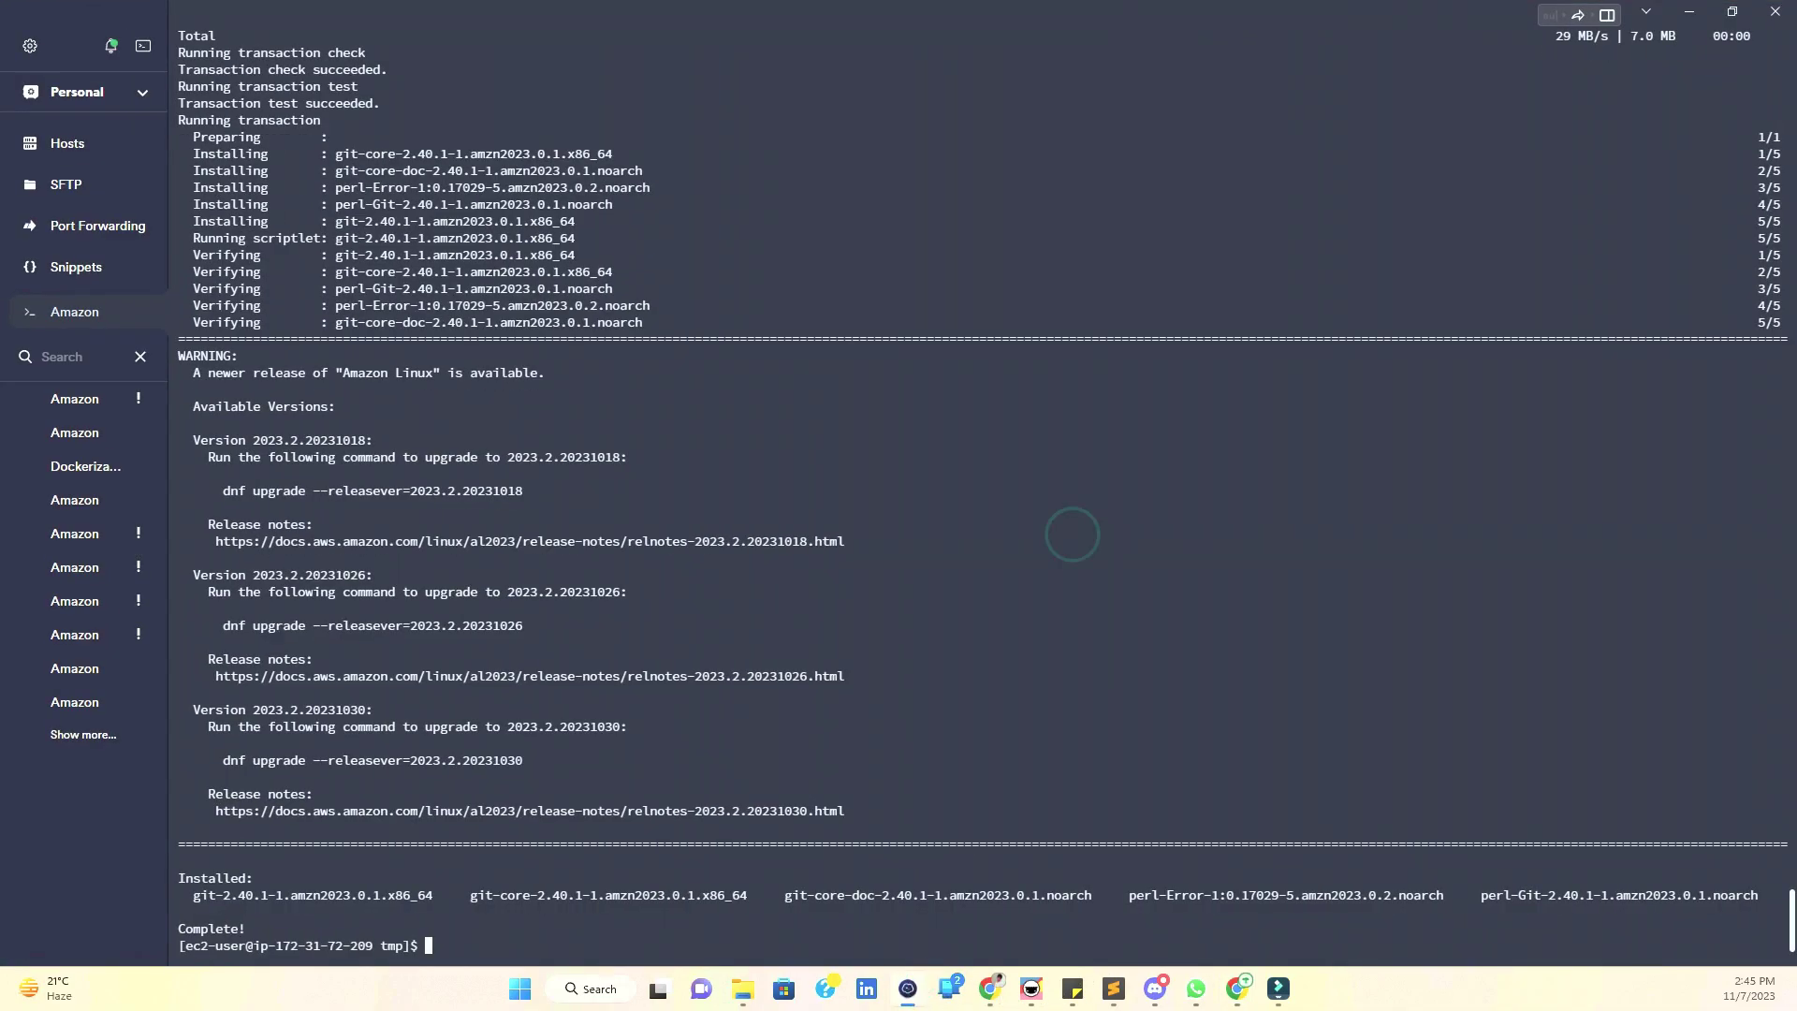
text(exit)
key(Return)
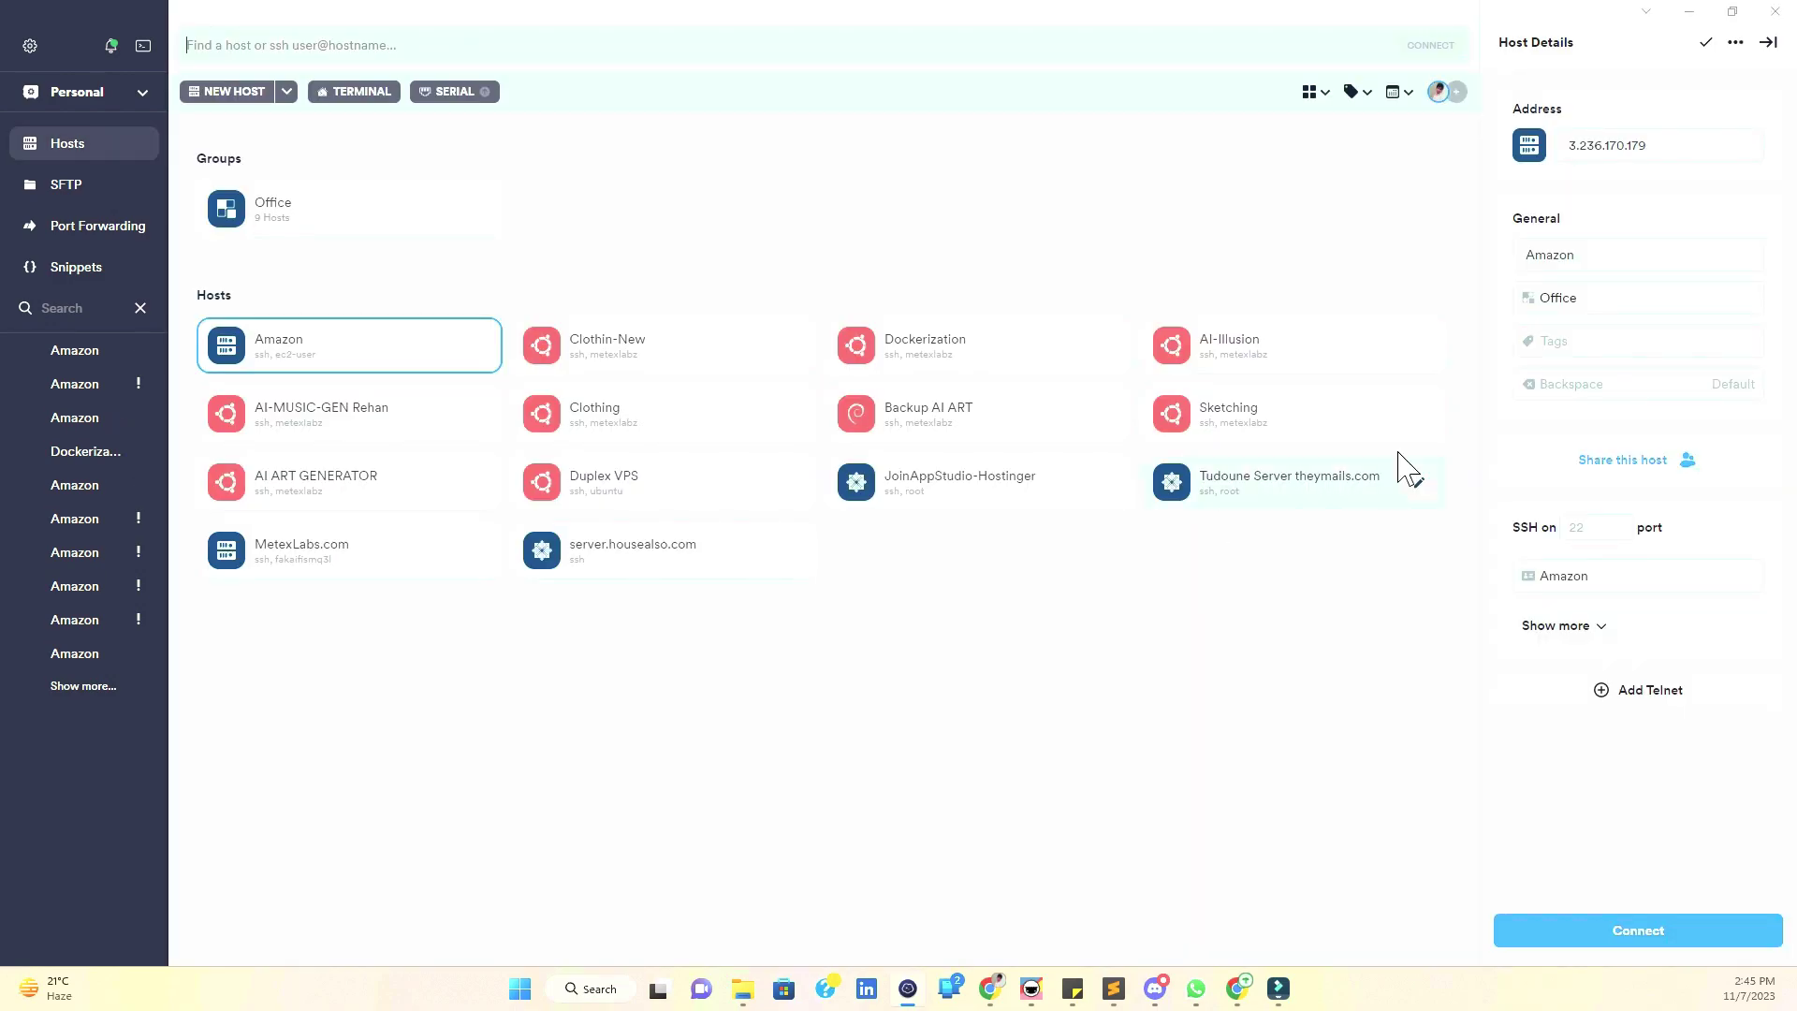
click(1689, 11)
- Open the EC2 instances list from the AWS console and start creating an image from the ElasticEC2 instance
click(997, 16)
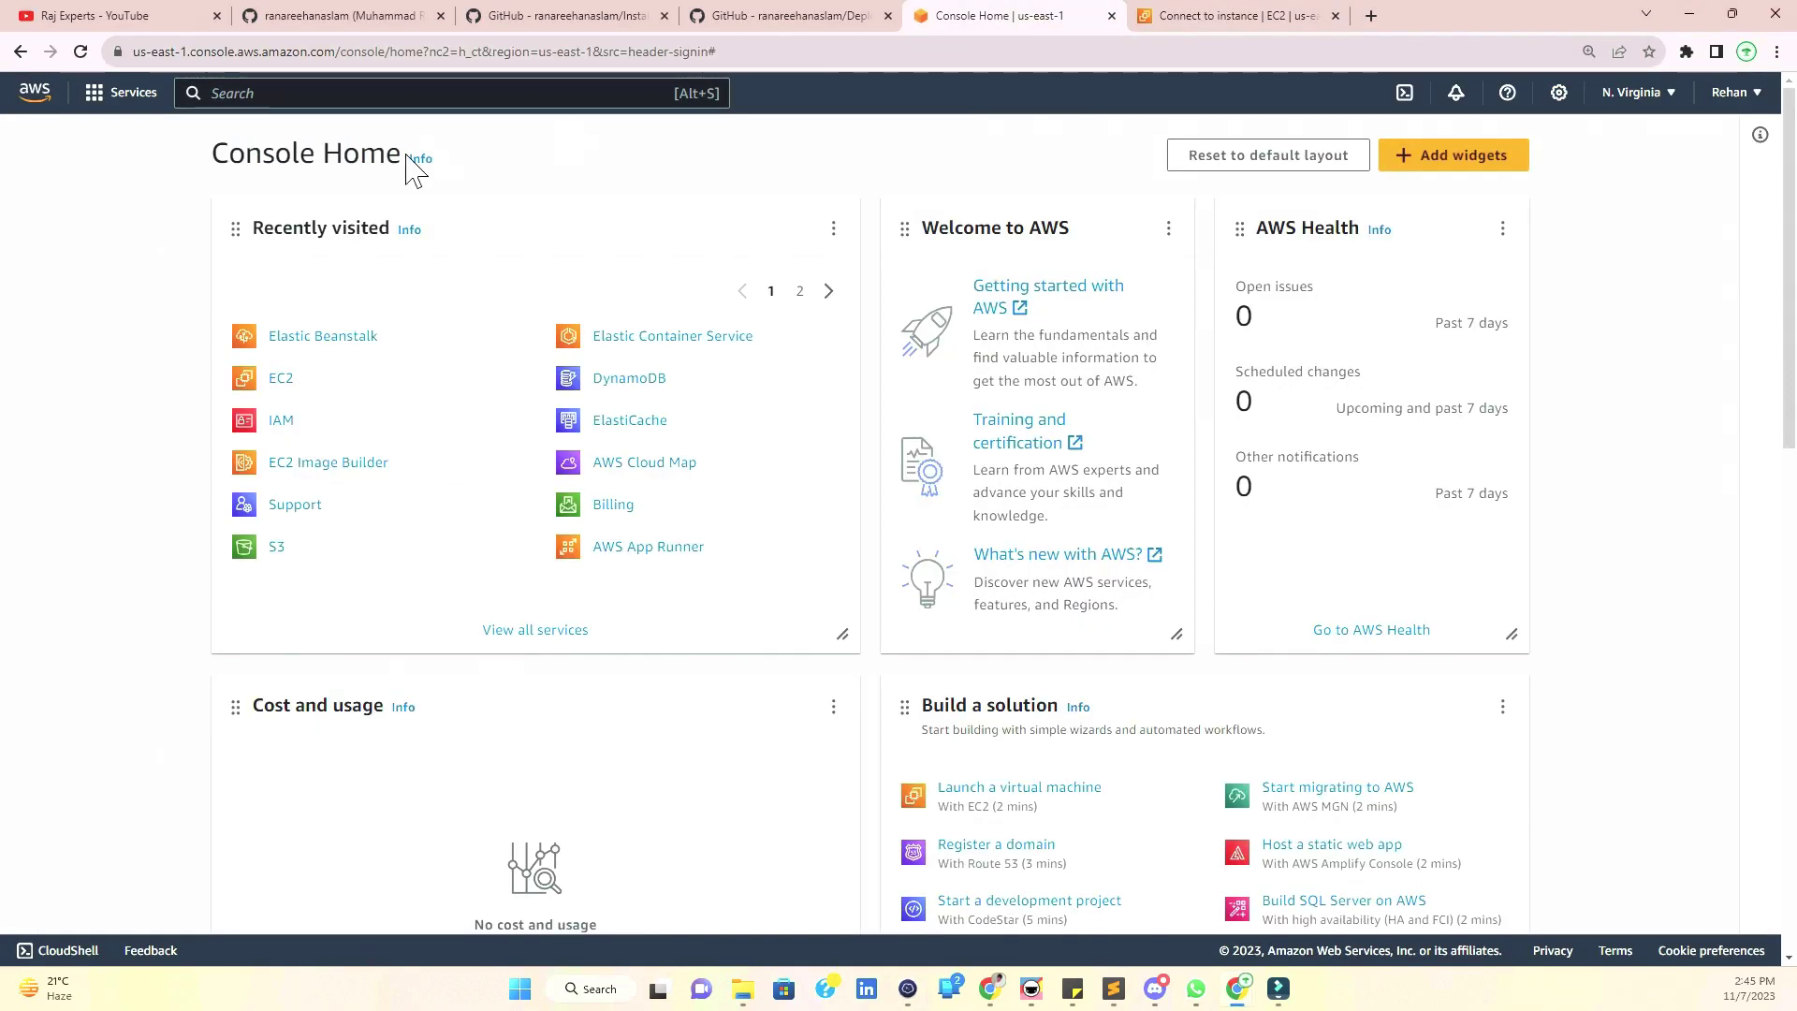
click(283, 379)
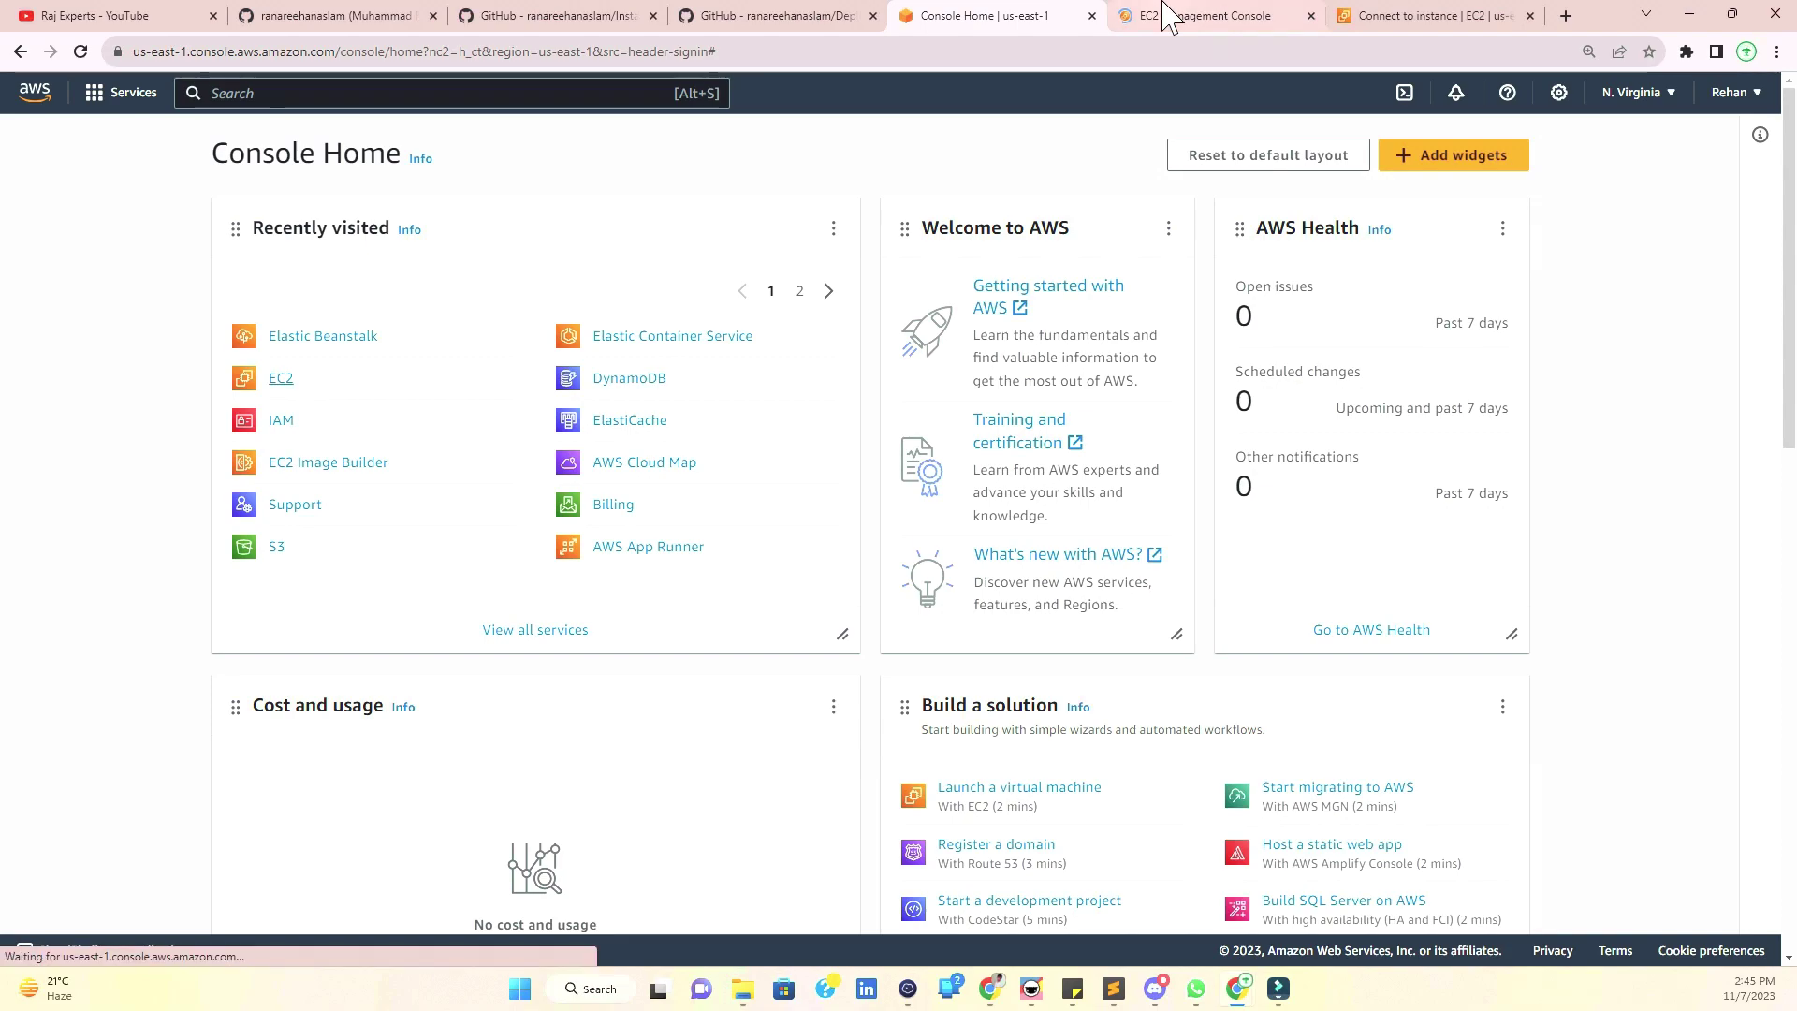
click(88, 286)
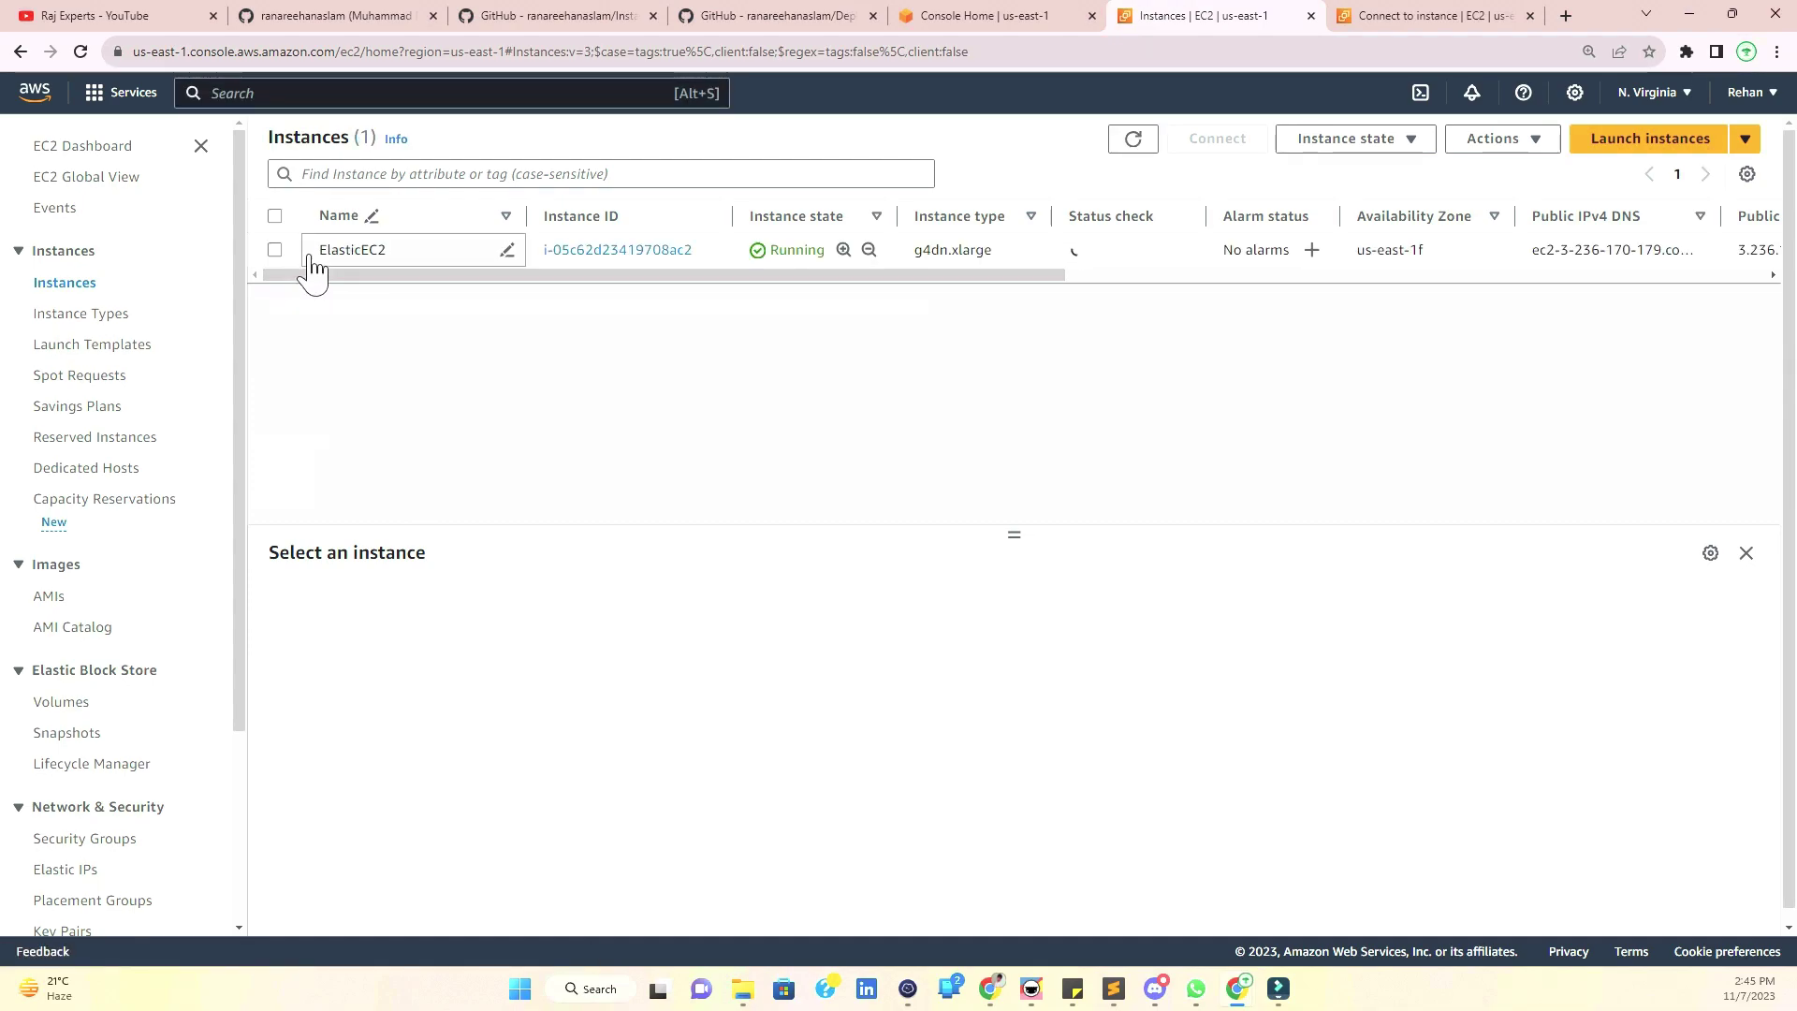
right_click(277, 253)
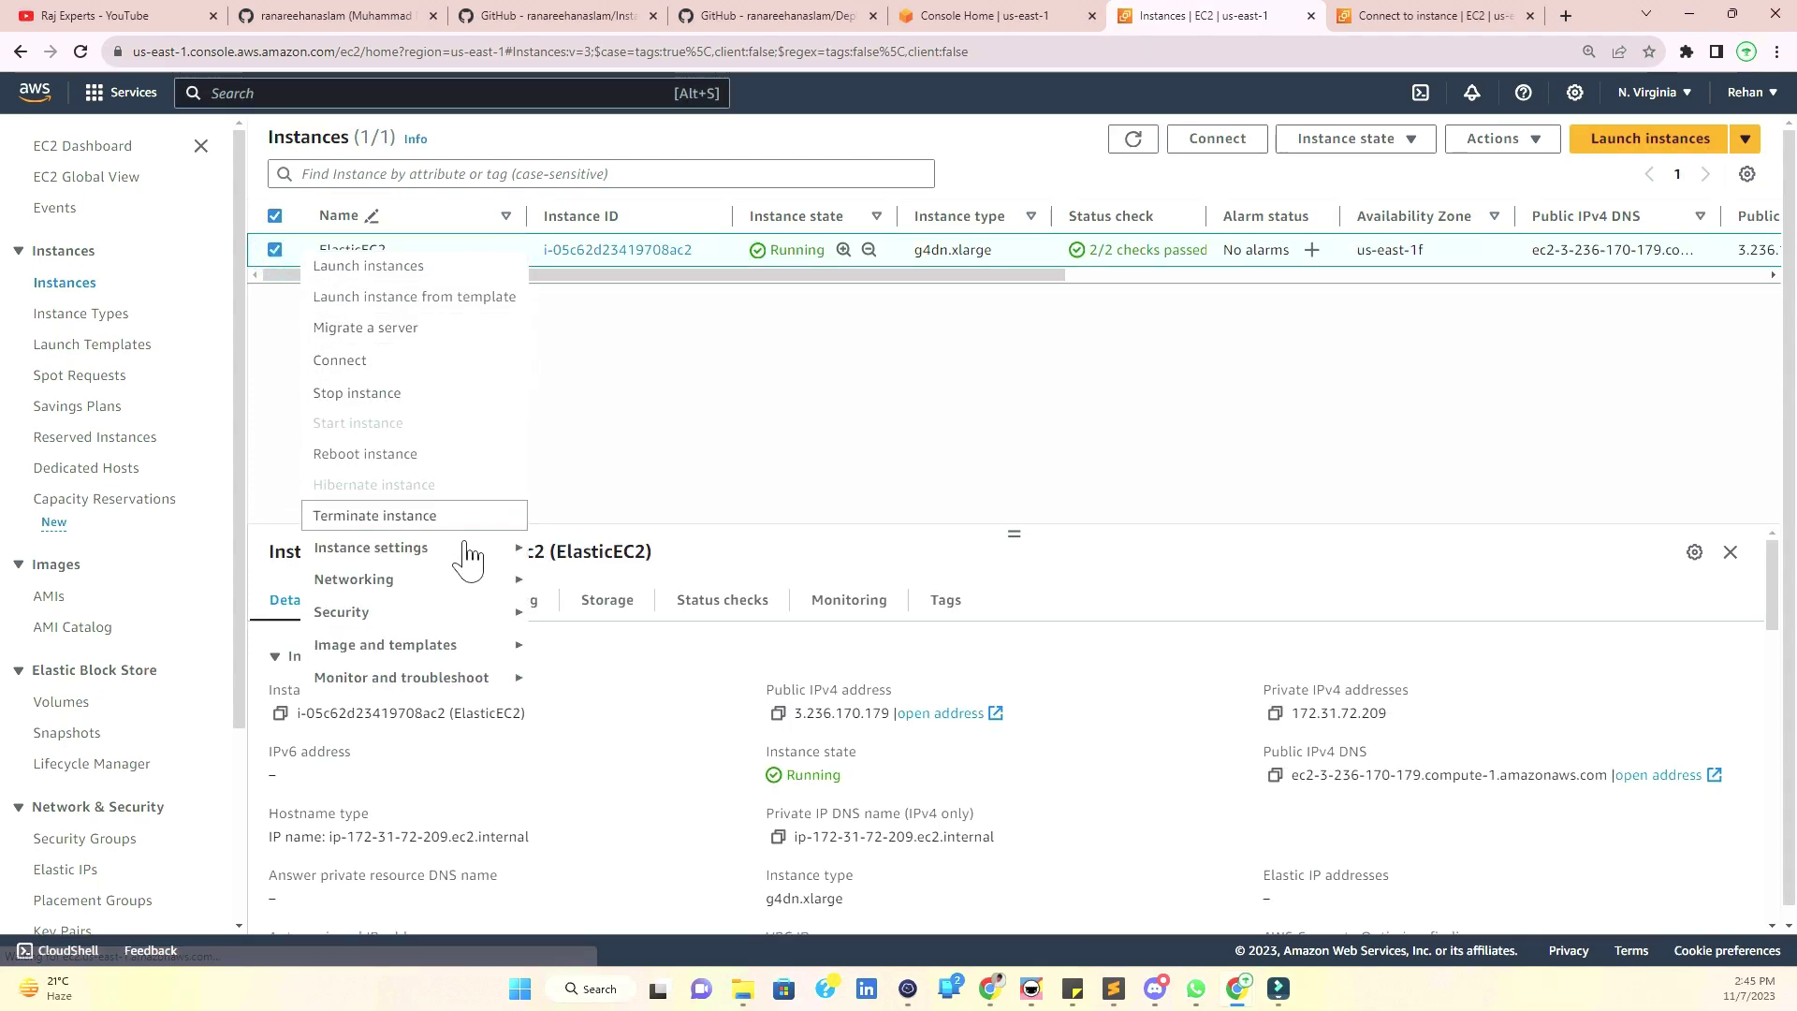
mouse_move(492, 647)
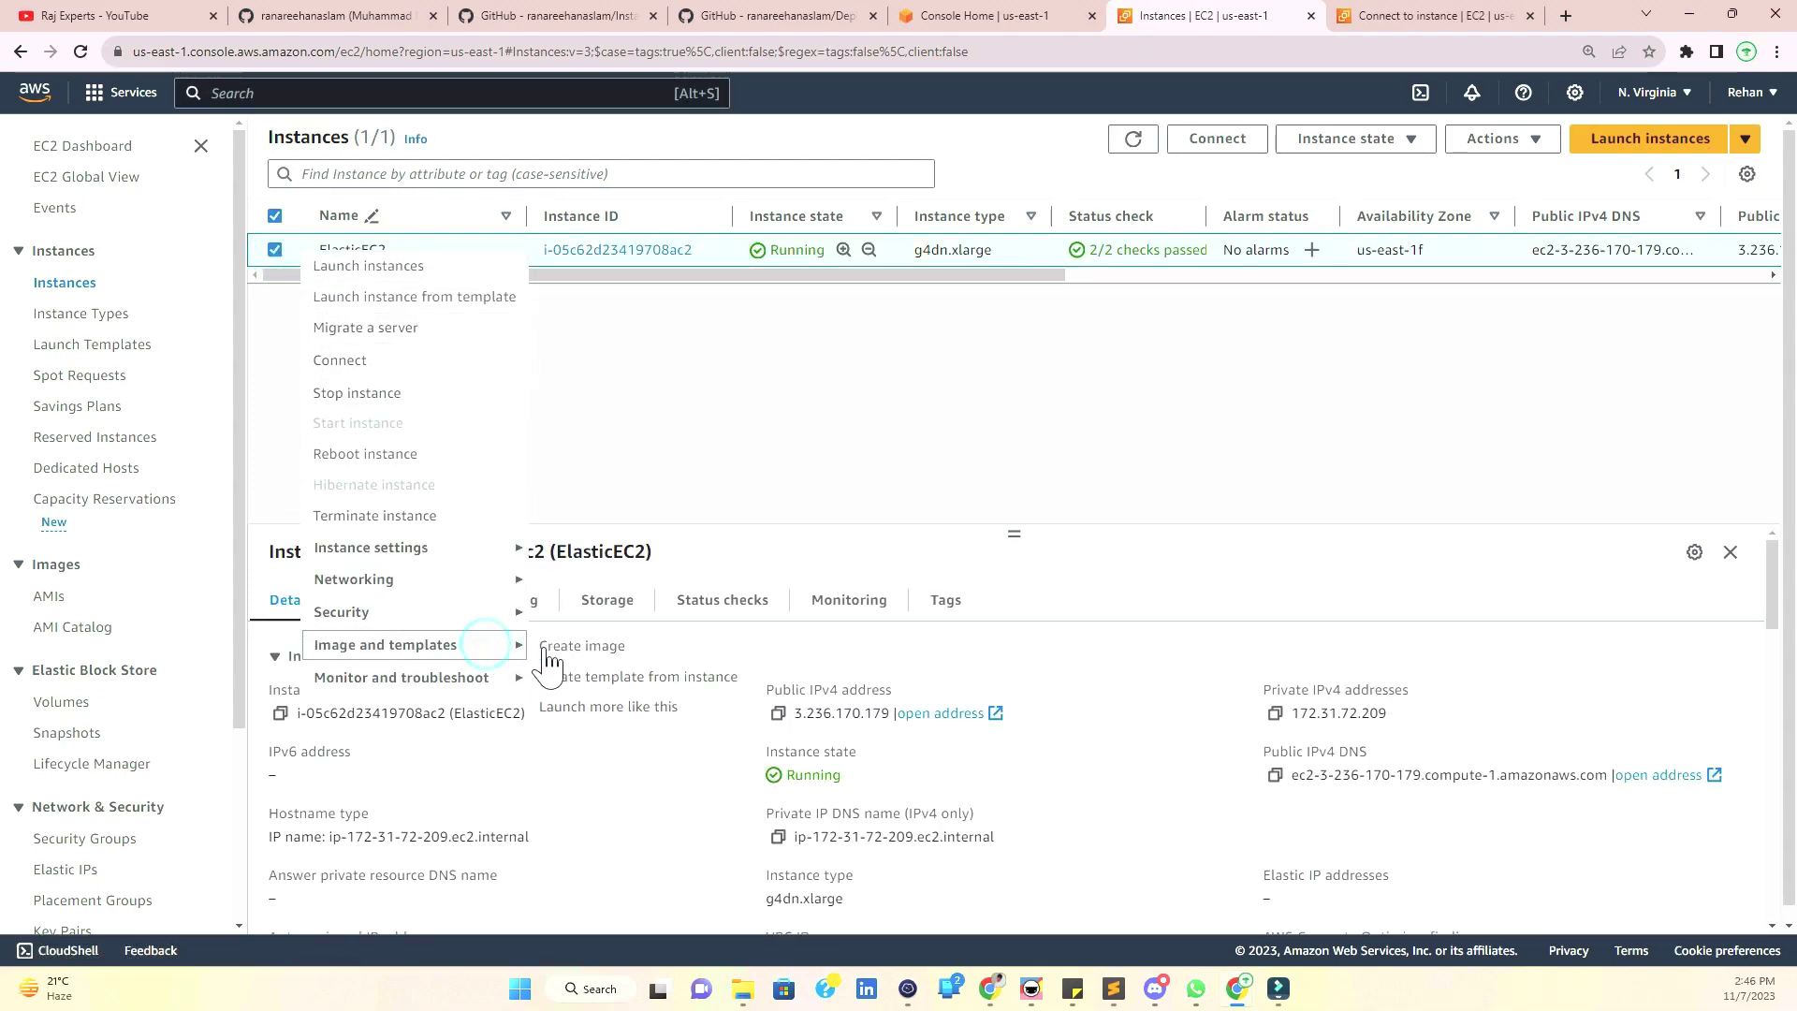
click(582, 645)
- Create the image with ElasticBeanStalkGpuAMI as both its name and its description
click(327, 385)
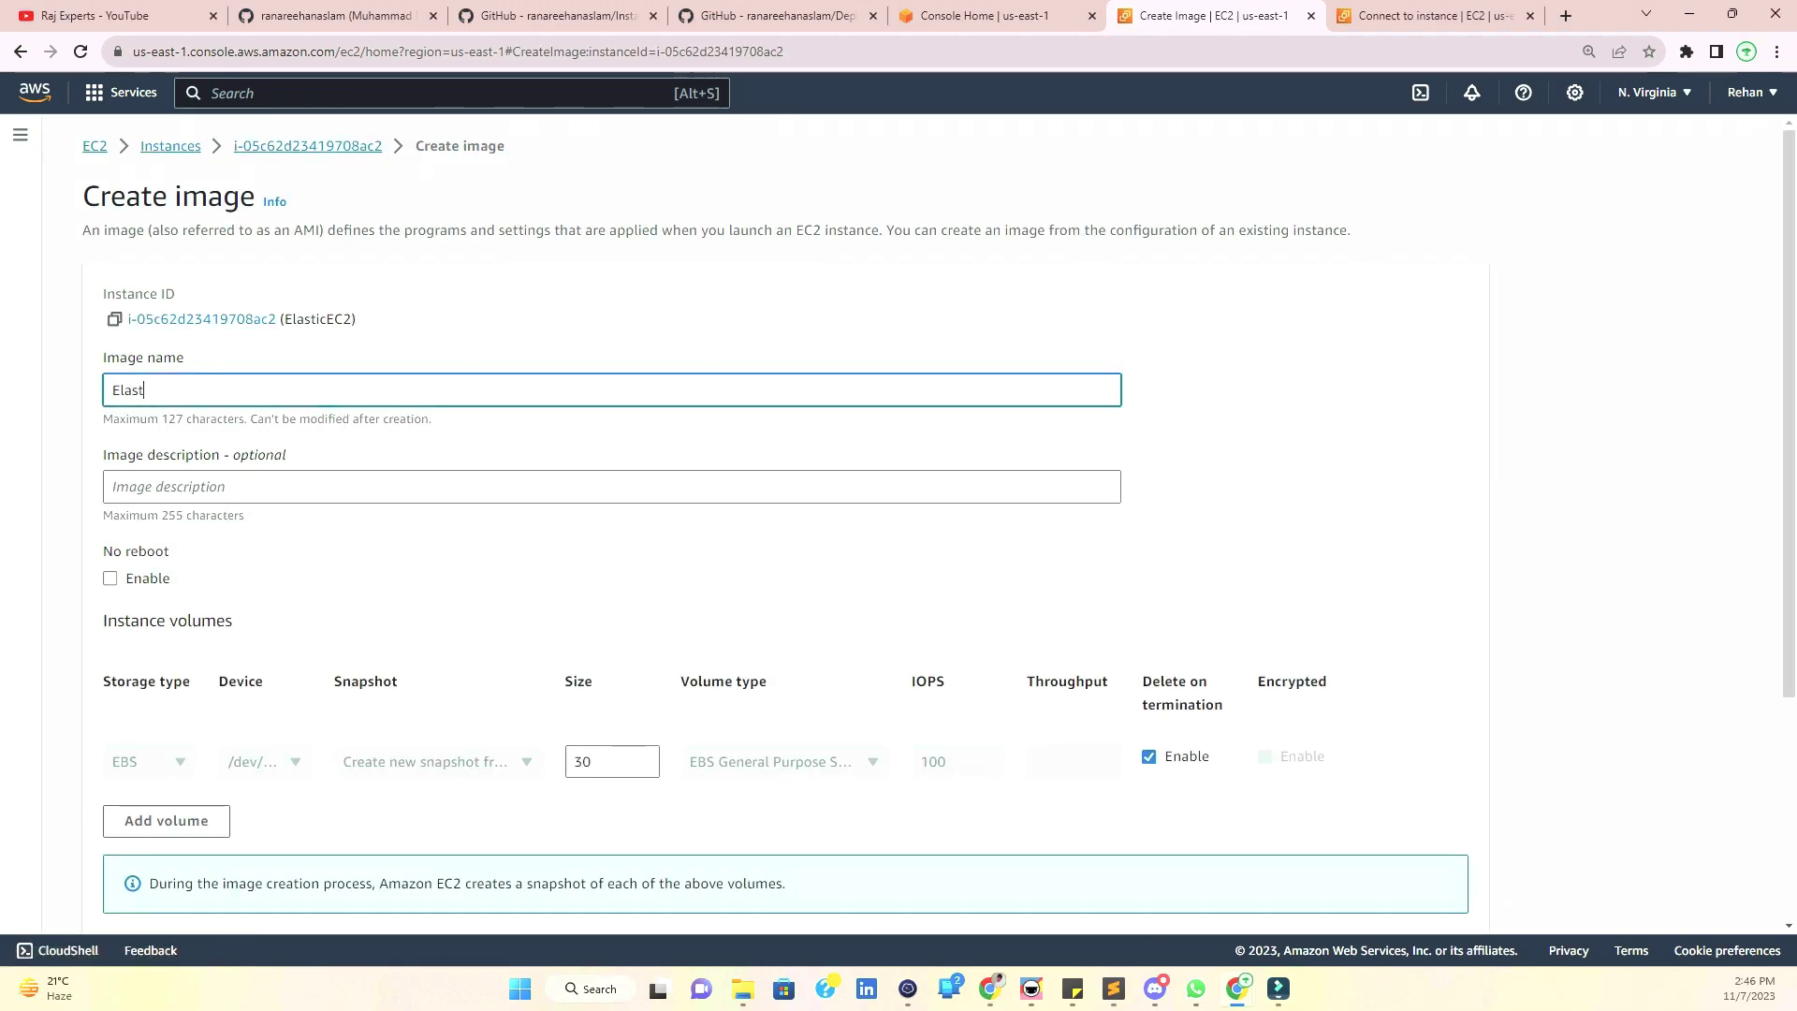
text(ElasticBeanStalkGpuAMI)
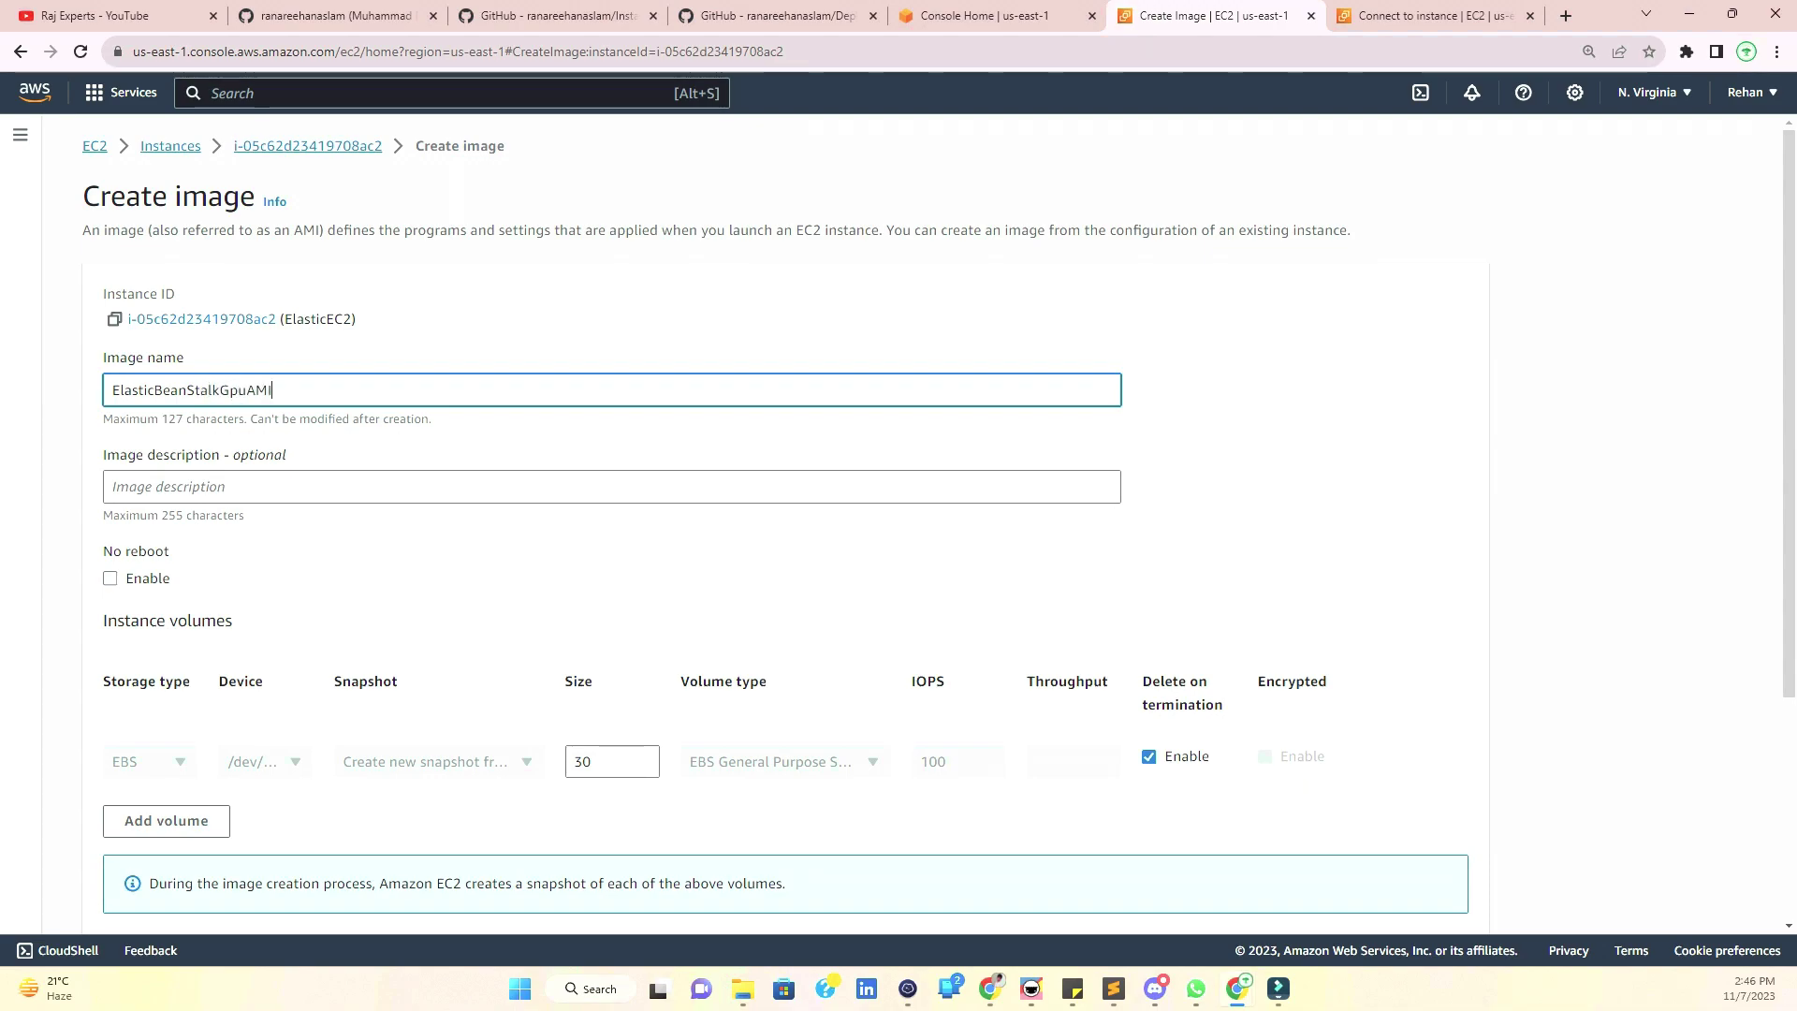
click(113, 486)
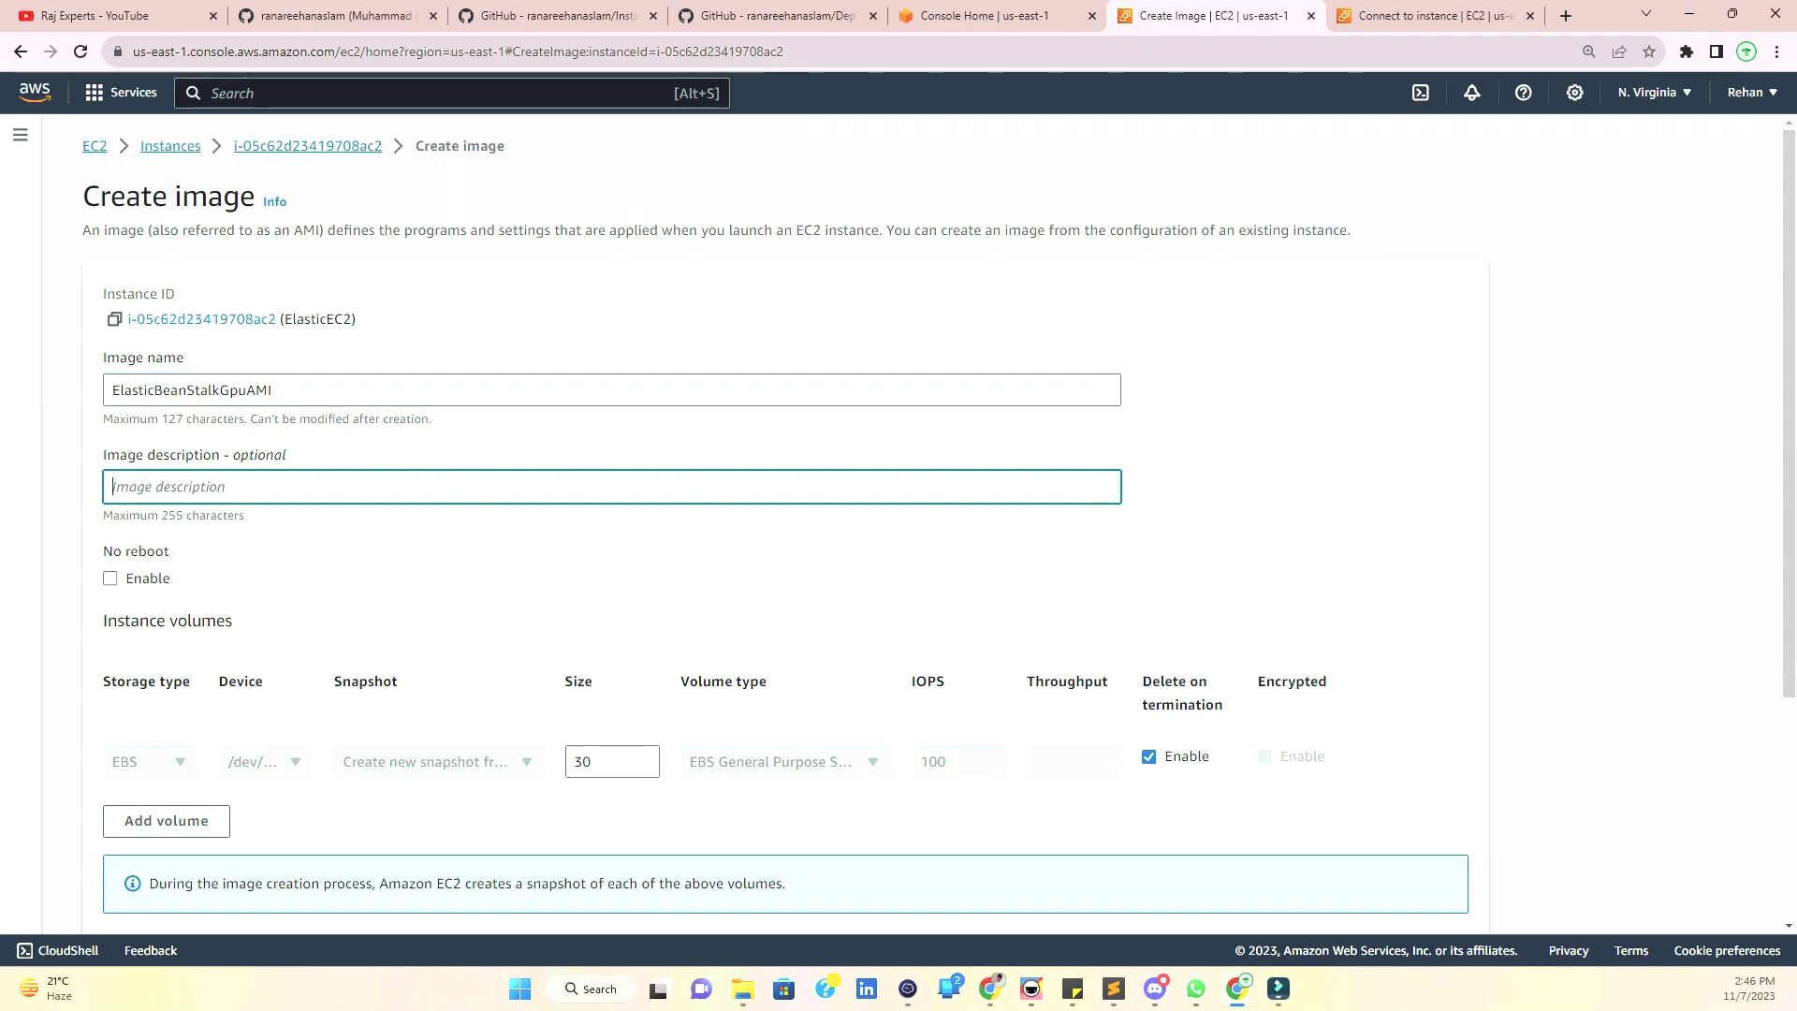
scroll(564, 587, down, 2)
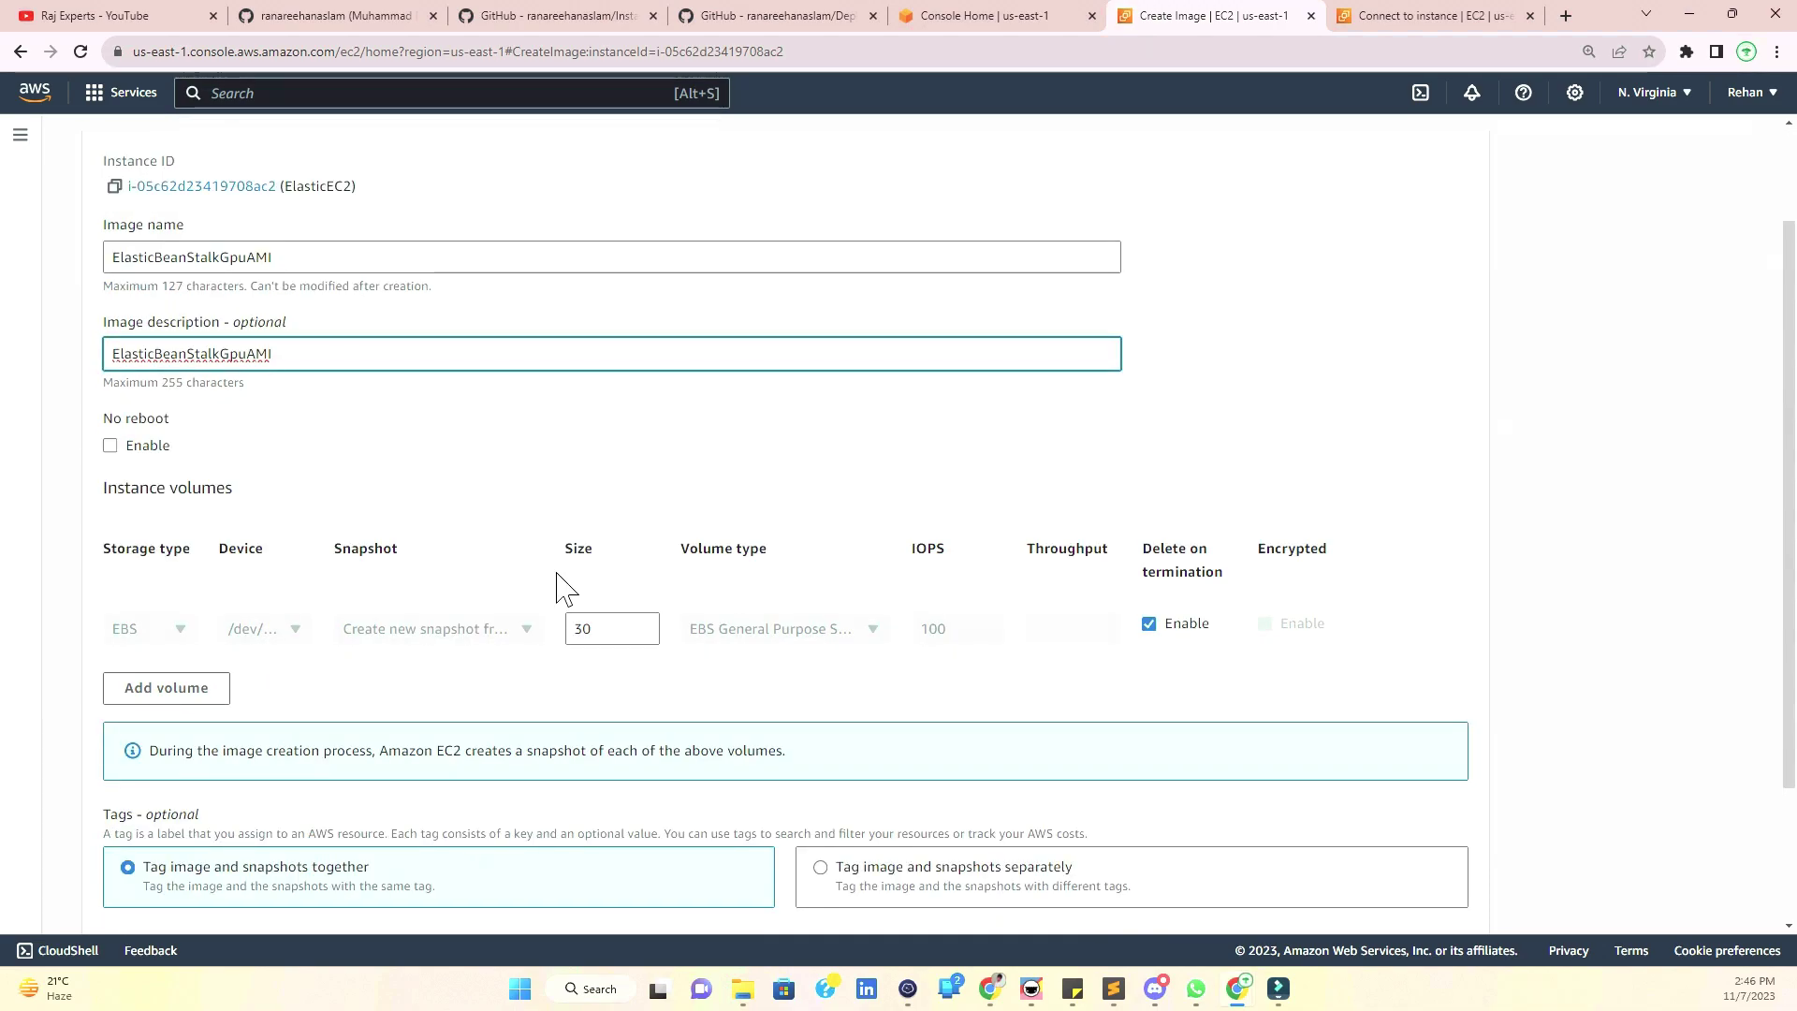
scroll(564, 588, down, 3)
click(1482, 900)
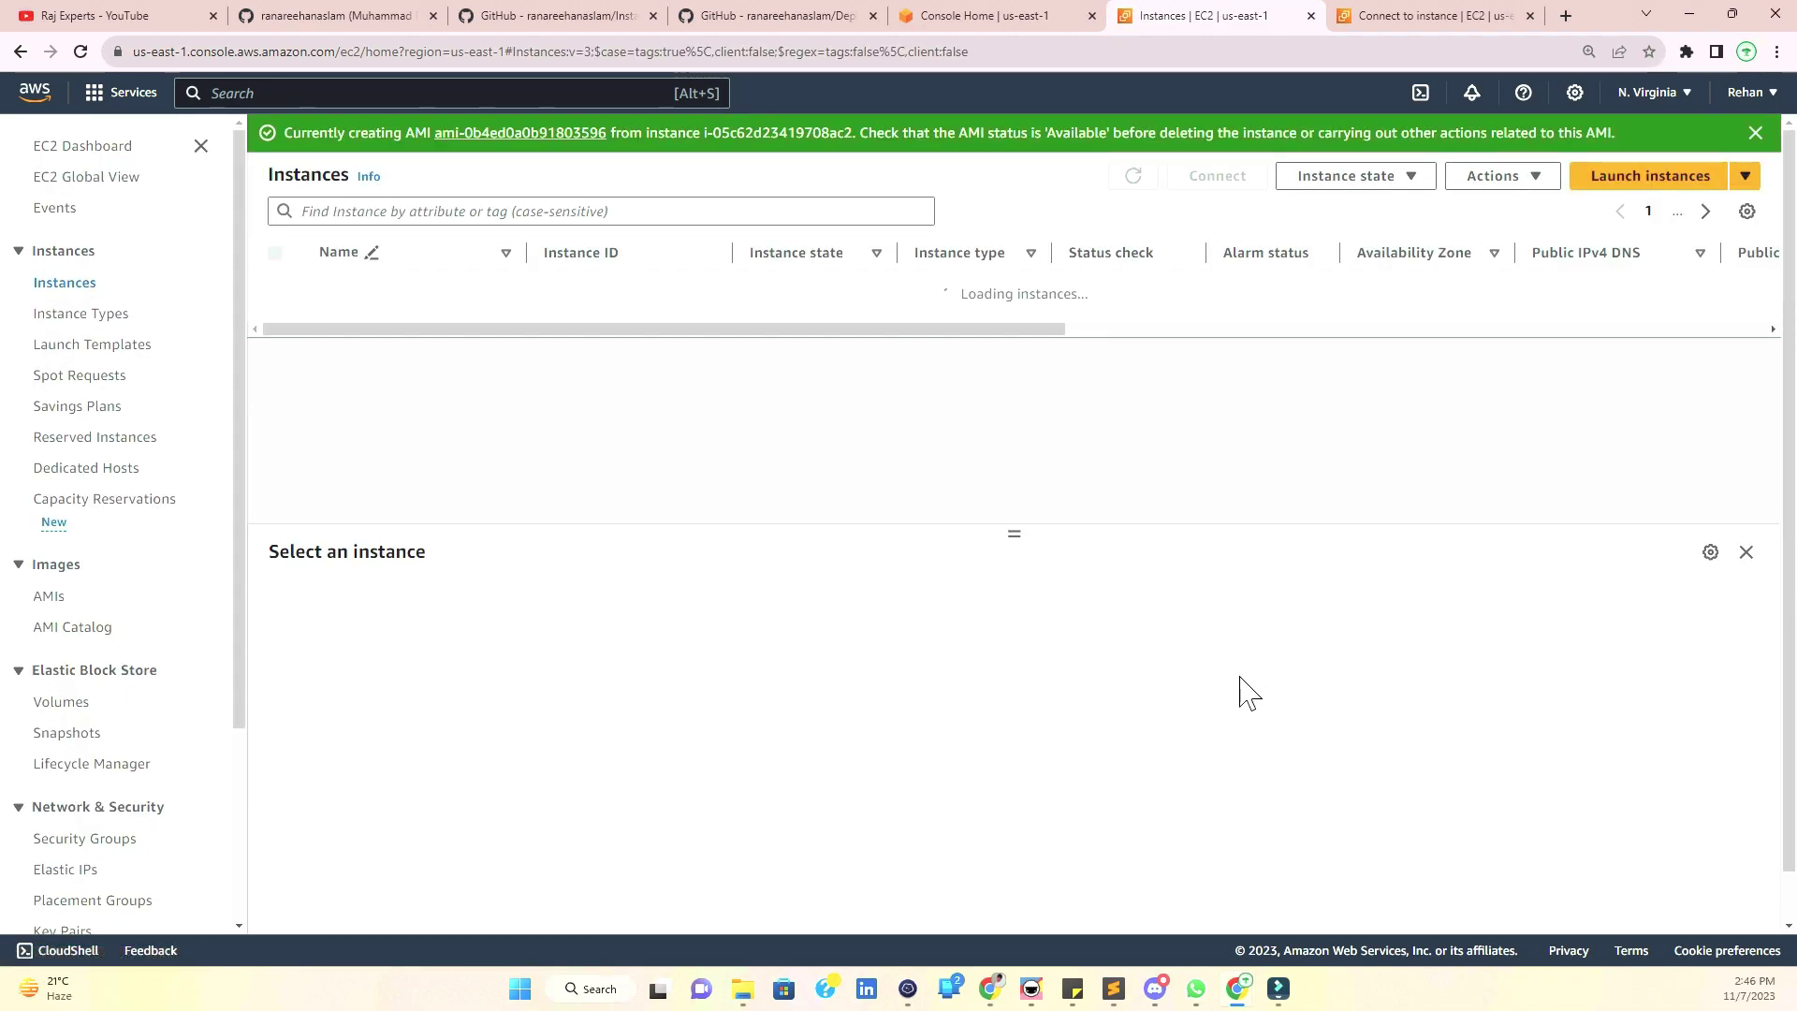
- Open the list of owned AMIs and check the status of ElasticBeanStalkGpuAMI
drag(933, 315, 281, 444)
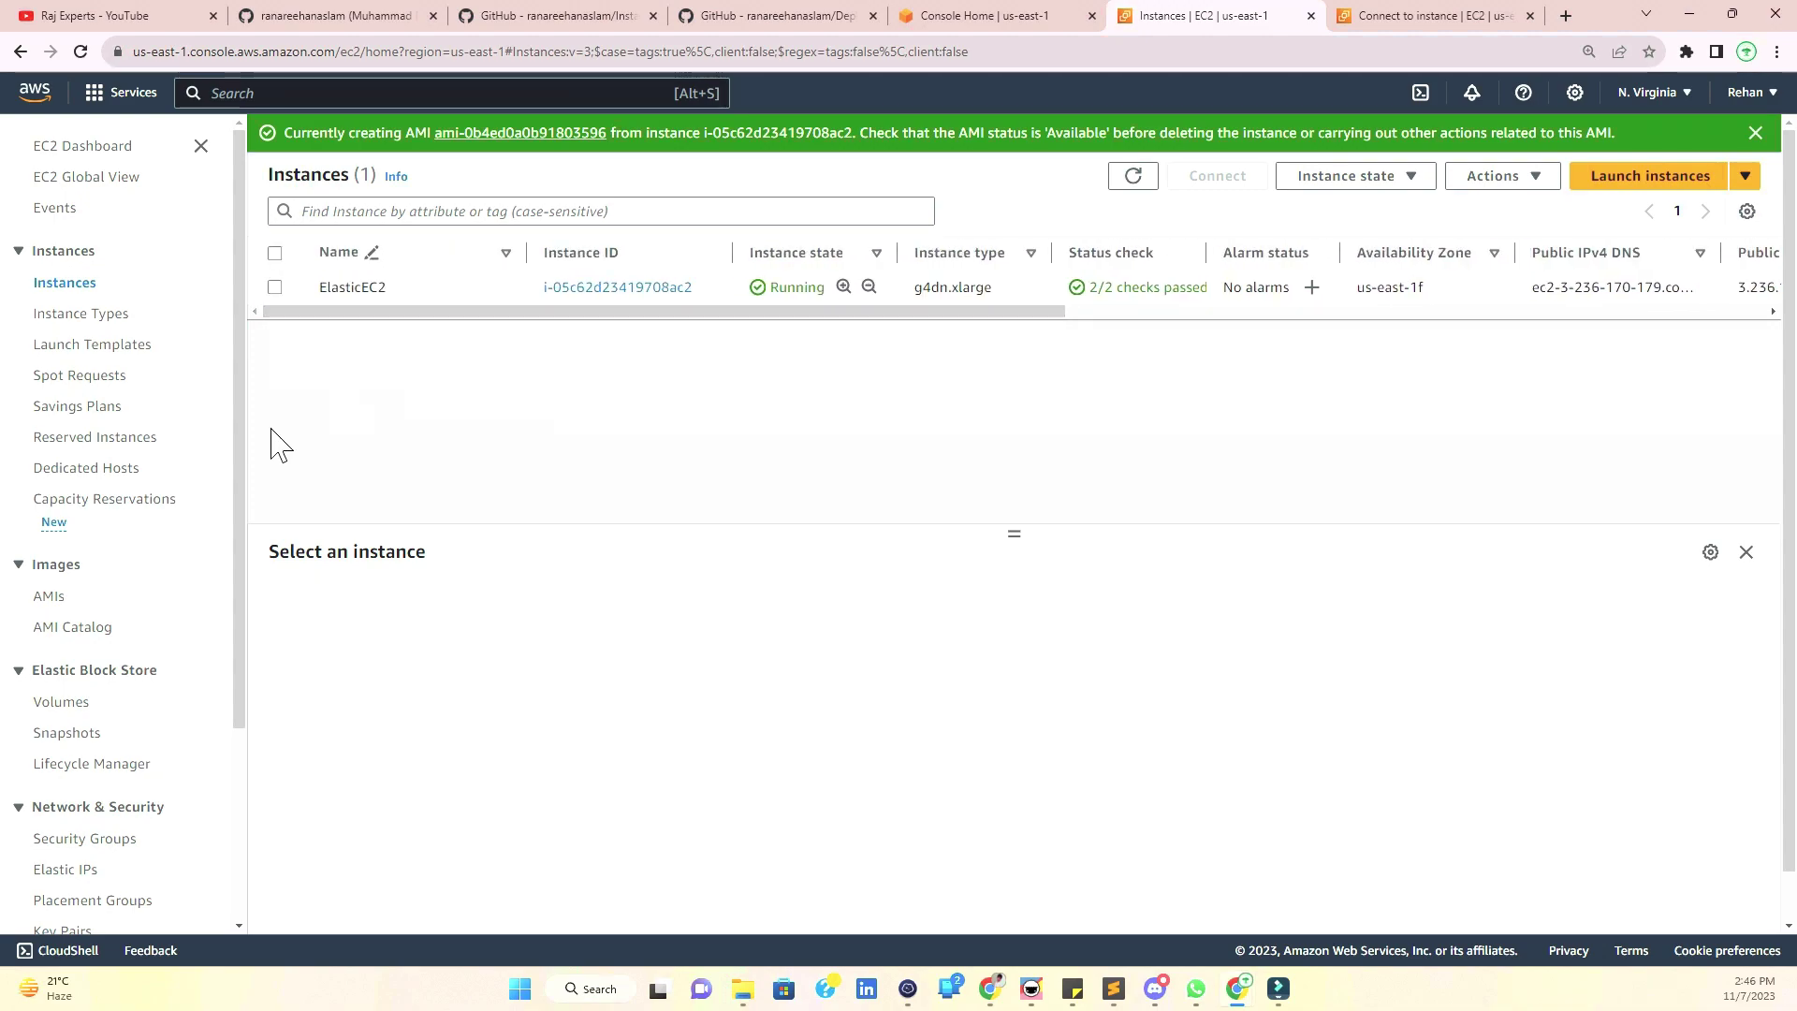
click(50, 599)
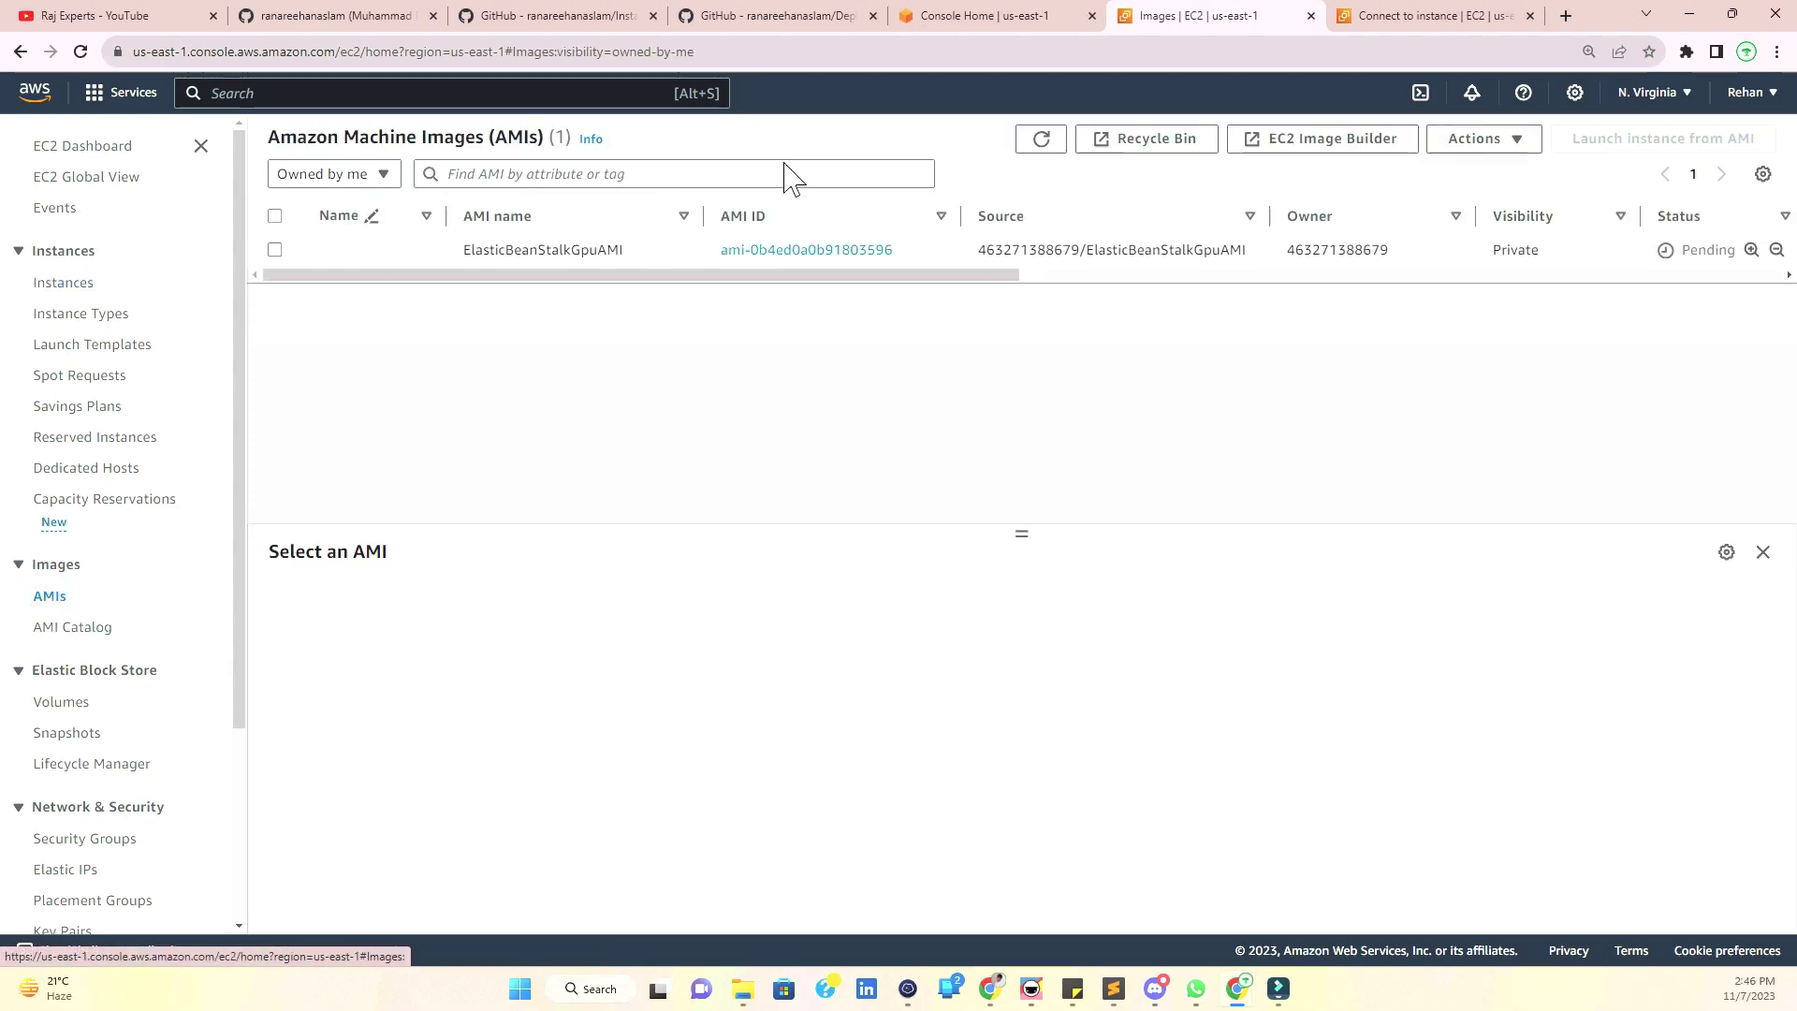
drag(786, 281, 890, 289)
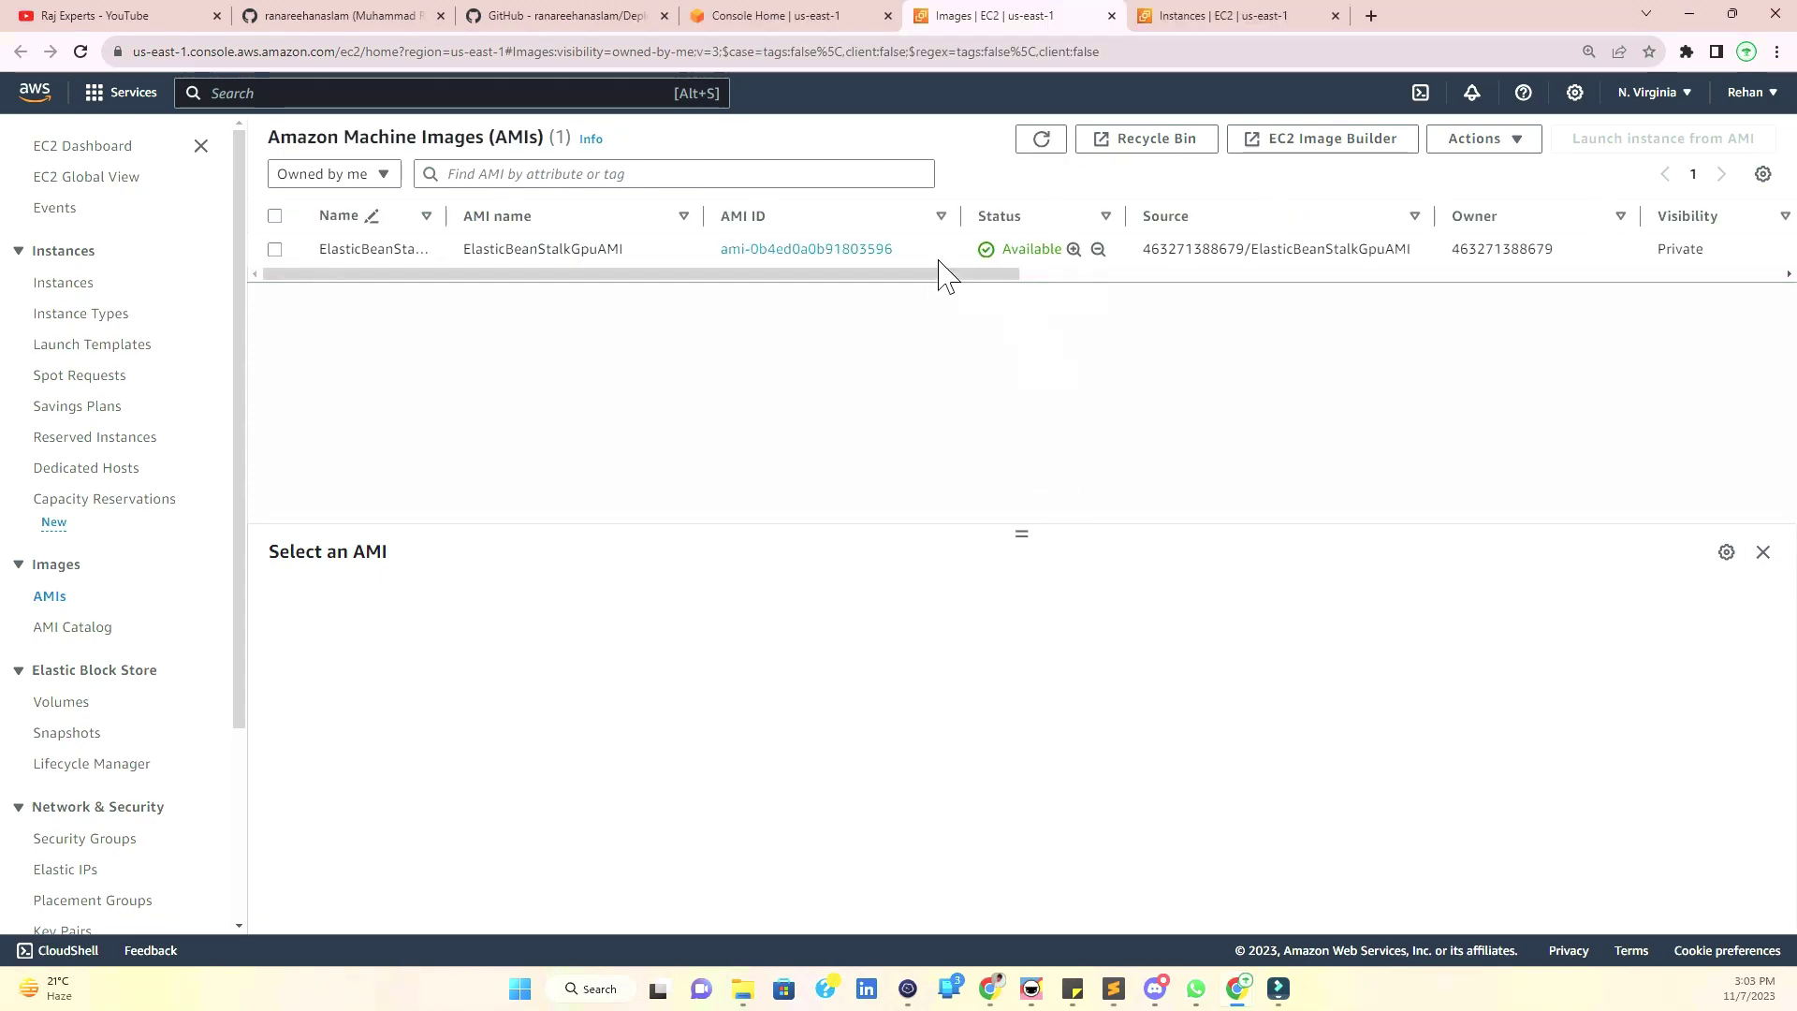
- Terminate the ElasticEC2 instance and close its instances page
click(1147, 17)
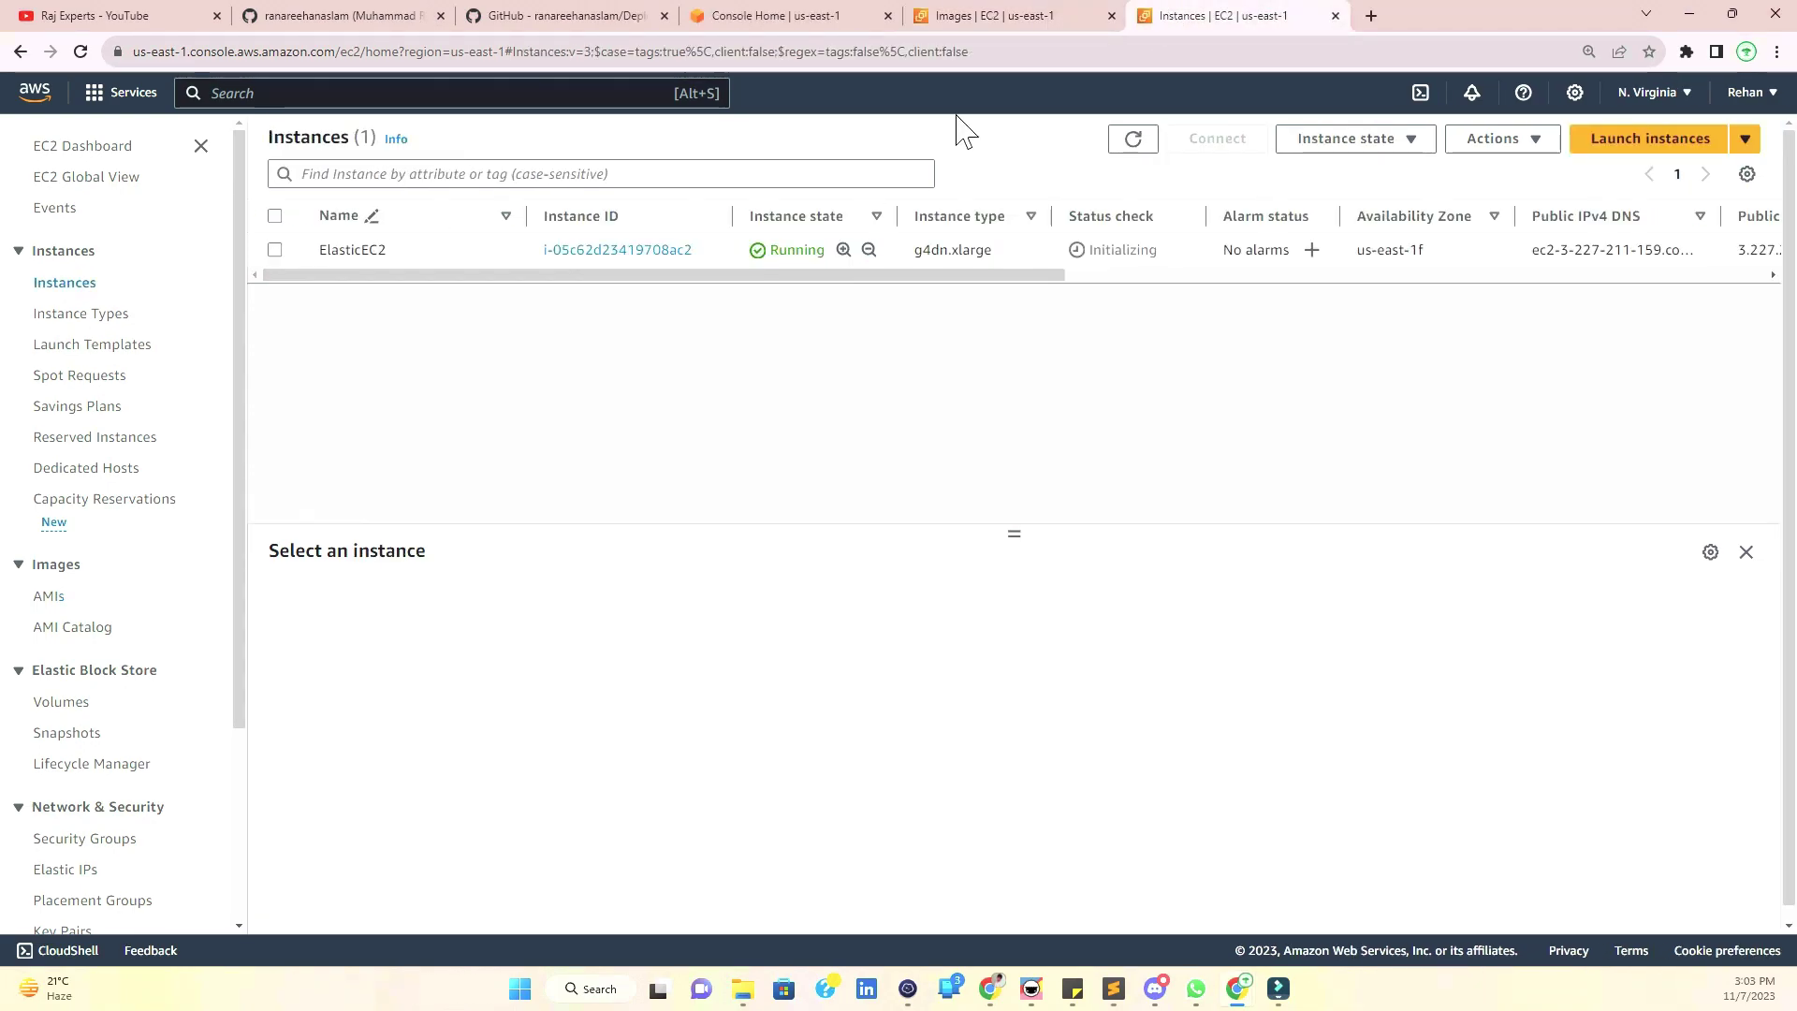
right_click(453, 251)
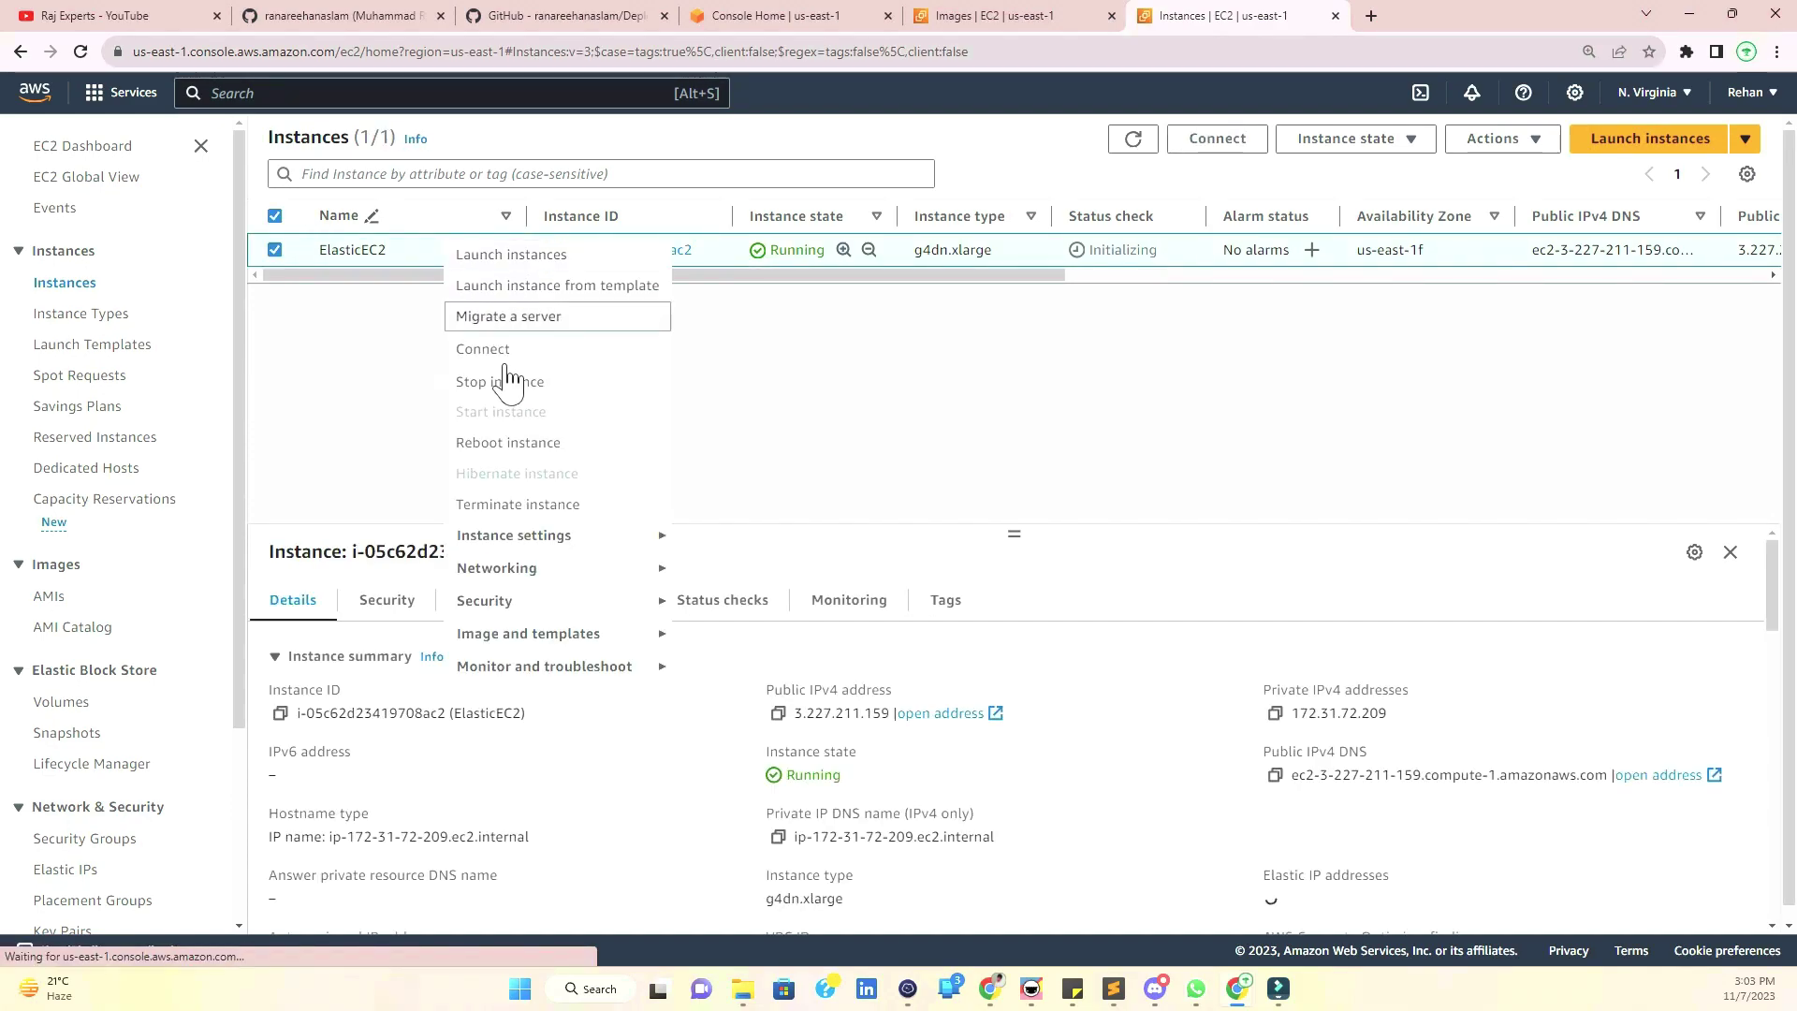
click(514, 505)
click(1386, 687)
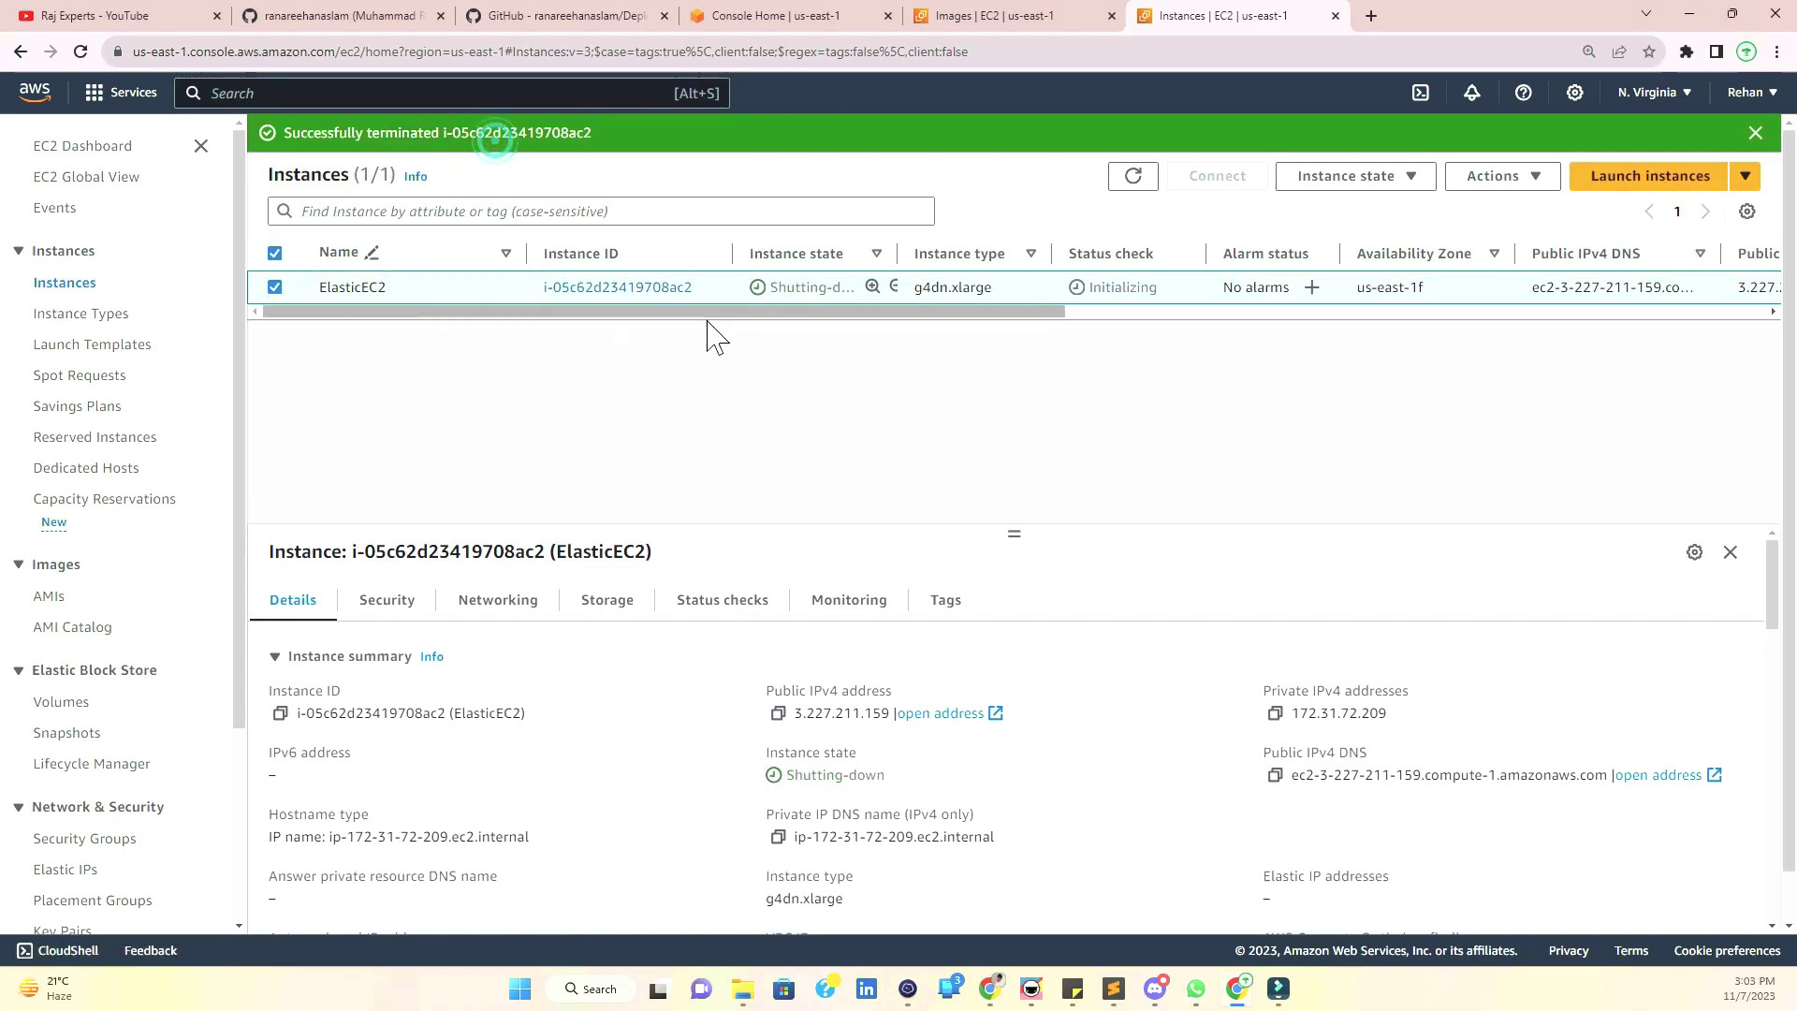
key(ctrl+w)
- Open Elastic Beanstalk in a new tab from the AWS Console Home and start creating a new environment
click(690, 15)
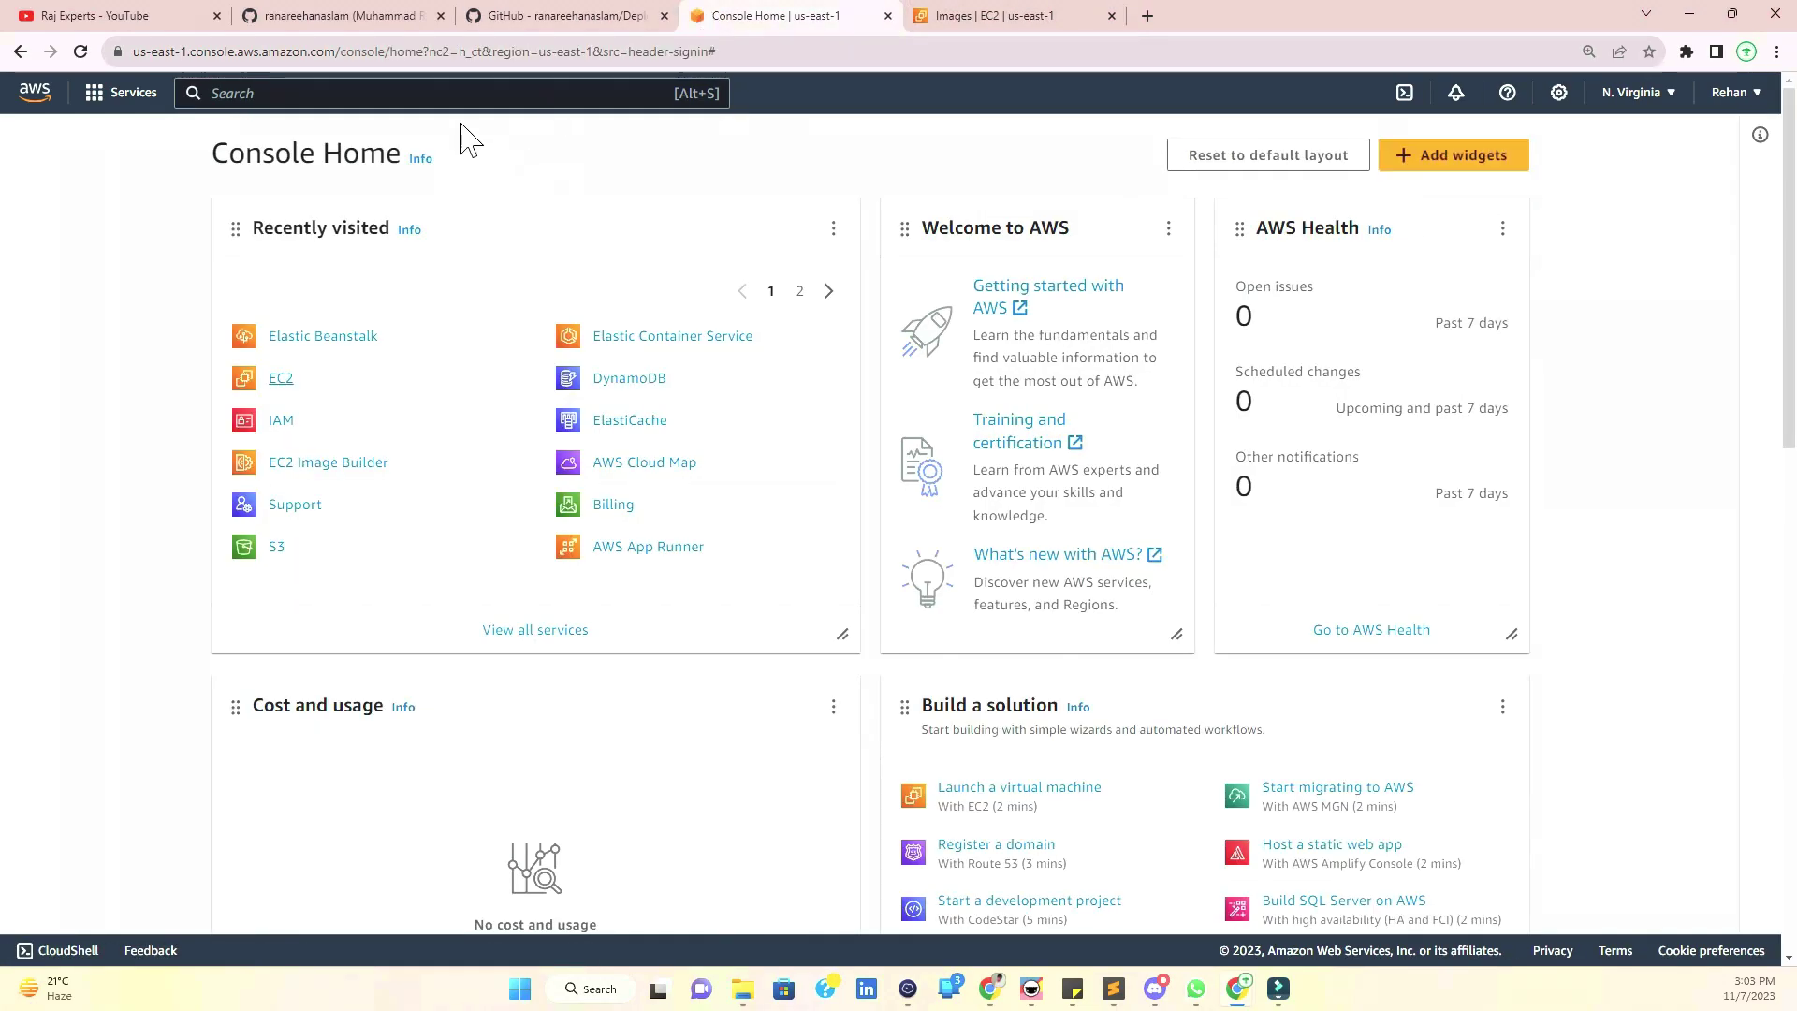
ctrl+click(322, 335)
key(ctrl+Tab)
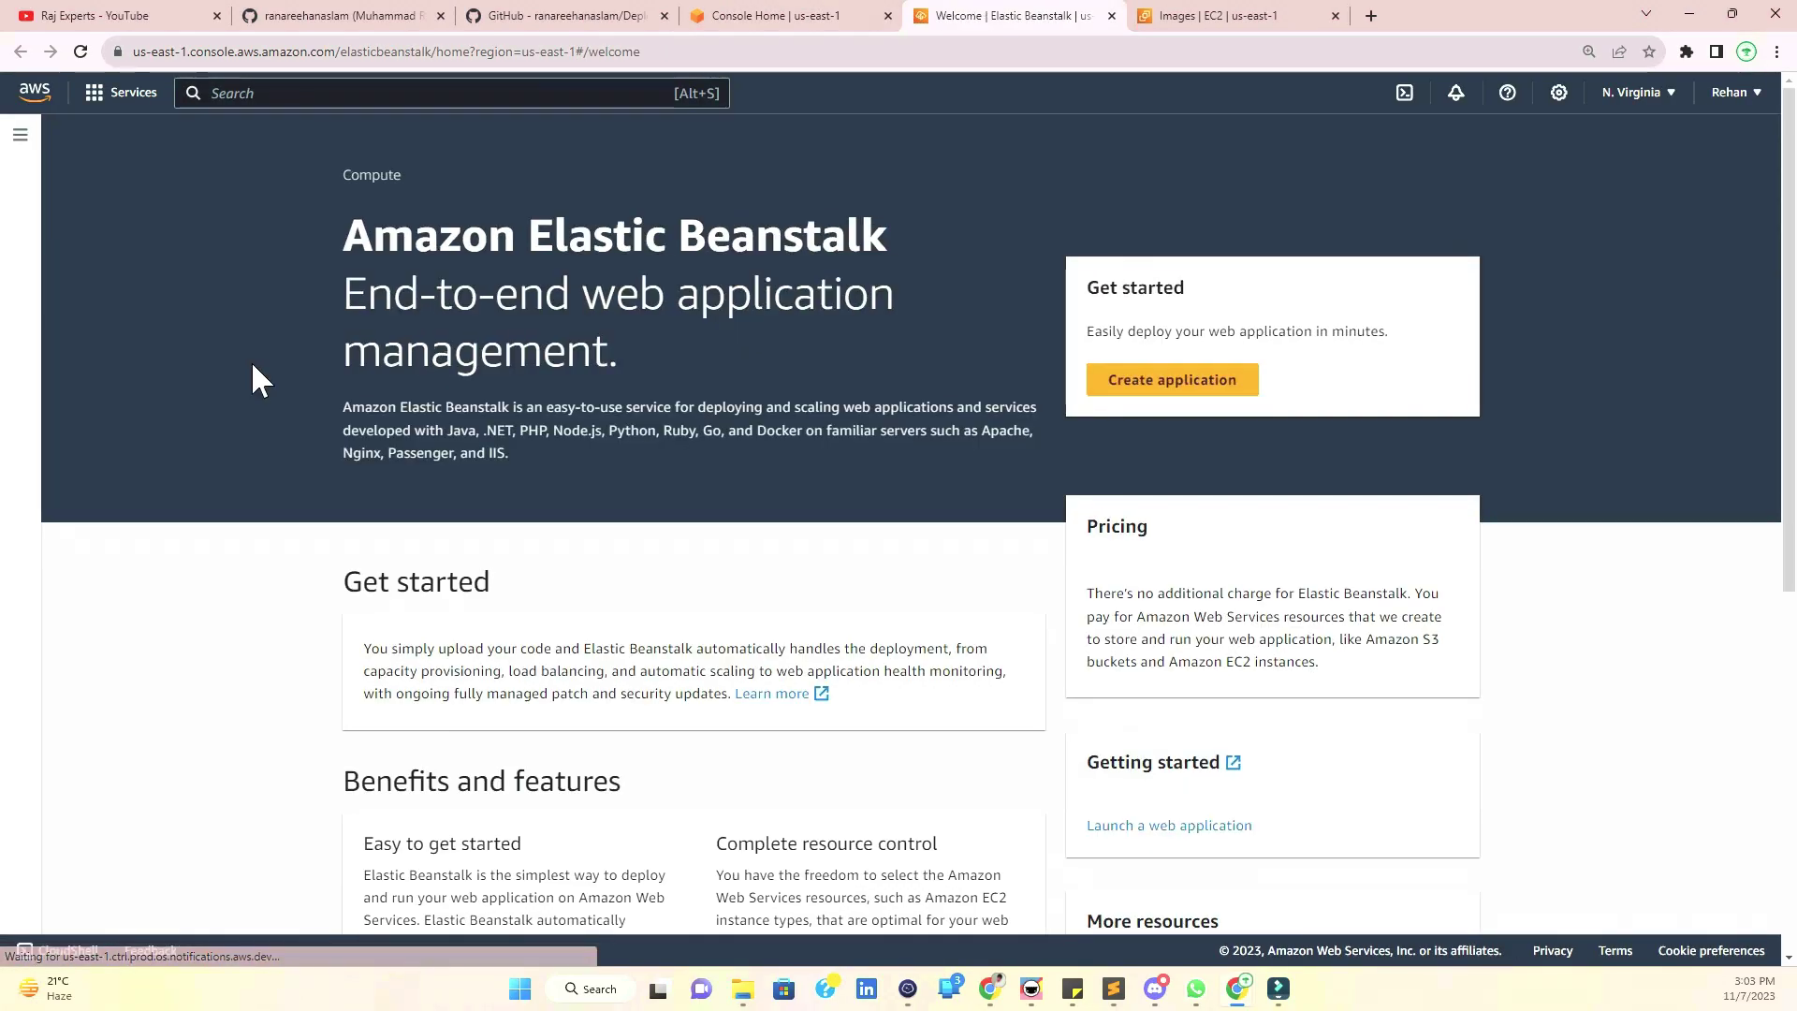
click(1114, 383)
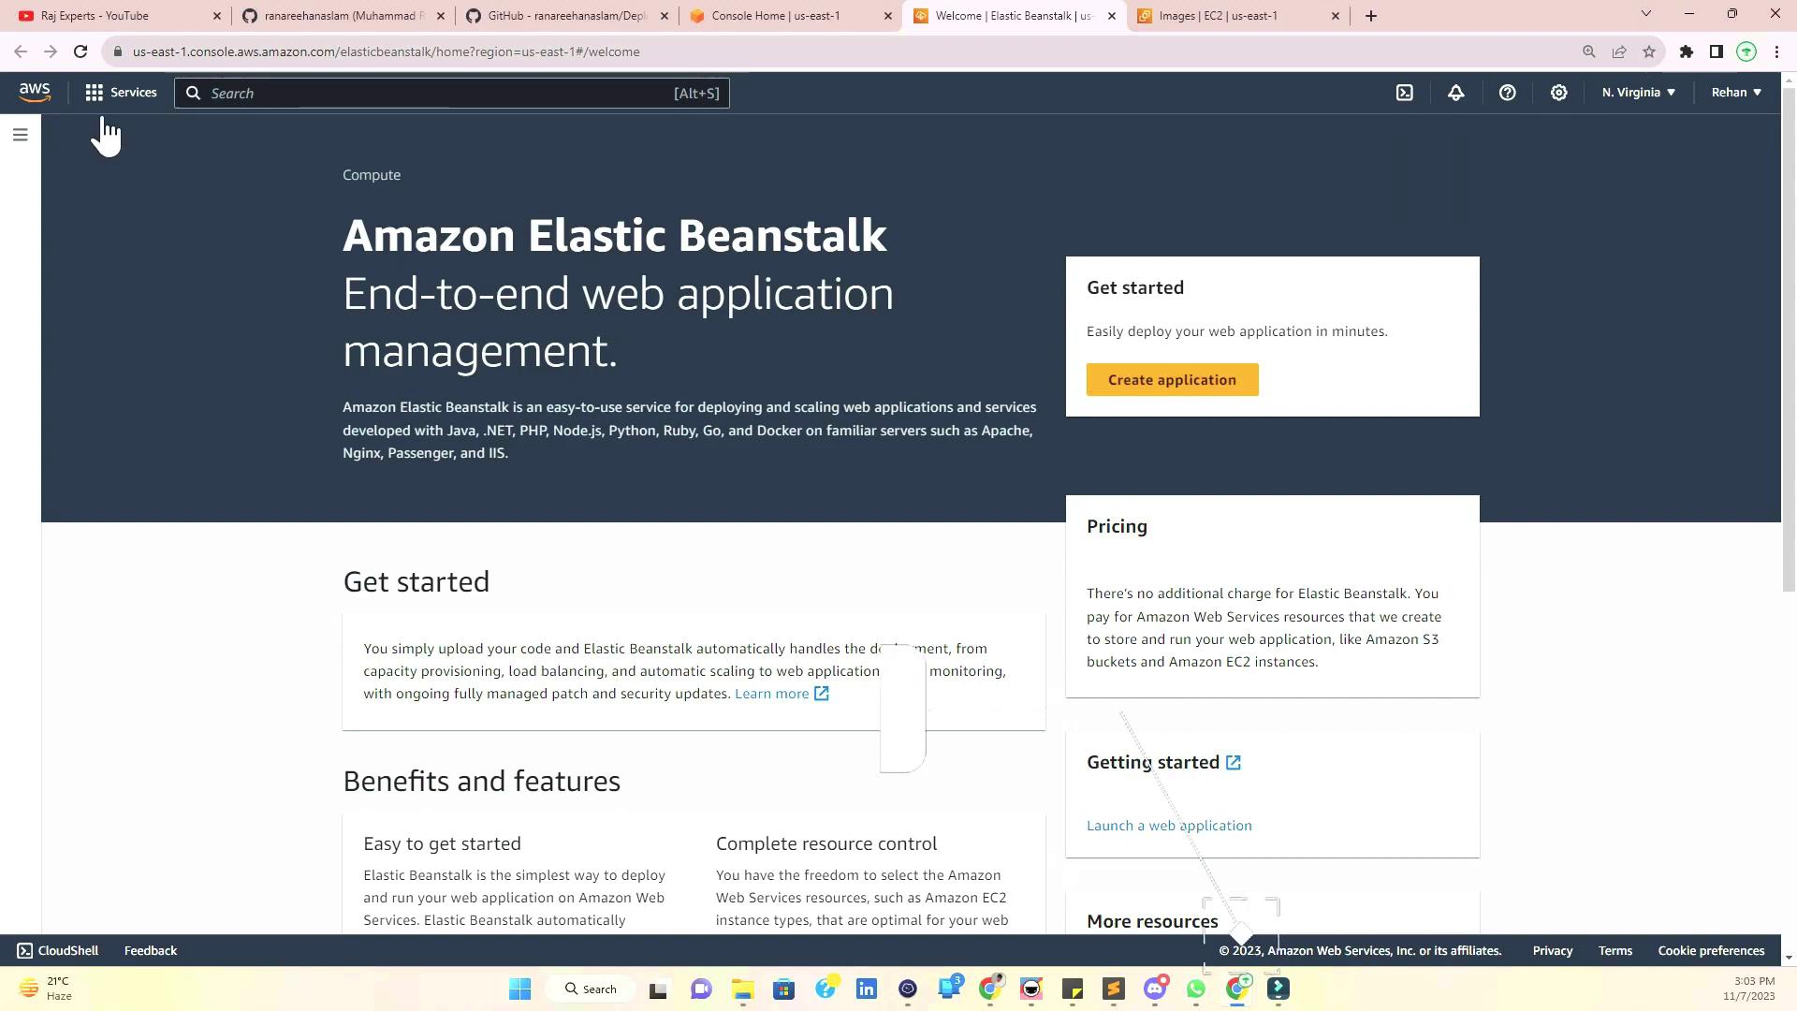
click(20, 135)
click(91, 245)
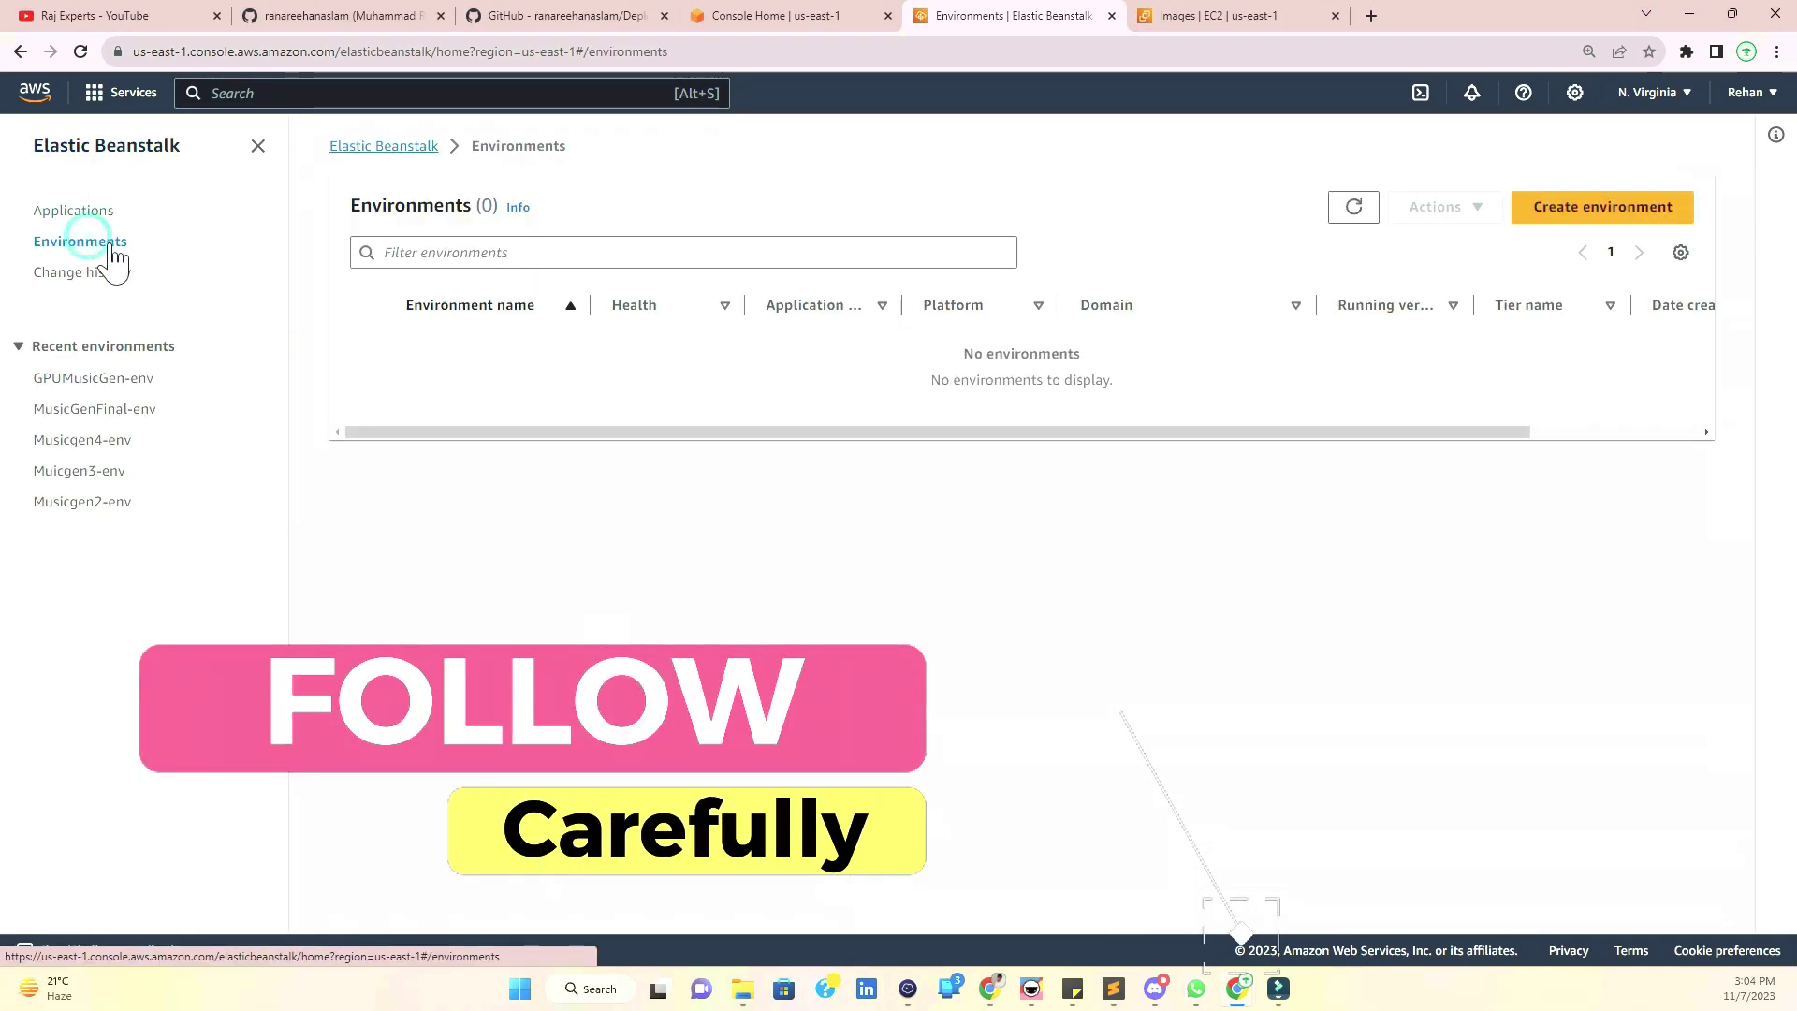
click(1550, 212)
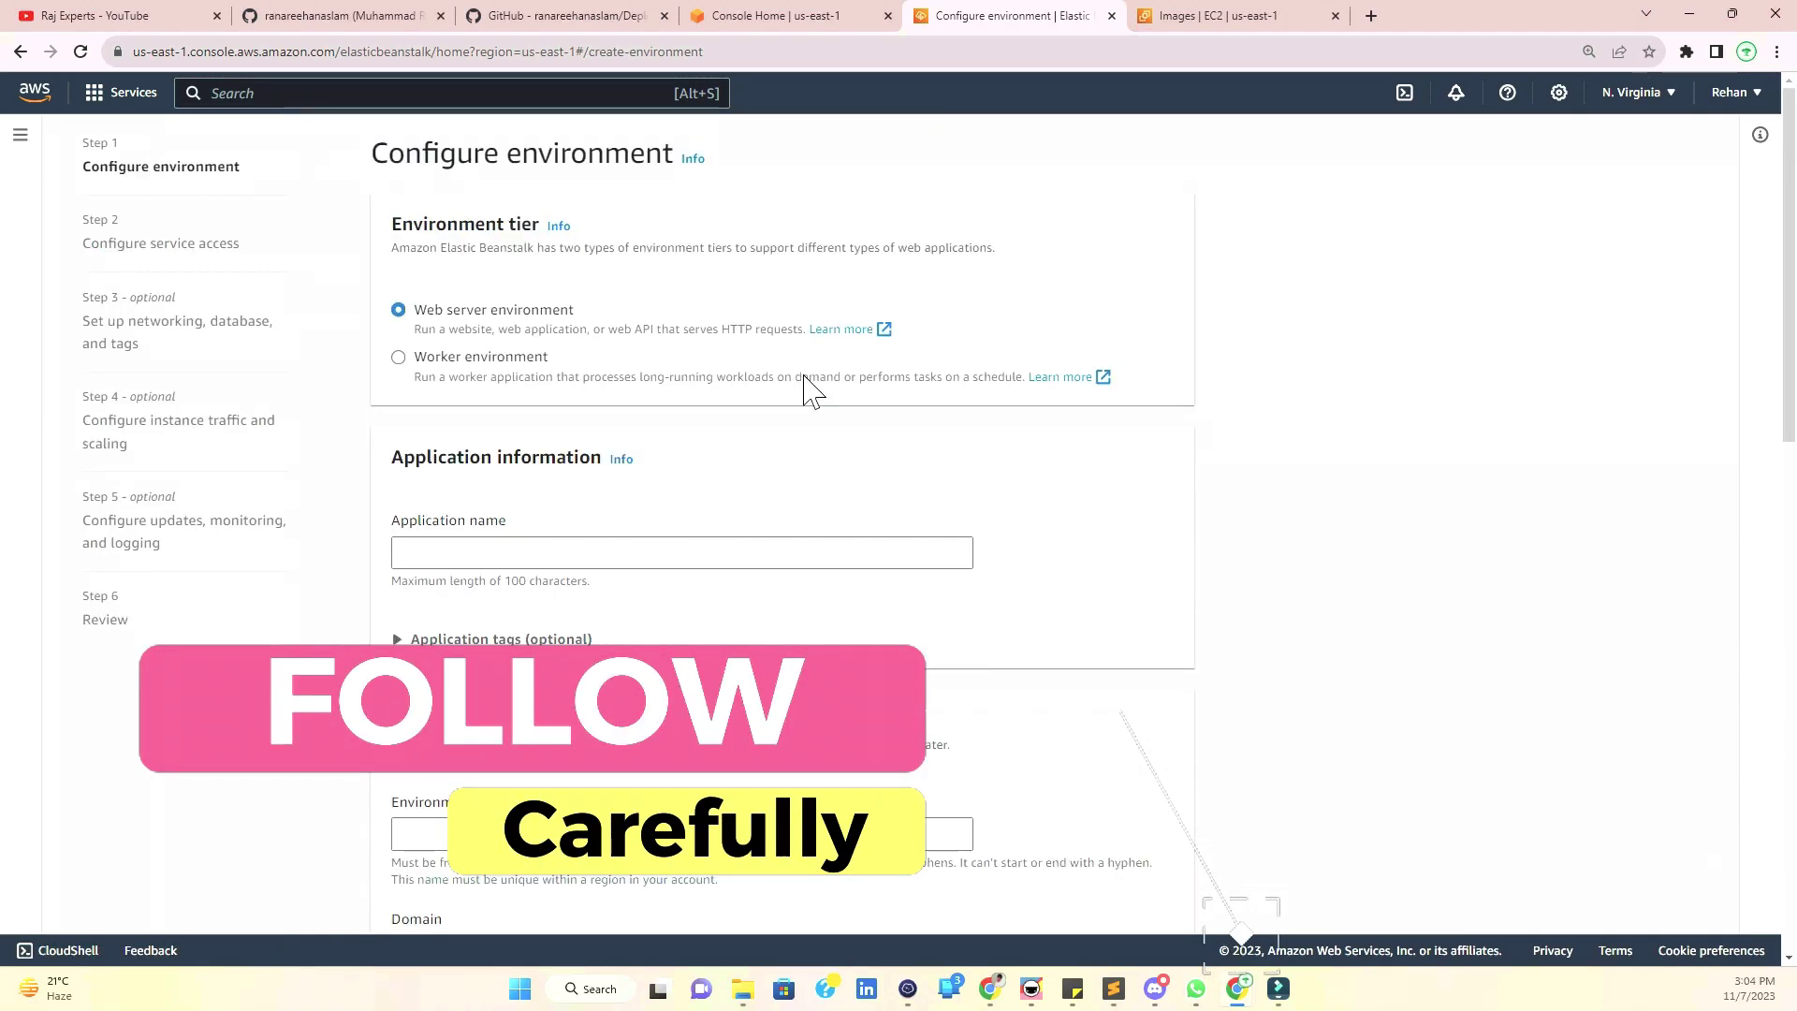
- Keep the Web server environment tier and set the application name to MusicGenGpu
drag(465, 337, 573, 313)
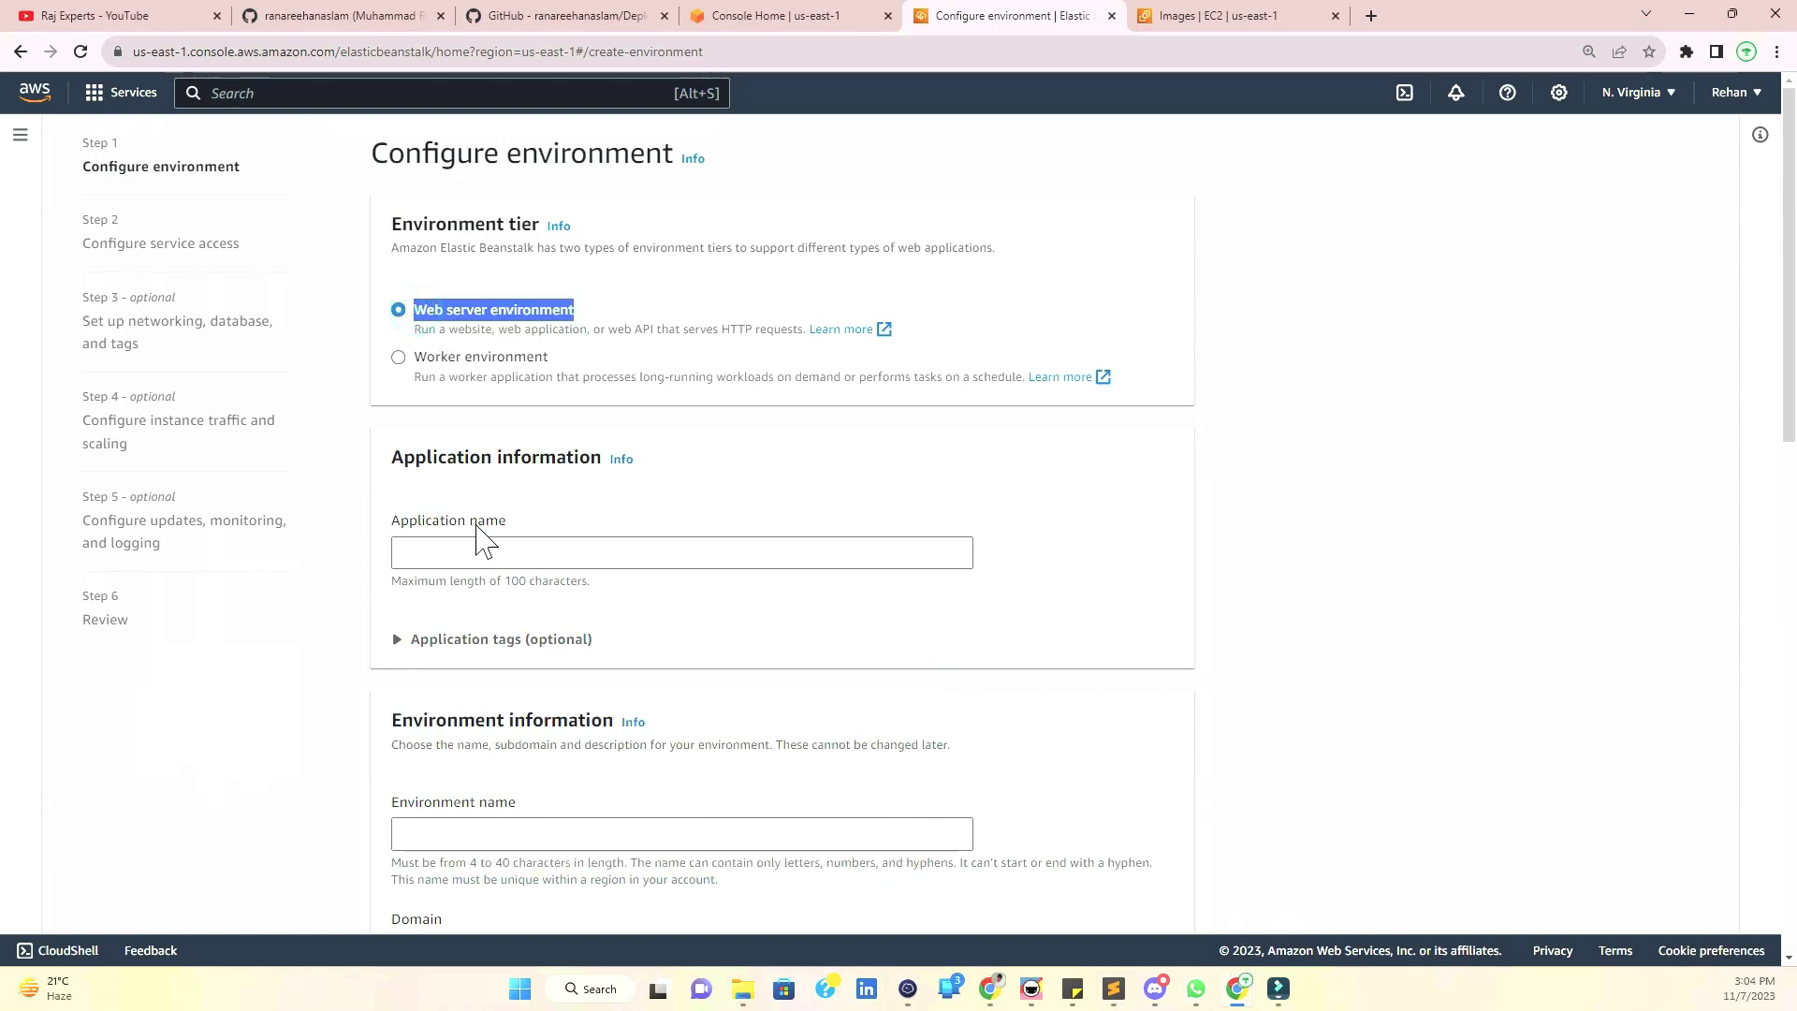
click(465, 547)
text(MusicGenGpu)
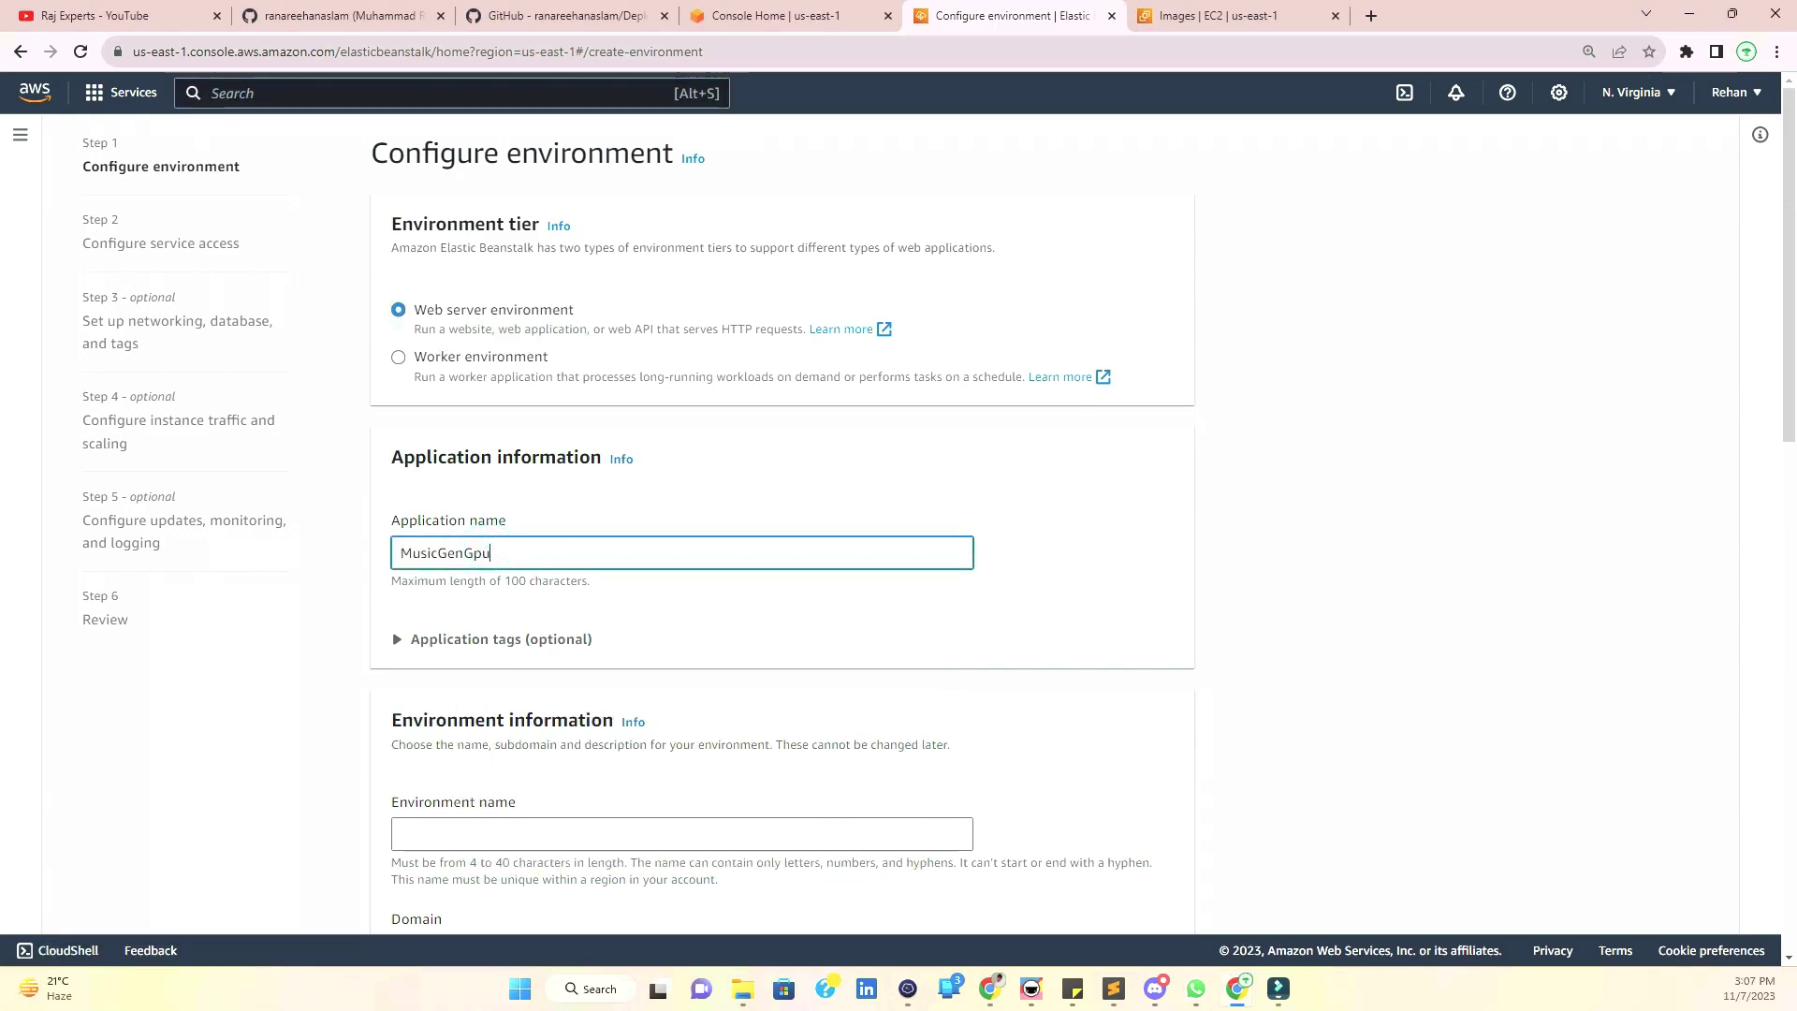
drag(393, 521, 552, 543)
click(521, 554)
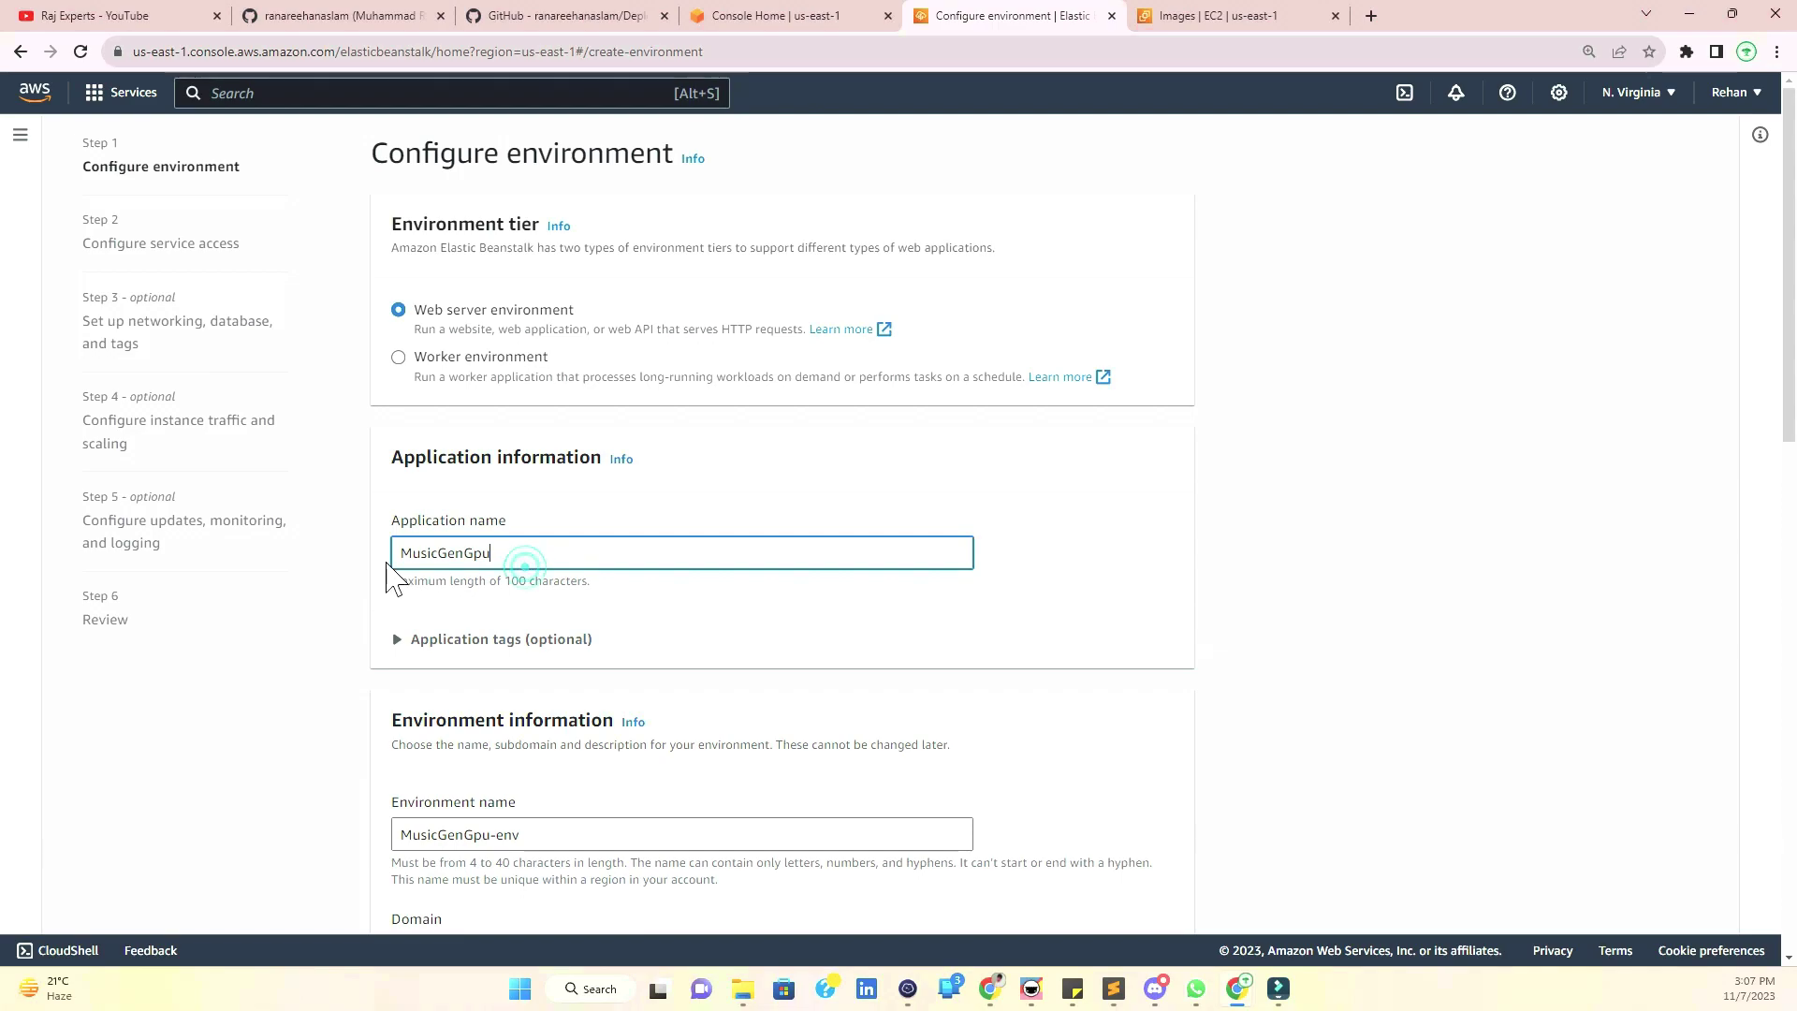
- Choose Python as the managed platform and keep the sample application as the application code
scroll(487, 663, down, 4)
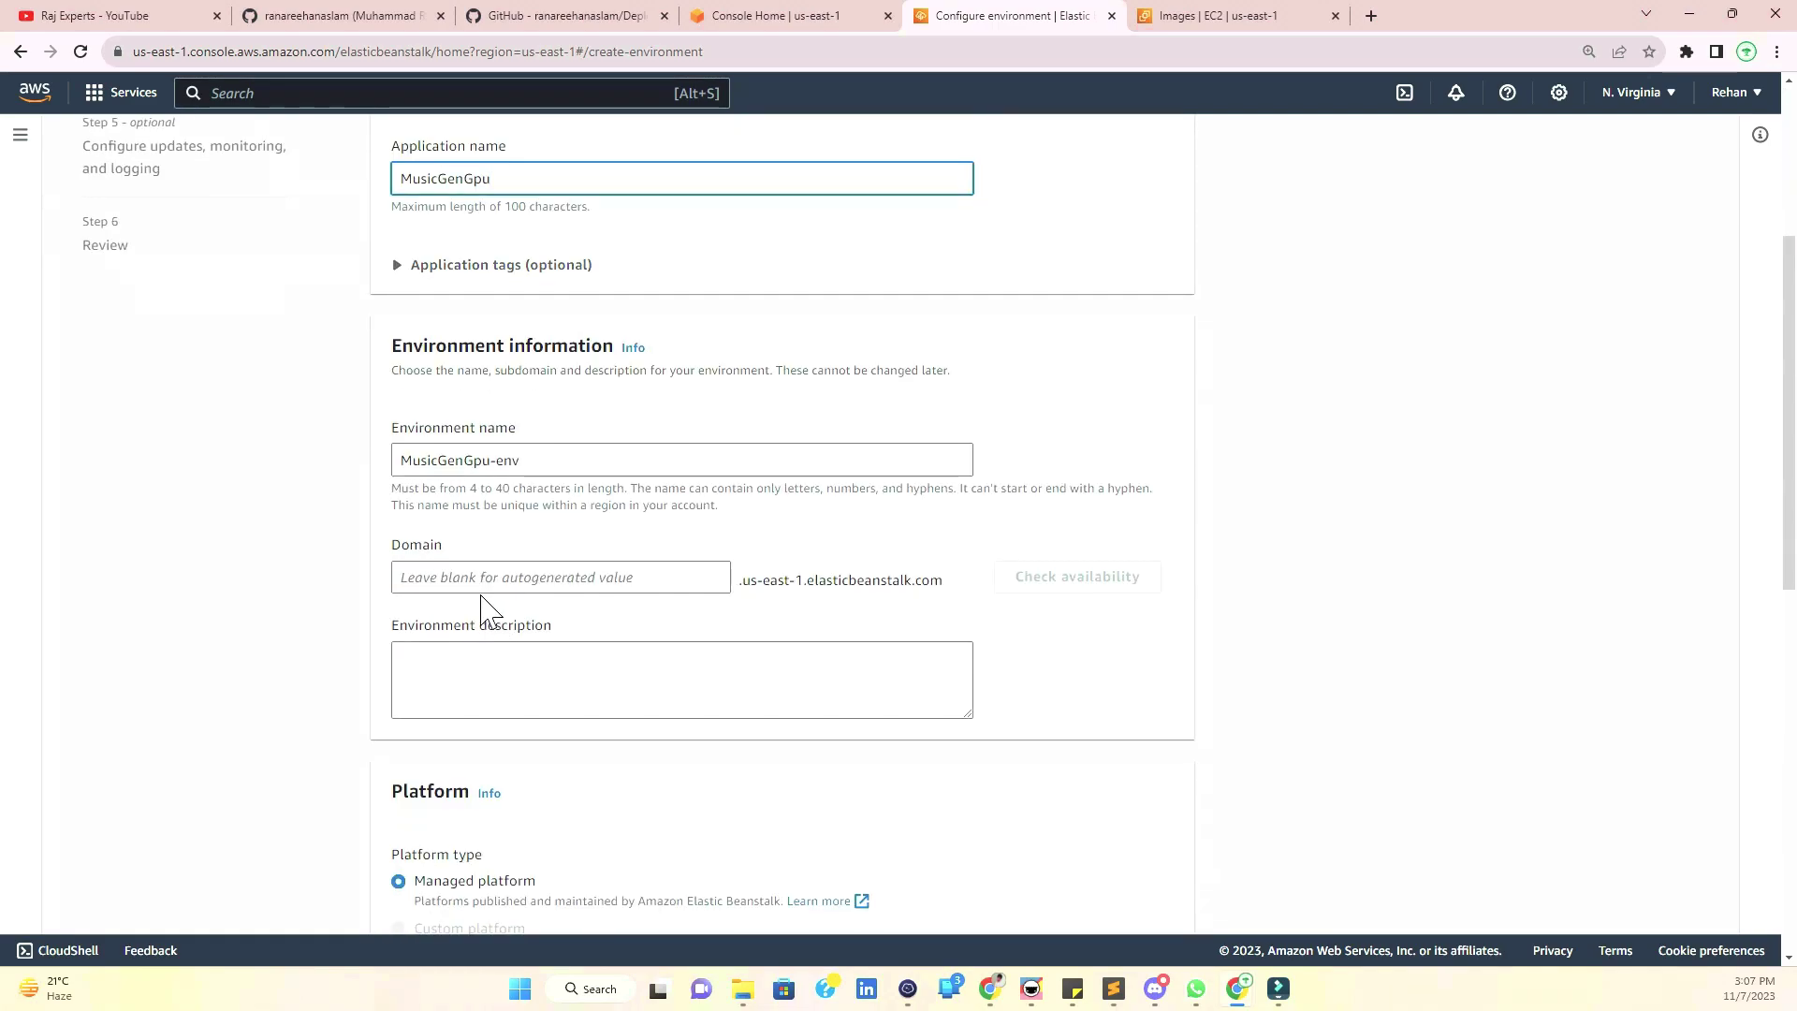
scroll(482, 609, down, 5)
click(458, 543)
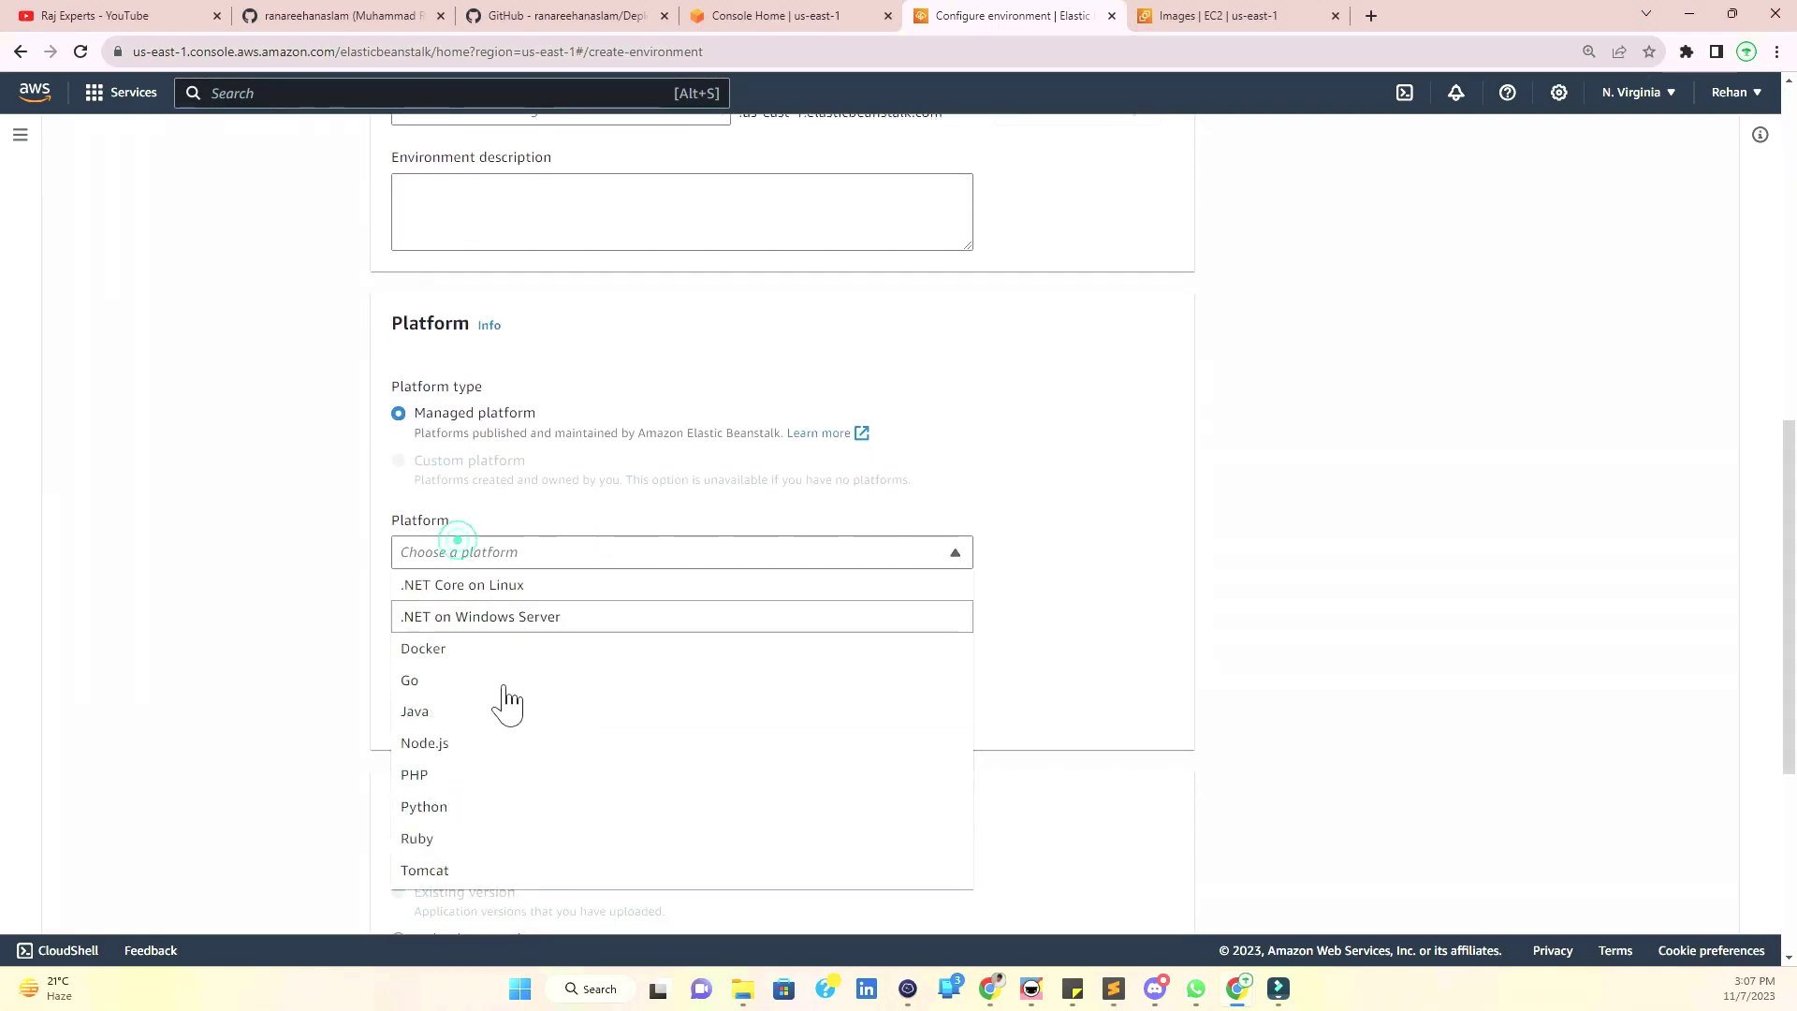
click(440, 806)
scroll(486, 781, down, 4)
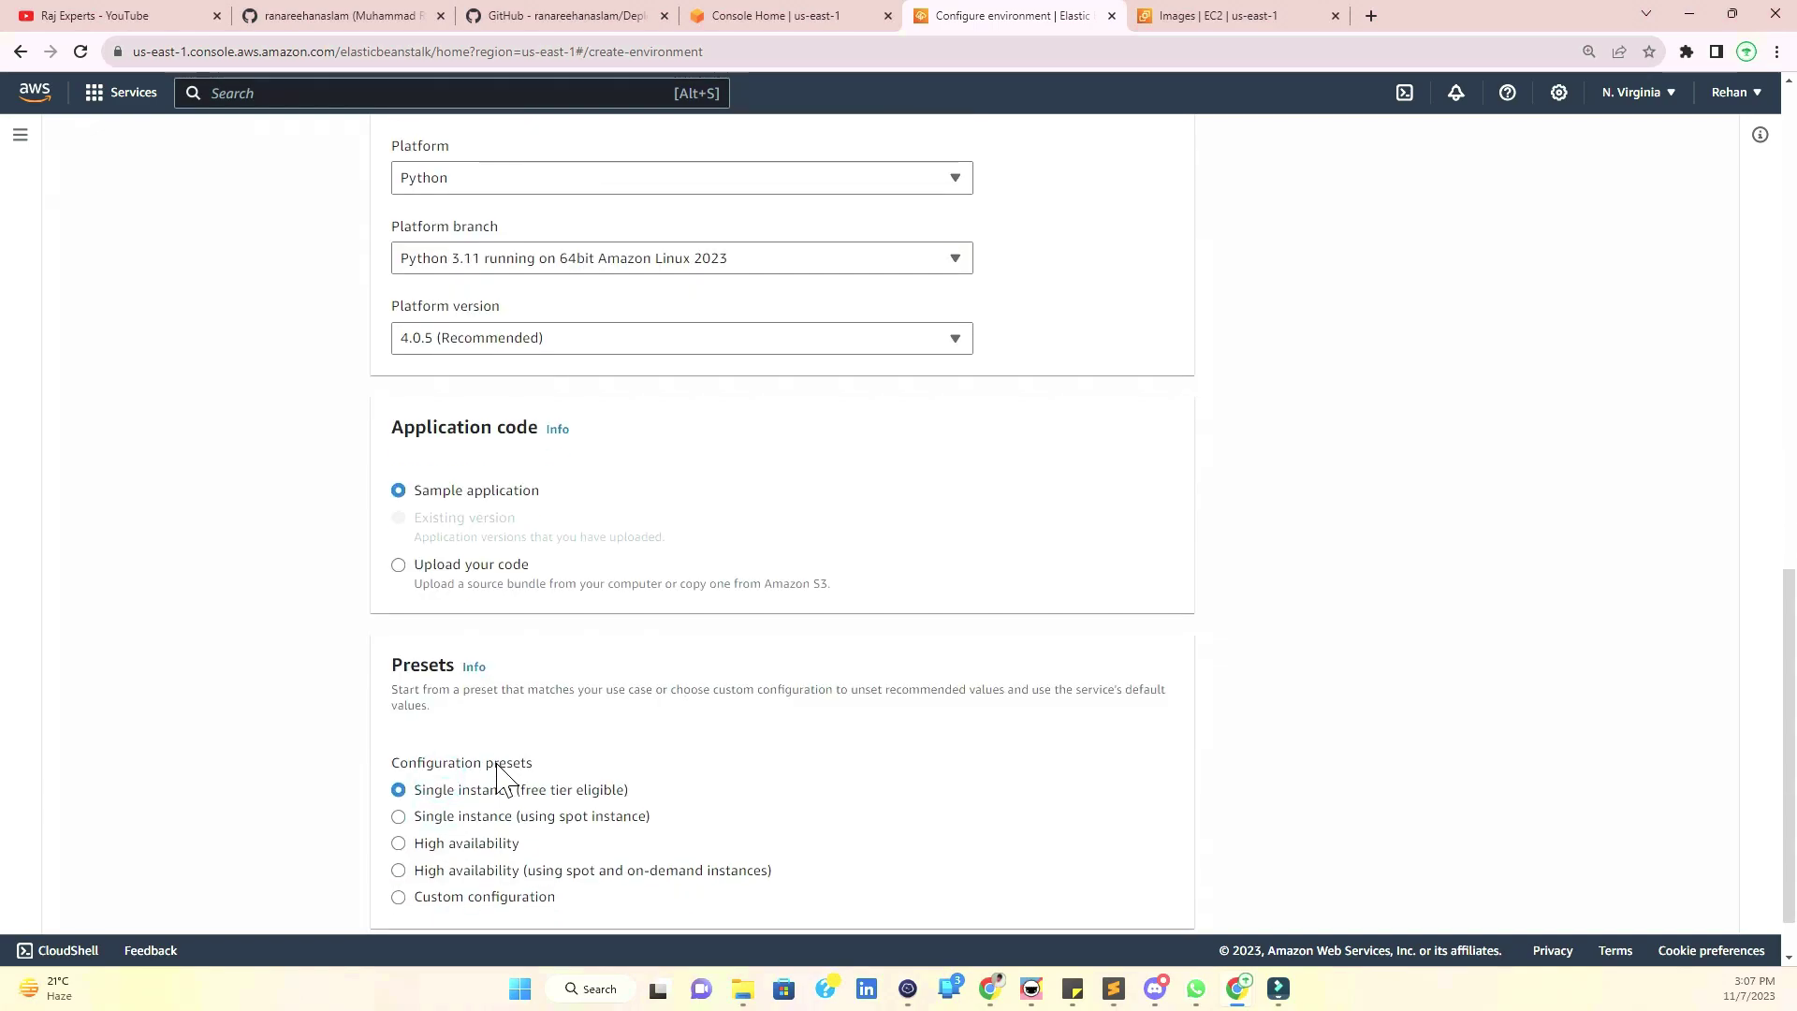
drag(440, 491, 541, 494)
scroll(506, 740, down, 1)
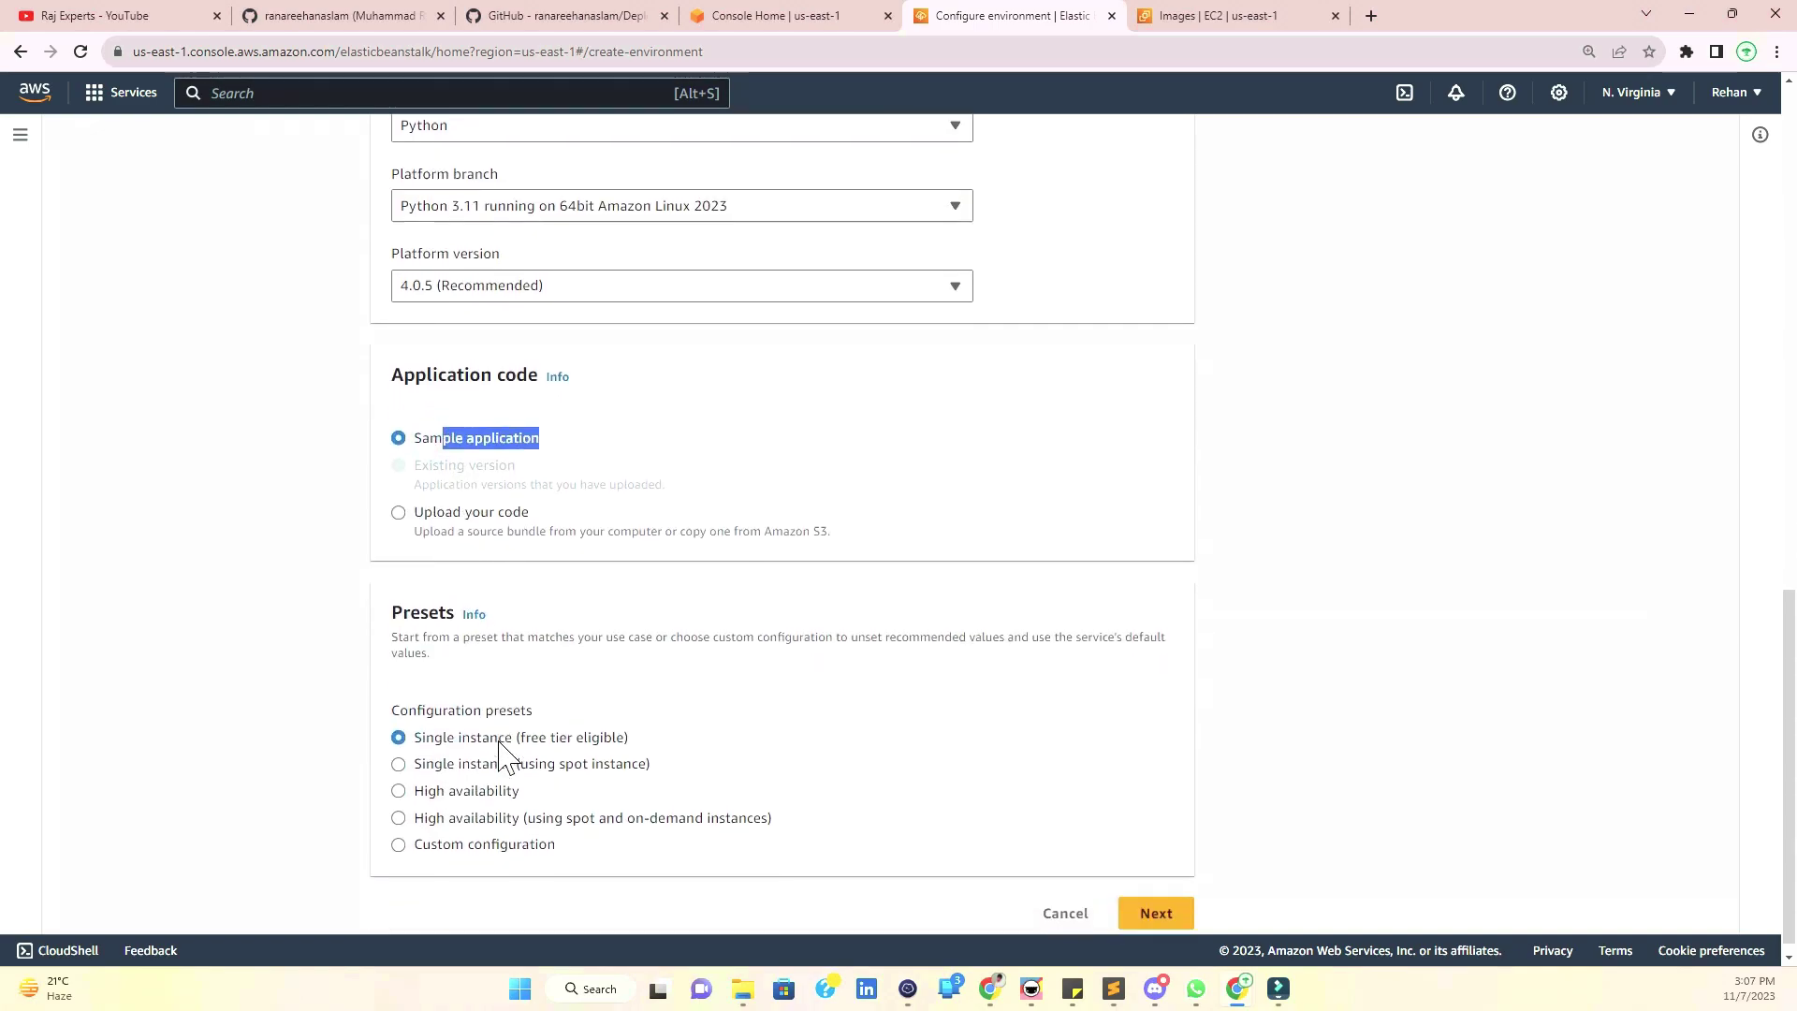
- Choose the High availability (using spot and on-demand instances) preset and proceed to the service access settings
click(415, 810)
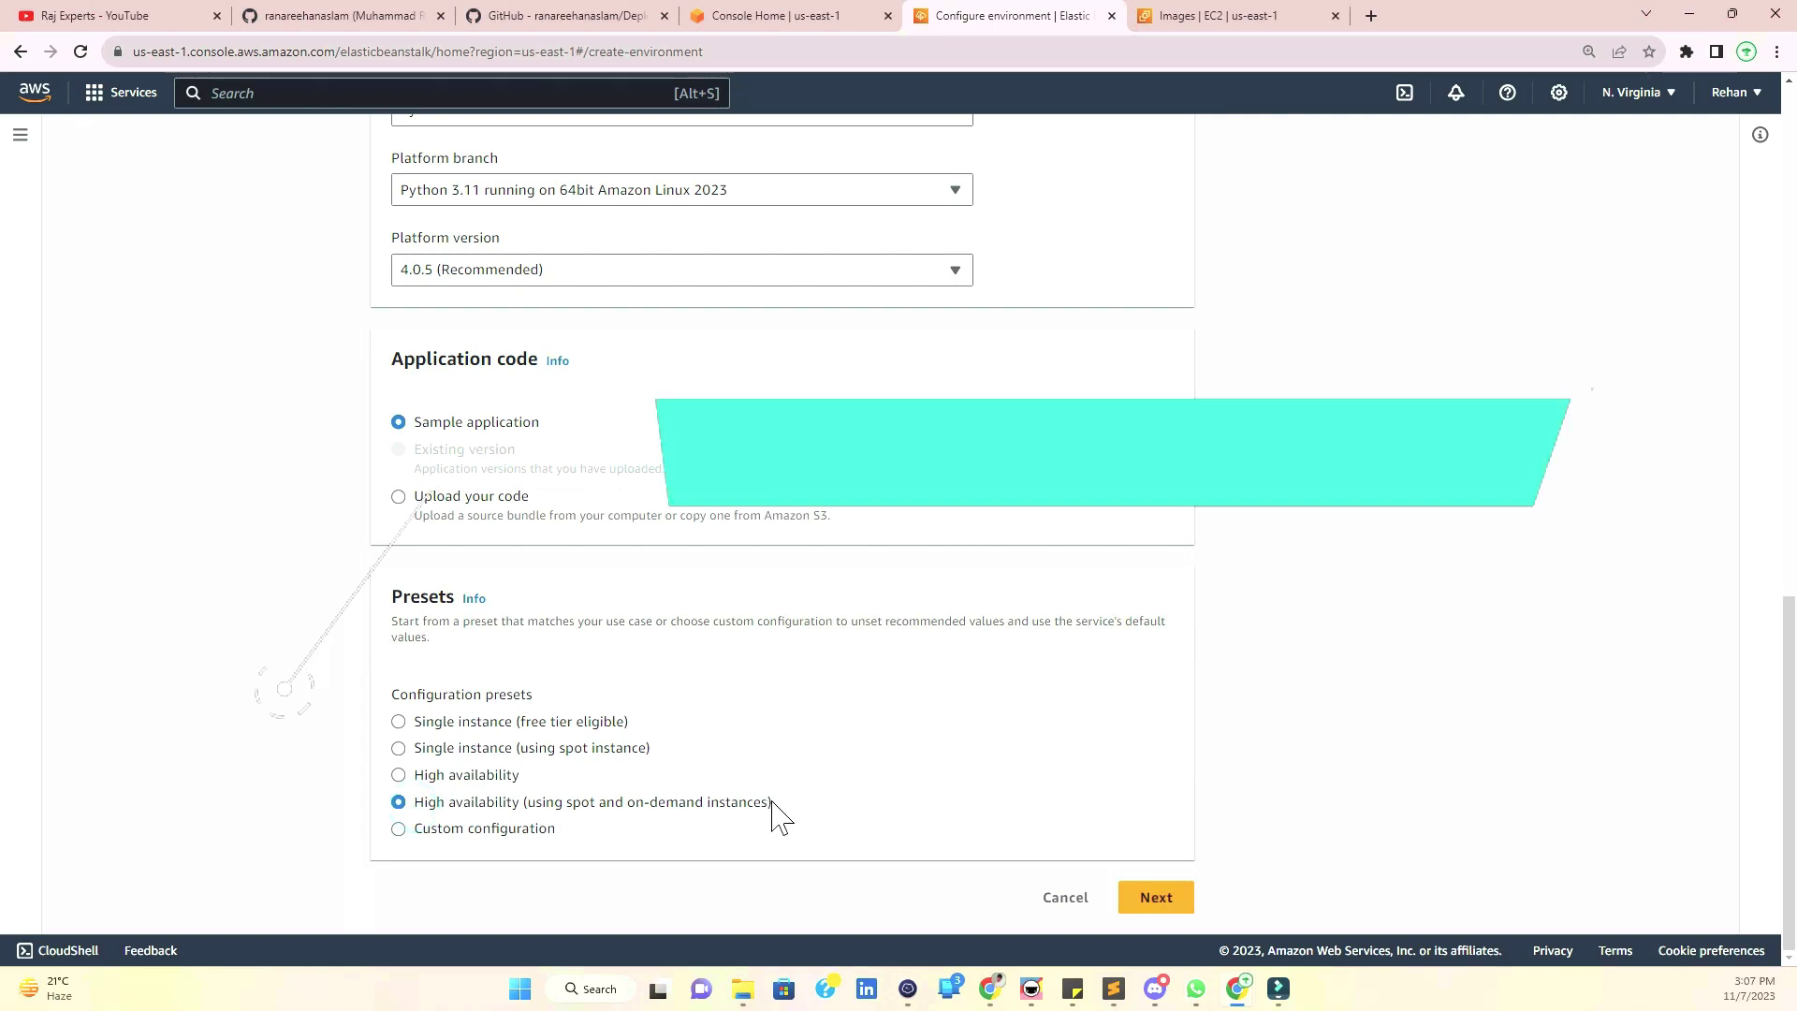
drag(773, 802, 415, 812)
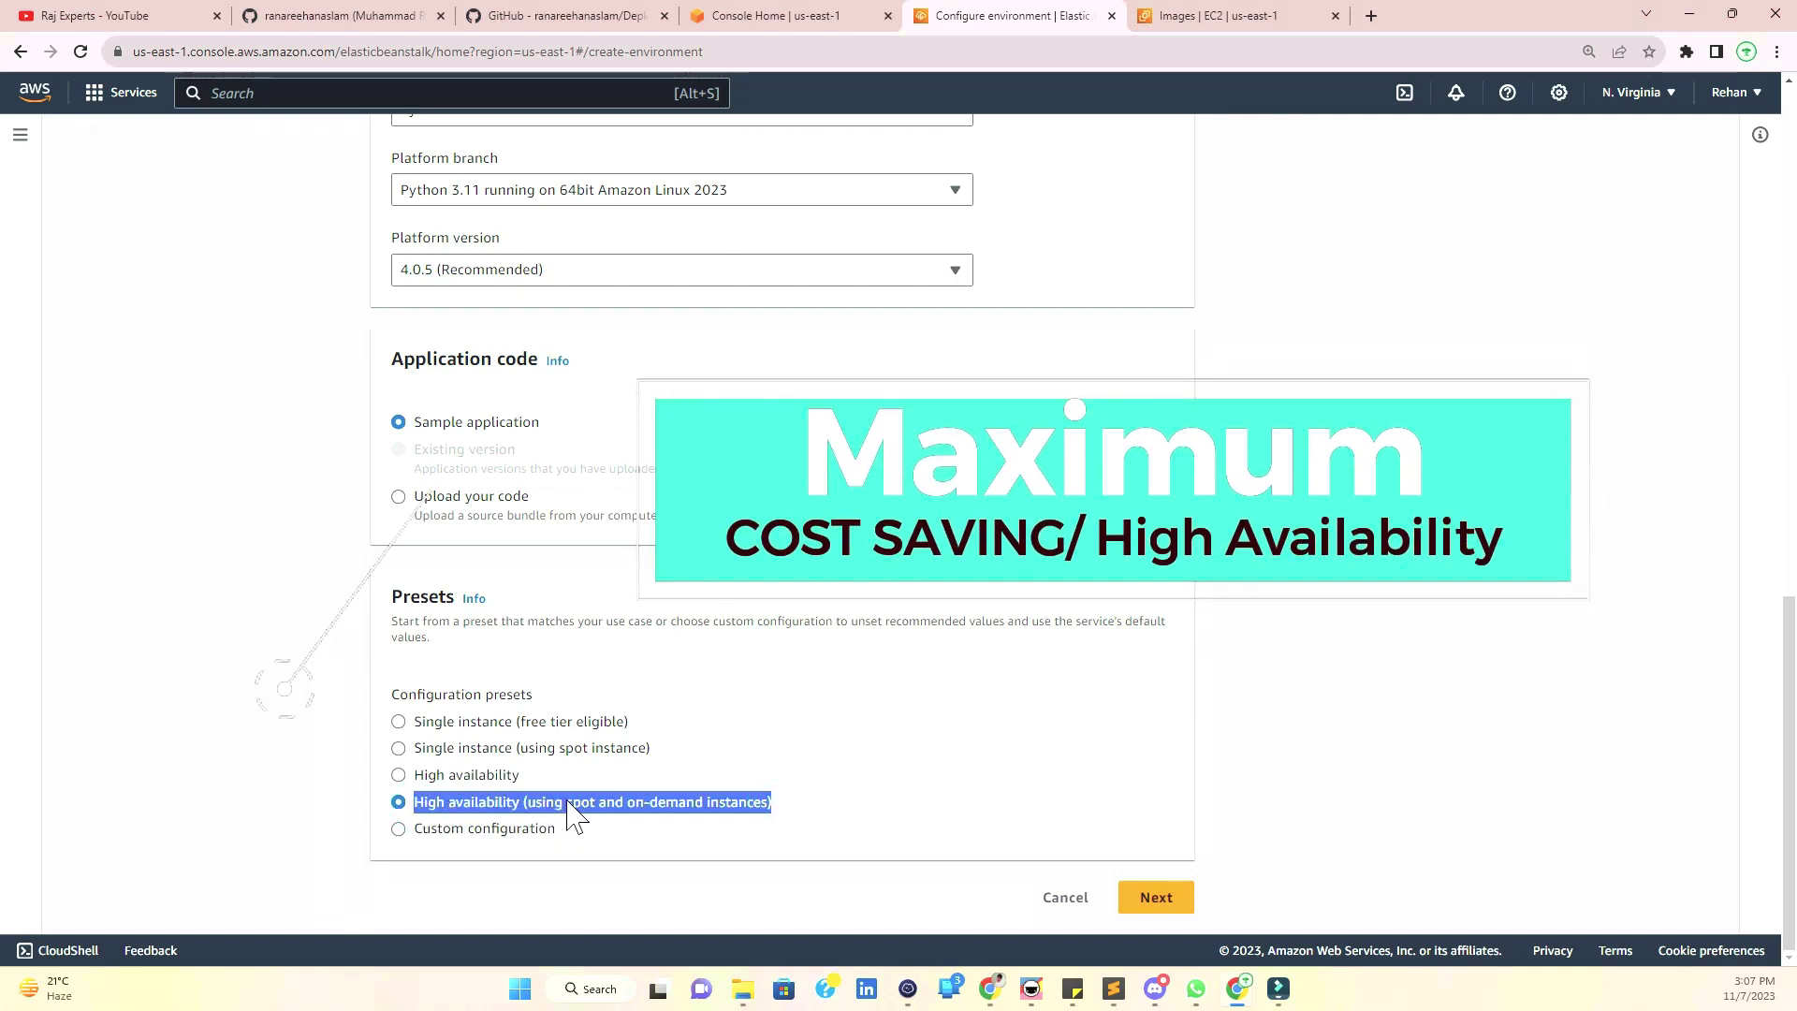
drag(527, 807, 608, 812)
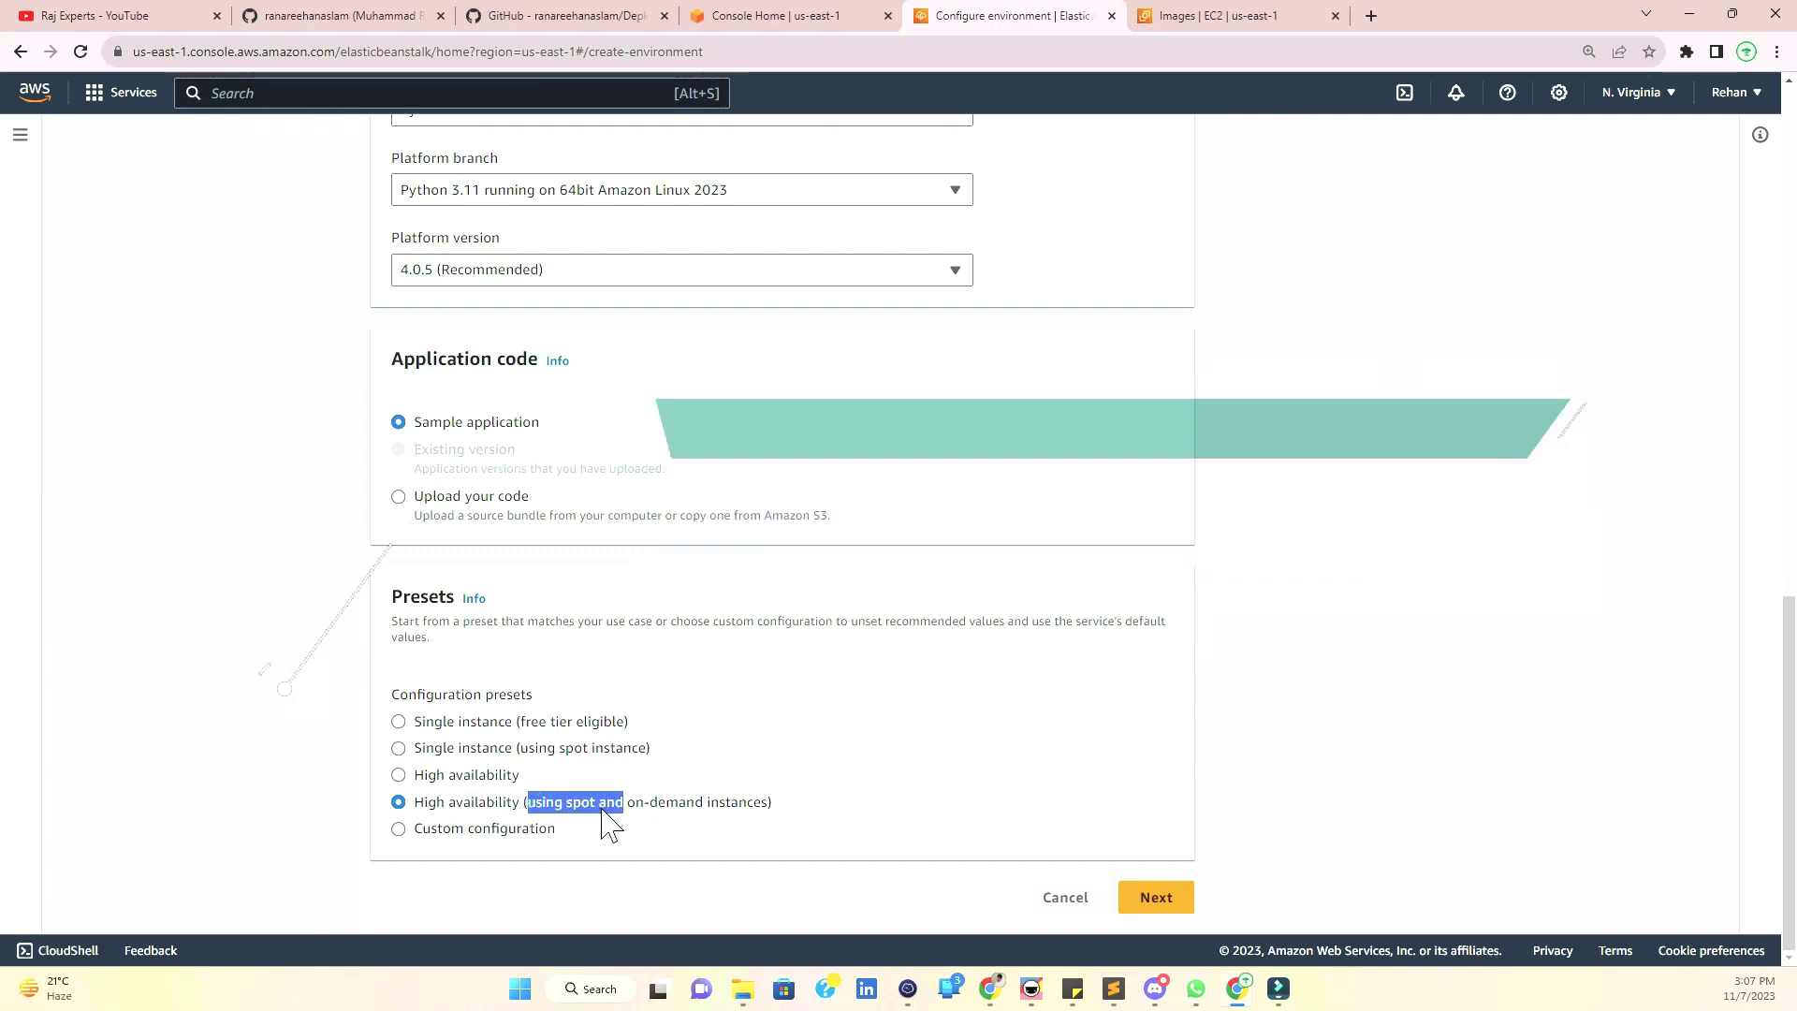
click(1160, 898)
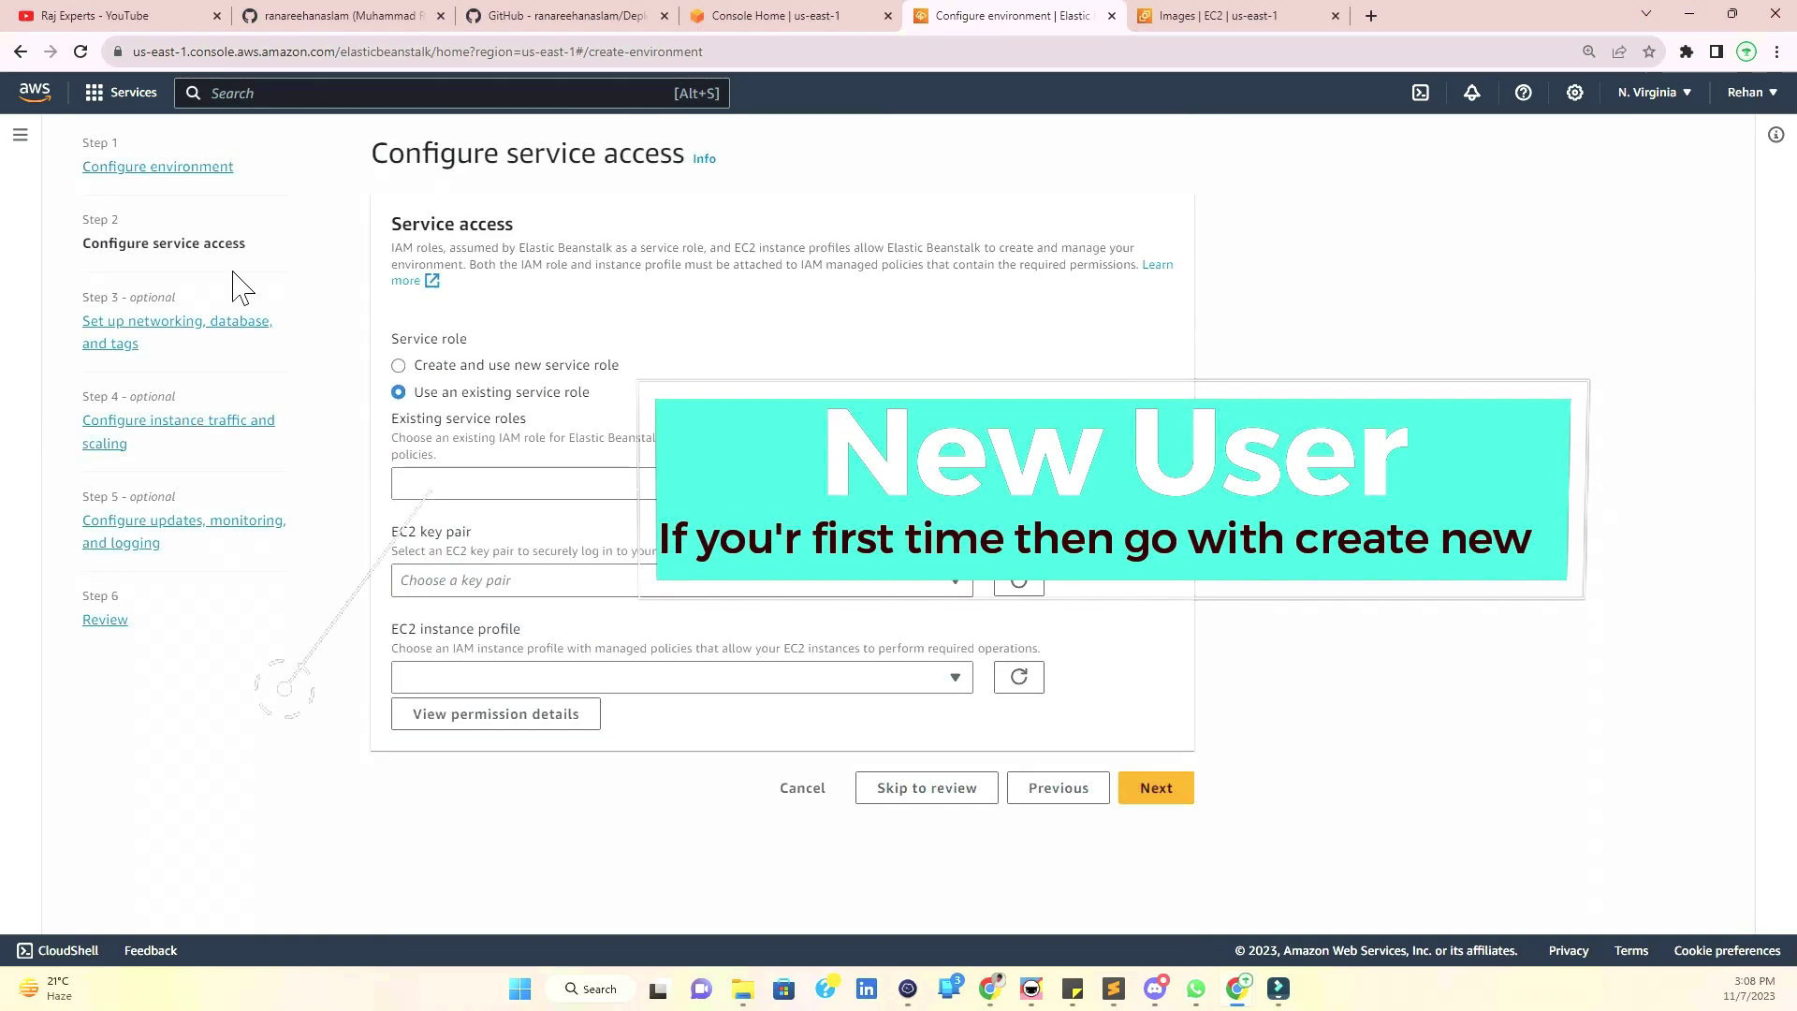
- Choose to create and use a new service role named aws-elasticbeanstalk-service-role-2
click(519, 484)
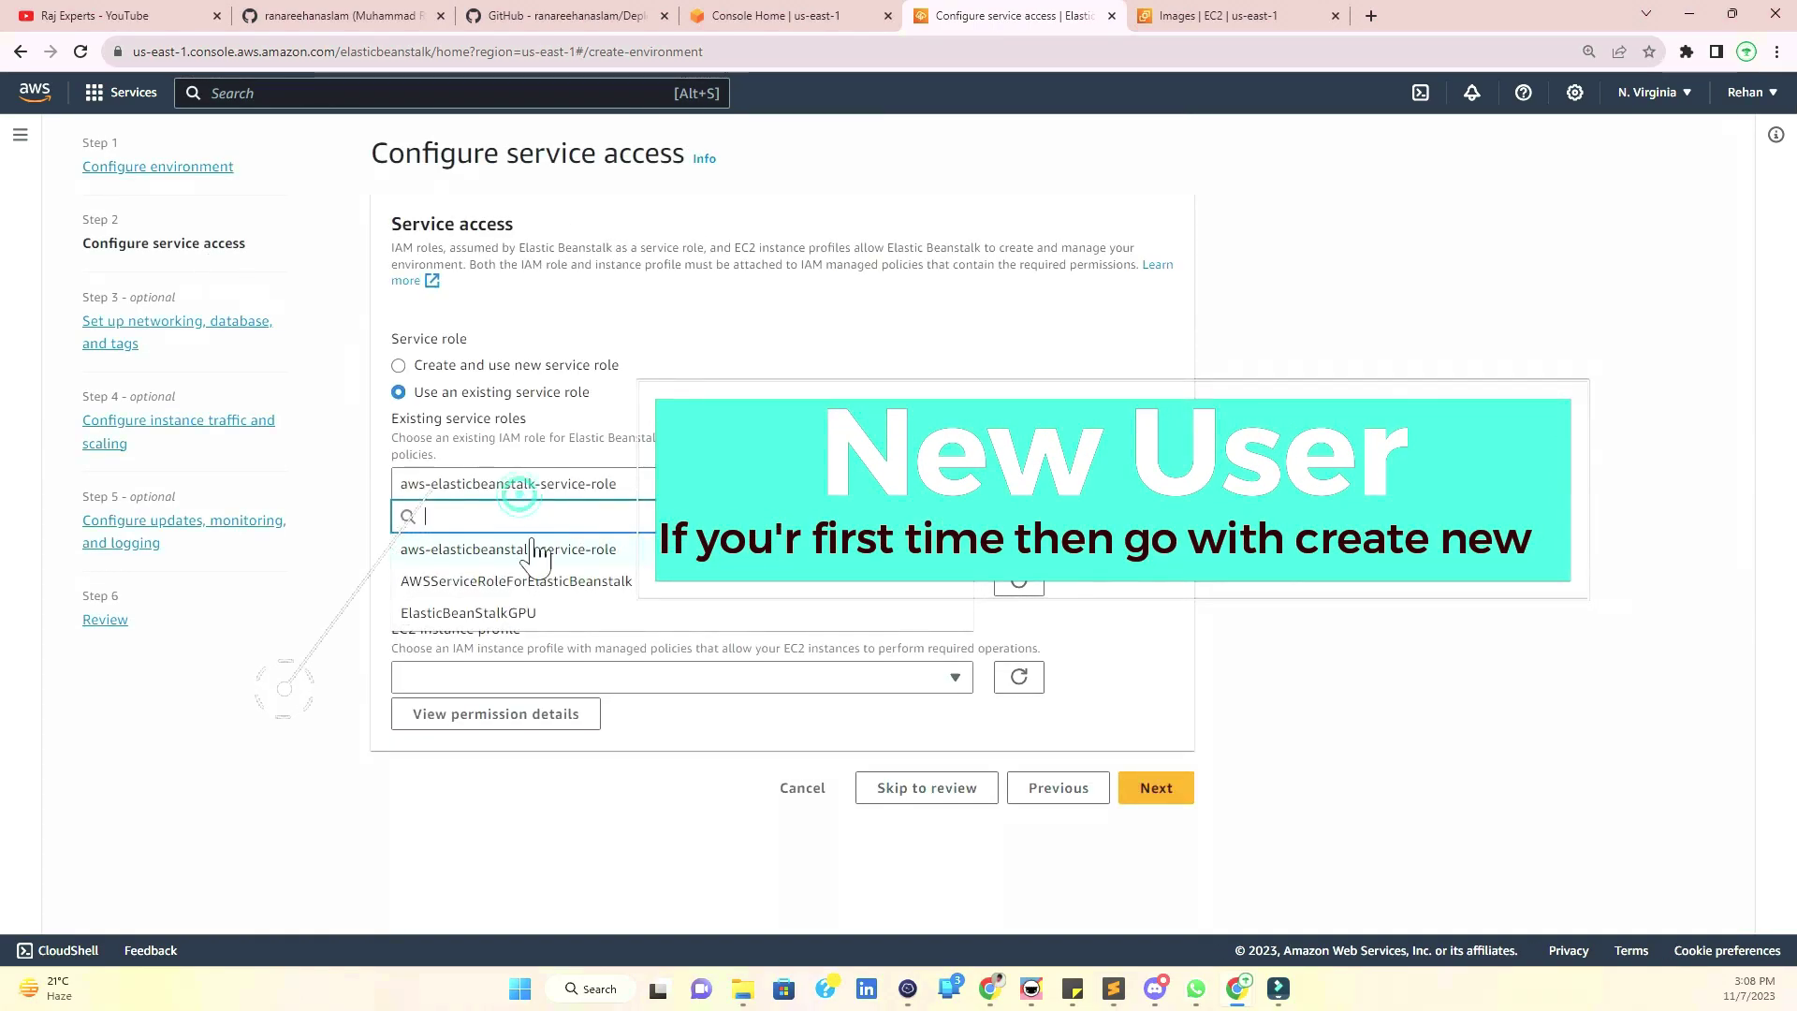
click(443, 374)
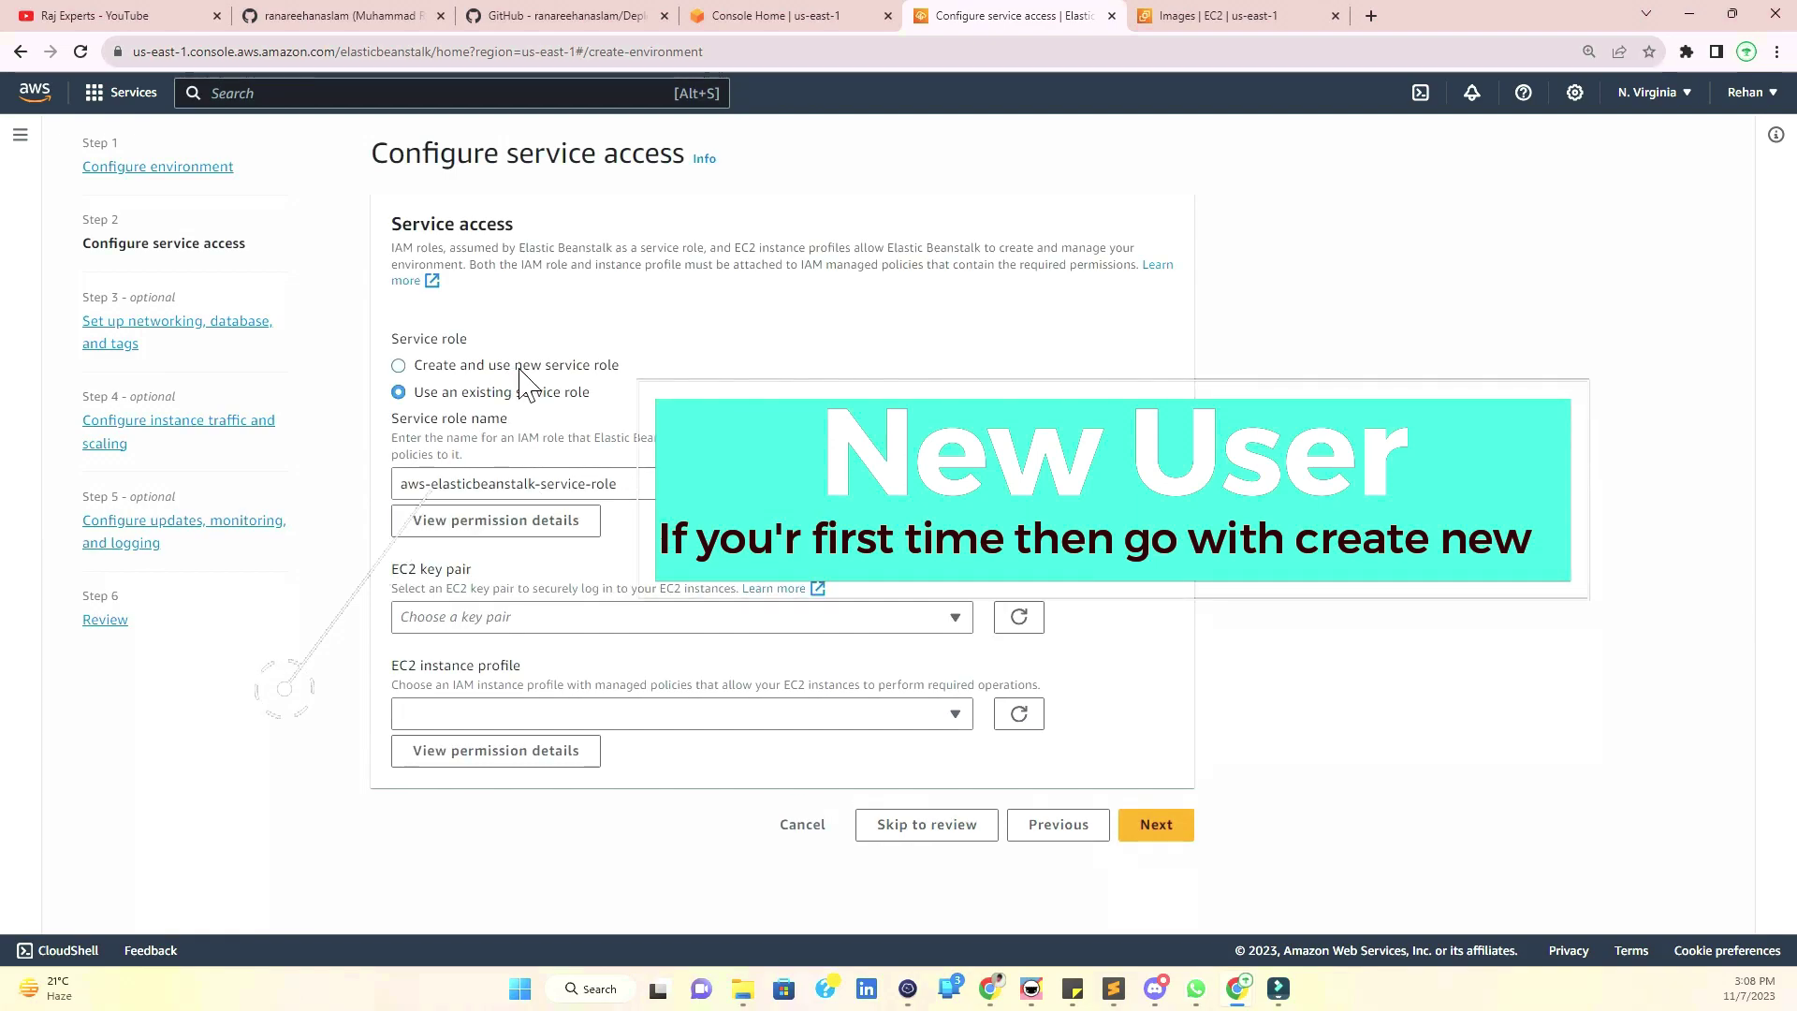
drag(413, 365, 637, 381)
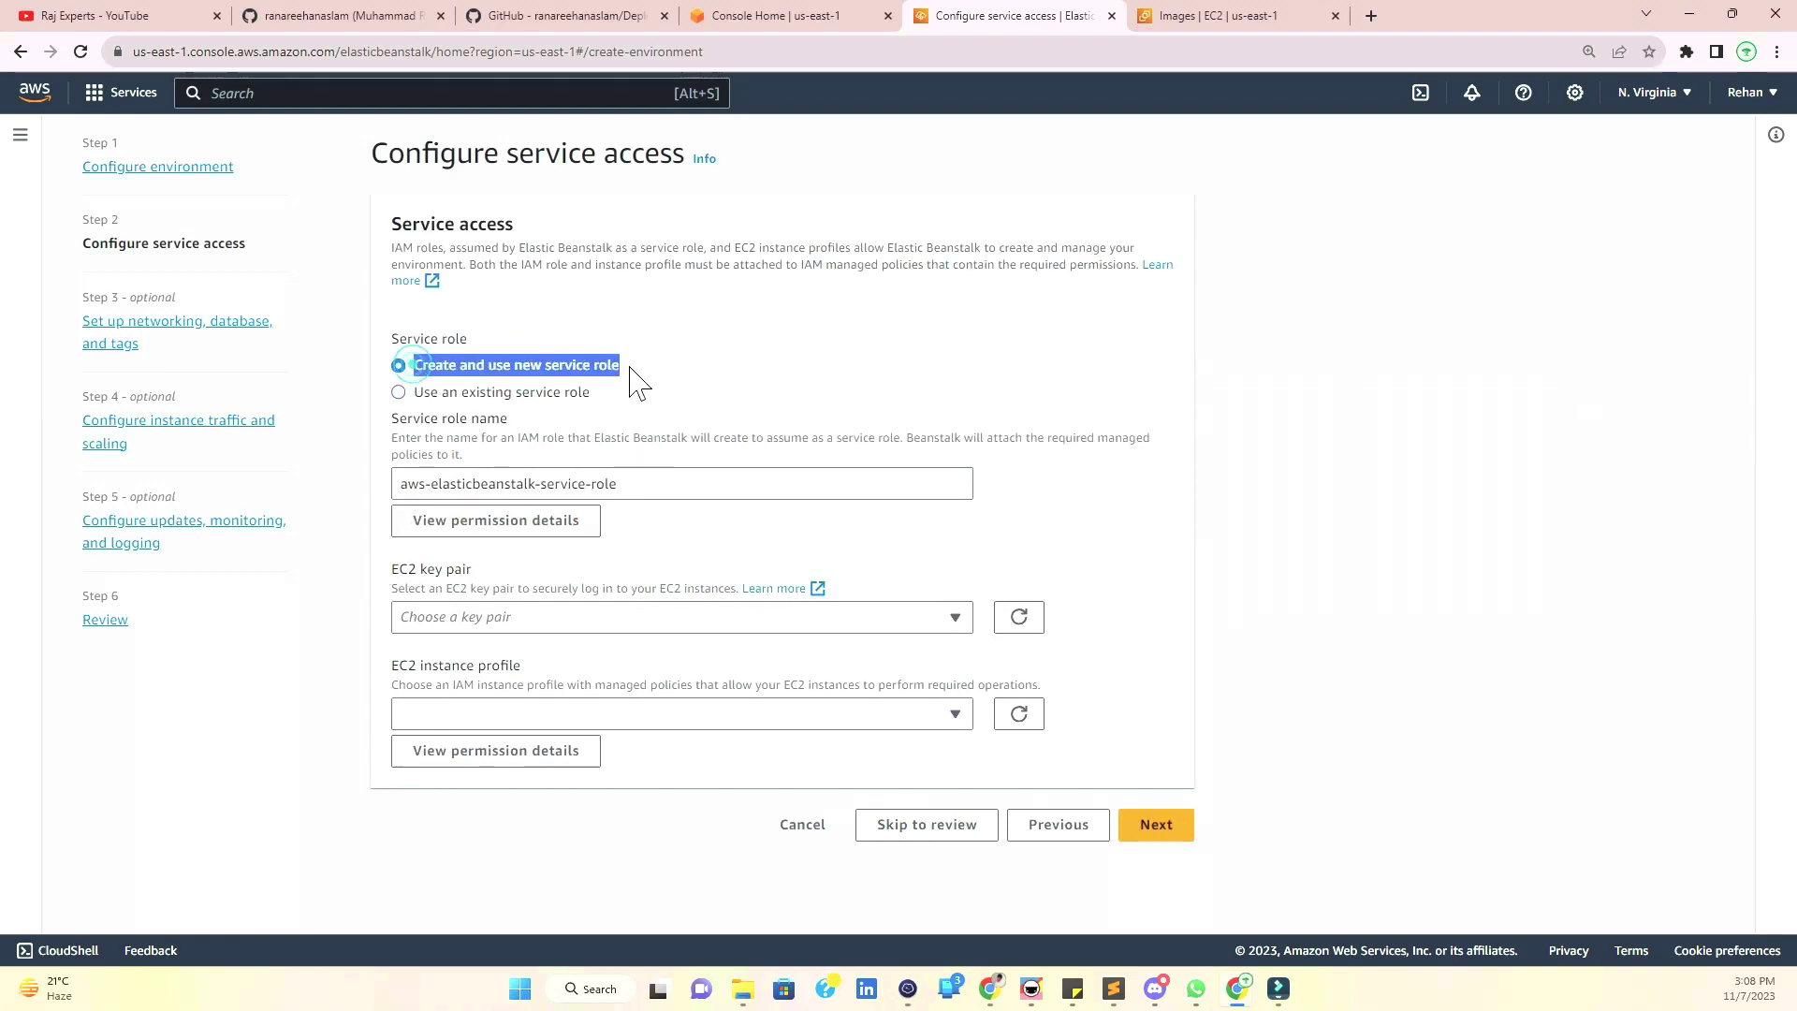
click(635, 489)
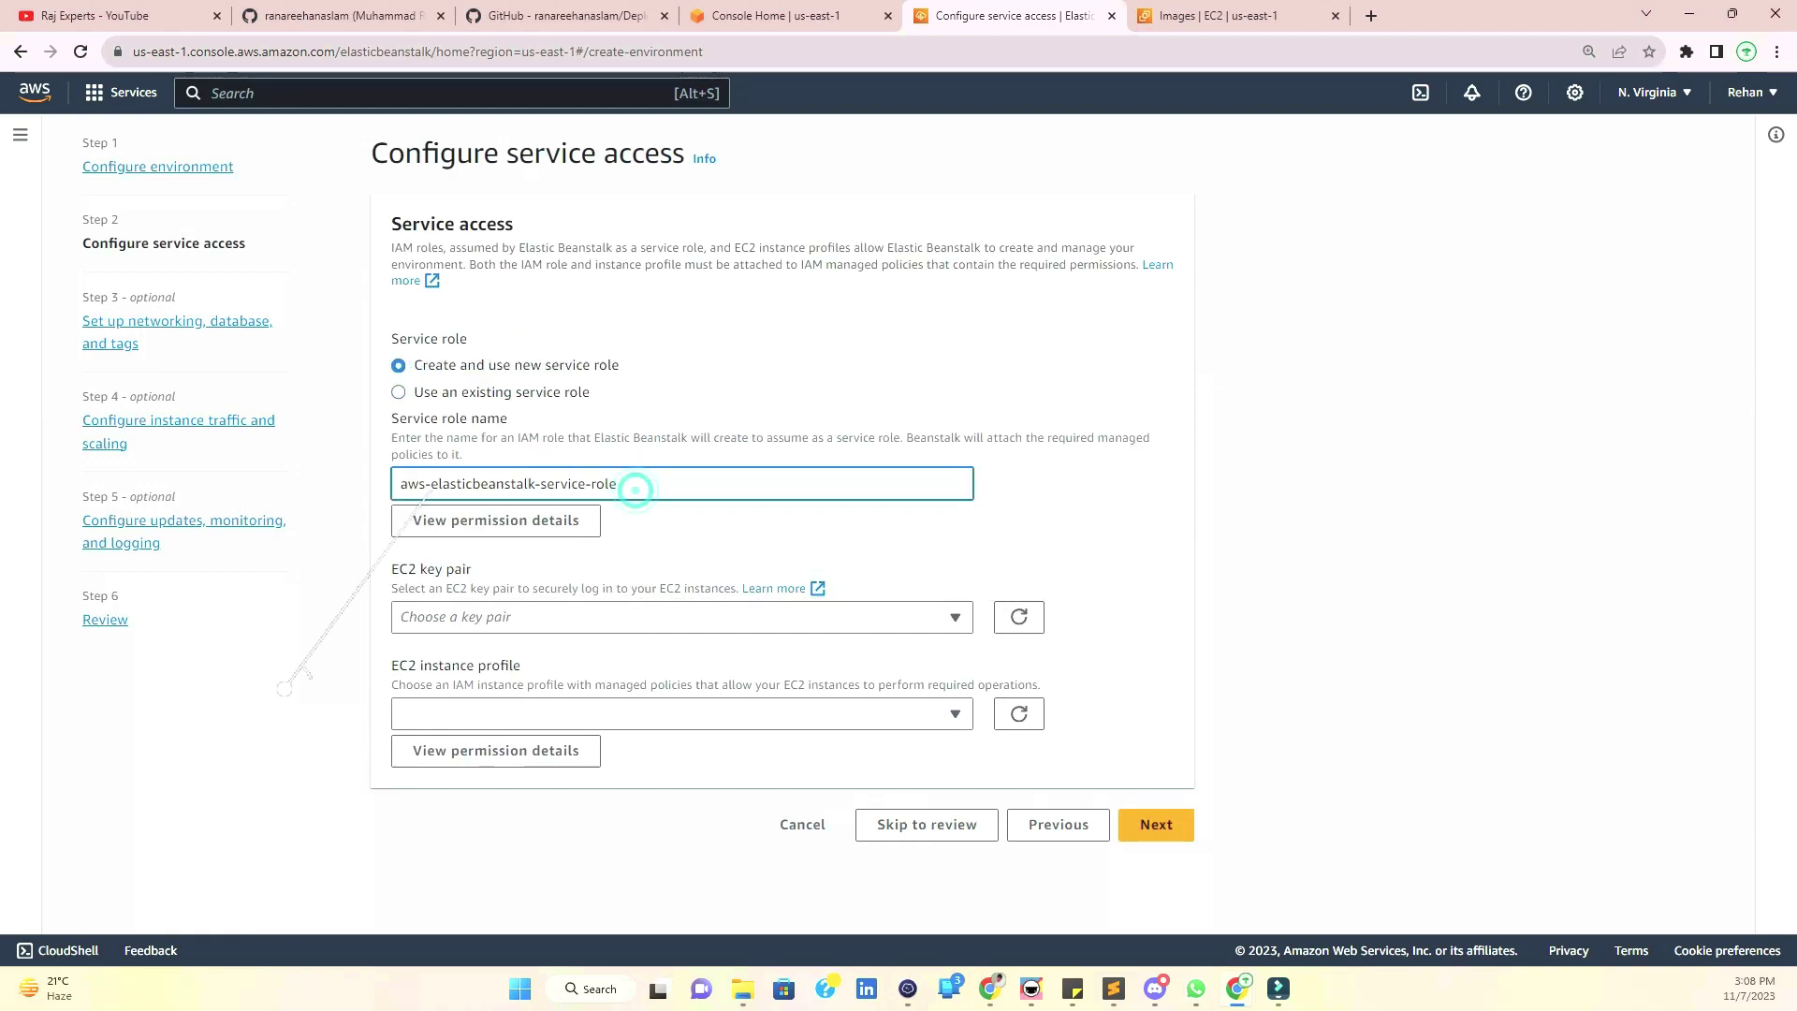
text(-2)
- Set the EC2 key pair to amazon and the instance profile to ElasticBeanStalkGPU, and continue to the networking settings
click(504, 616)
click(487, 683)
click(562, 714)
click(552, 782)
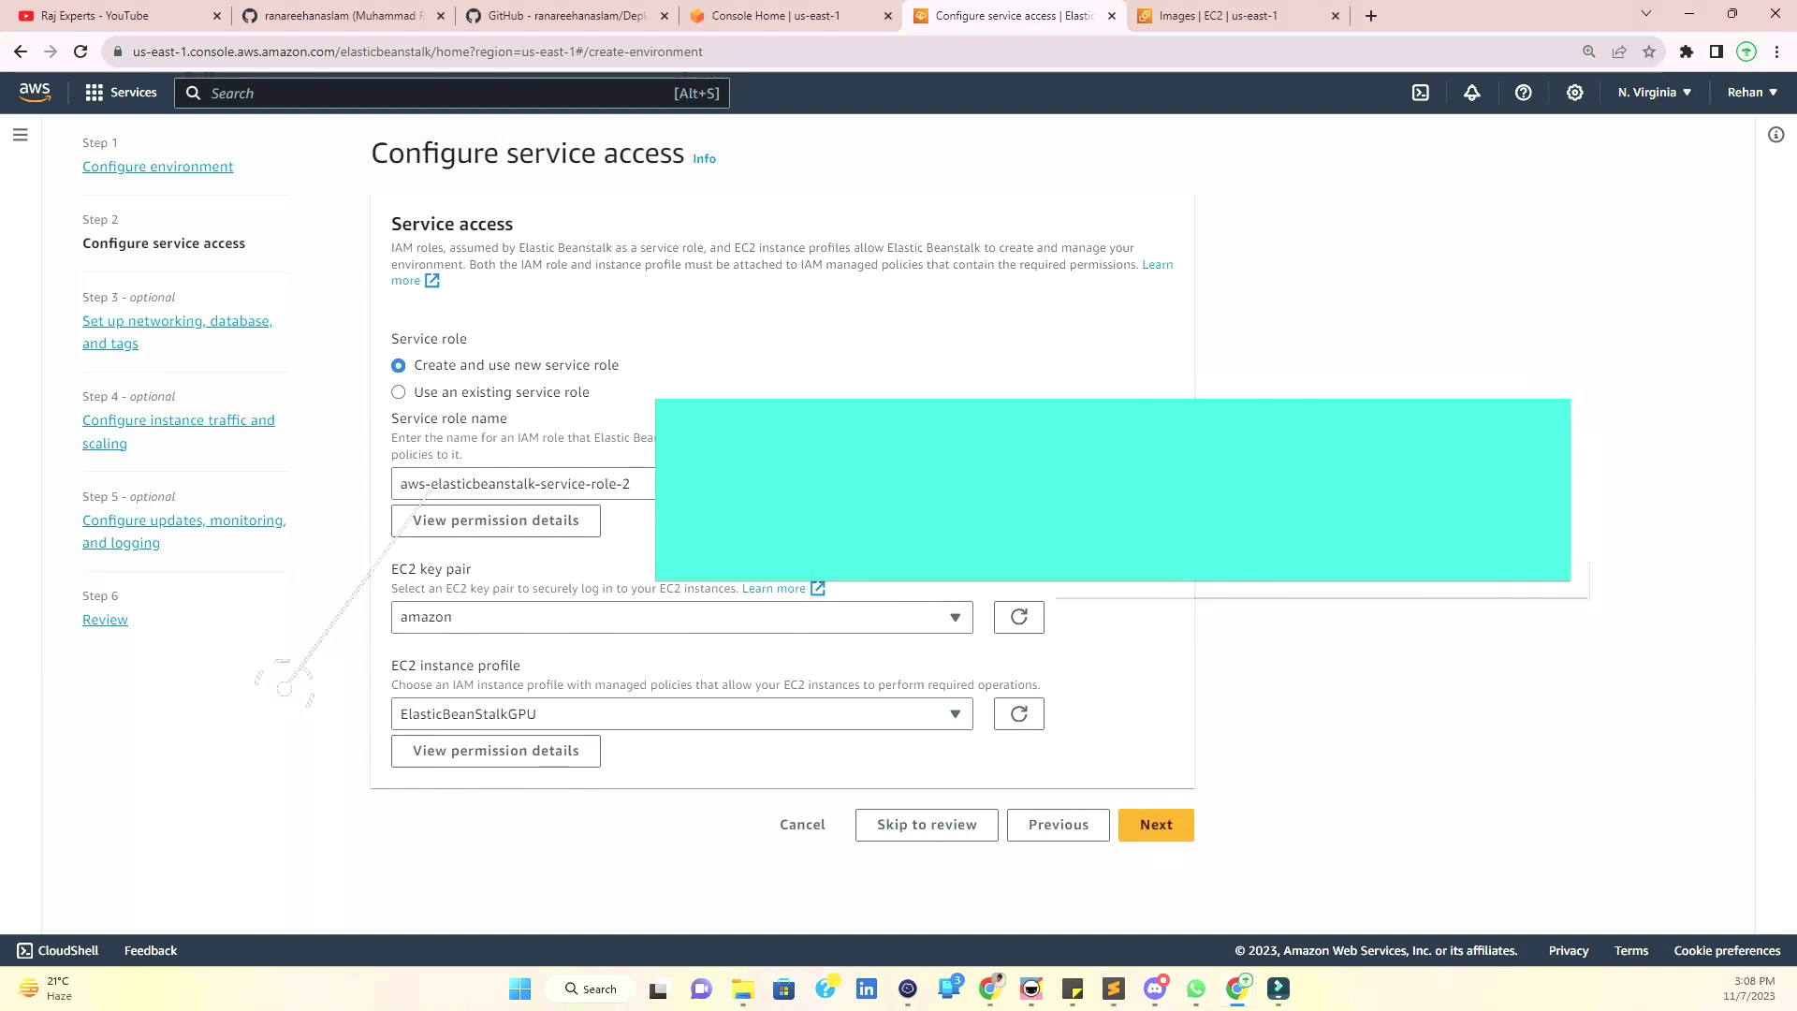
click(1144, 826)
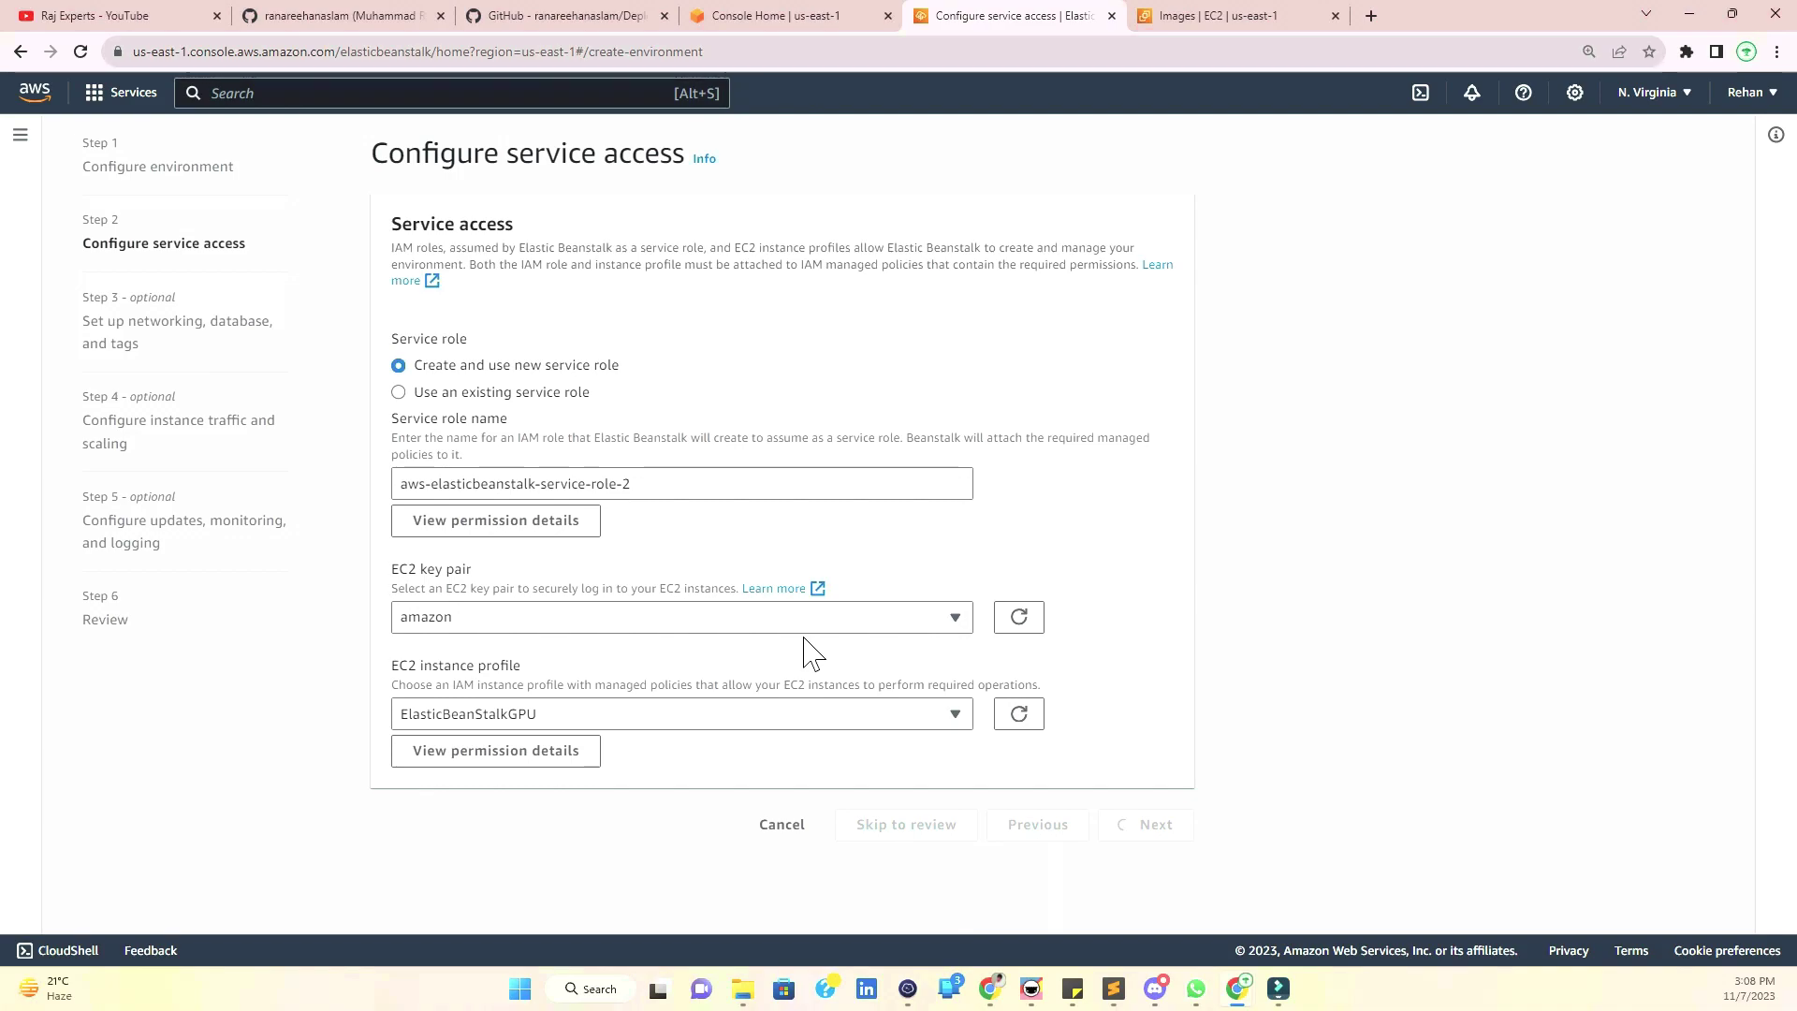
- Select the VPC for the environment and activate public IP addresses for its EC2 instances
click(483, 355)
click(493, 417)
scroll(449, 407, down, 3)
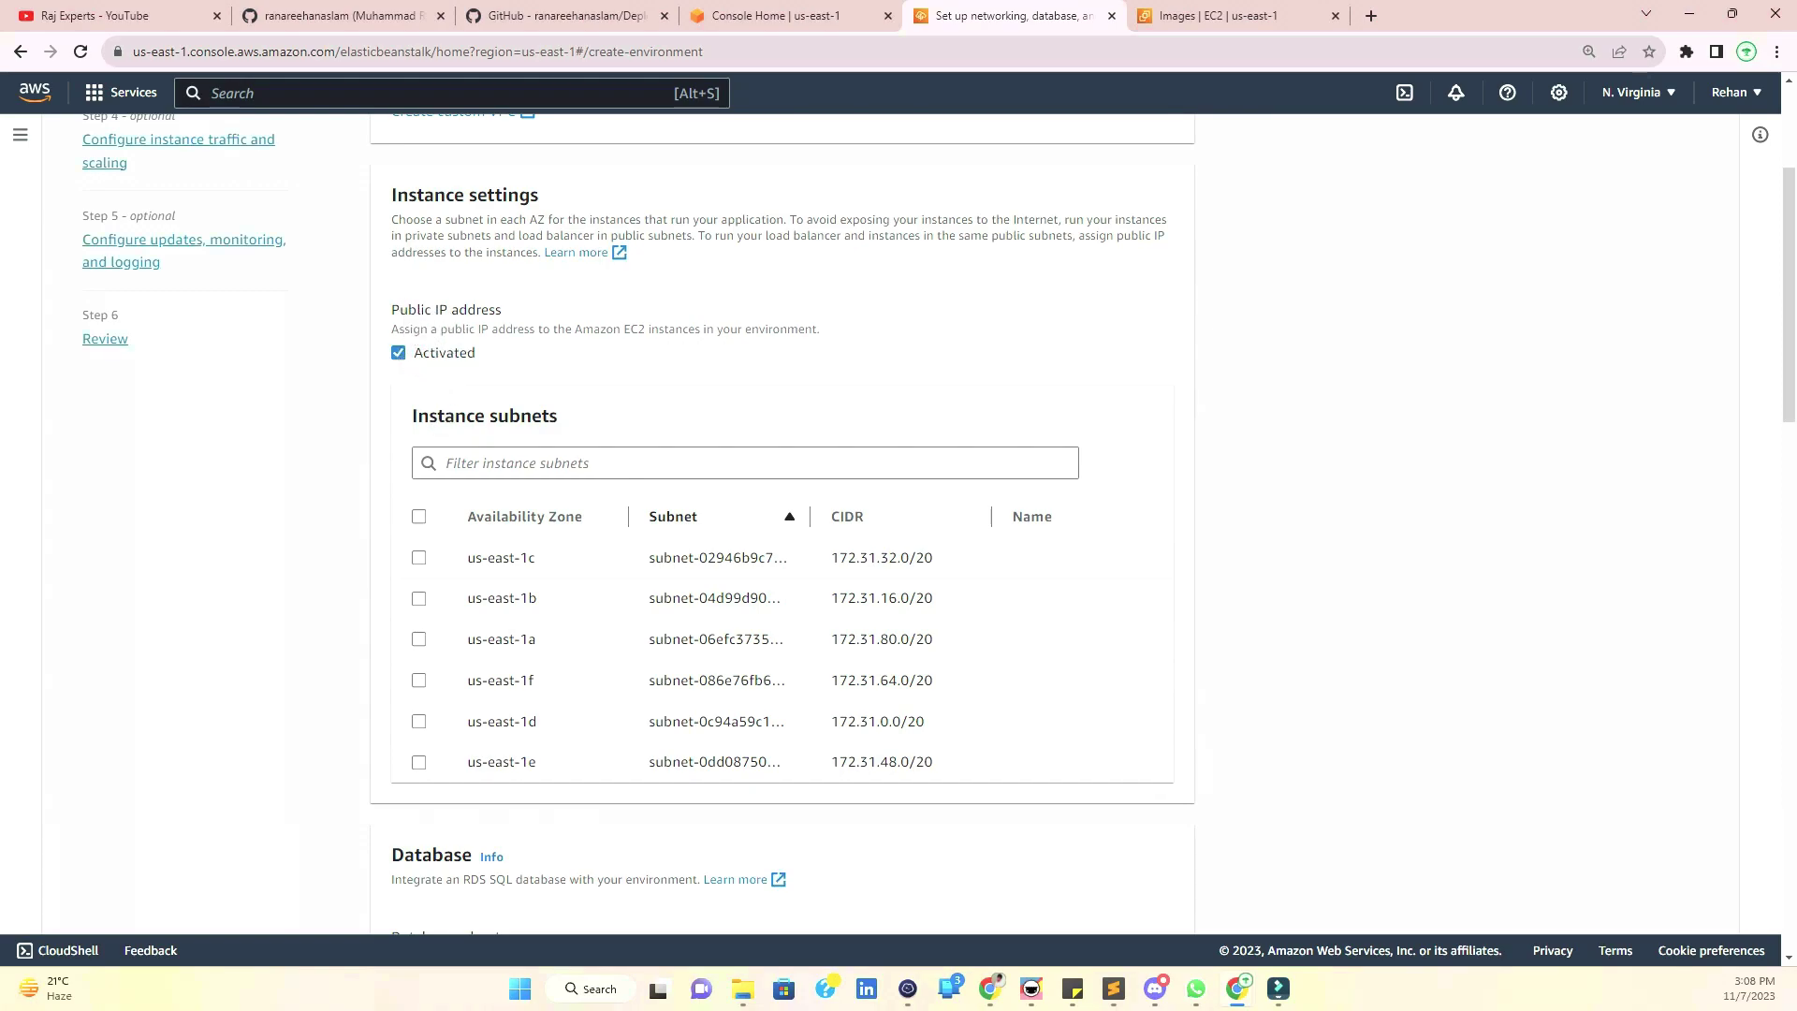
drag(476, 329, 702, 329)
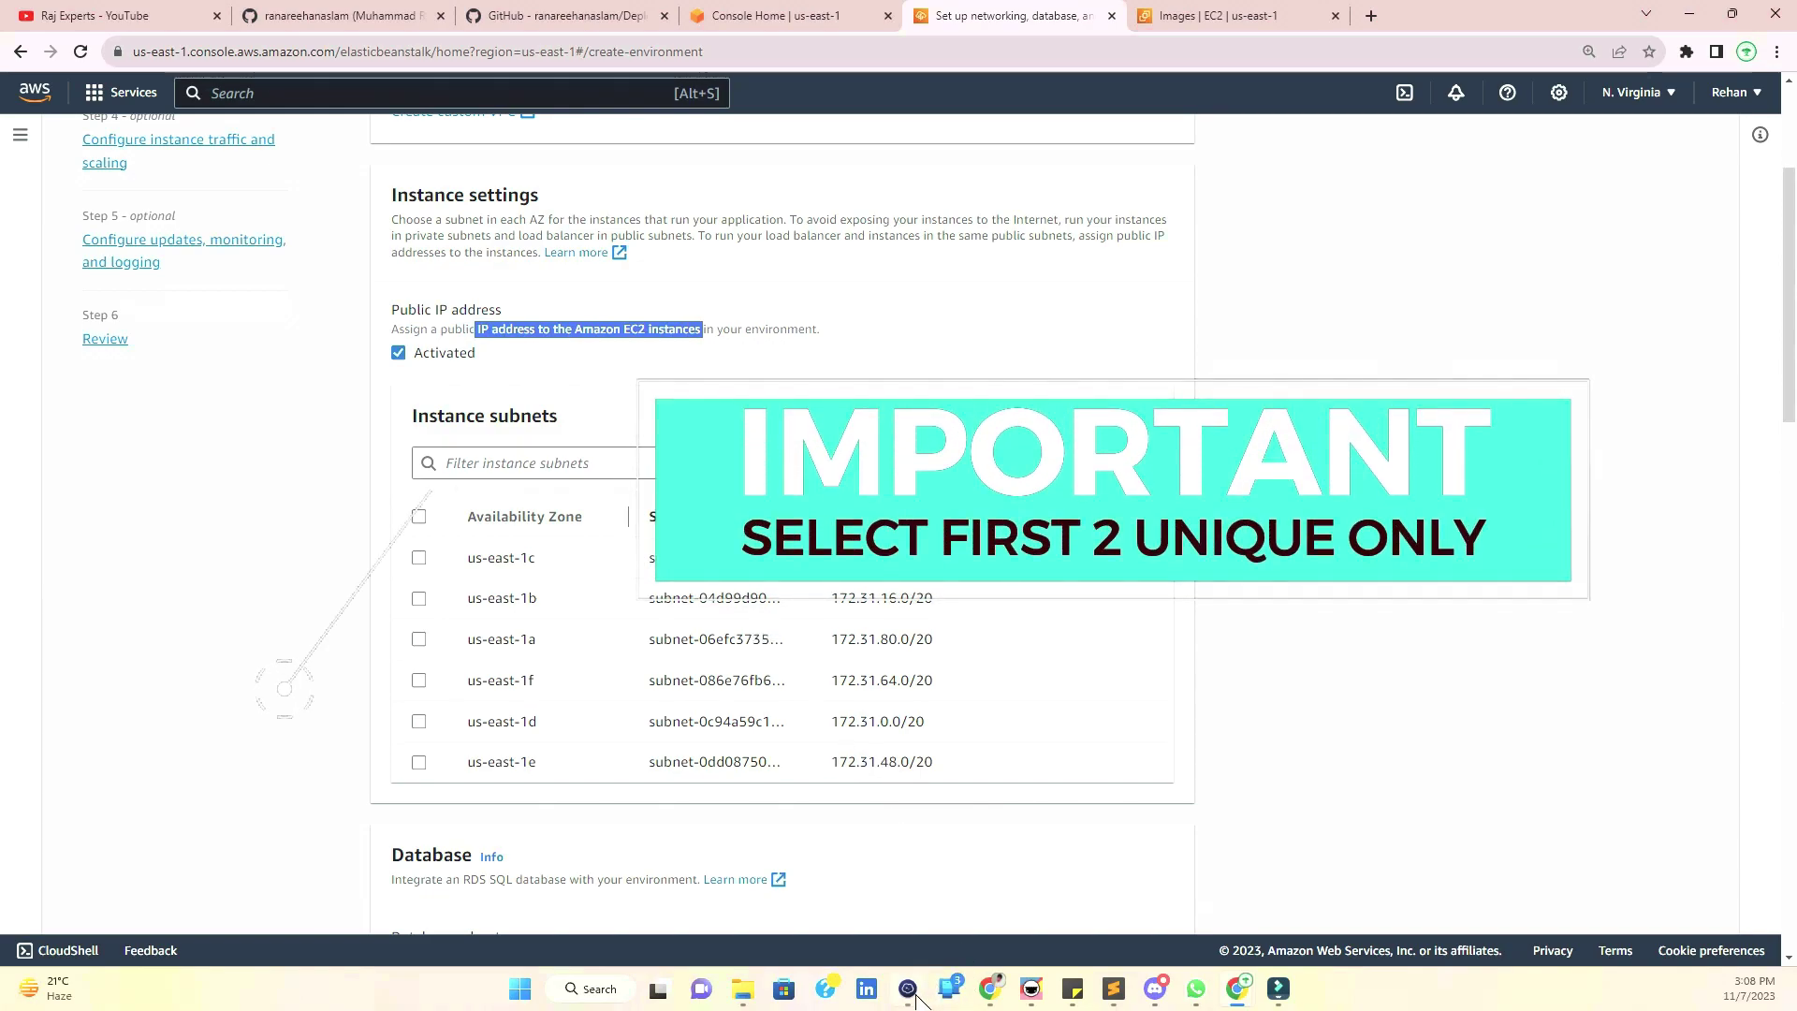
- Select the us-east-1a and us-east-1b instance subnets, leave the database disabled, and continue to the instance traffic and scaling settings
click(418, 638)
click(419, 597)
scroll(421, 618, down, 8)
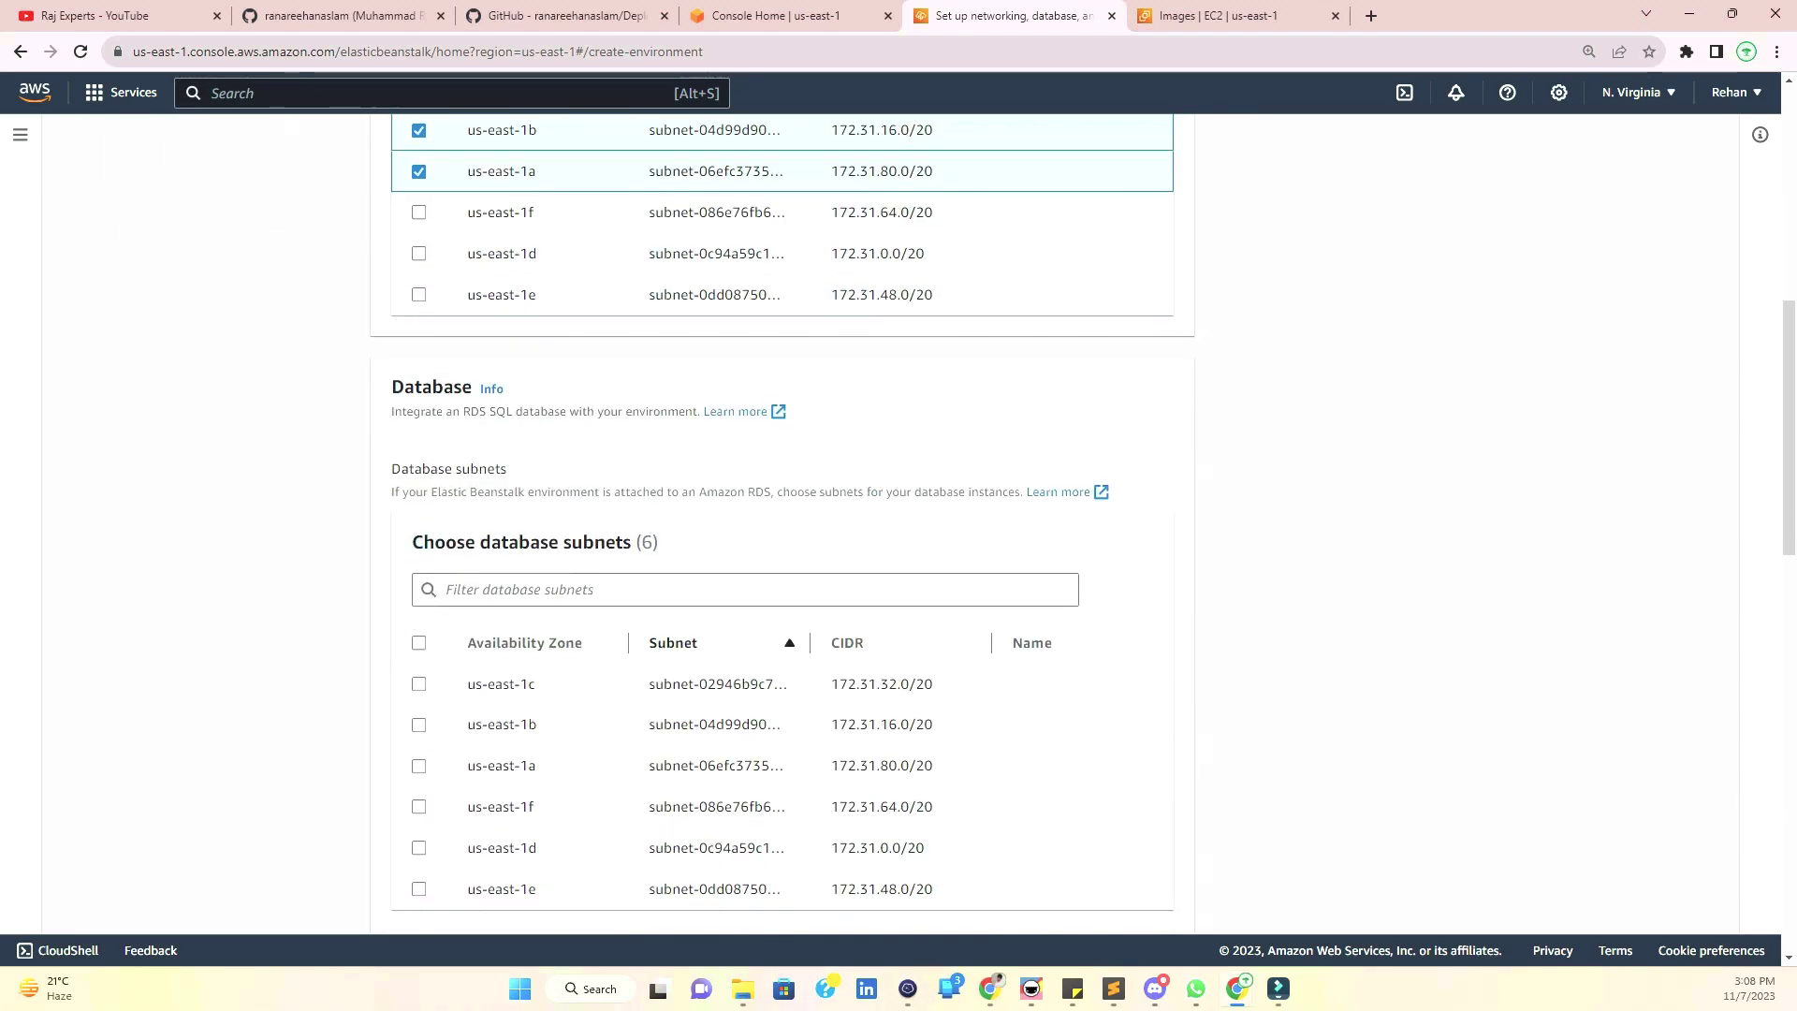
scroll(421, 613, up, 2)
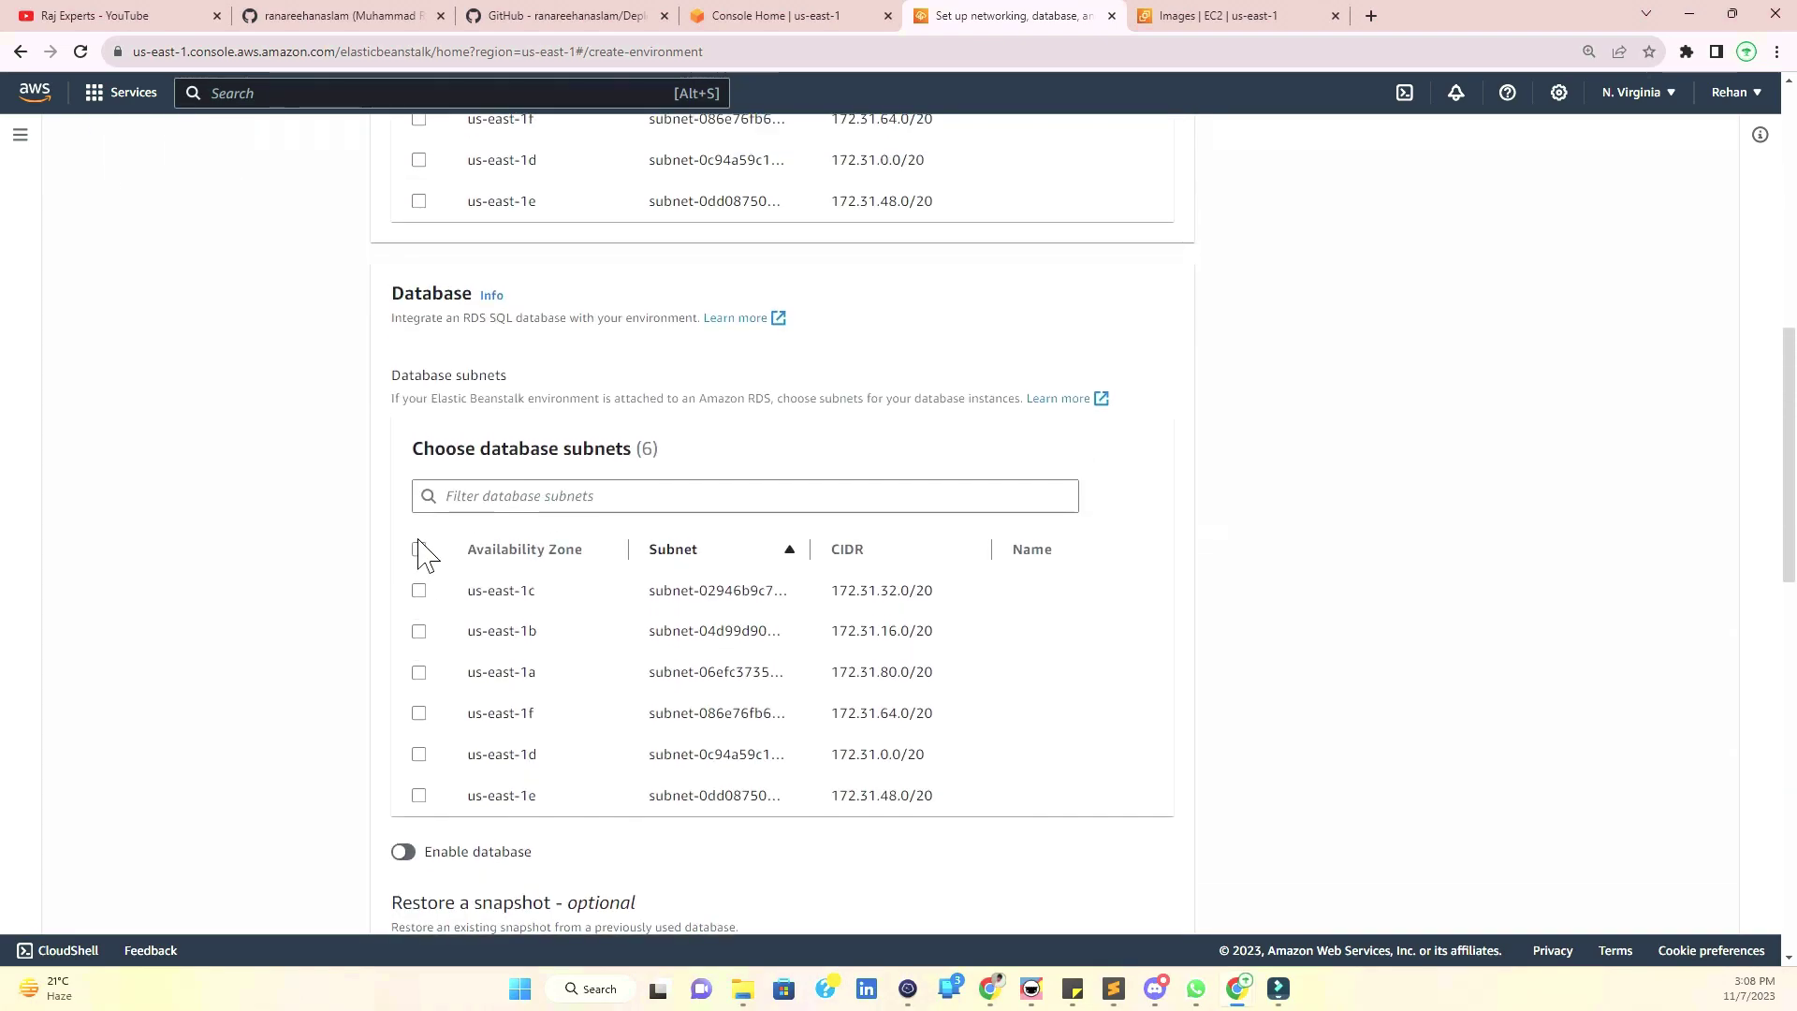
scroll(485, 479, down, 14)
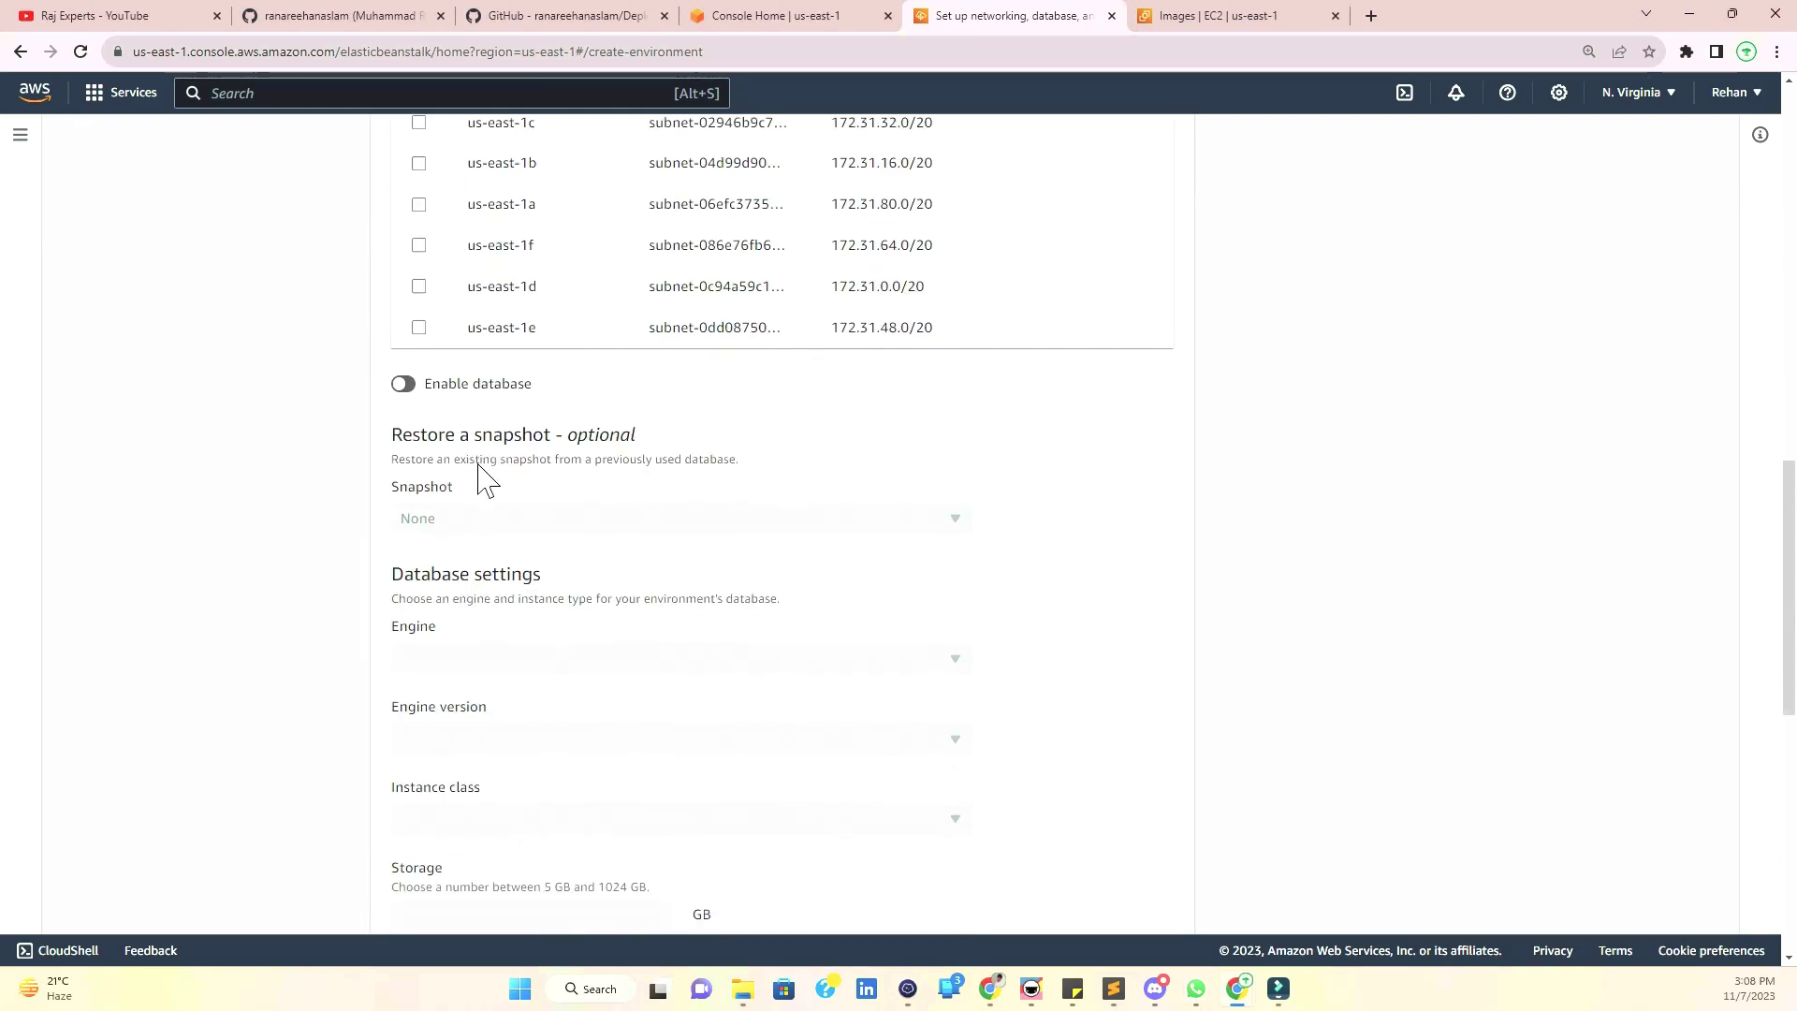
click(1158, 898)
scroll(952, 763, up, 20)
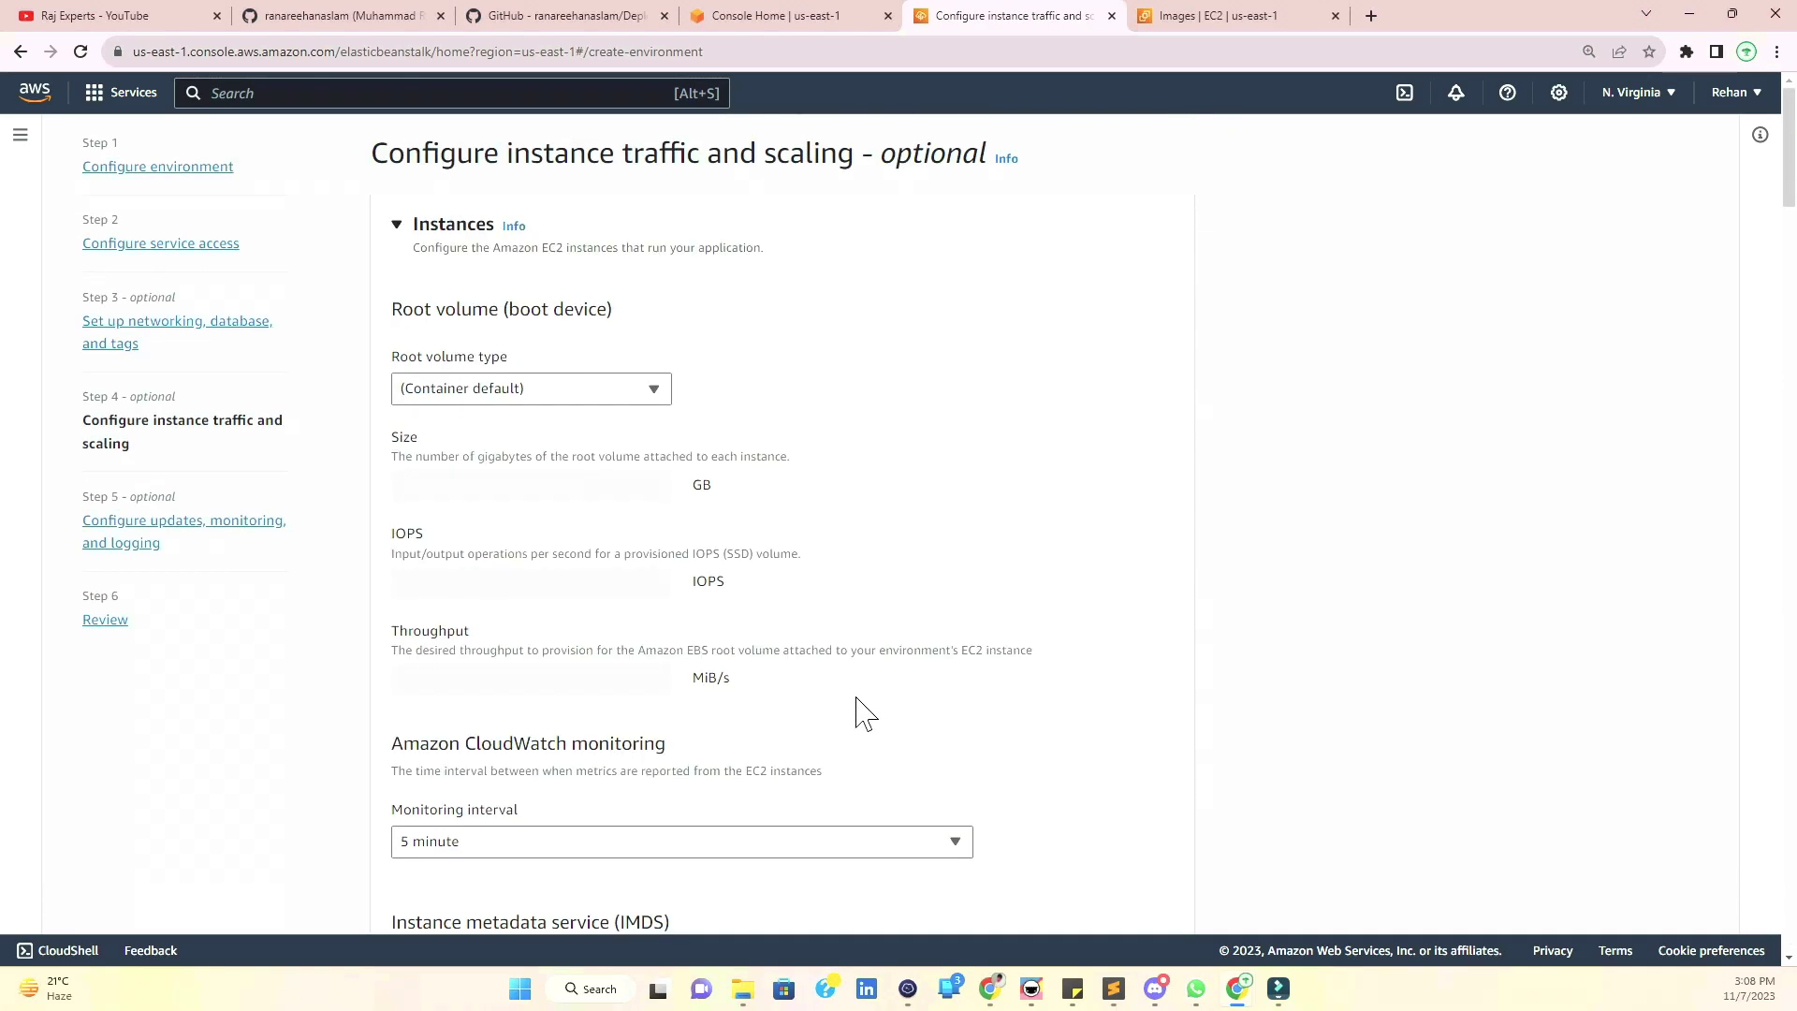
- Set the root volume type to General Purpose (SSD) with a size of 50 GB
click(599, 391)
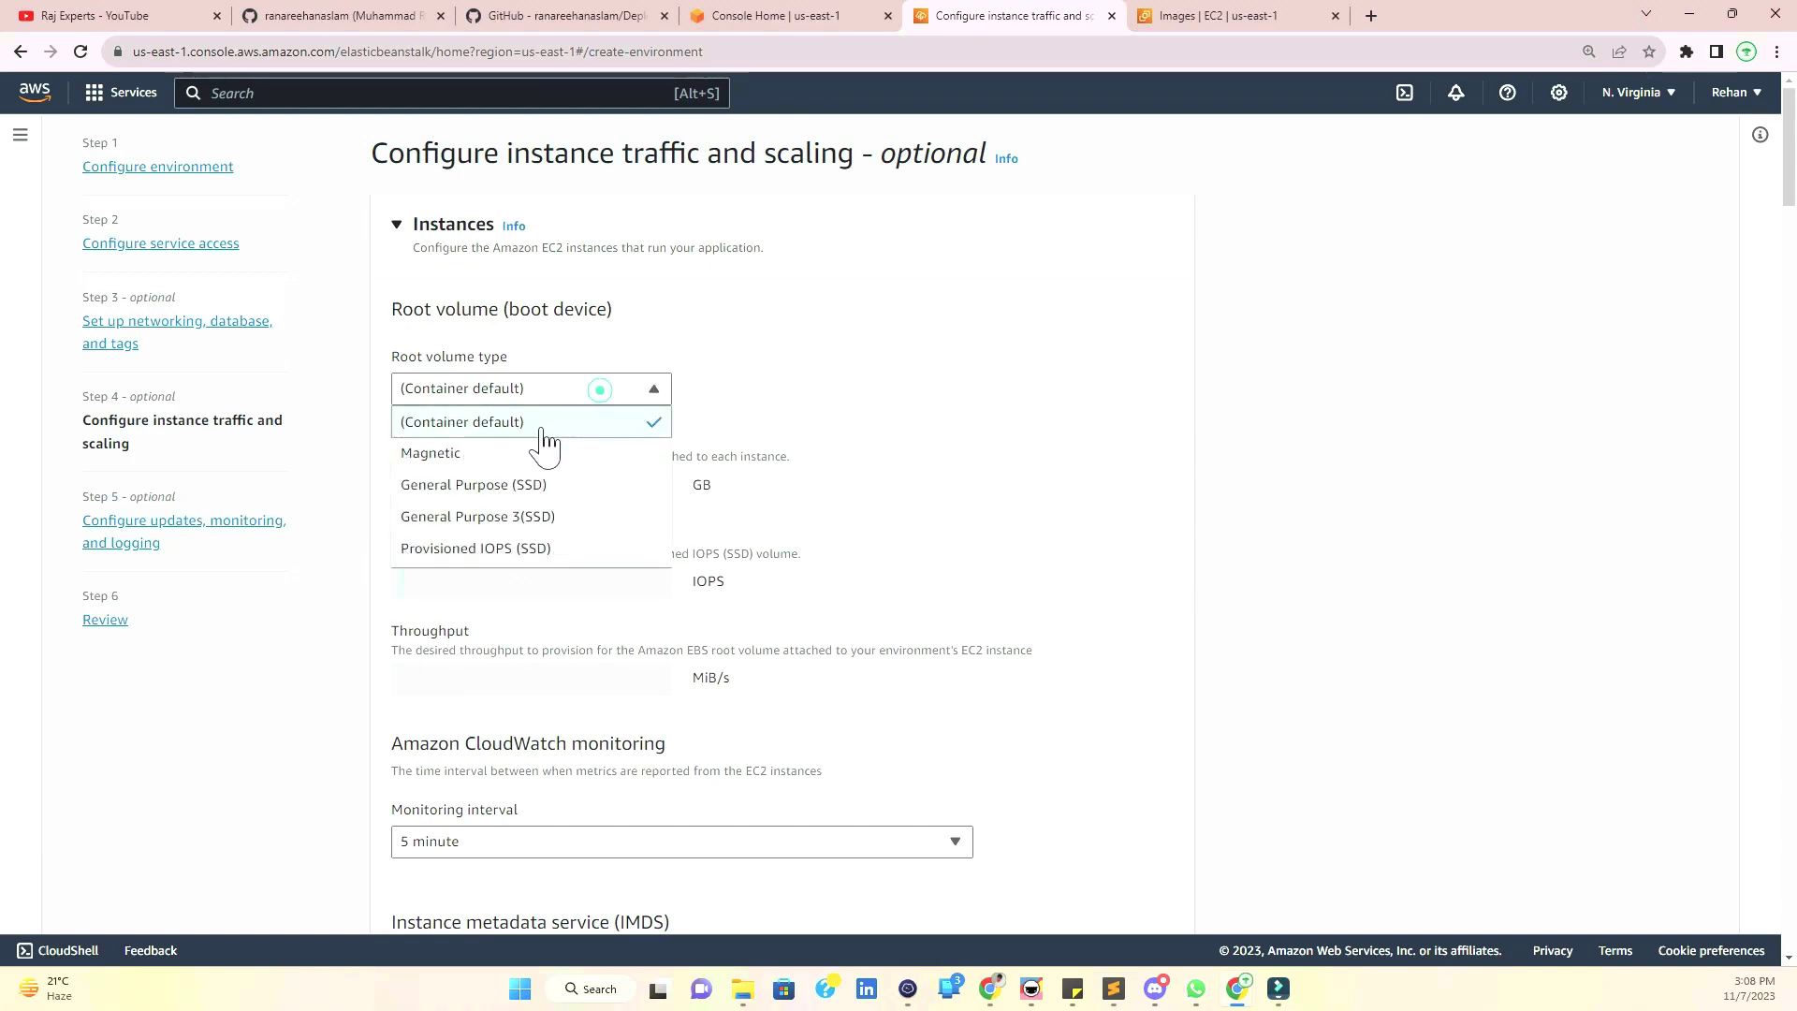
click(454, 485)
click(466, 494)
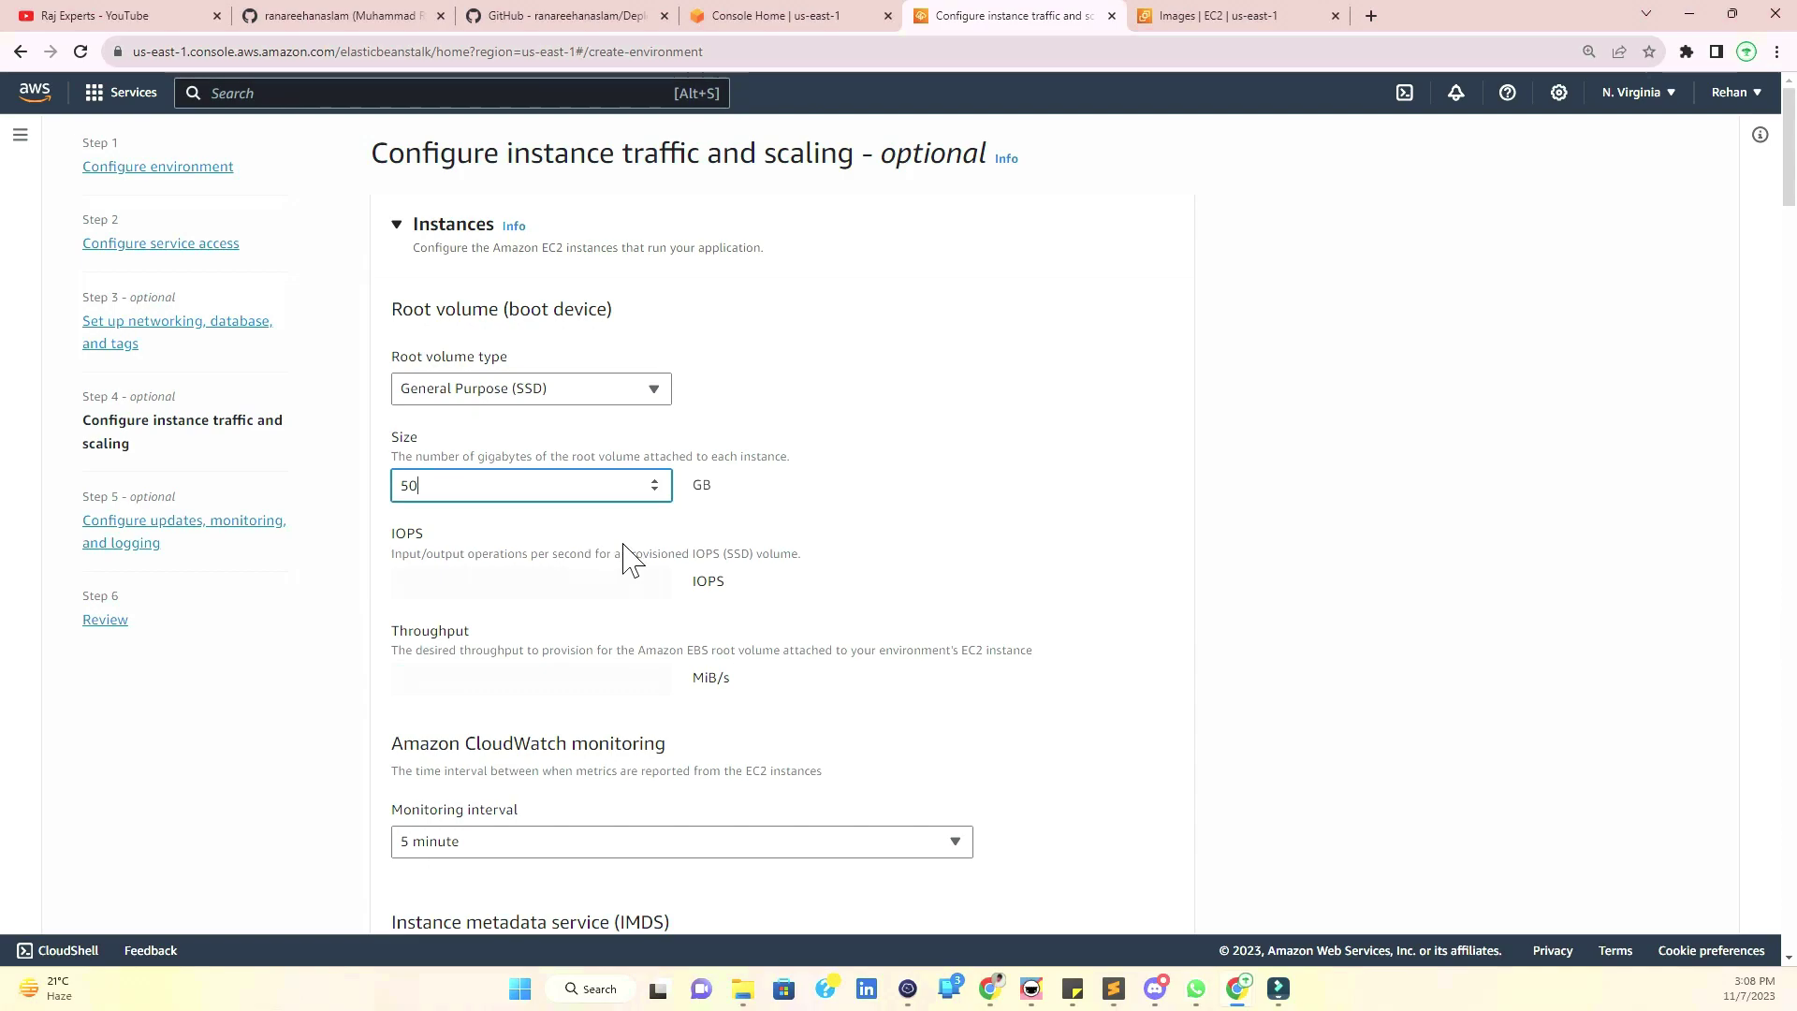
- Assign both the default and launch-wizard EC2 security groups to the environment's instances
scroll(621, 553, down, 5)
scroll(622, 553, up, 3)
scroll(622, 553, down, 6)
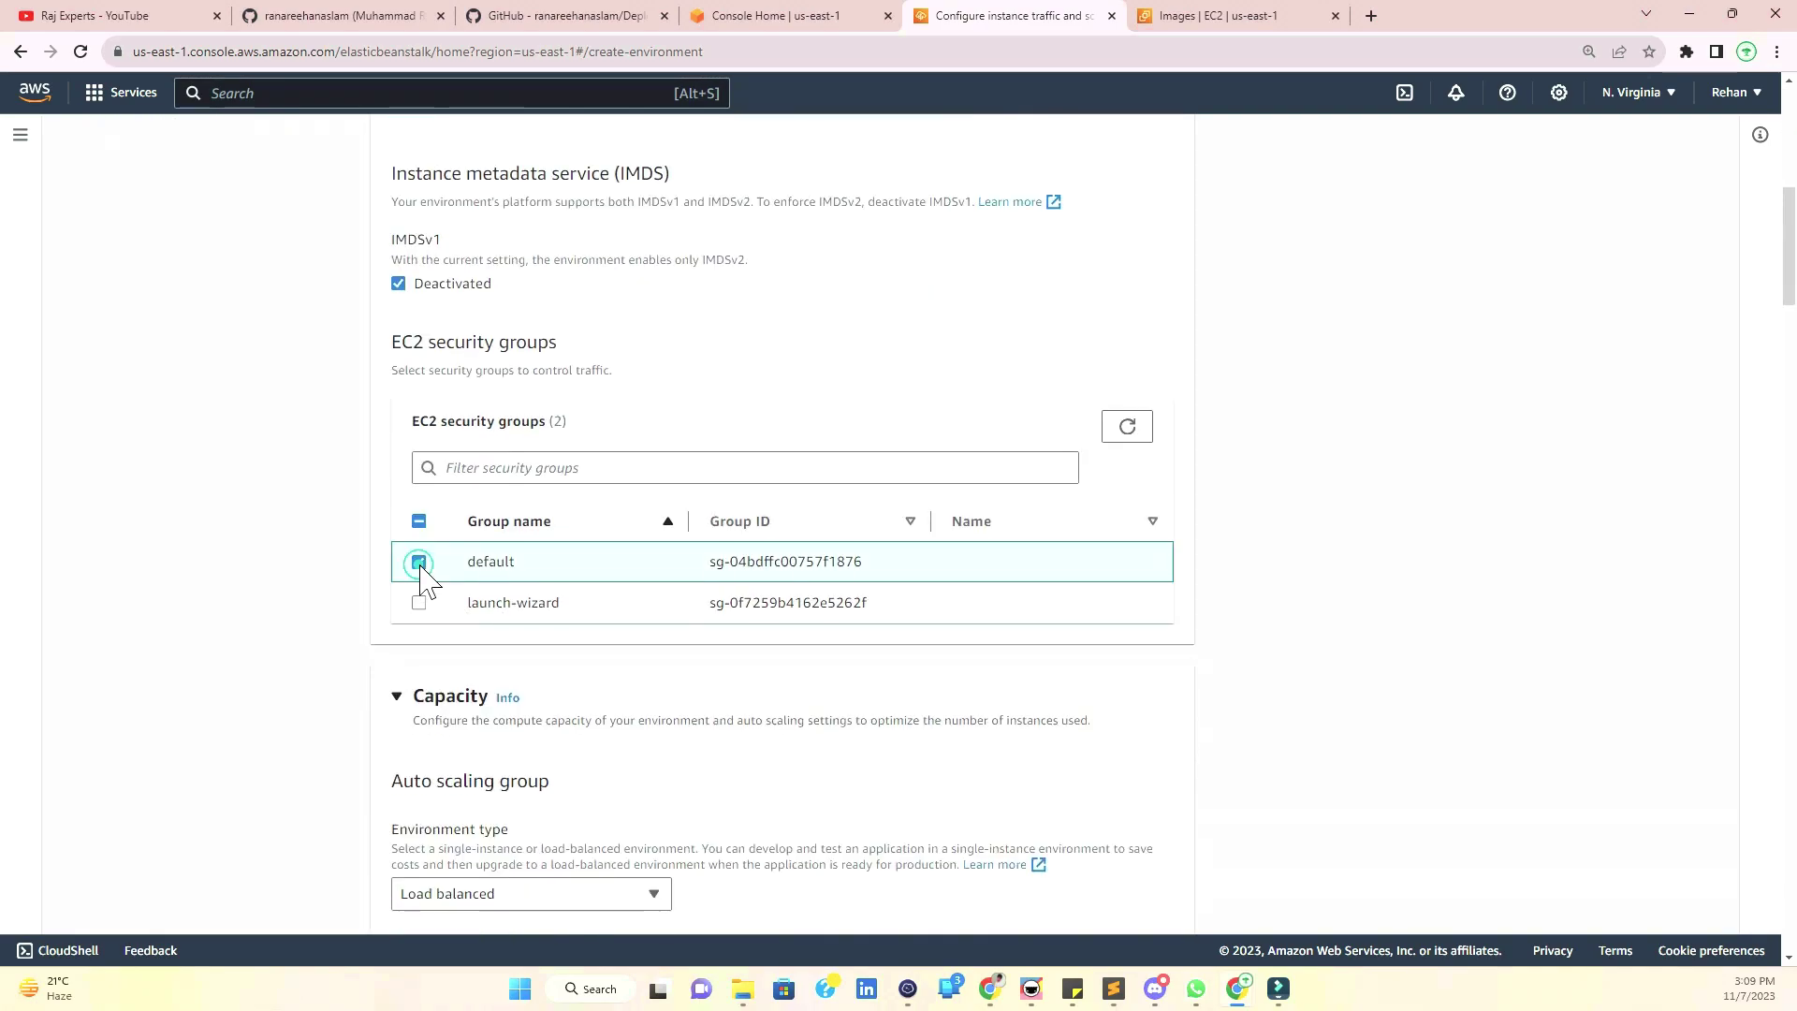
click(418, 521)
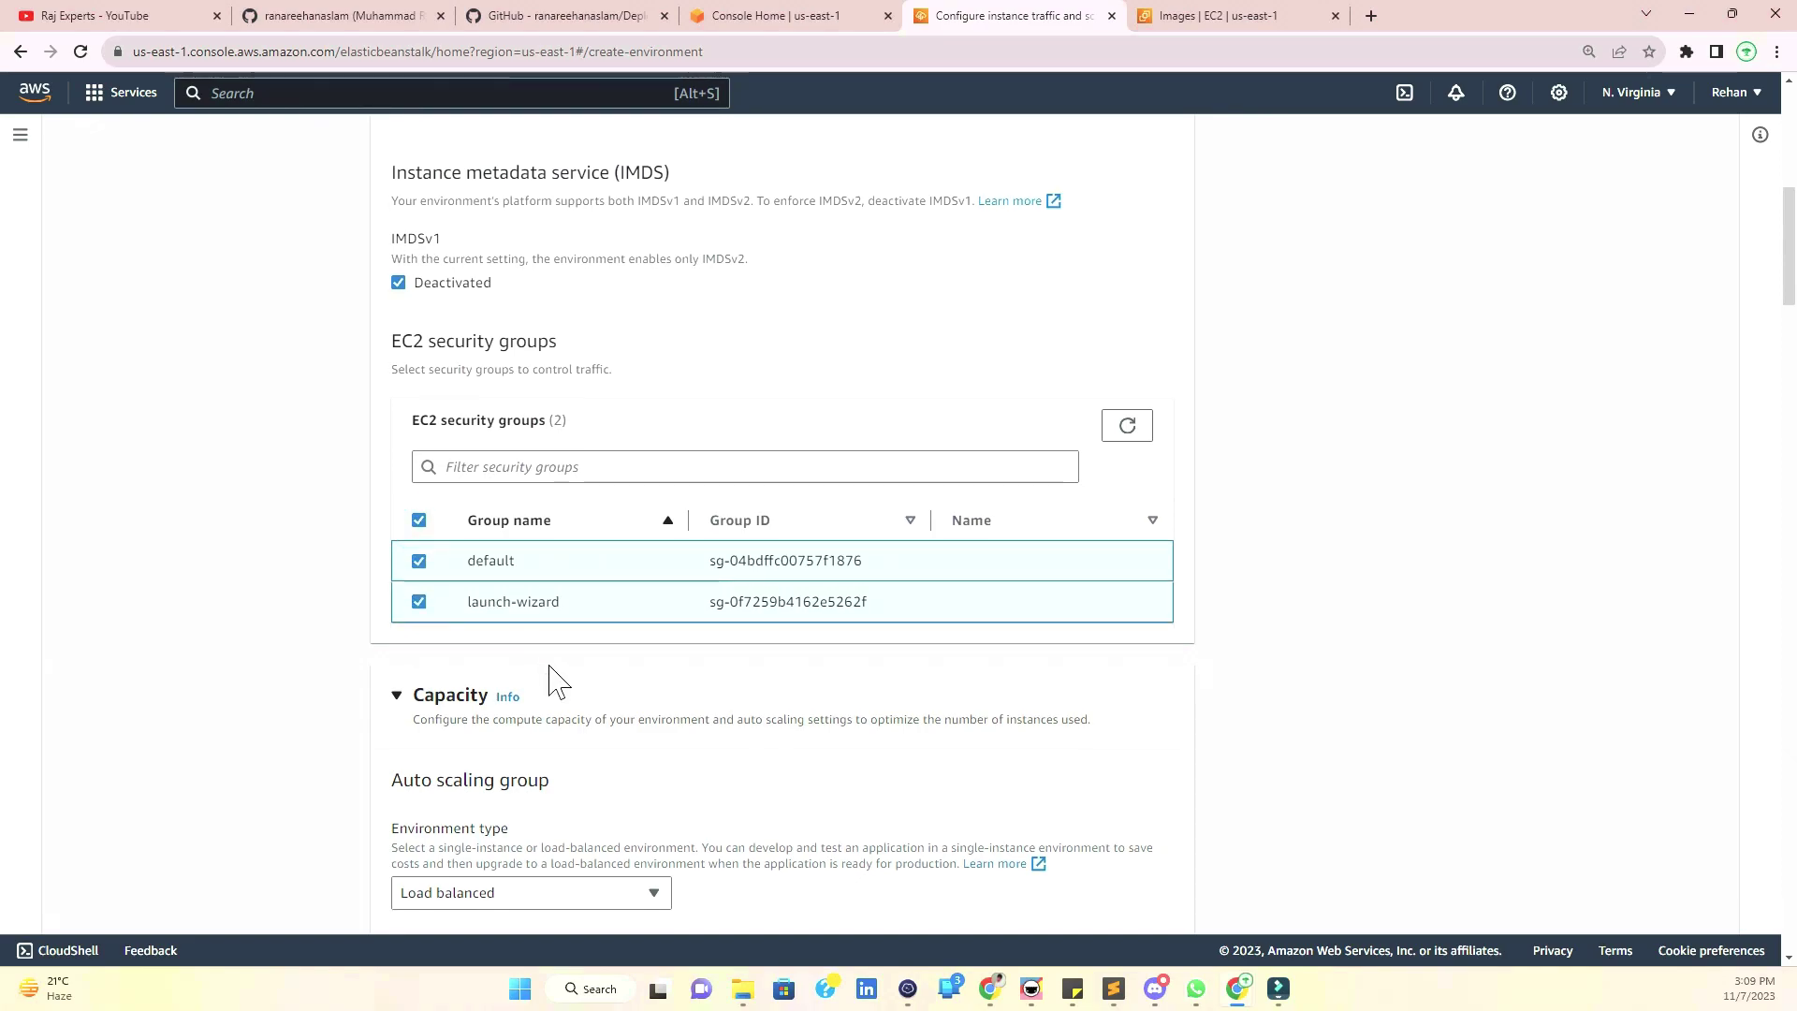
- Set the maximum number of instances in the load-balanced Auto Scaling group to 10
scroll(553, 682, down, 4)
scroll(783, 524, down, 1)
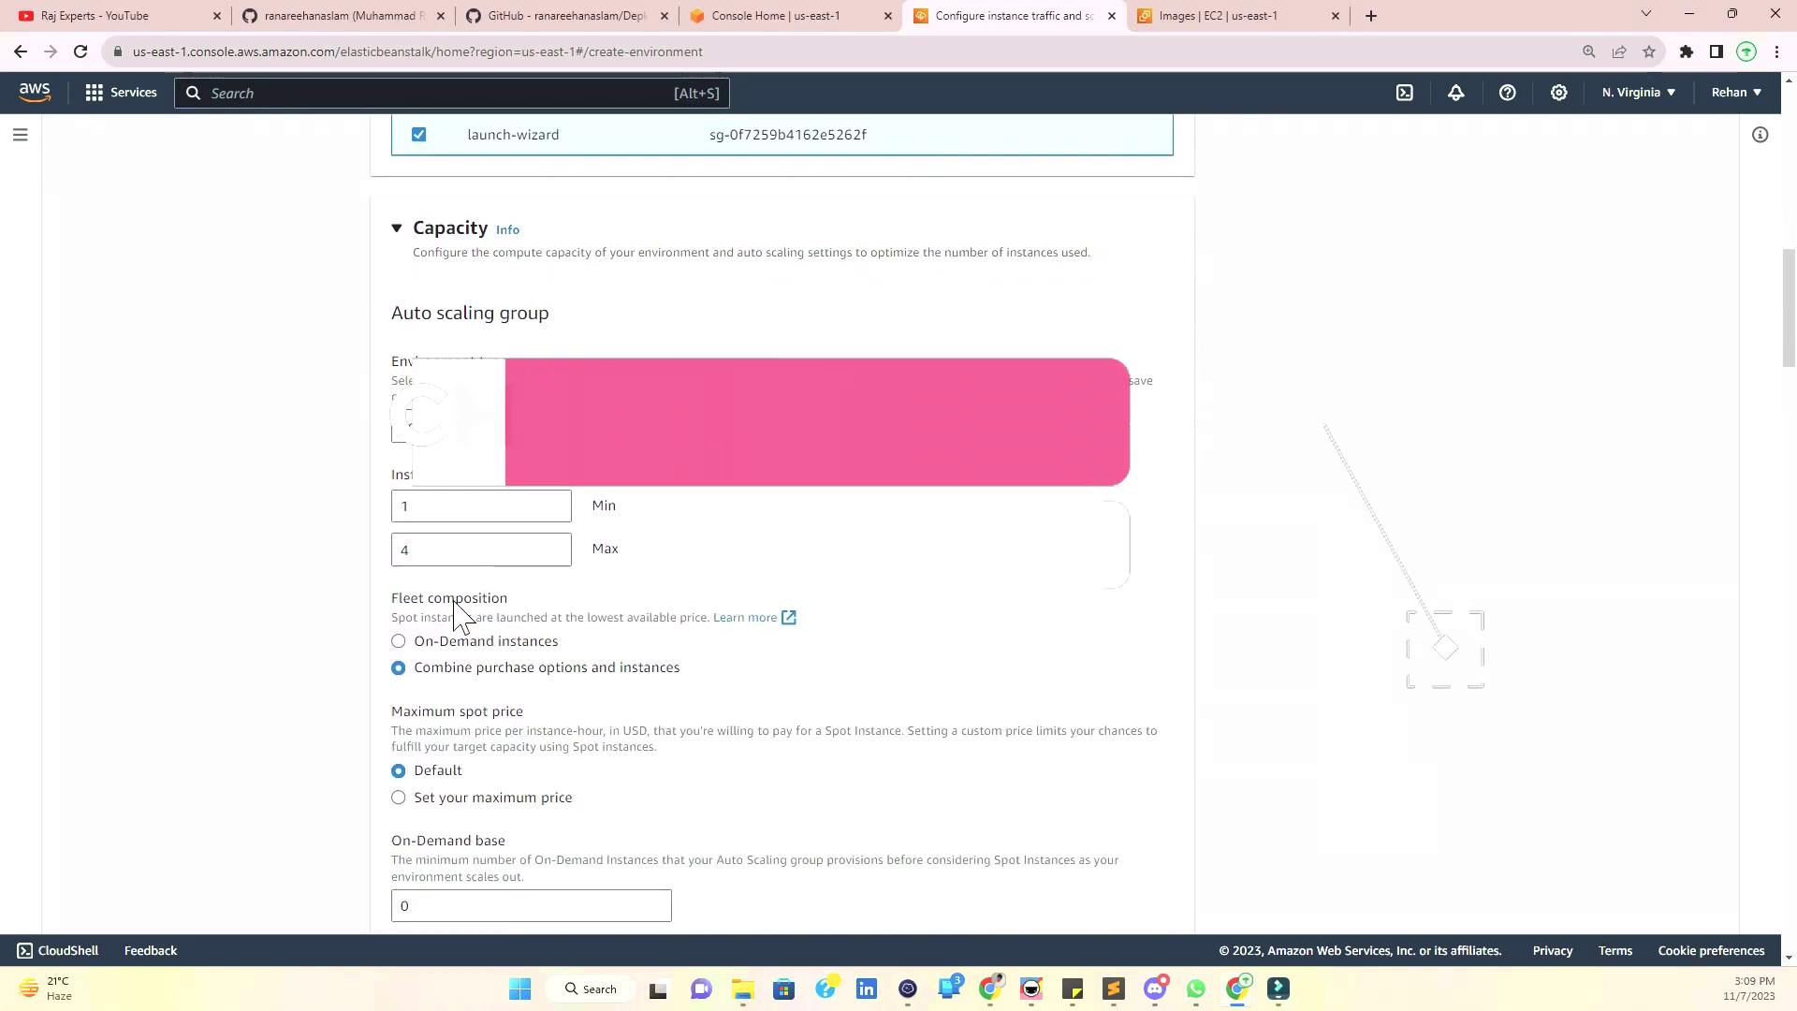
double_click(449, 549)
text(10)
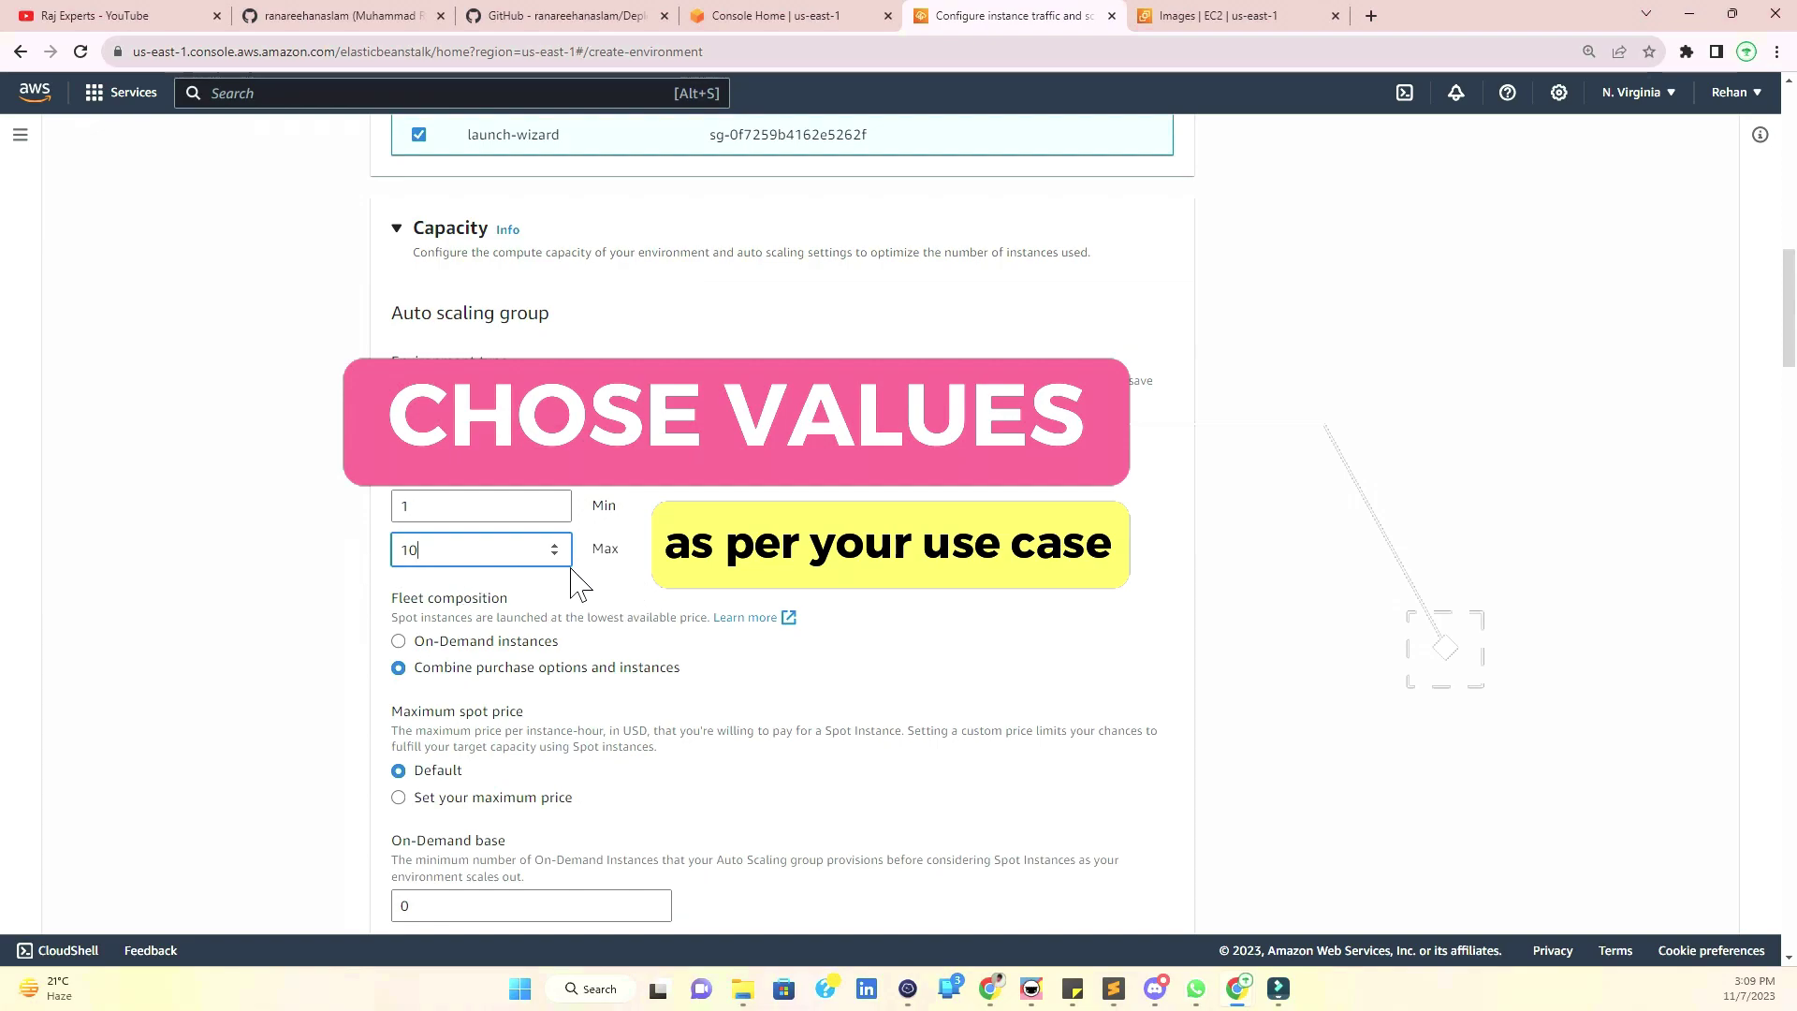
double_click(470, 549)
scroll(379, 629, down, 1)
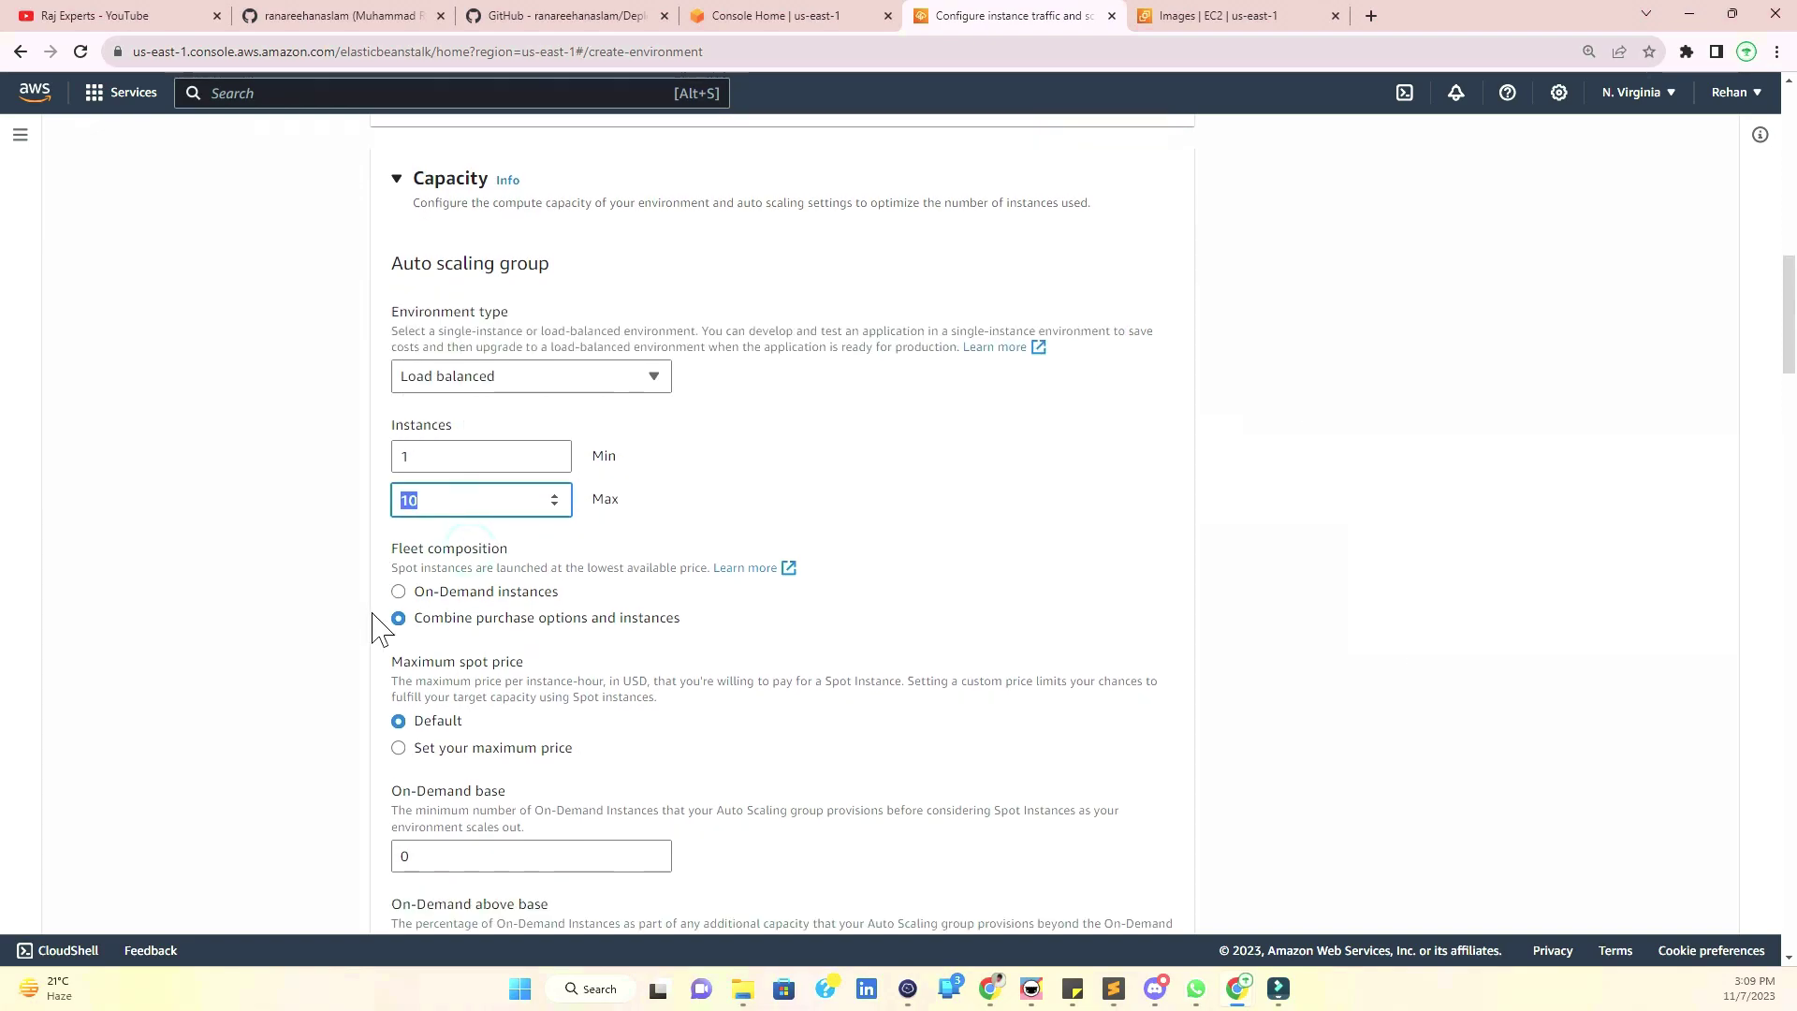
- Set On-Demand base to 1 and On-Demand above base to 100%, and turn on capacity rebalancing
scroll(379, 629, down, 2)
double_click(456, 719)
text(1)
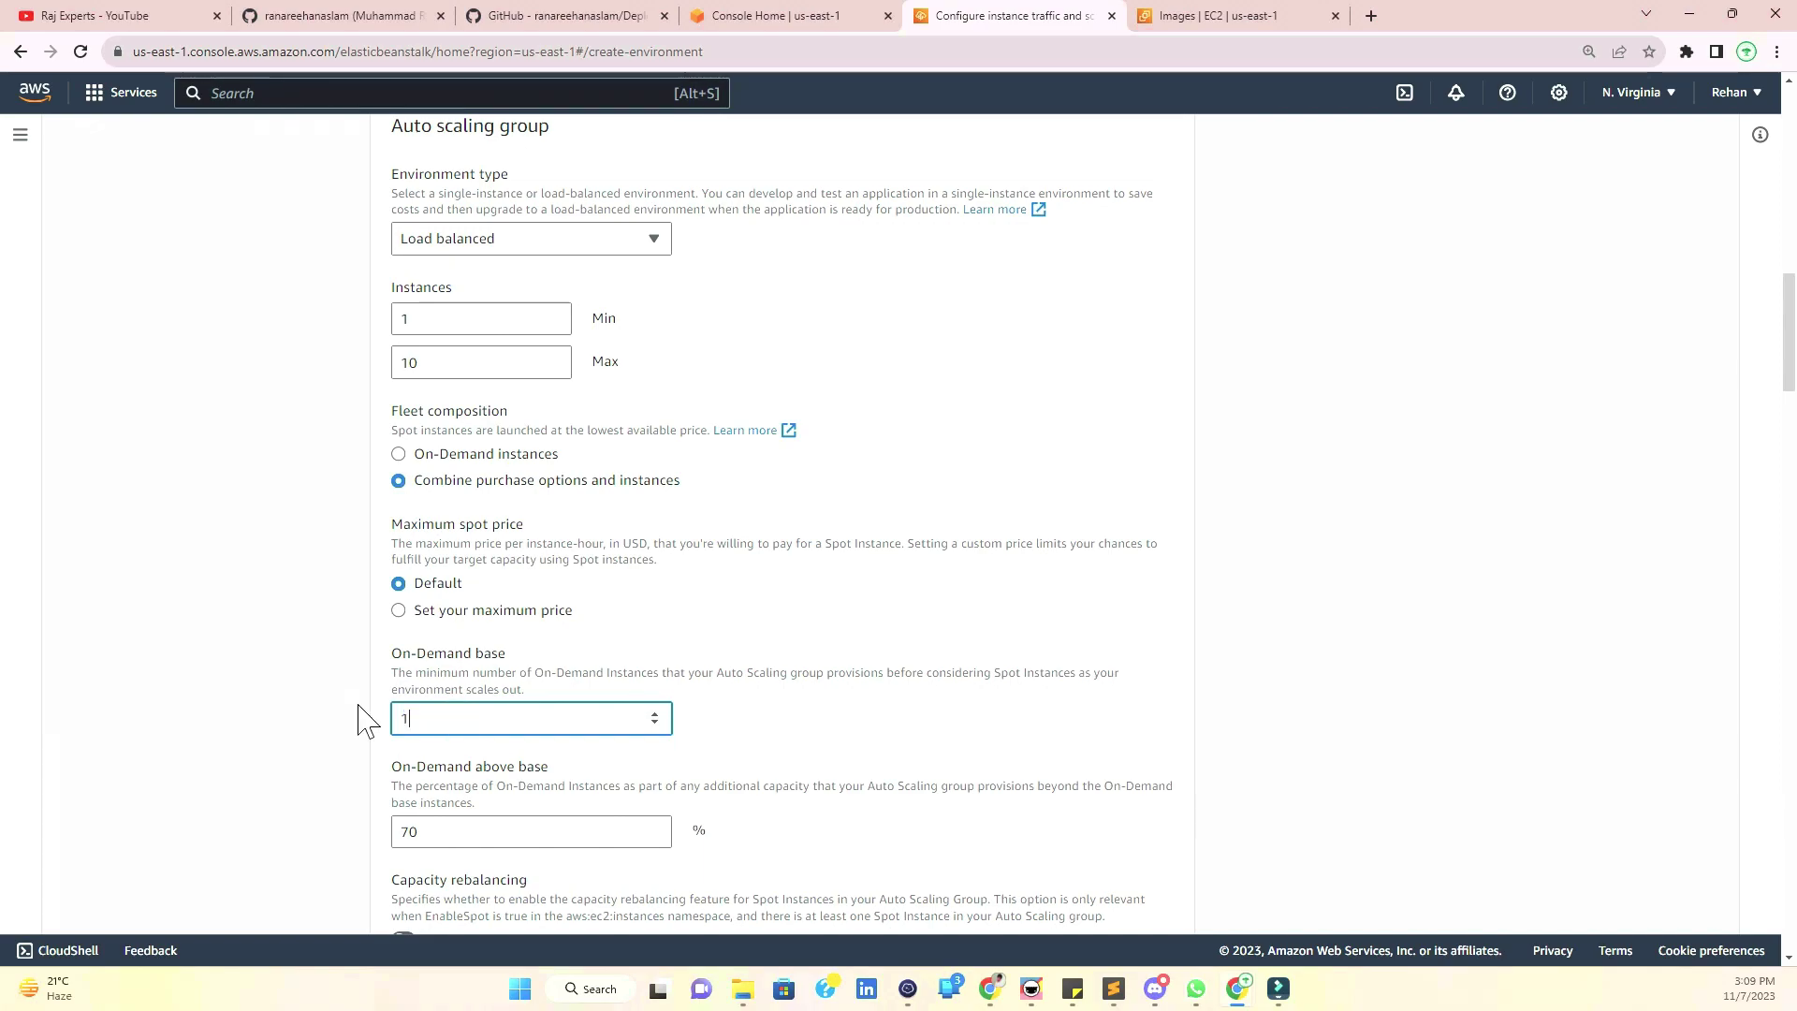
click(421, 832)
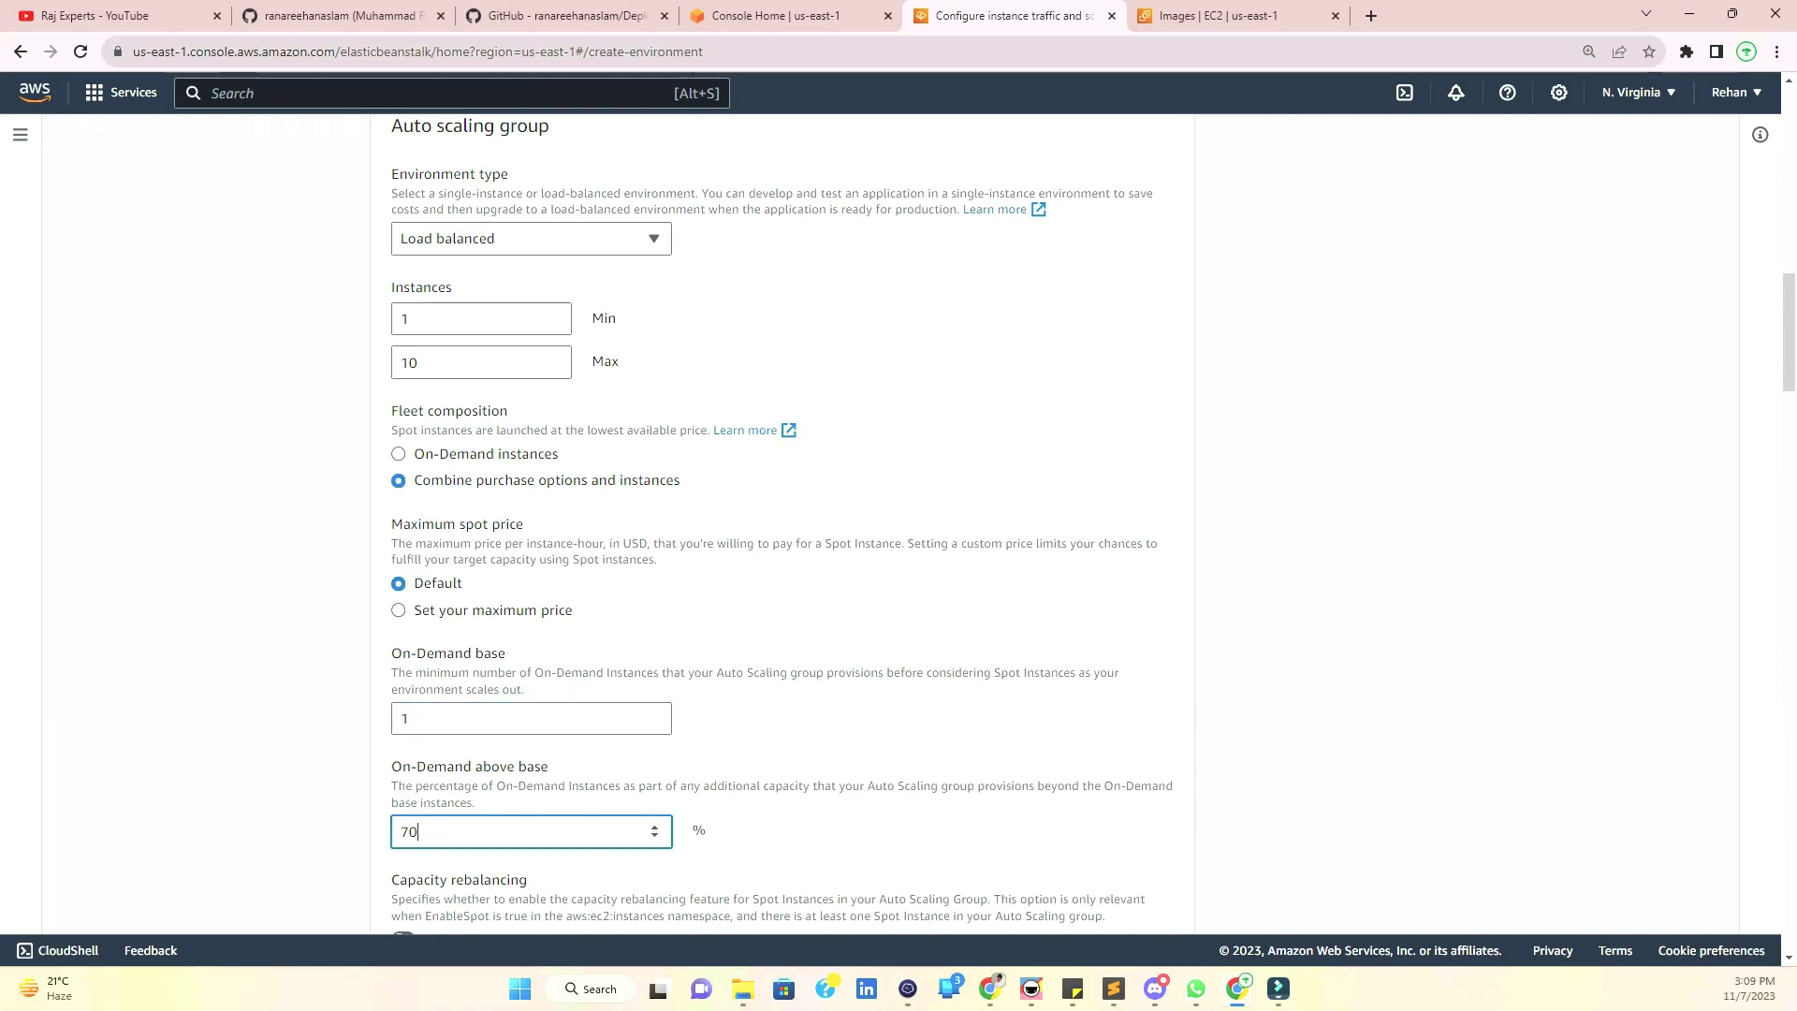
double_click(483, 827)
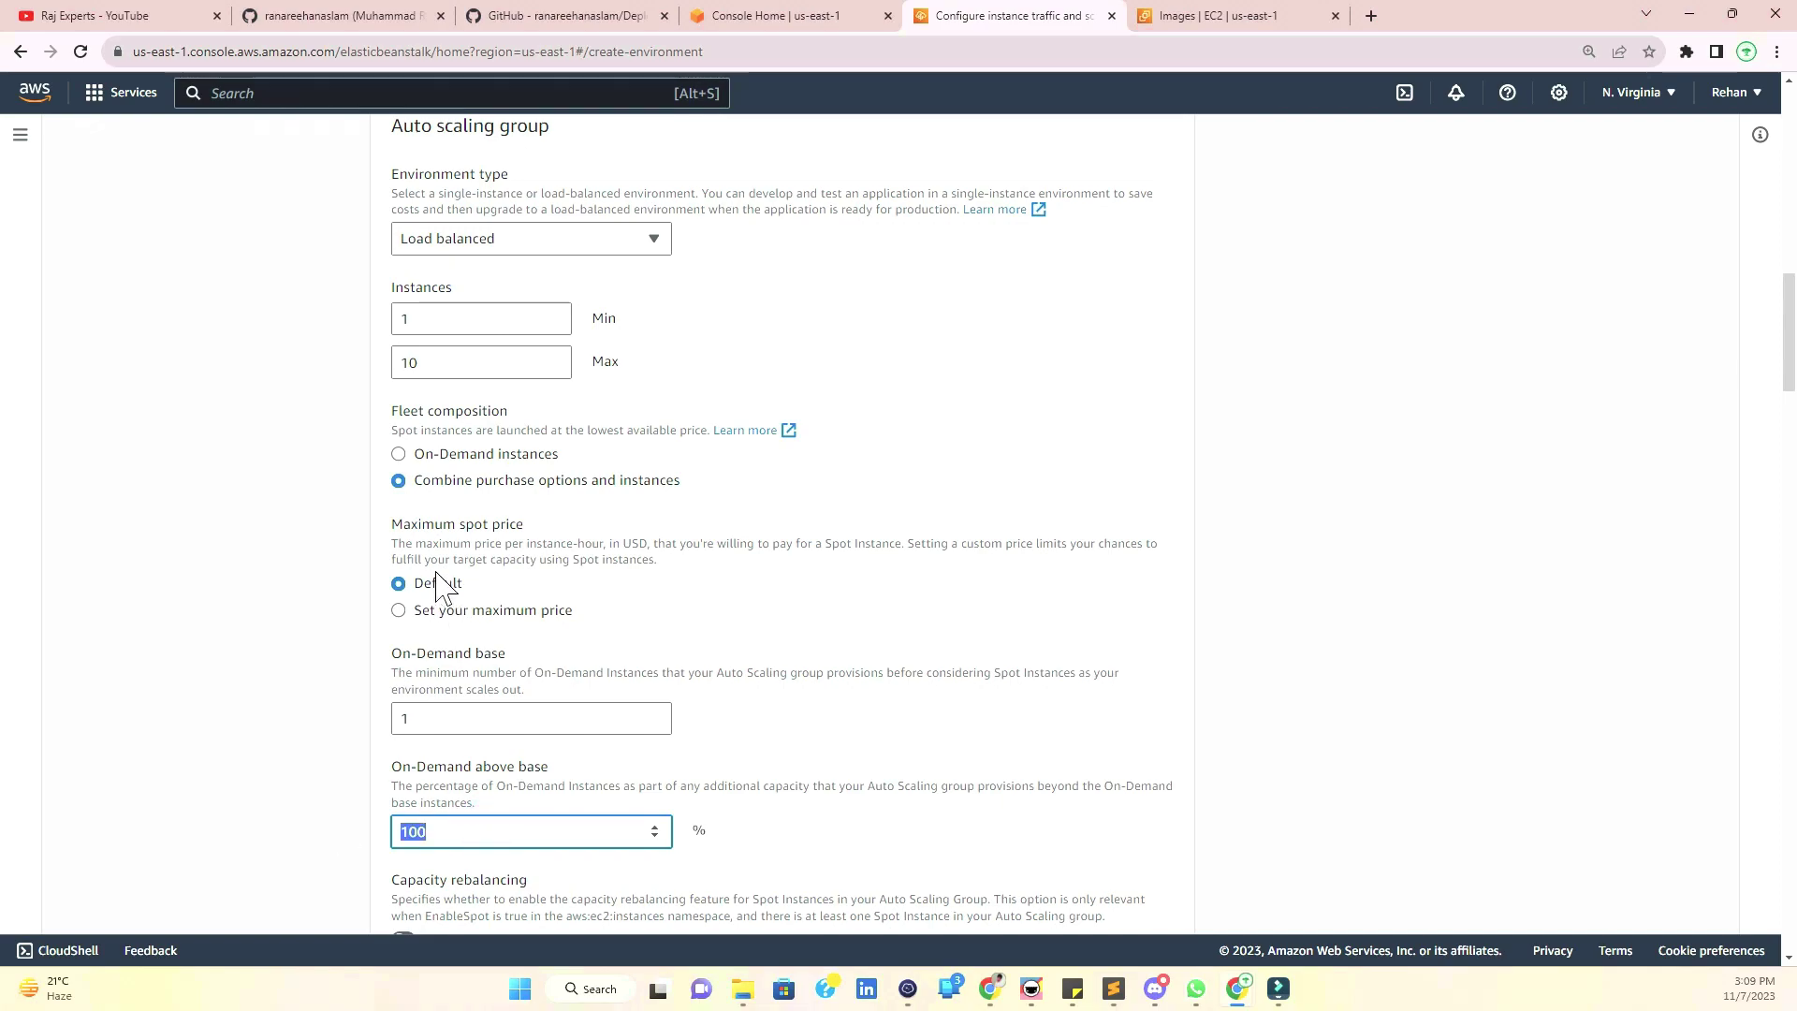
click(475, 541)
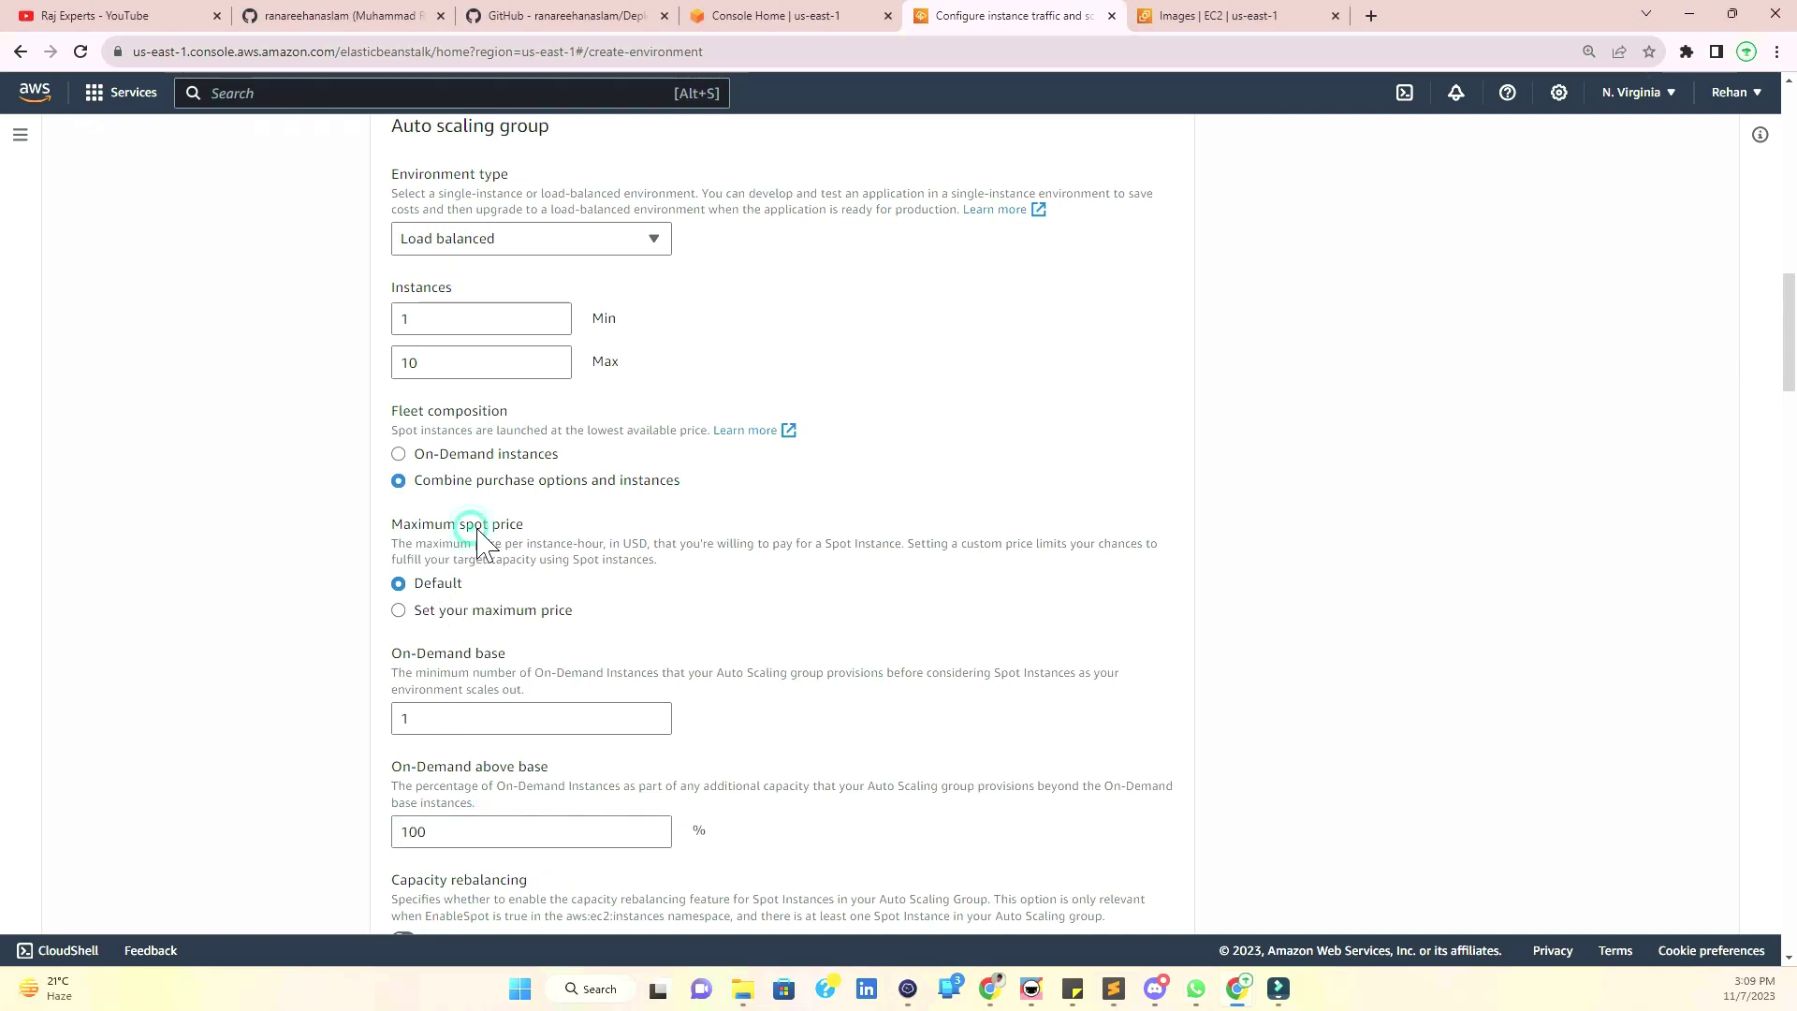
scroll(413, 486, down, 3)
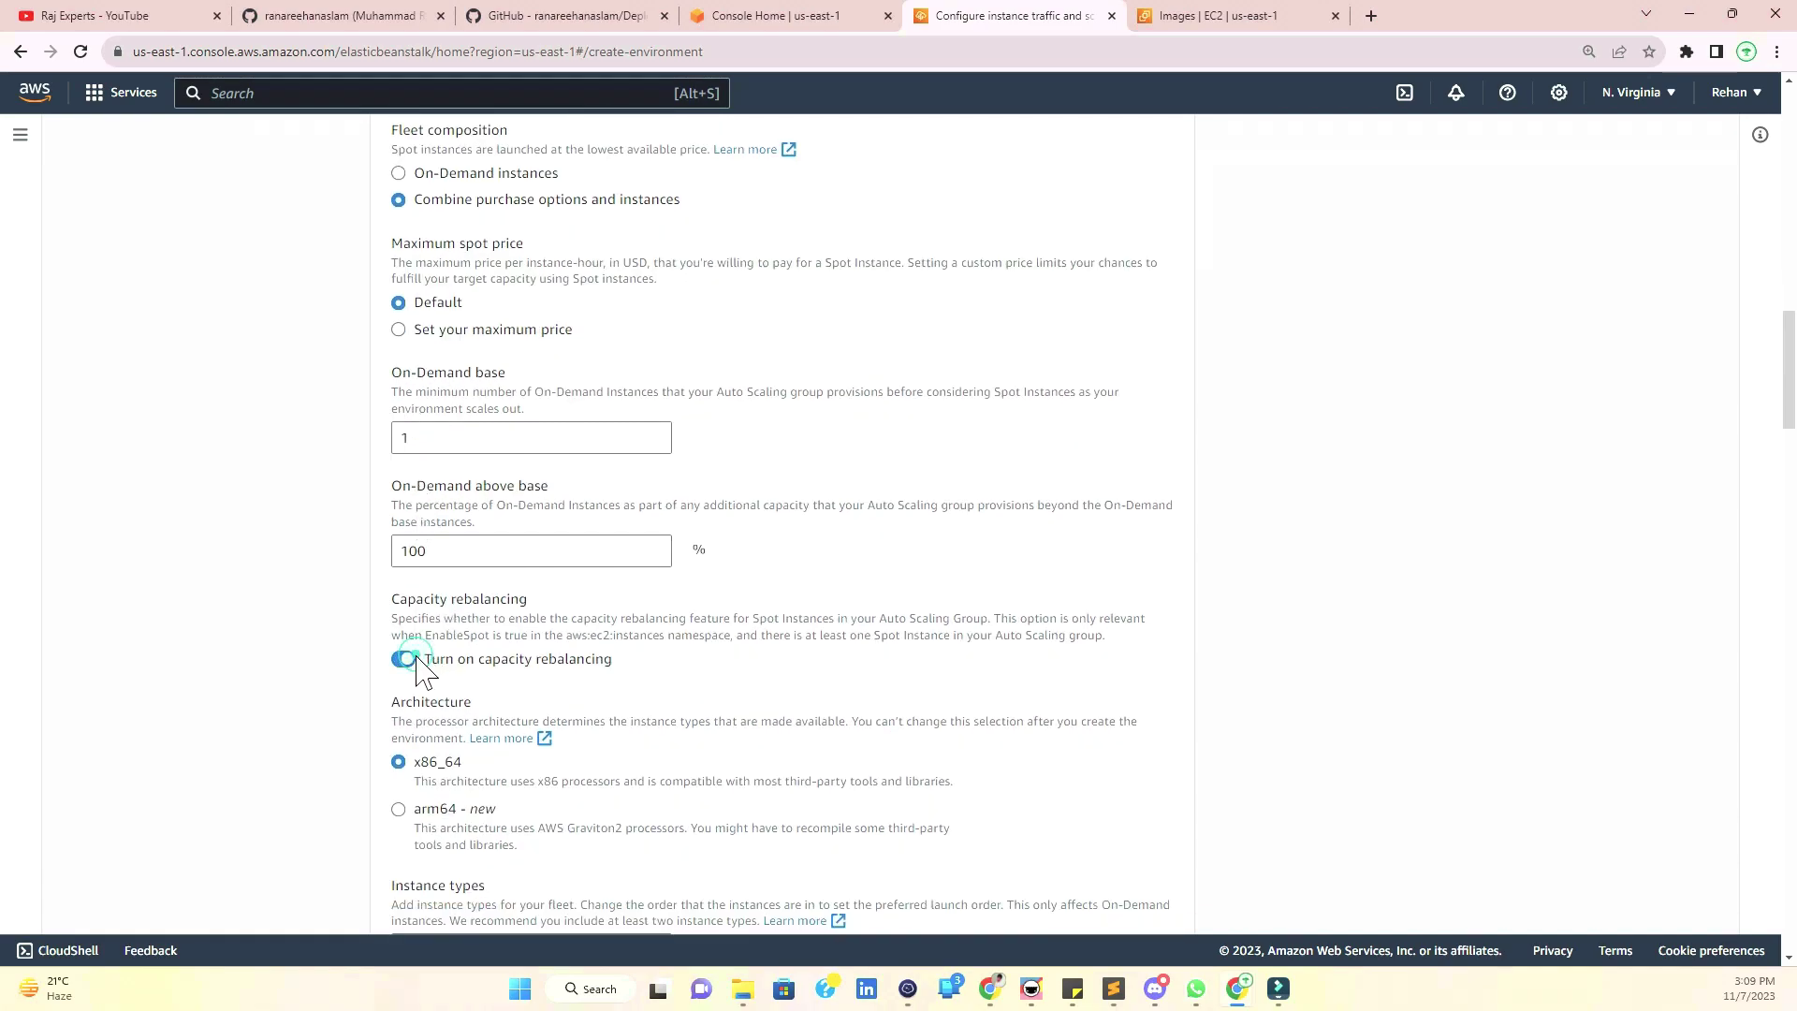
- Add g4dn.xlarge to the fleet's instance types and remove t3.micro and t3.small
scroll(459, 683, down, 4)
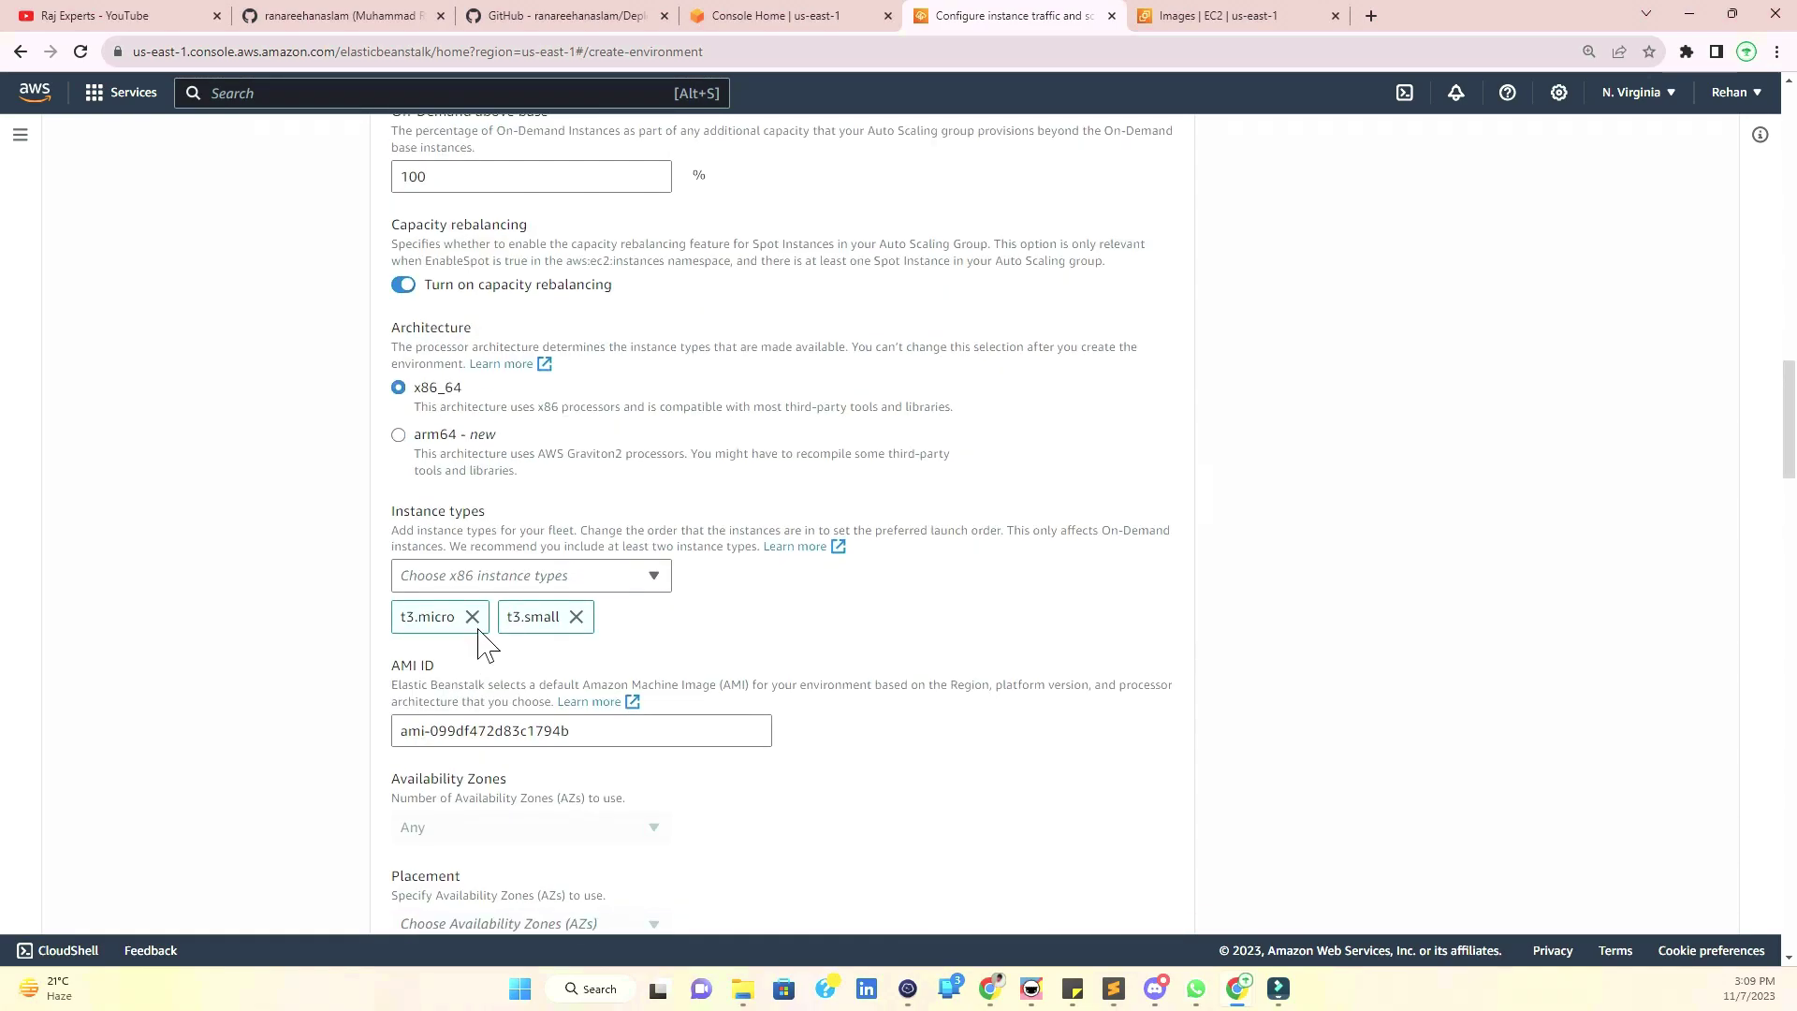
scroll(480, 641, down, 20)
scroll(480, 641, down, 12)
scroll(482, 642, up, 14)
scroll(487, 643, up, 20)
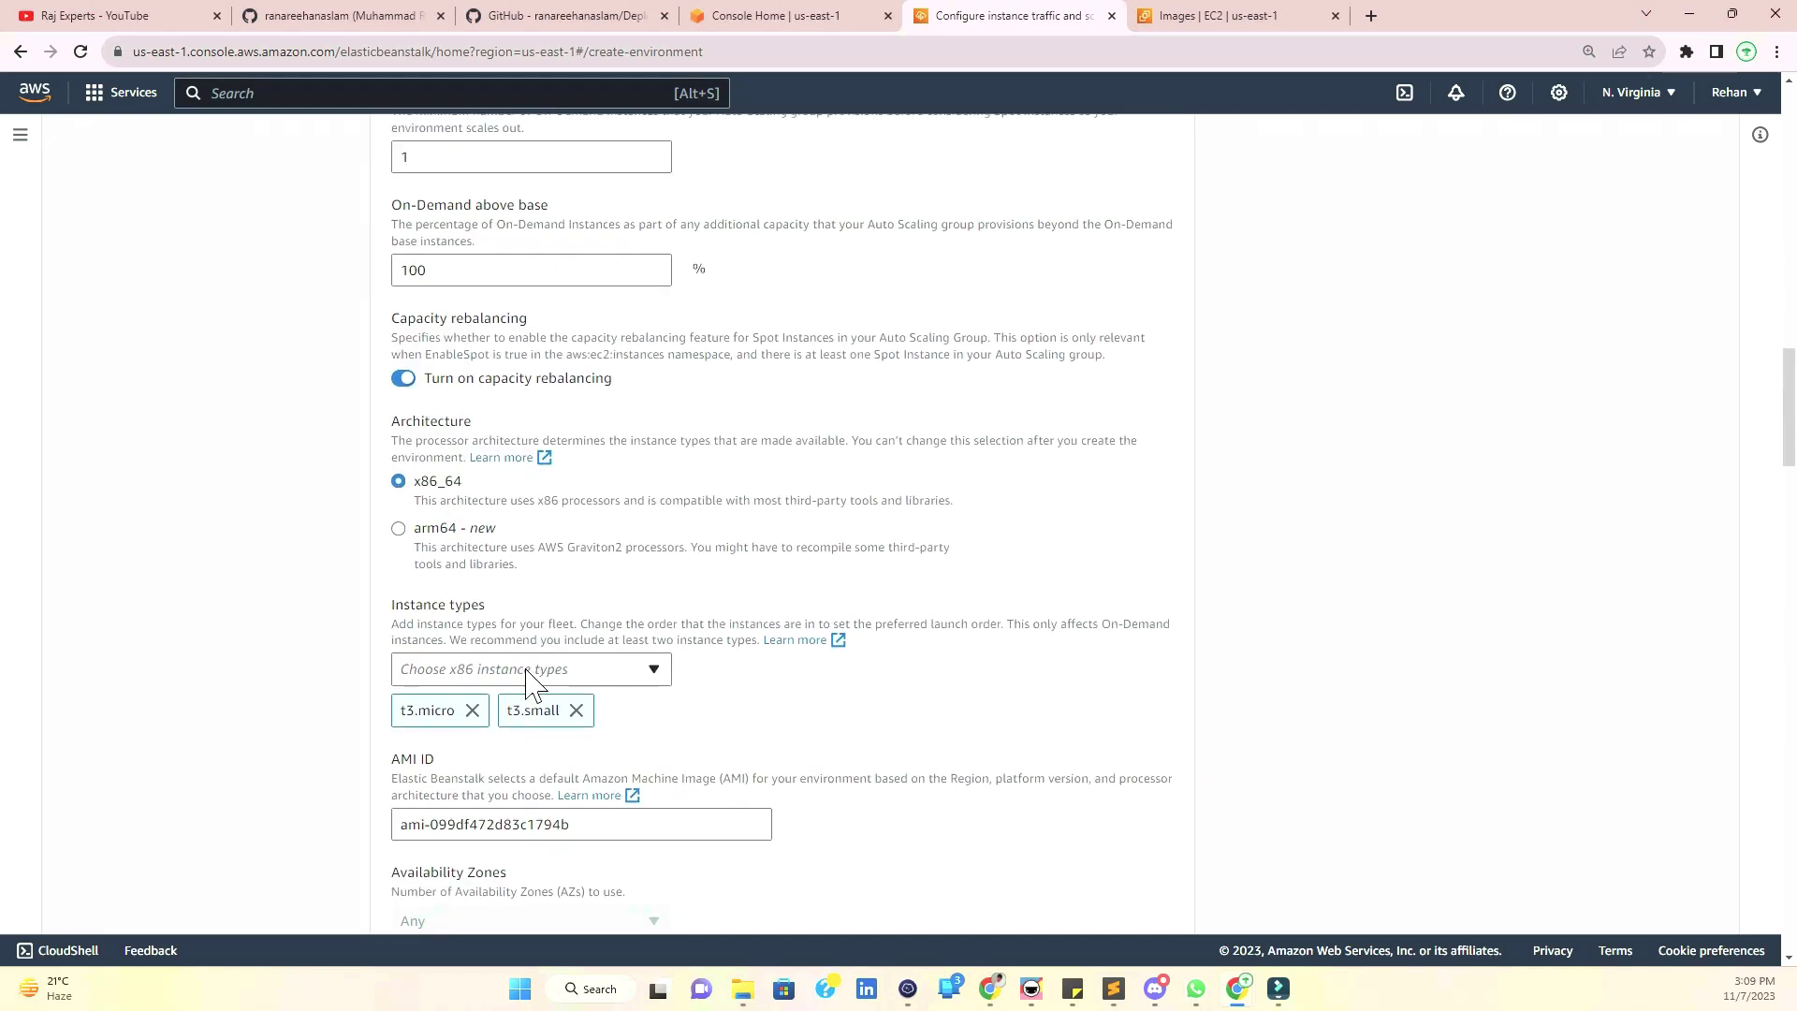
click(643, 668)
scroll(594, 473, down, 3)
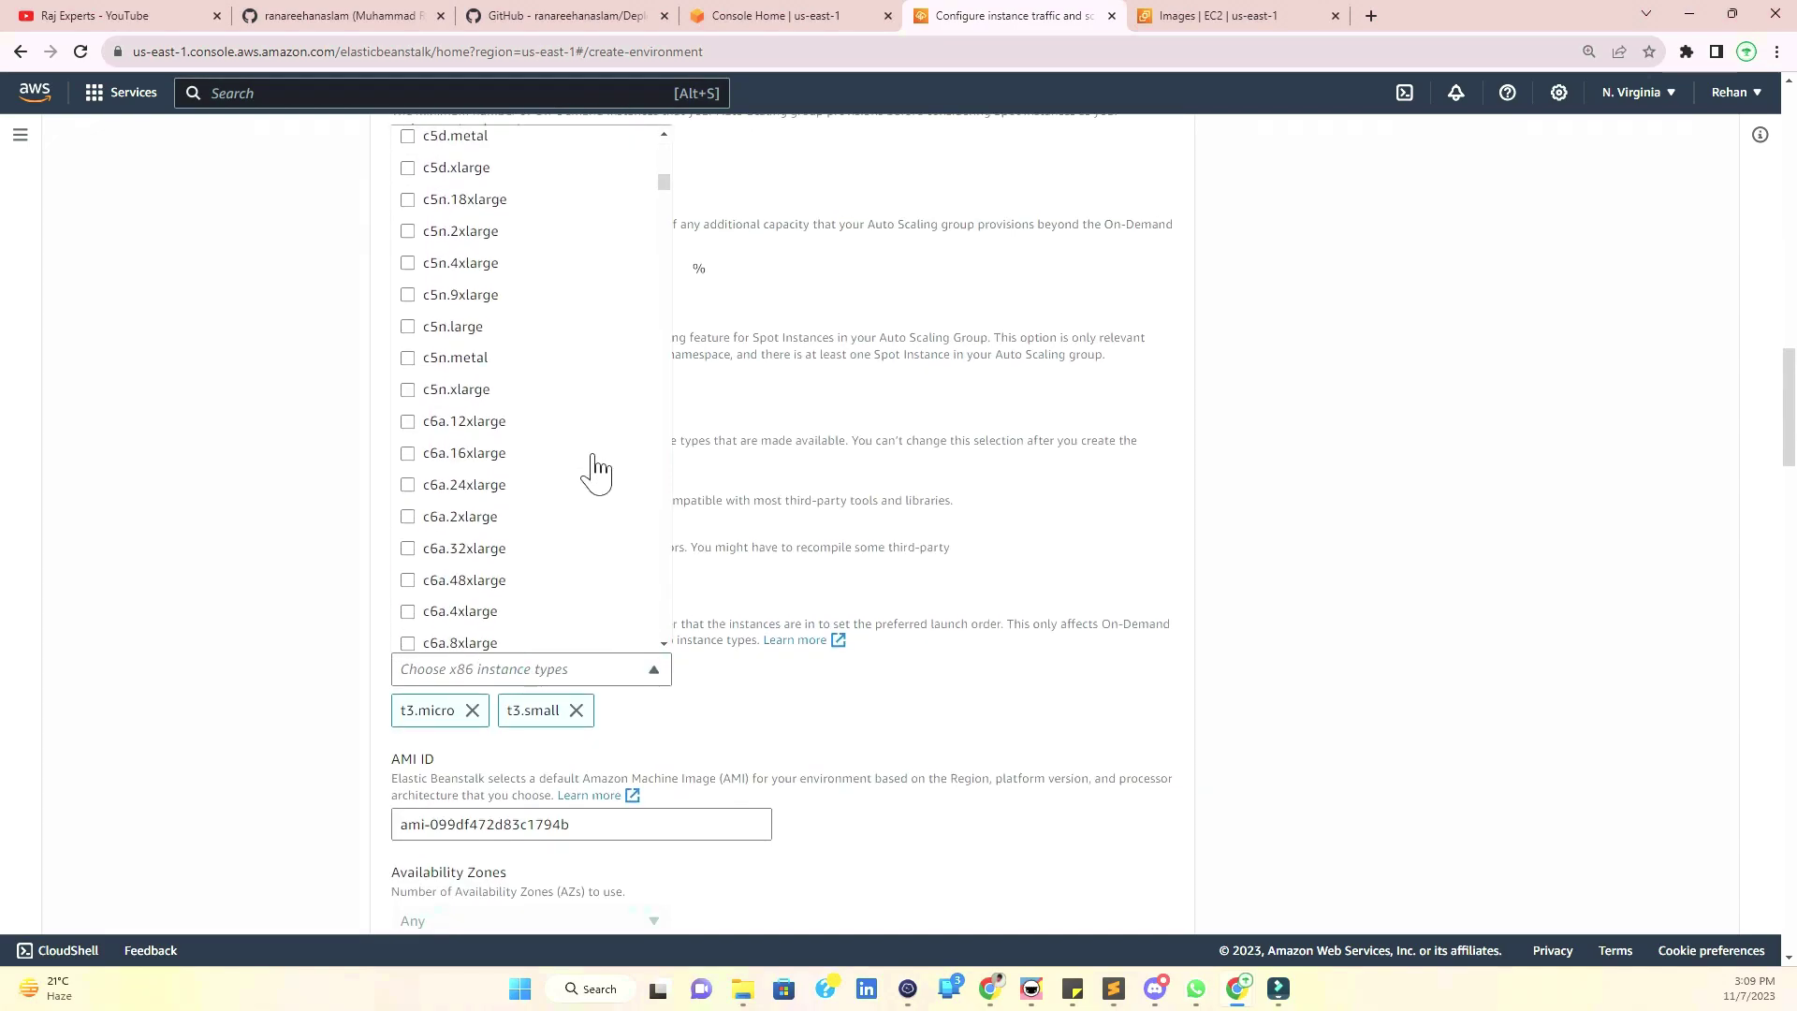
scroll(550, 480, down, 6)
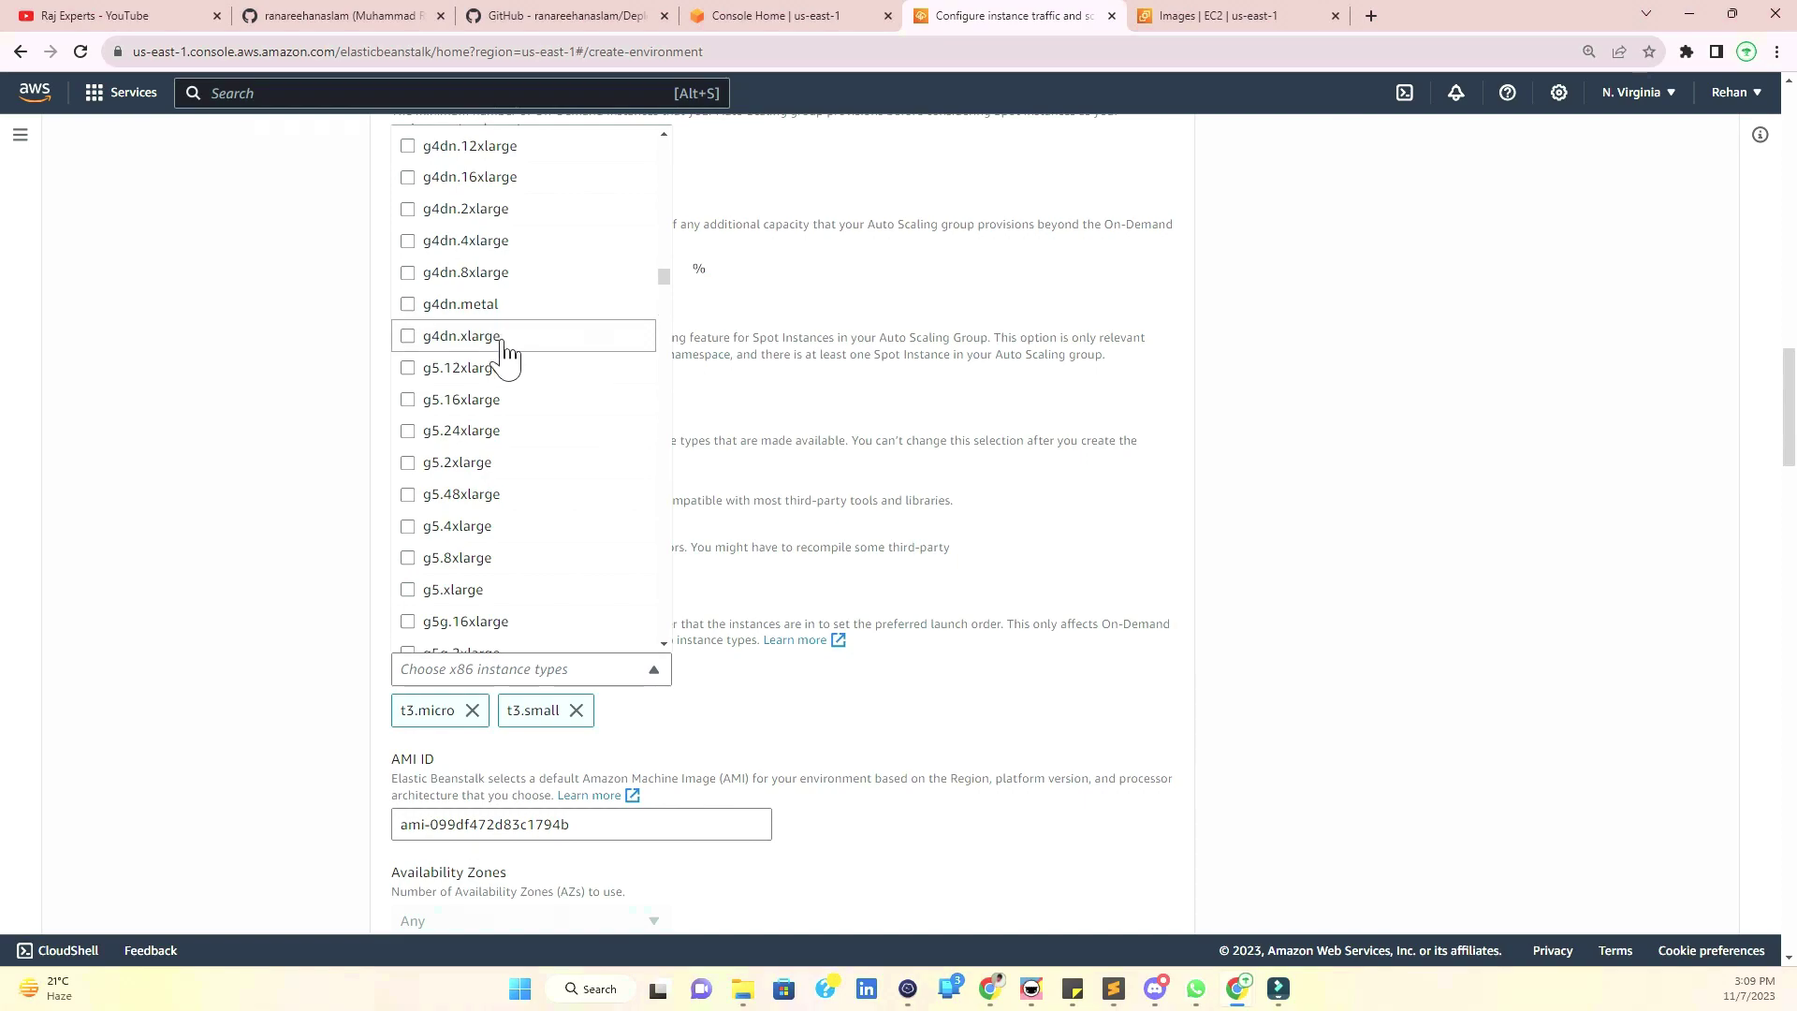
click(502, 337)
click(601, 712)
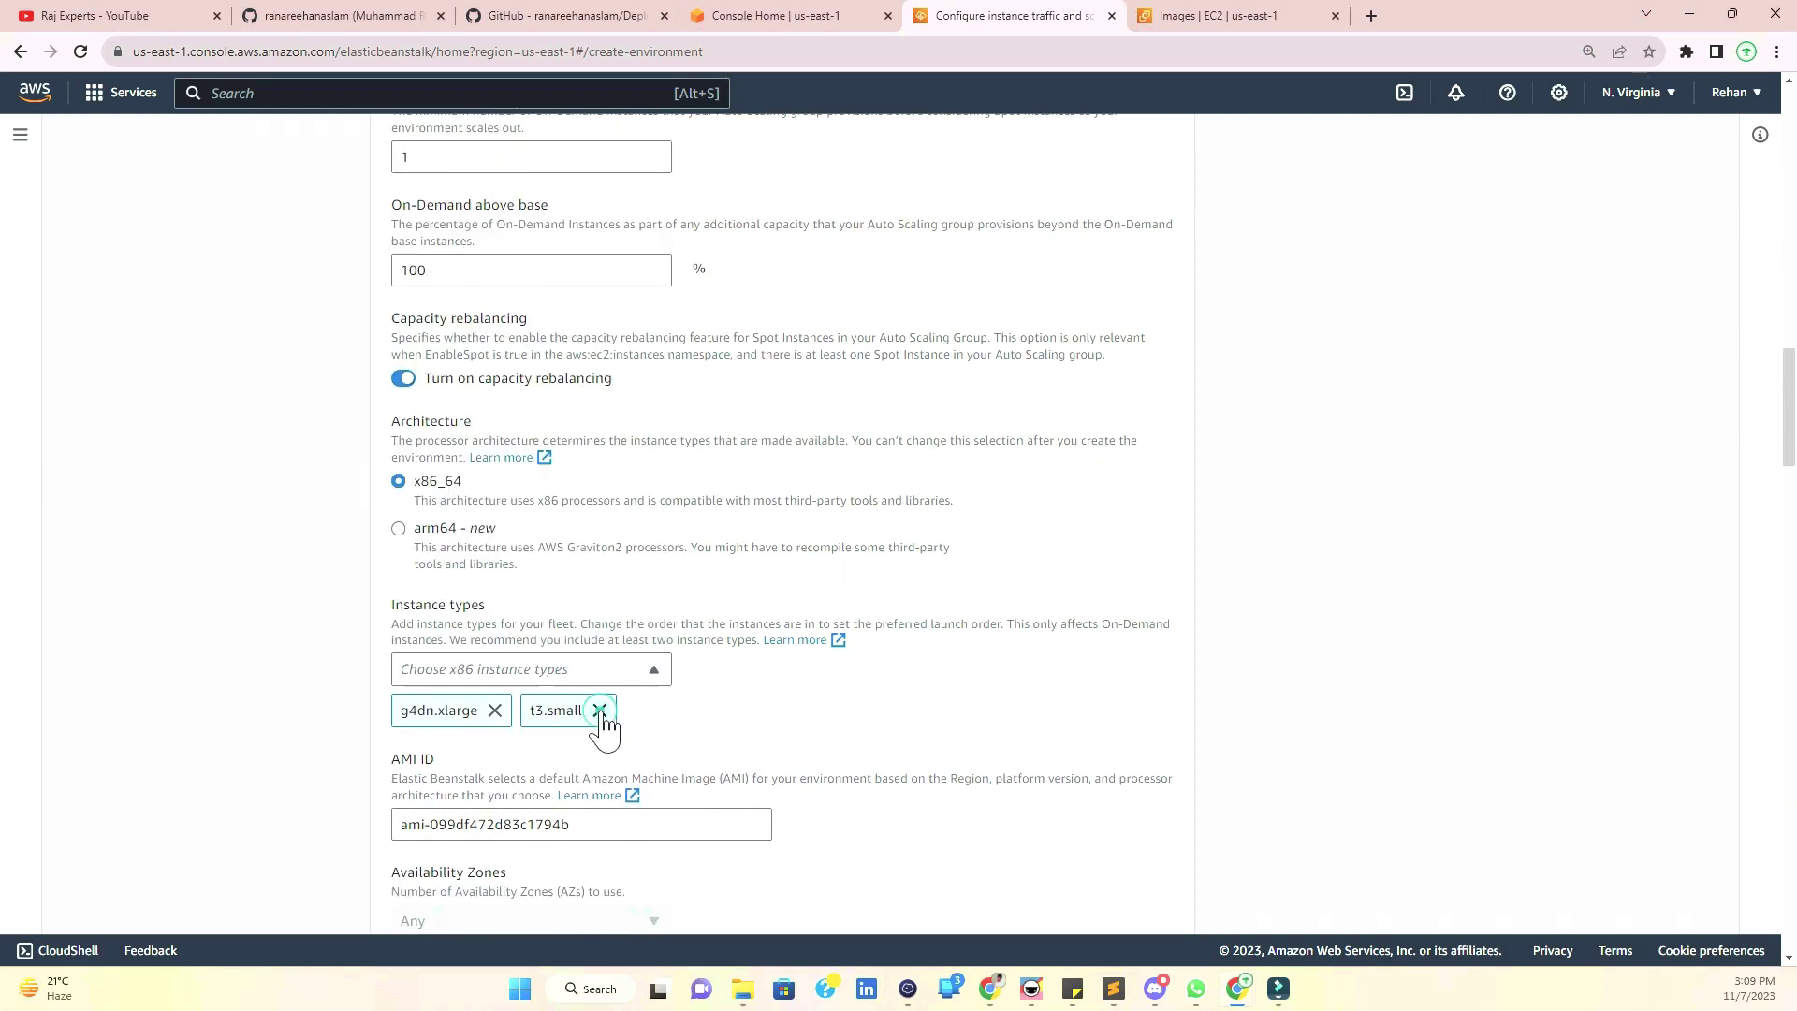
double_click(600, 712)
- Add g4dn.2xlarge as a second instance type for the fleet
click(595, 670)
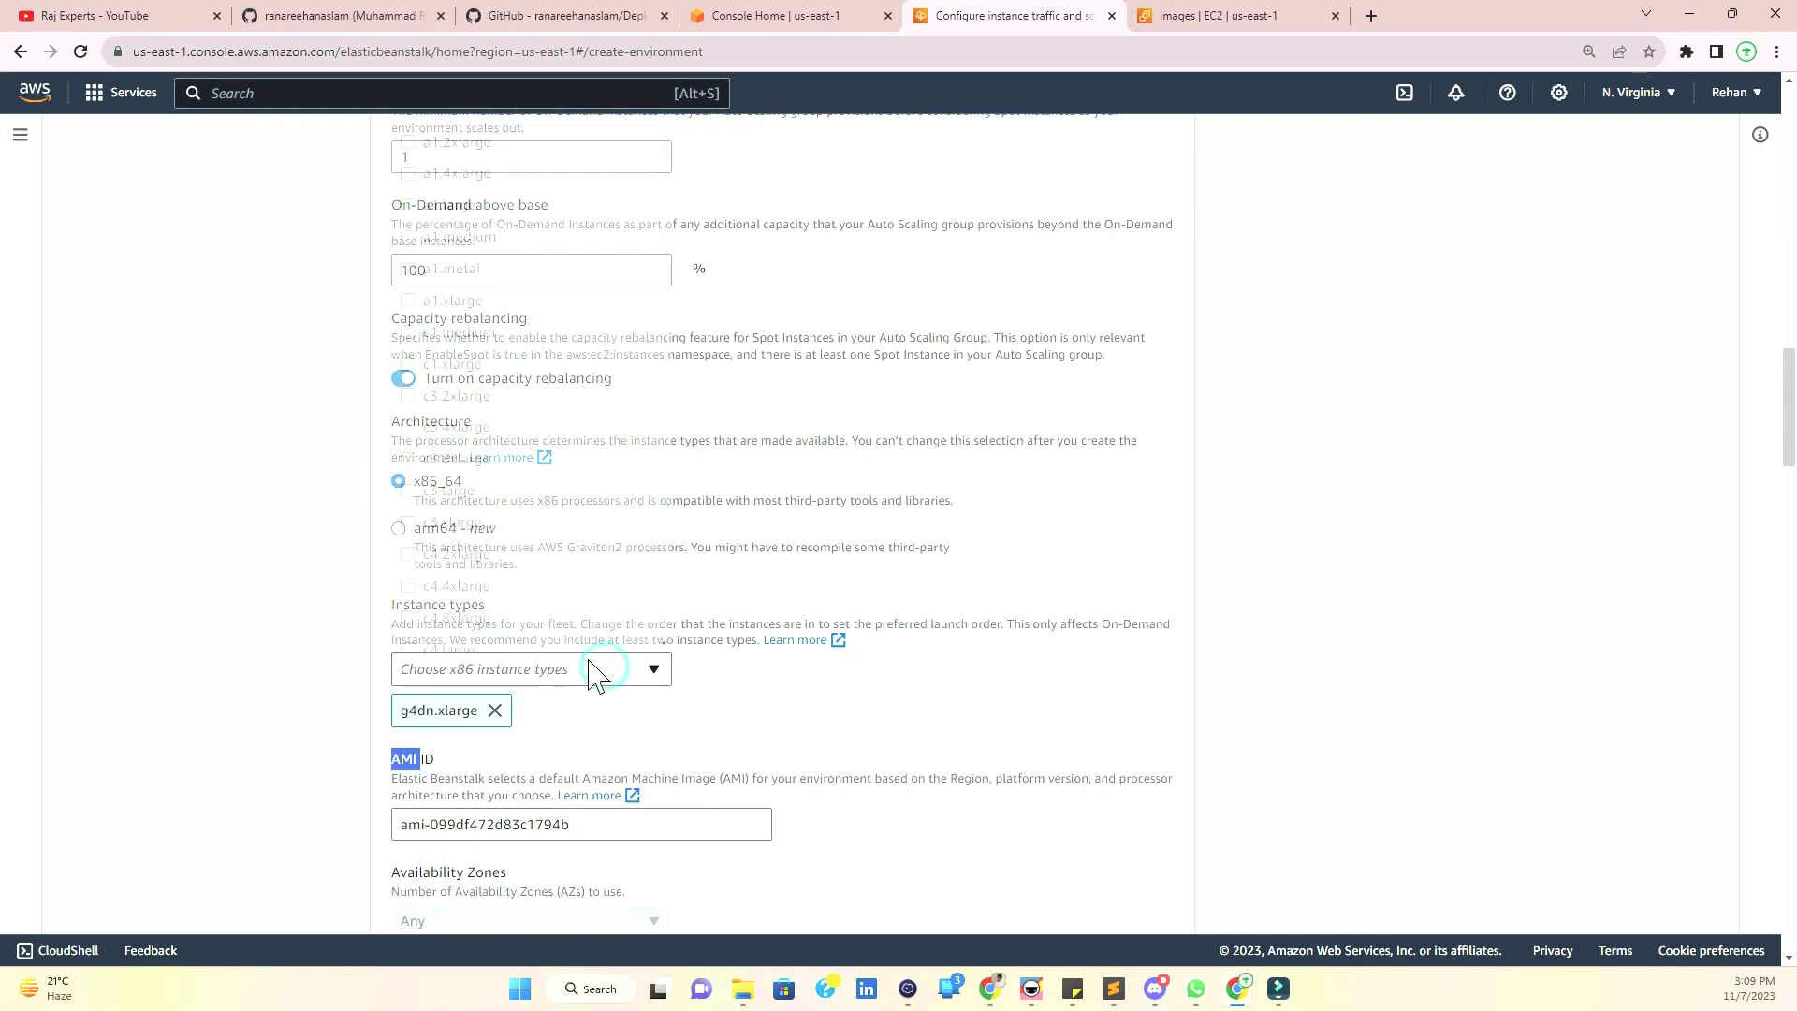
scroll(510, 468, down, 6)
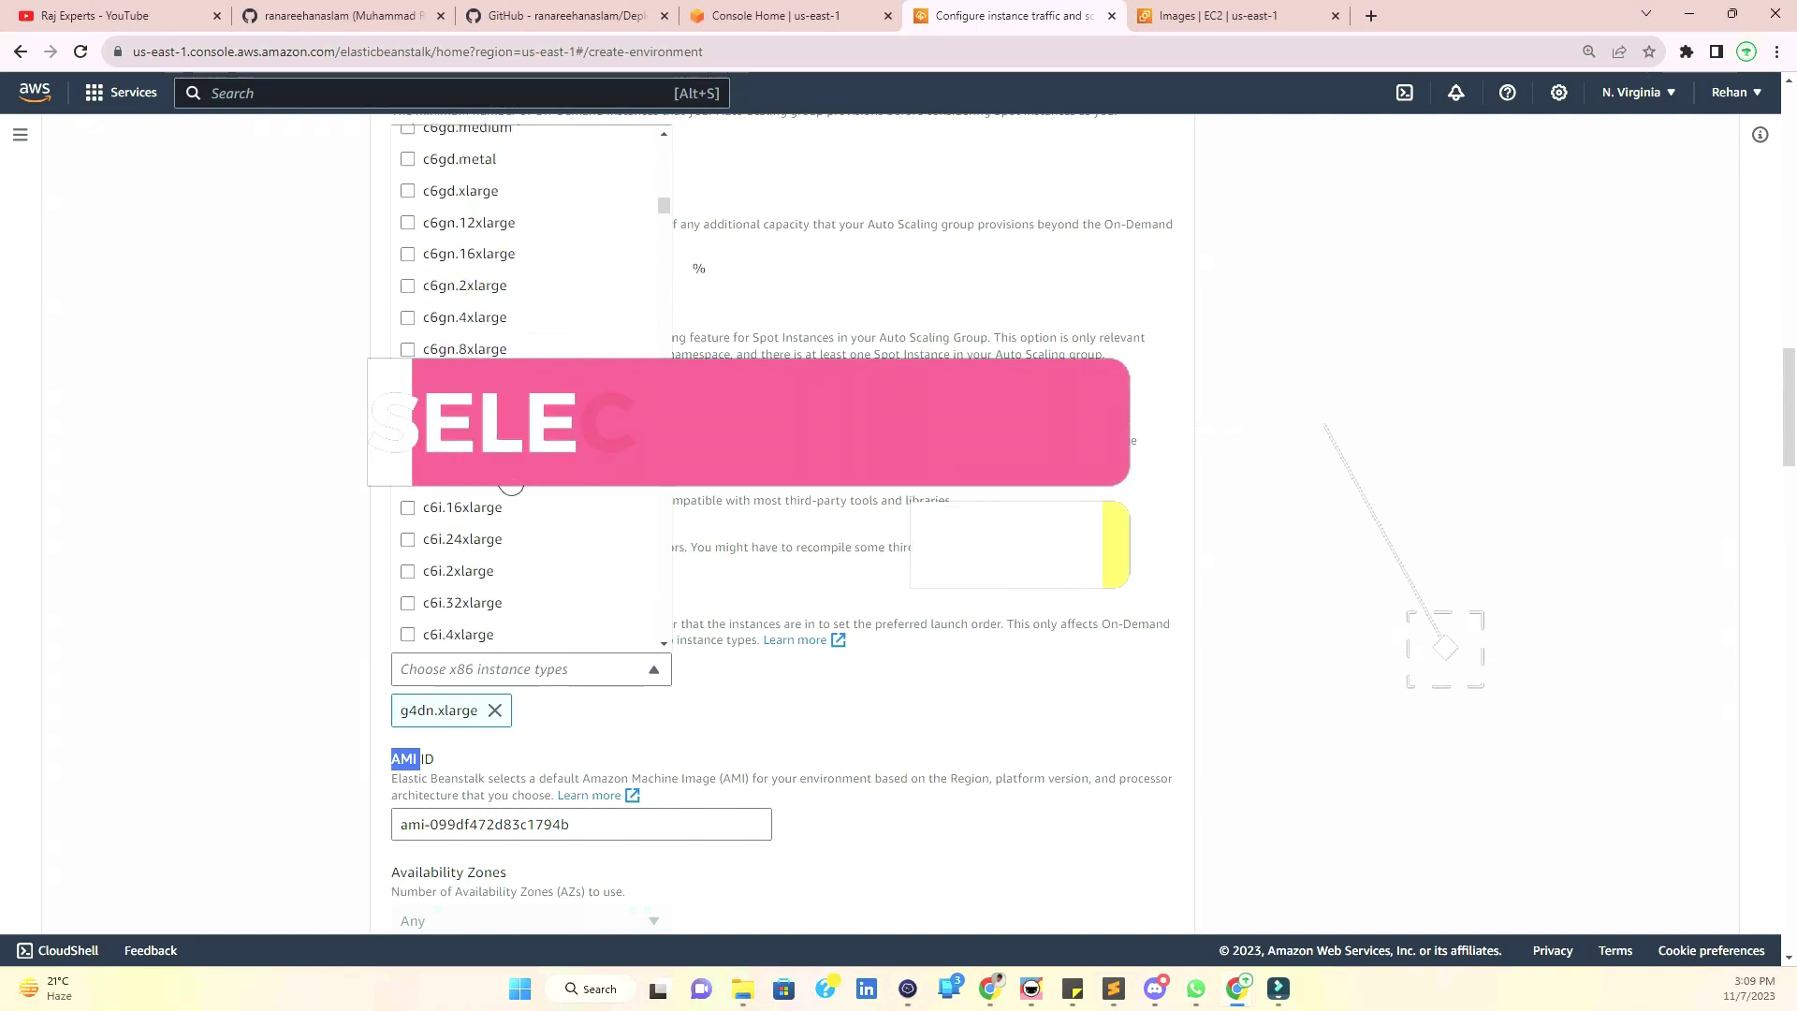
scroll(510, 484, down, 15)
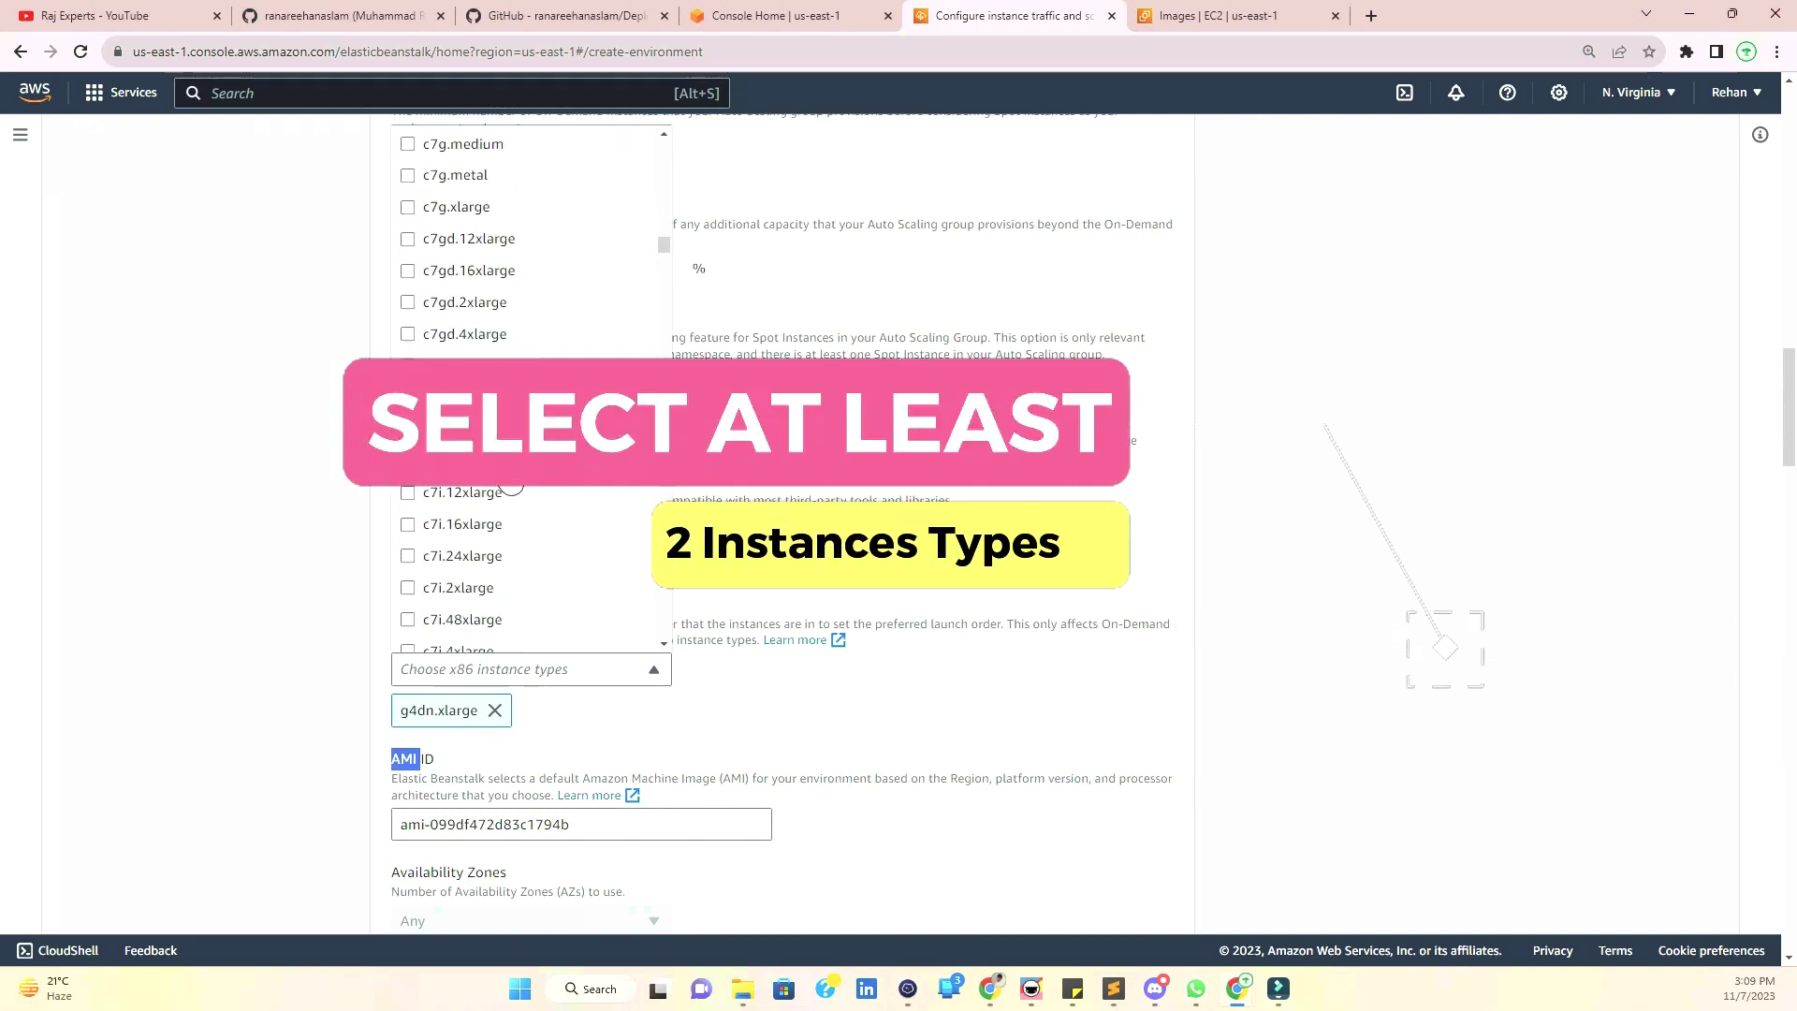
scroll(510, 484, down, 4)
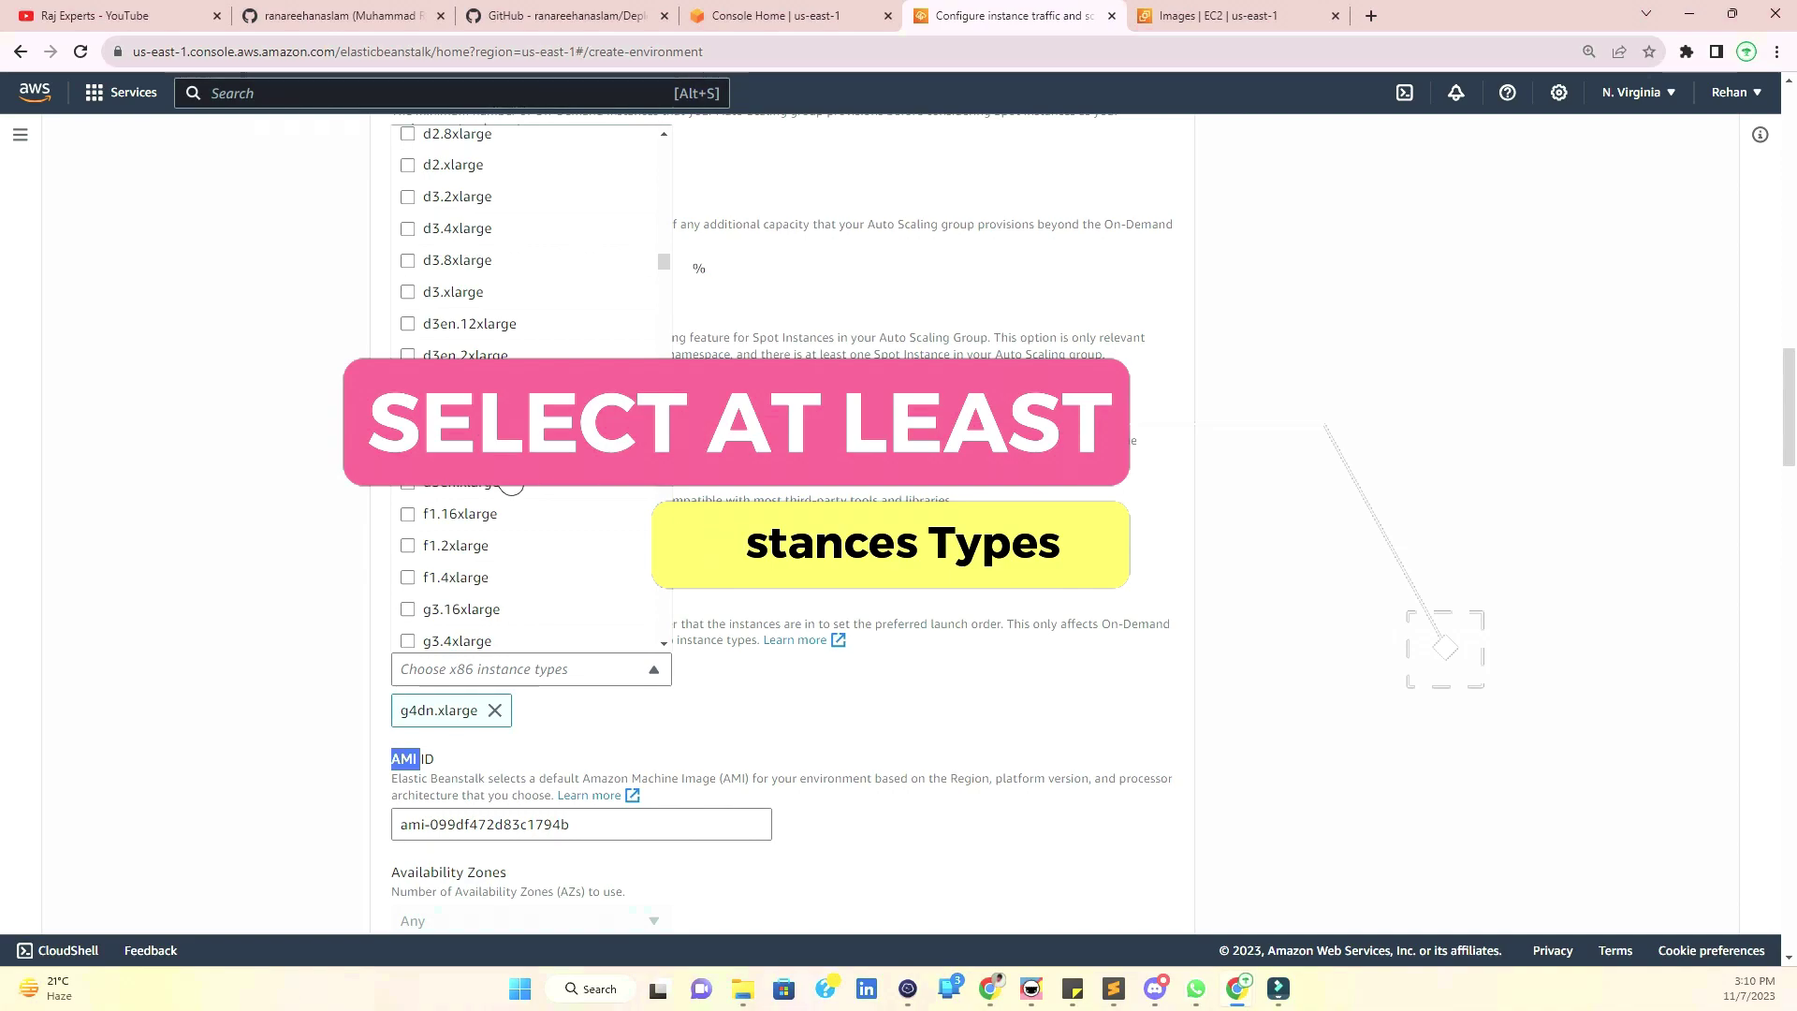
scroll(510, 484, down, 3)
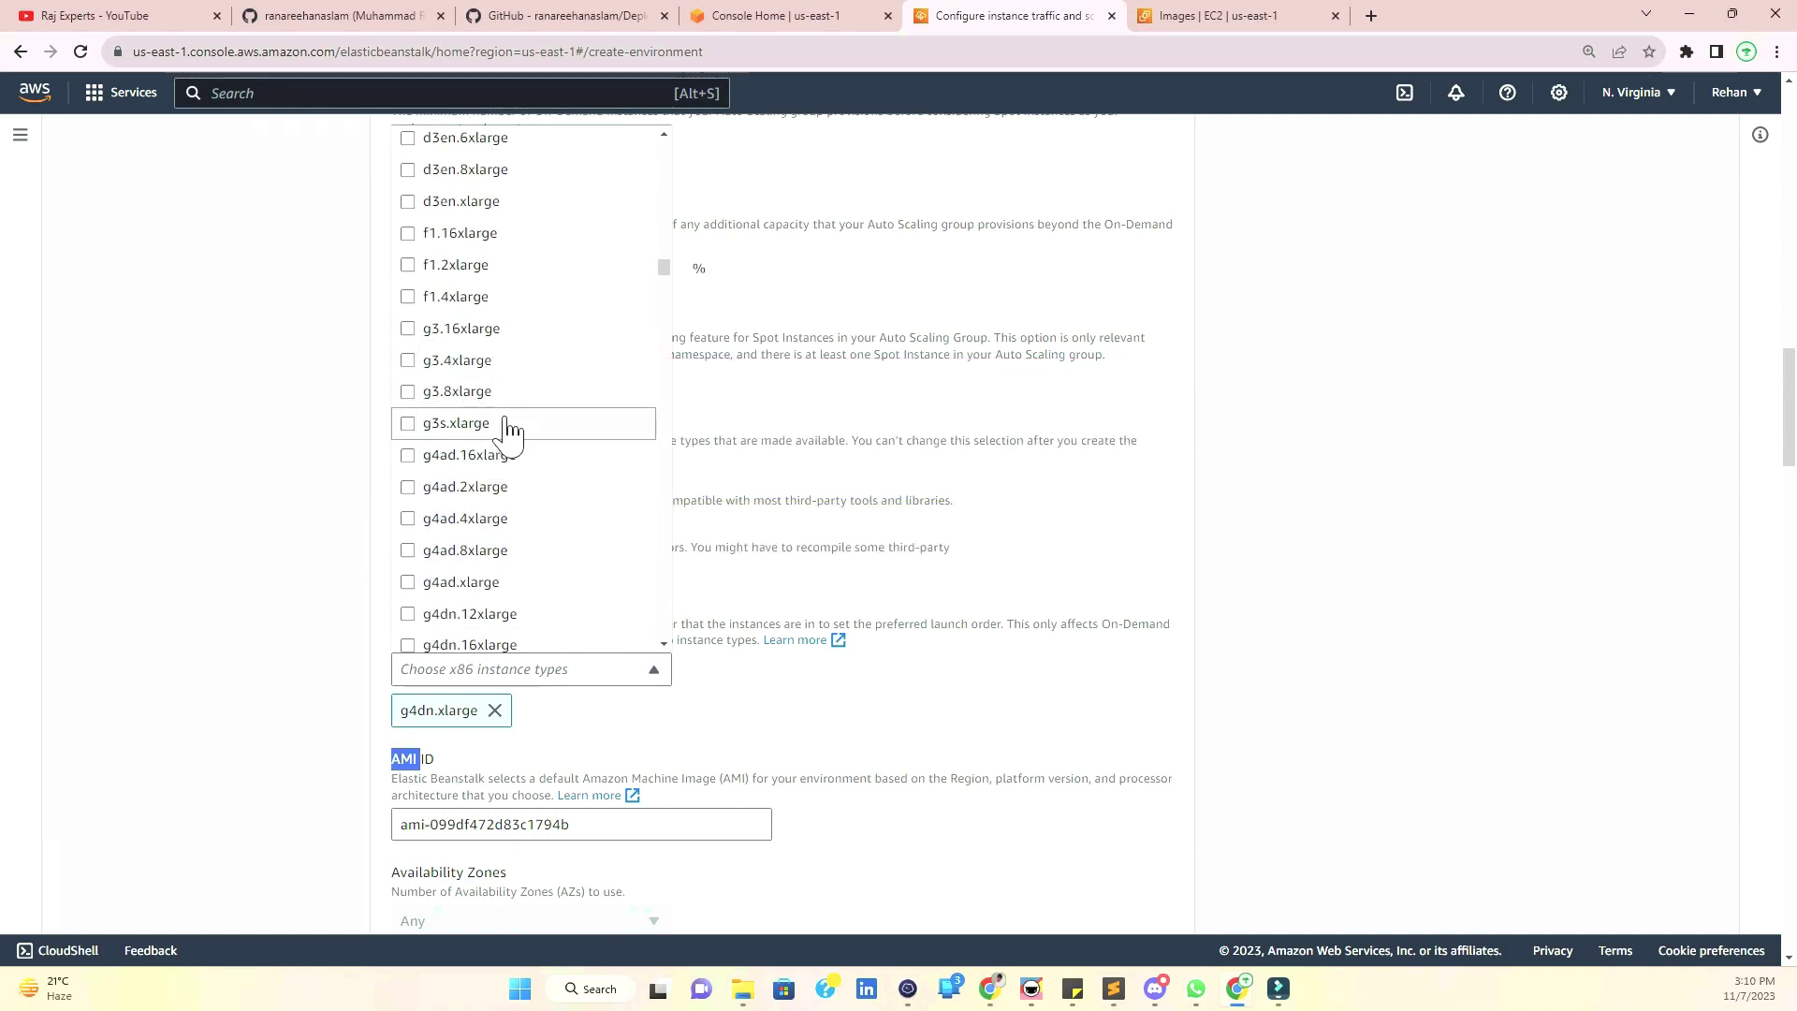
scroll(510, 431, down, 2)
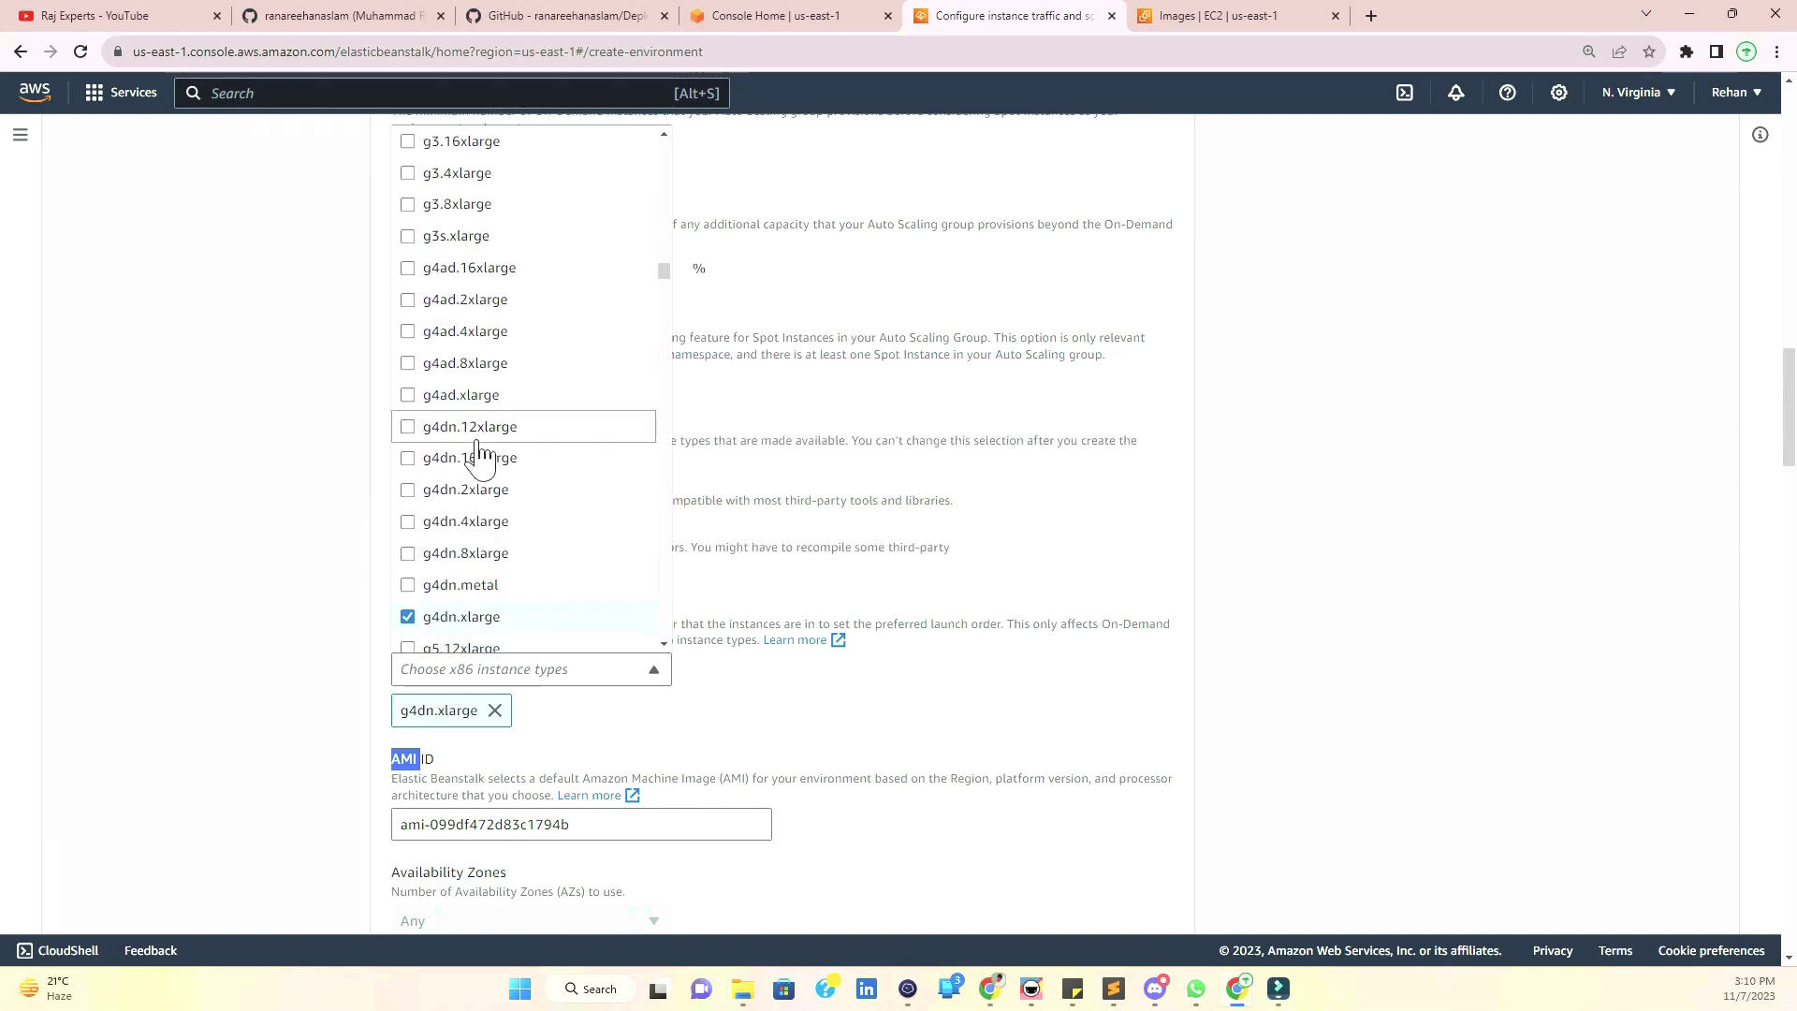
scroll(499, 594, down, 2)
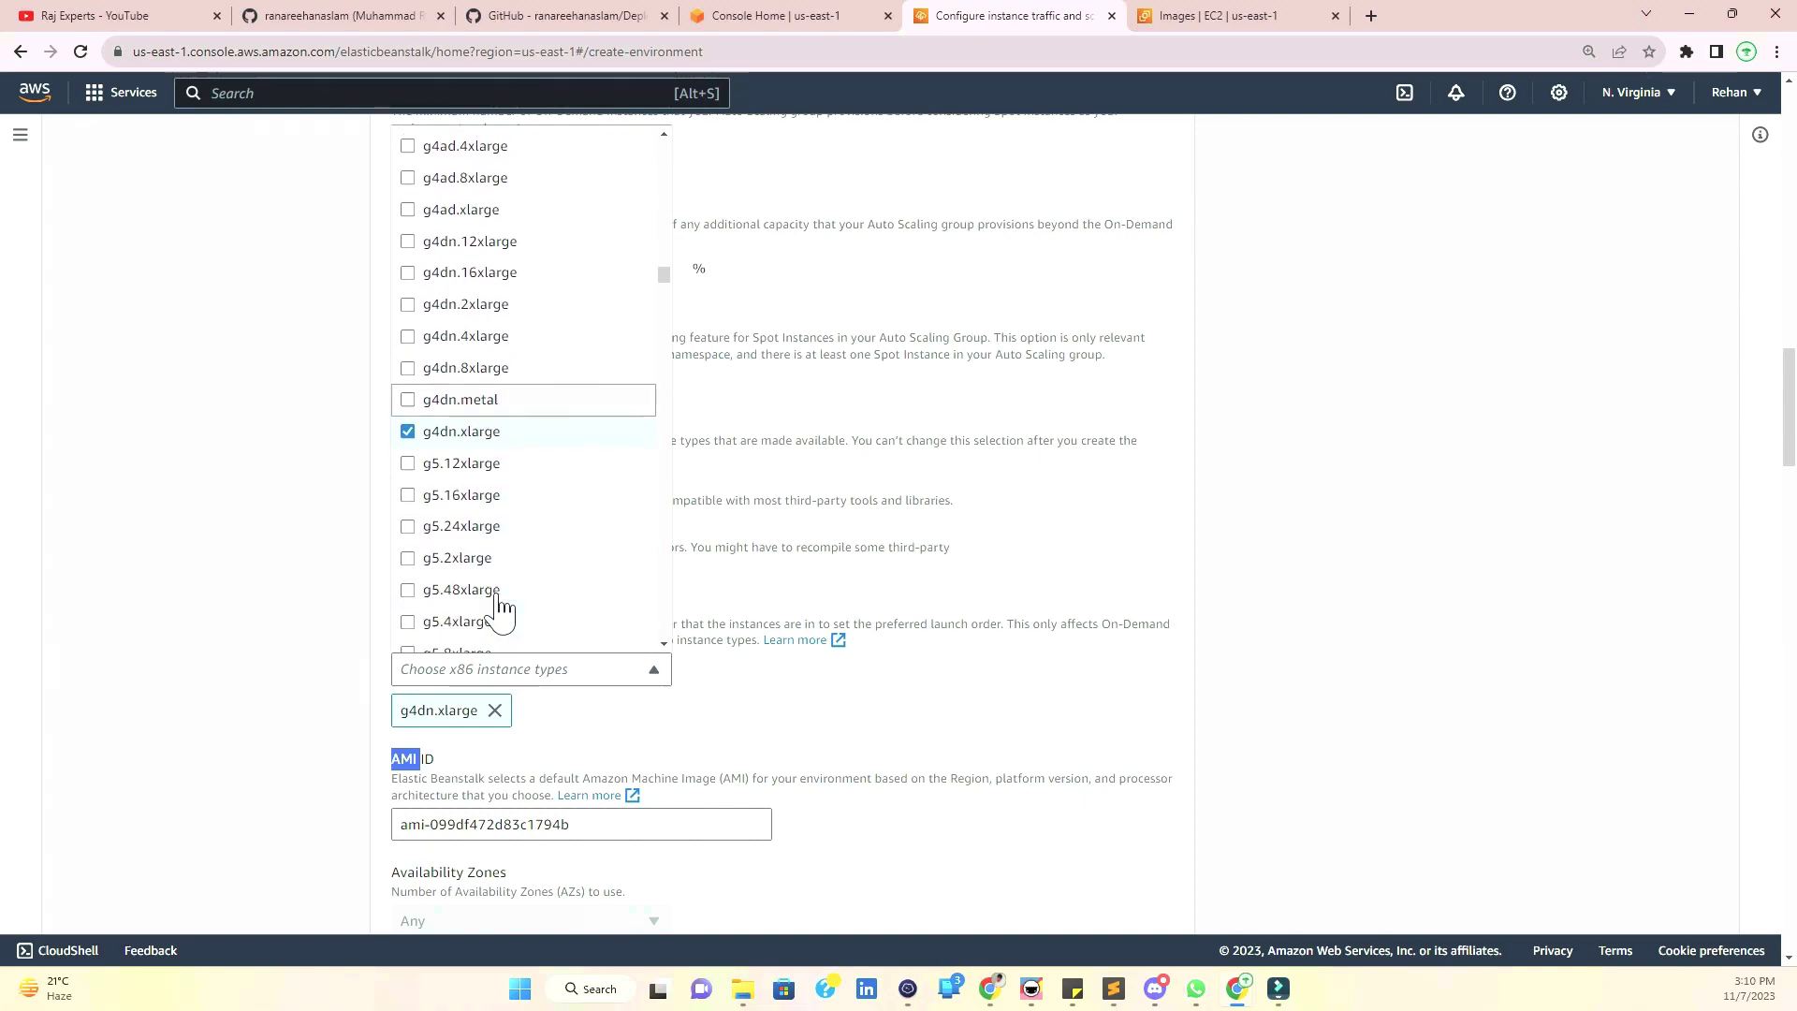
scroll(500, 599, down, 1)
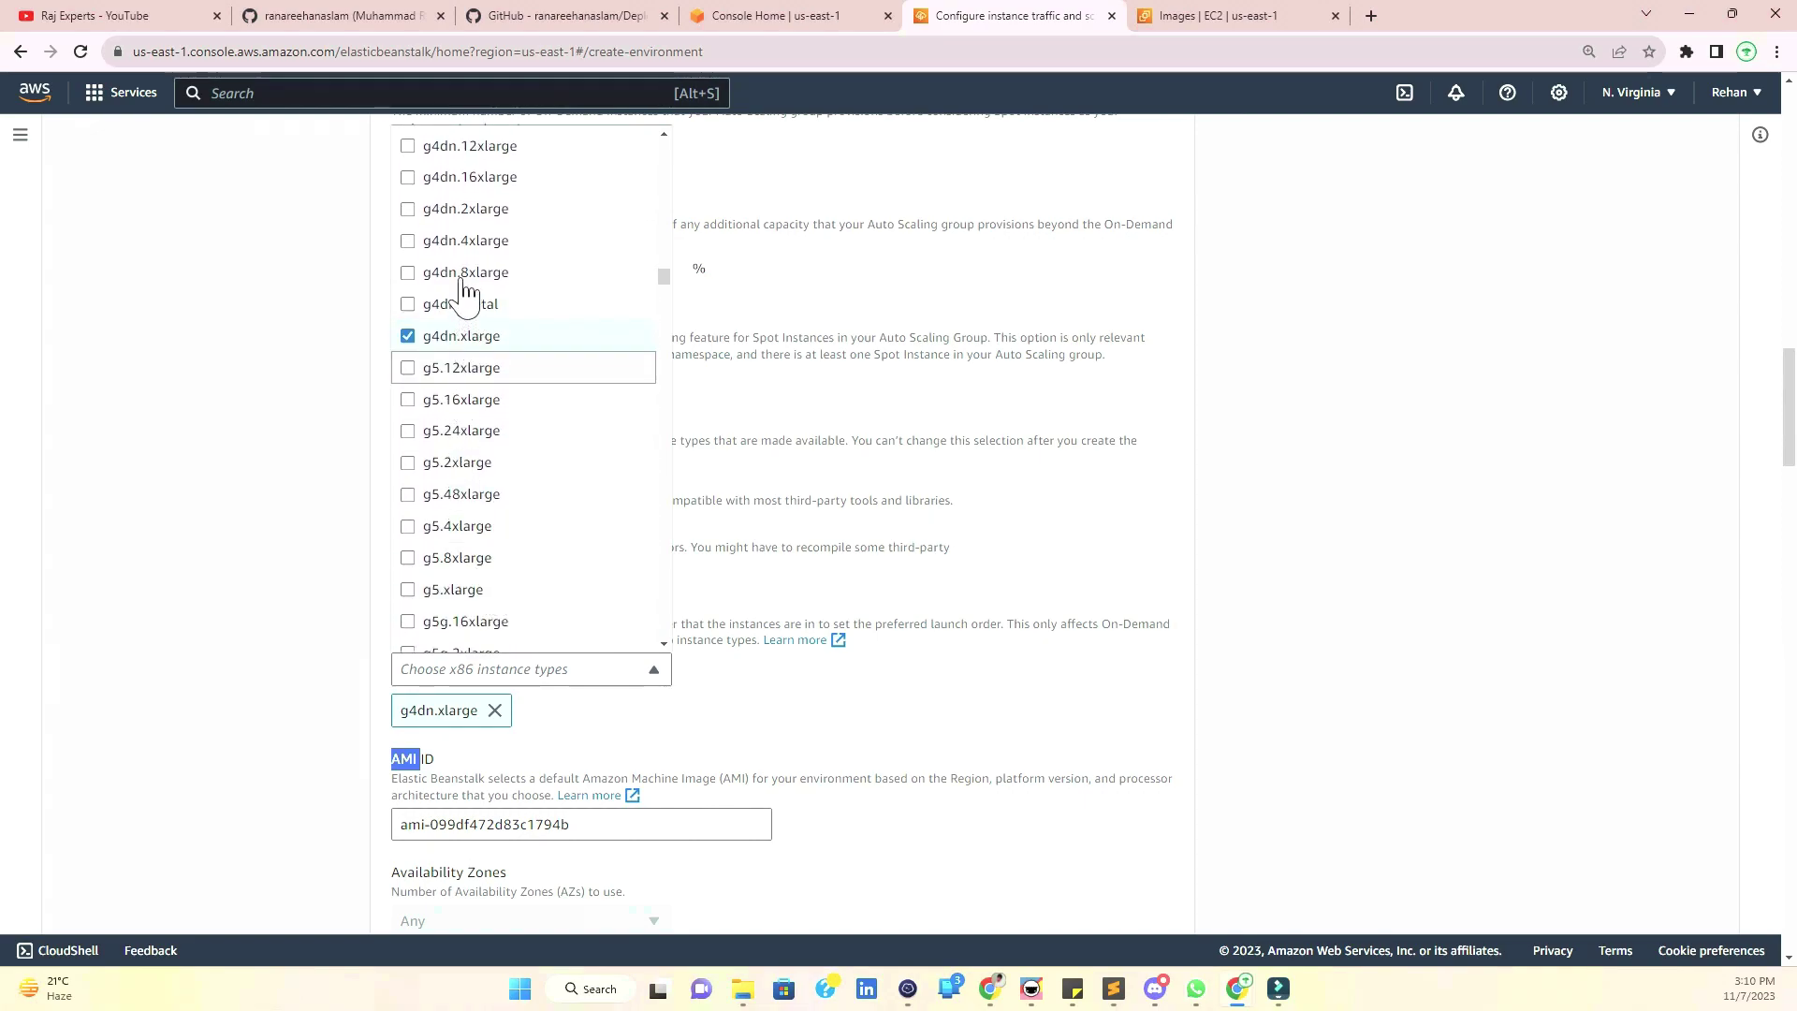
click(468, 210)
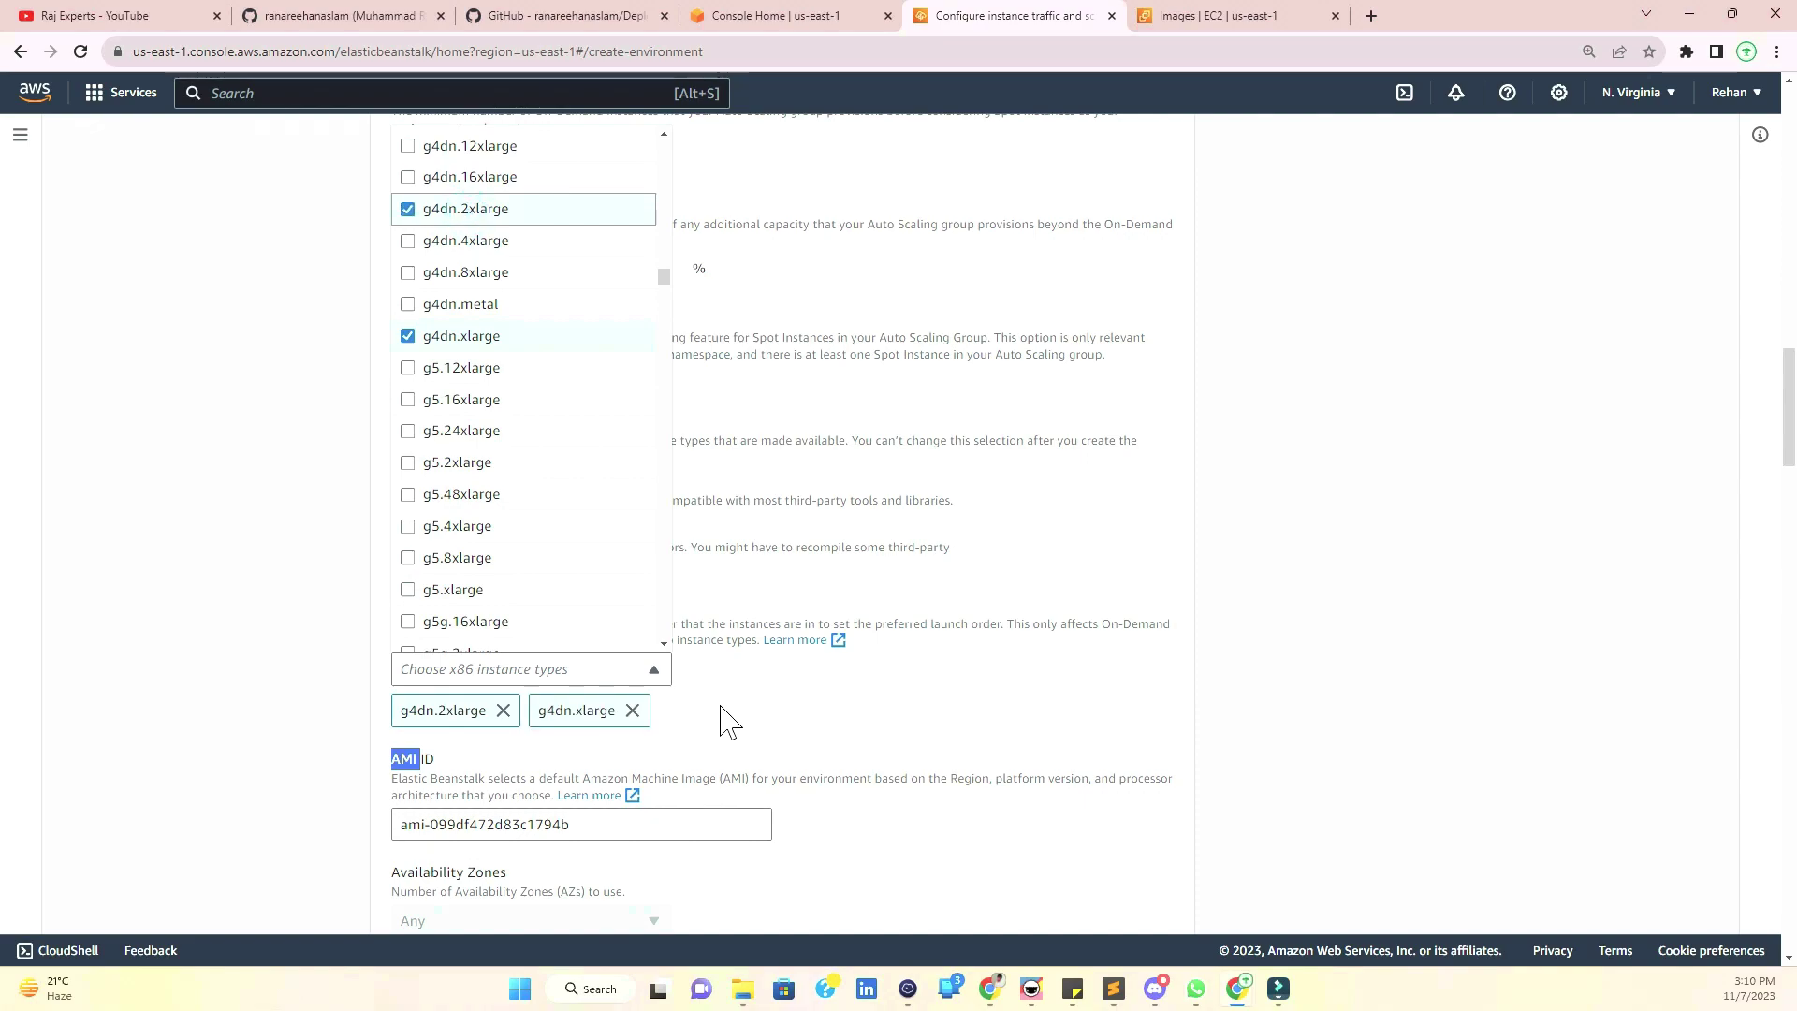
click(716, 709)
- Replace the environment's AMI ID with ami-0b4ed0a0b91803596, copied from the ElasticBeanStalkGpuAMI entry in the EC2 images list
scroll(562, 739, down, 2)
click(599, 635)
key(ctrl+Tab)
drag(906, 248, 713, 262)
key(ctrl+c)
key(ctrl+shift+Tab)
key(ctrl+v)
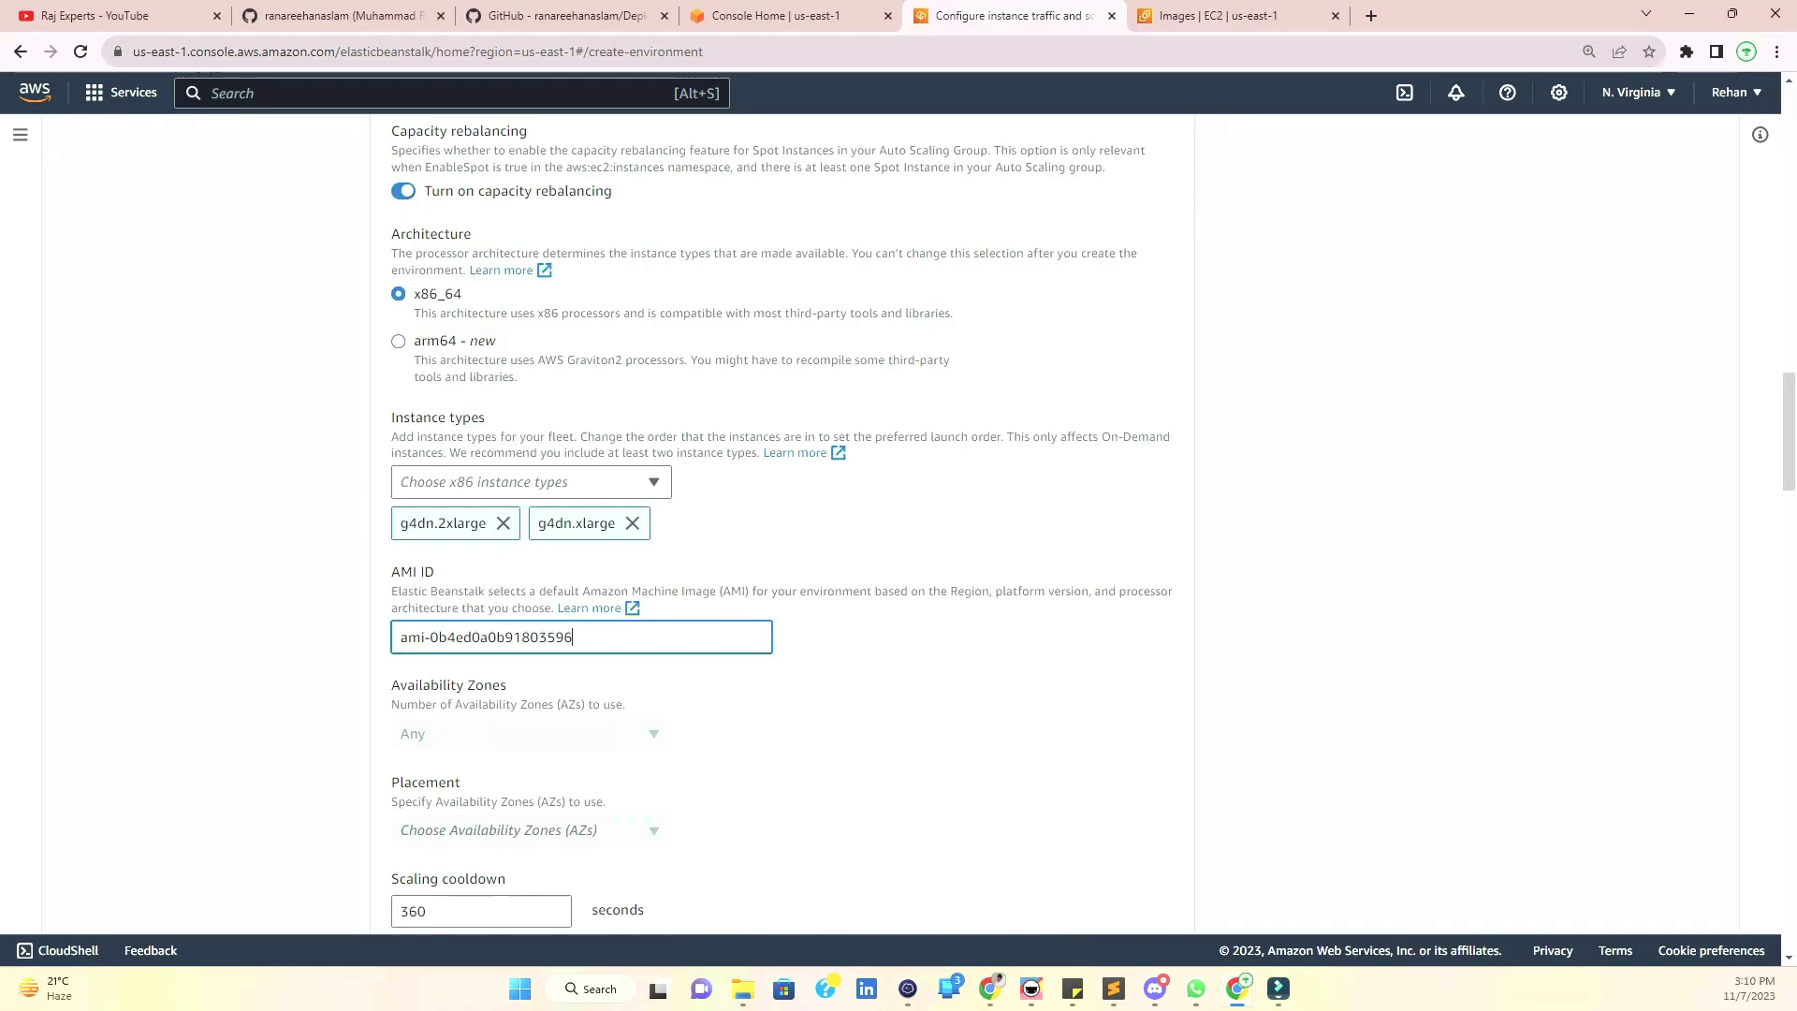
key(ctrl+a)
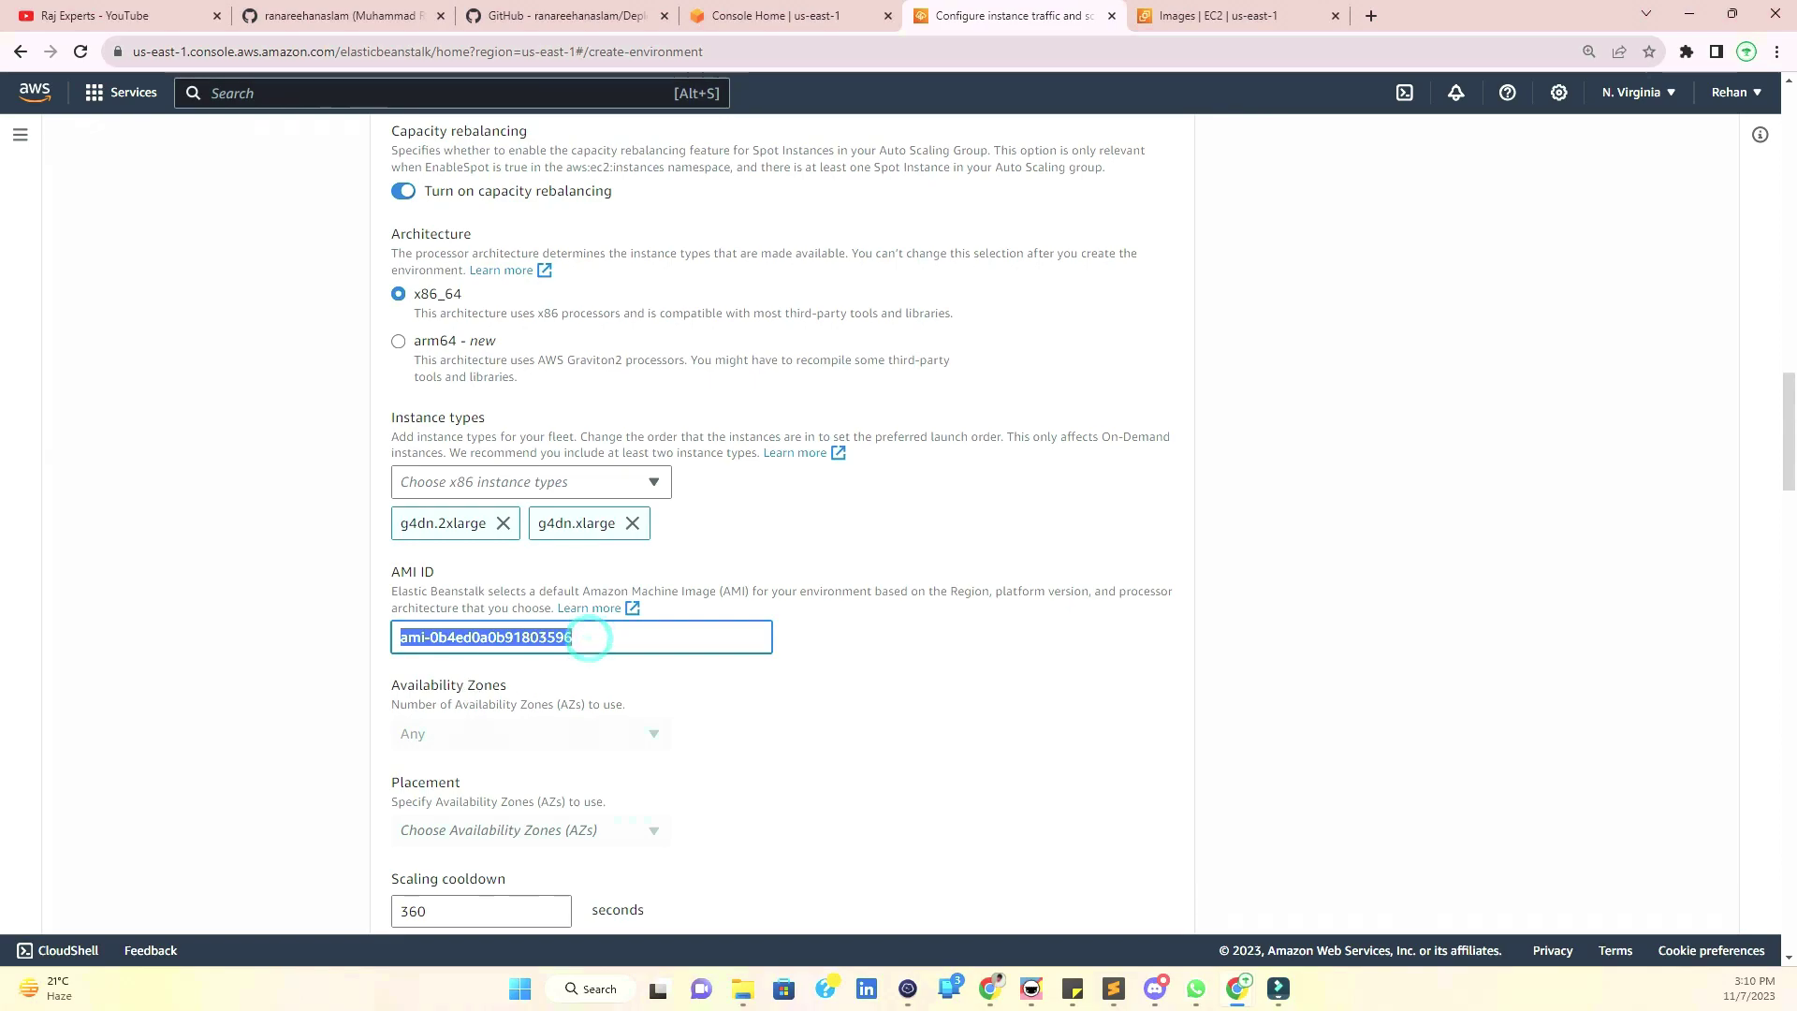
key(ctrl+Tab)
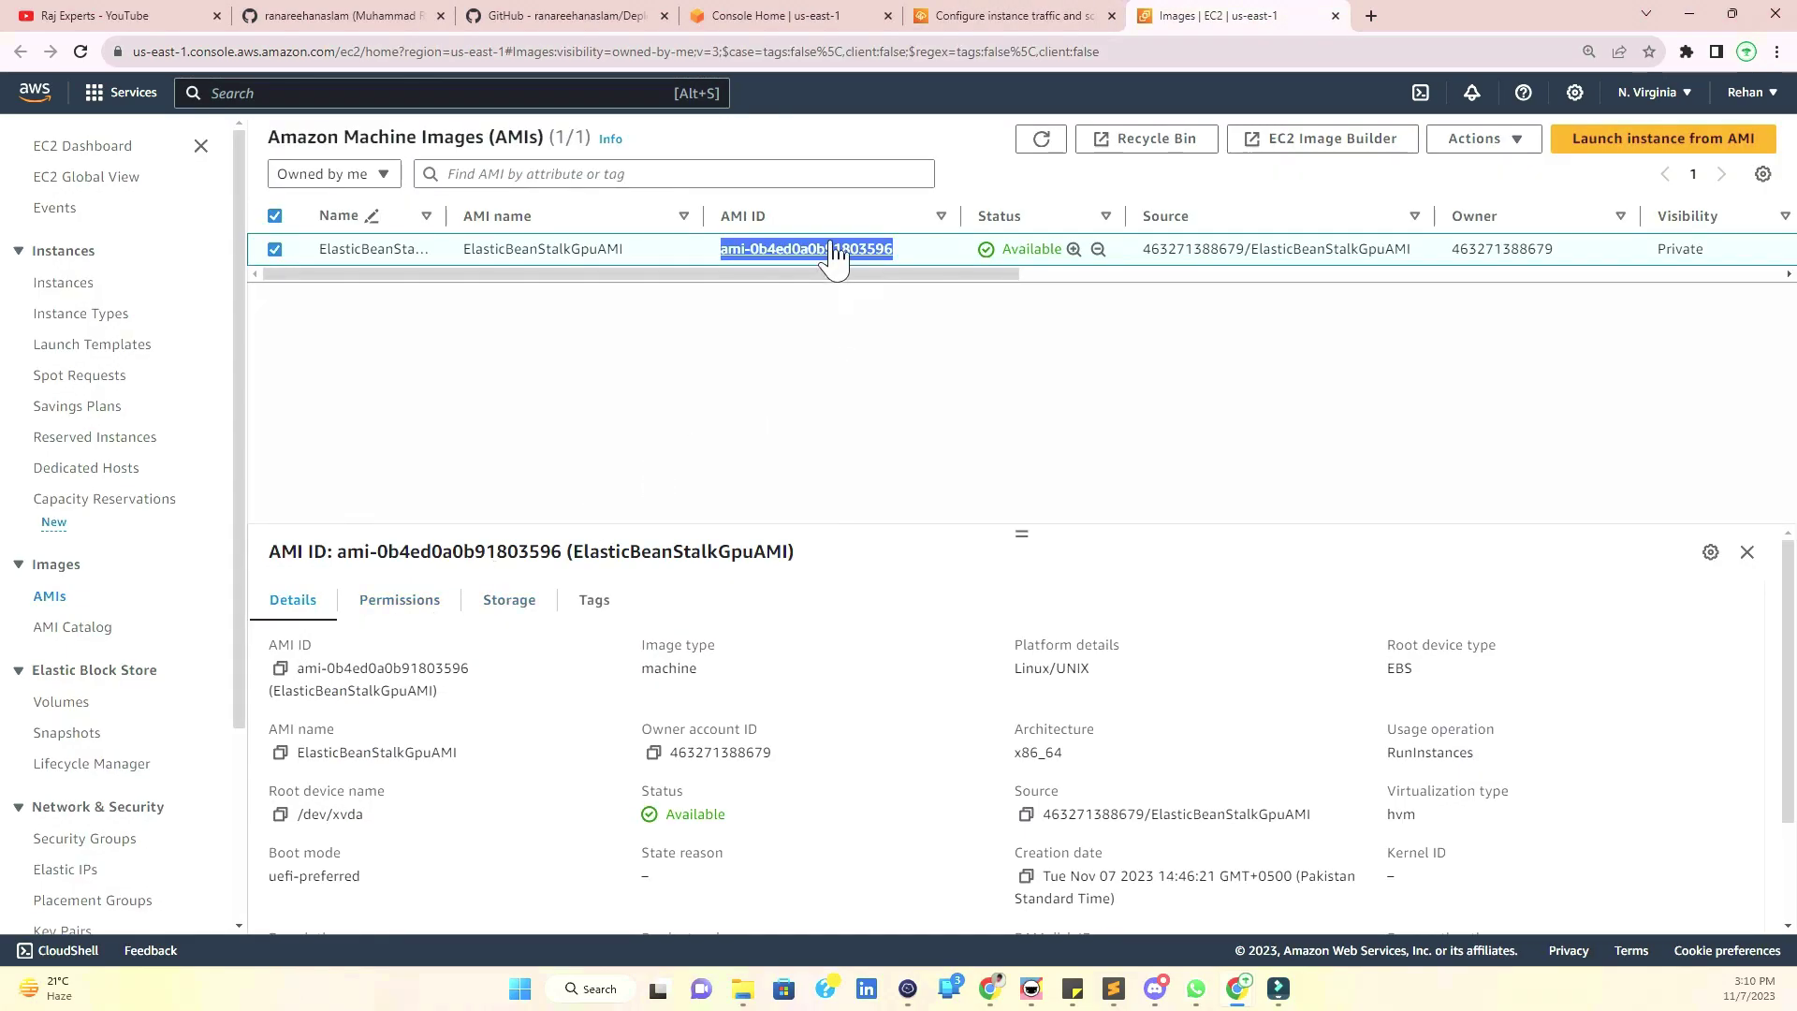
key(ctrl+shift+Tab)
key(ctrl+v)
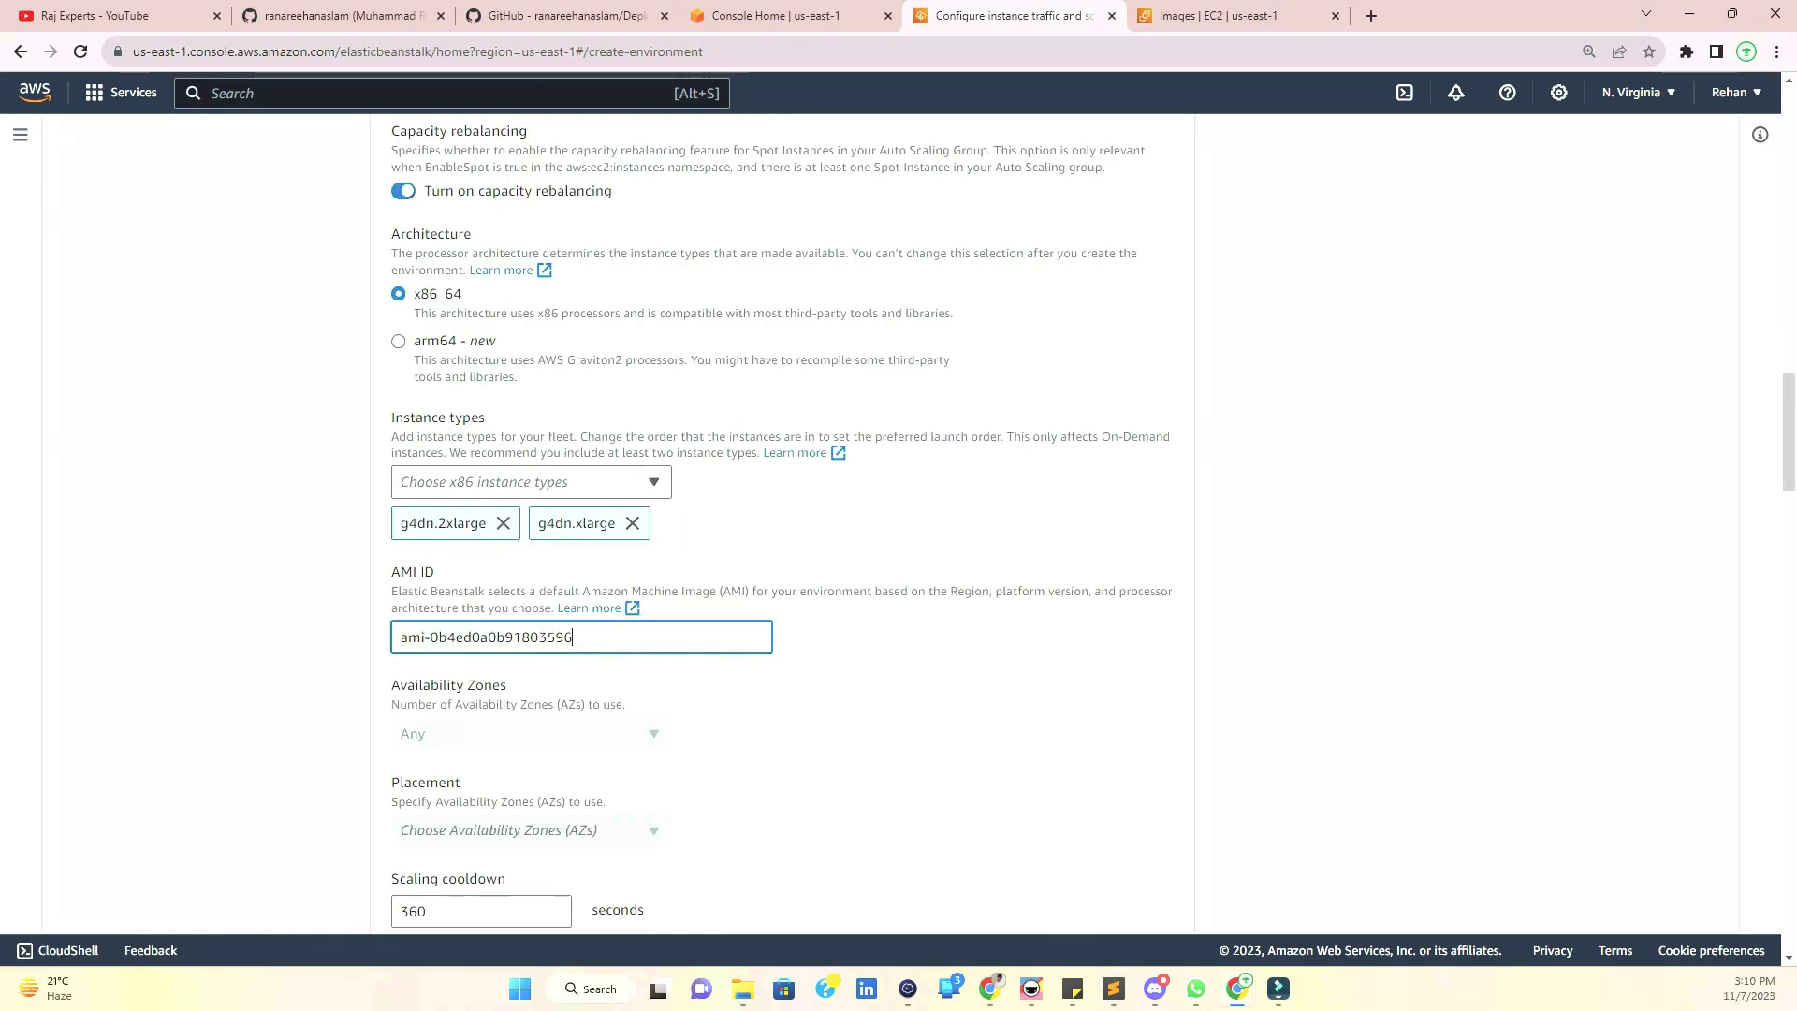
- Set the scaling trigger metric to TargetResponseTime
scroll(678, 619, down, 2)
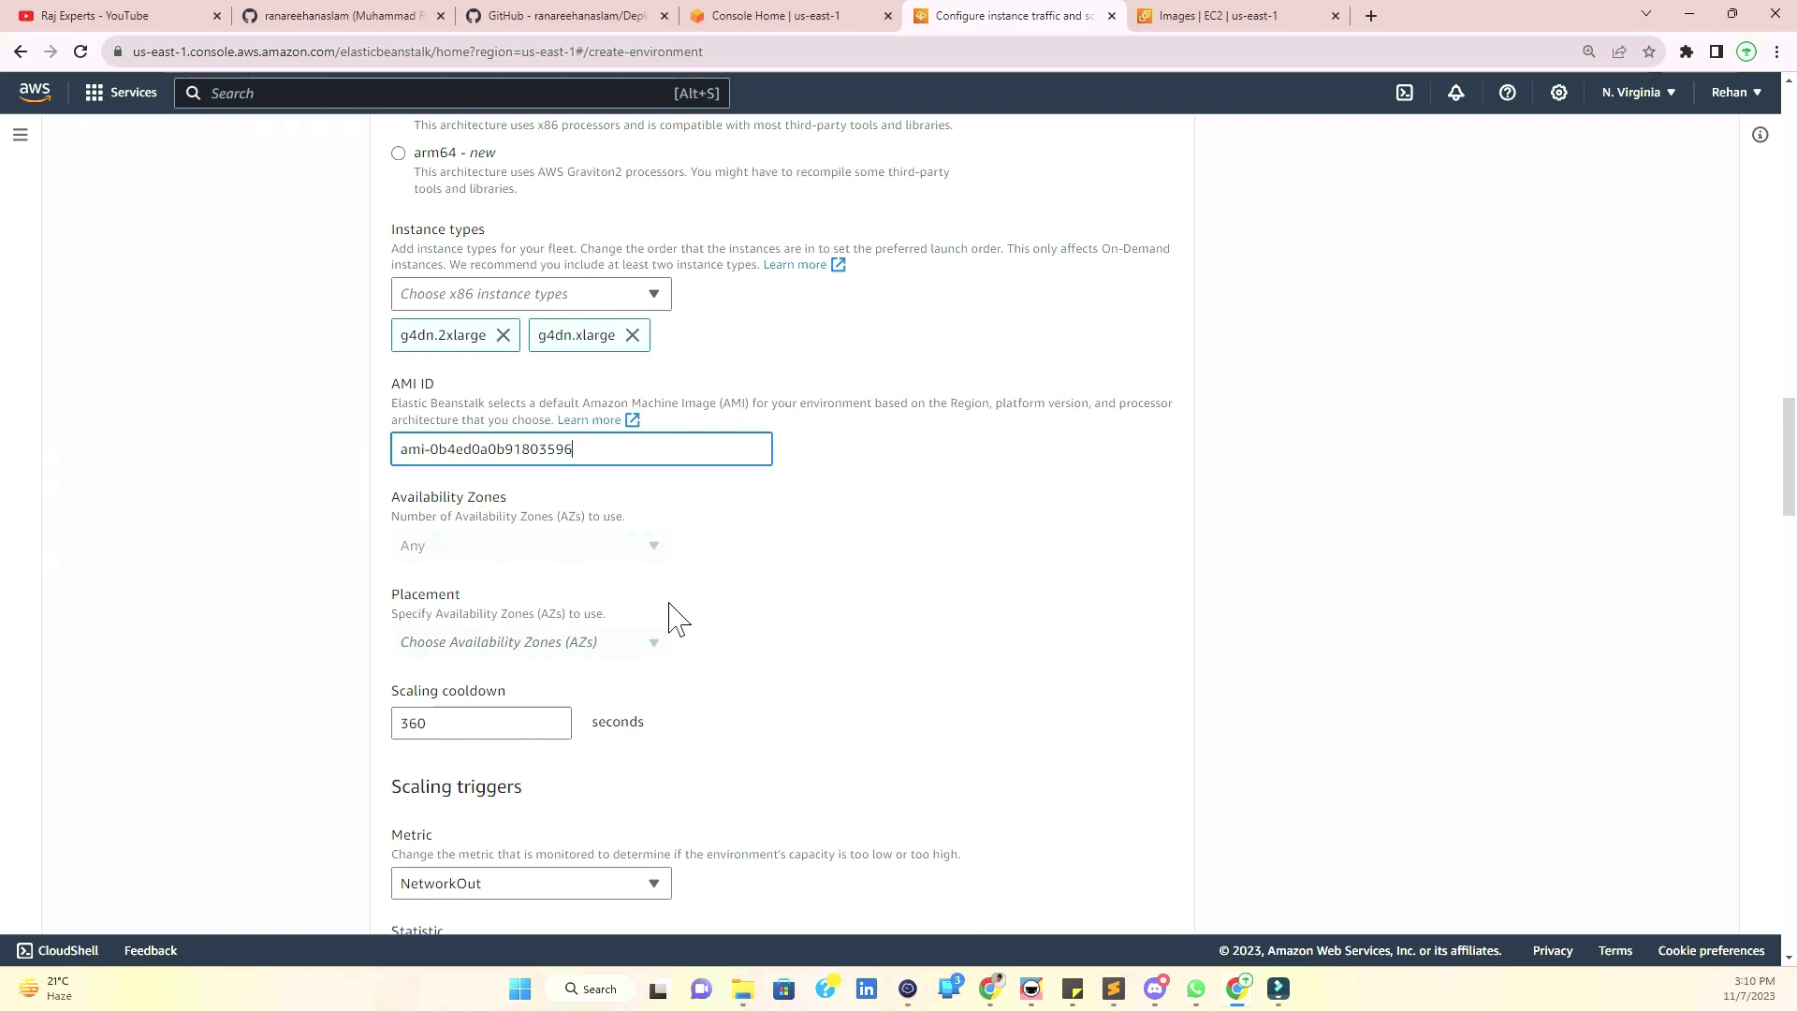
scroll(670, 621, down, 3)
click(529, 608)
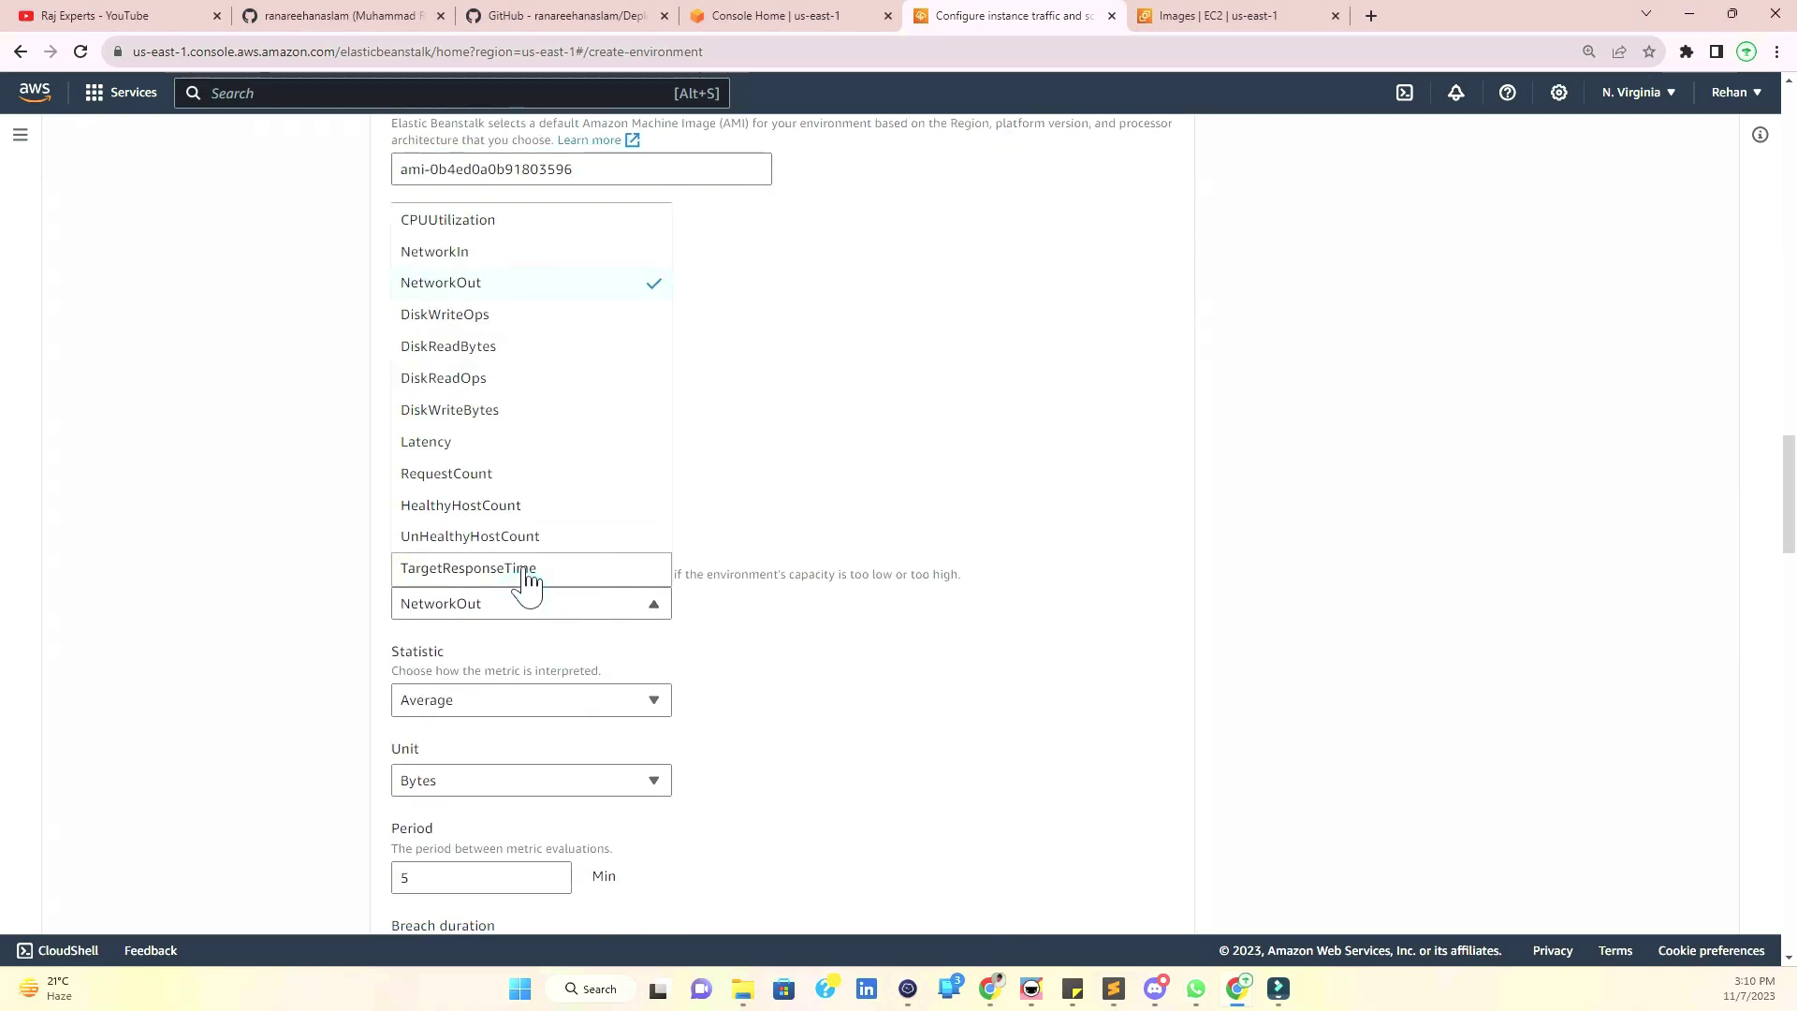
click(527, 575)
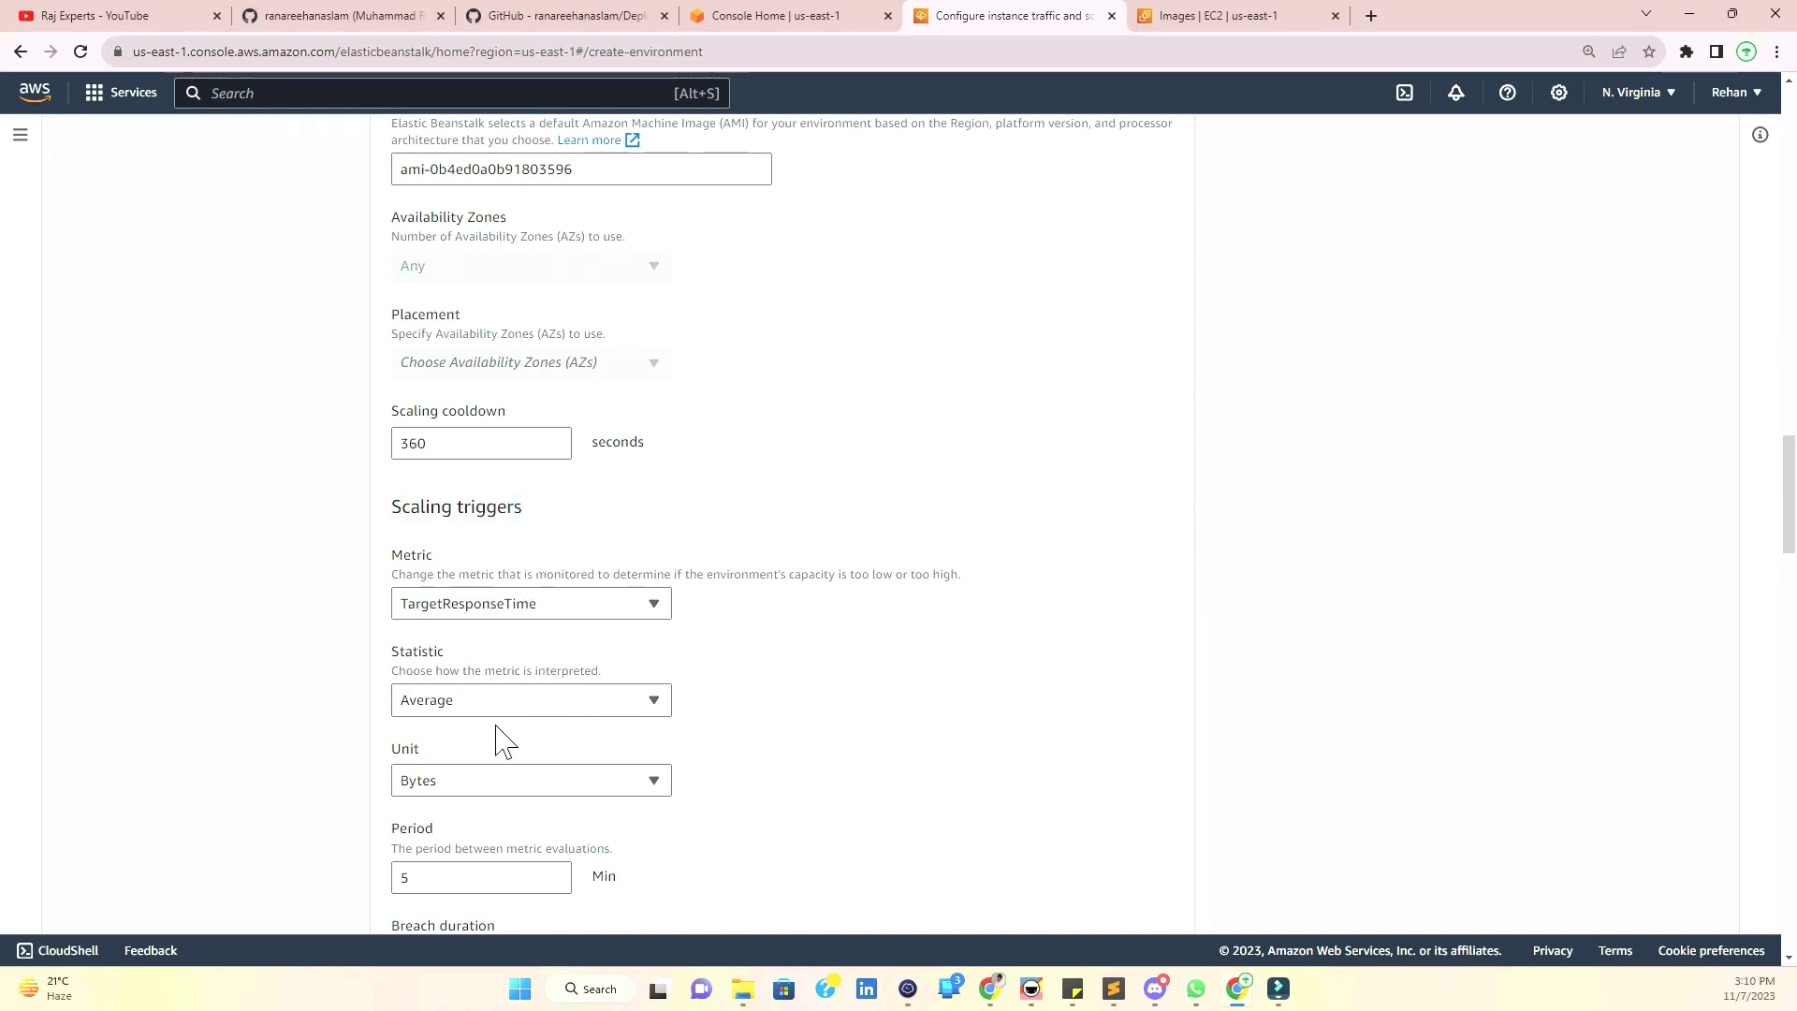
- Set the scaling trigger's upper threshold to 60 and its unit to Seconds
scroll(505, 742, down, 3)
double_click(454, 773)
text(60)
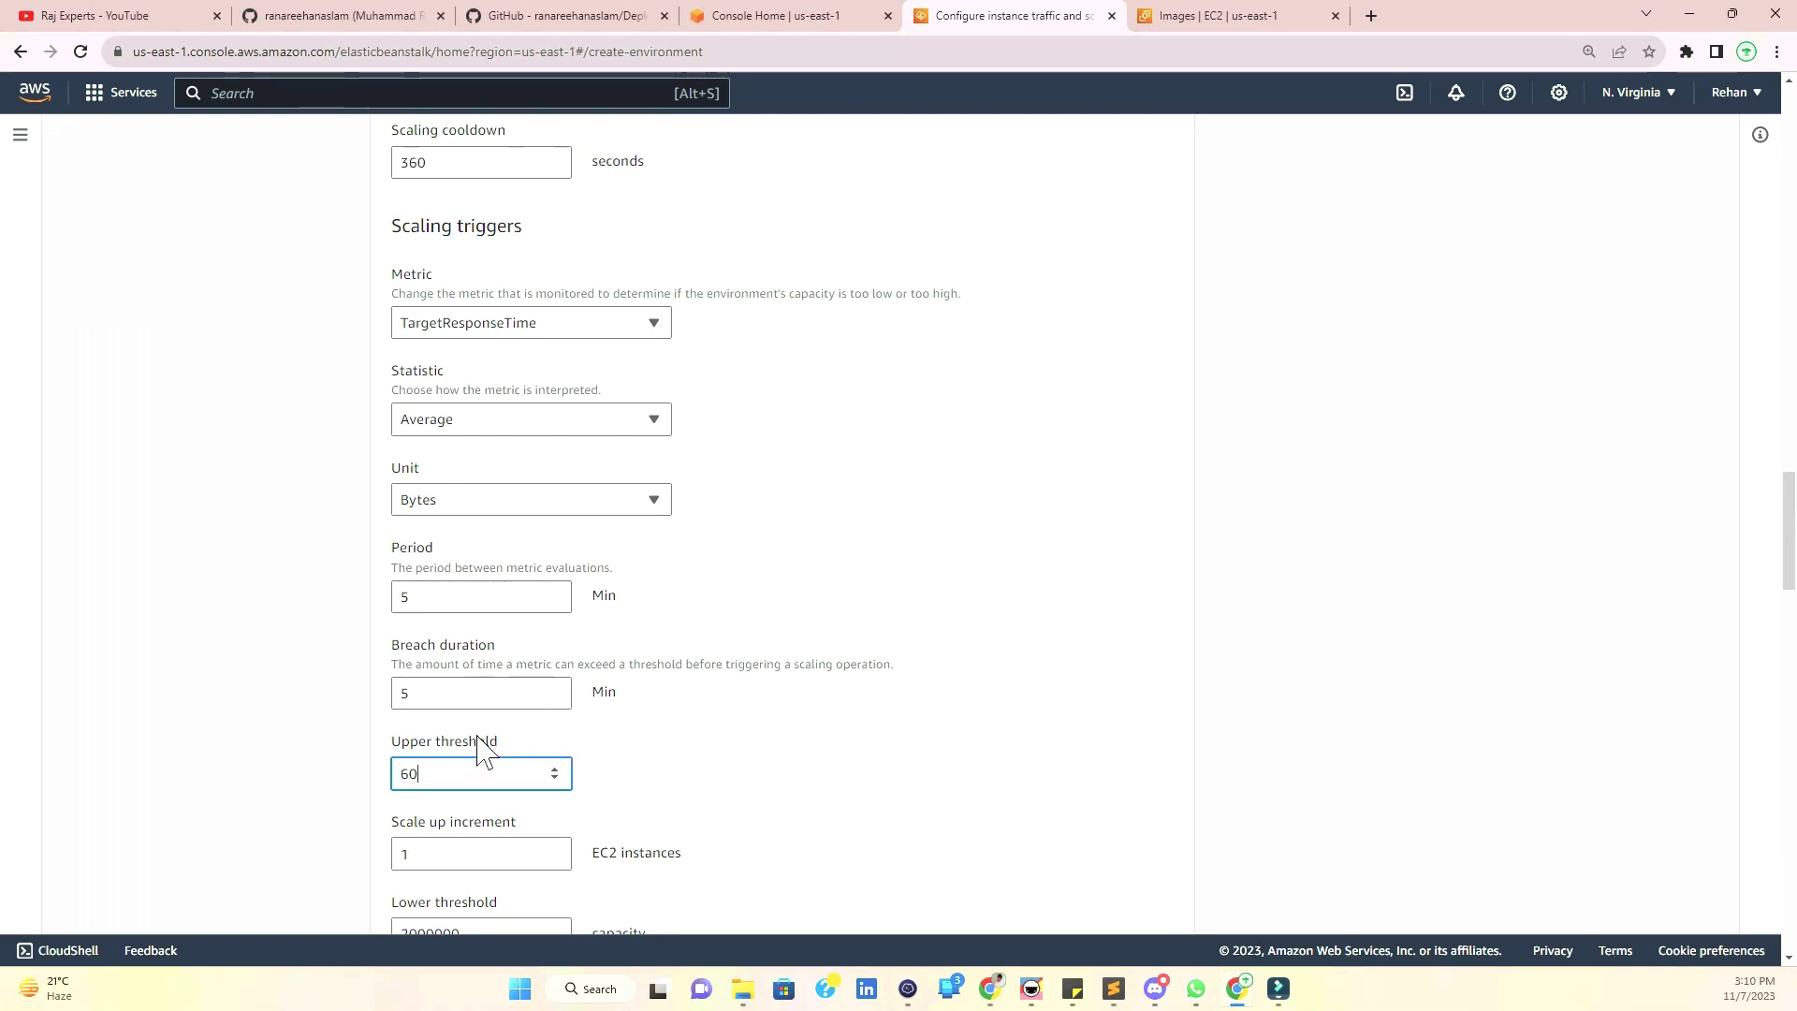
click(458, 597)
click(463, 505)
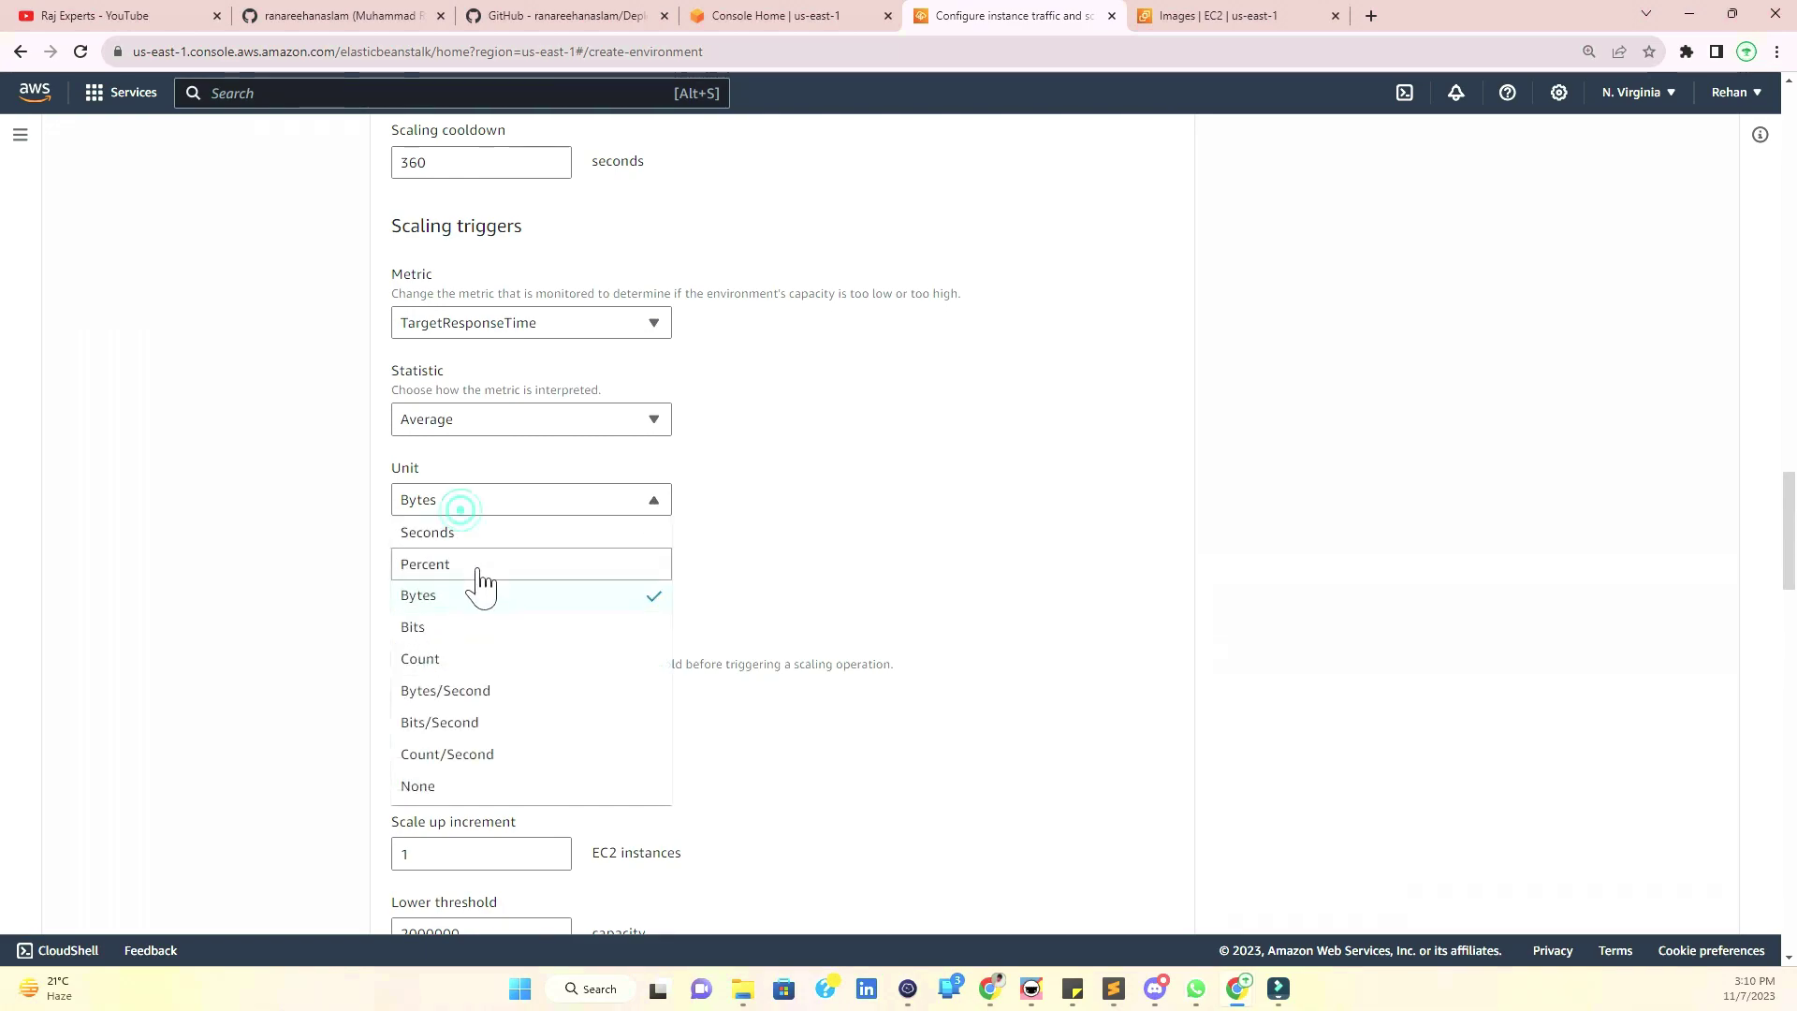
click(472, 533)
click(471, 595)
drag(471, 593, 400, 606)
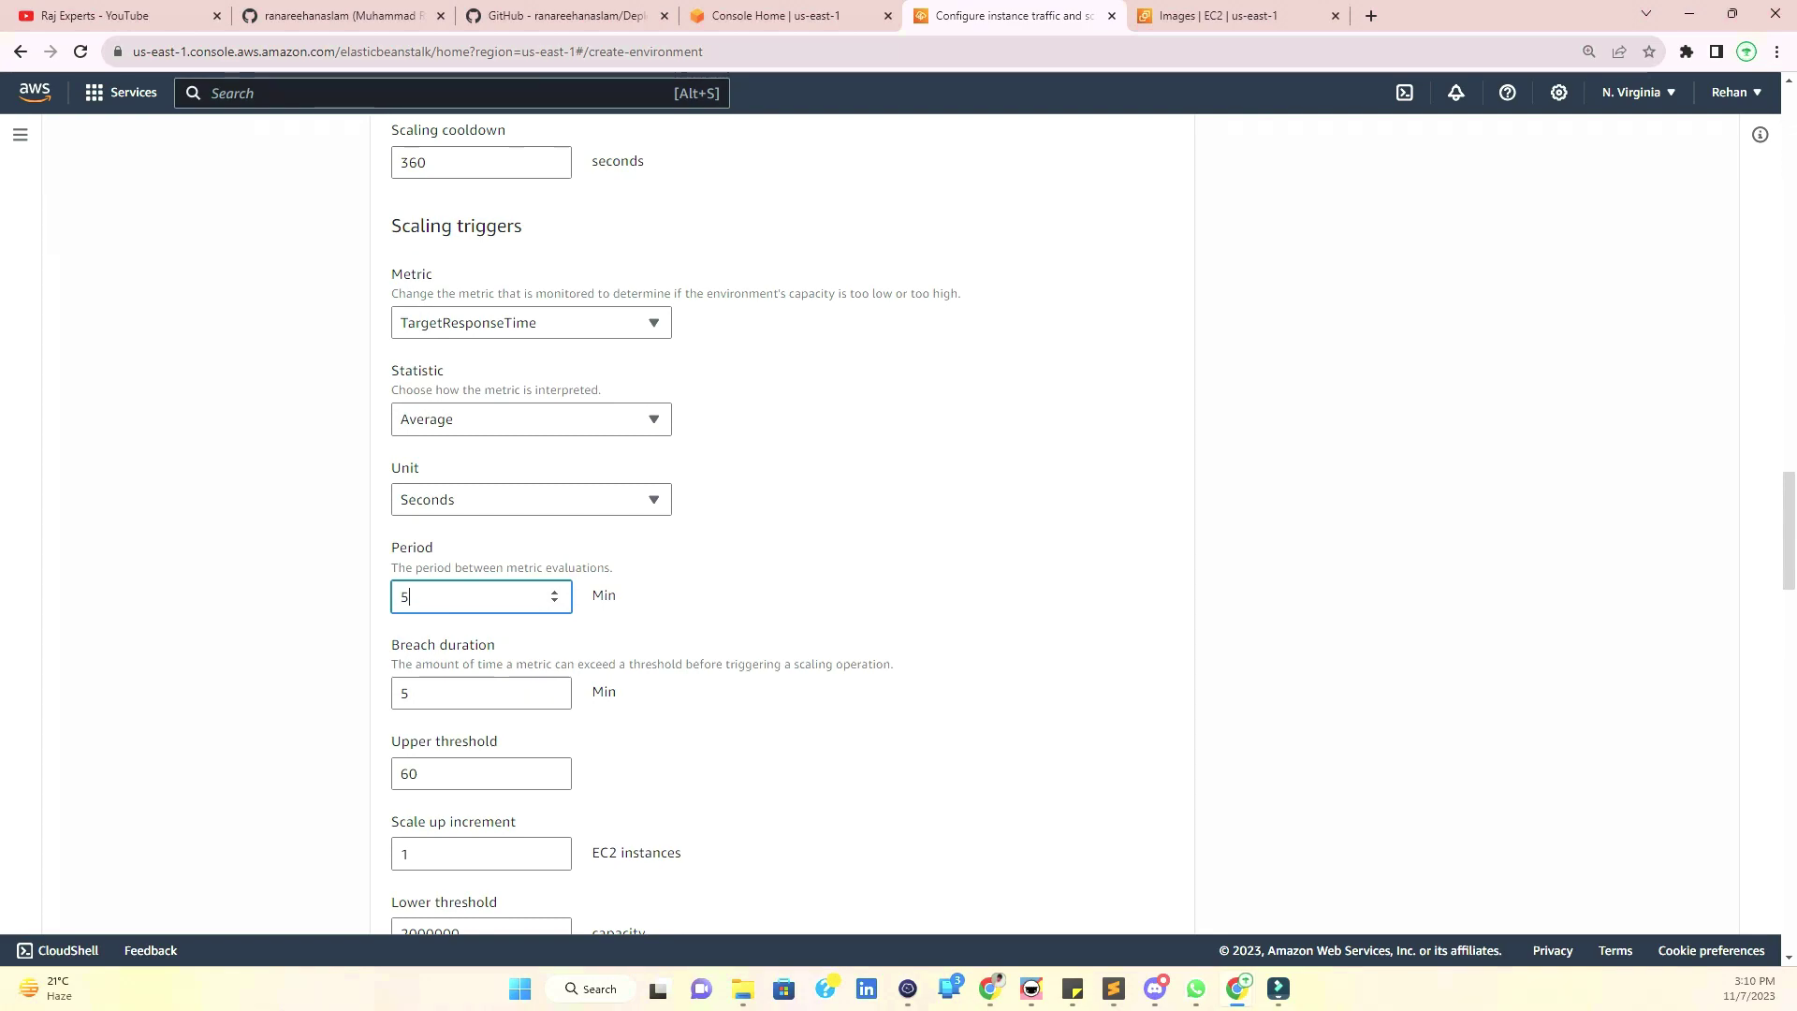
- Examine the upper threshold, scale up increment and lower threshold of the scaling triggers
scroll(783, 524, down, 2)
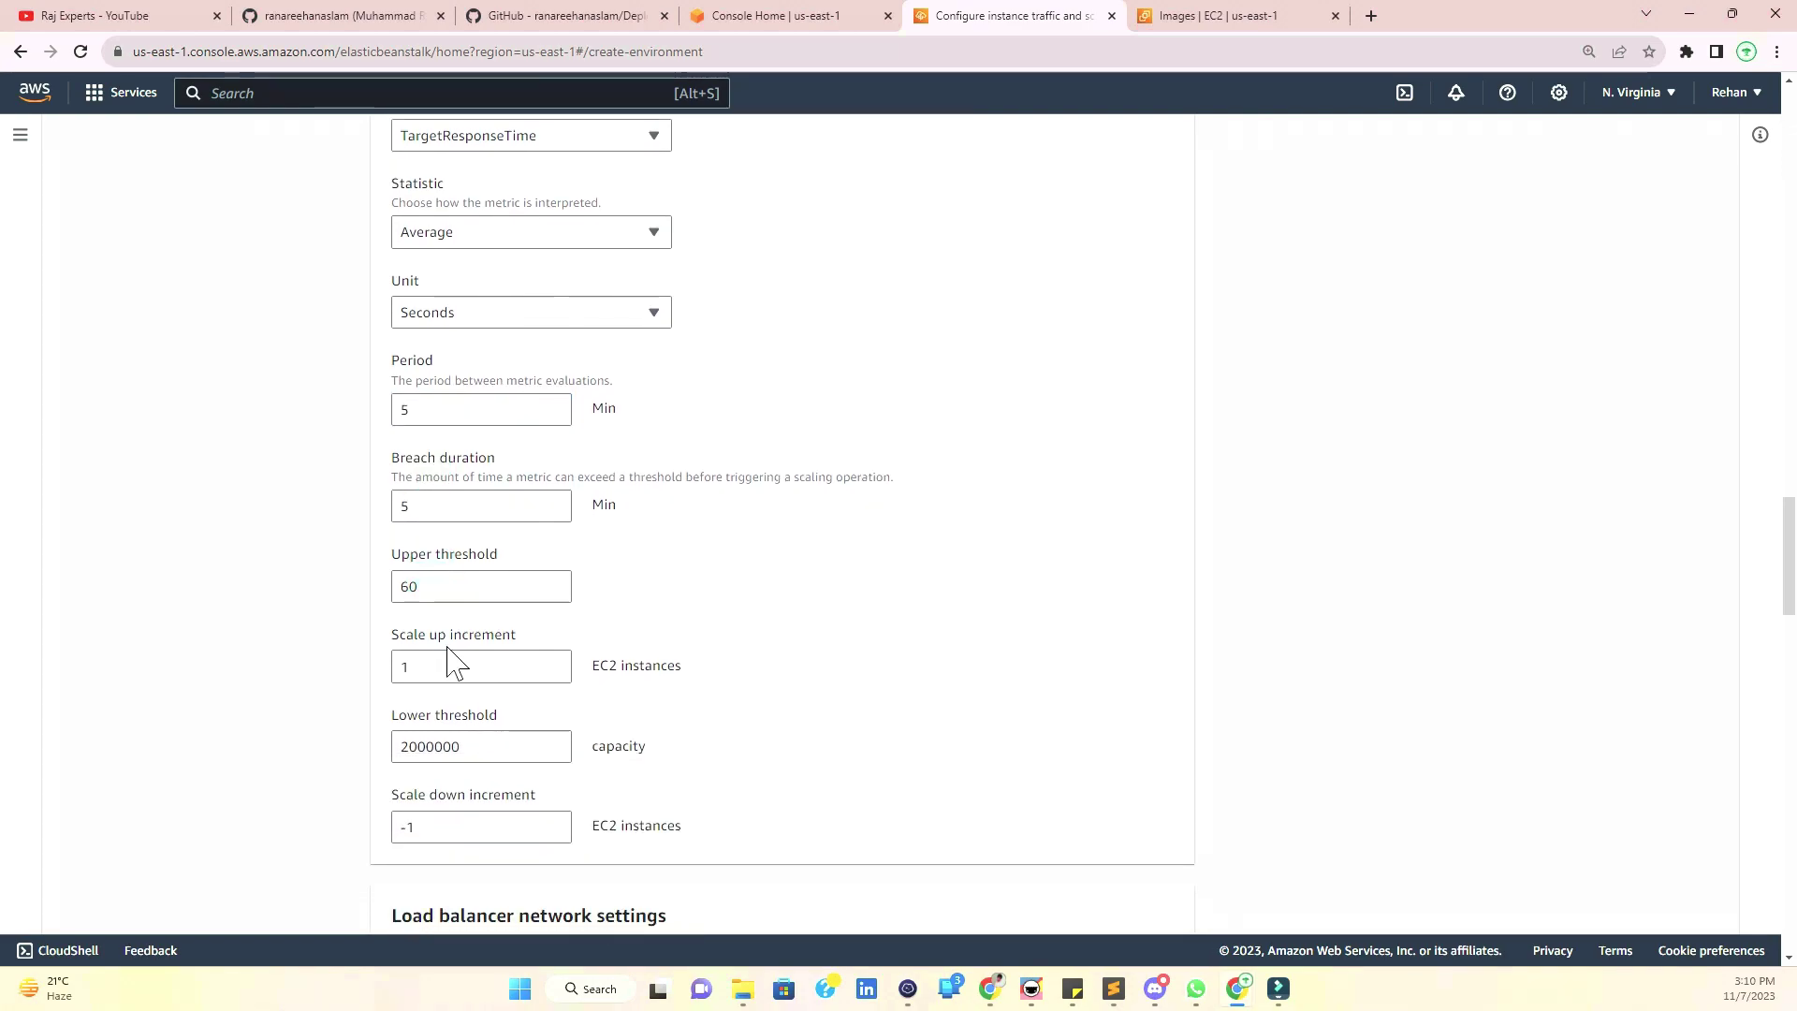
drag(429, 584, 380, 588)
click(452, 591)
click(441, 590)
drag(410, 632, 483, 630)
click(408, 632)
double_click(463, 667)
click(477, 746)
double_click(488, 746)
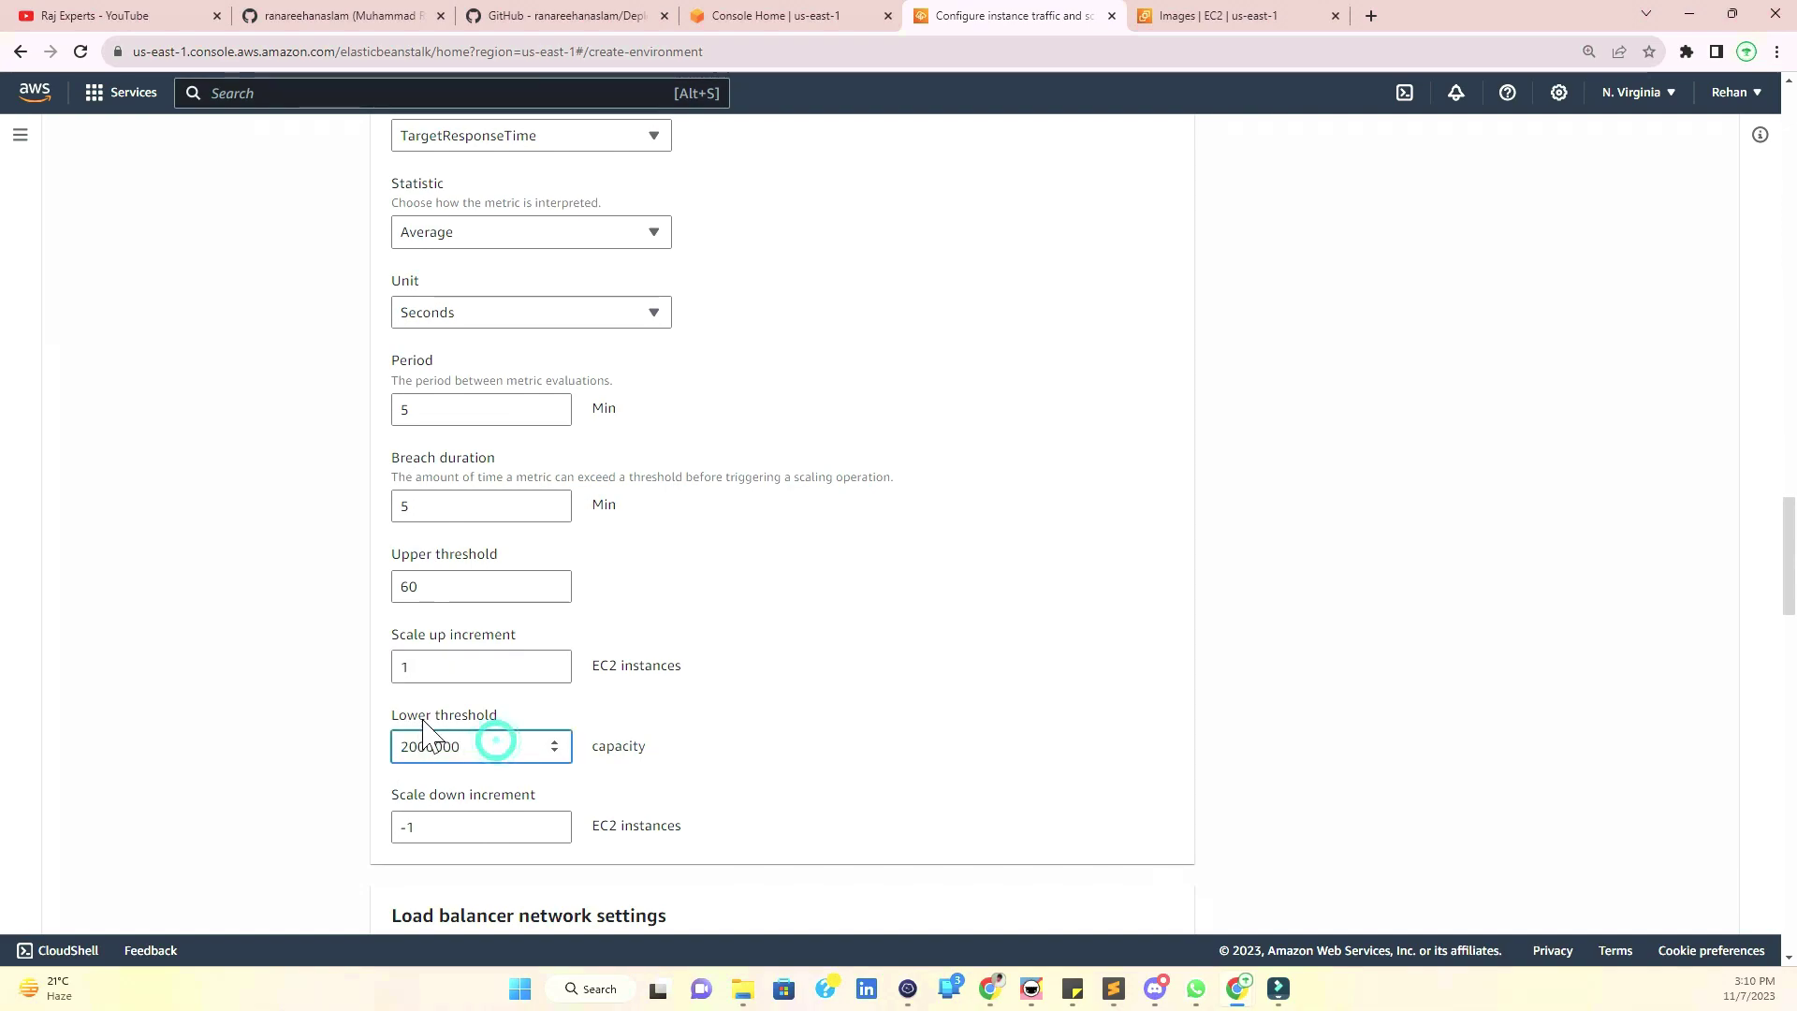
double_click(483, 748)
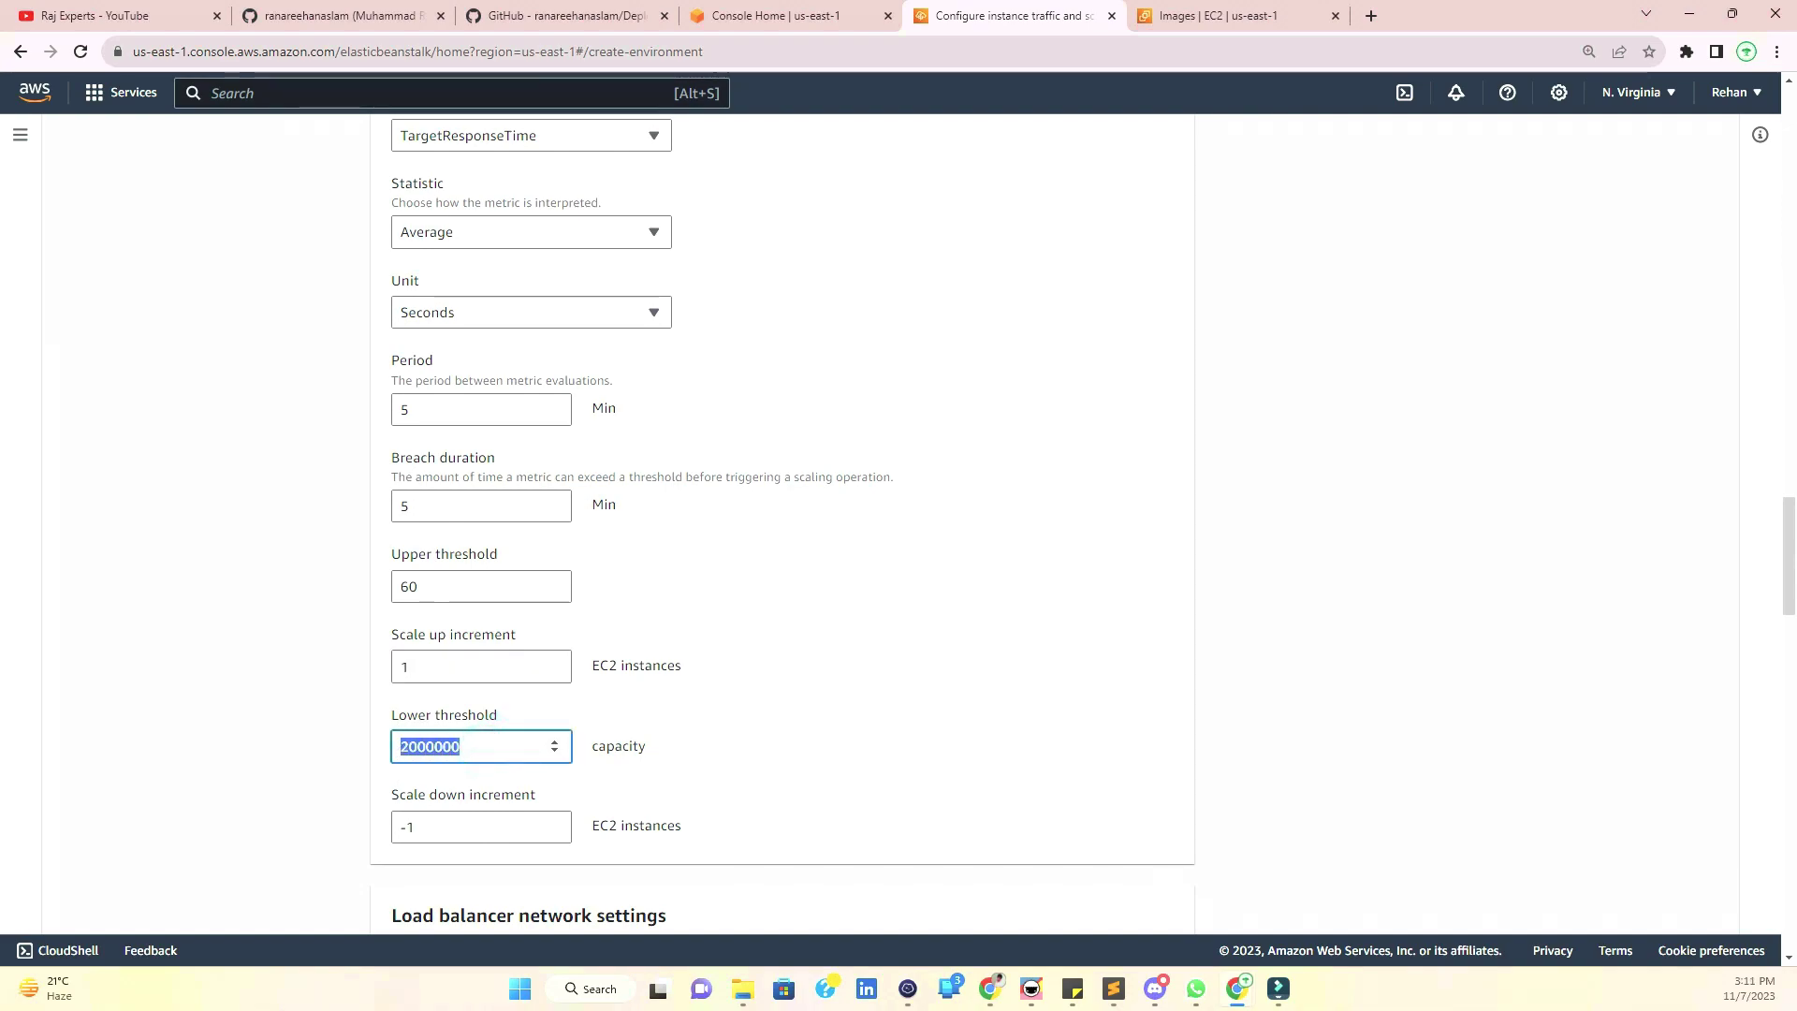
- Review the load balancer's visibility, subnets, type, listeners, rules and log file access settings
scroll(471, 760, down, 2)
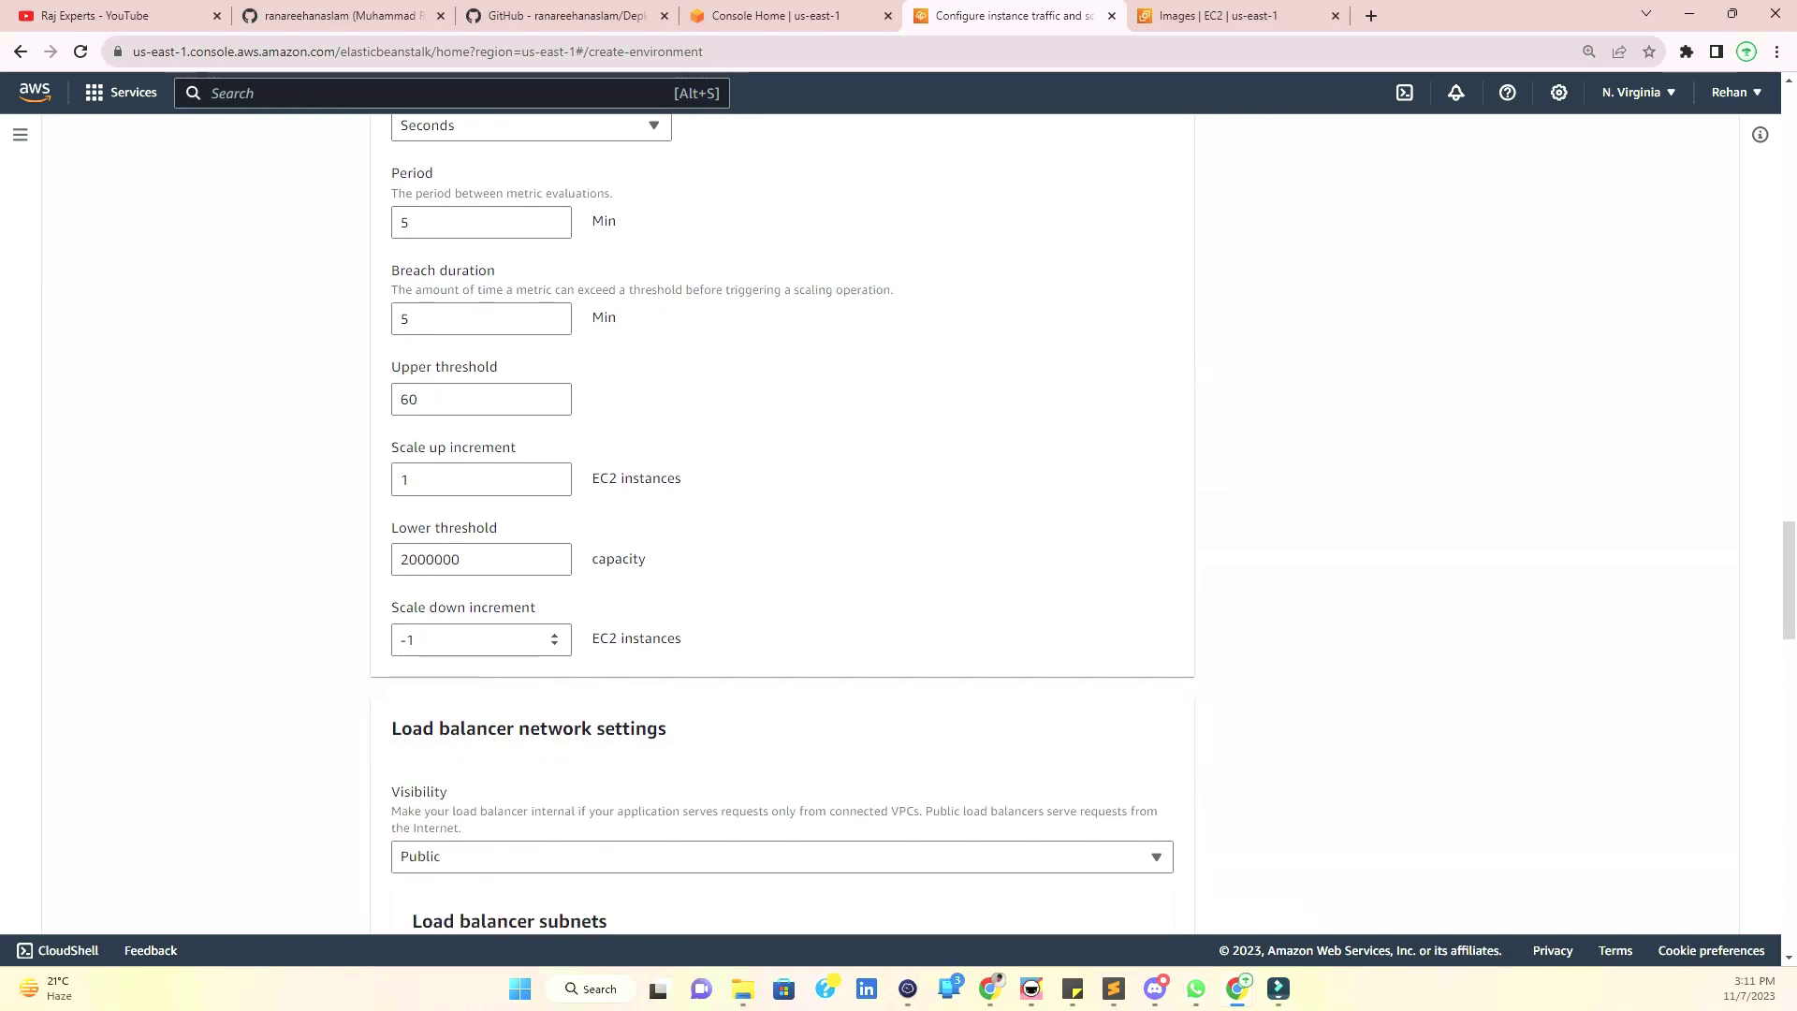
scroll(464, 646, down, 3)
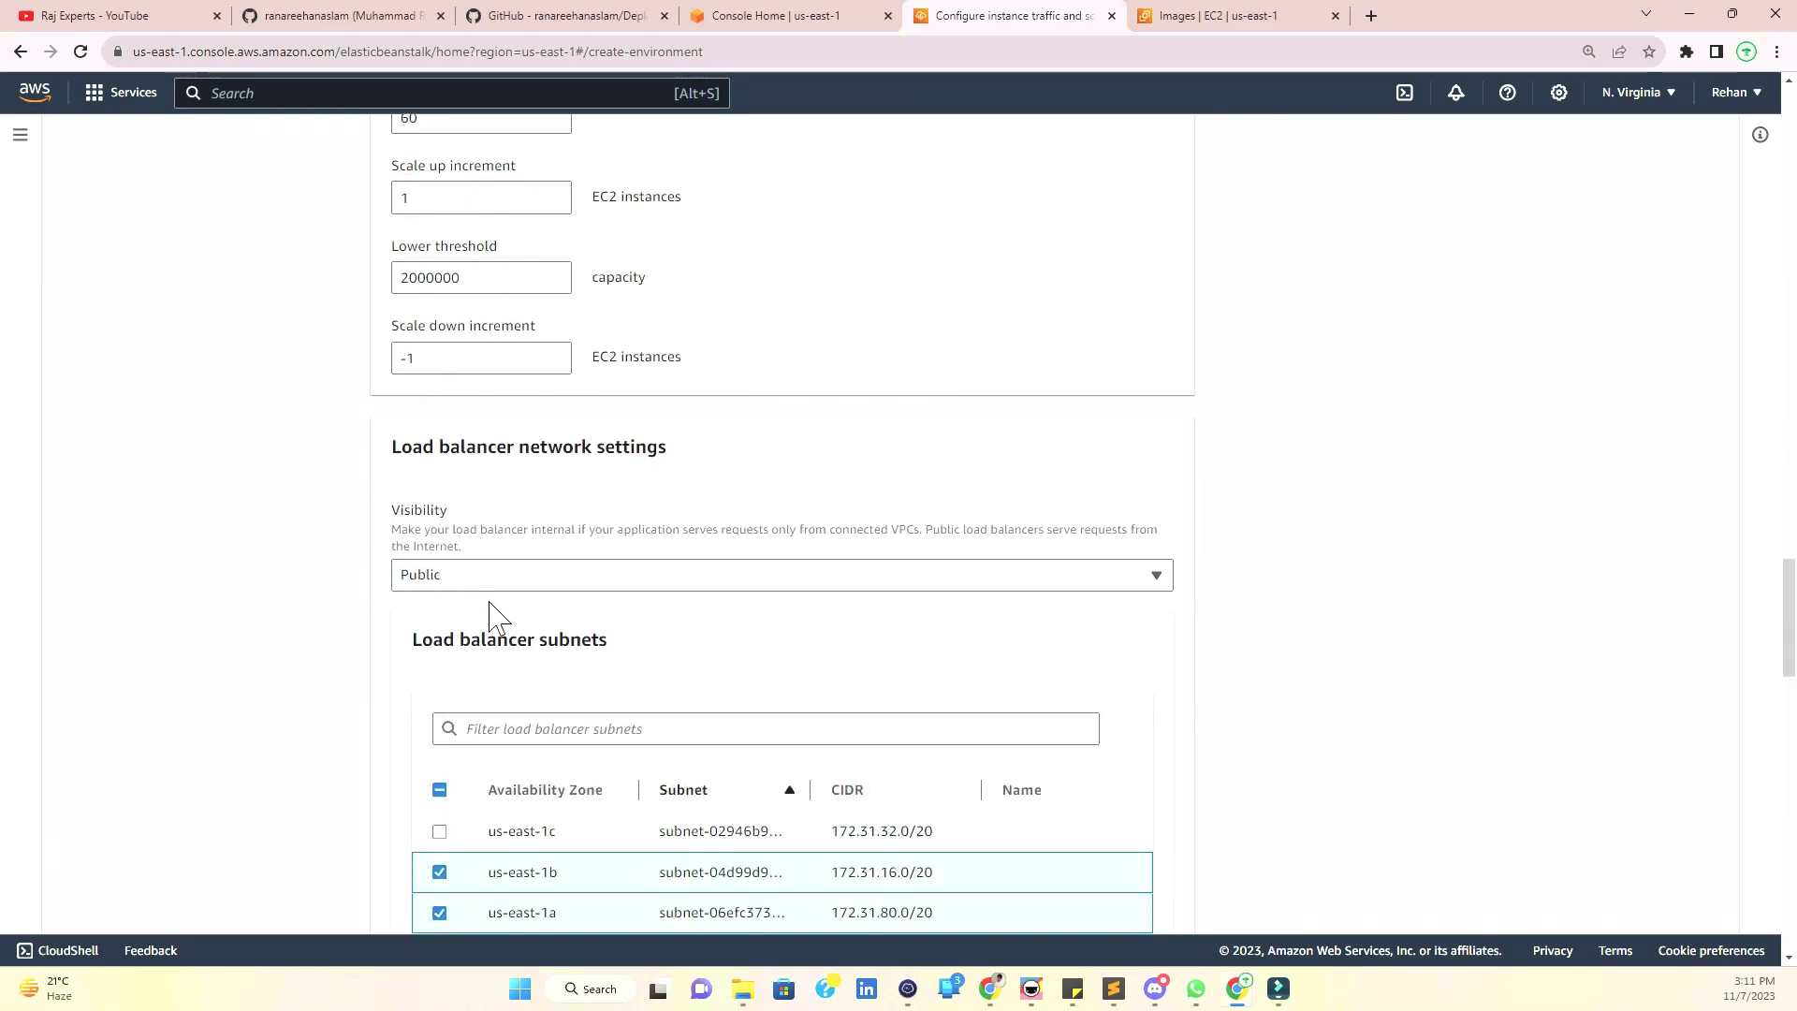
scroll(490, 614, down, 2)
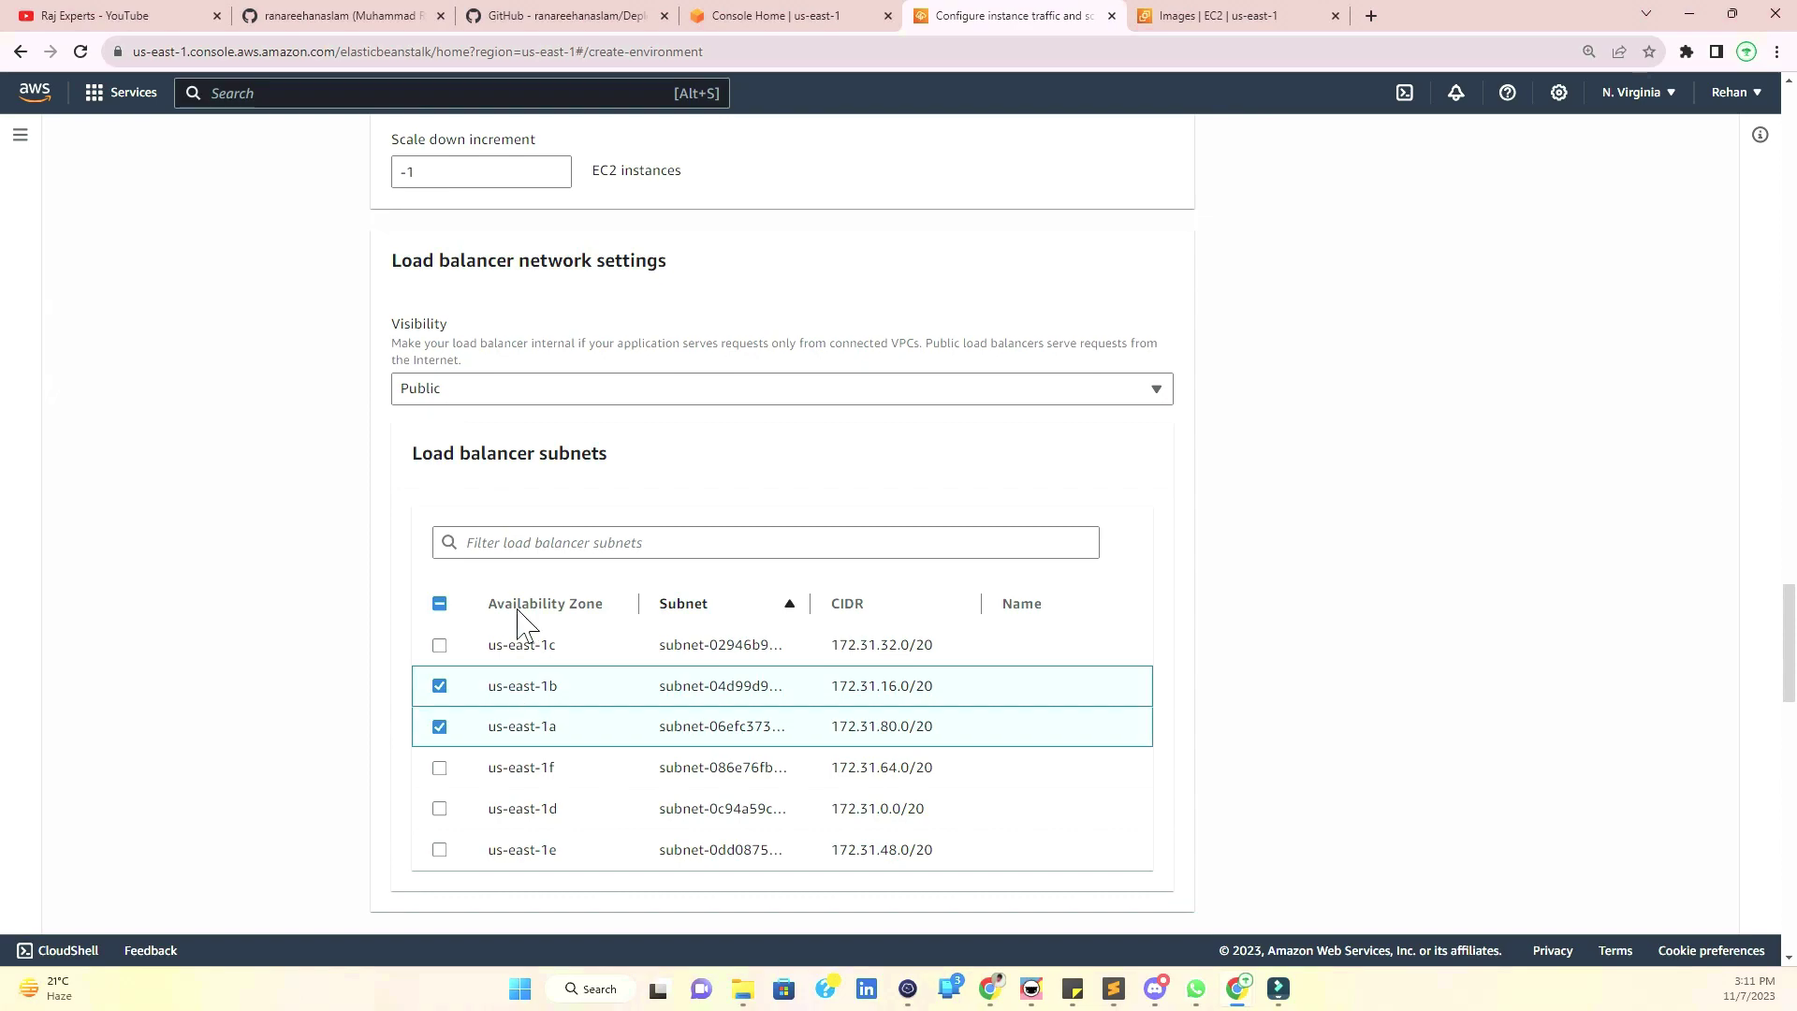
scroll(568, 639, down, 5)
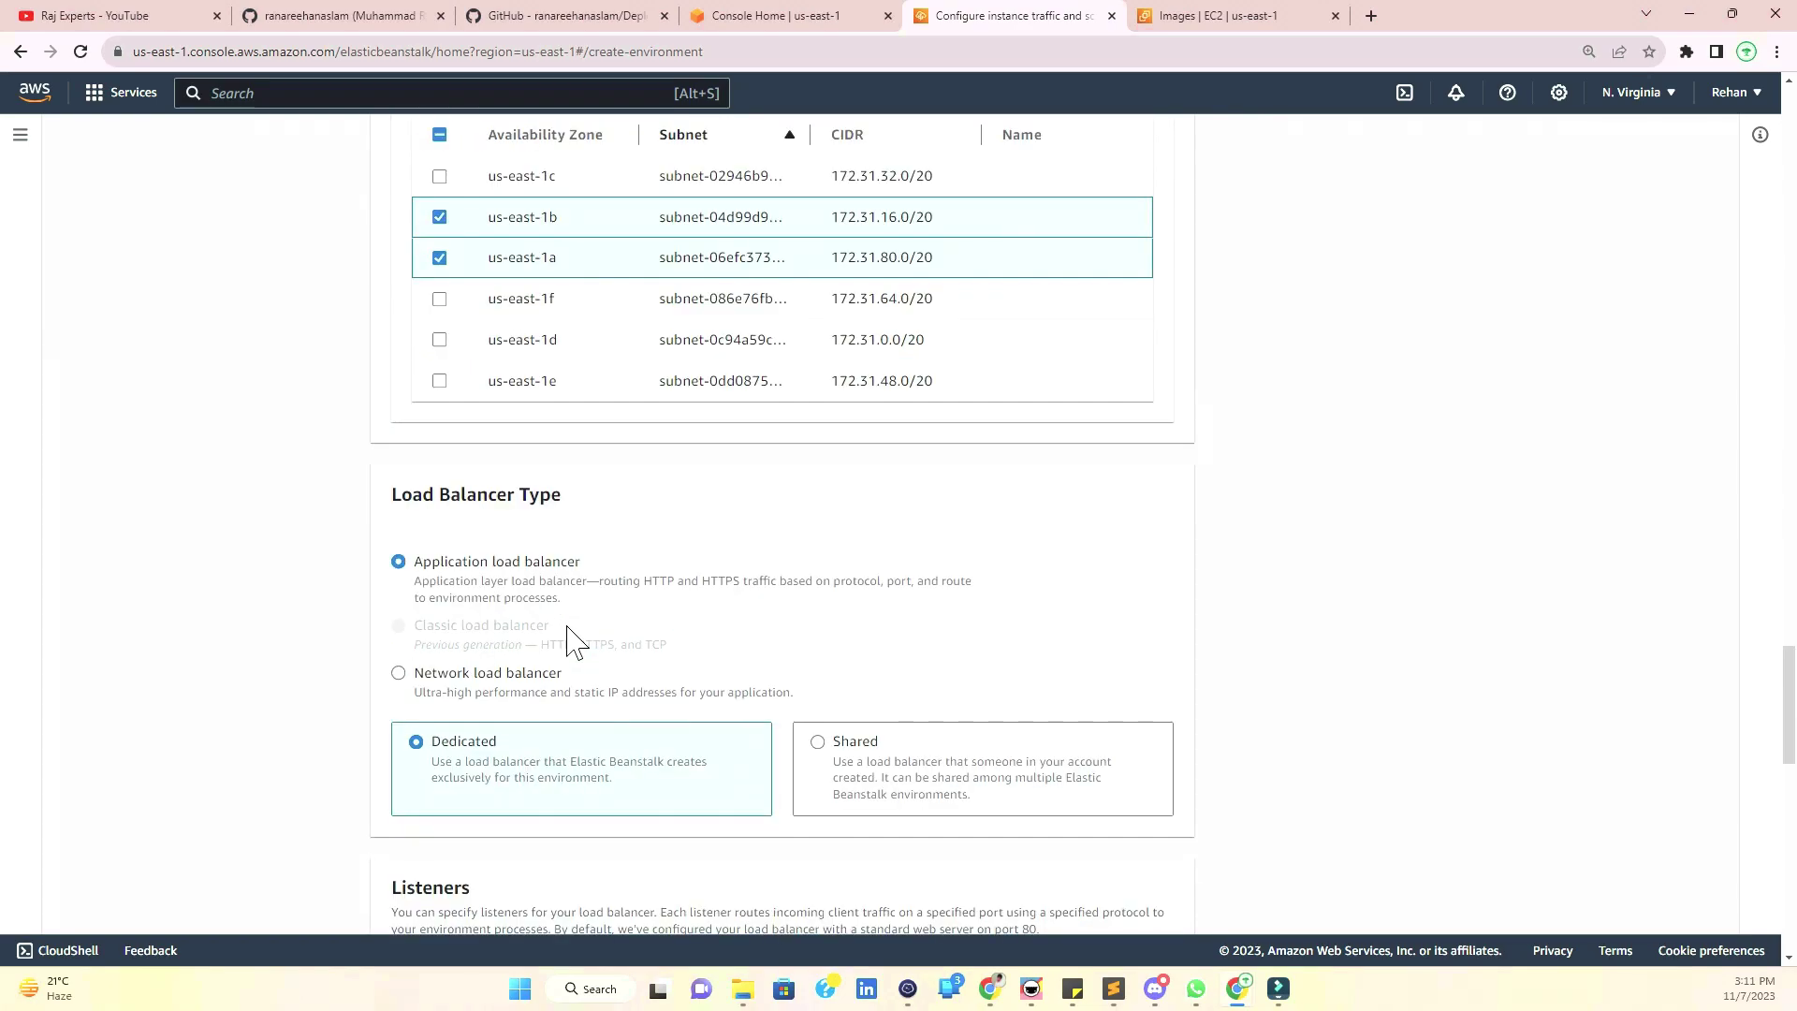
scroll(562, 640, down, 5)
click(420, 619)
scroll(454, 660, down, 4)
click(419, 570)
scroll(505, 690, down, 6)
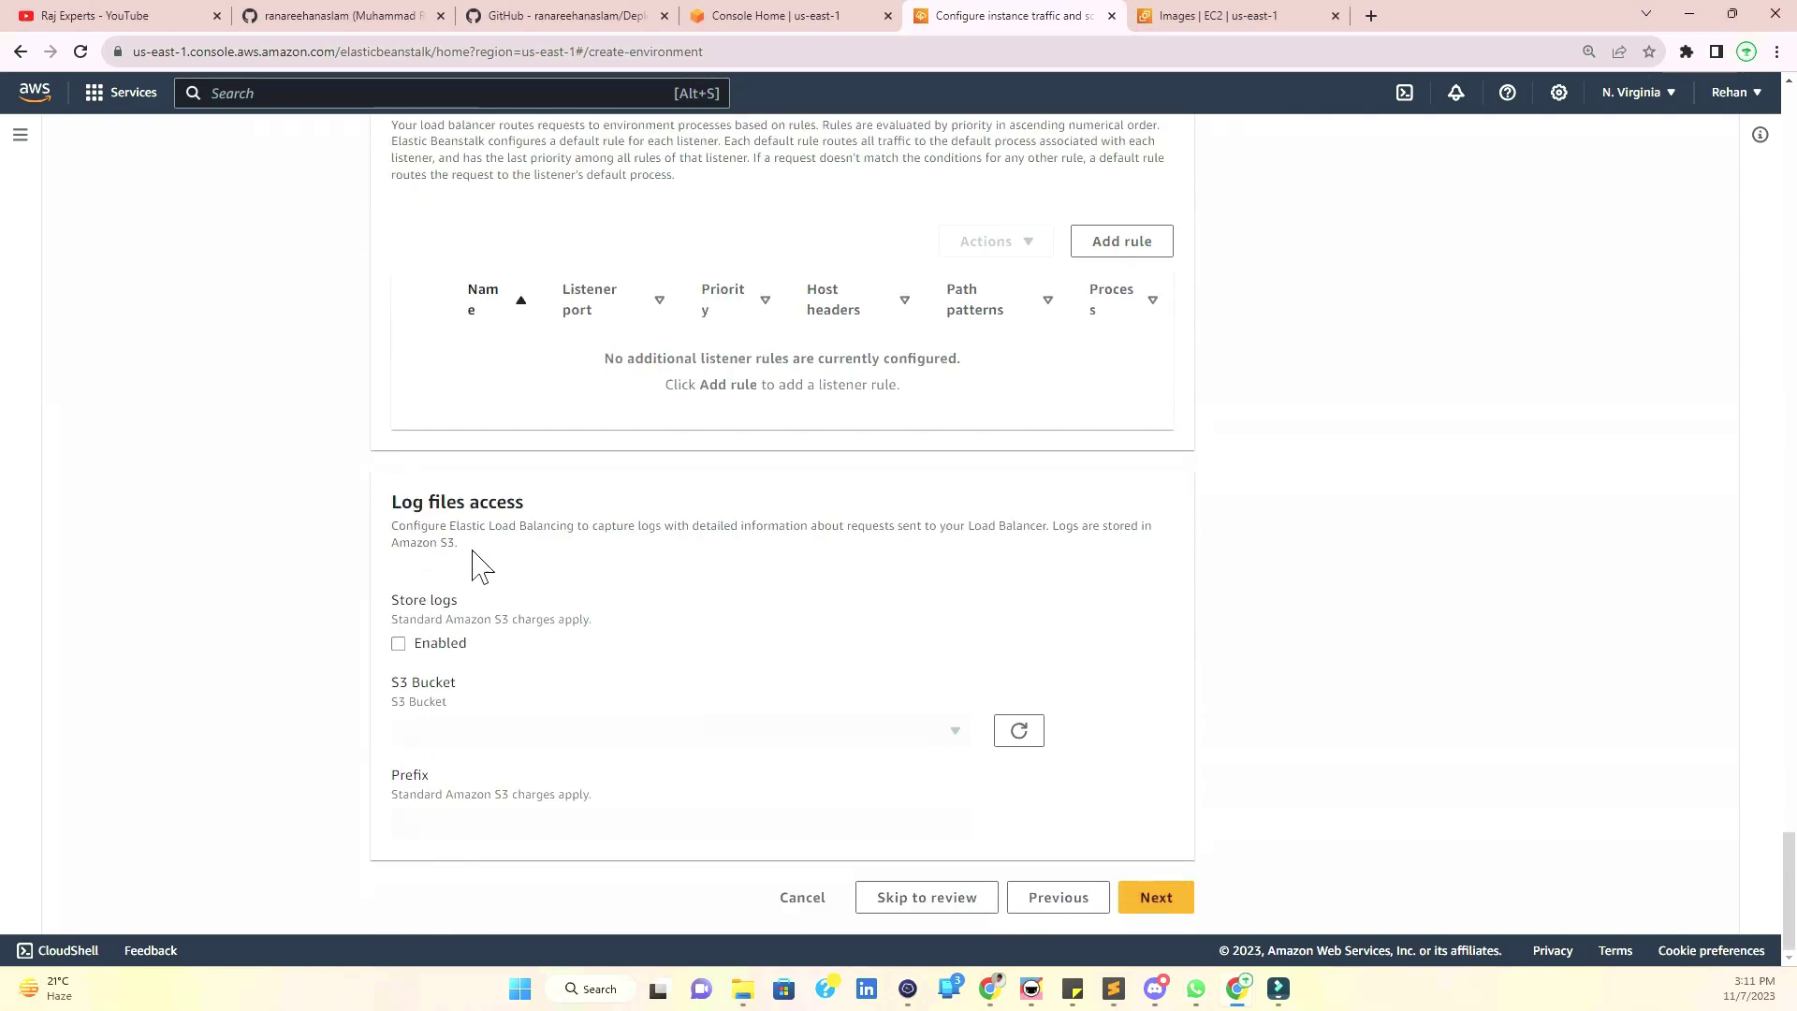
drag(388, 496, 461, 545)
click(582, 561)
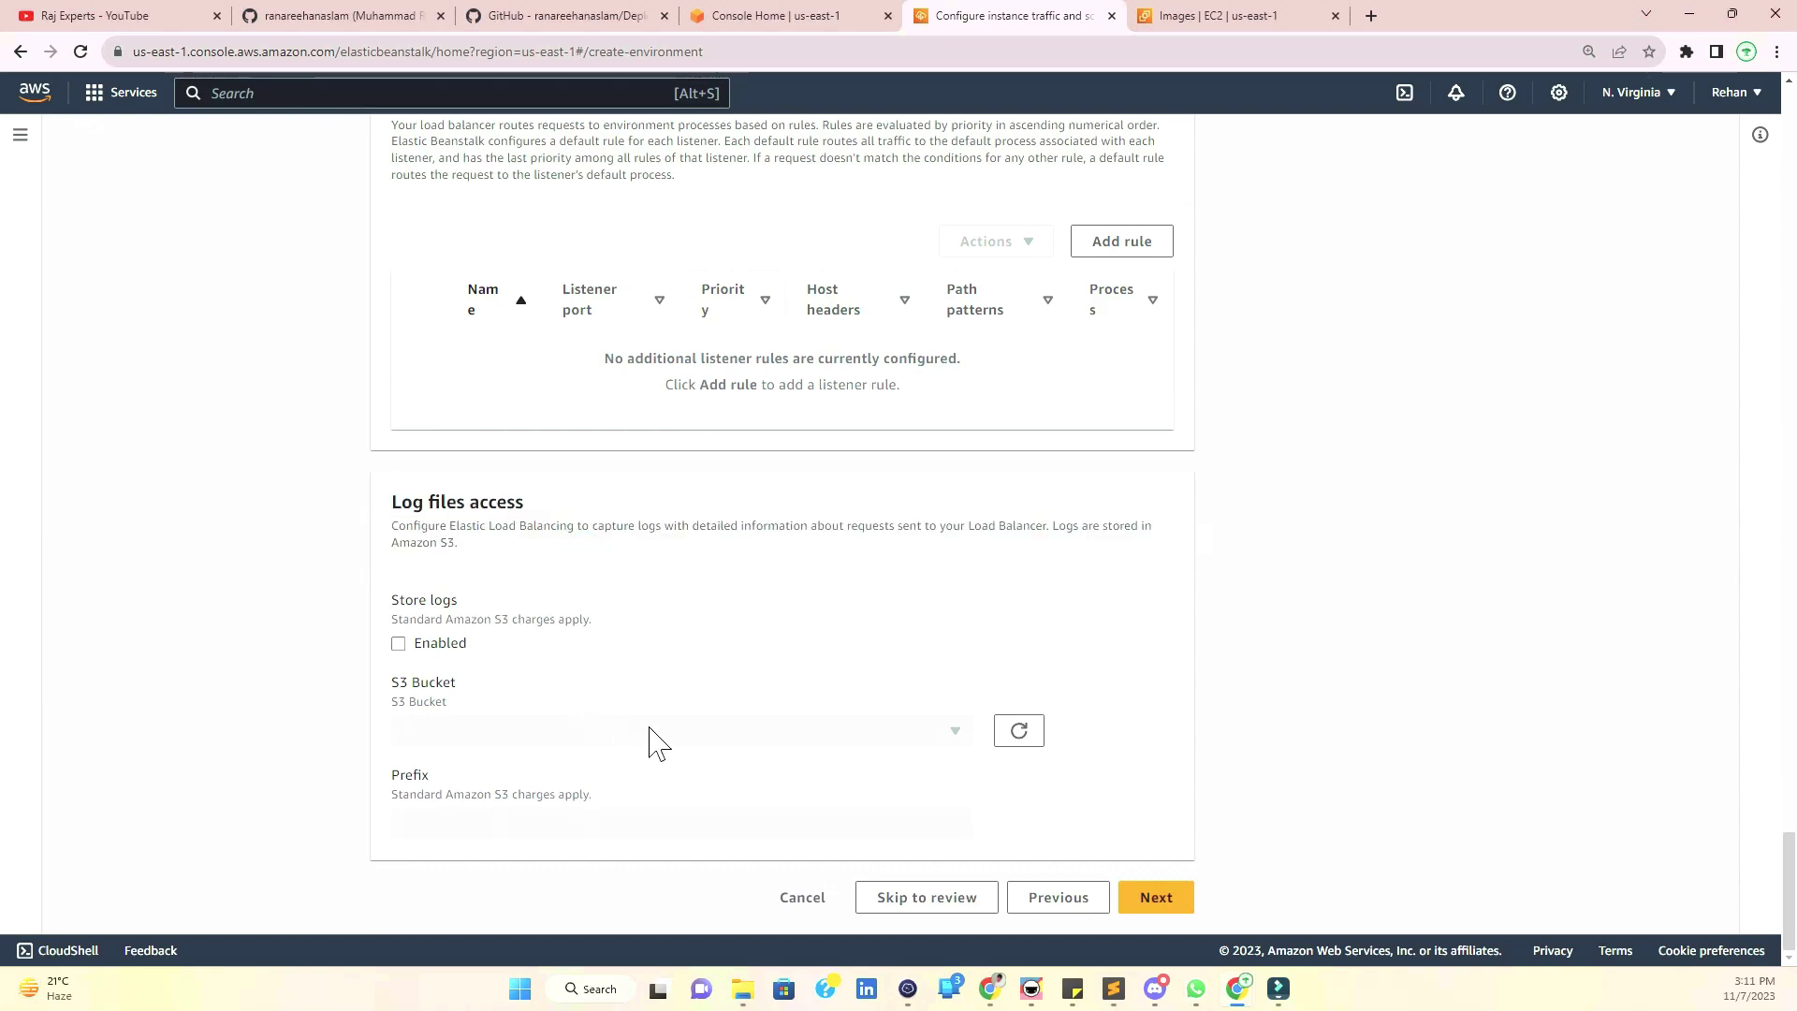
- Submit the instance traffic and scaling settings and continue to the updates, monitoring, and logging configuration
click(1159, 900)
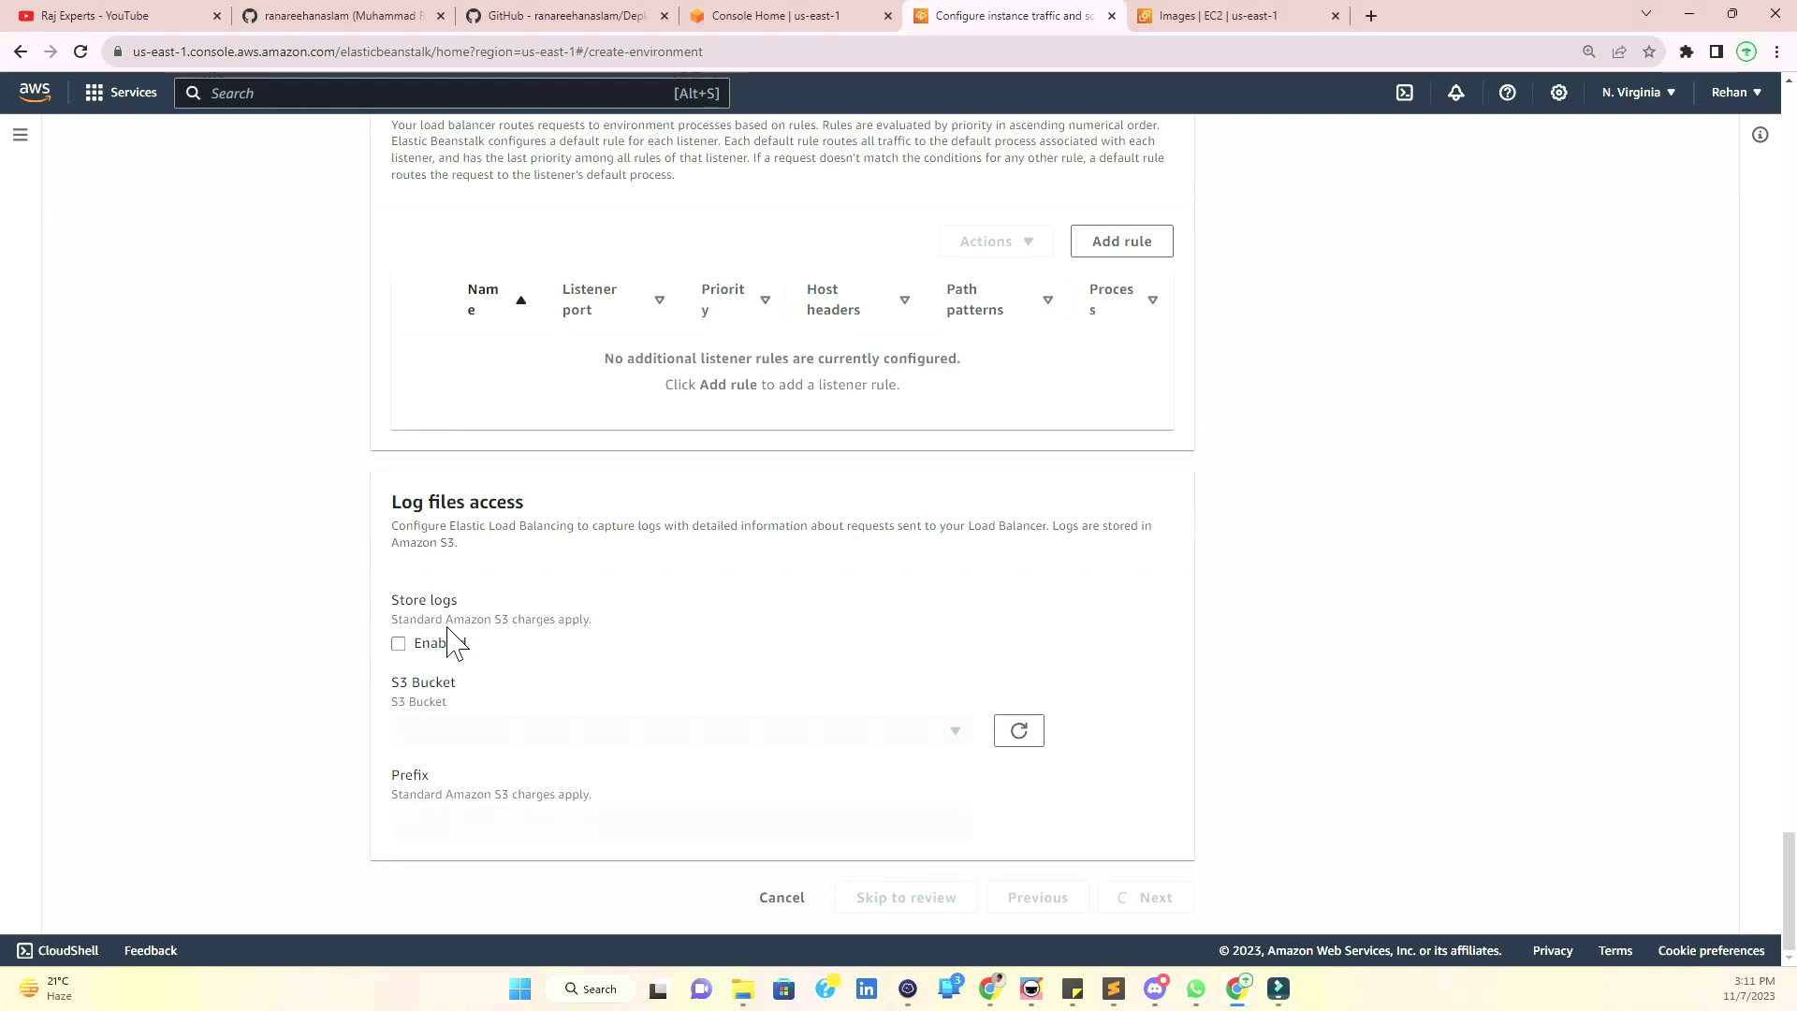
scroll(493, 533, down, 8)
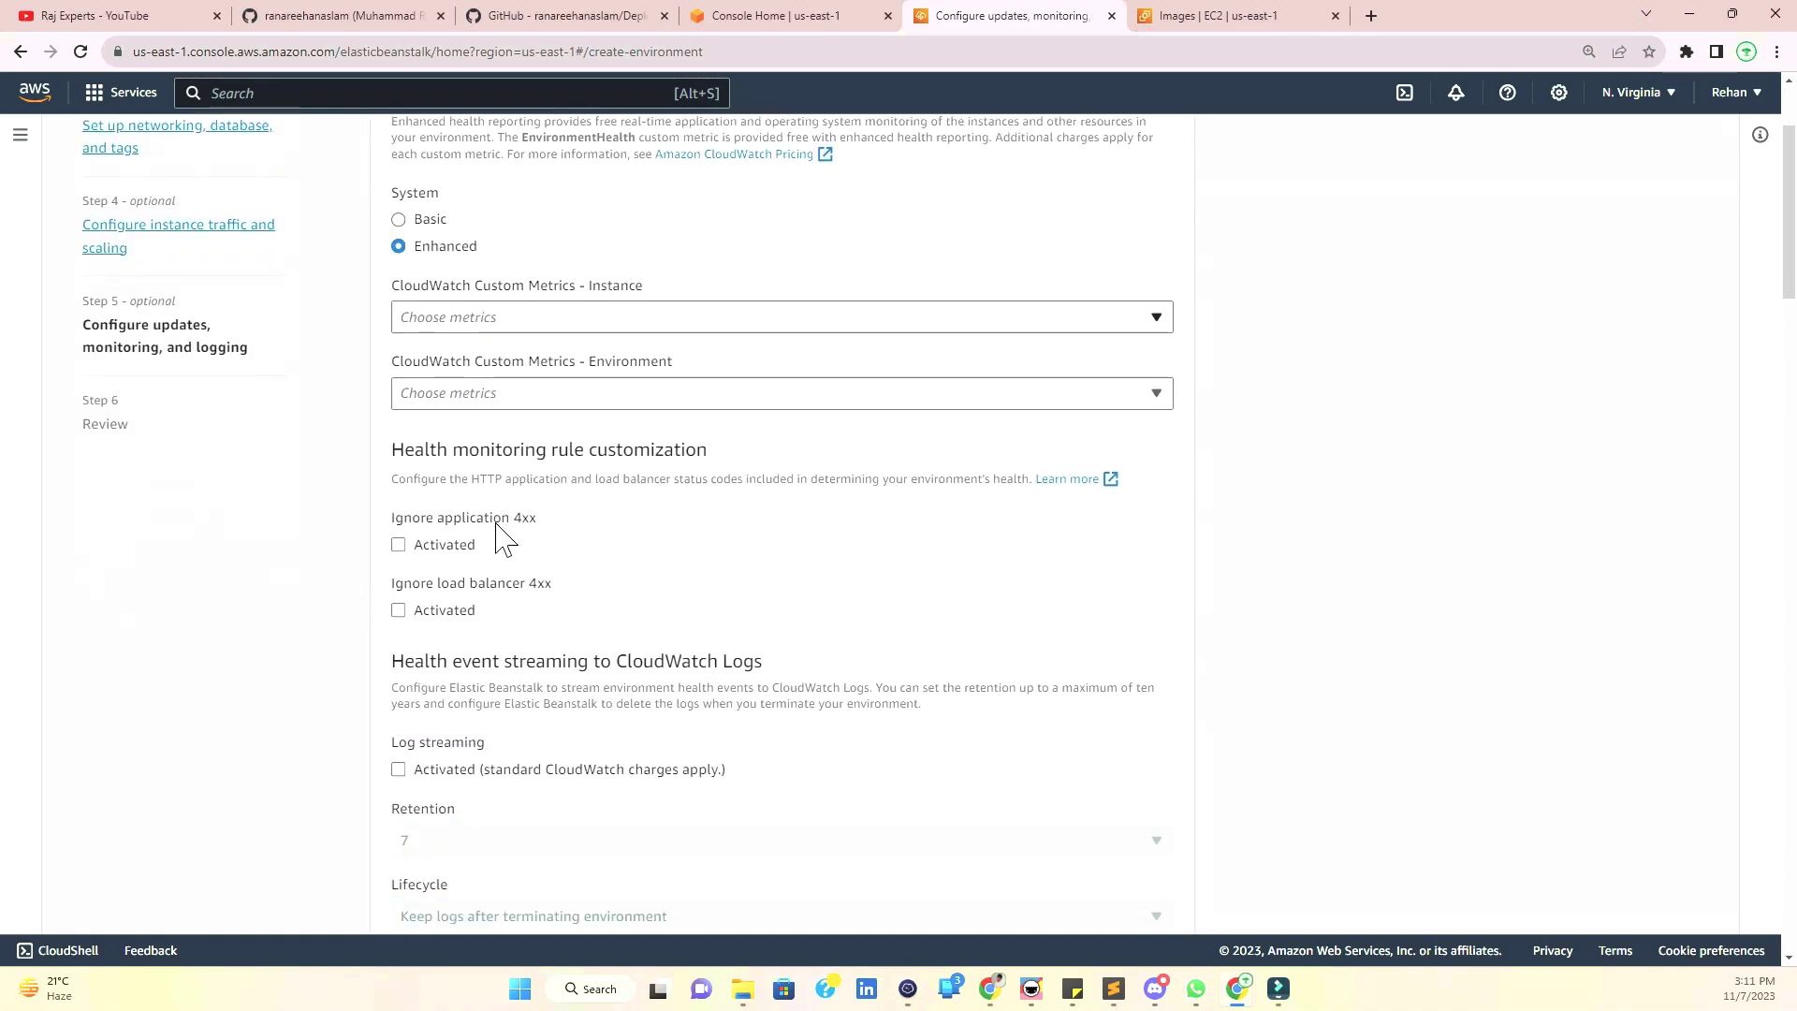
- Set the deployment policy for application deployments to All at once
scroll(496, 534, down, 5)
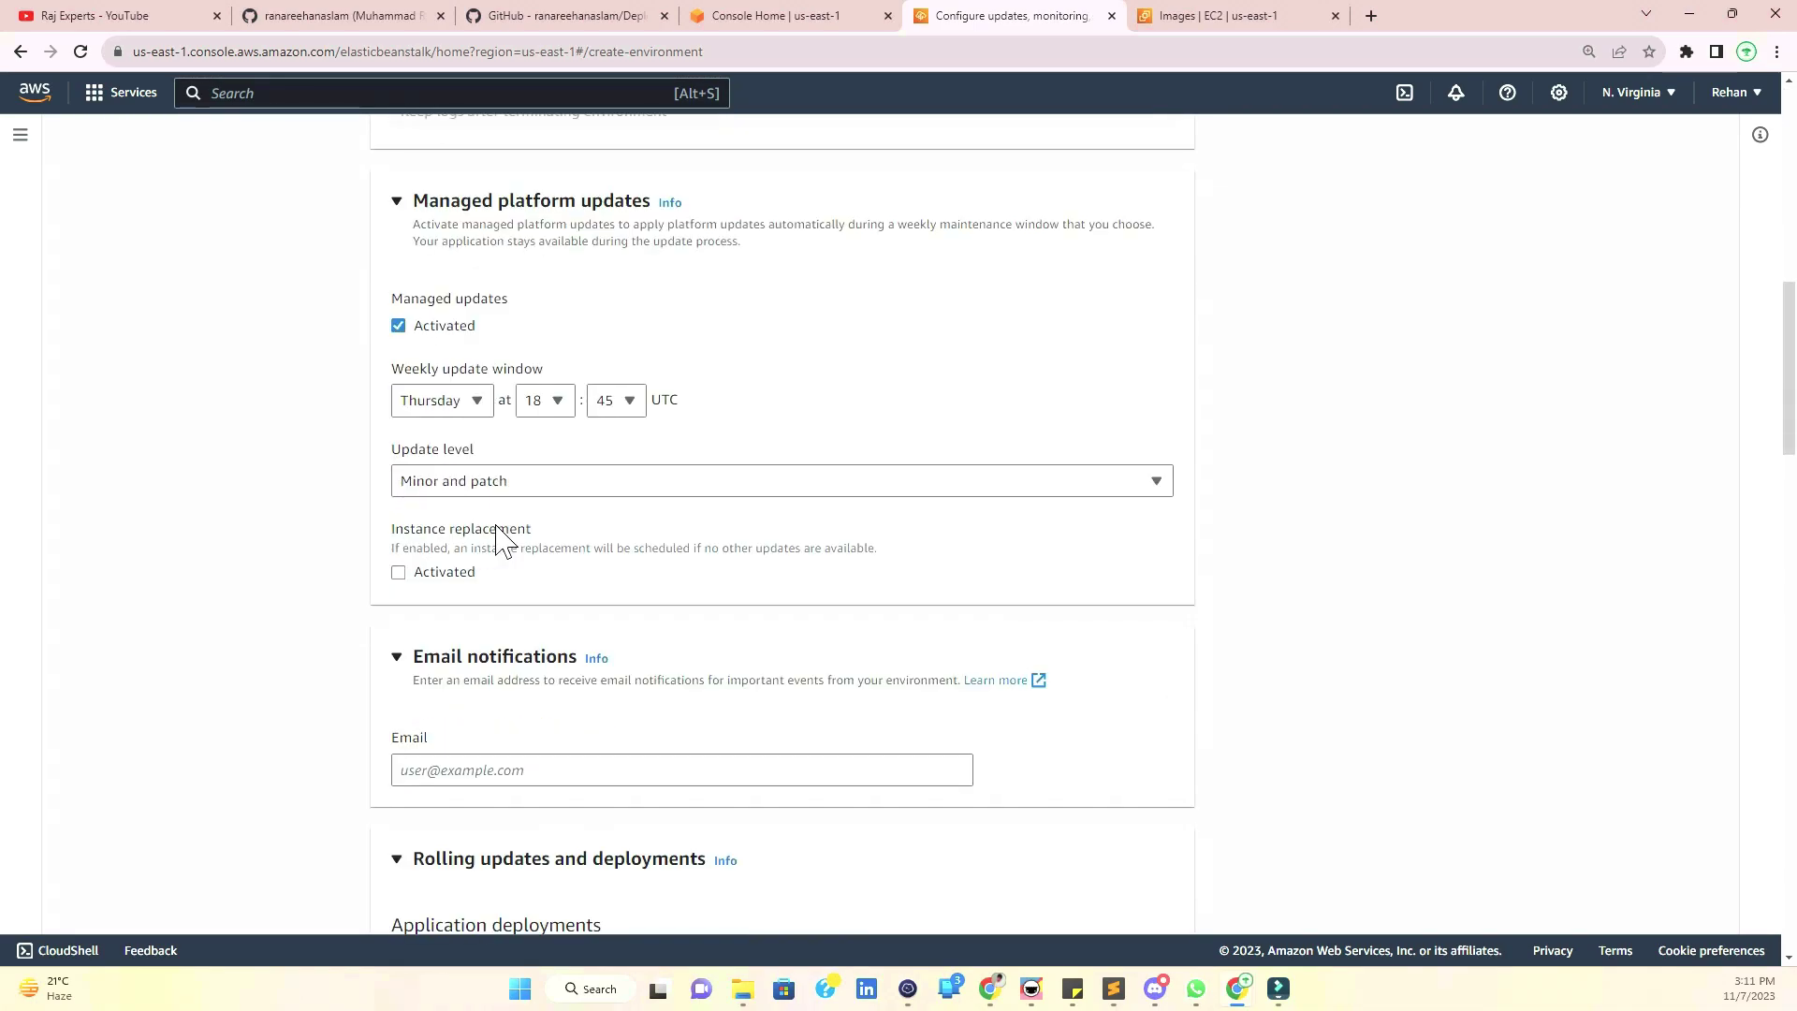
scroll(496, 533, up, 2)
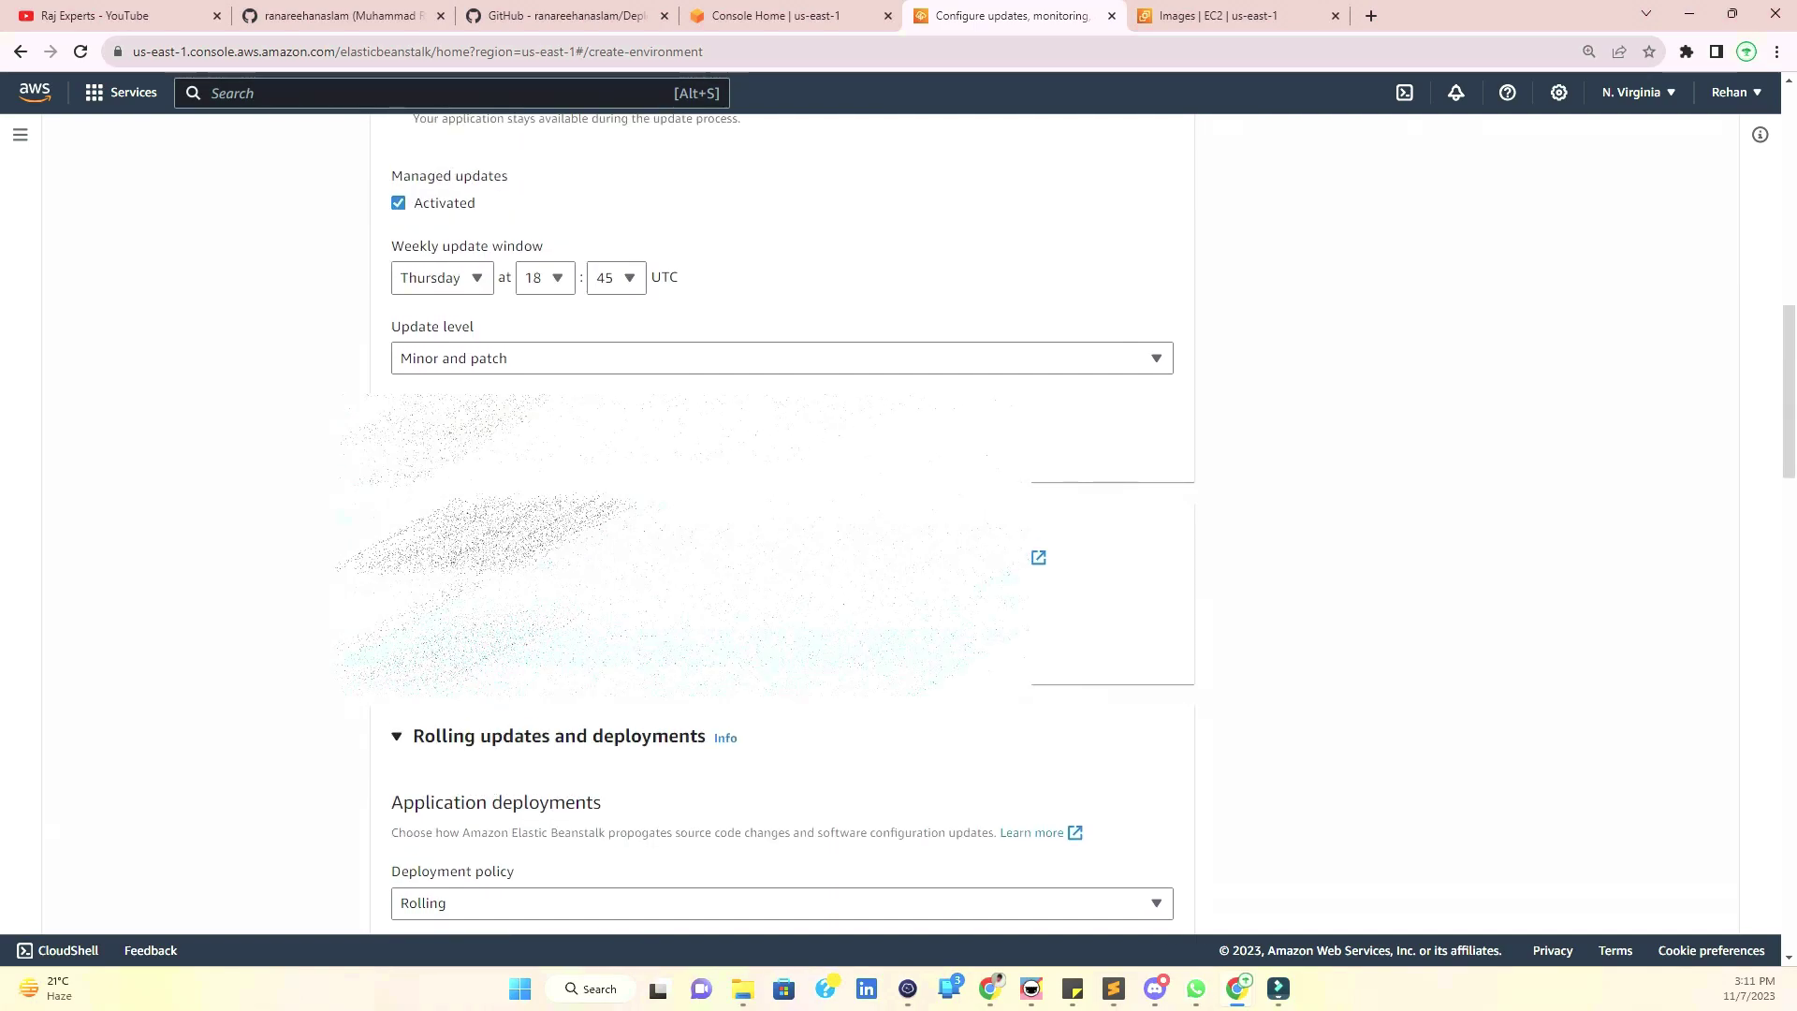
scroll(550, 711, down, 3)
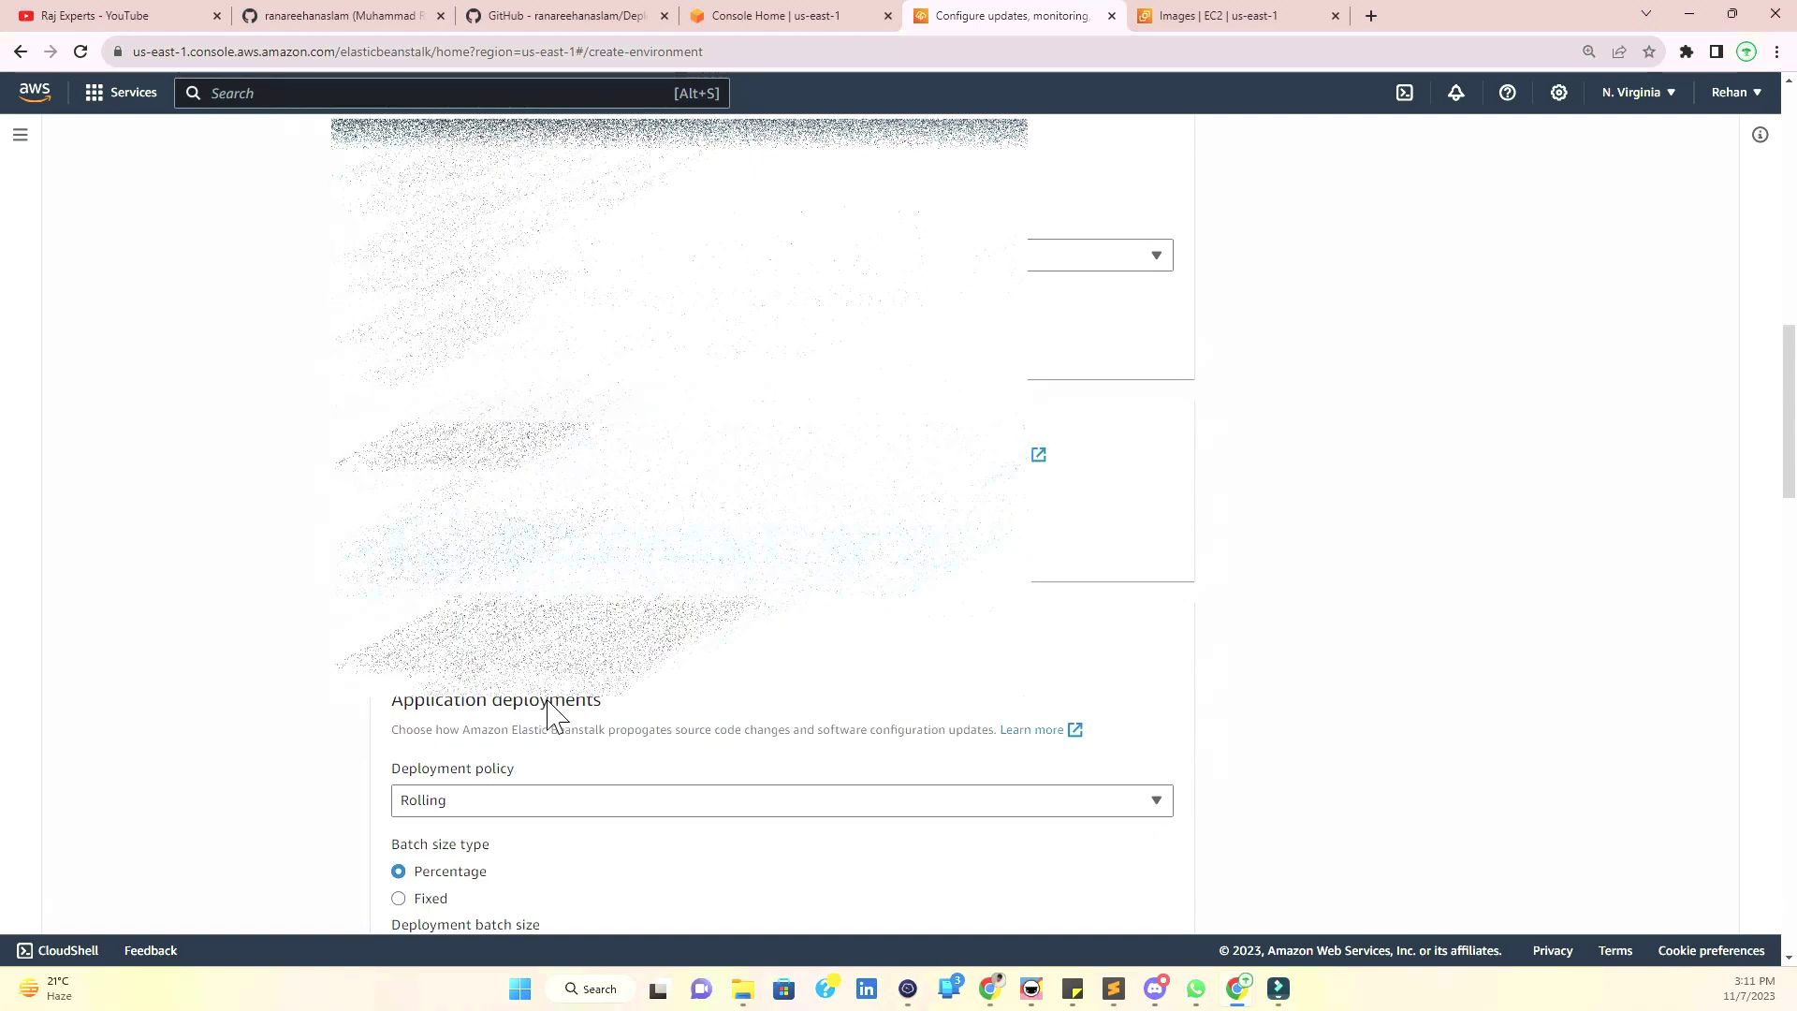
click(542, 621)
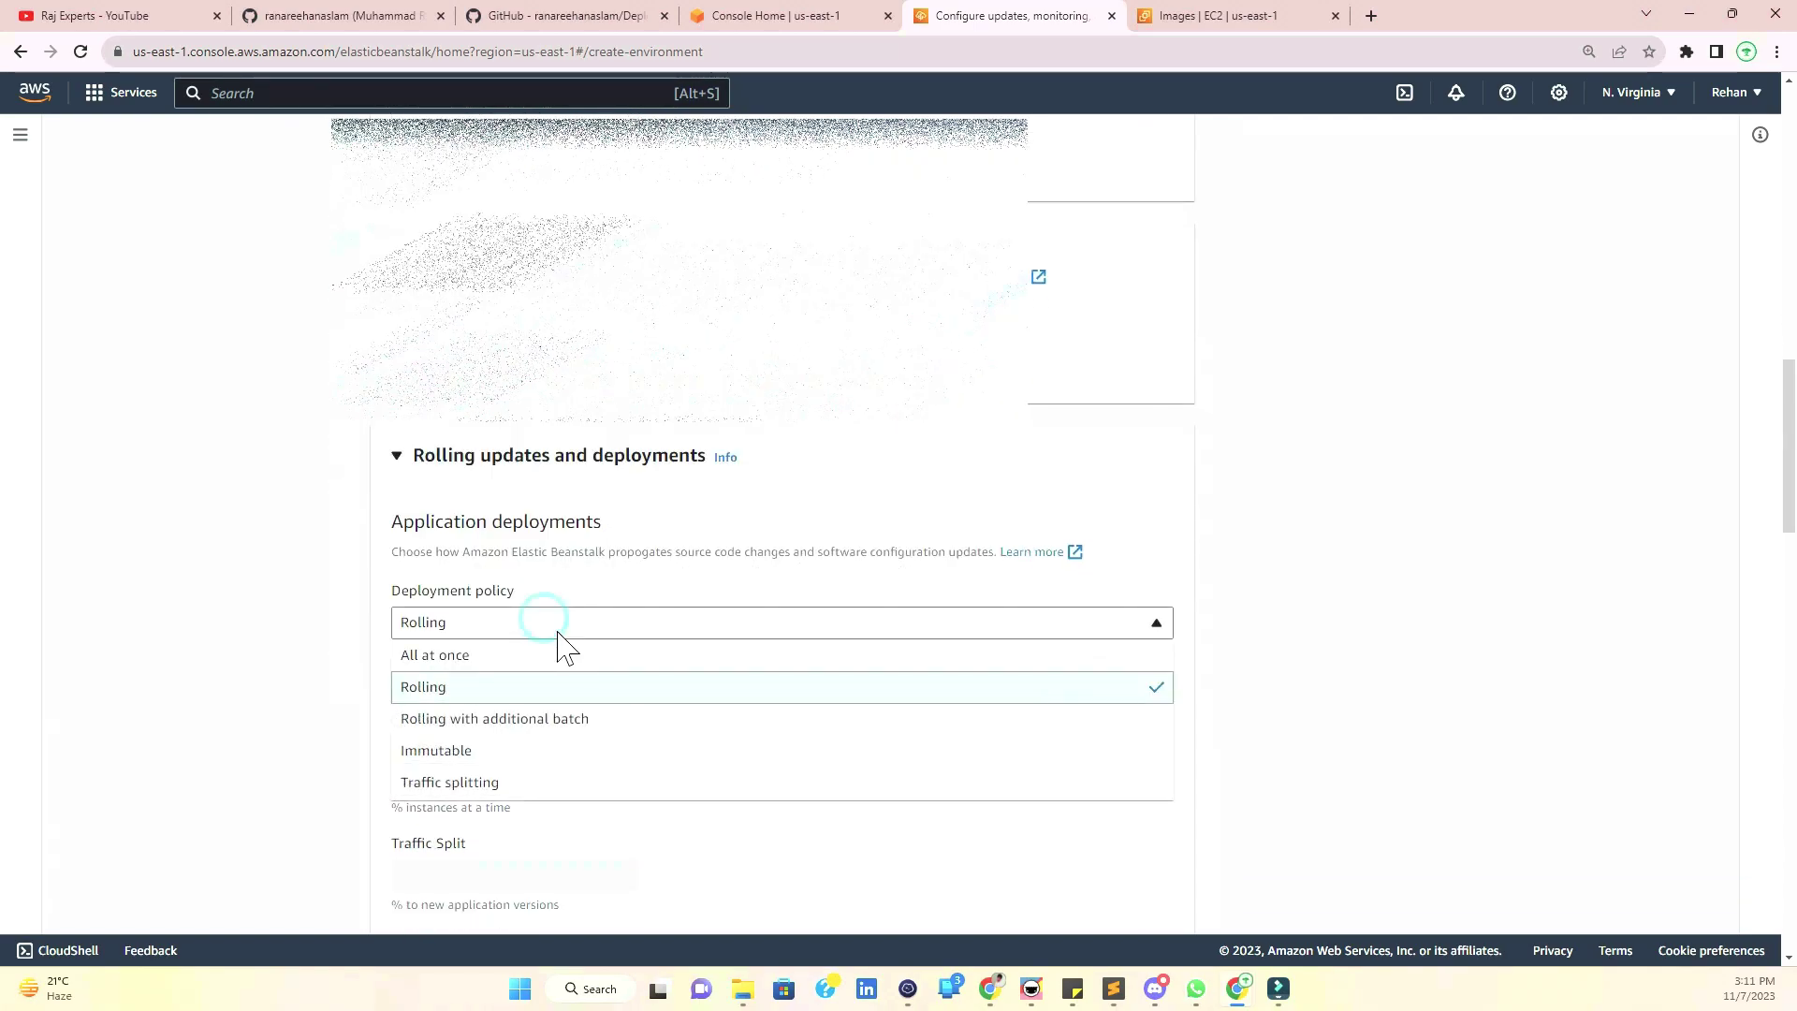
click(508, 650)
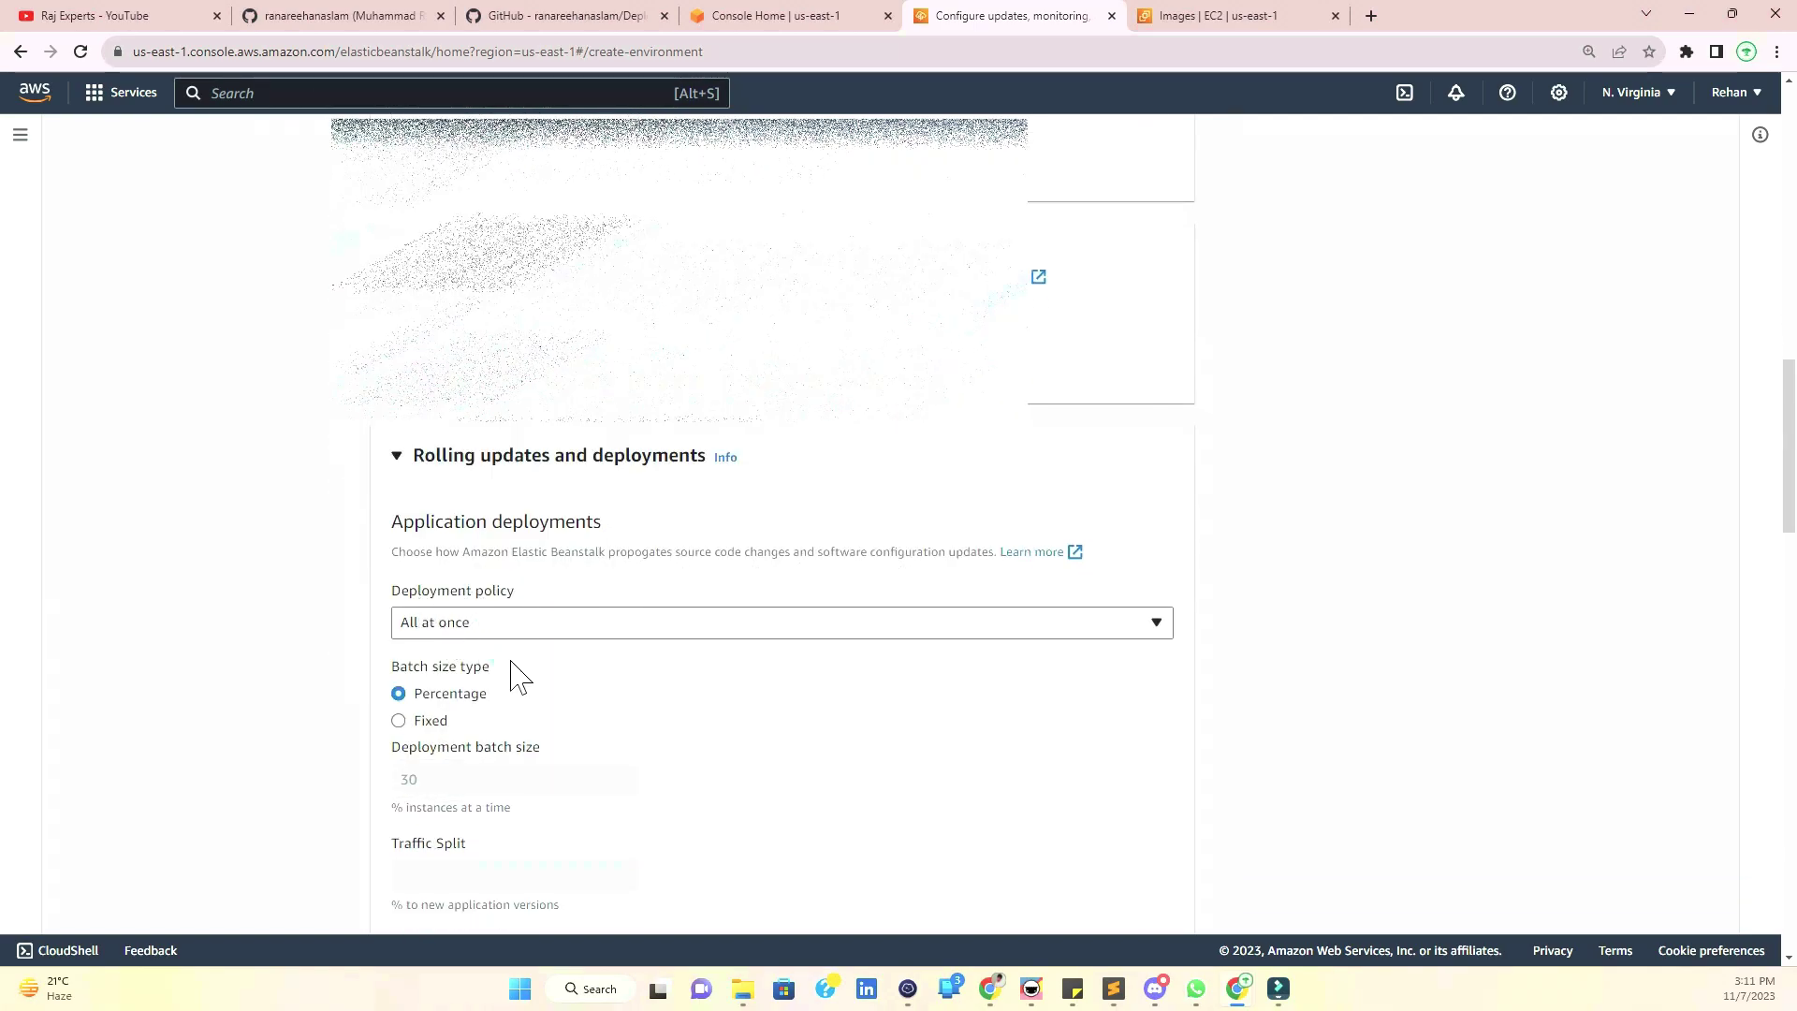
- Submit the updates, monitoring, and logging settings and continue to the review of the environment
scroll(716, 756, down, 5)
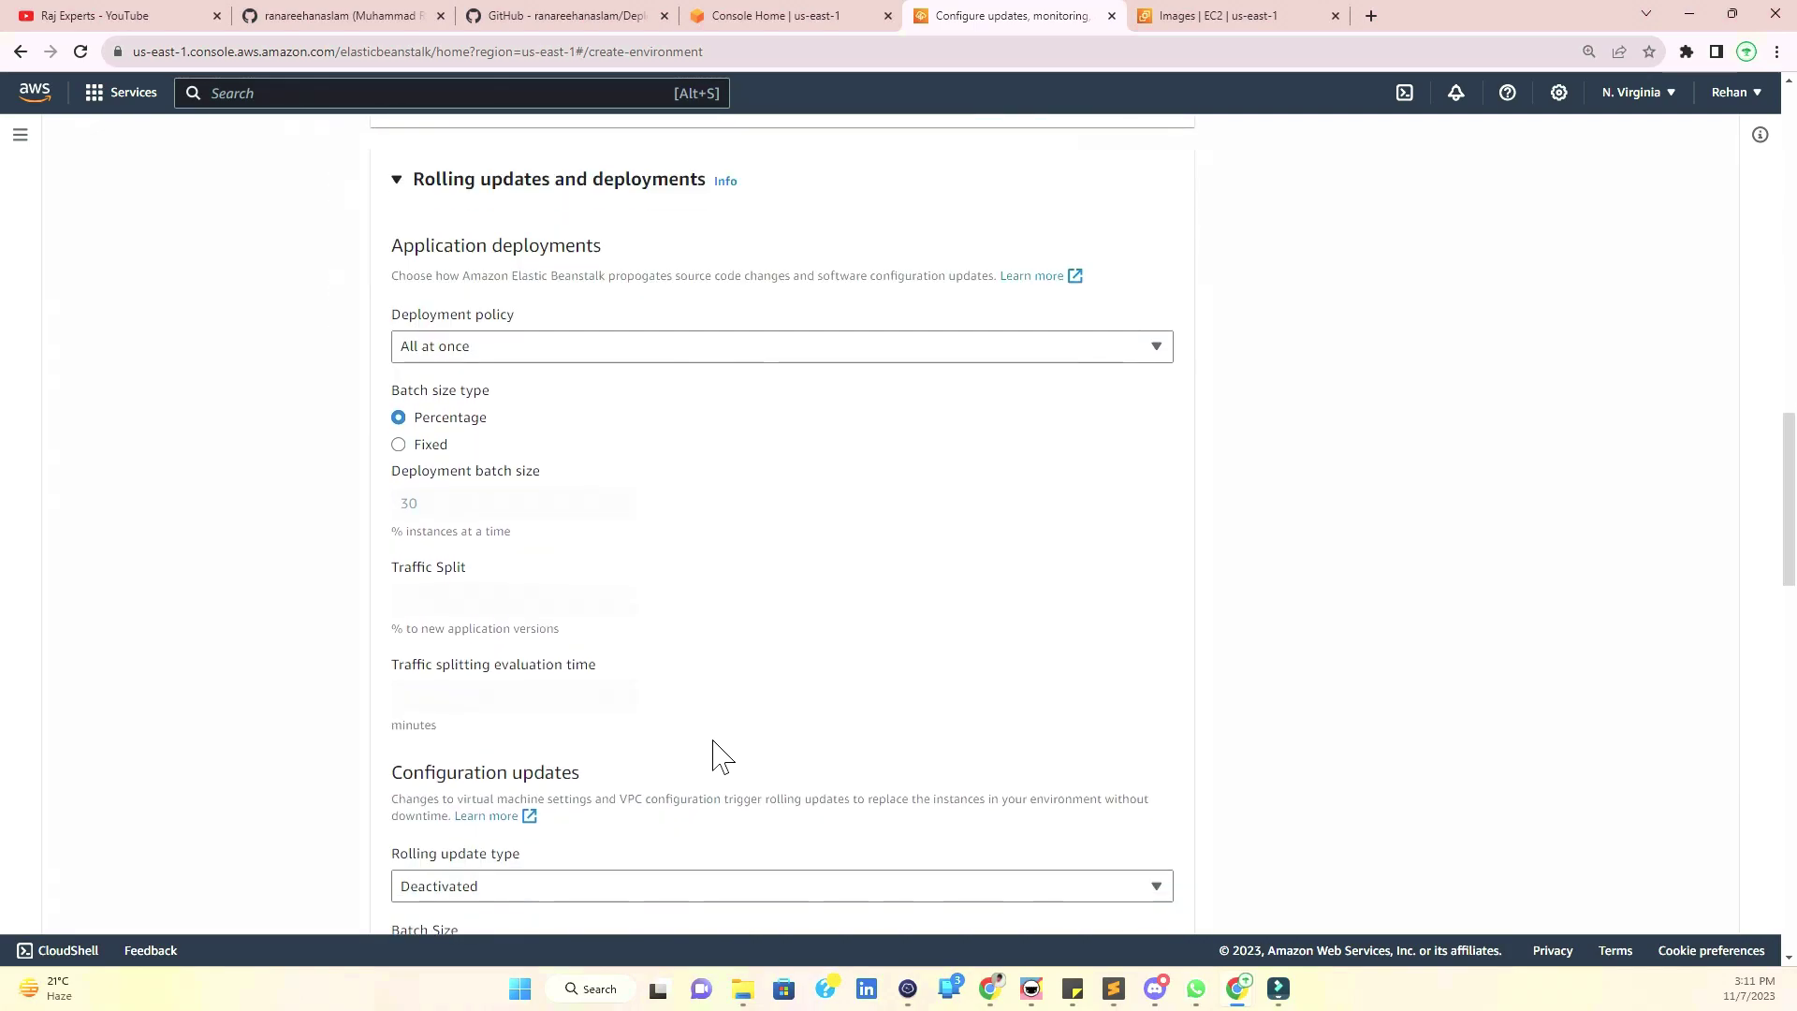
scroll(716, 755, down, 10)
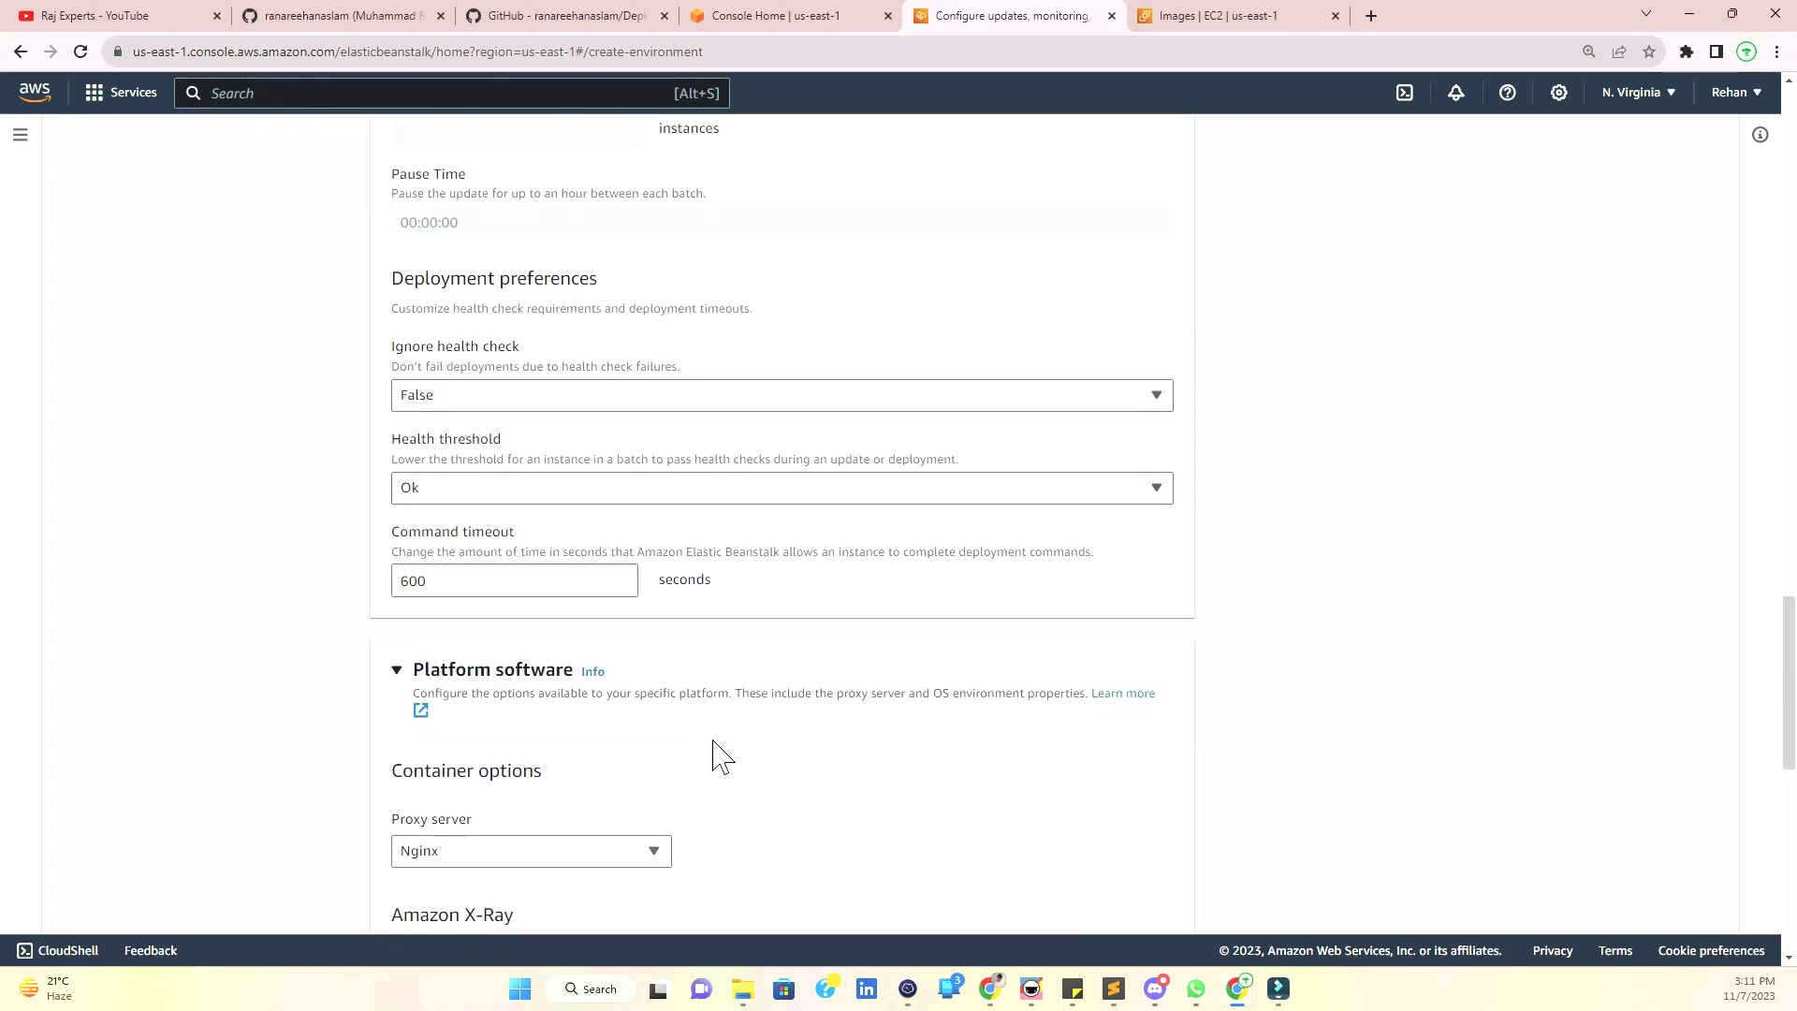
scroll(716, 755, down, 7)
click(1159, 897)
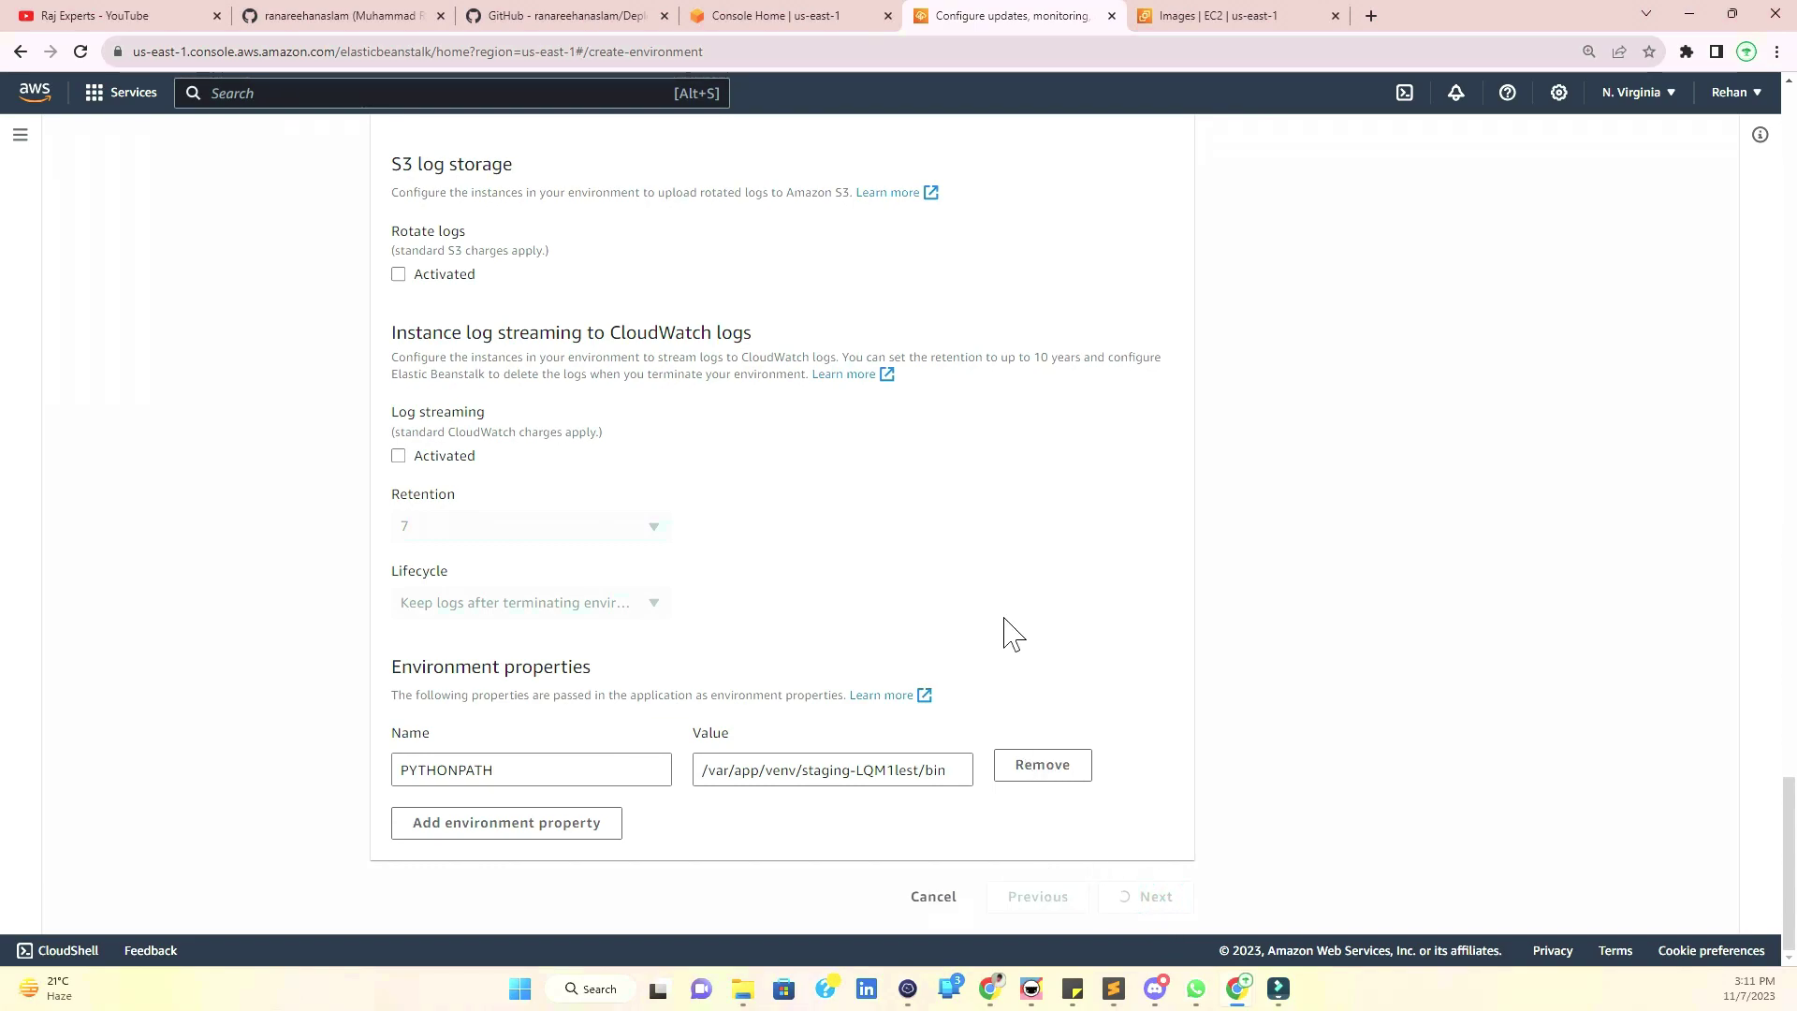
scroll(1013, 634, up, 20)
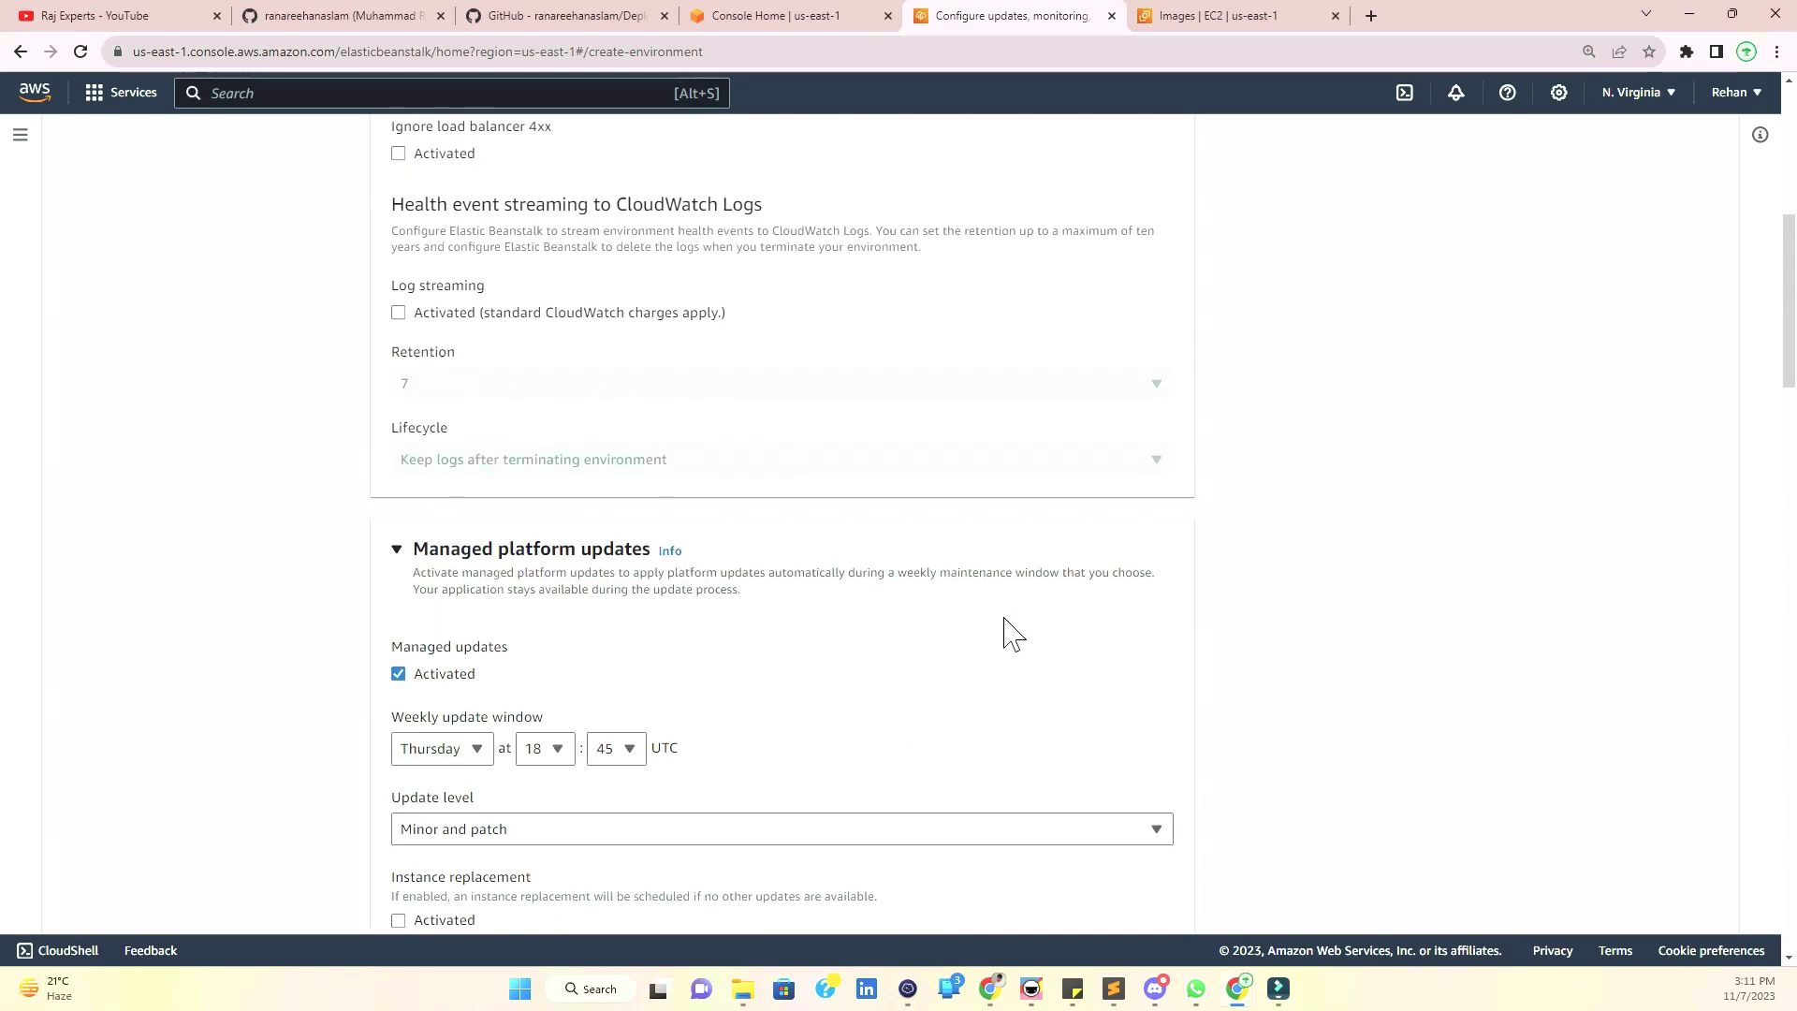
scroll(1014, 634, up, 8)
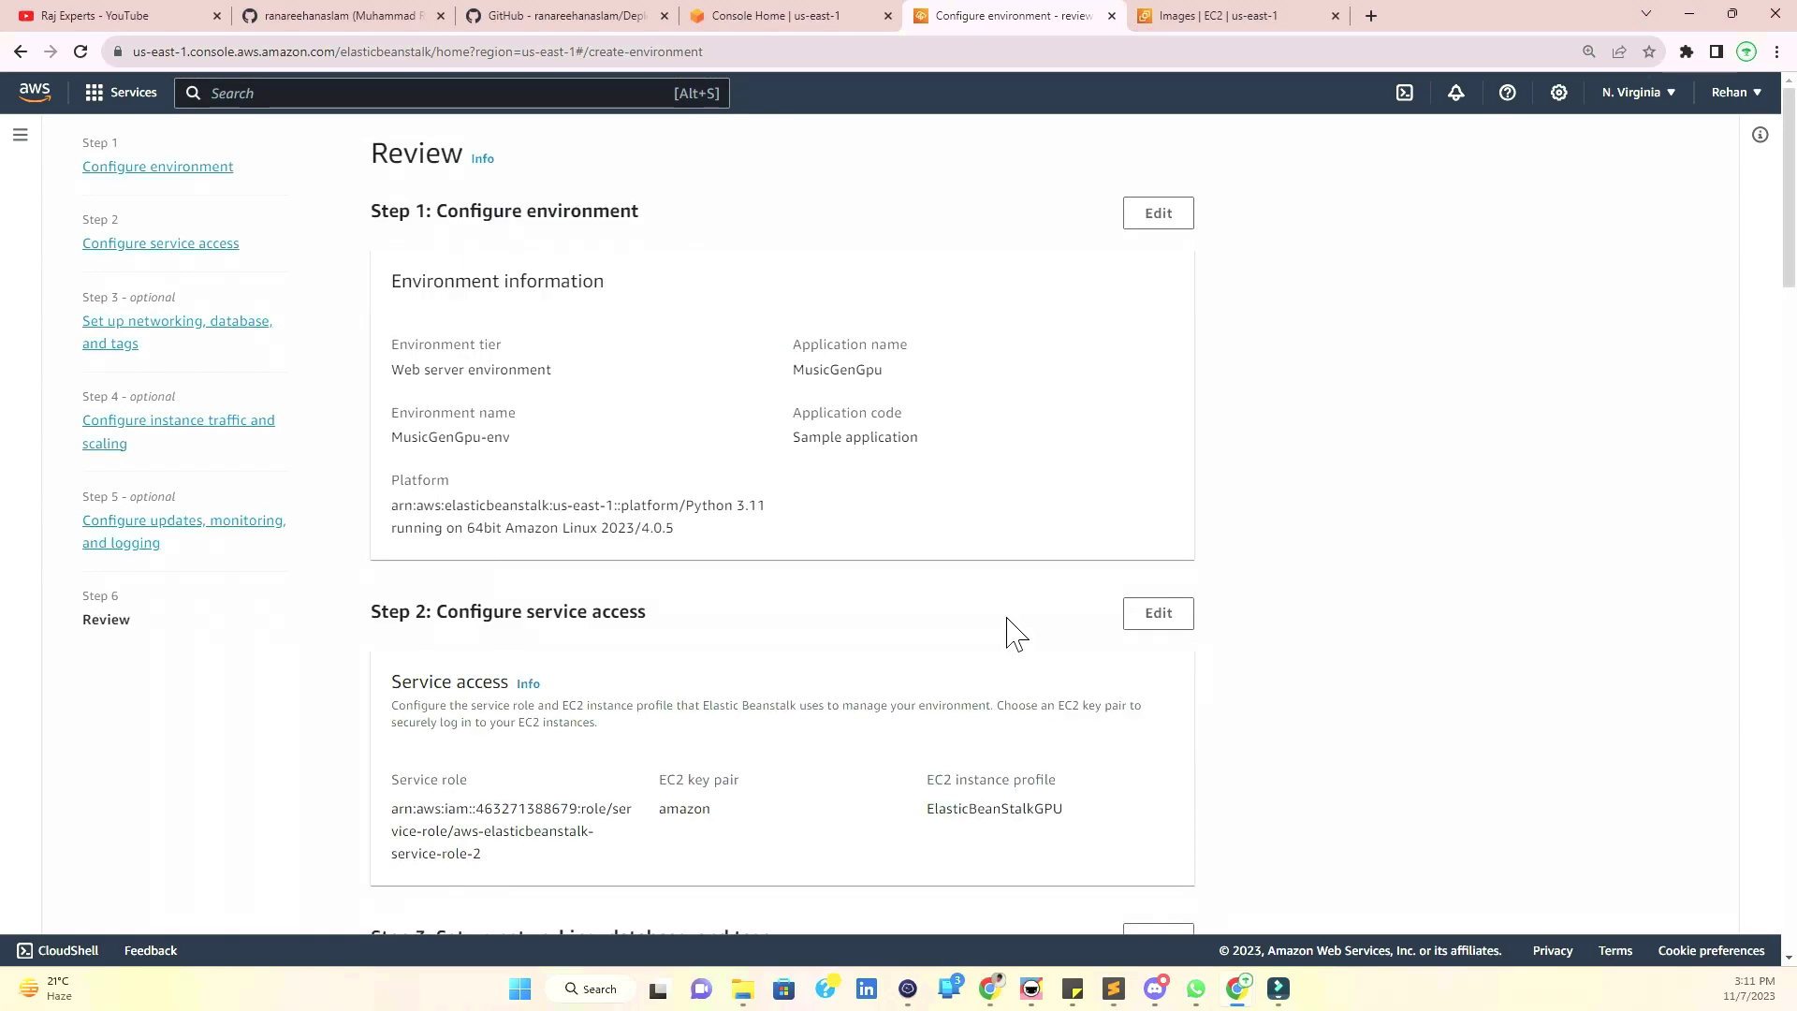
- Review the summary of the MusicGenGpu-env configuration and submit it to launch the environment
scroll(8, 642, down, 20)
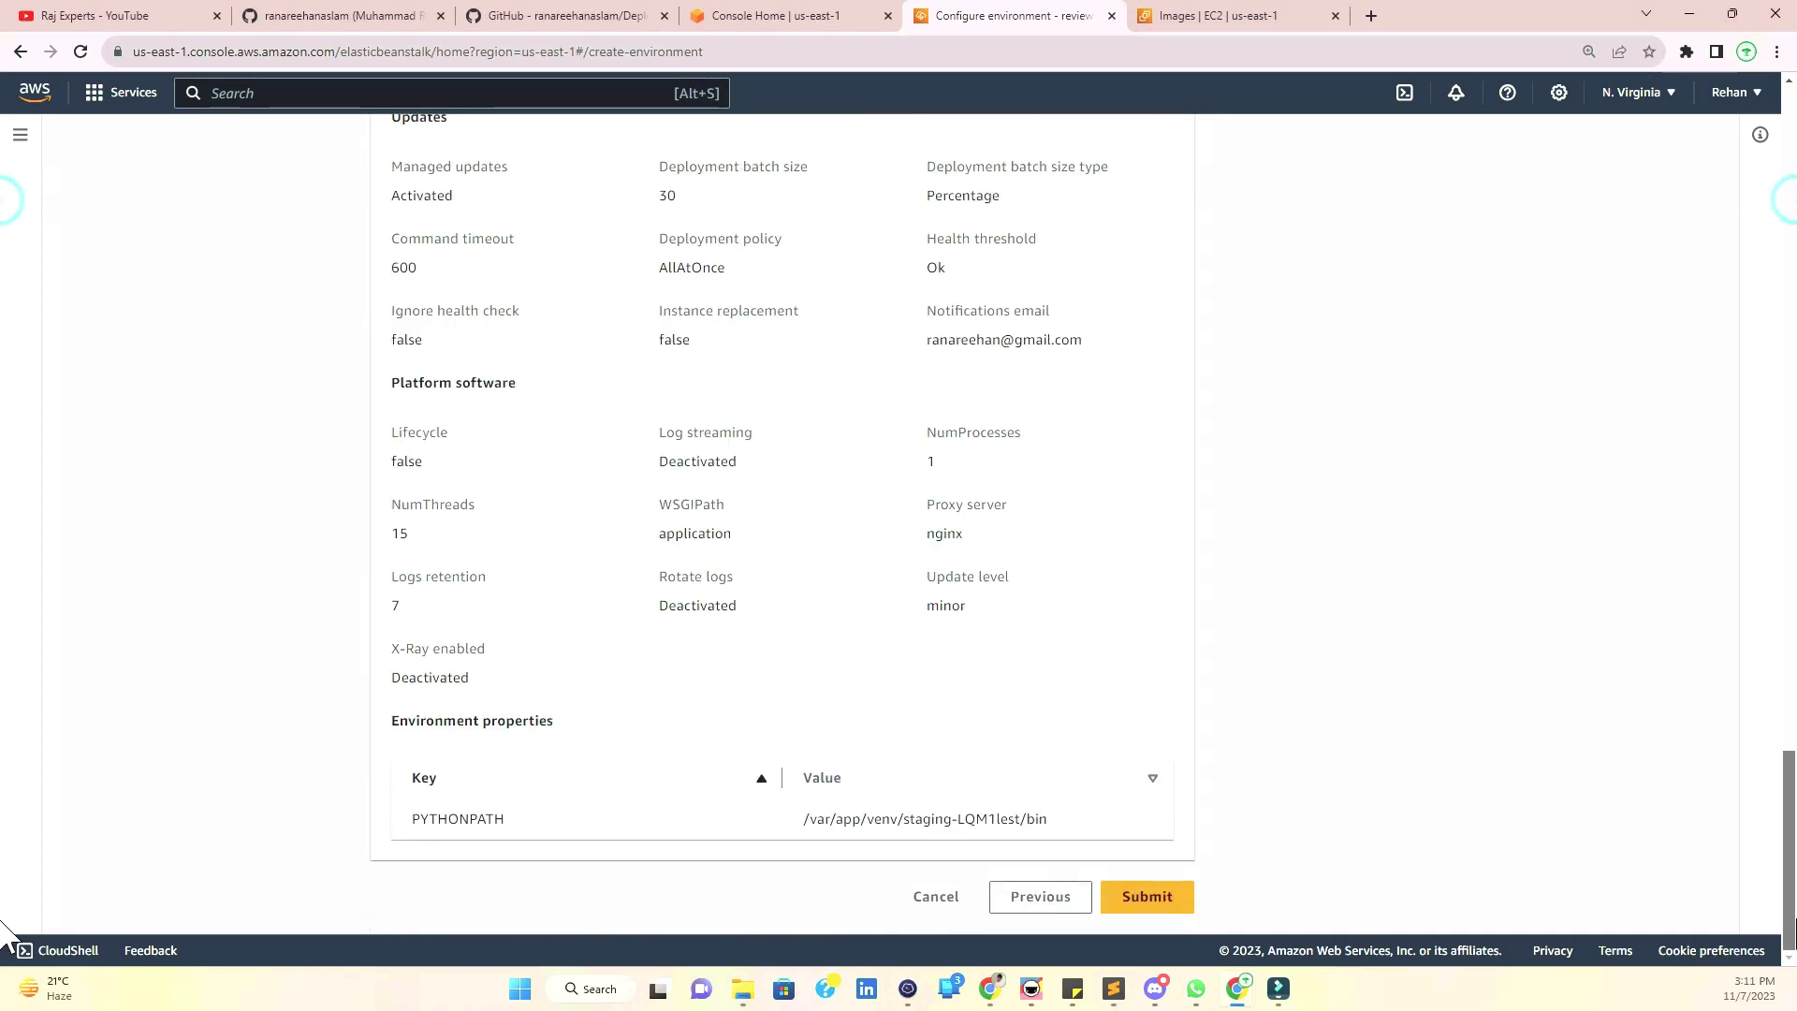
click(1148, 896)
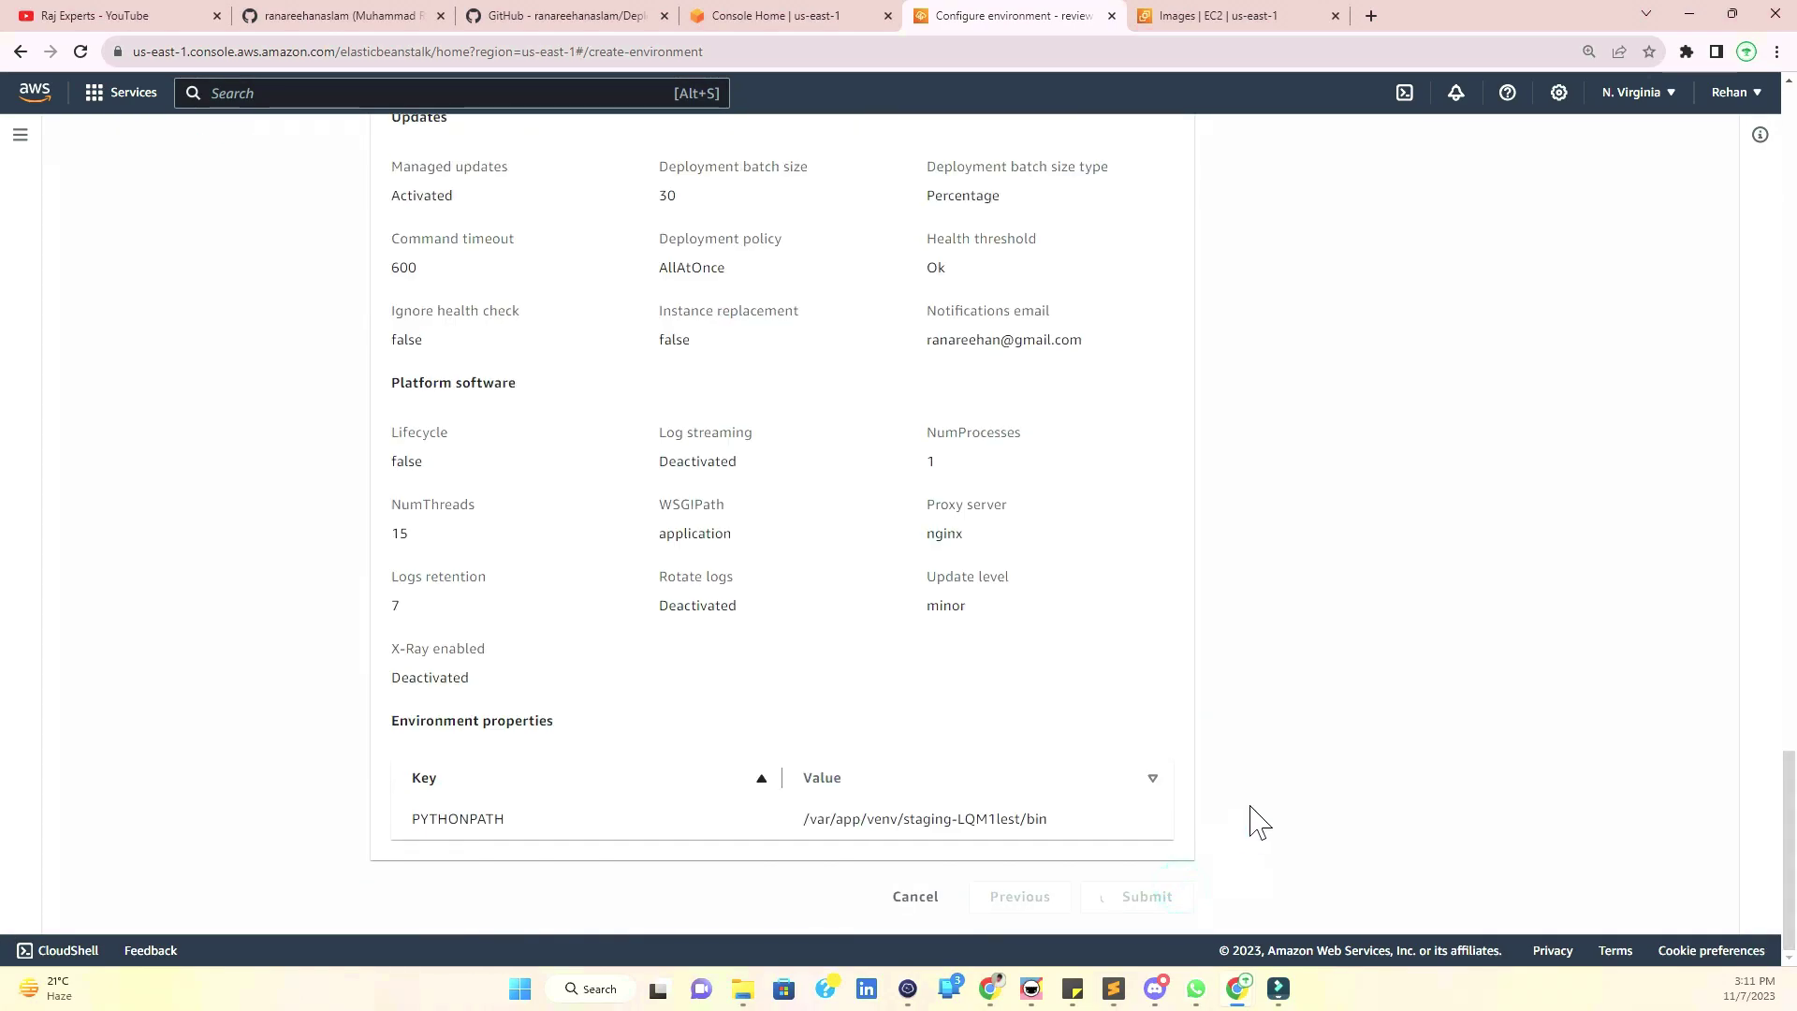
scroll(1264, 820, up, 12)
scroll(1263, 820, up, 20)
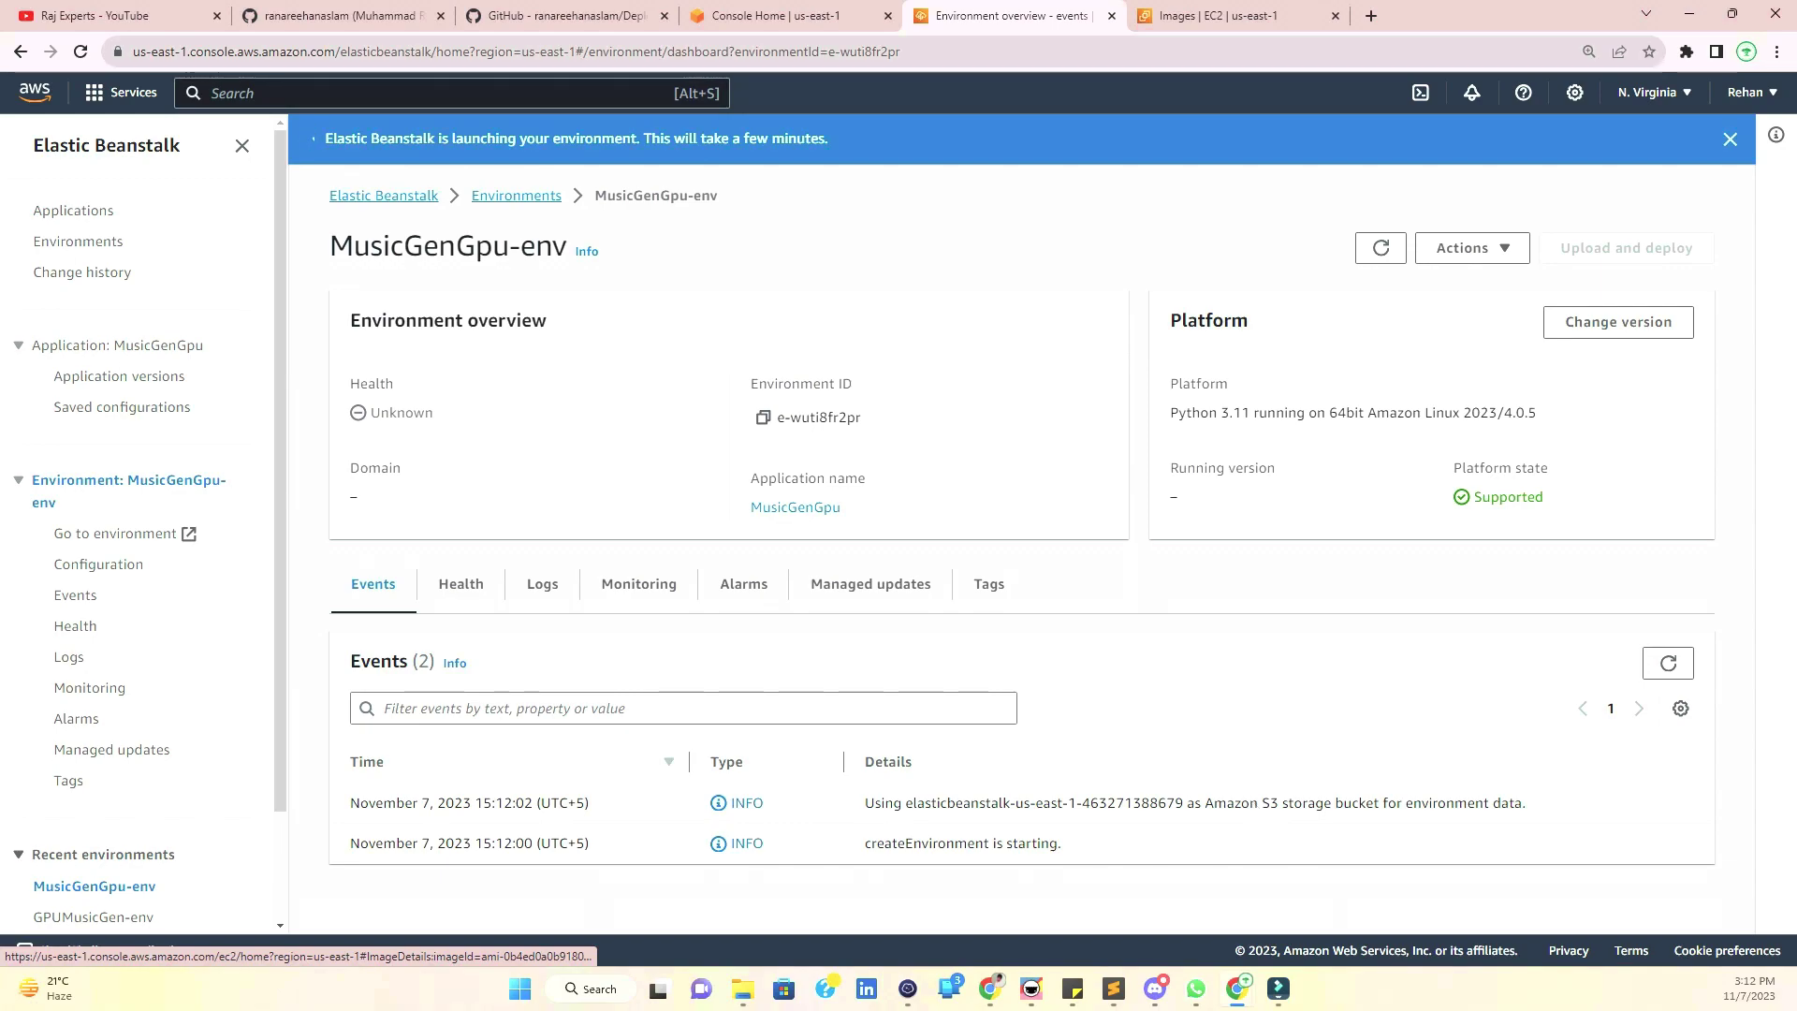
- Check the environment's launch events and bring up the README section on configuring .ebextensions
drag(1097, 841, 1544, 805)
click(1539, 803)
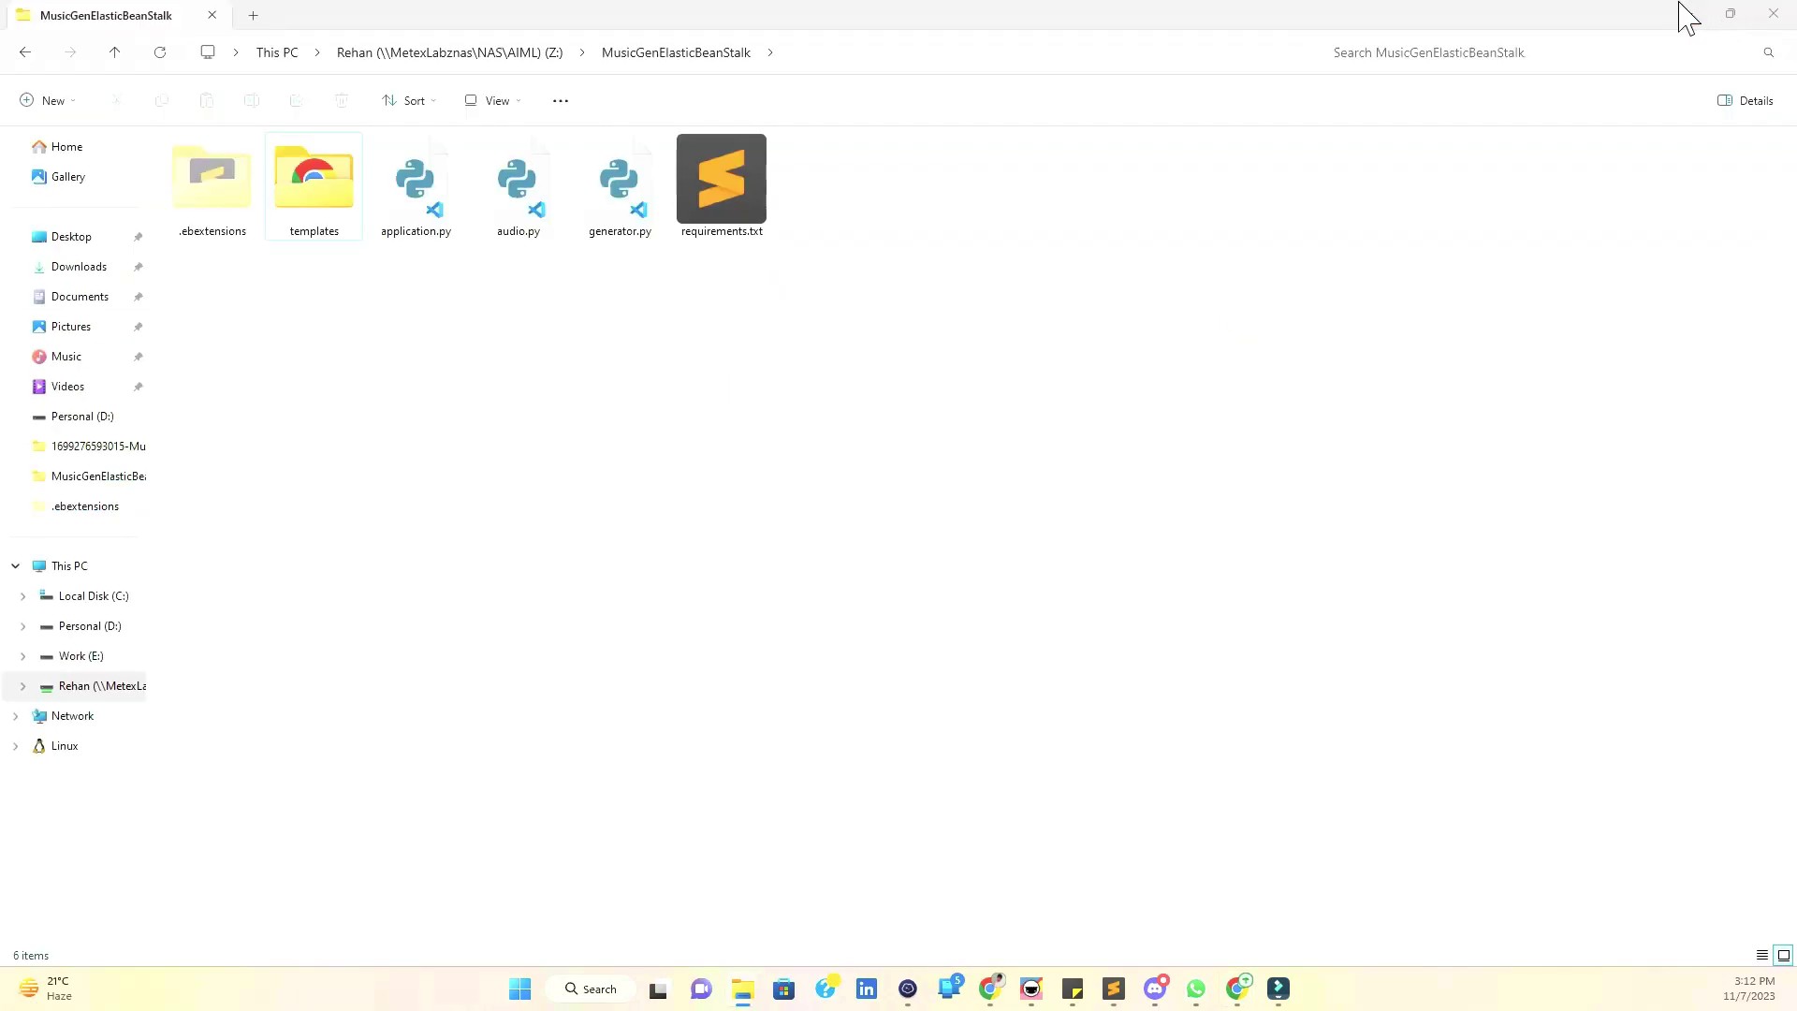
click(1676, 12)
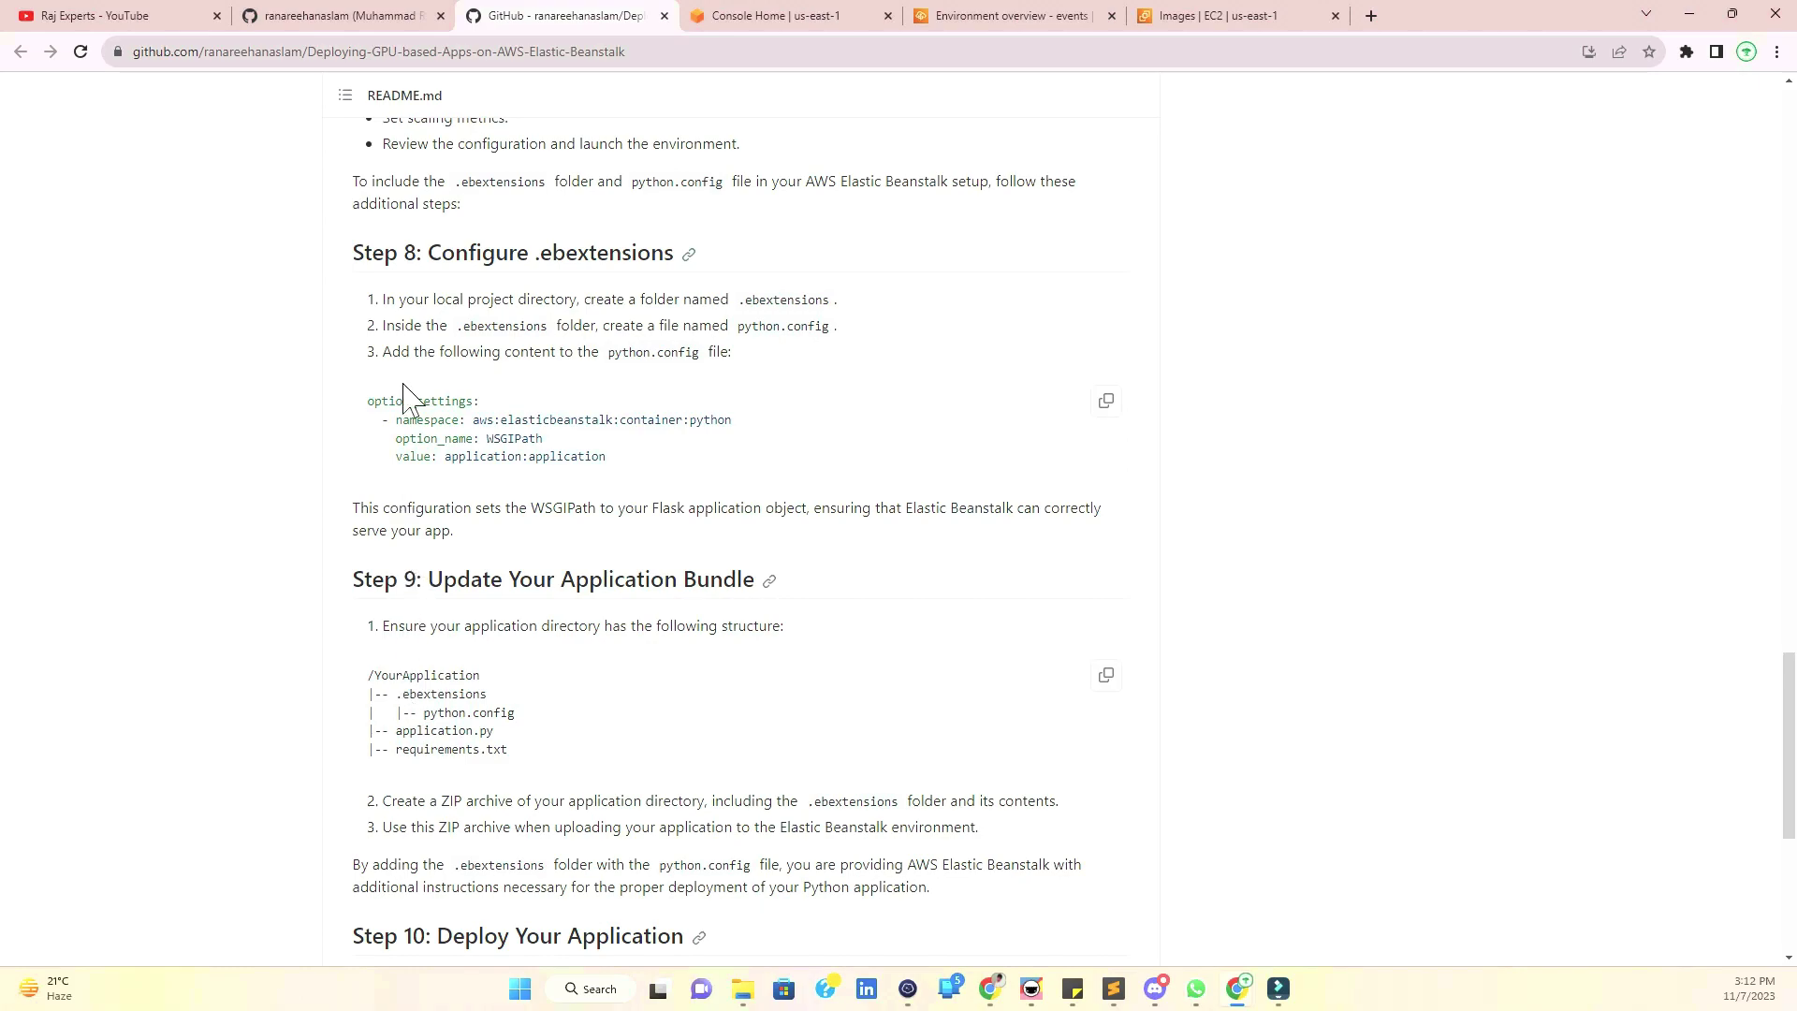
- Switch to File Explorer and open python.config from the project's .ebextensions folder in a maximized Sublime Text window
mouse_move(742, 974)
click(802, 871)
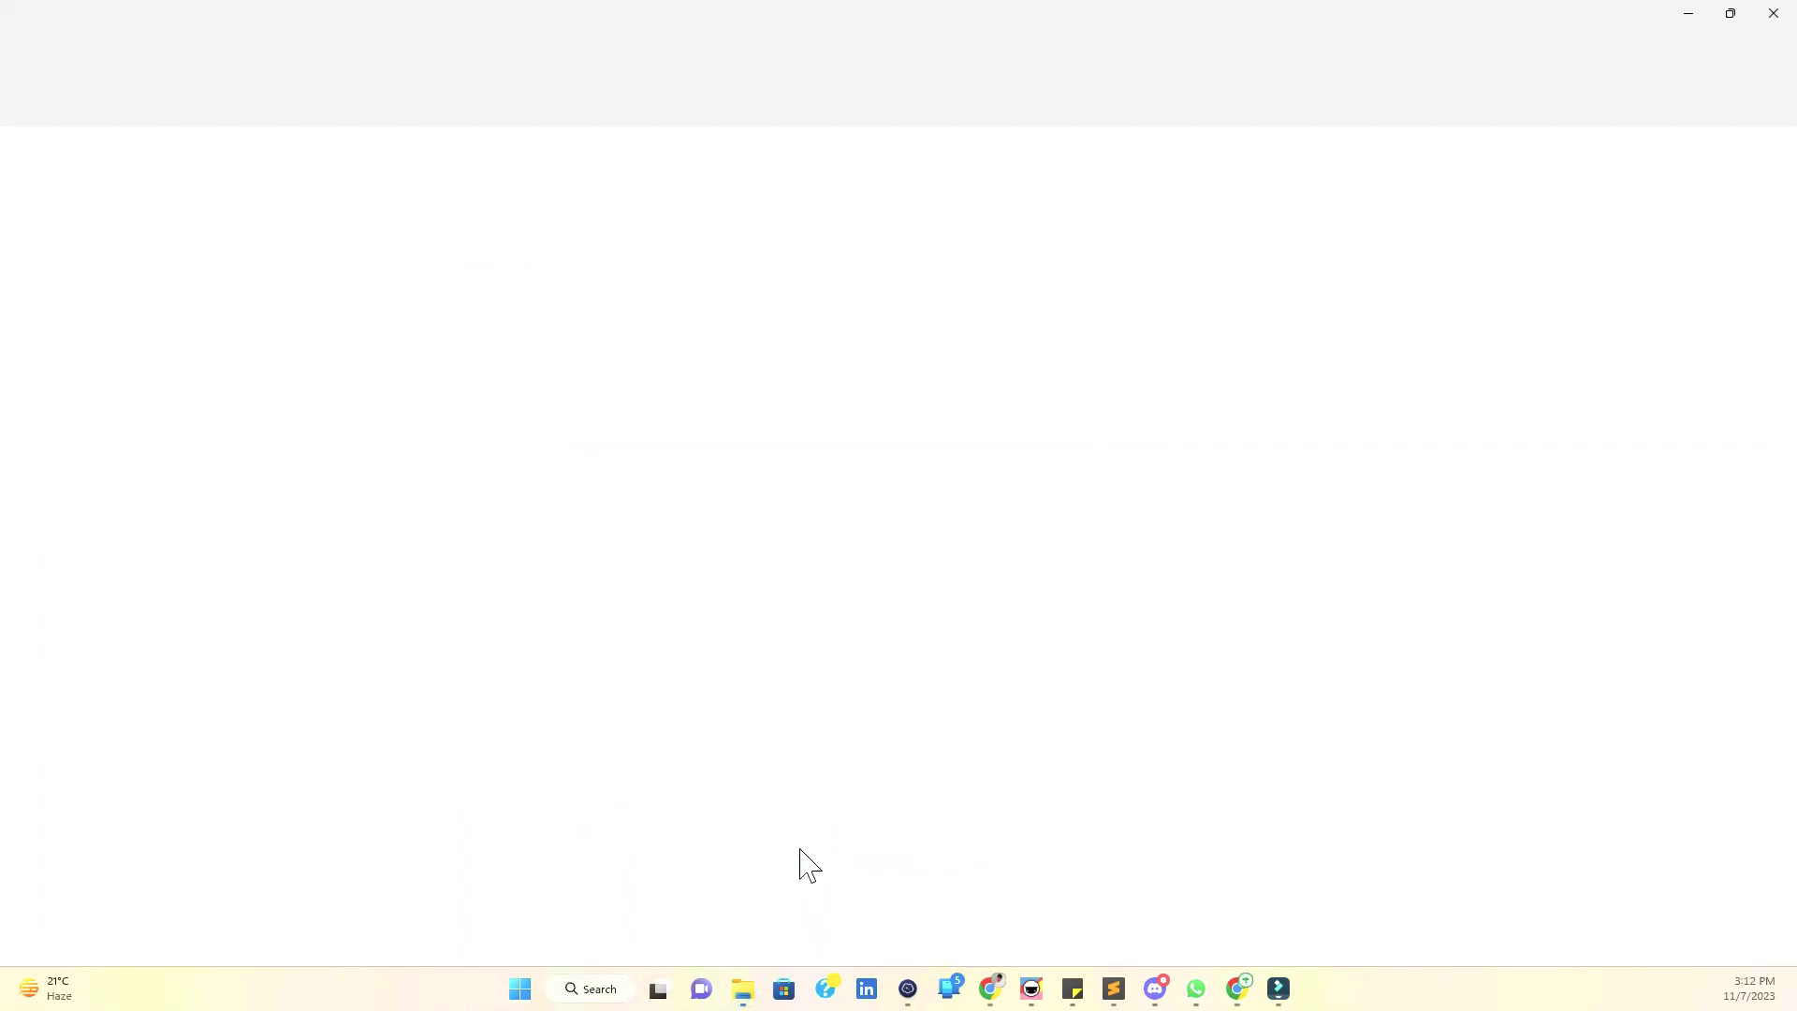
click(252, 234)
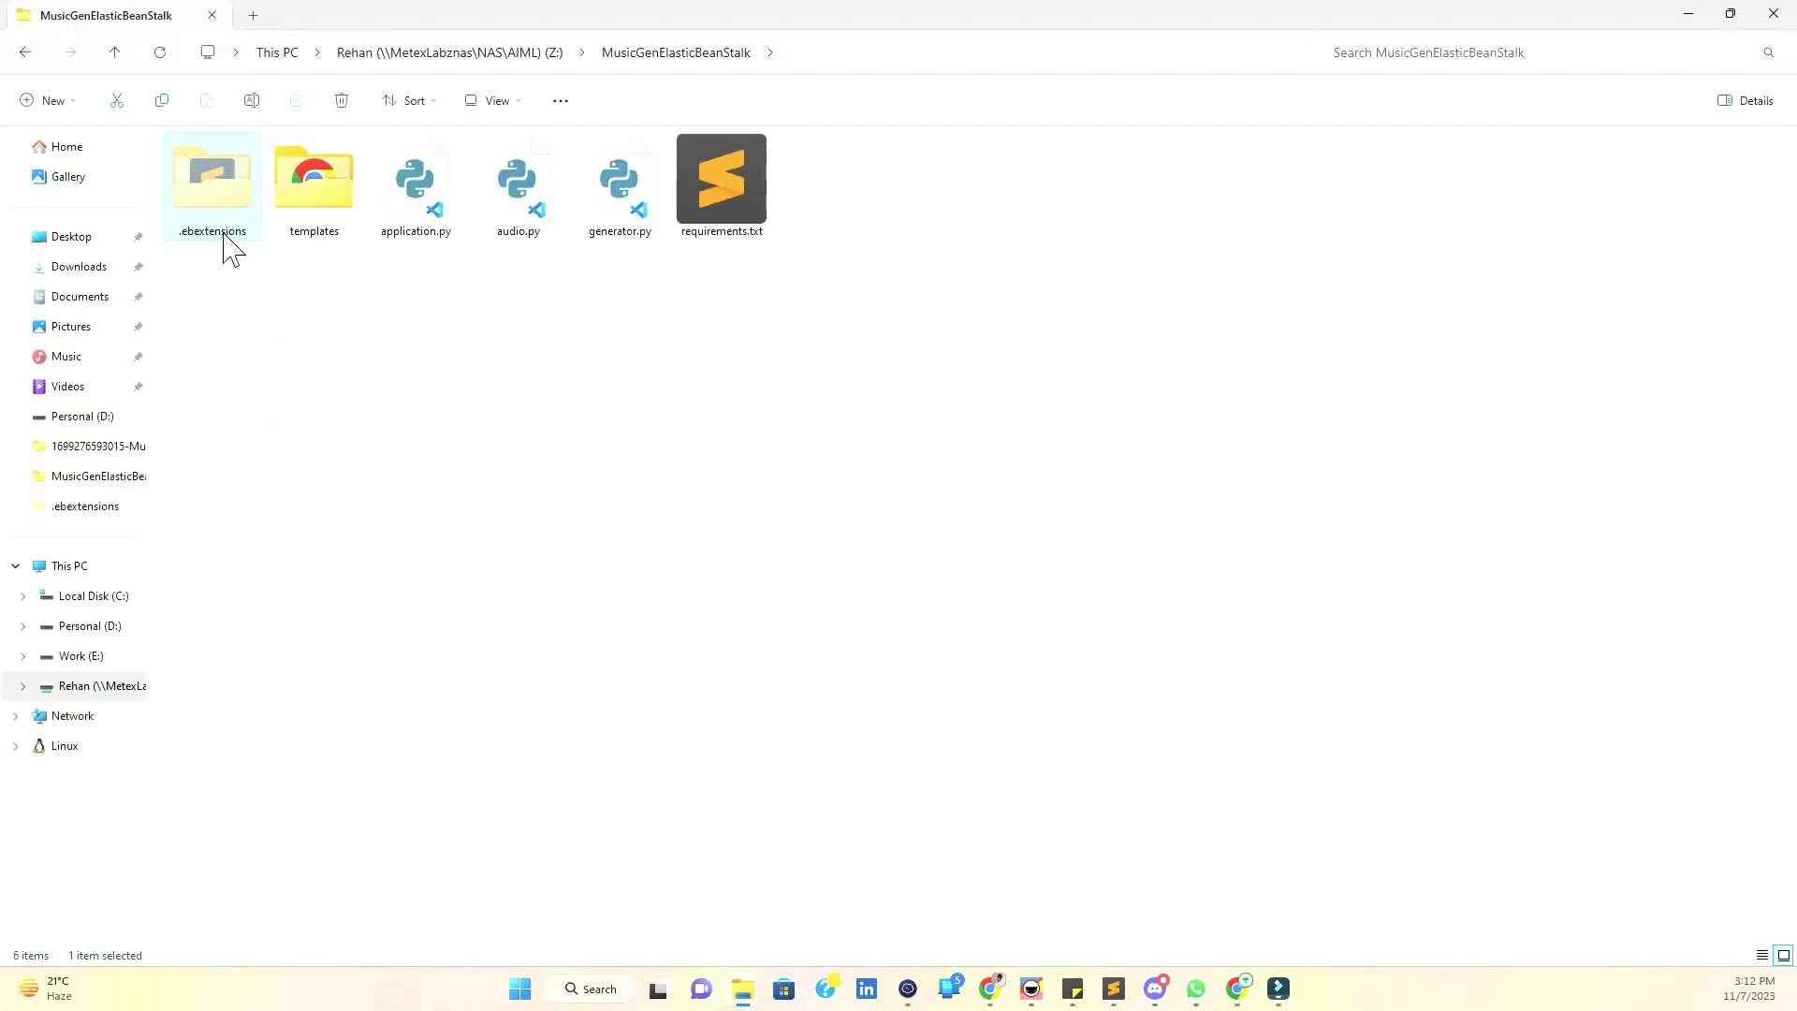
double_click(223, 242)
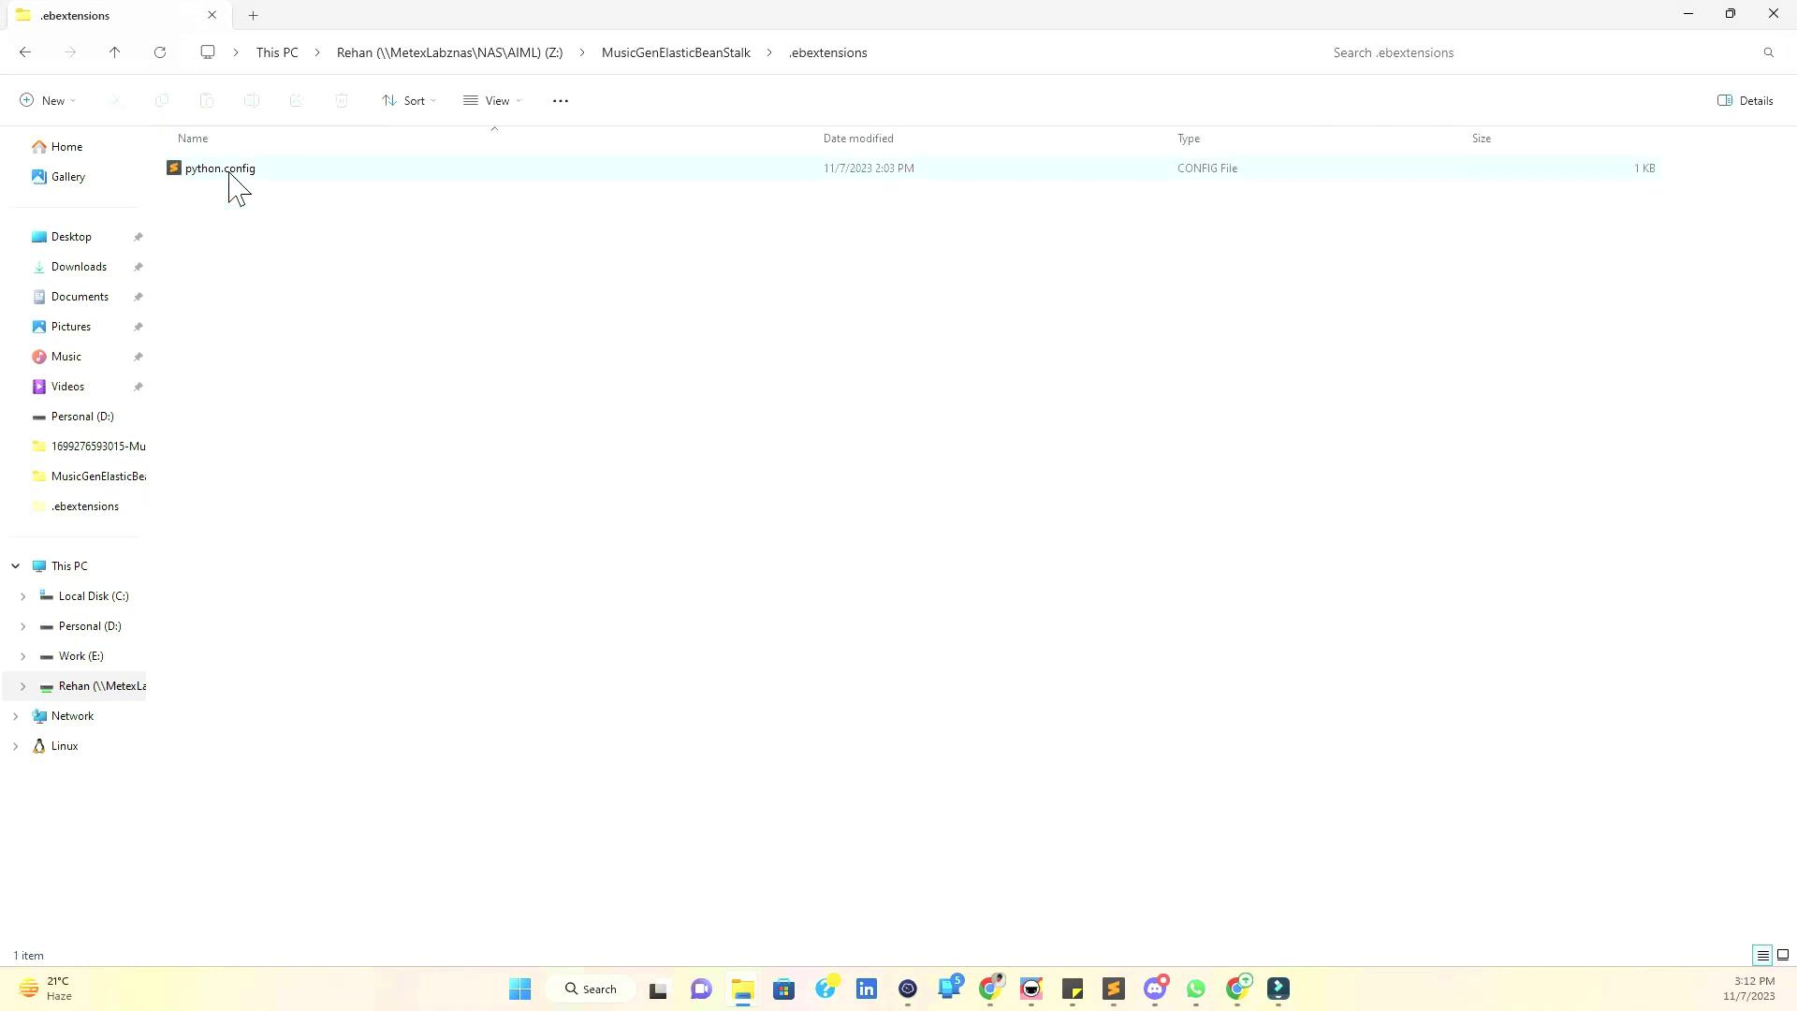
click(230, 174)
double_click(169, 161)
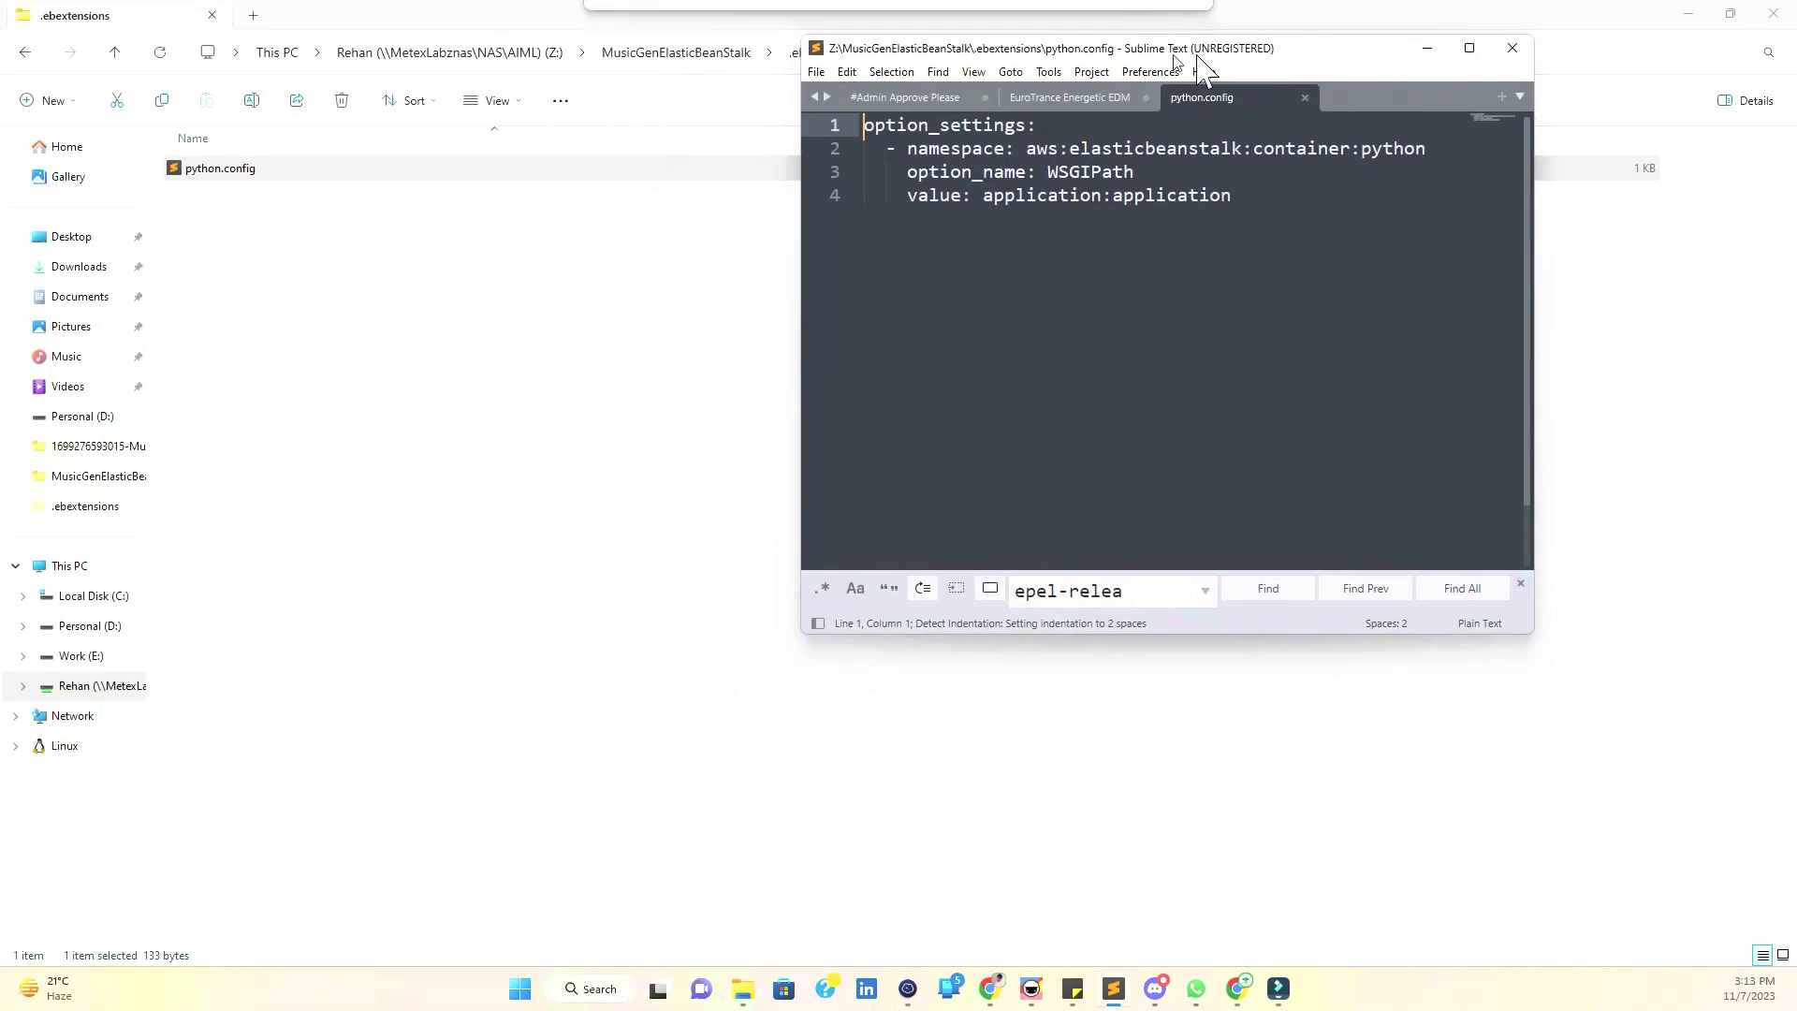
drag(1195, 69, 1211, 64)
double_click(1211, 65)
- Examine the option_settings in python.config, especially the WSGIPath option and both parts of its application:application value
drag(525, 188, 12, 105)
click(170, 130)
drag(180, 155, 301, 154)
click(301, 155)
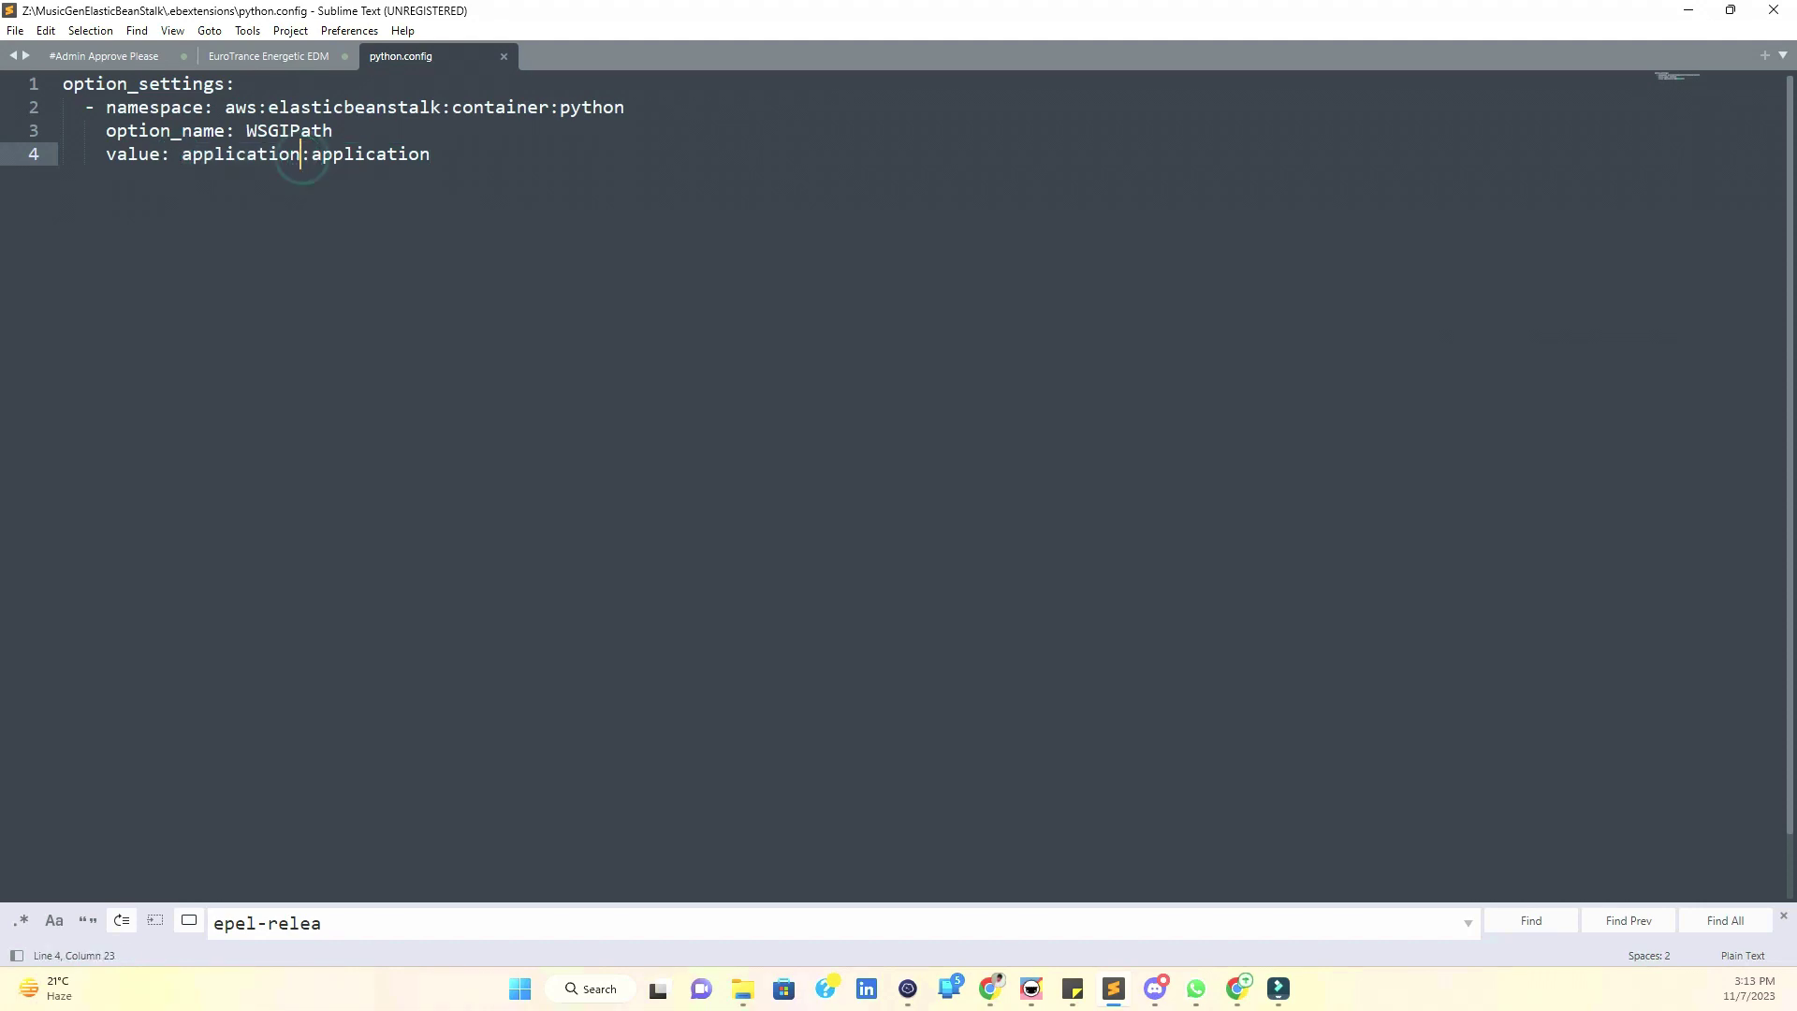
mouse_move(322, 157)
mouse_down()
mouse_move(437, 160)
mouse_move(311, 154)
mouse_up()
key(Right)
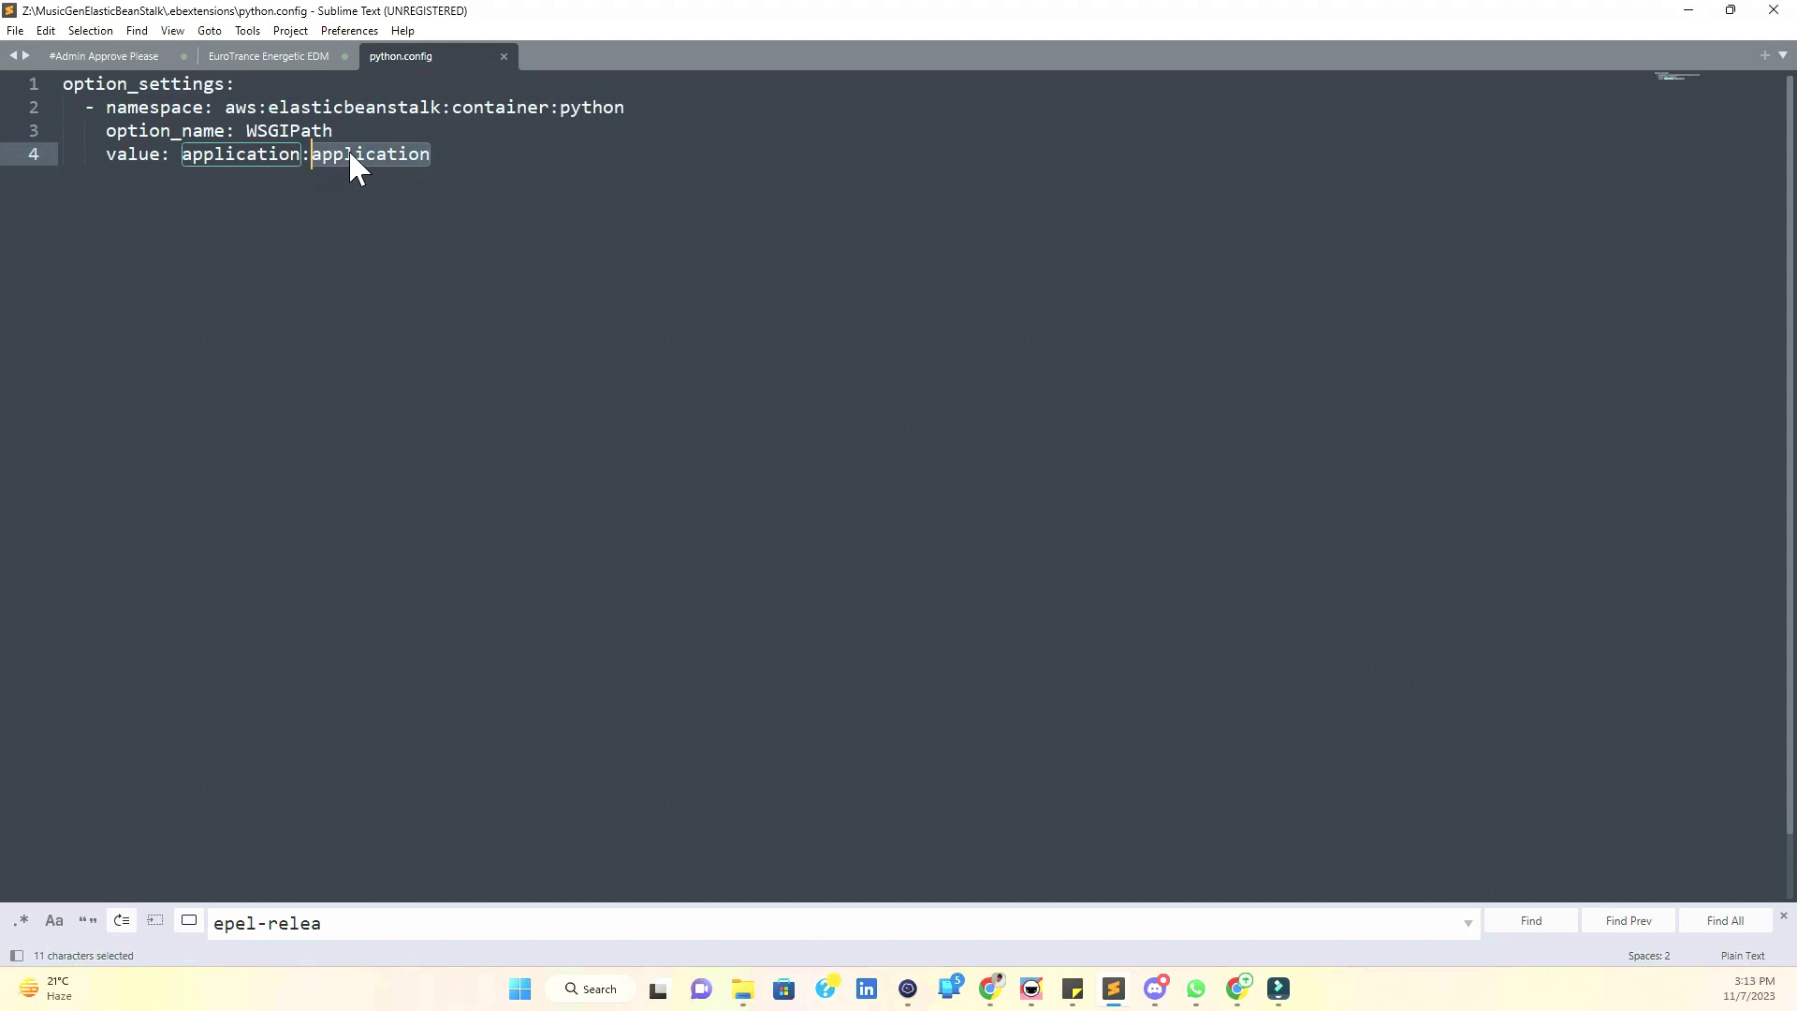
- Return to the MusicGenElasticBeanStalk folder and open application.py in a maximized Visual Studio Code window
click(1723, 16)
click(1255, 401)
key(alt+Up)
key(Right)
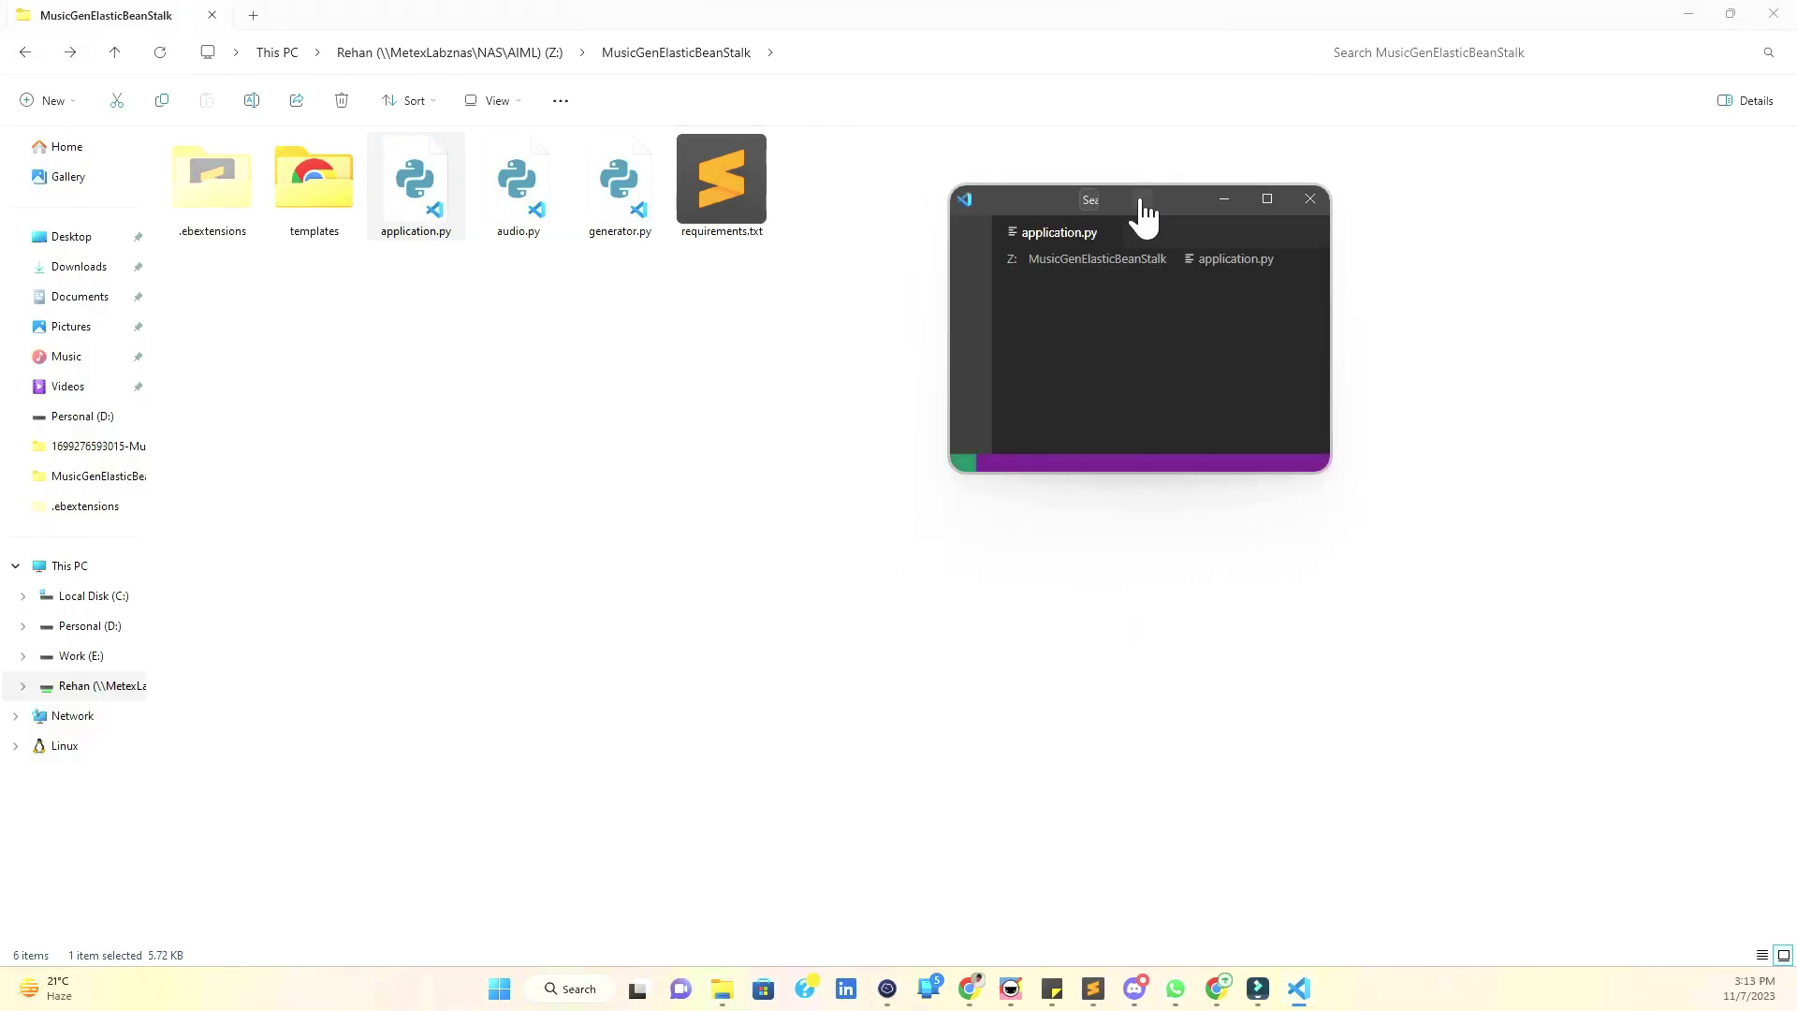
click(1260, 197)
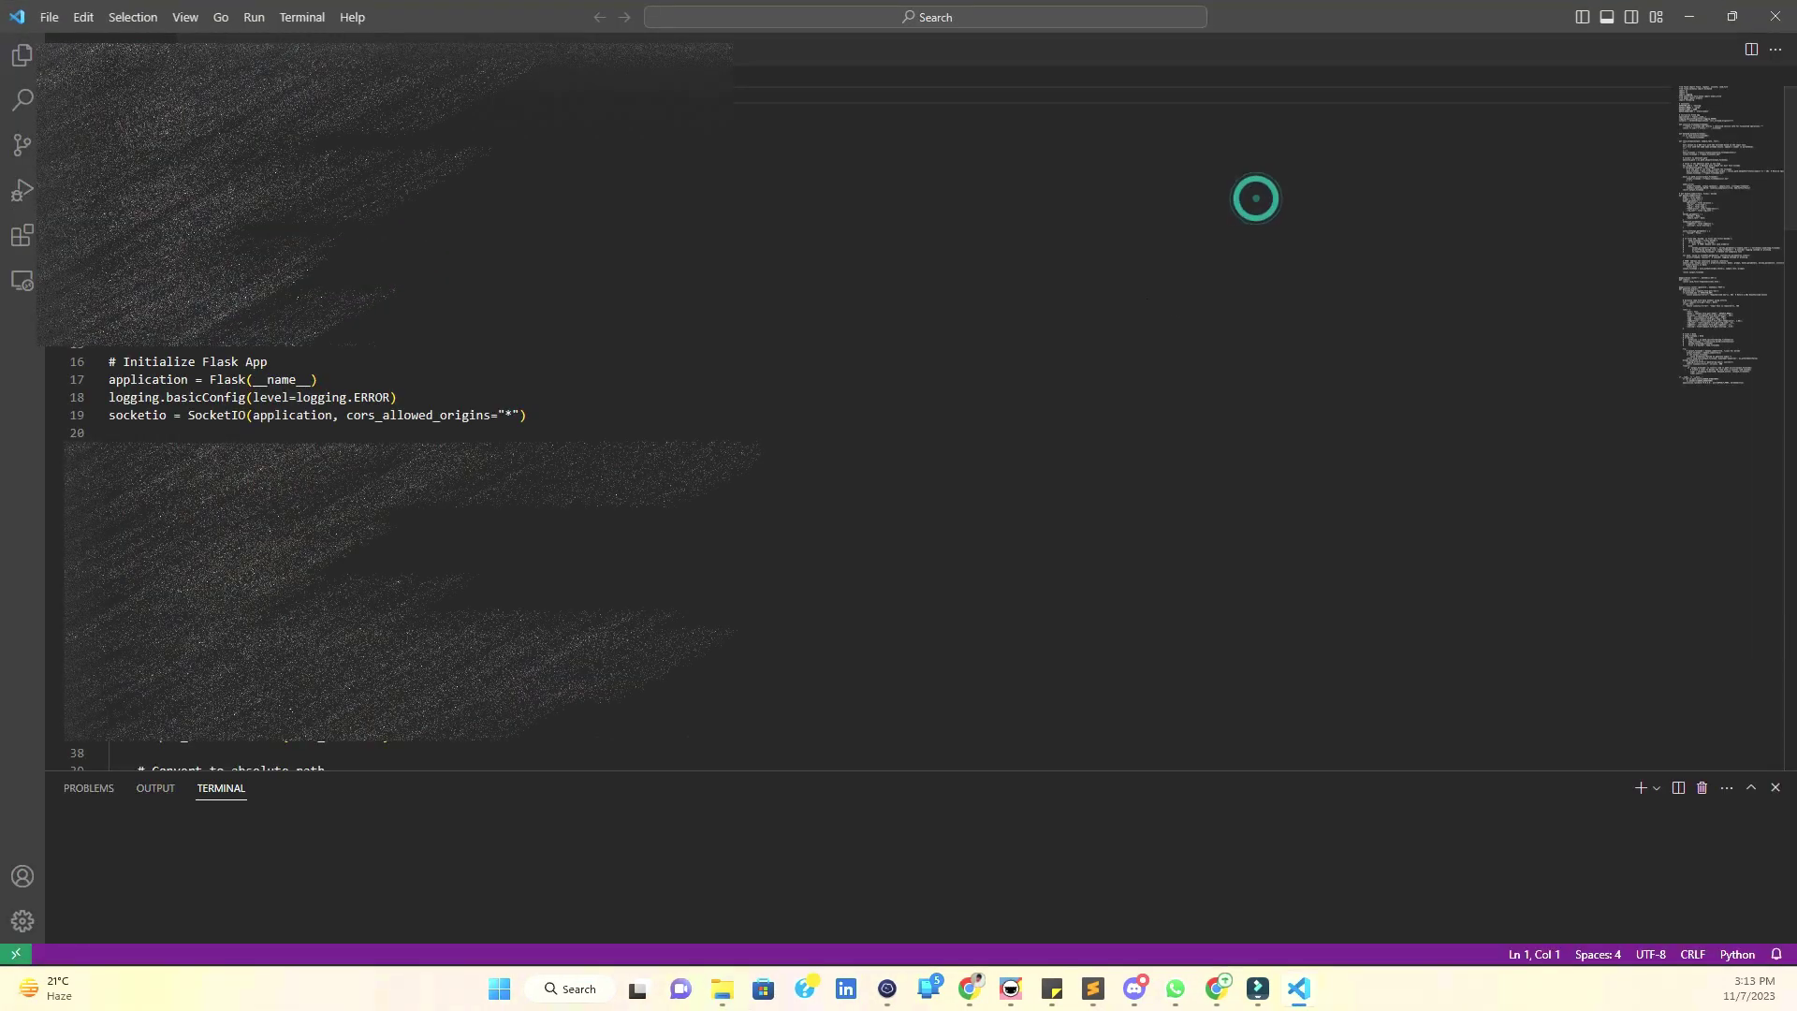
click(813, 415)
- Examine the Flask initialization, the application routes and the end of application.py for uses of the application object
double_click(183, 379)
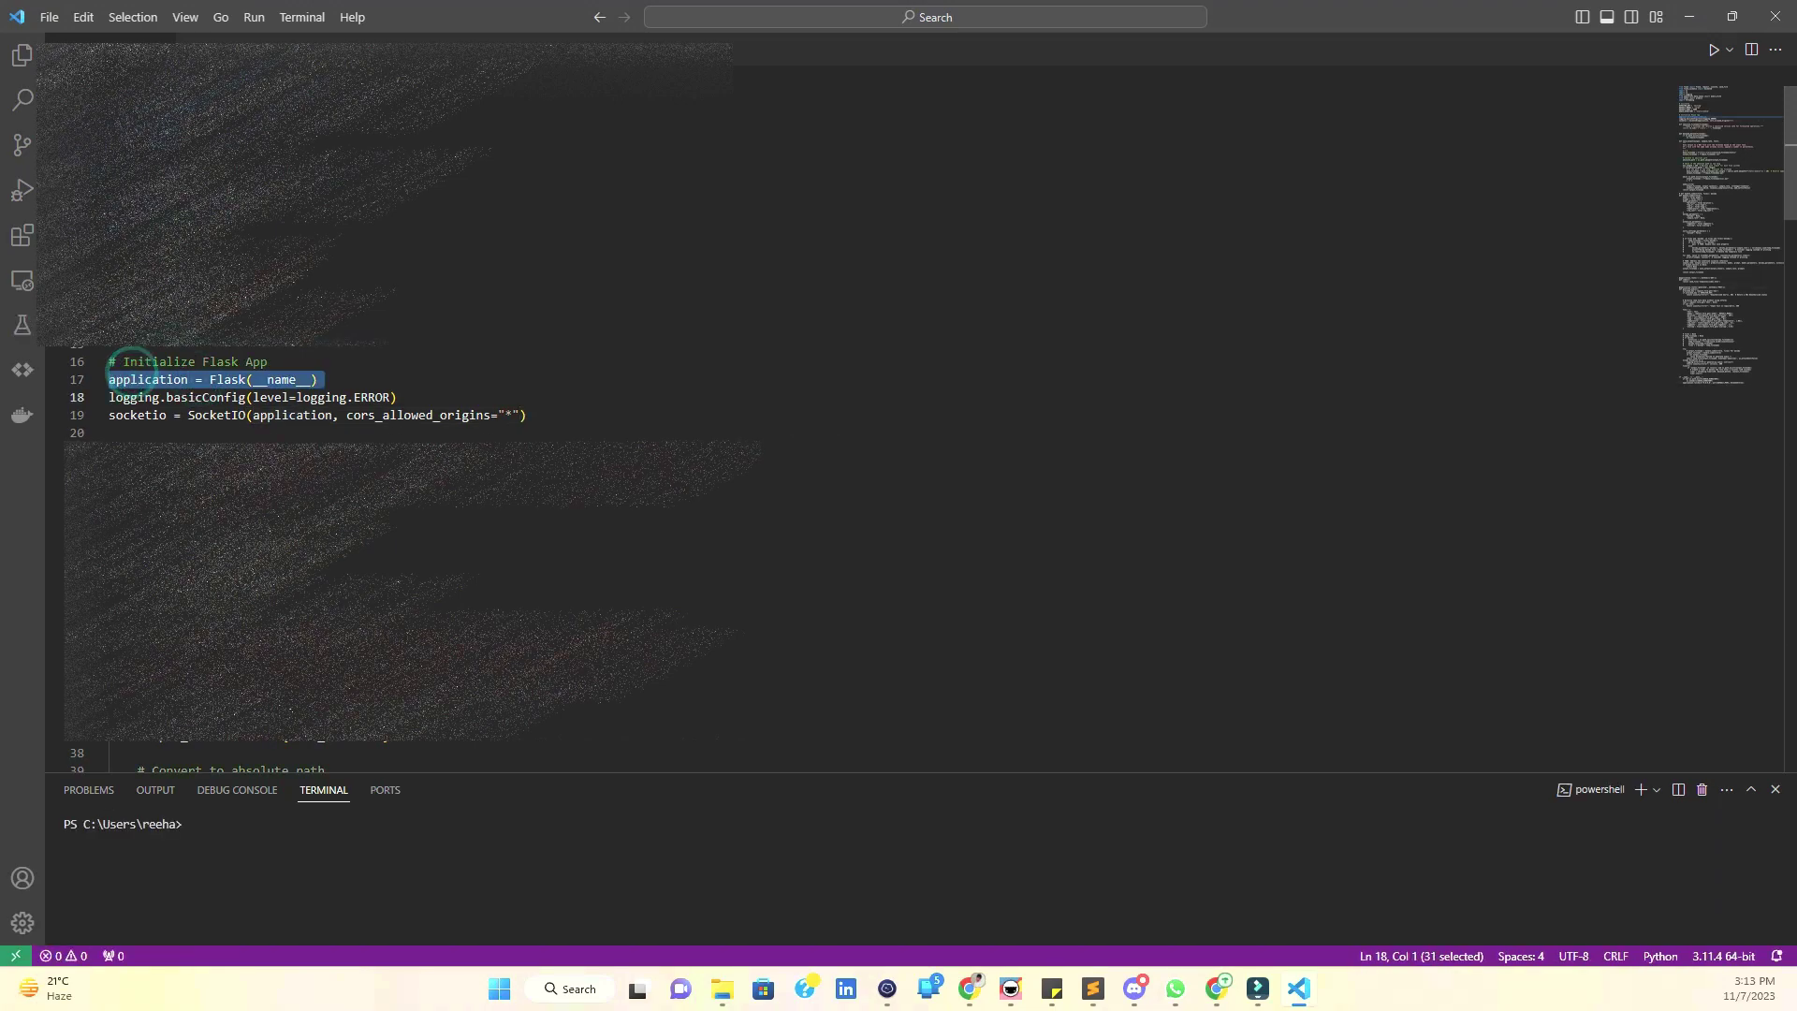
click(136, 379)
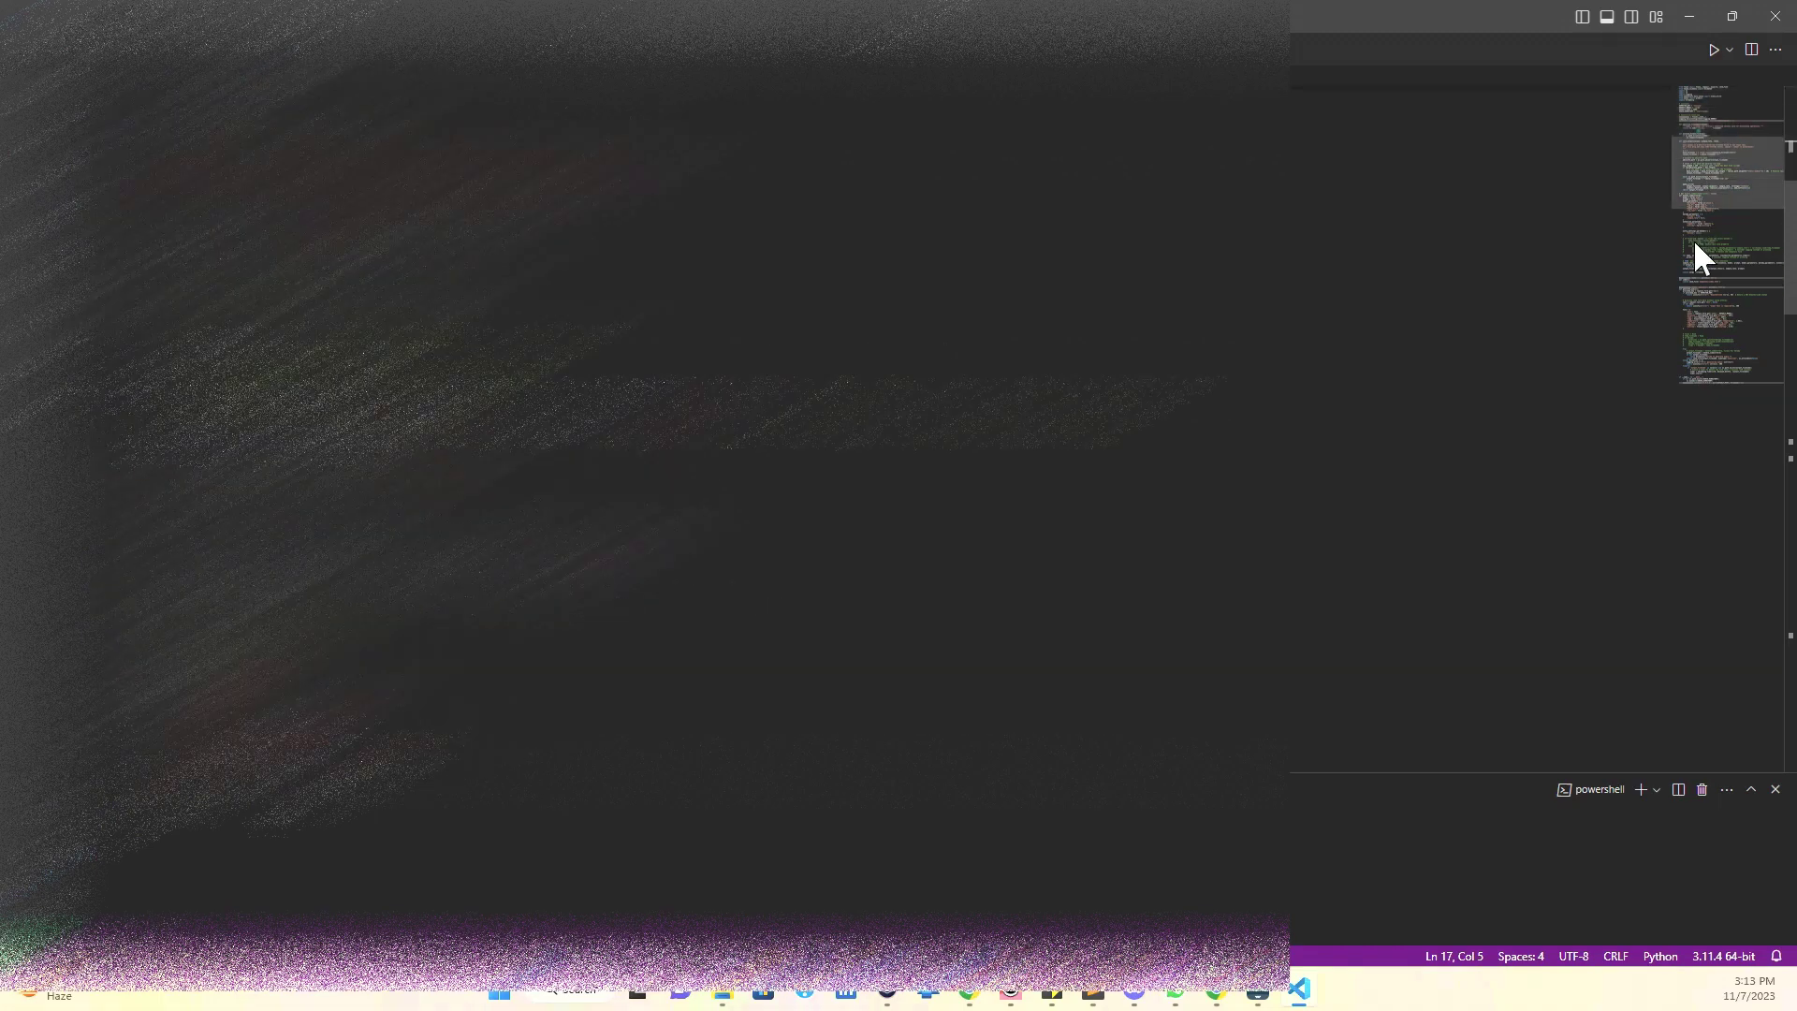
click(1688, 300)
click(224, 359)
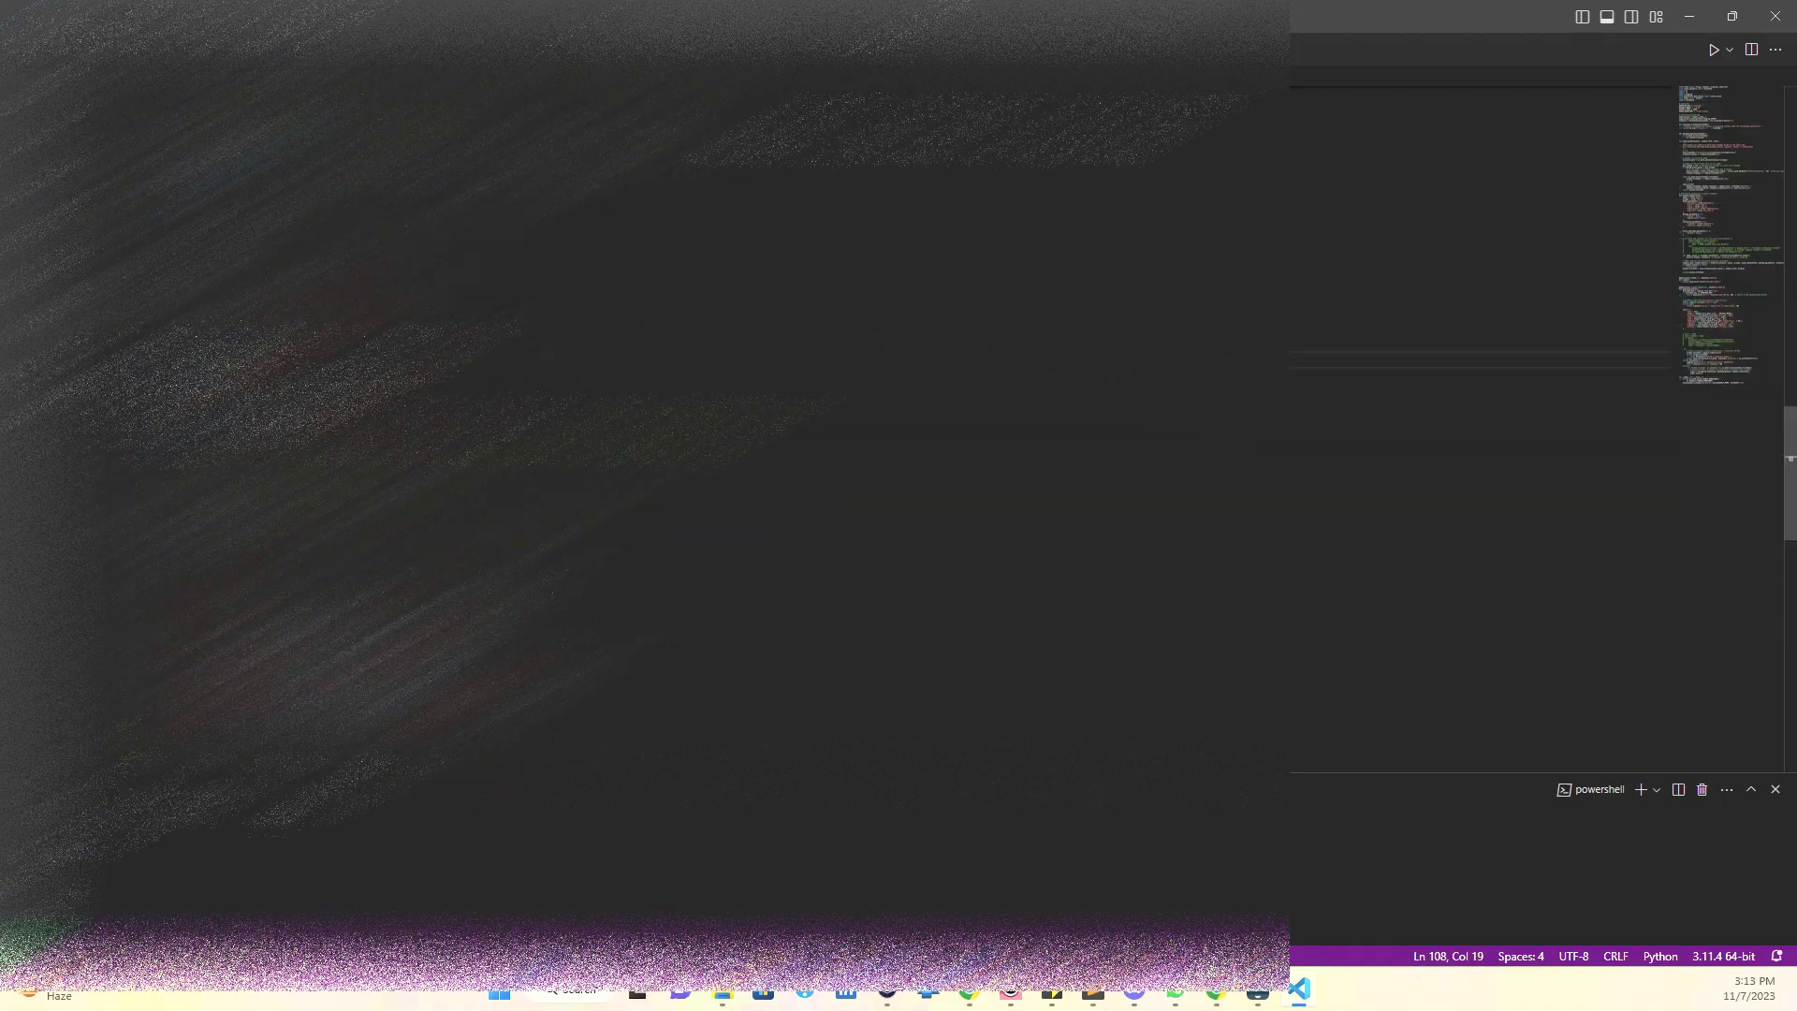
scroll(225, 358, up, 1)
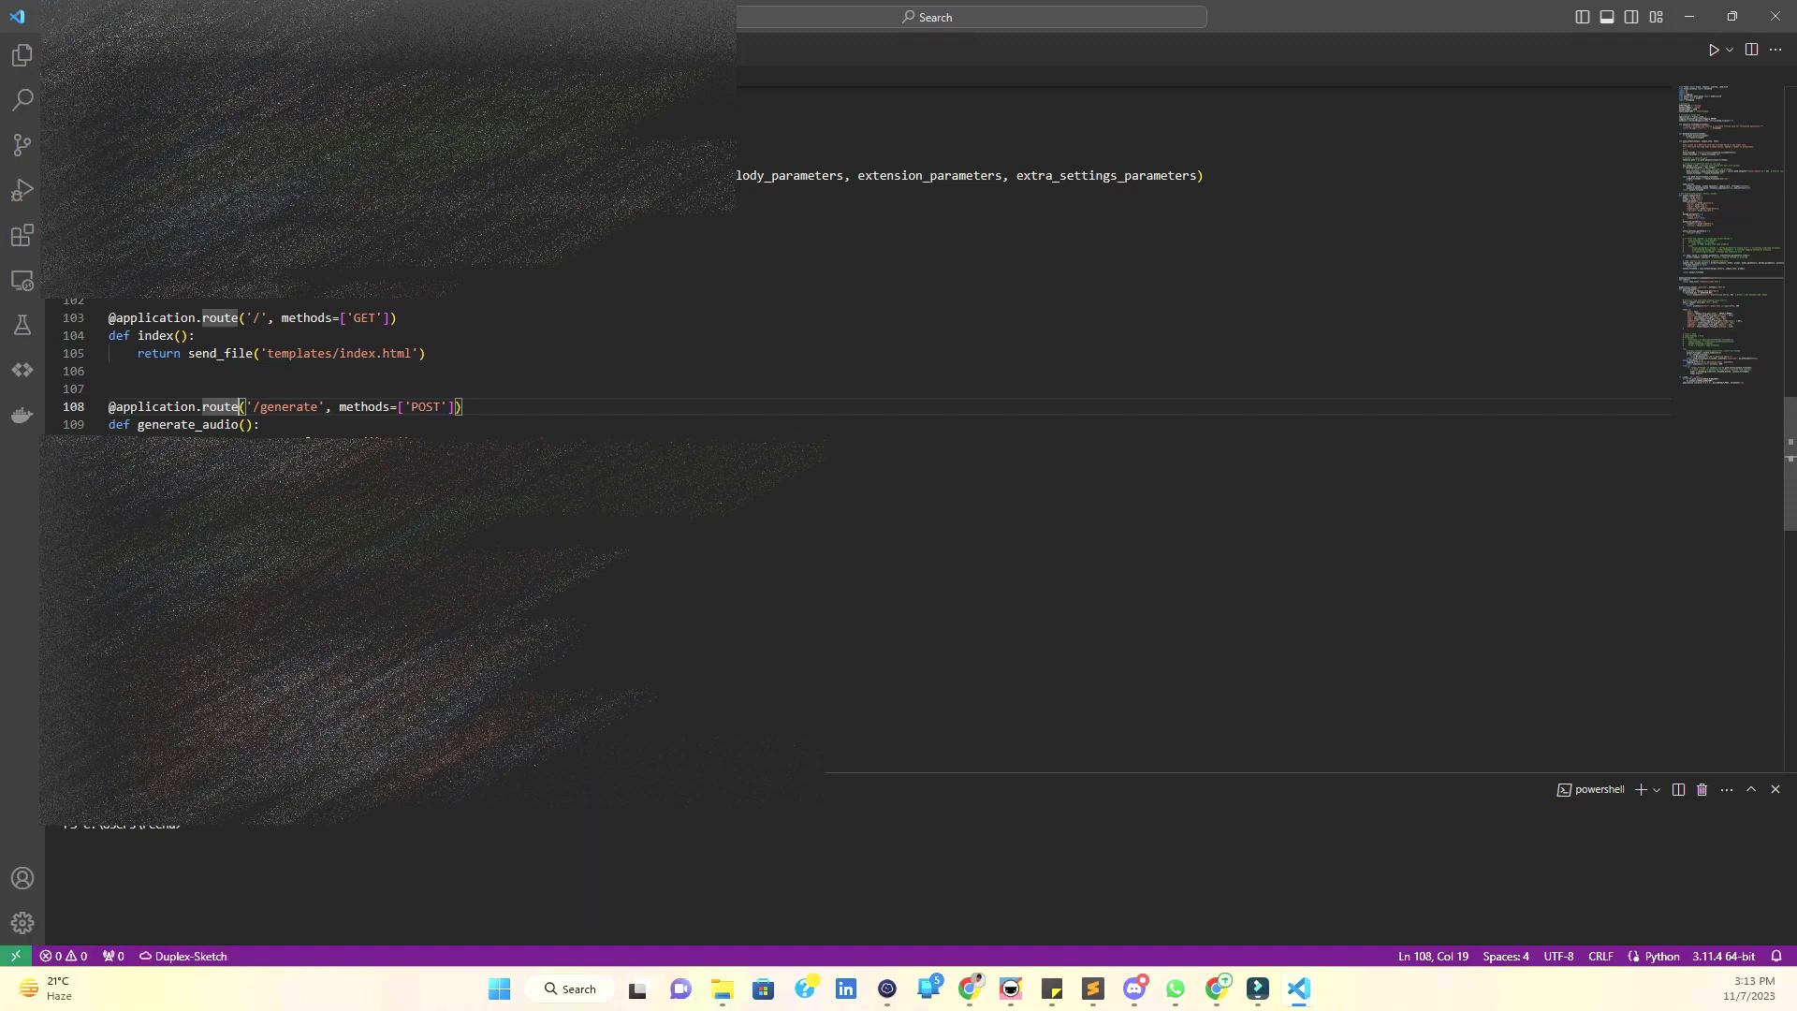
click(1740, 279)
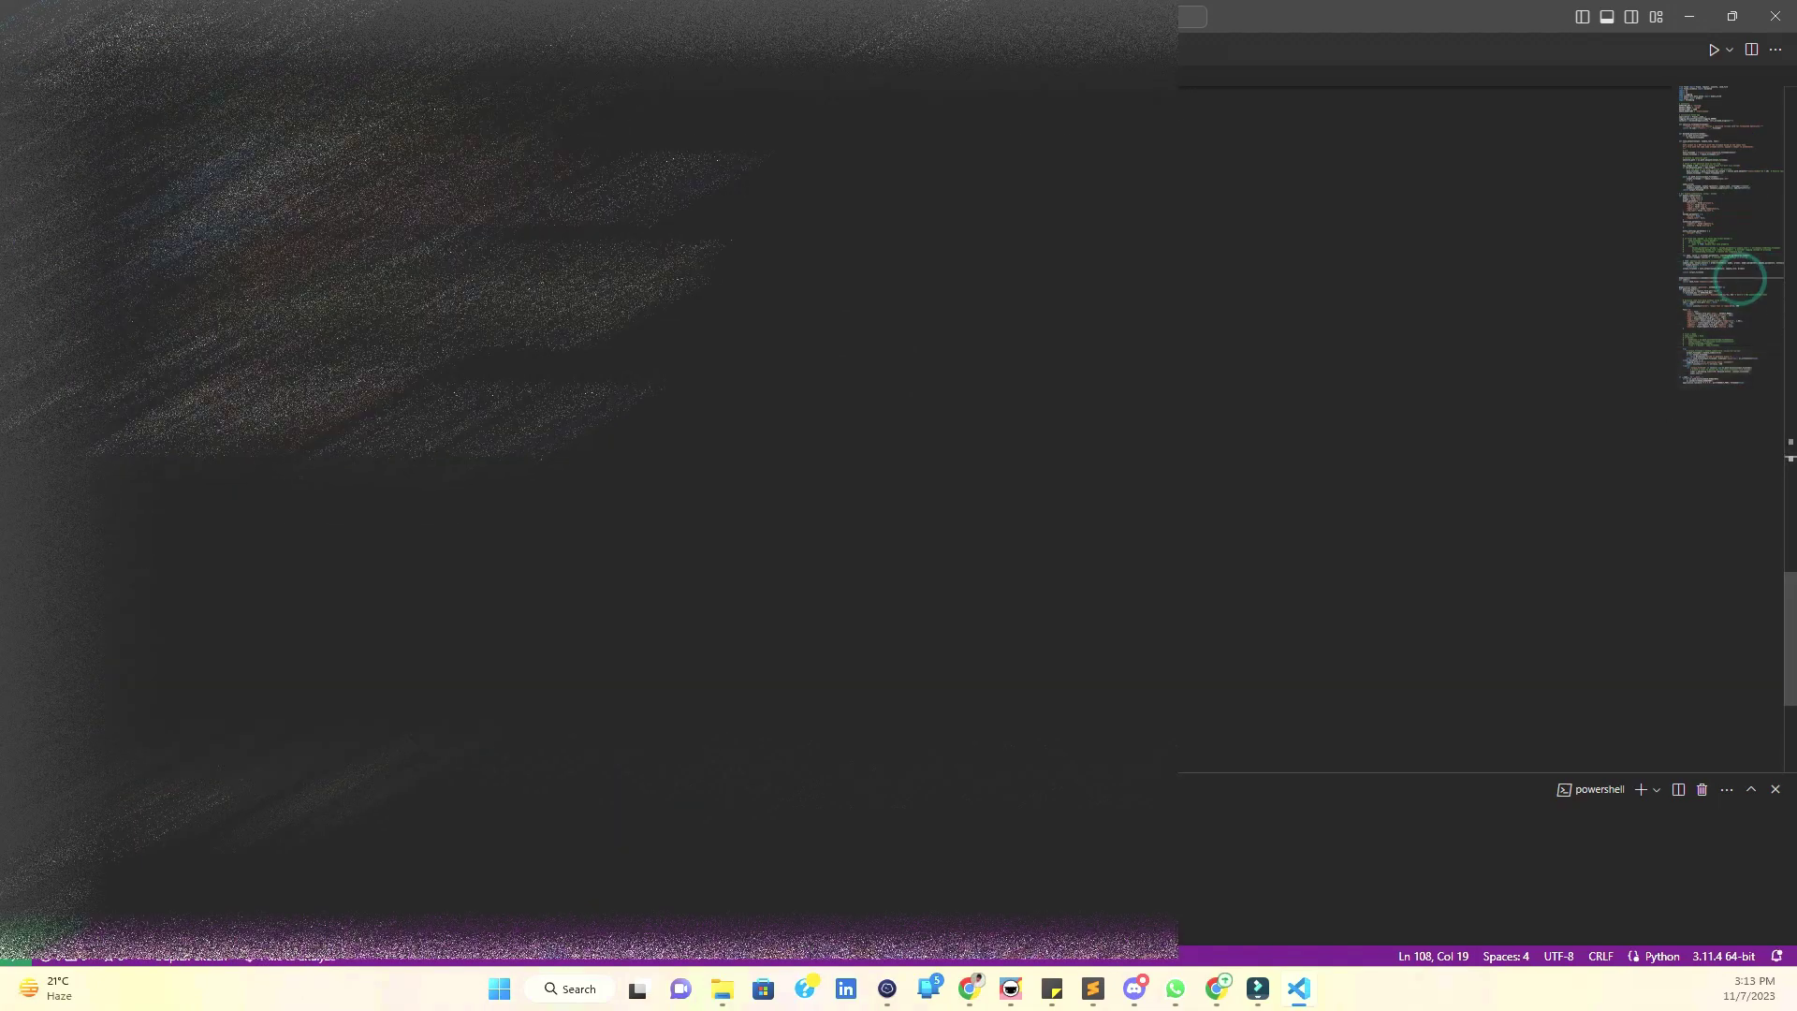
drag(156, 417, 191, 417)
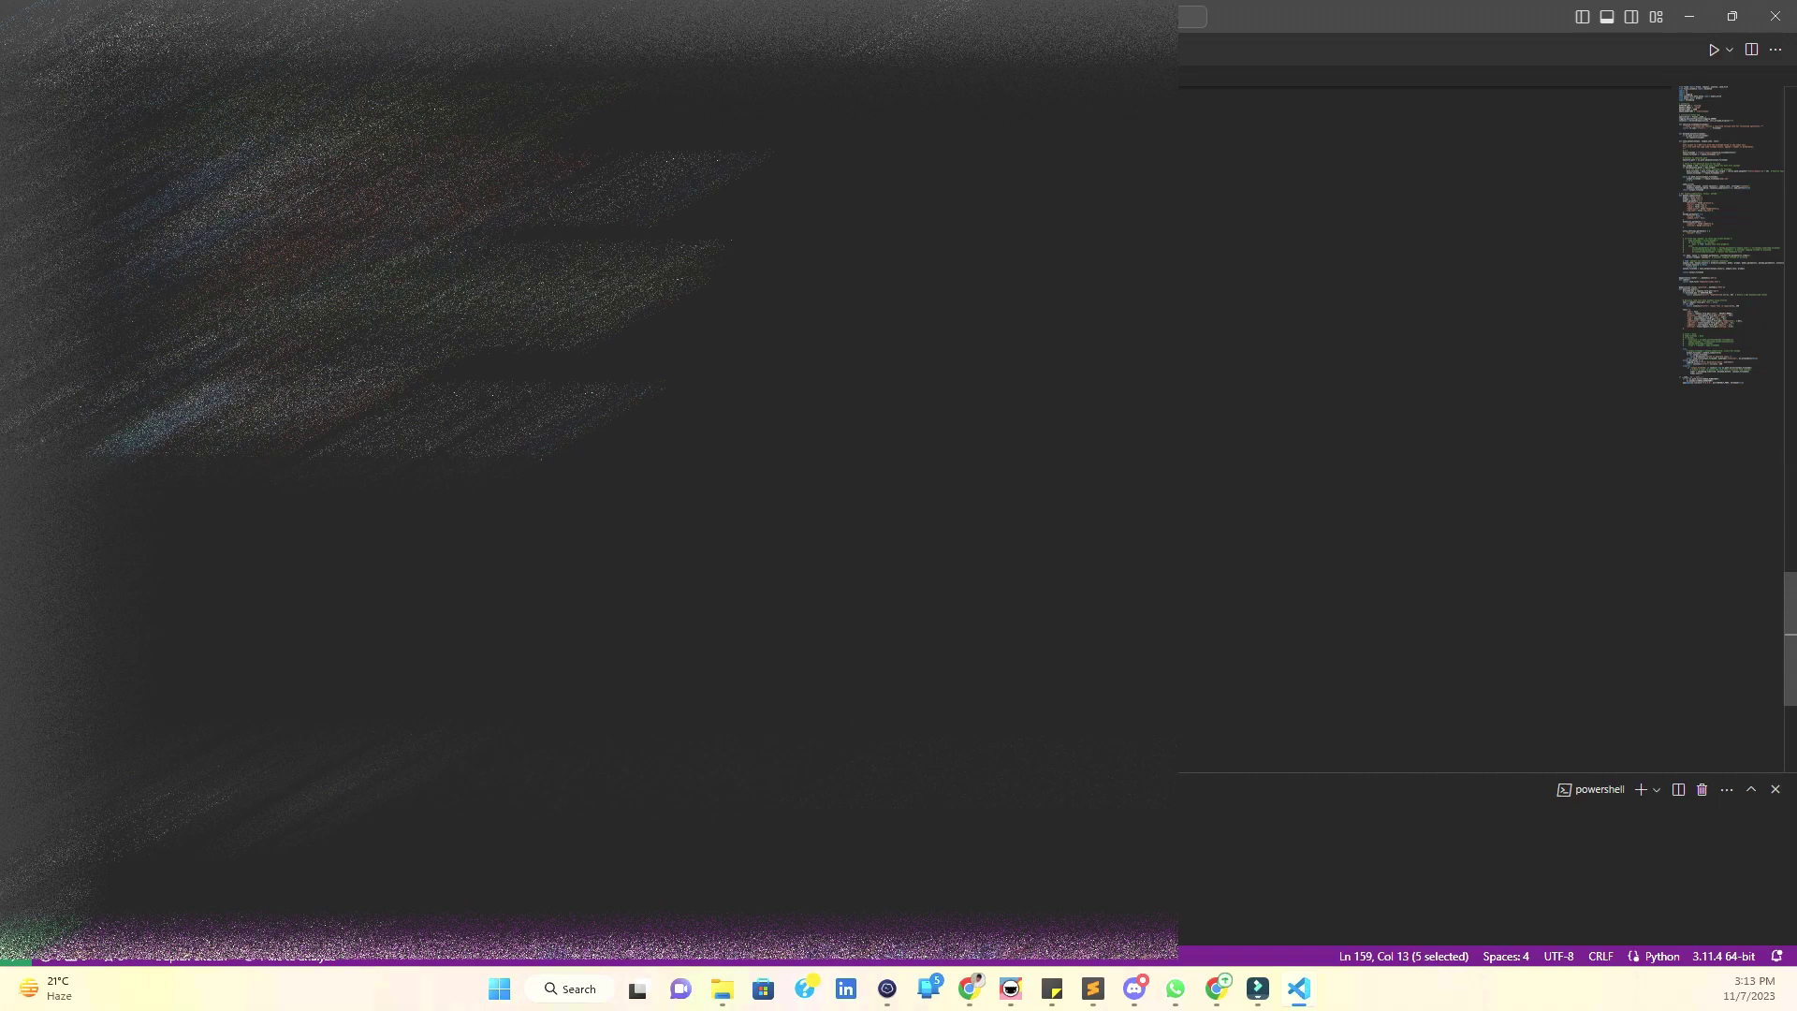
click(1750, 106)
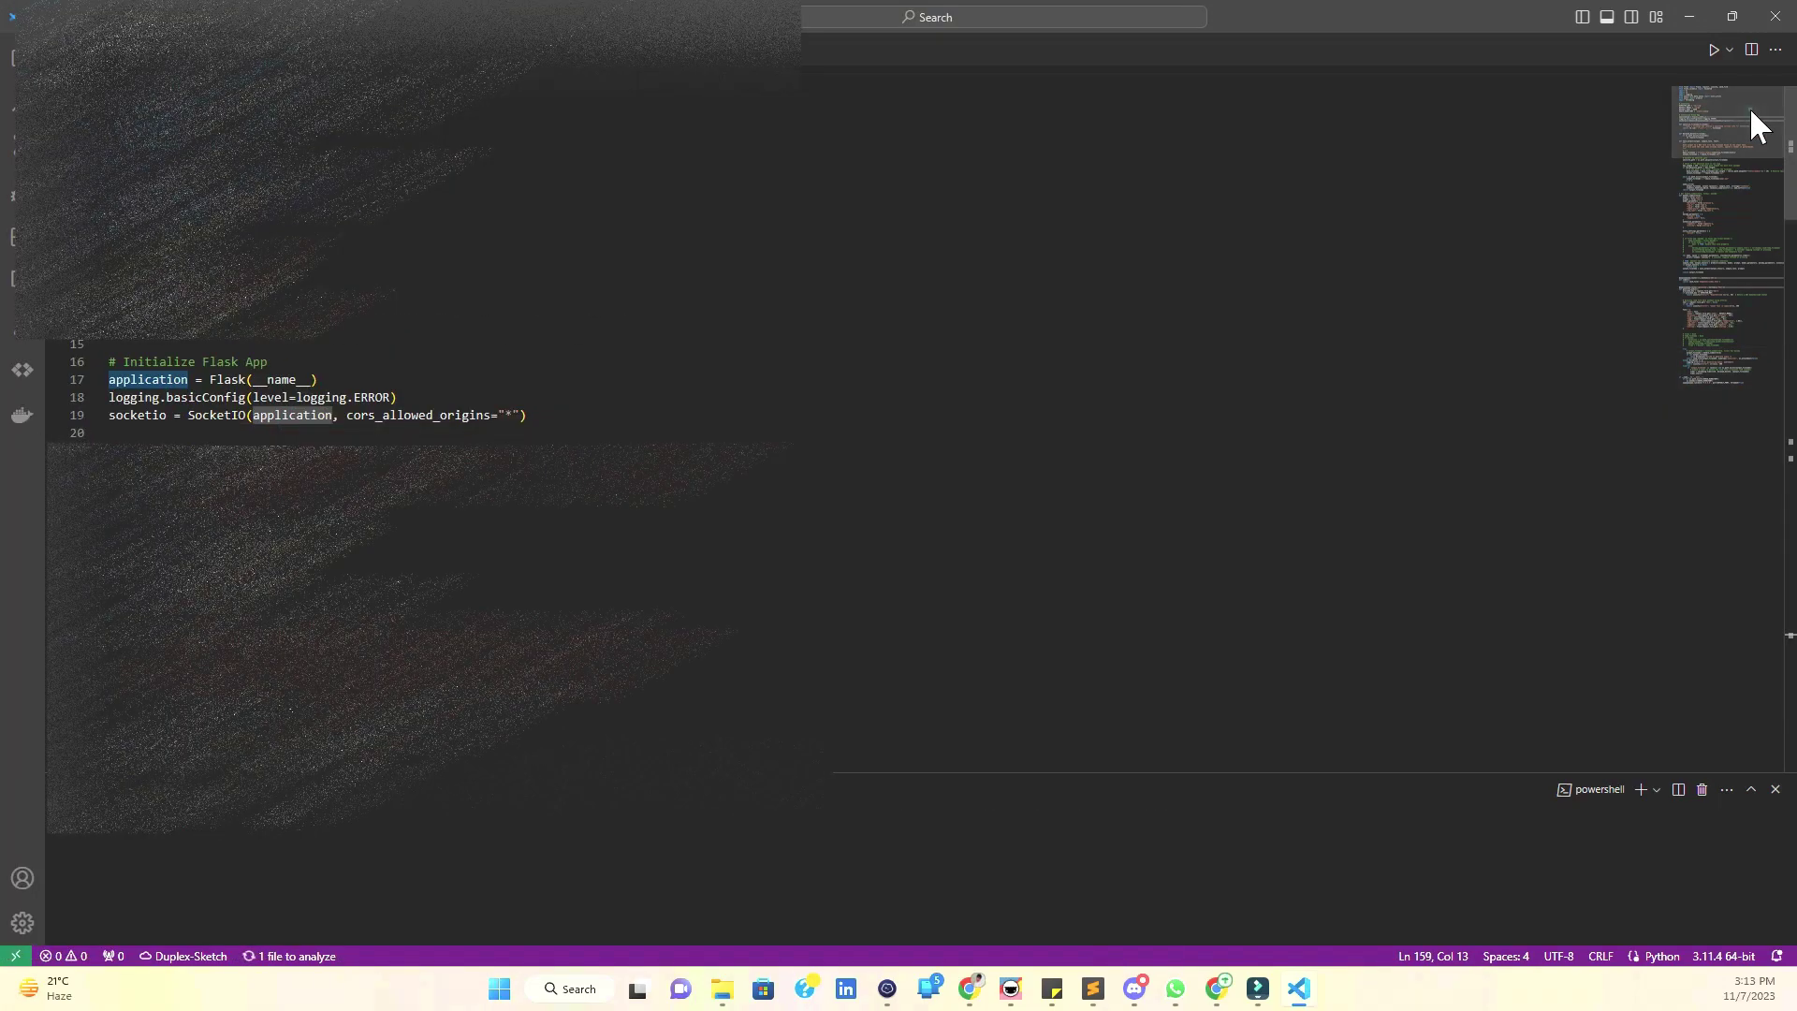
- Switch to the GitHub README in Chrome and review the application bundle structure and the deployment instructions in Steps 9 and 10
click(1689, 16)
mouse_move(1217, 988)
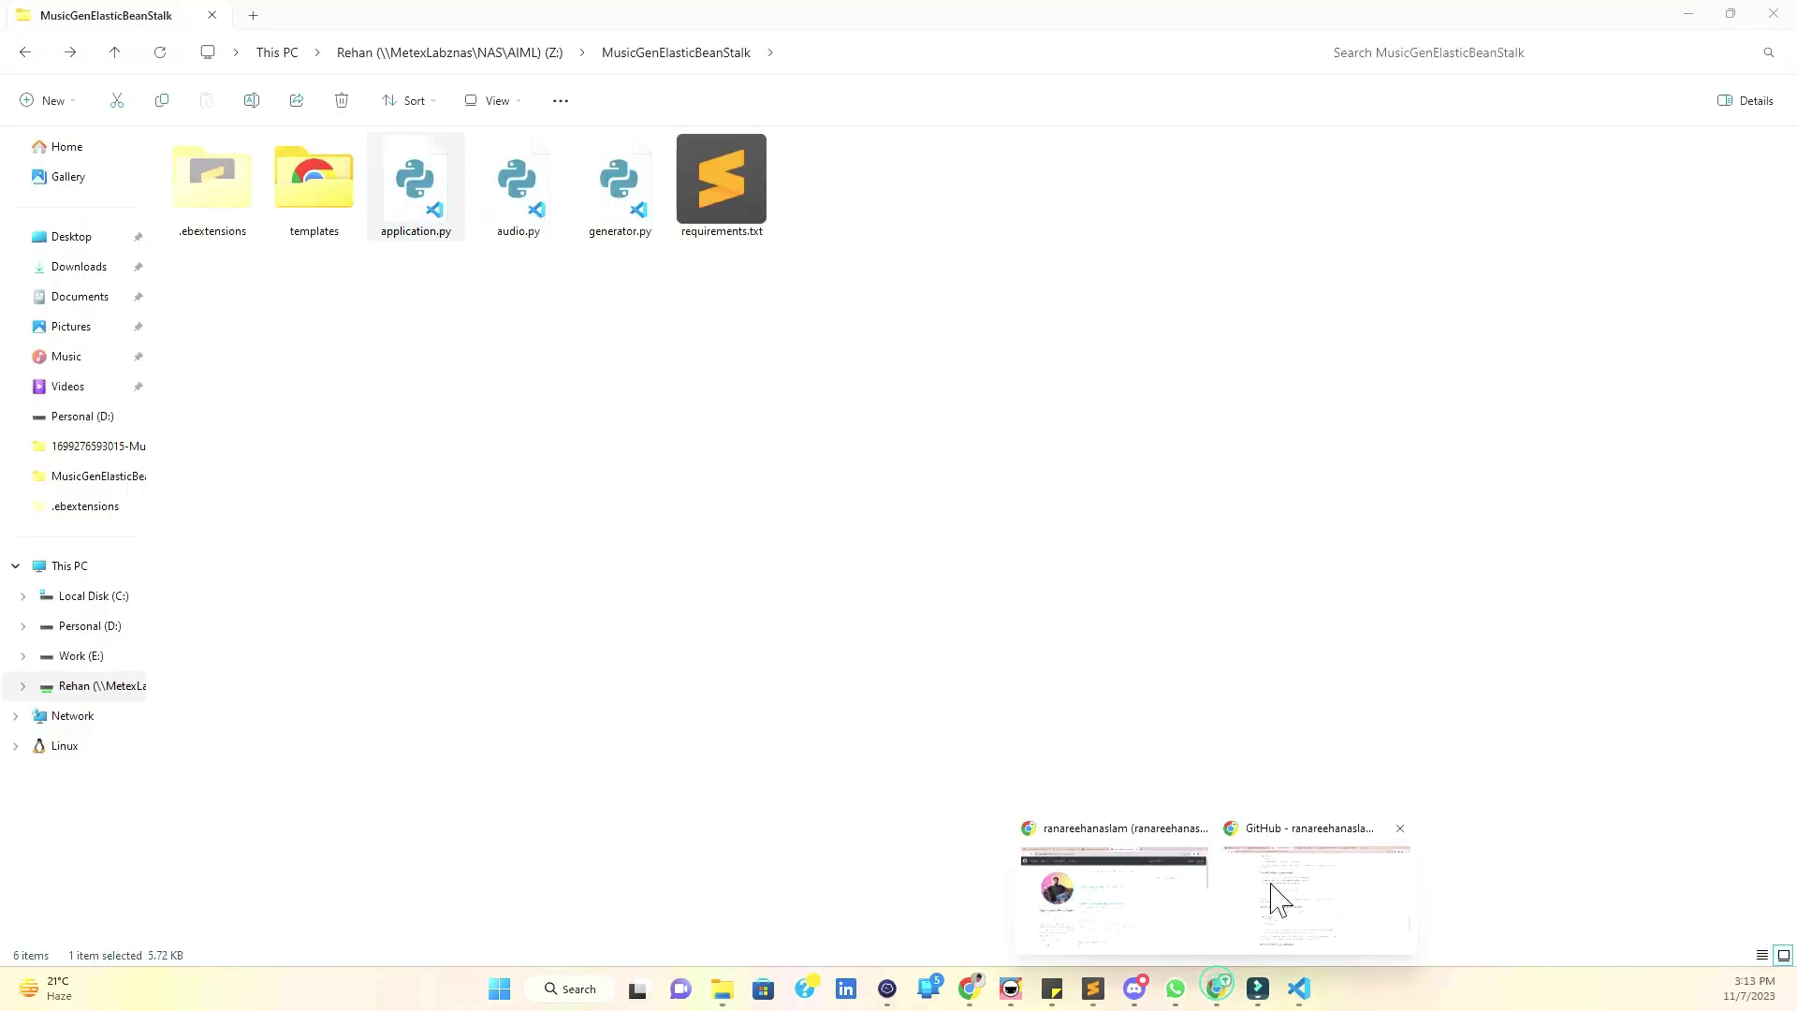
click(1277, 876)
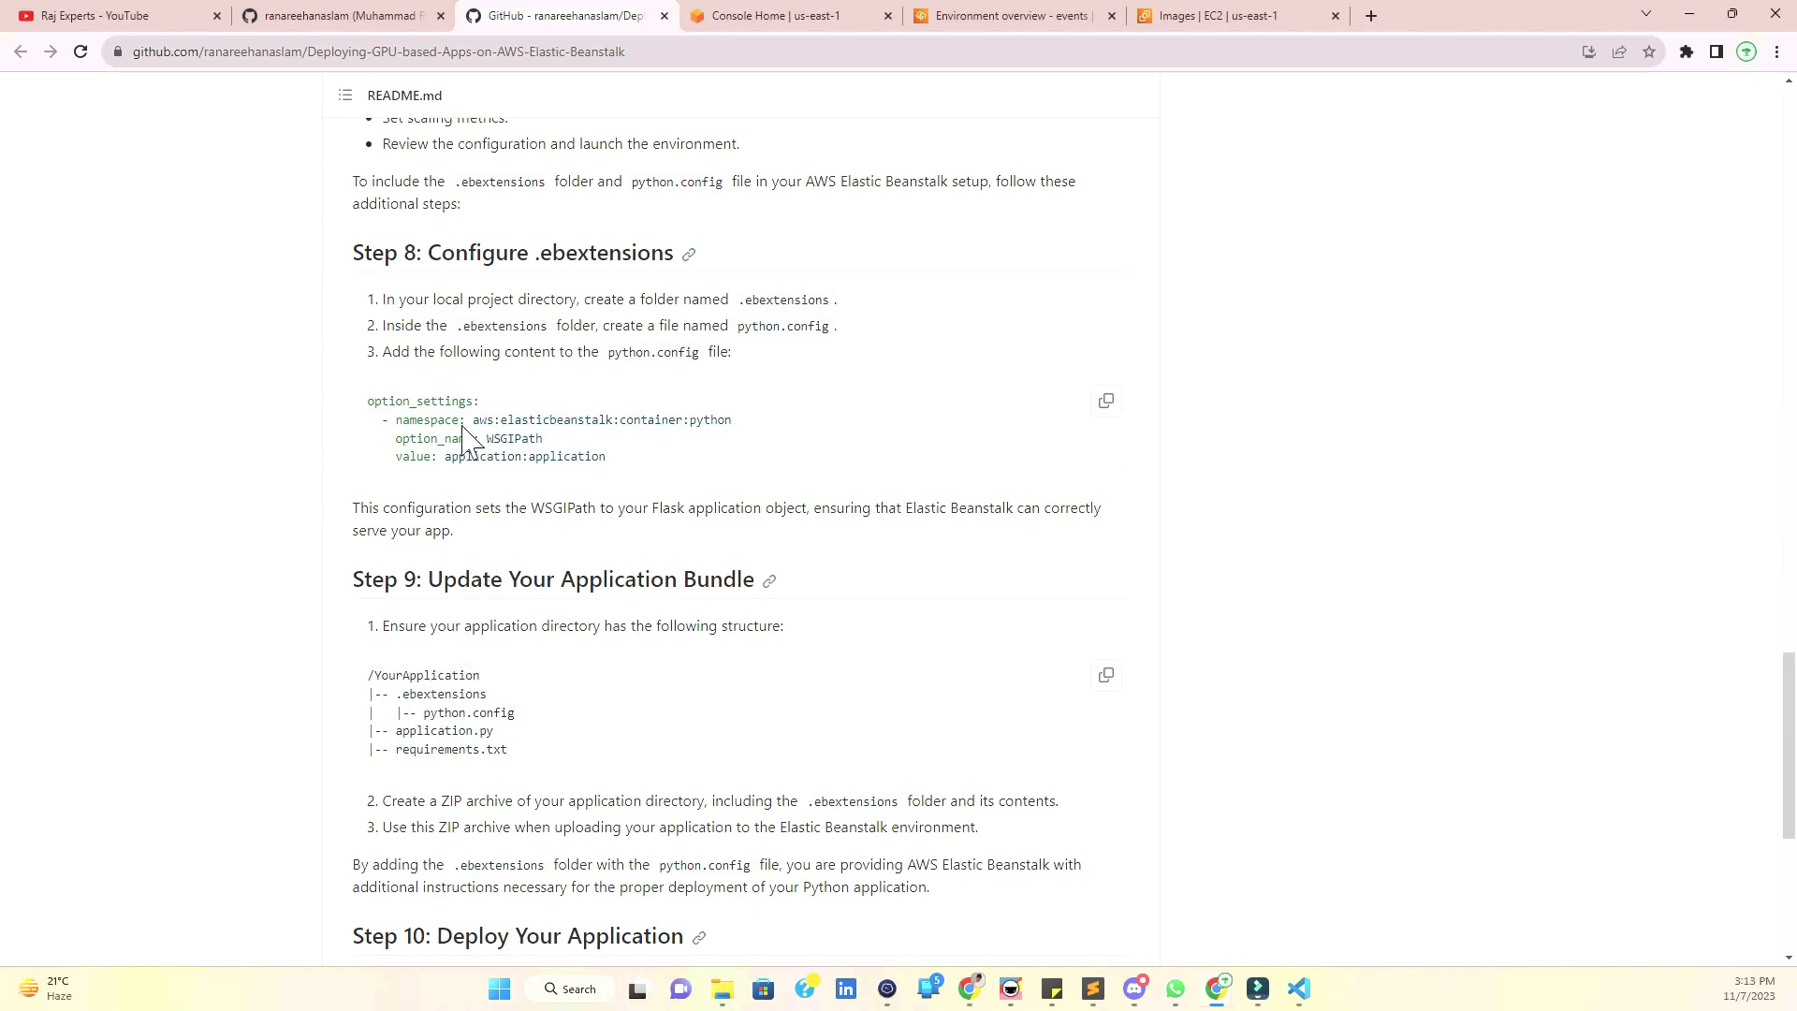
scroll(494, 622, down, 4)
drag(397, 733, 618, 746)
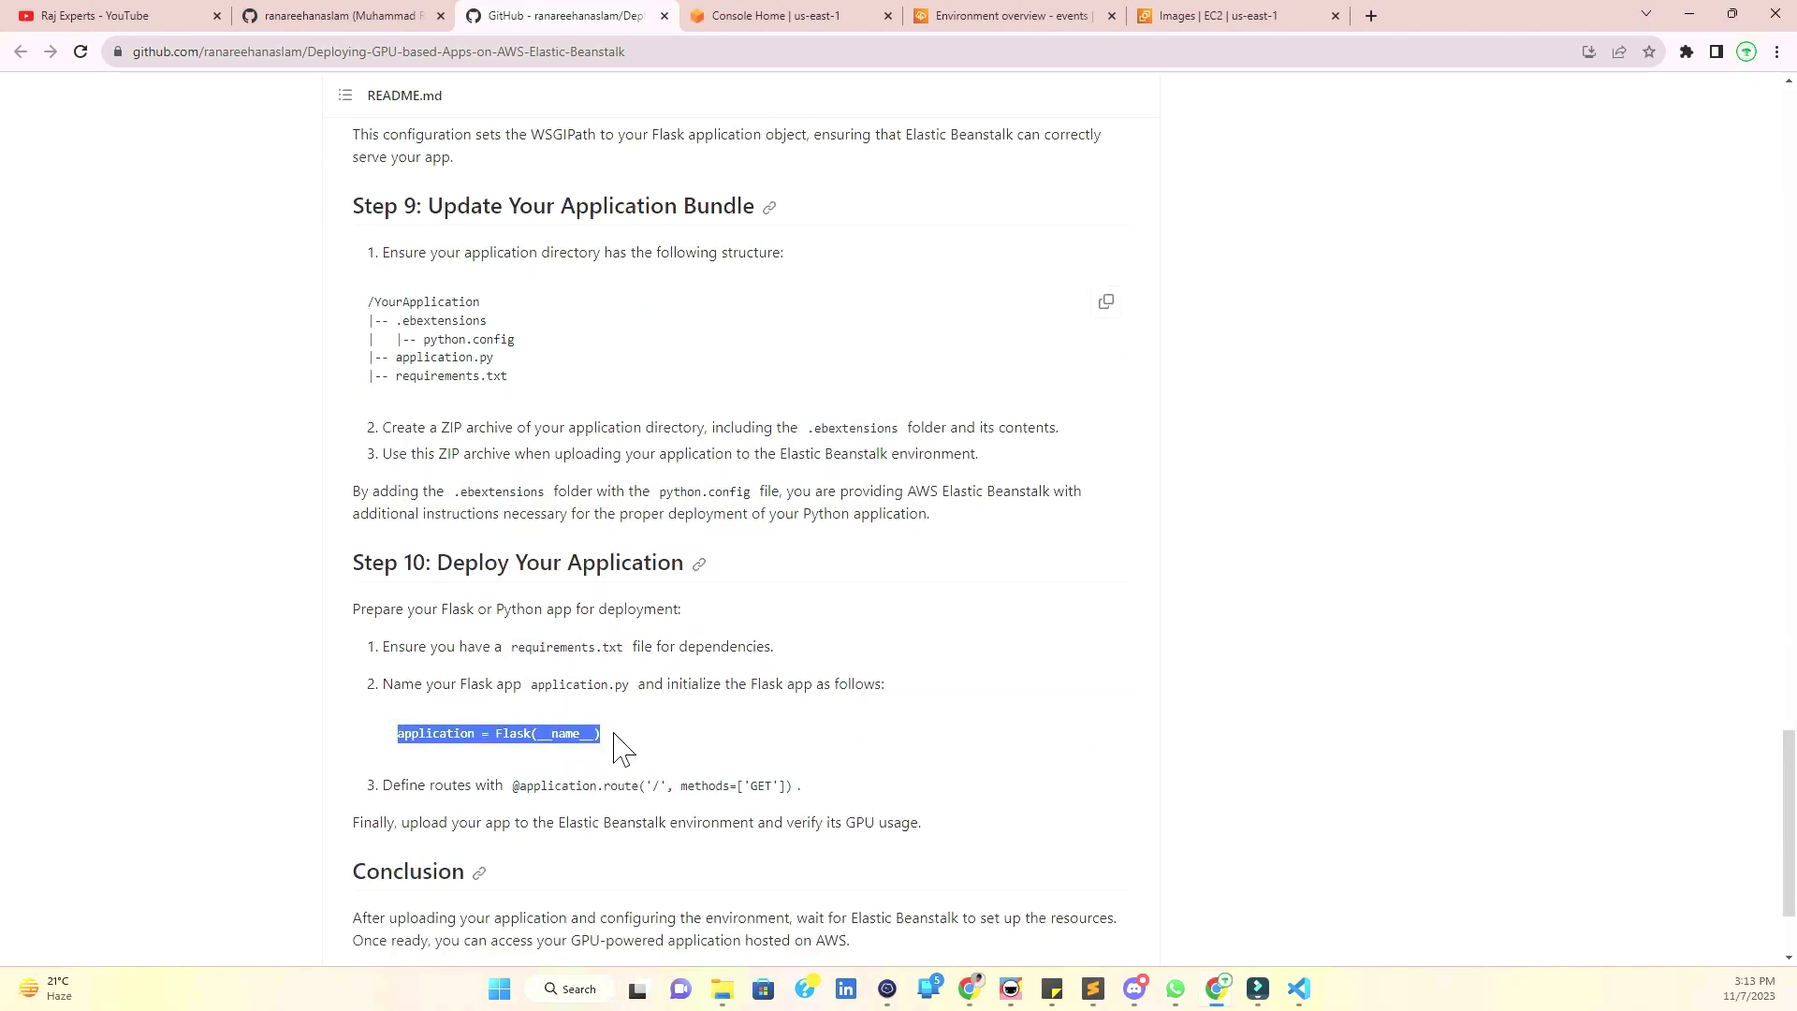
scroll(617, 746, up, 1)
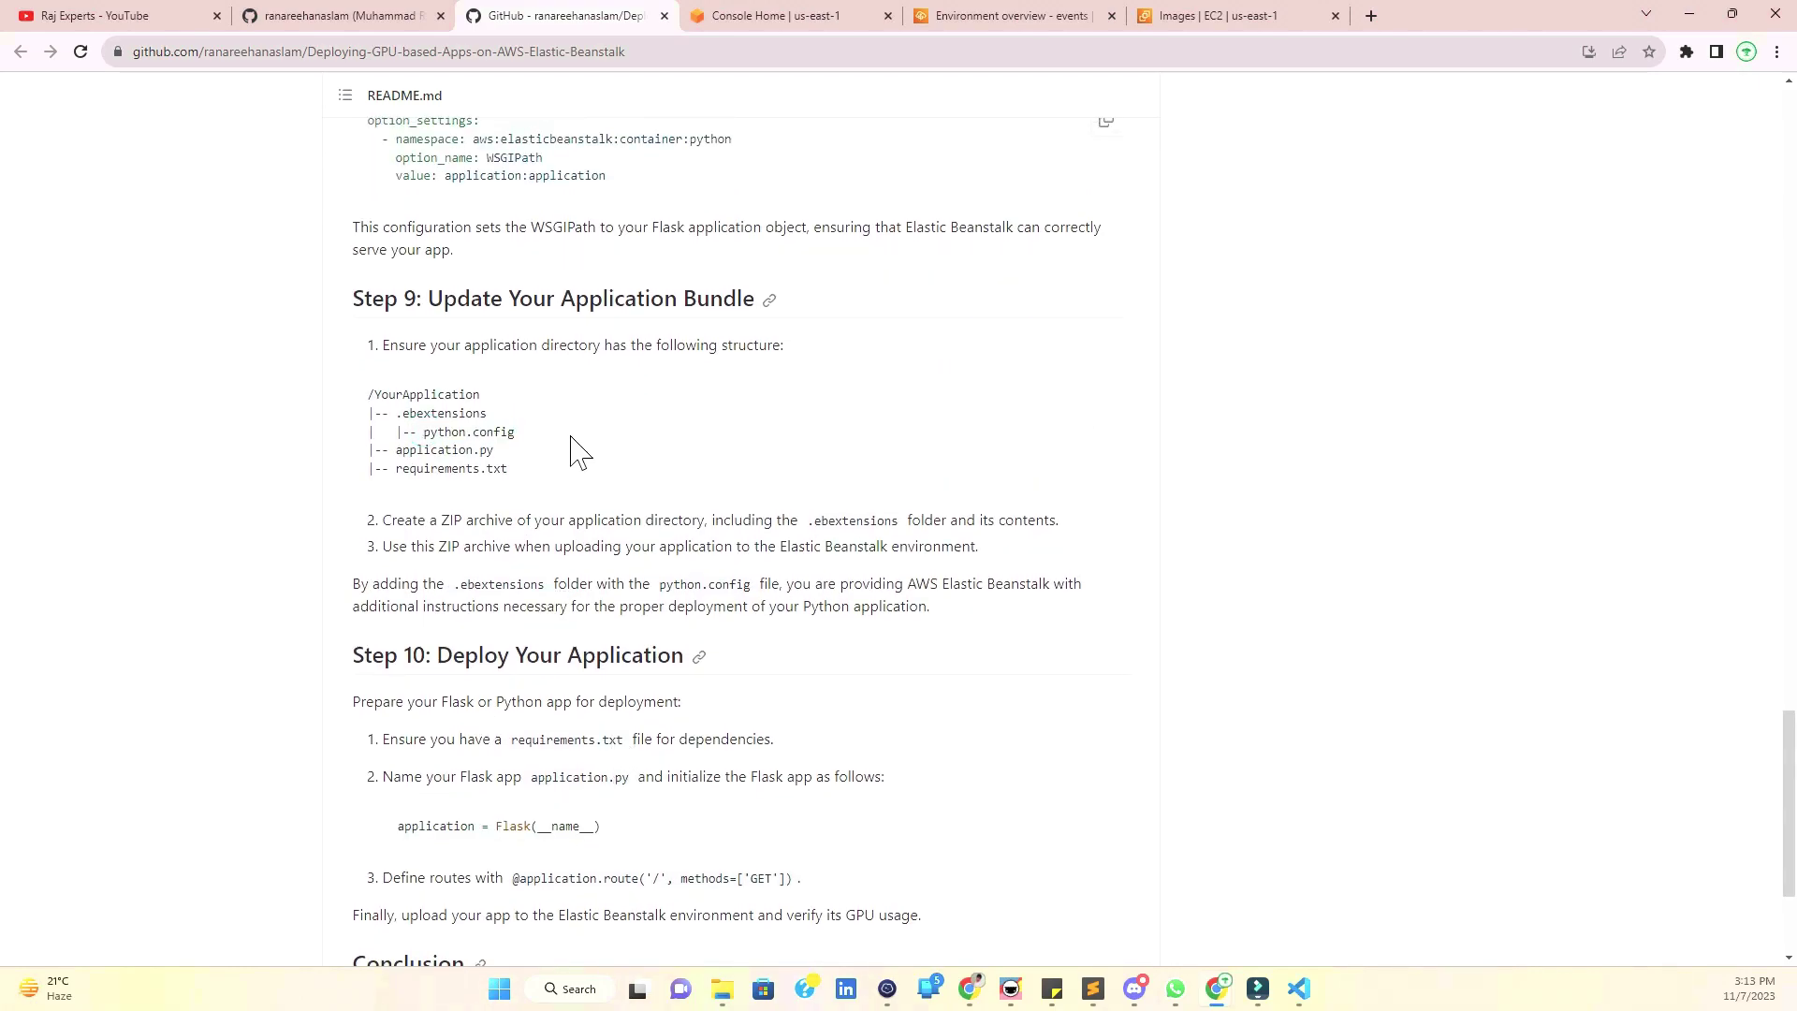
scroll(606, 586, down, 2)
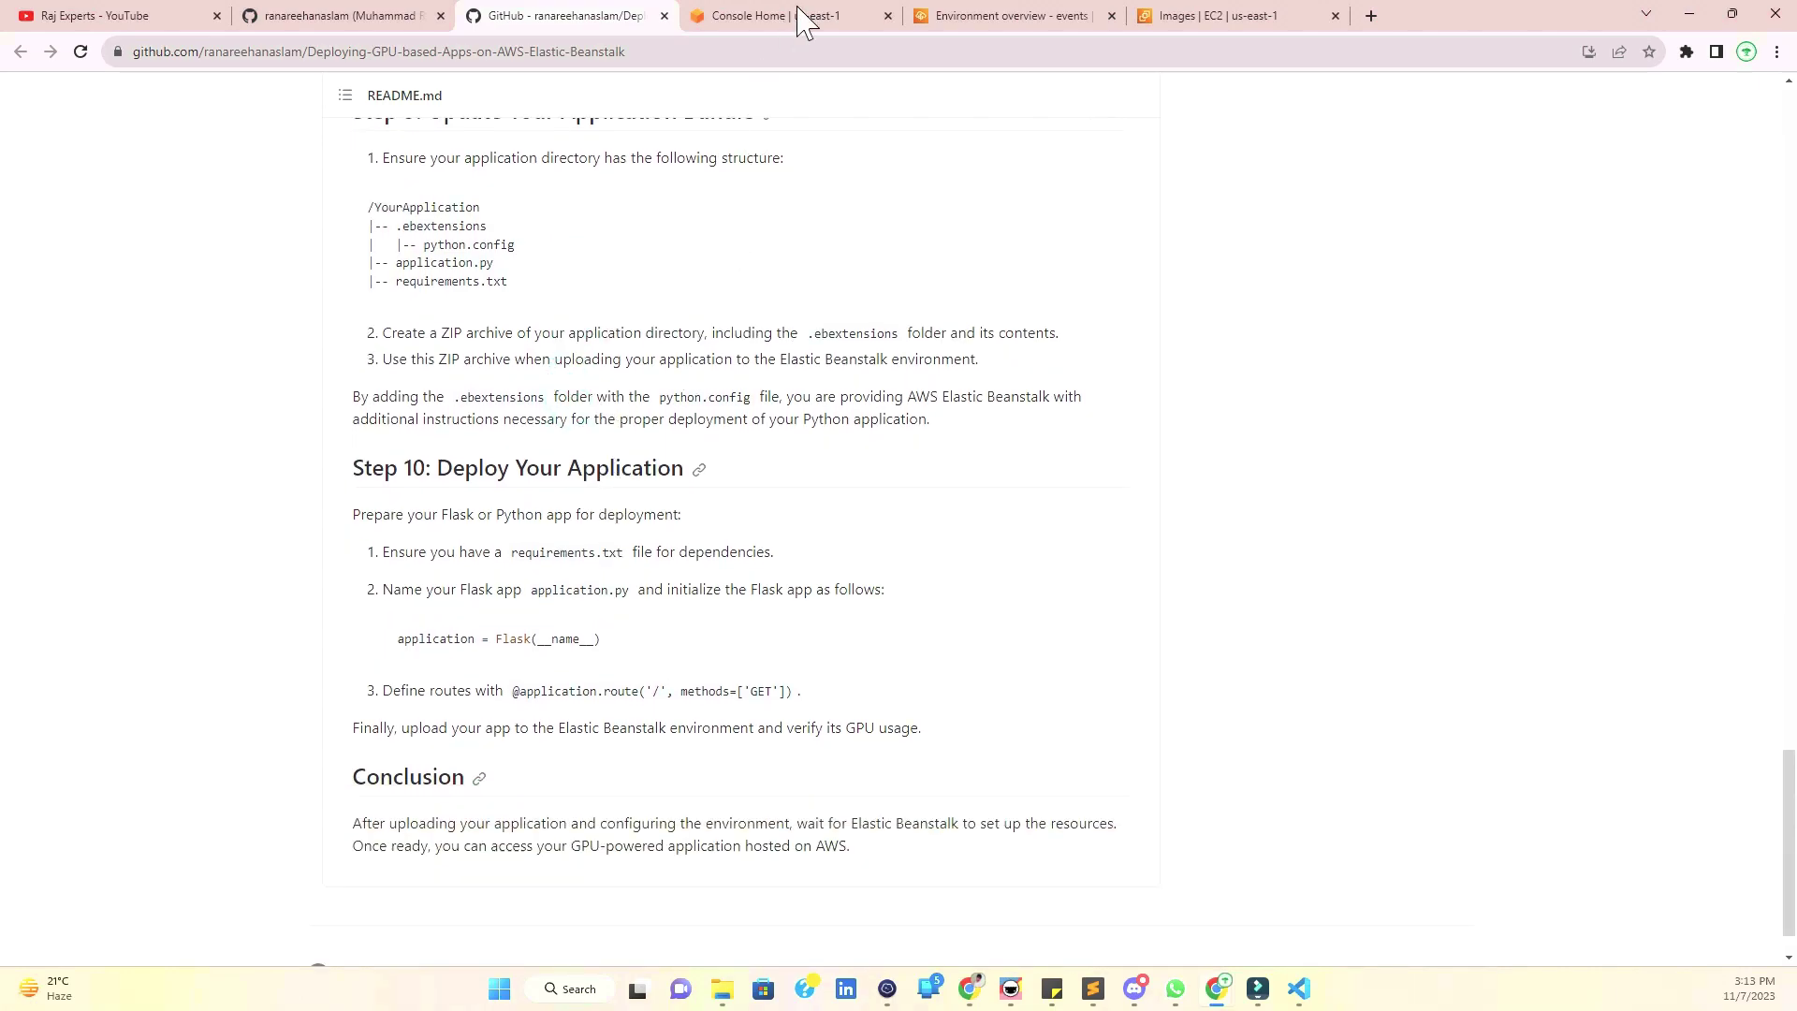
- Check the launch status of MusicGenGpu-env on its Elastic Beanstalk environment page
mouse_move(722, 1007)
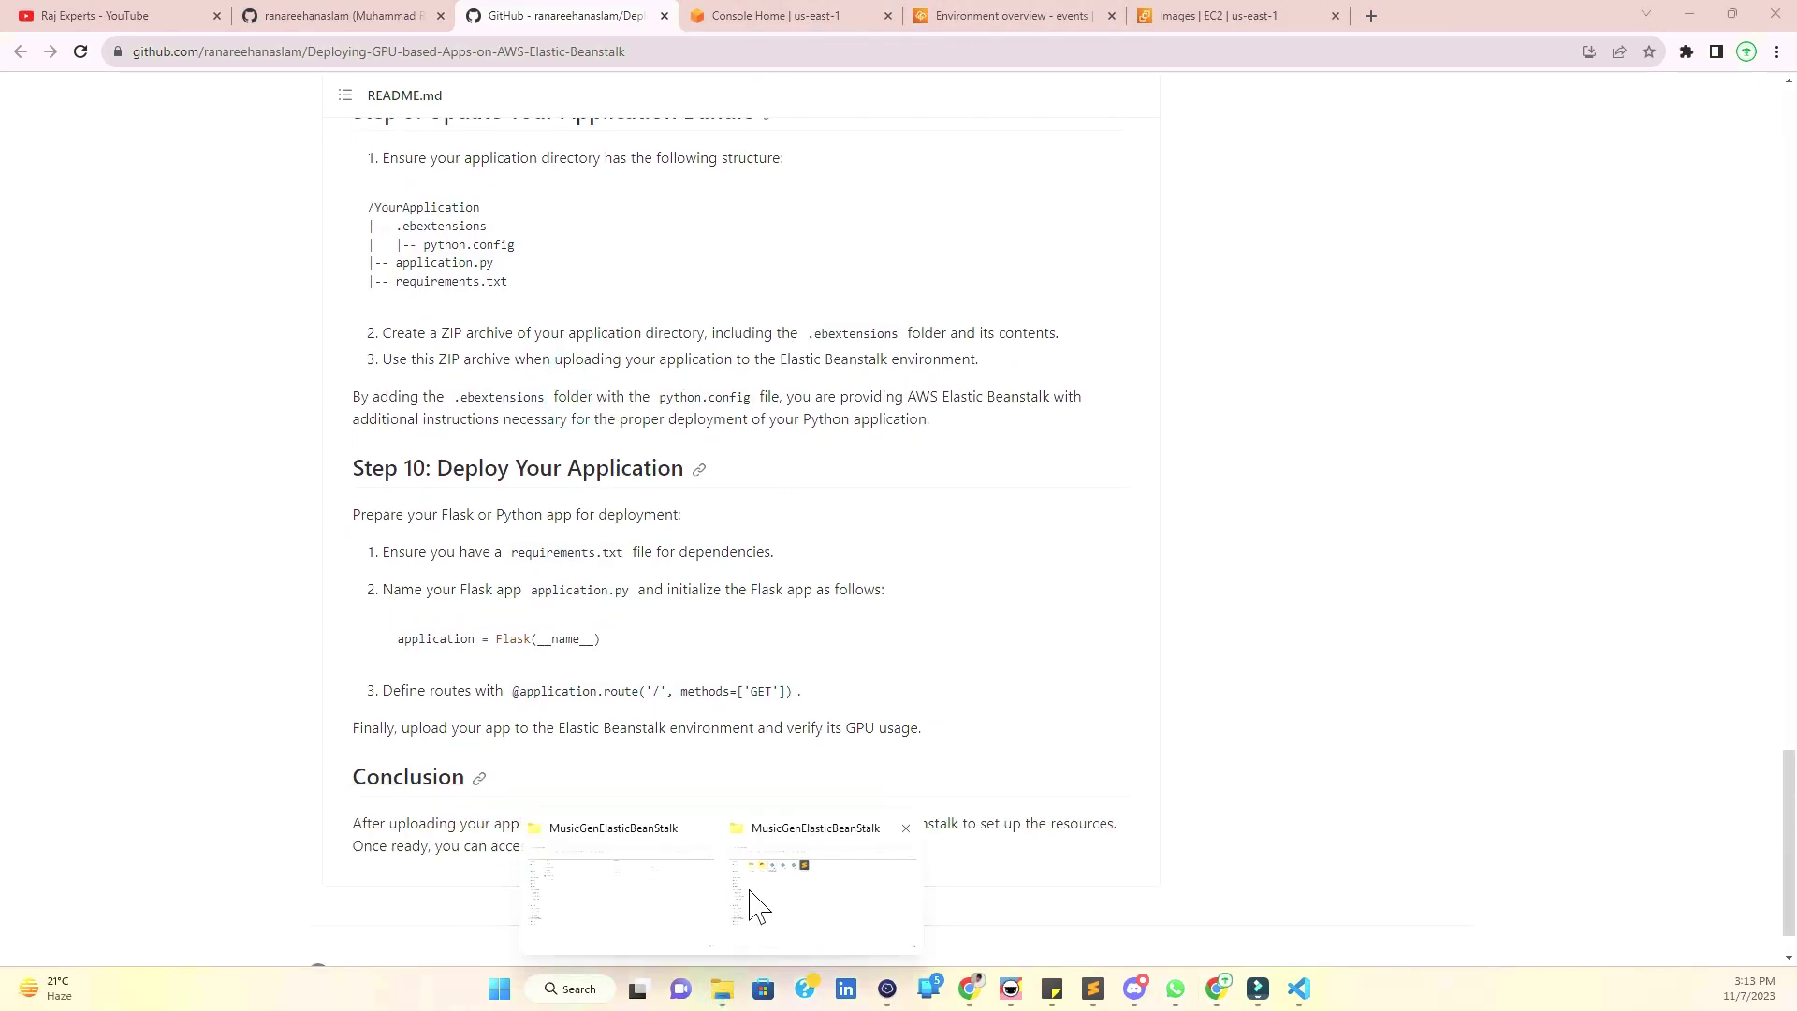
click(746, 899)
click(1662, 16)
click(1065, 16)
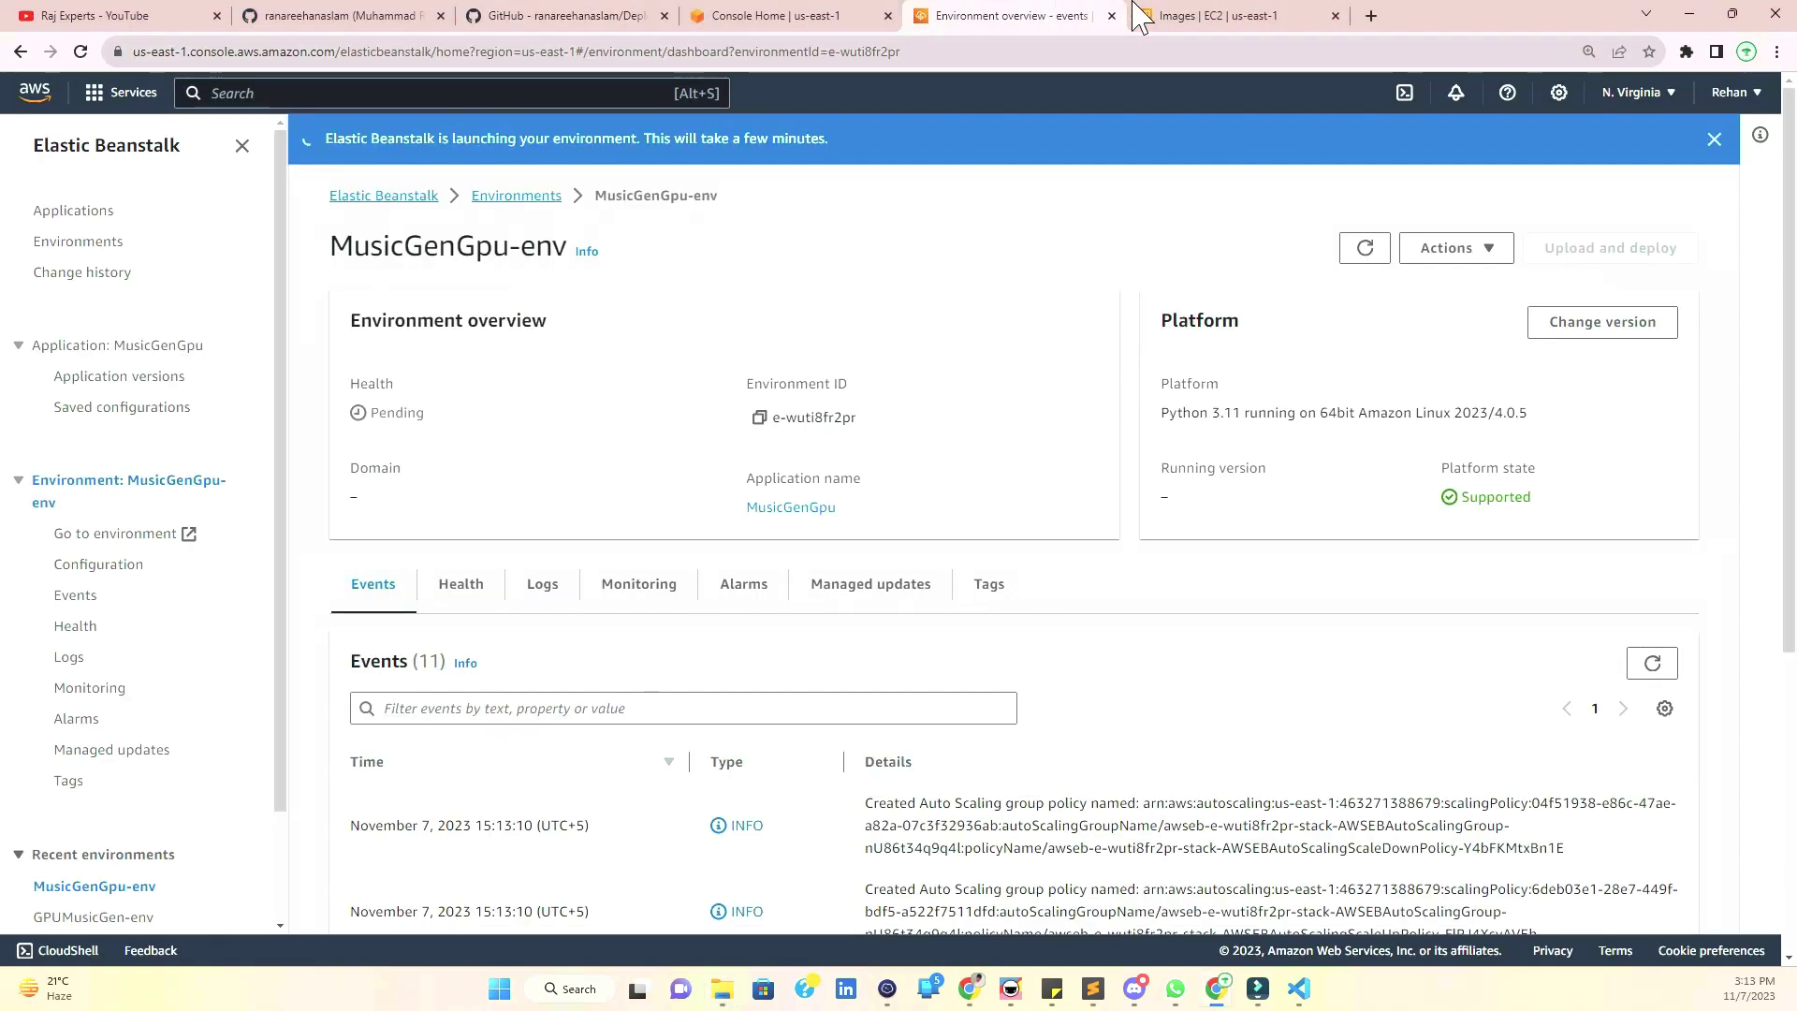
- Compress all items in the MusicGenElasticBeanStalk folder, including .ebextensions, into MusicGenElasticBeanStalk.zip in ZIP format with Best compression
mouse_move(723, 988)
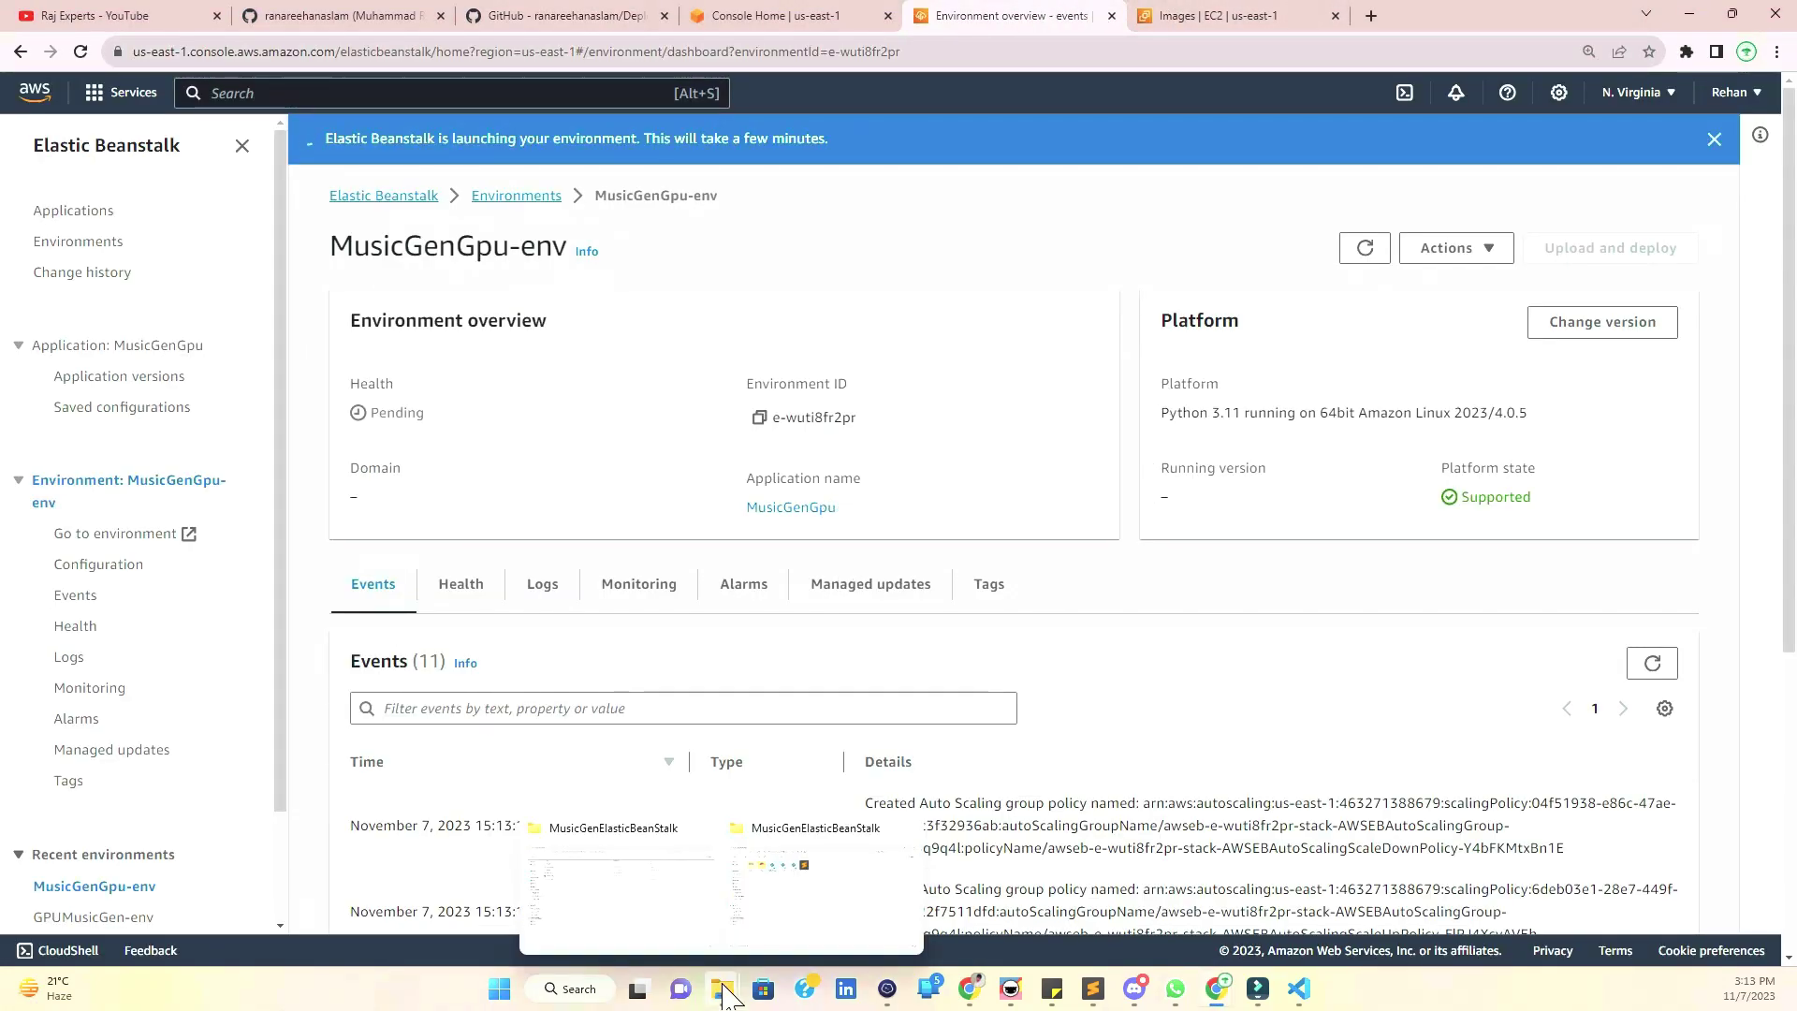
click(792, 905)
drag(841, 328, 225, 192)
right_click(223, 190)
mouse_move(389, 500)
click(589, 511)
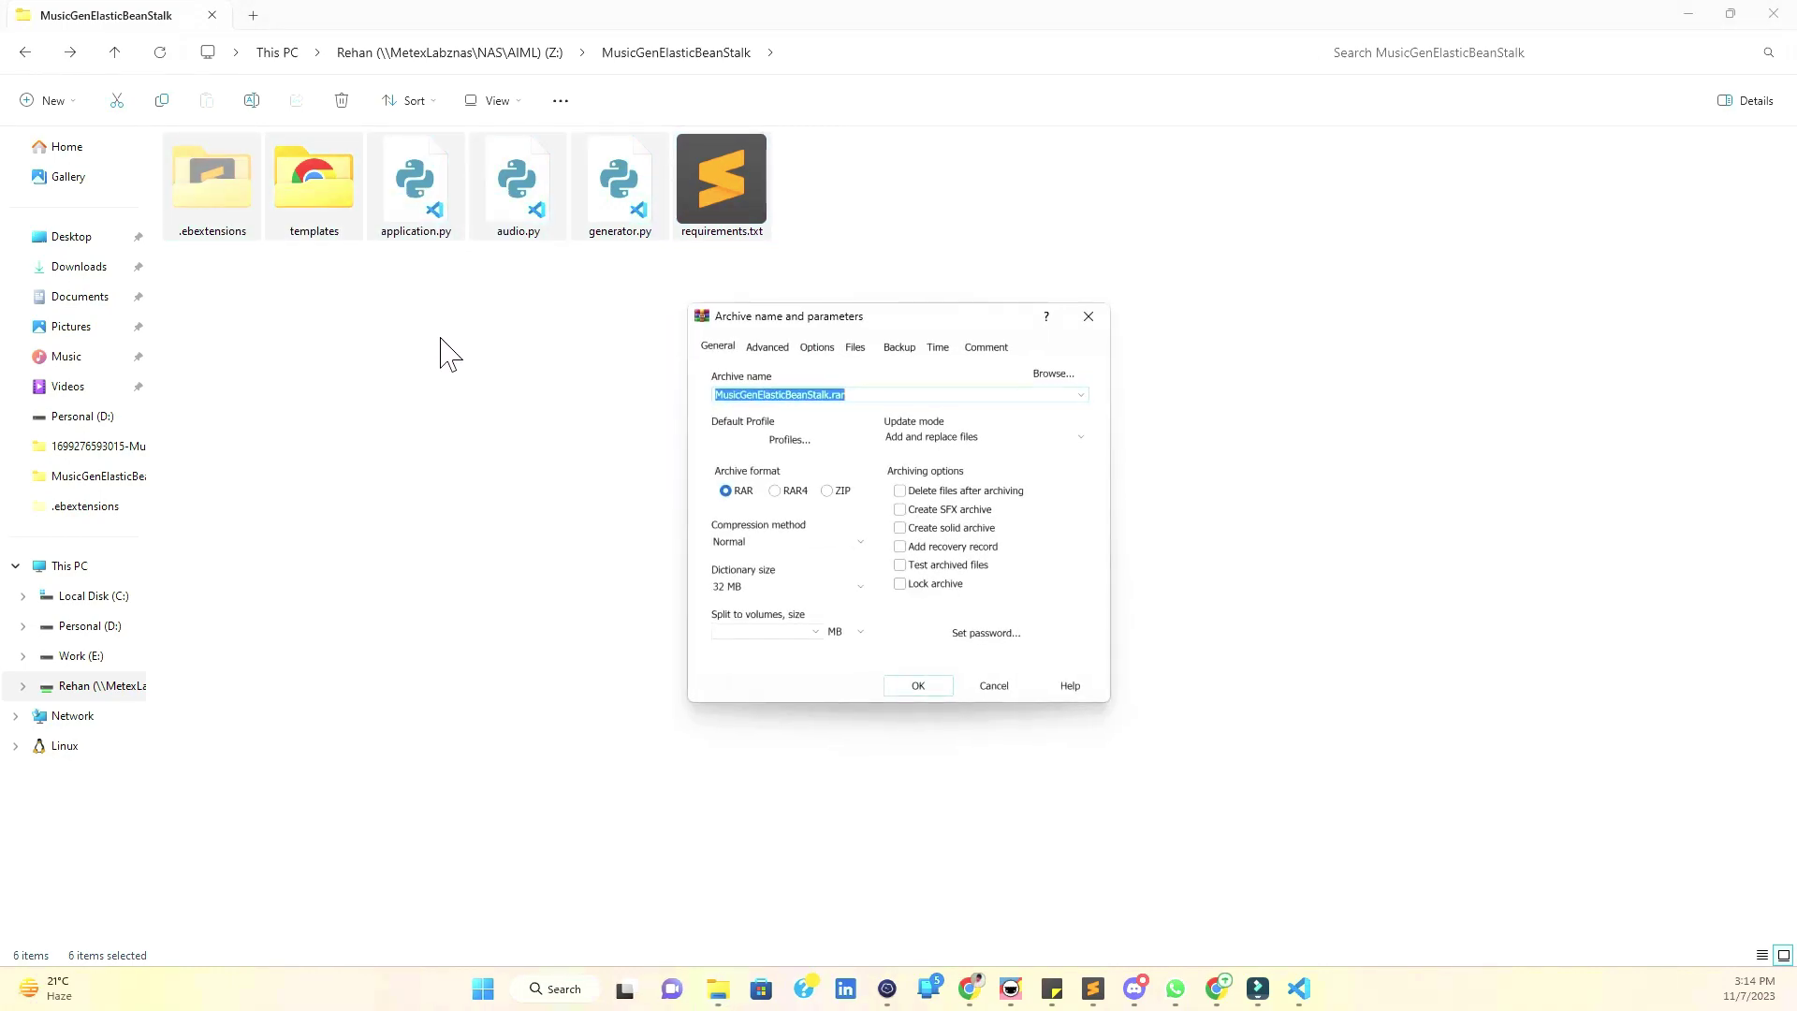
click(826, 490)
click(824, 541)
click(822, 567)
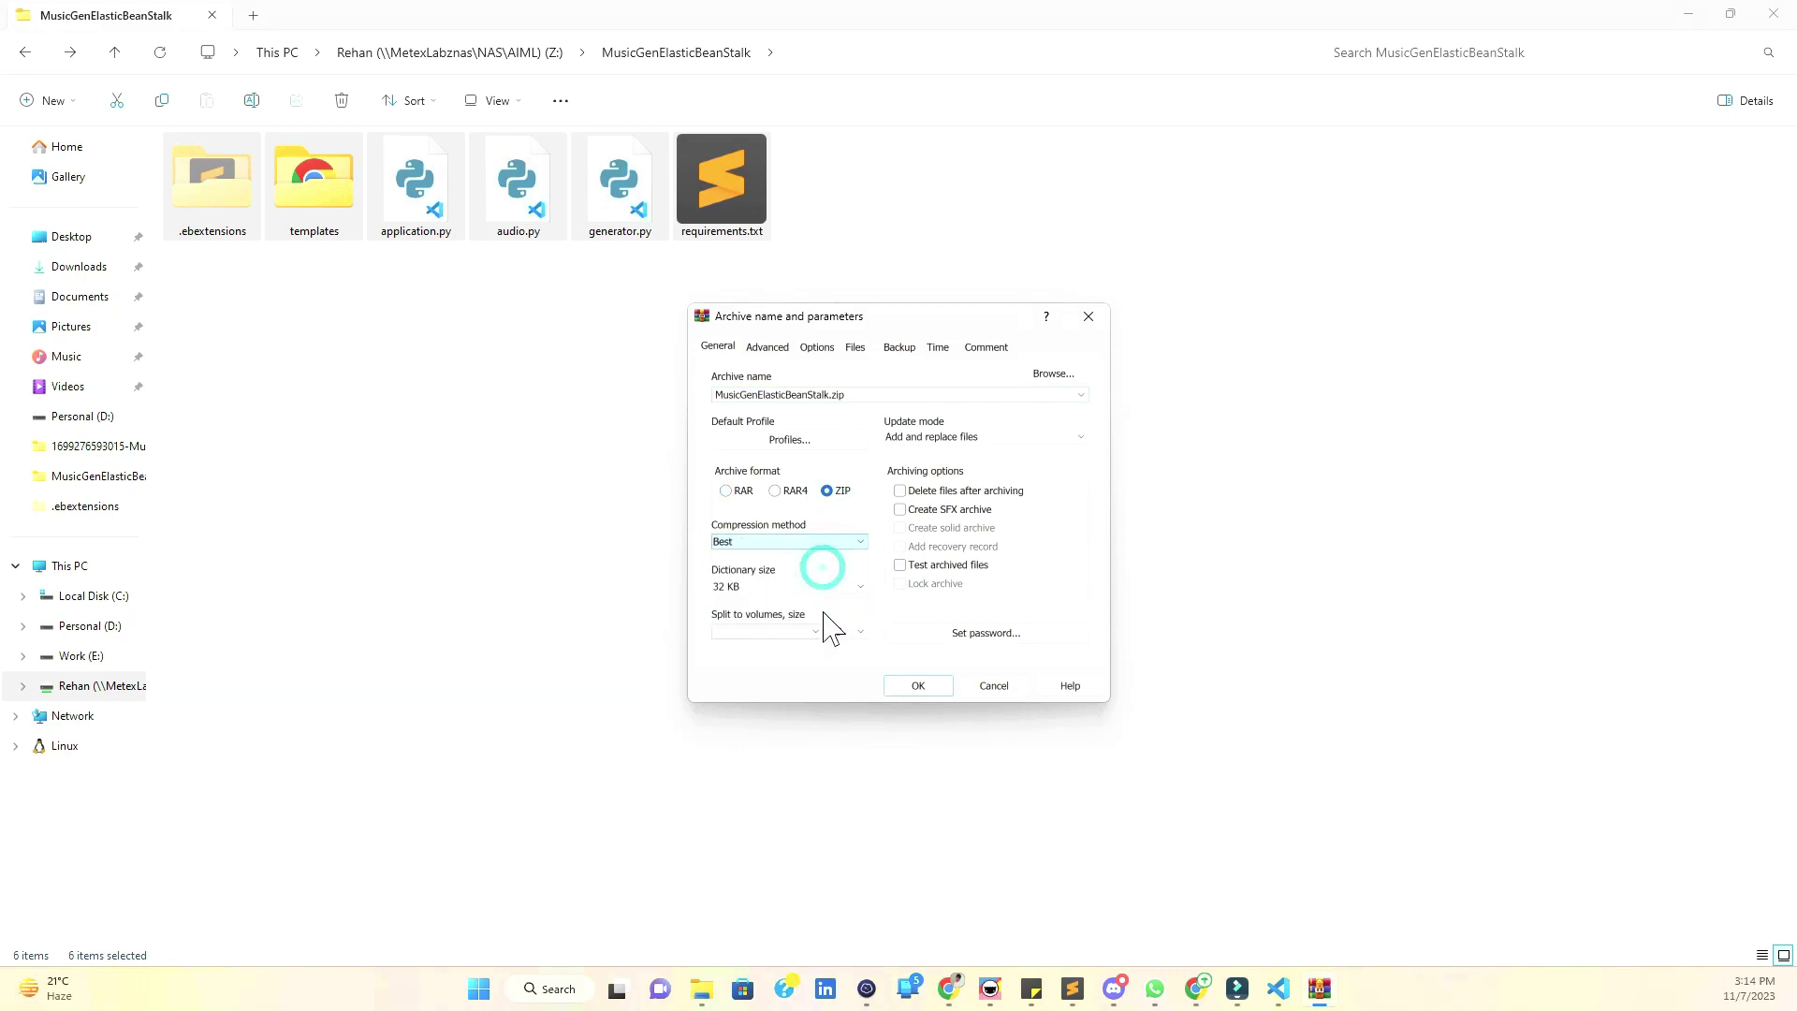
click(901, 686)
click(747, 247)
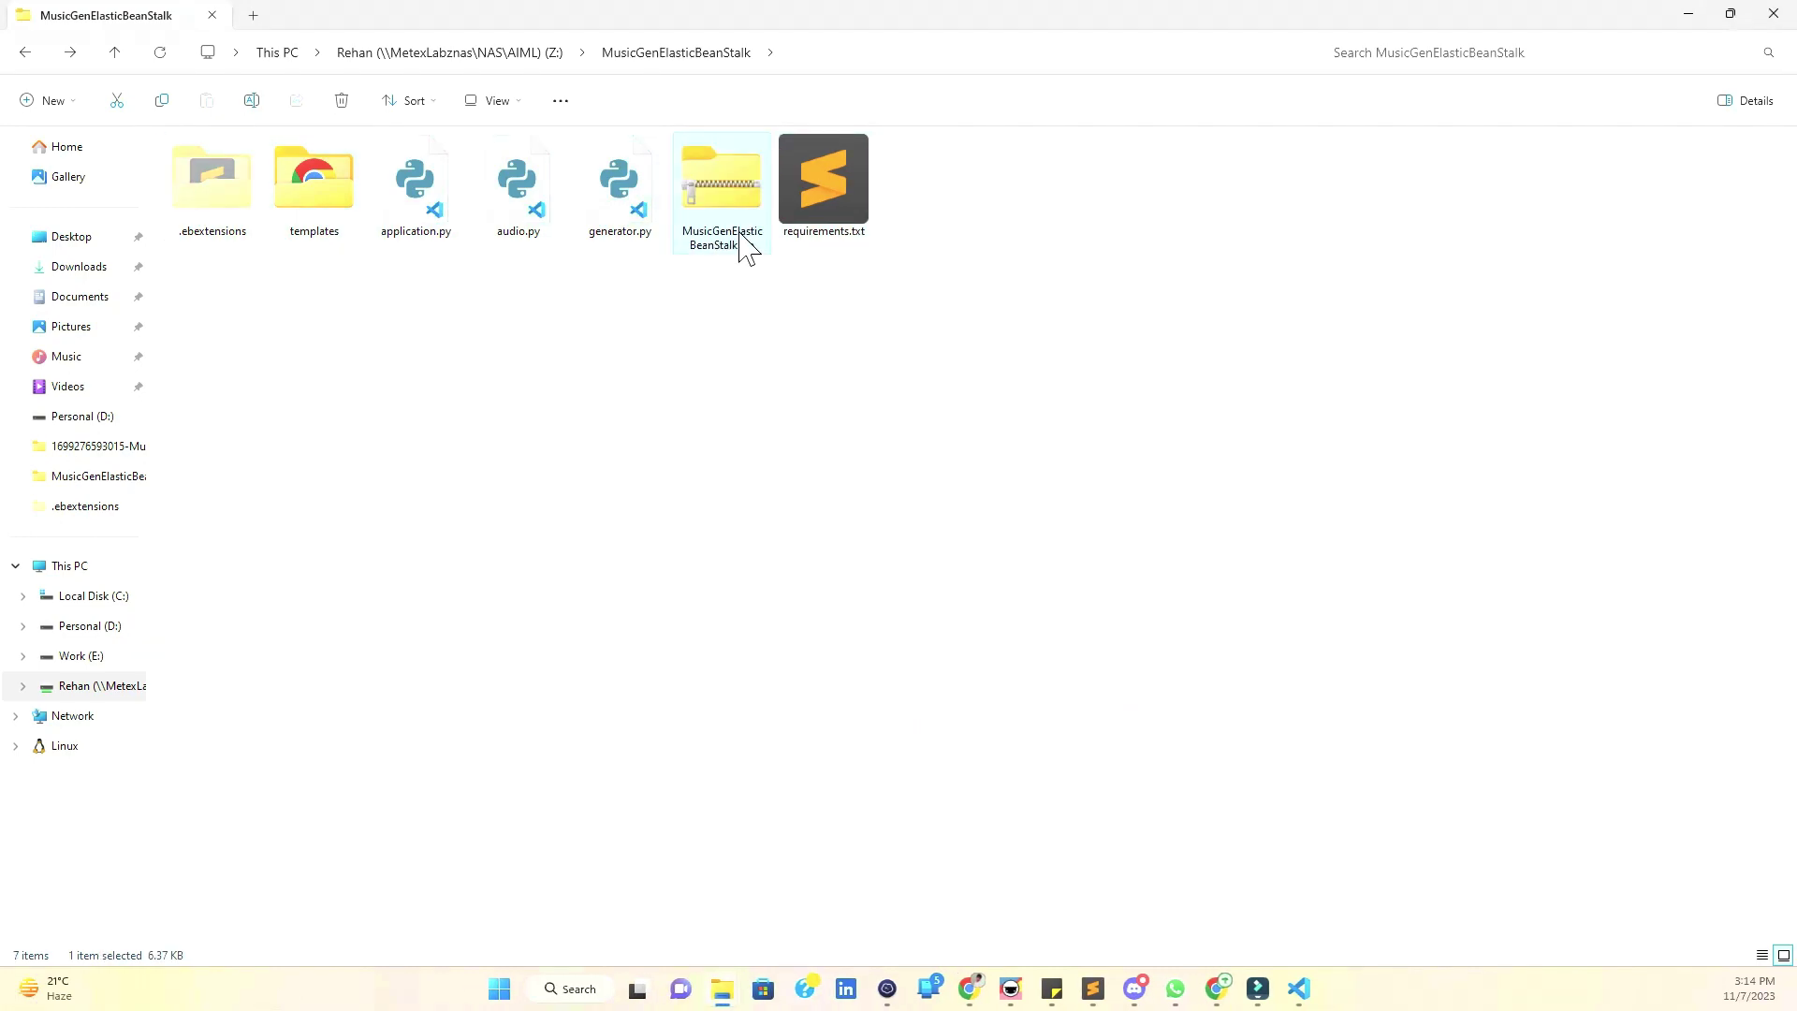
- Return to the MusicGenGpu-env page and review its health status and launch events
click(1687, 14)
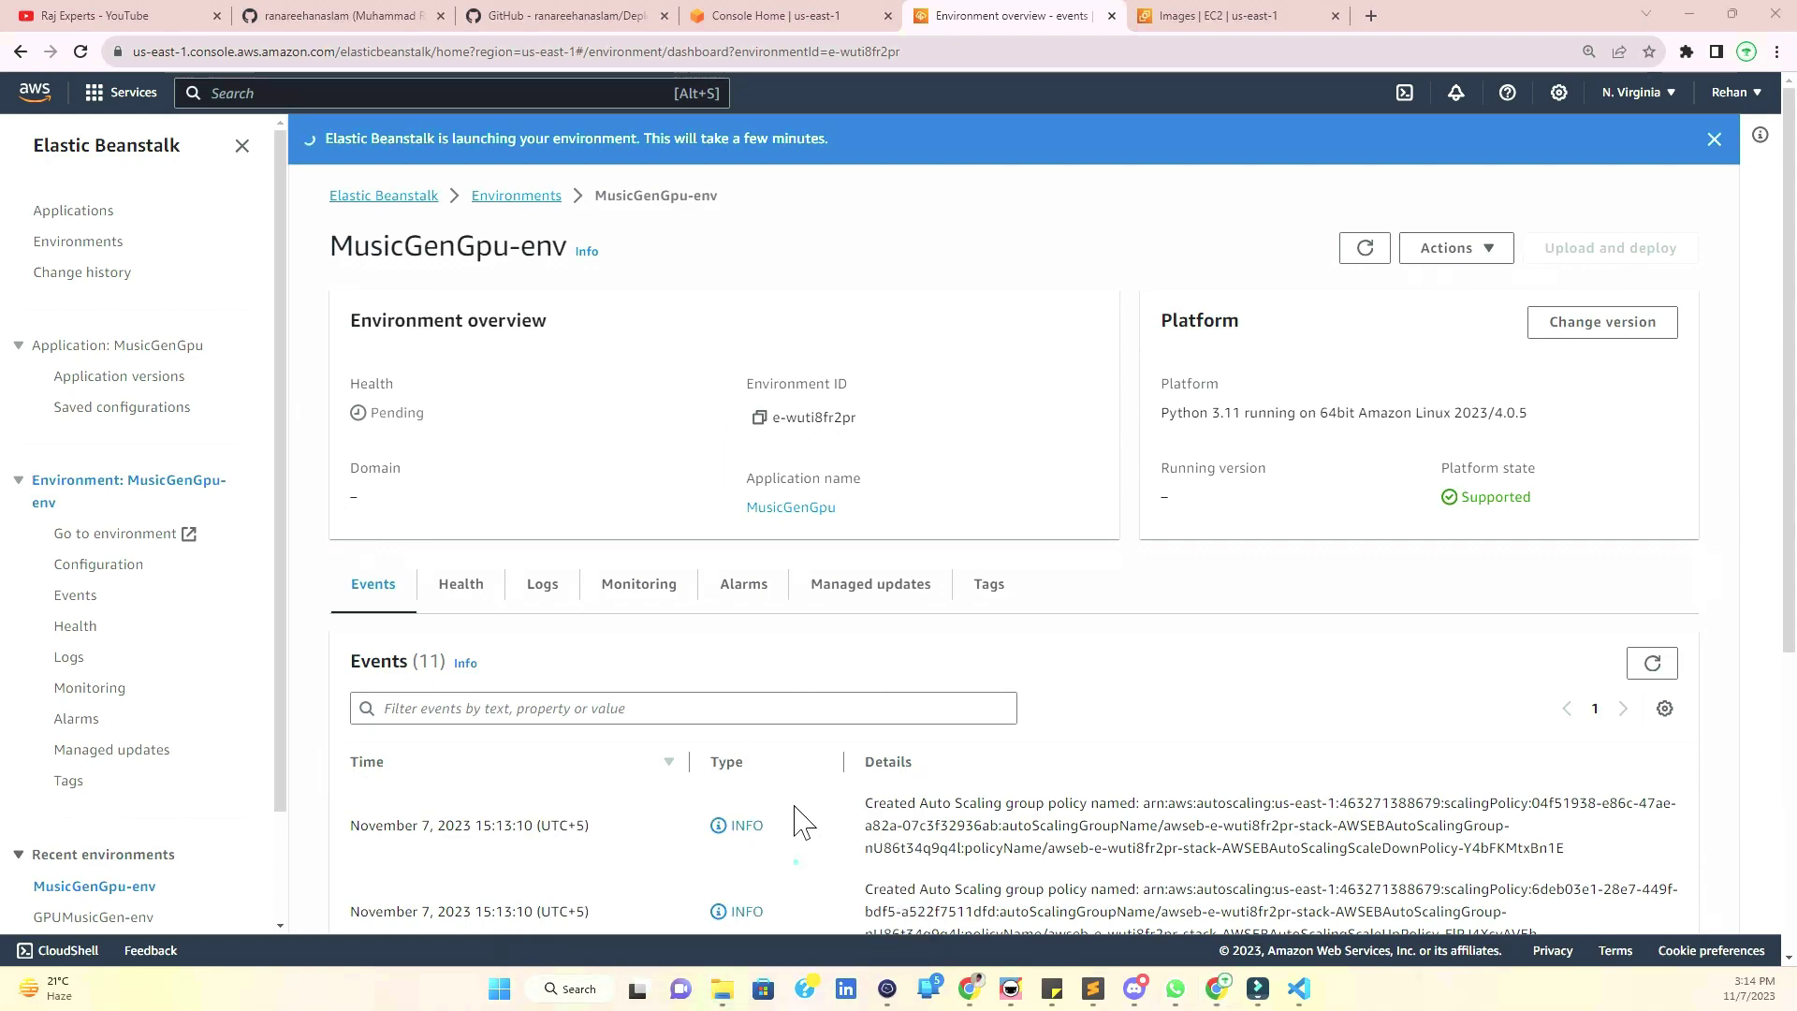
click(797, 847)
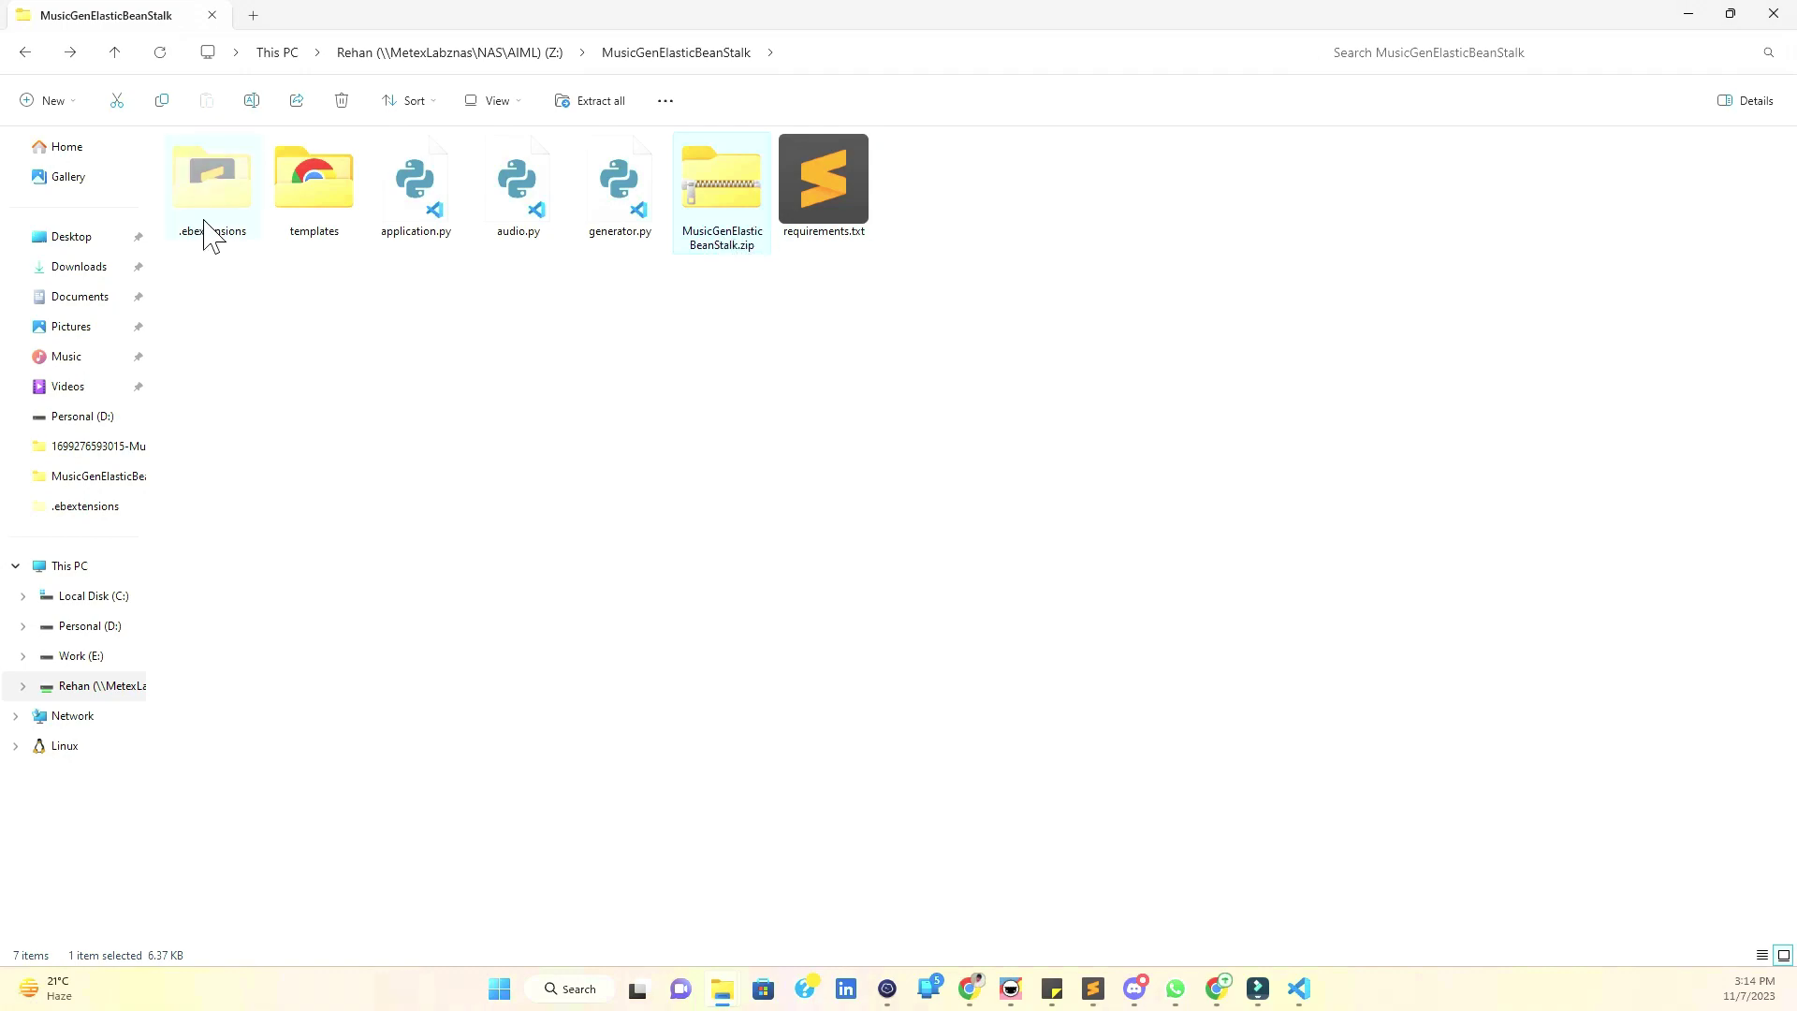
click(1688, 14)
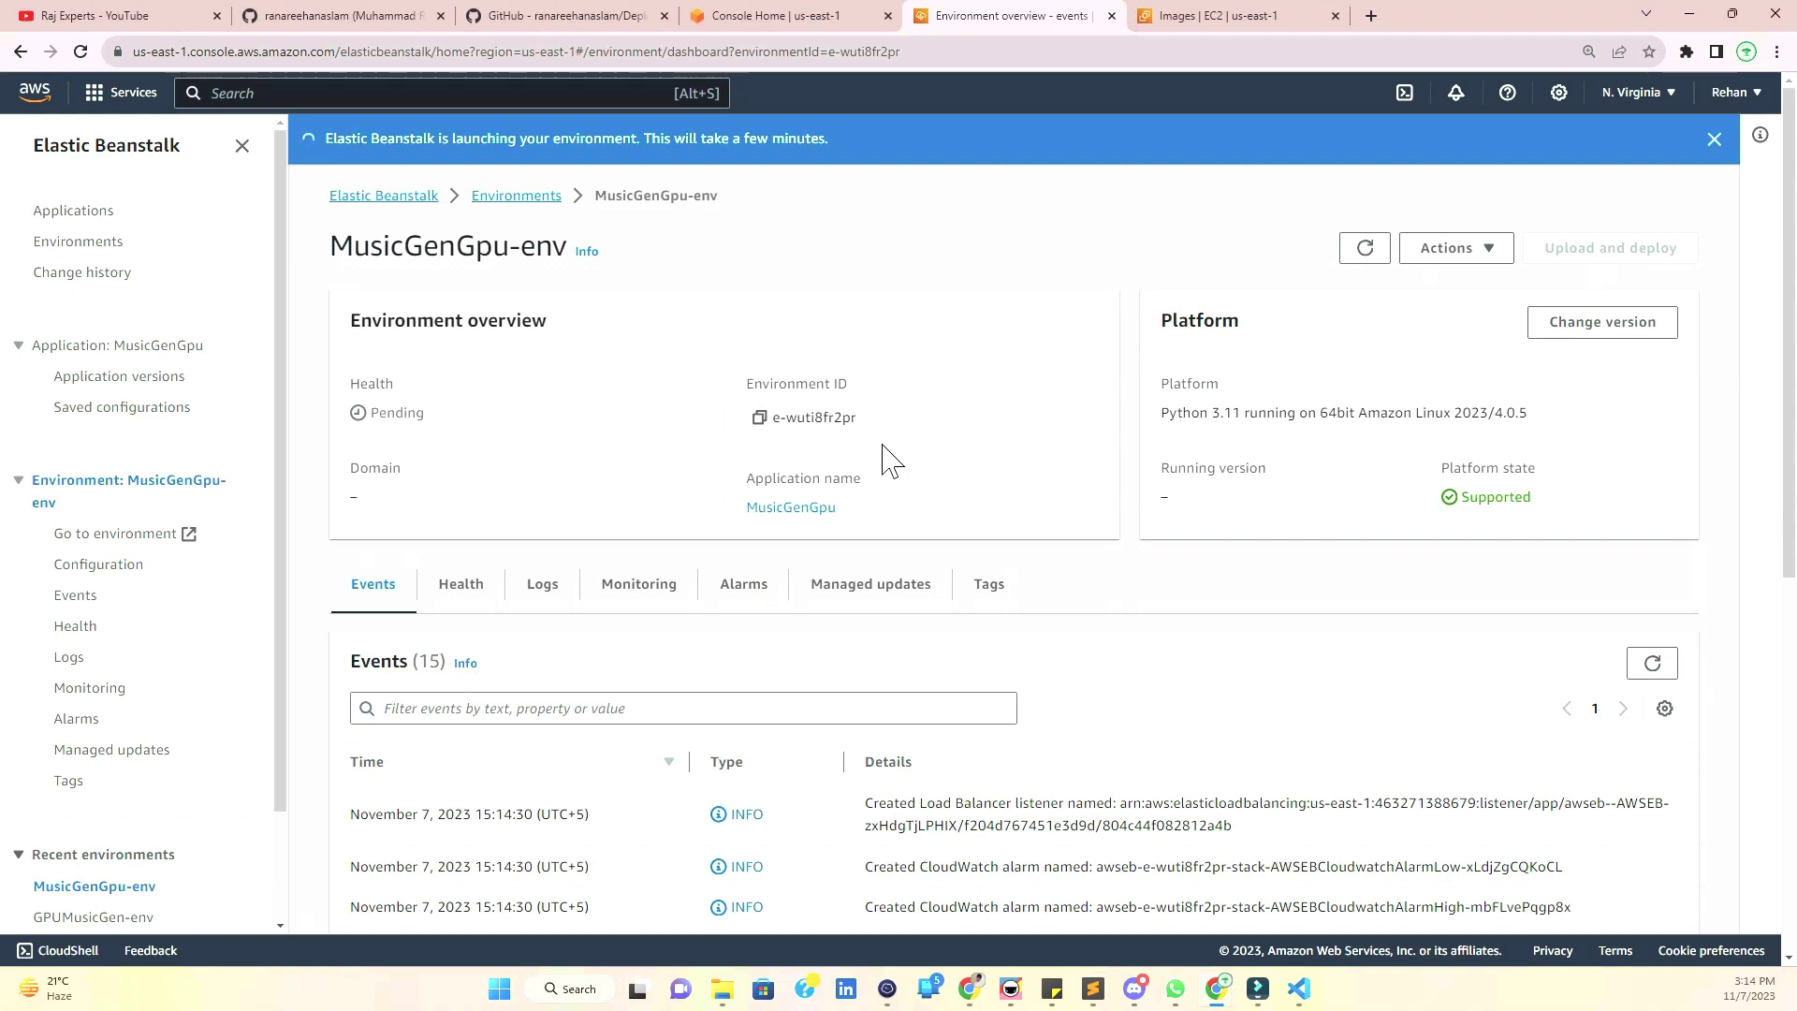
drag(372, 412, 435, 414)
click(434, 411)
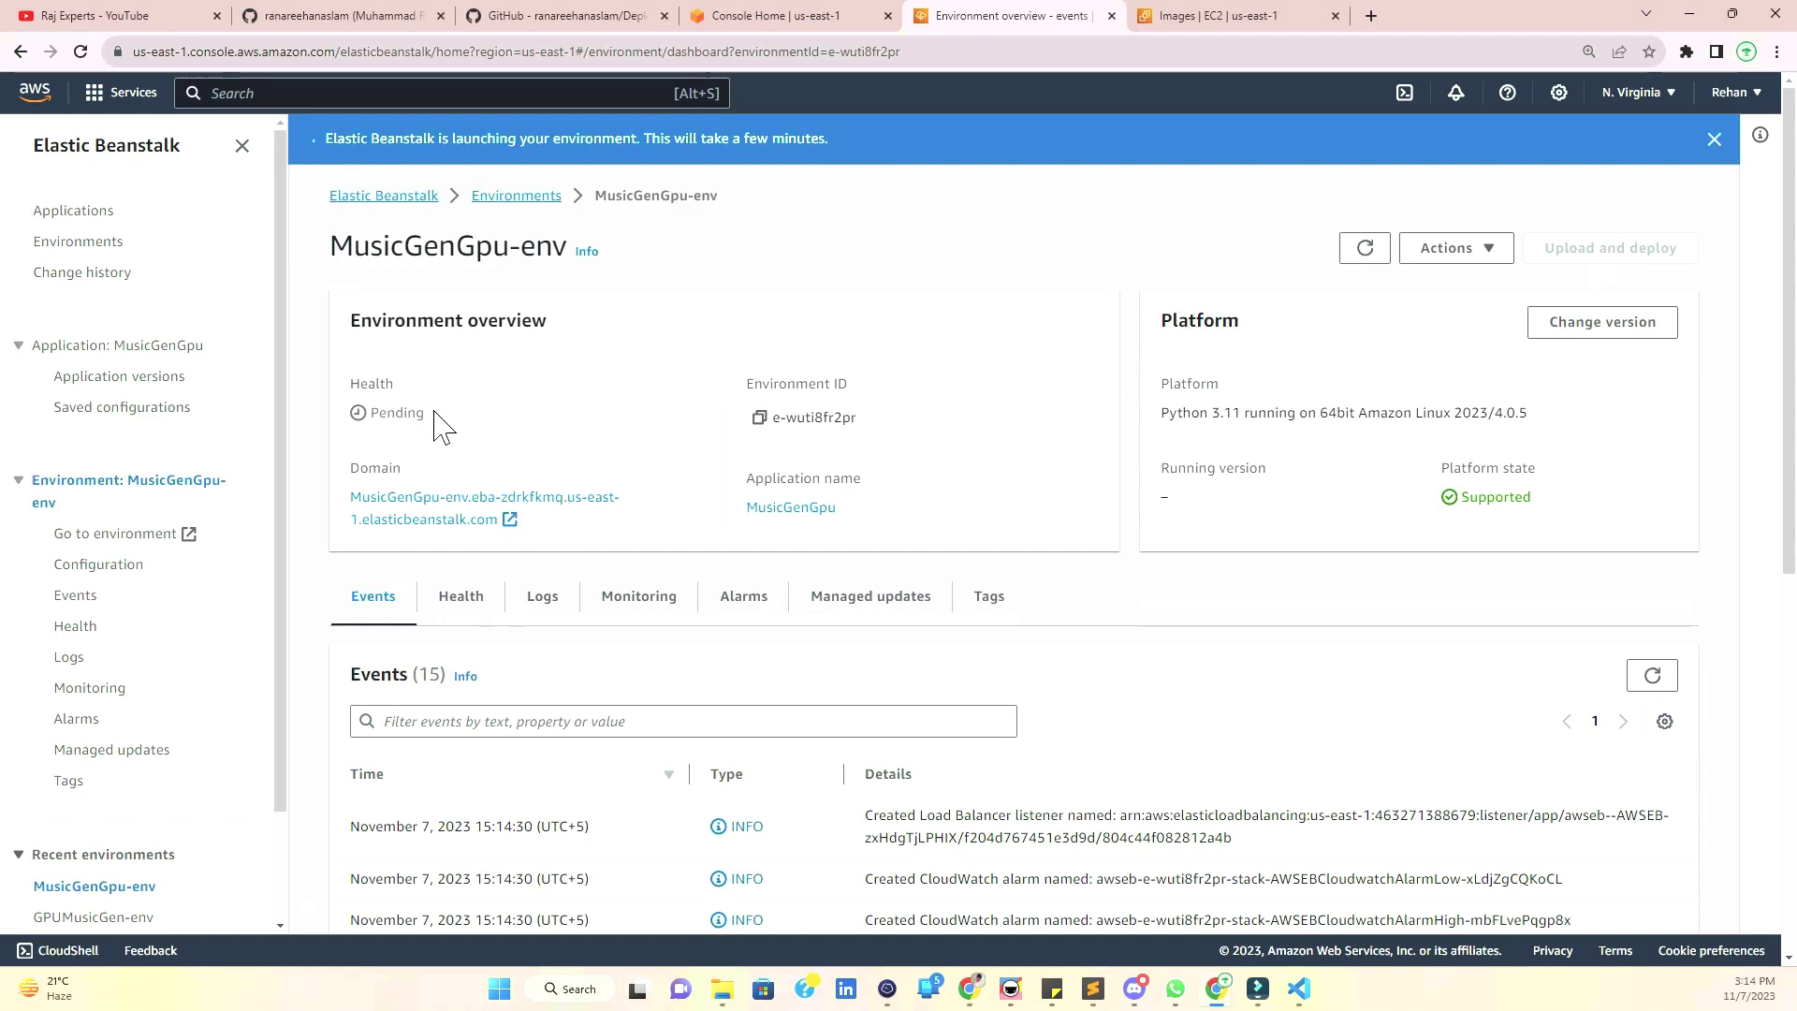
scroll(1135, 557, down, 4)
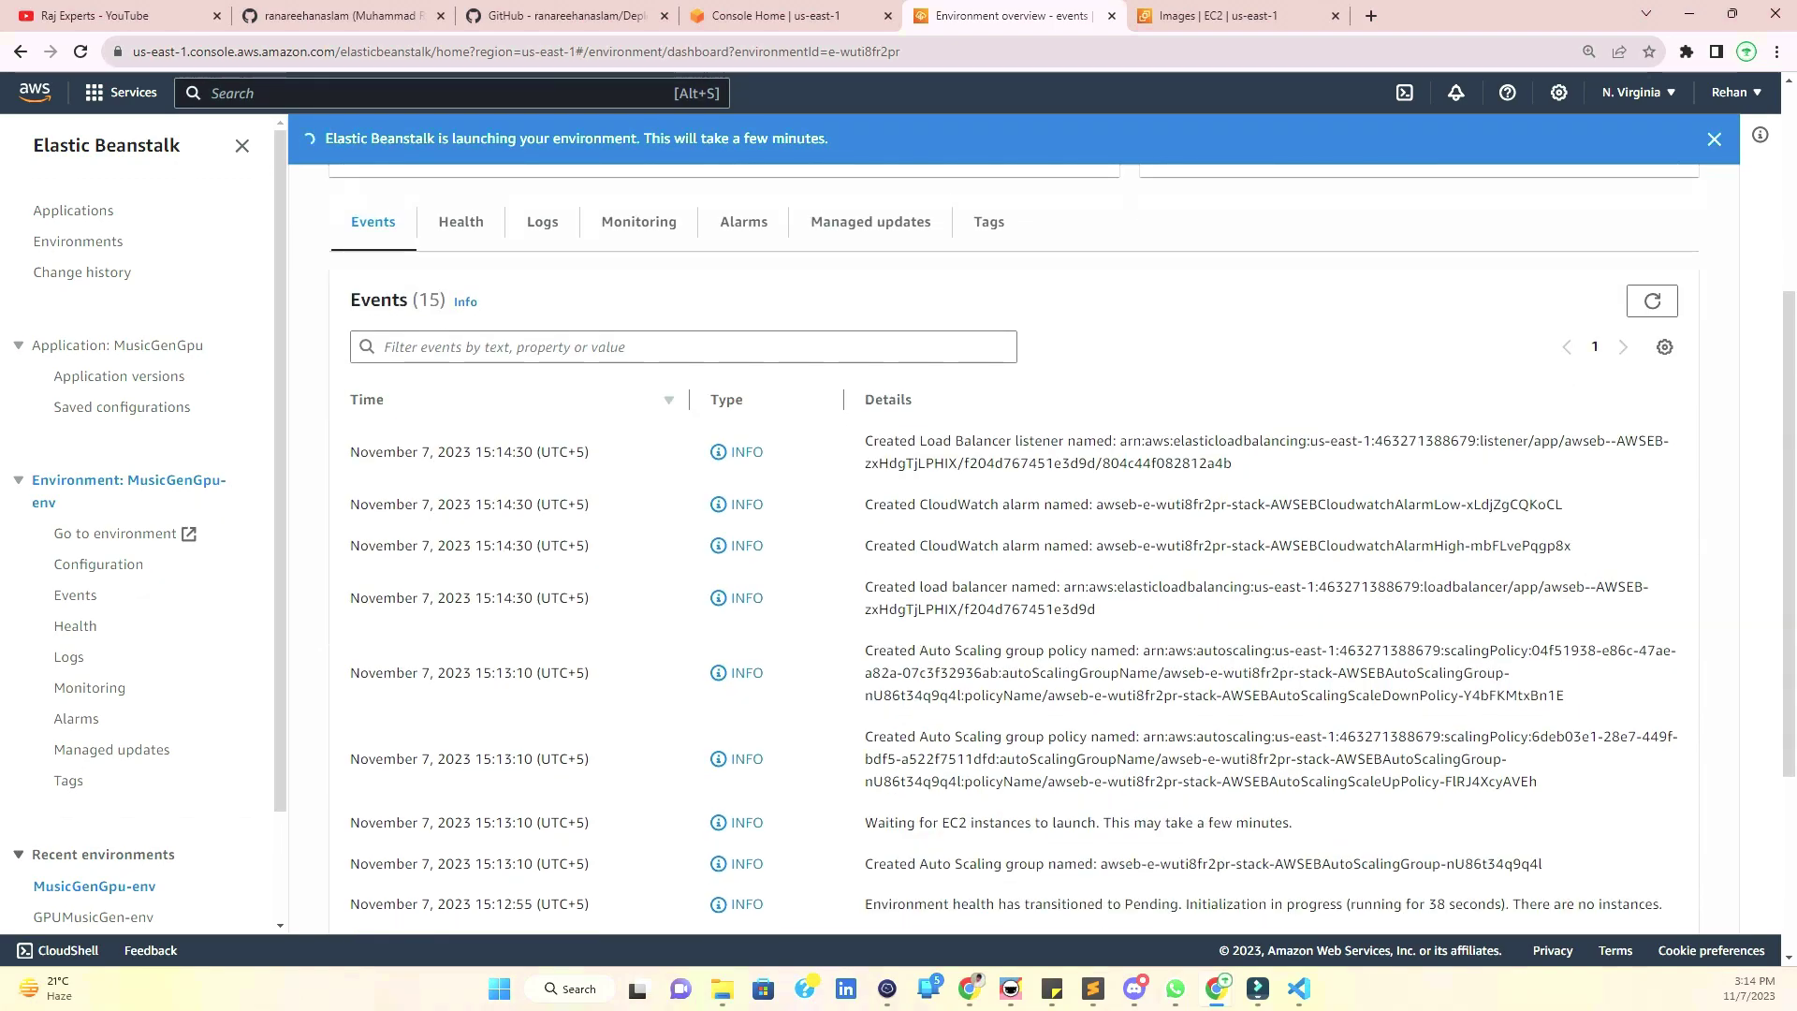
scroll(1014, 524, up, 4)
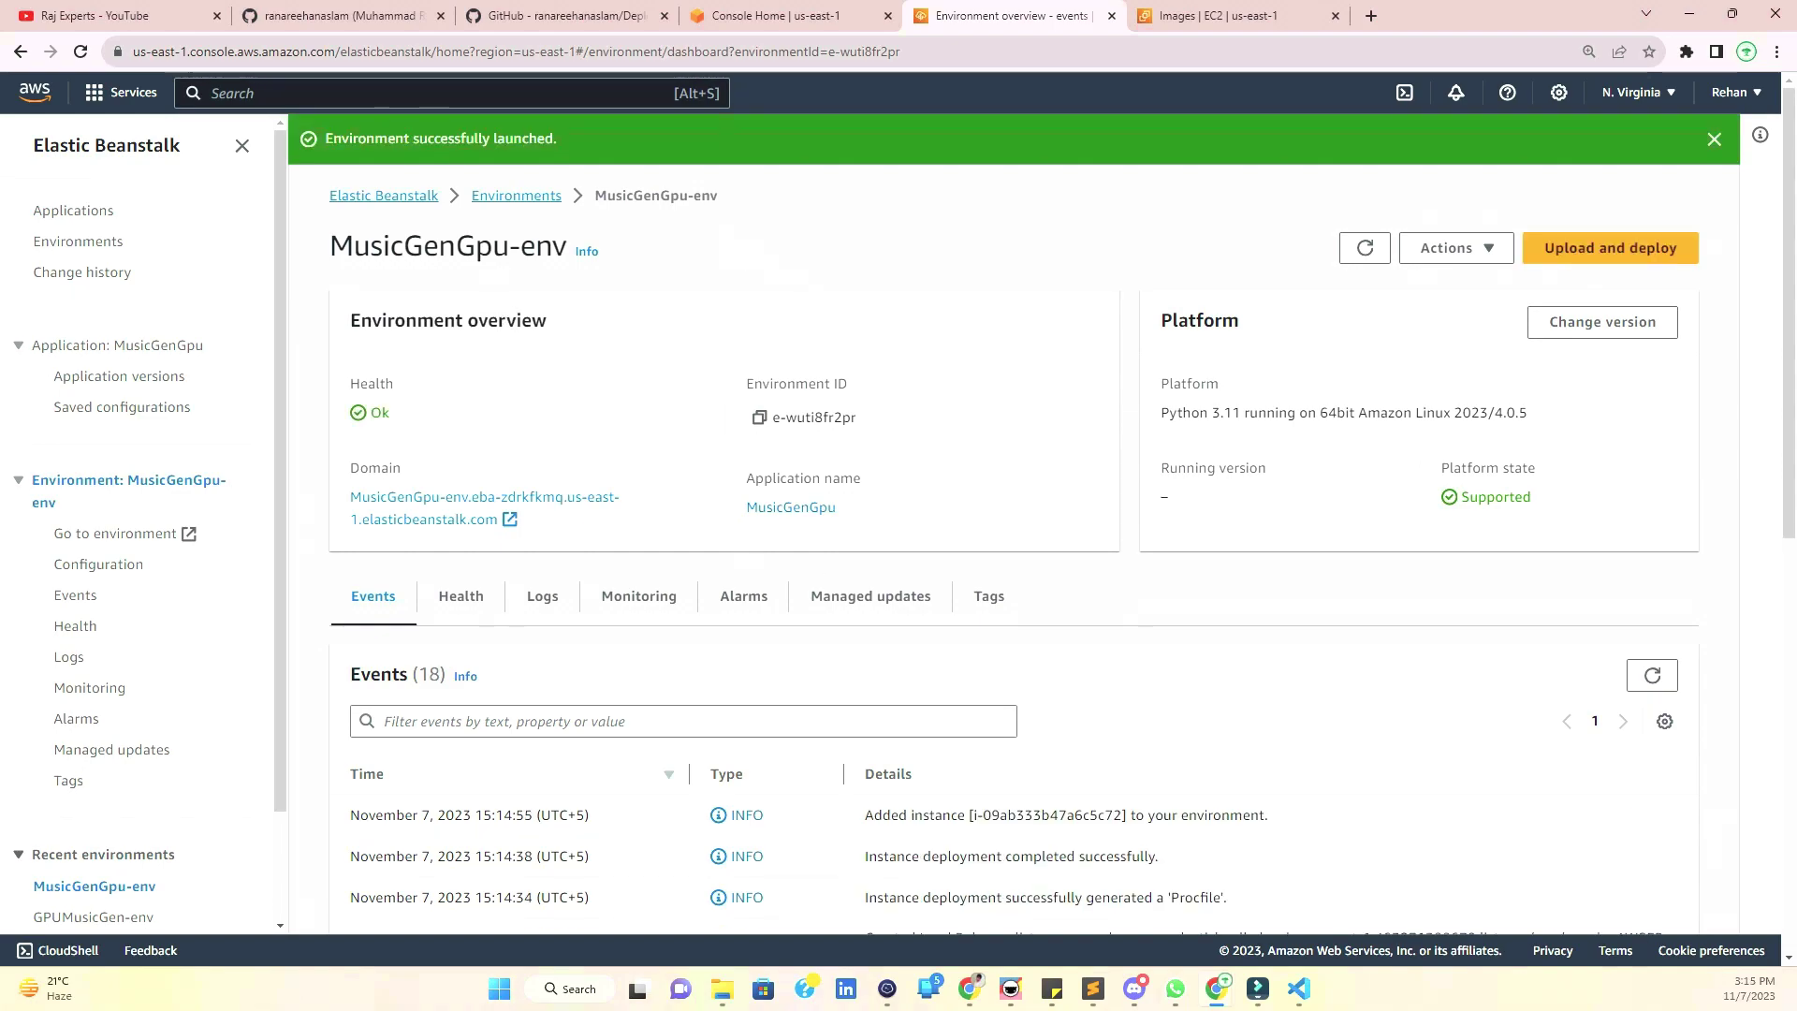
- Open the launched environment's domain in a new tab and view its default welcome page
drag(566, 145, 309, 159)
right_click(436, 518)
click(477, 535)
click(1149, 16)
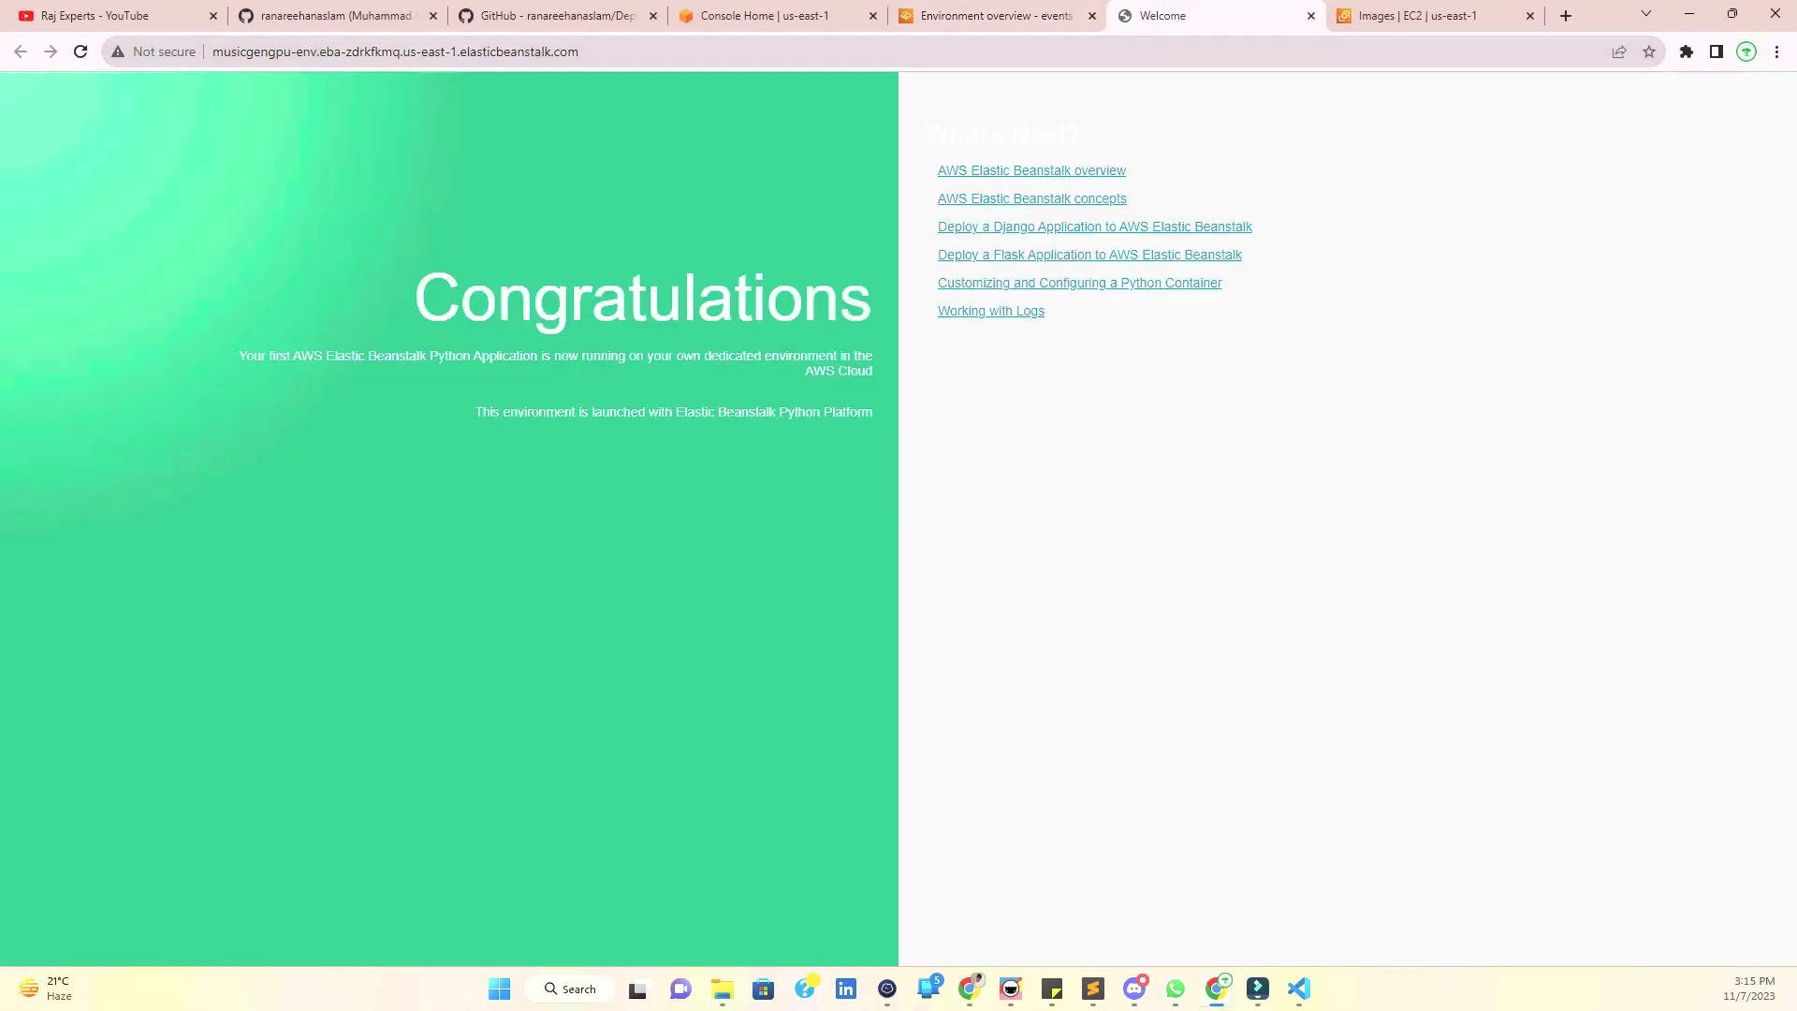
drag(375, 298, 833, 320)
click(832, 320)
- Start an upload and deploy on MusicGenGpu-env with MusicGenElasticBeanStalk.zip and the version label MusicGenGpu-version-1
key(ctrl+shift+Tab)
click(1641, 257)
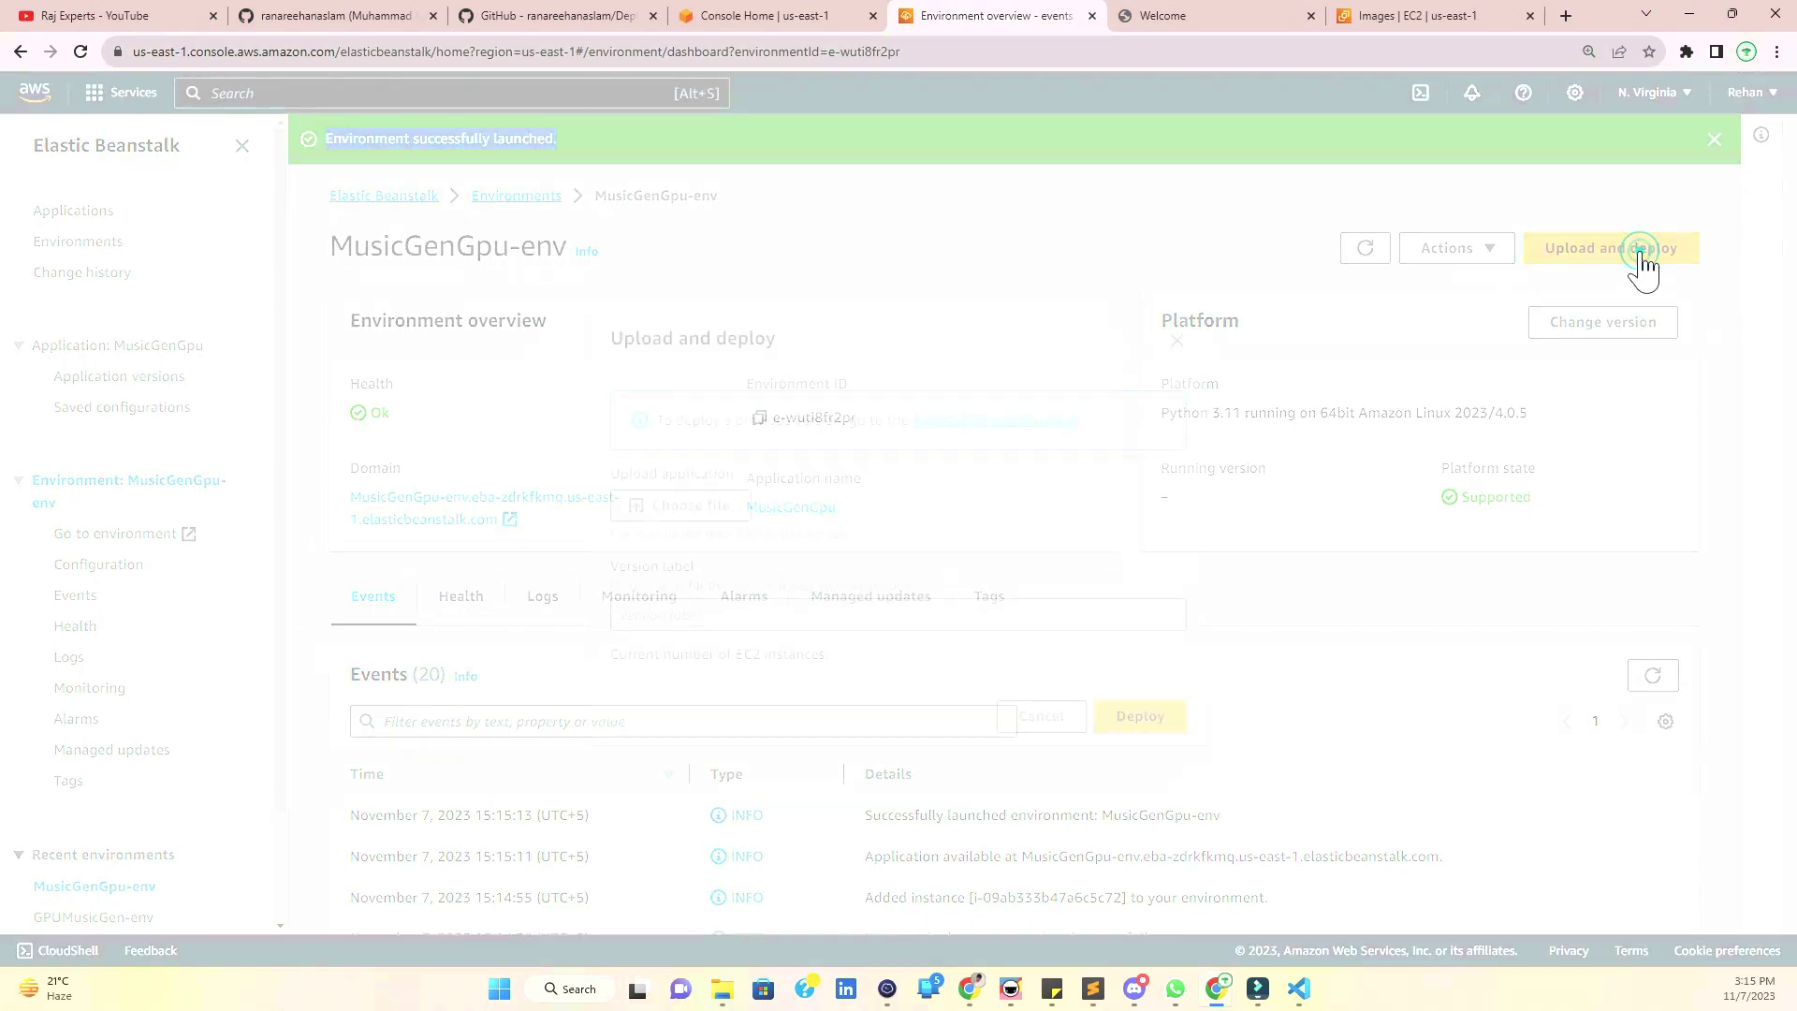
click(722, 465)
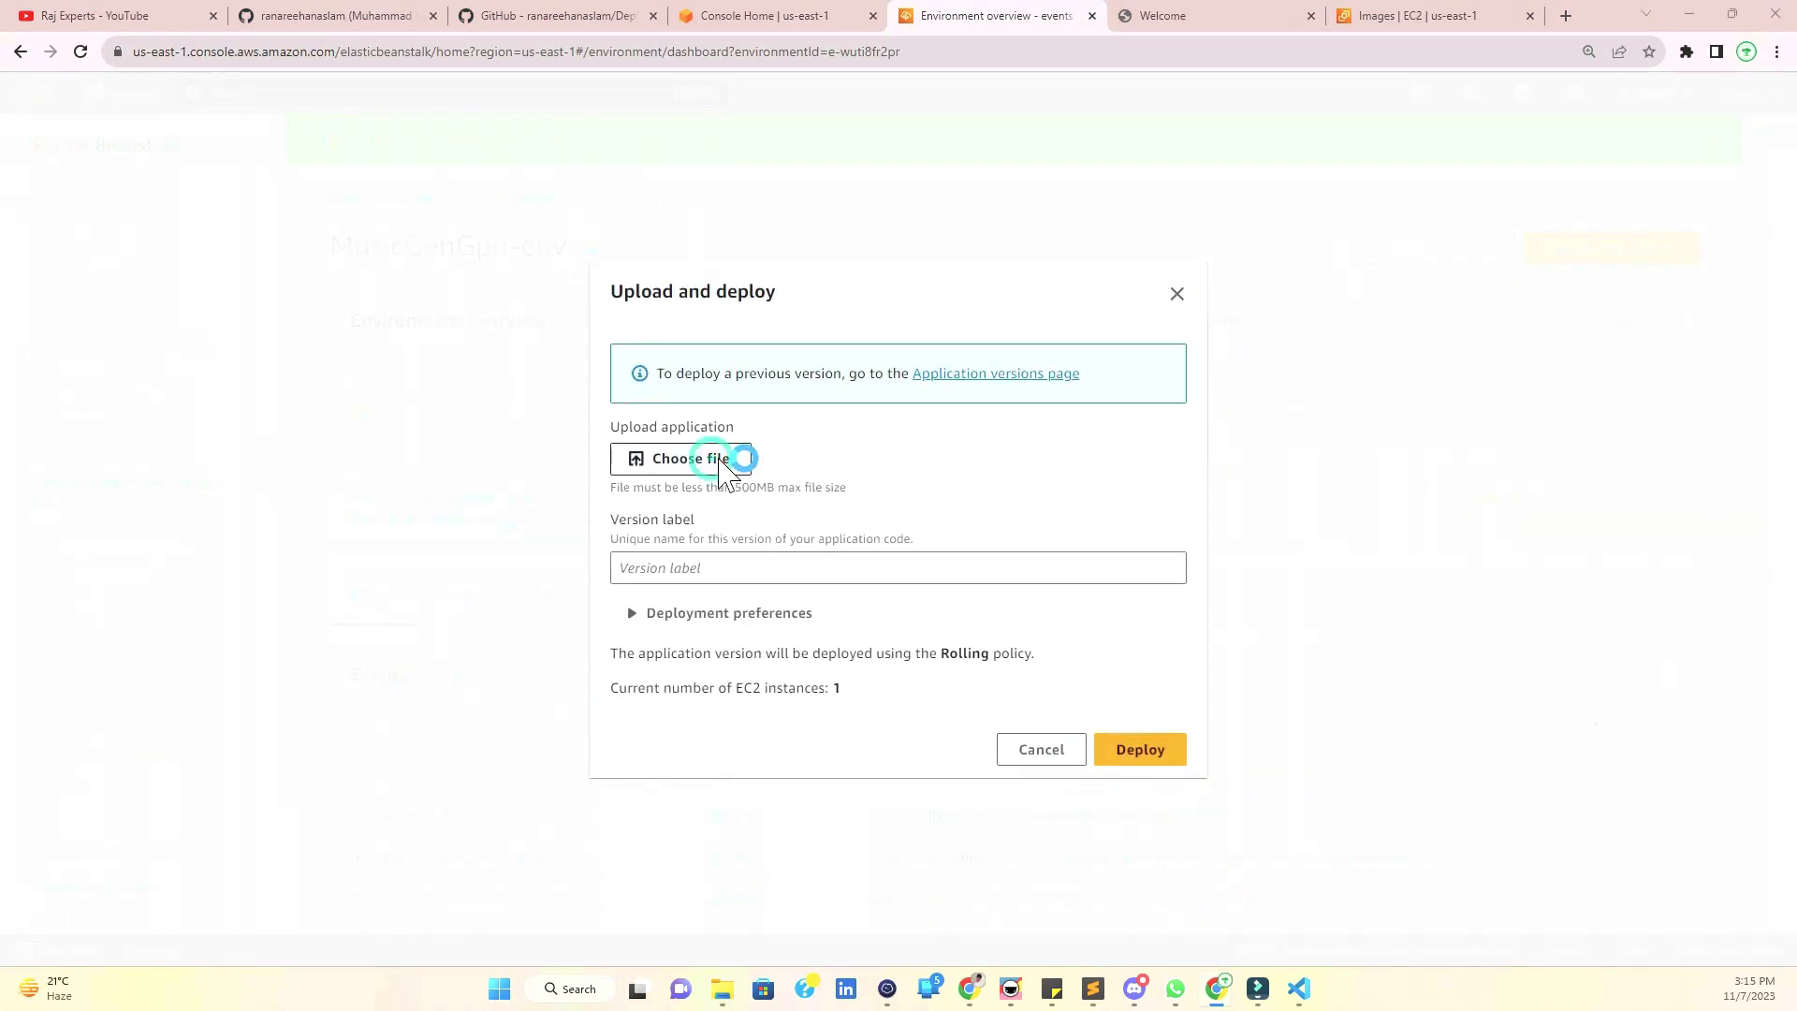
click(99, 303)
double_click(234, 239)
click(255, 295)
double_click(256, 296)
click(760, 578)
text(MusicGenGpu-version-1)
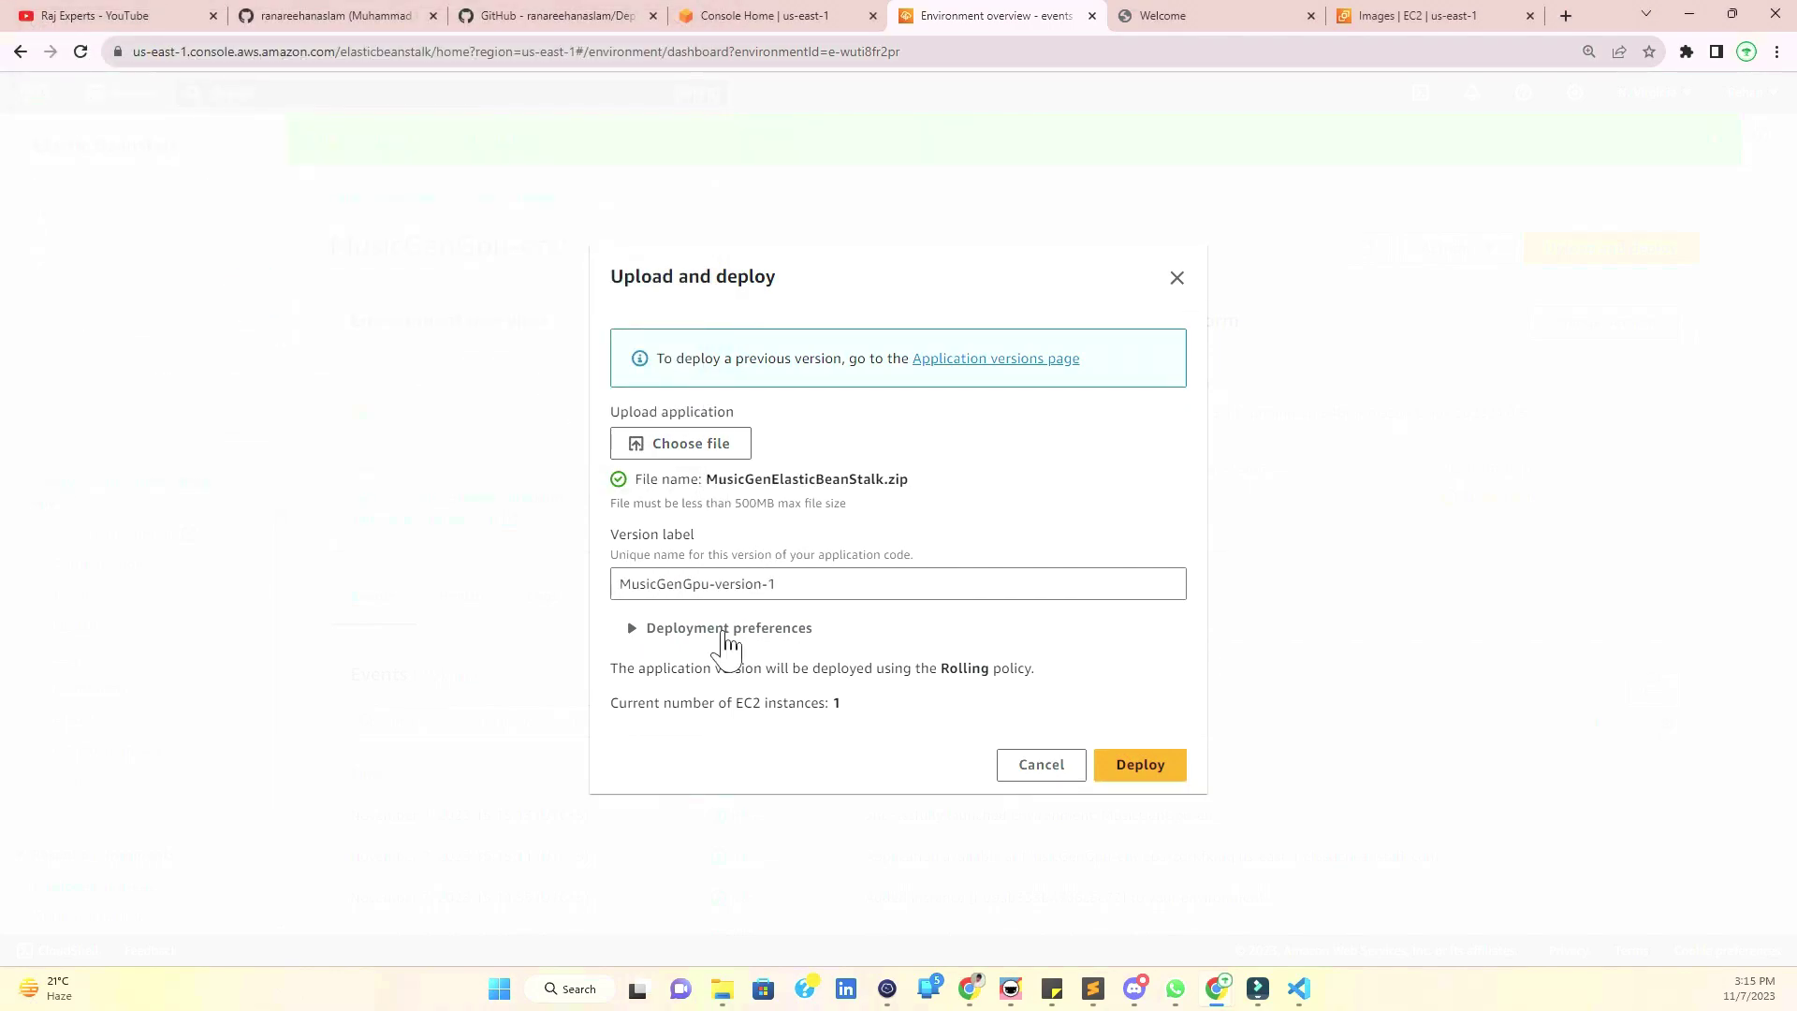
- Set the deployment policy to All at once and deploy the application version
click(726, 629)
click(683, 543)
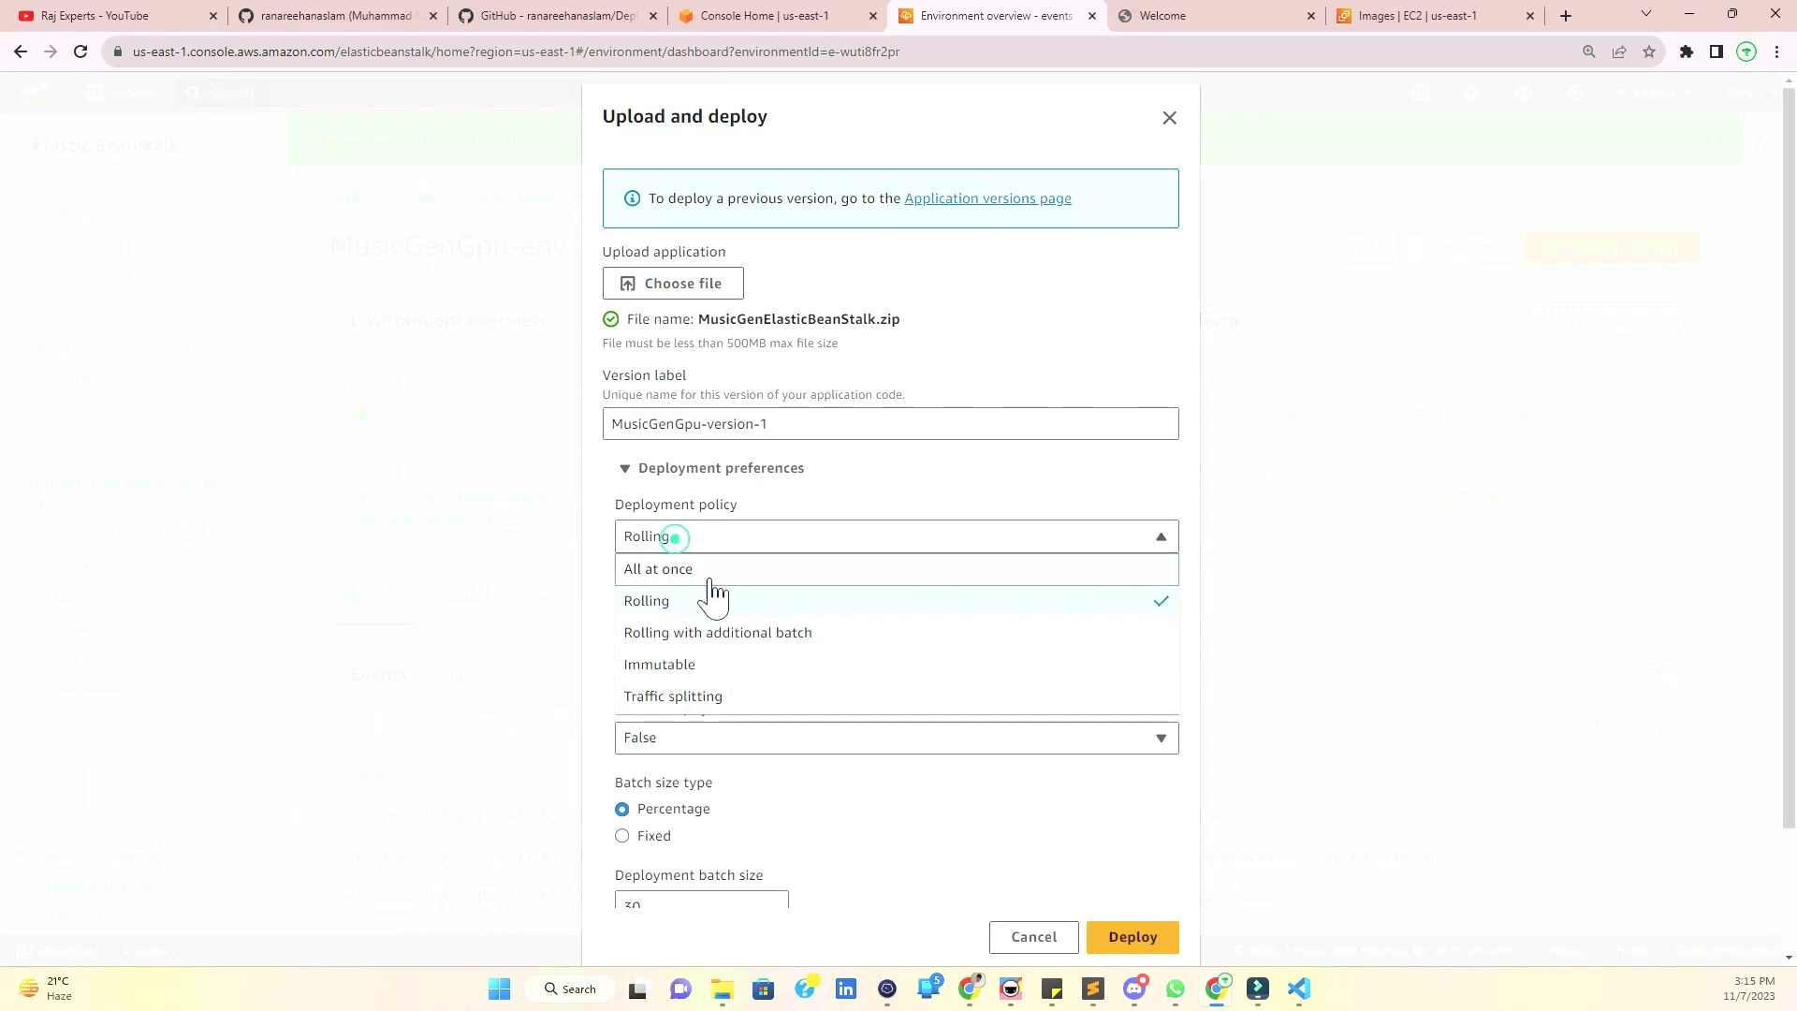
click(681, 578)
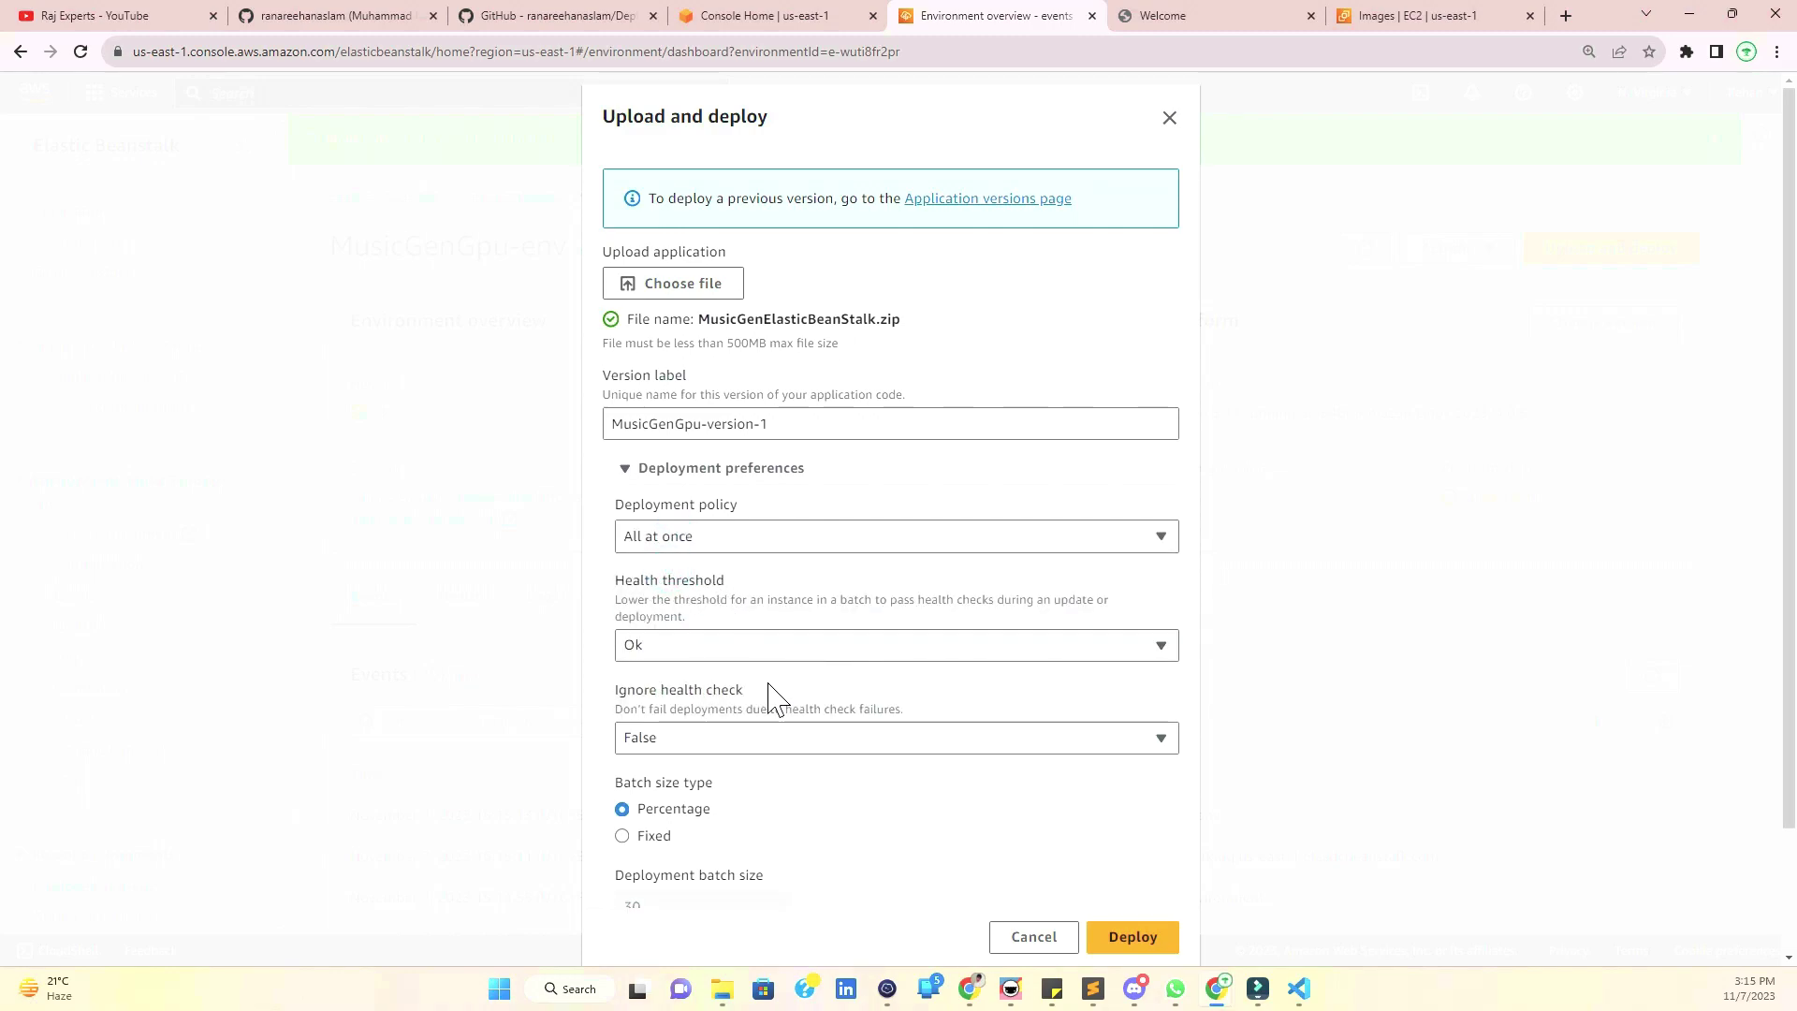
scroll(769, 697, down, 3)
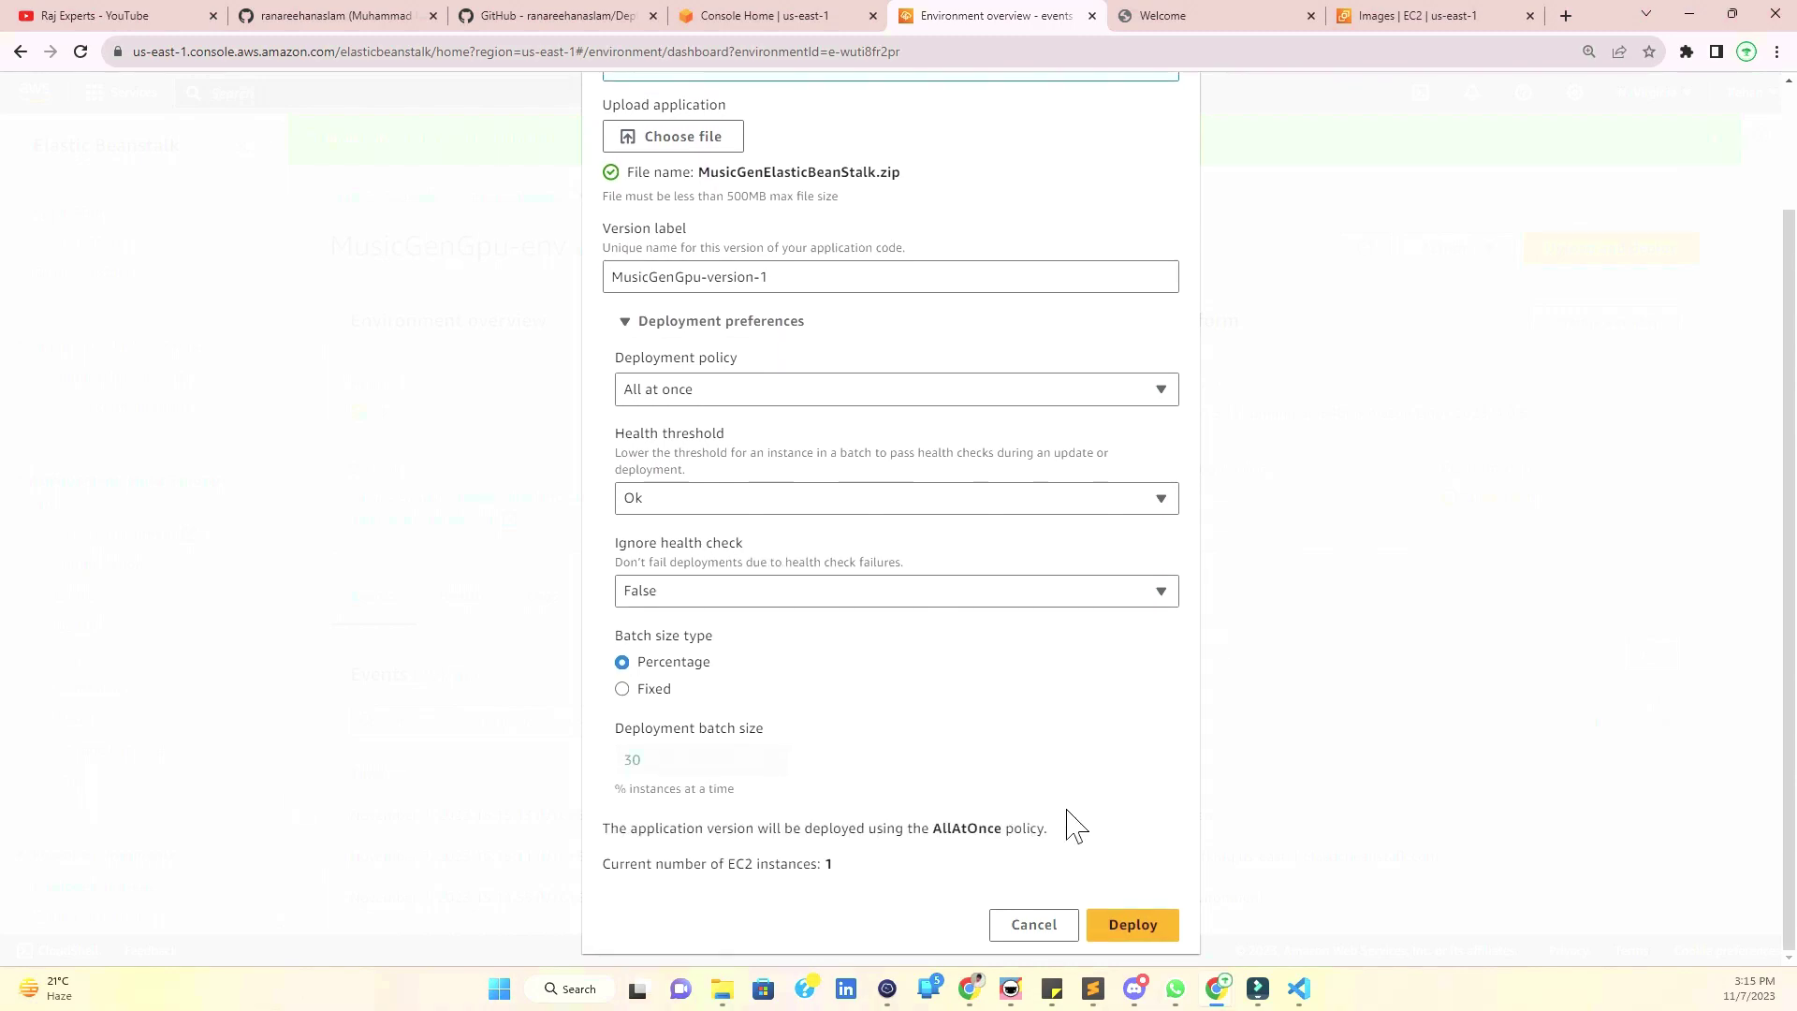
scroll(875, 599, up, 3)
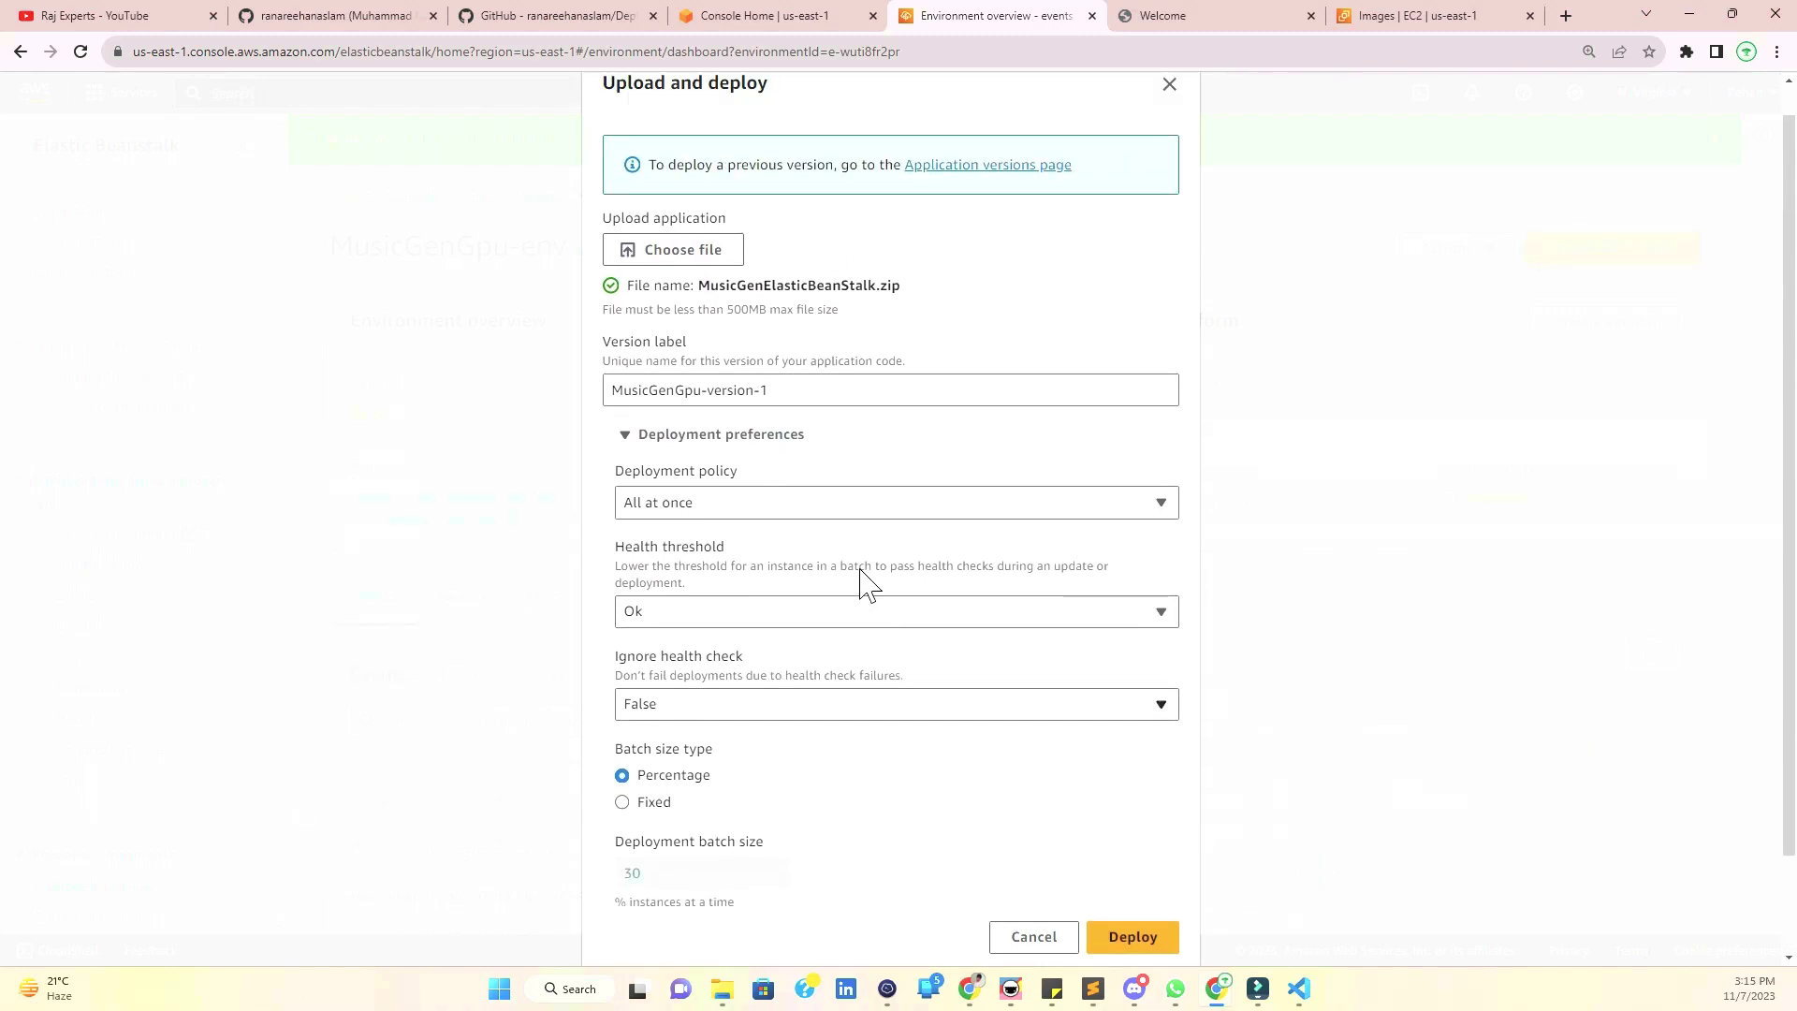
click(1129, 938)
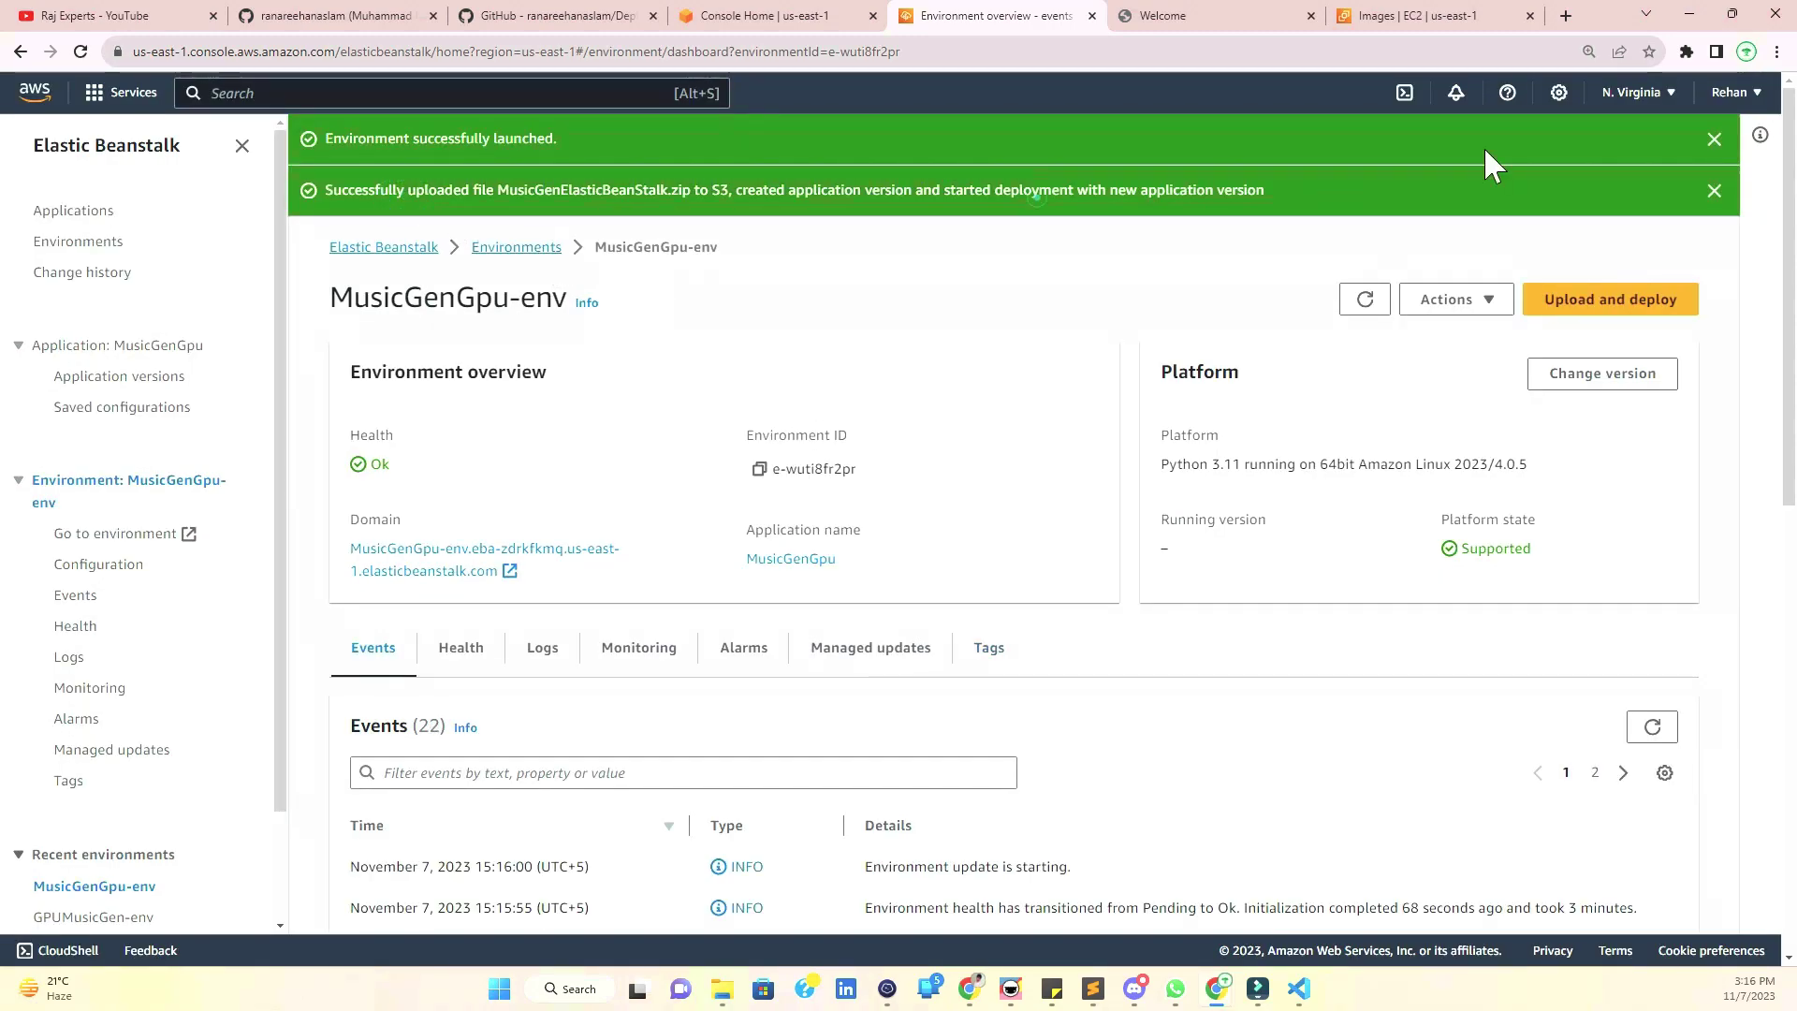
- Dismiss the success notifications, refresh the environment page and check the progress of the deployment
click(1713, 140)
click(1713, 141)
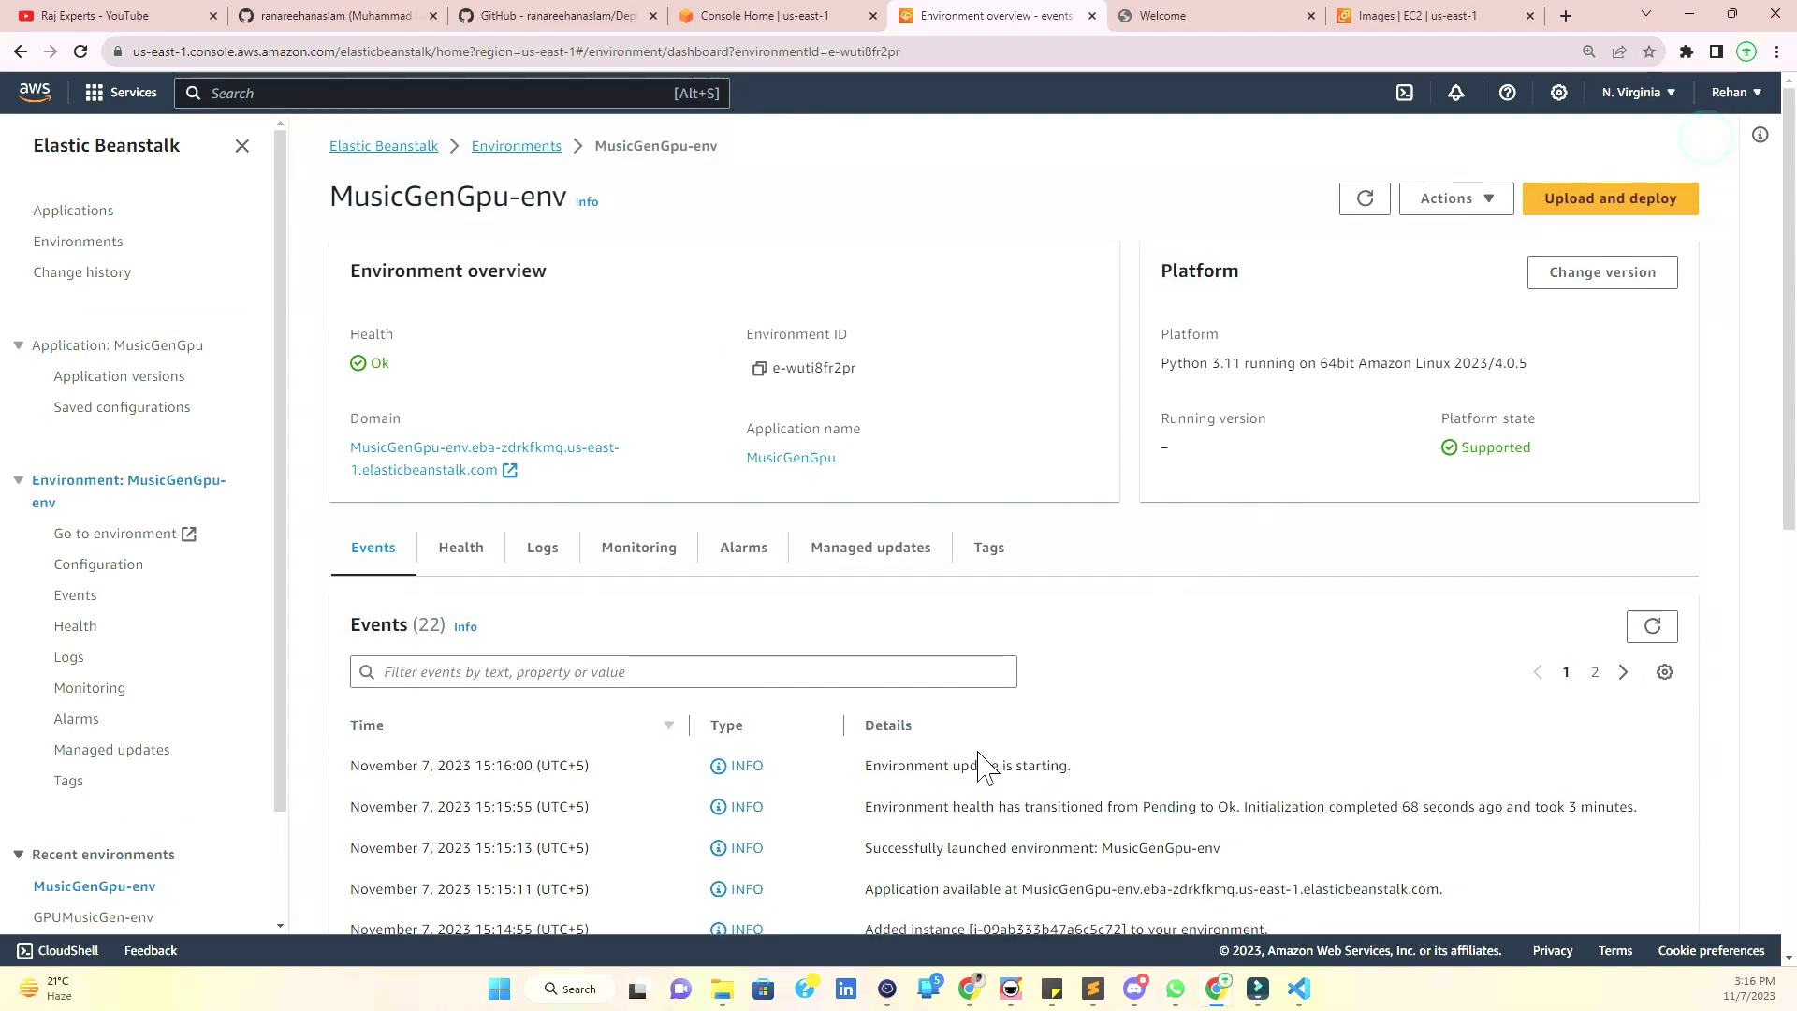
drag(865, 769, 1062, 777)
click(1074, 765)
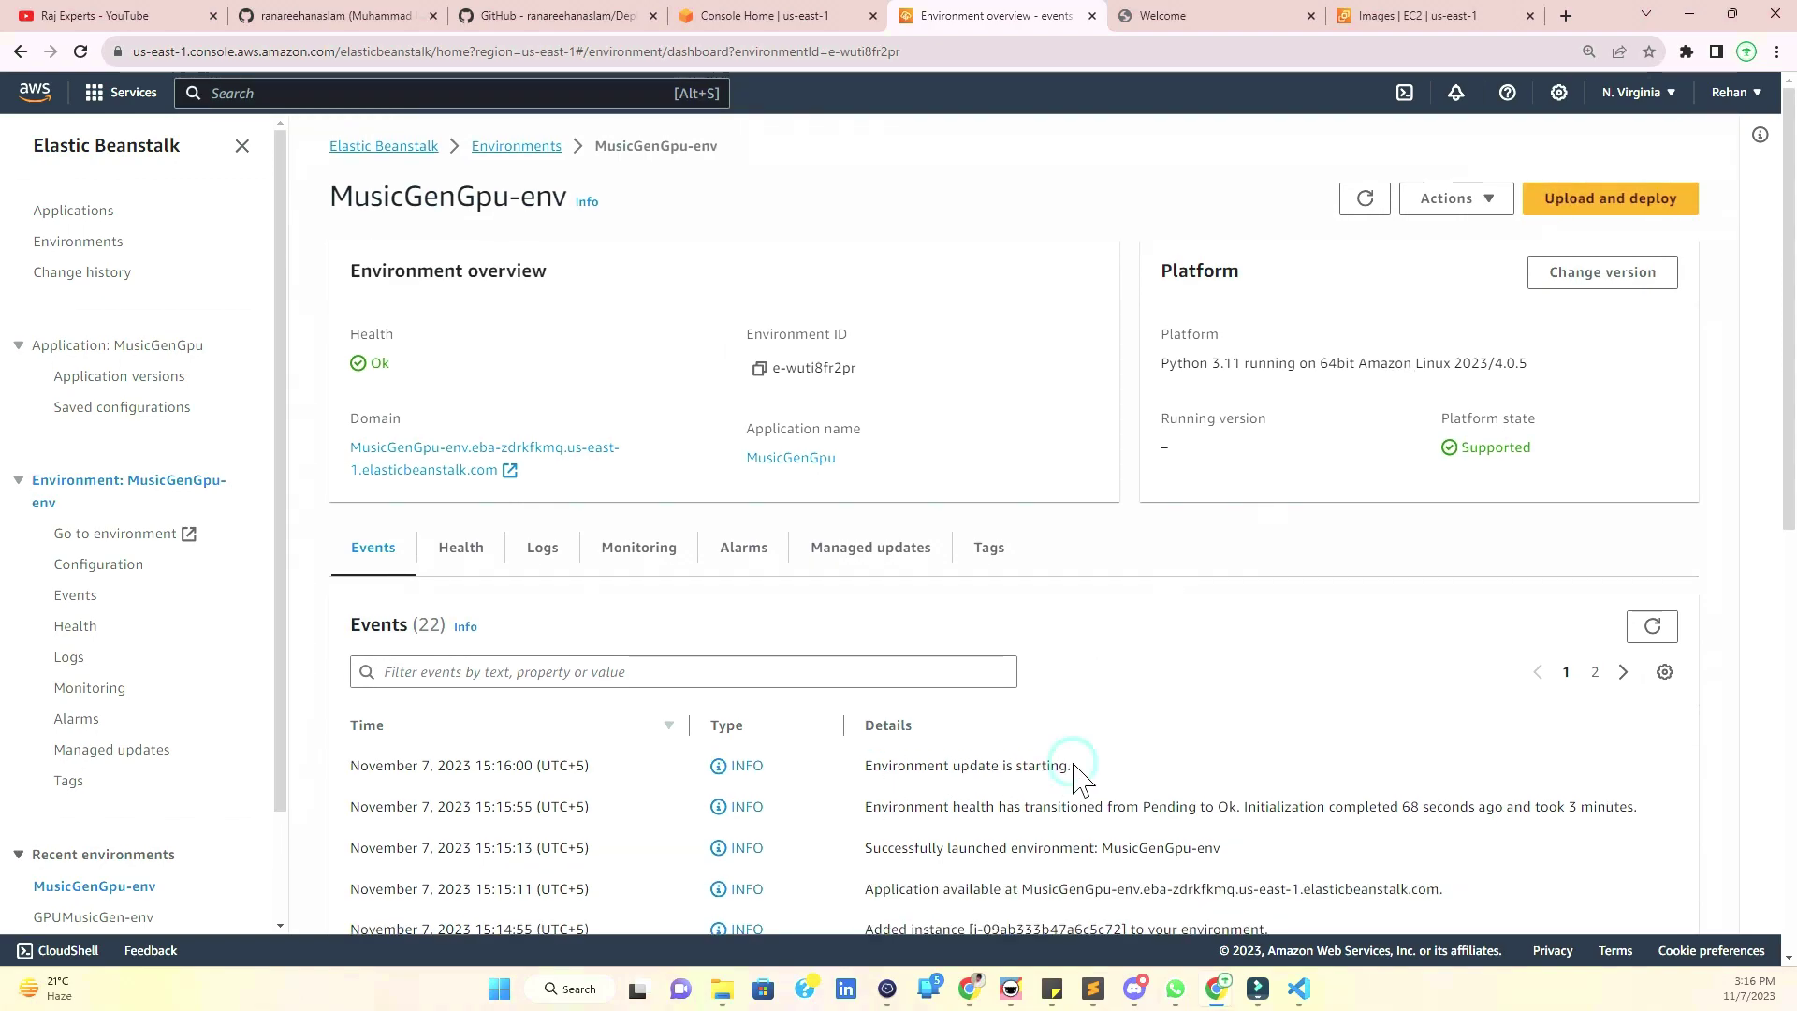
click(1370, 204)
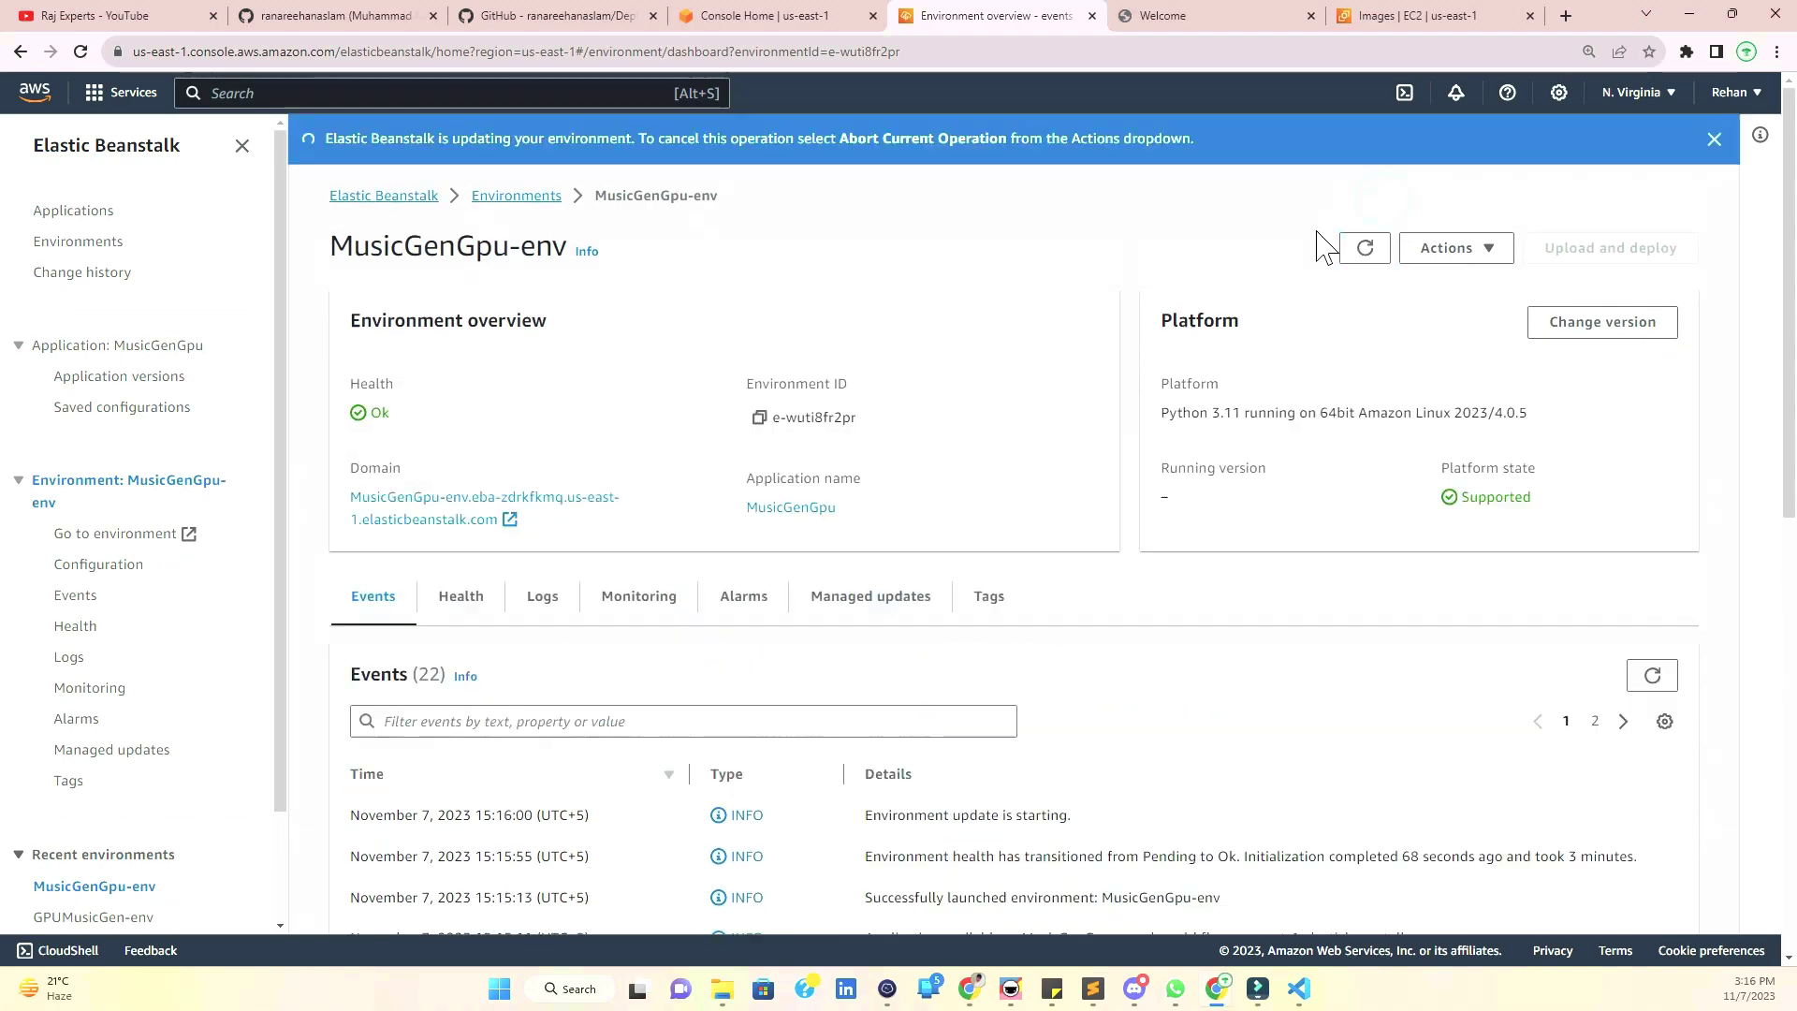
drag(395, 139, 759, 141)
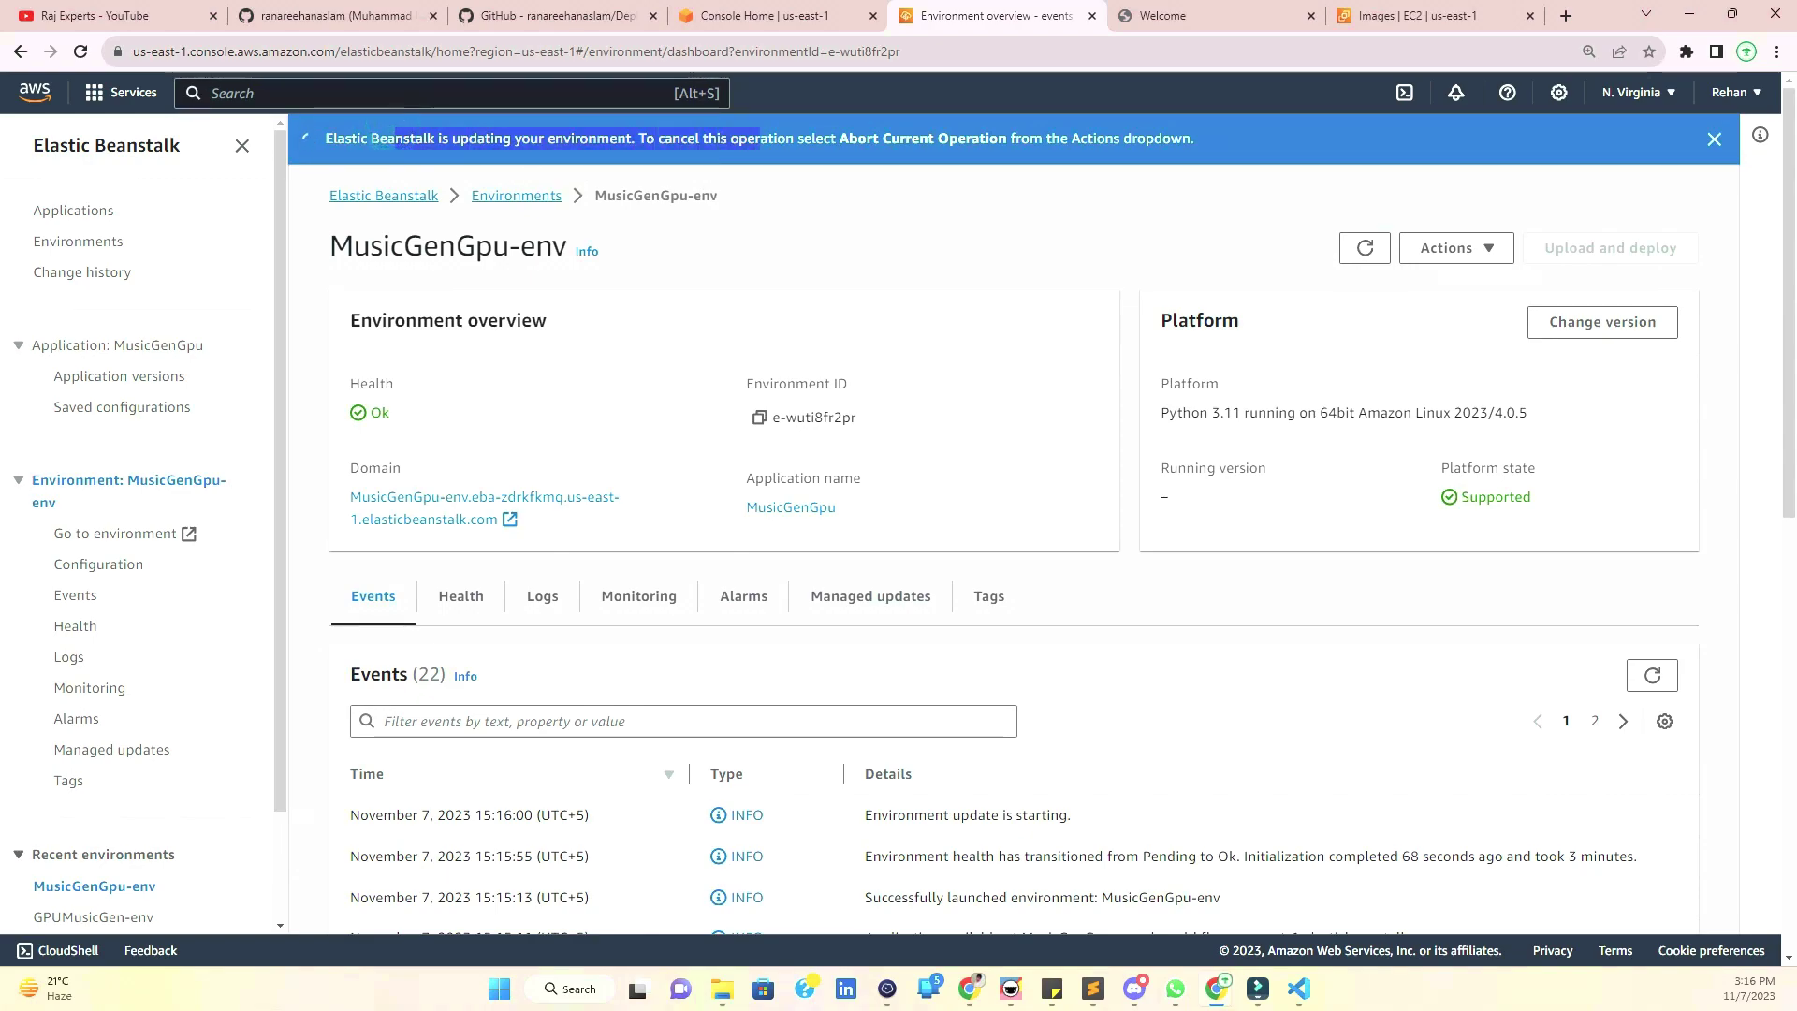
click(473, 140)
mouse_move(472, 139)
mouse_down()
mouse_move(671, 139)
mouse_move(494, 139)
mouse_up()
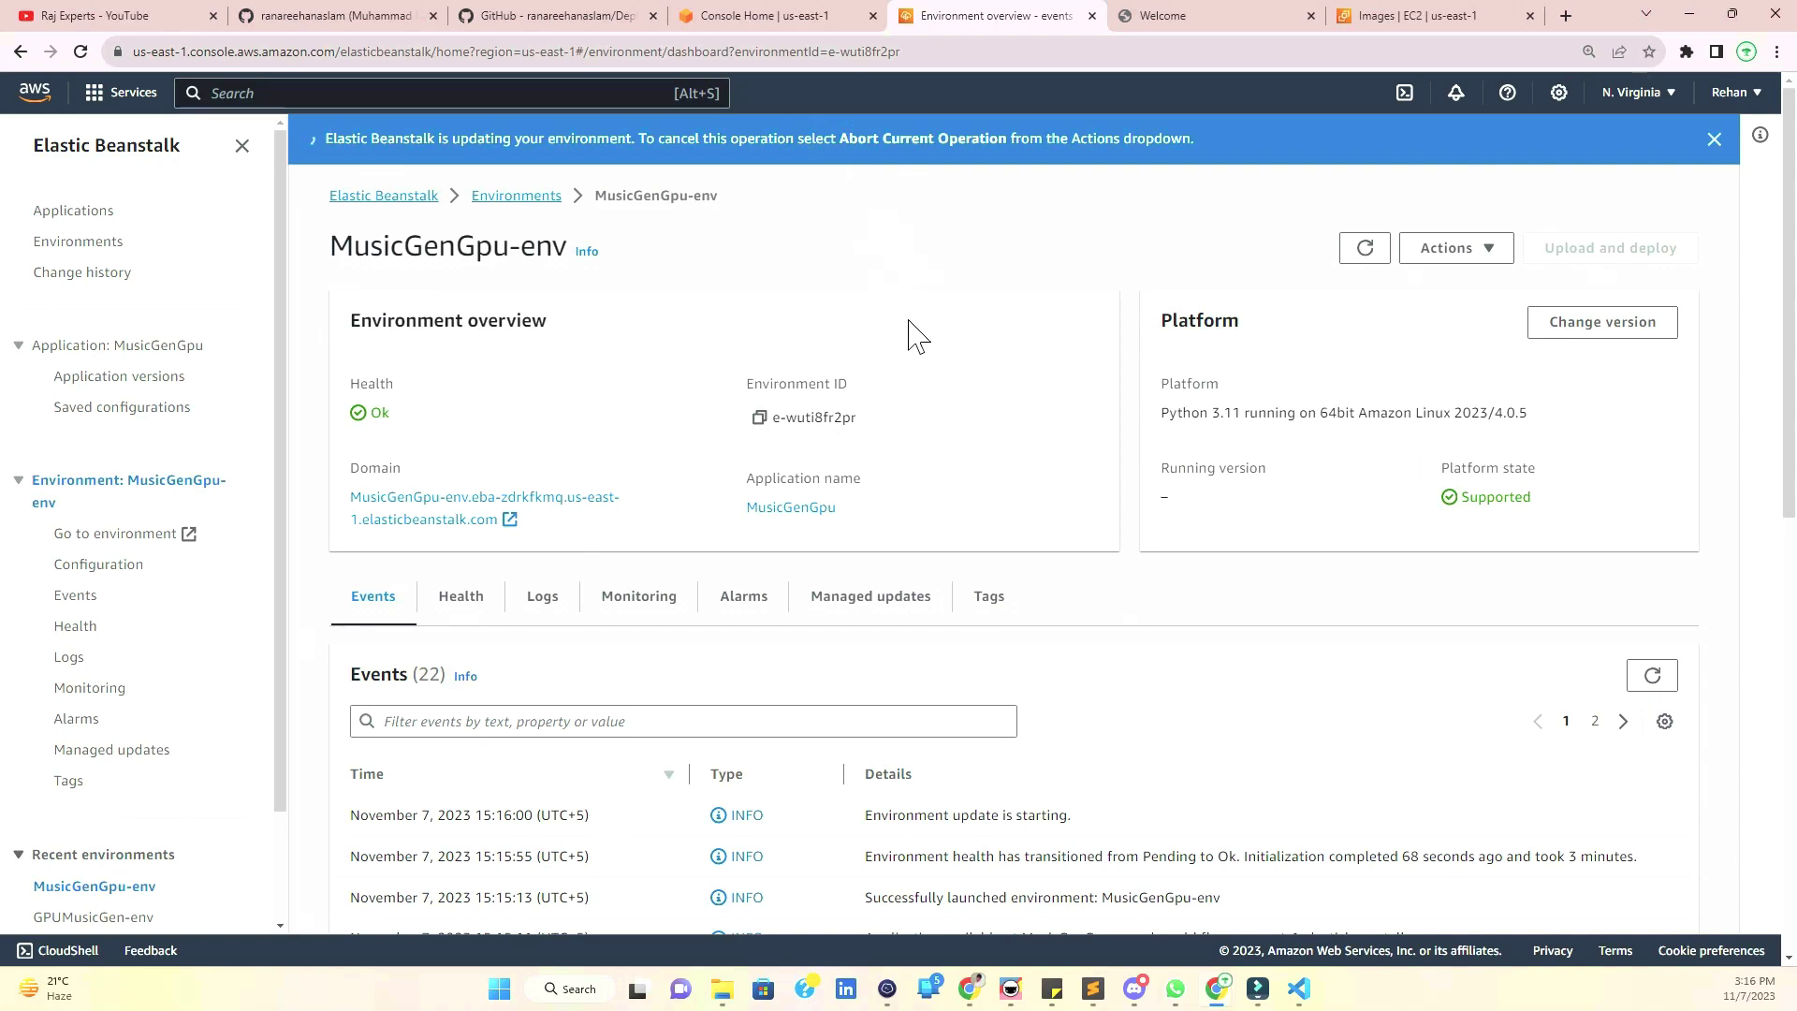
key(alt+Tab)
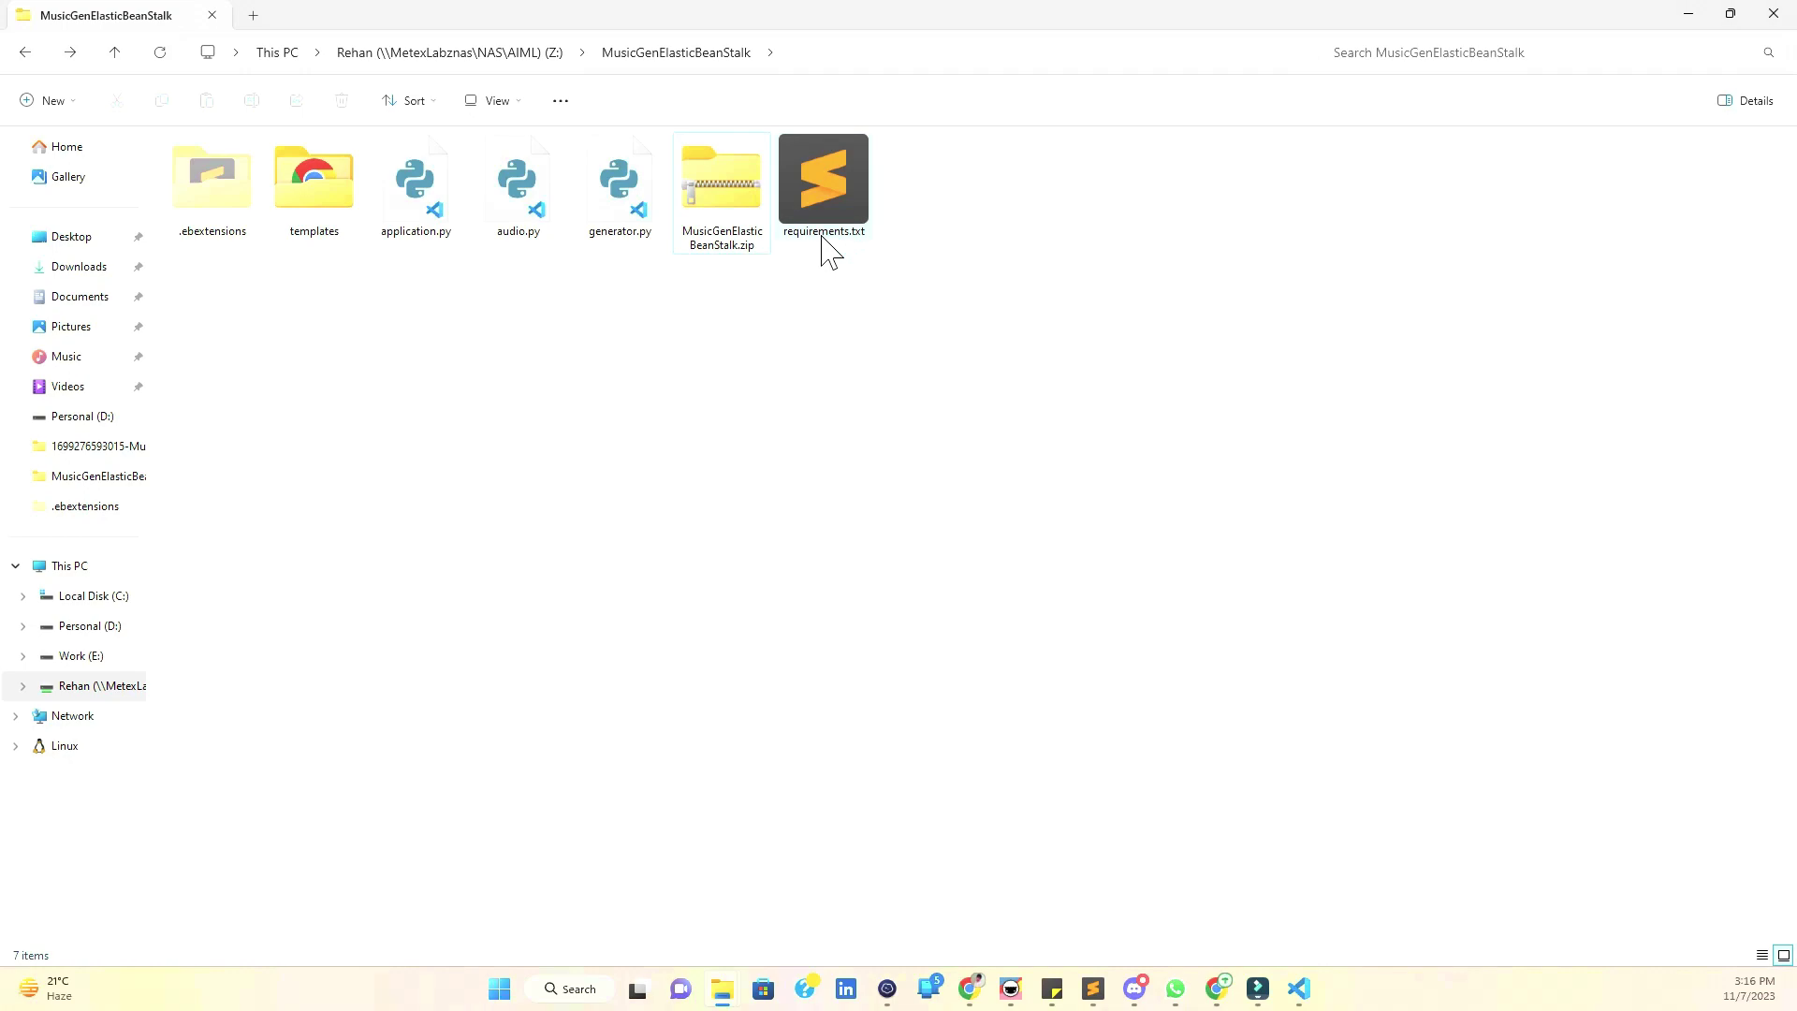
click(1690, 14)
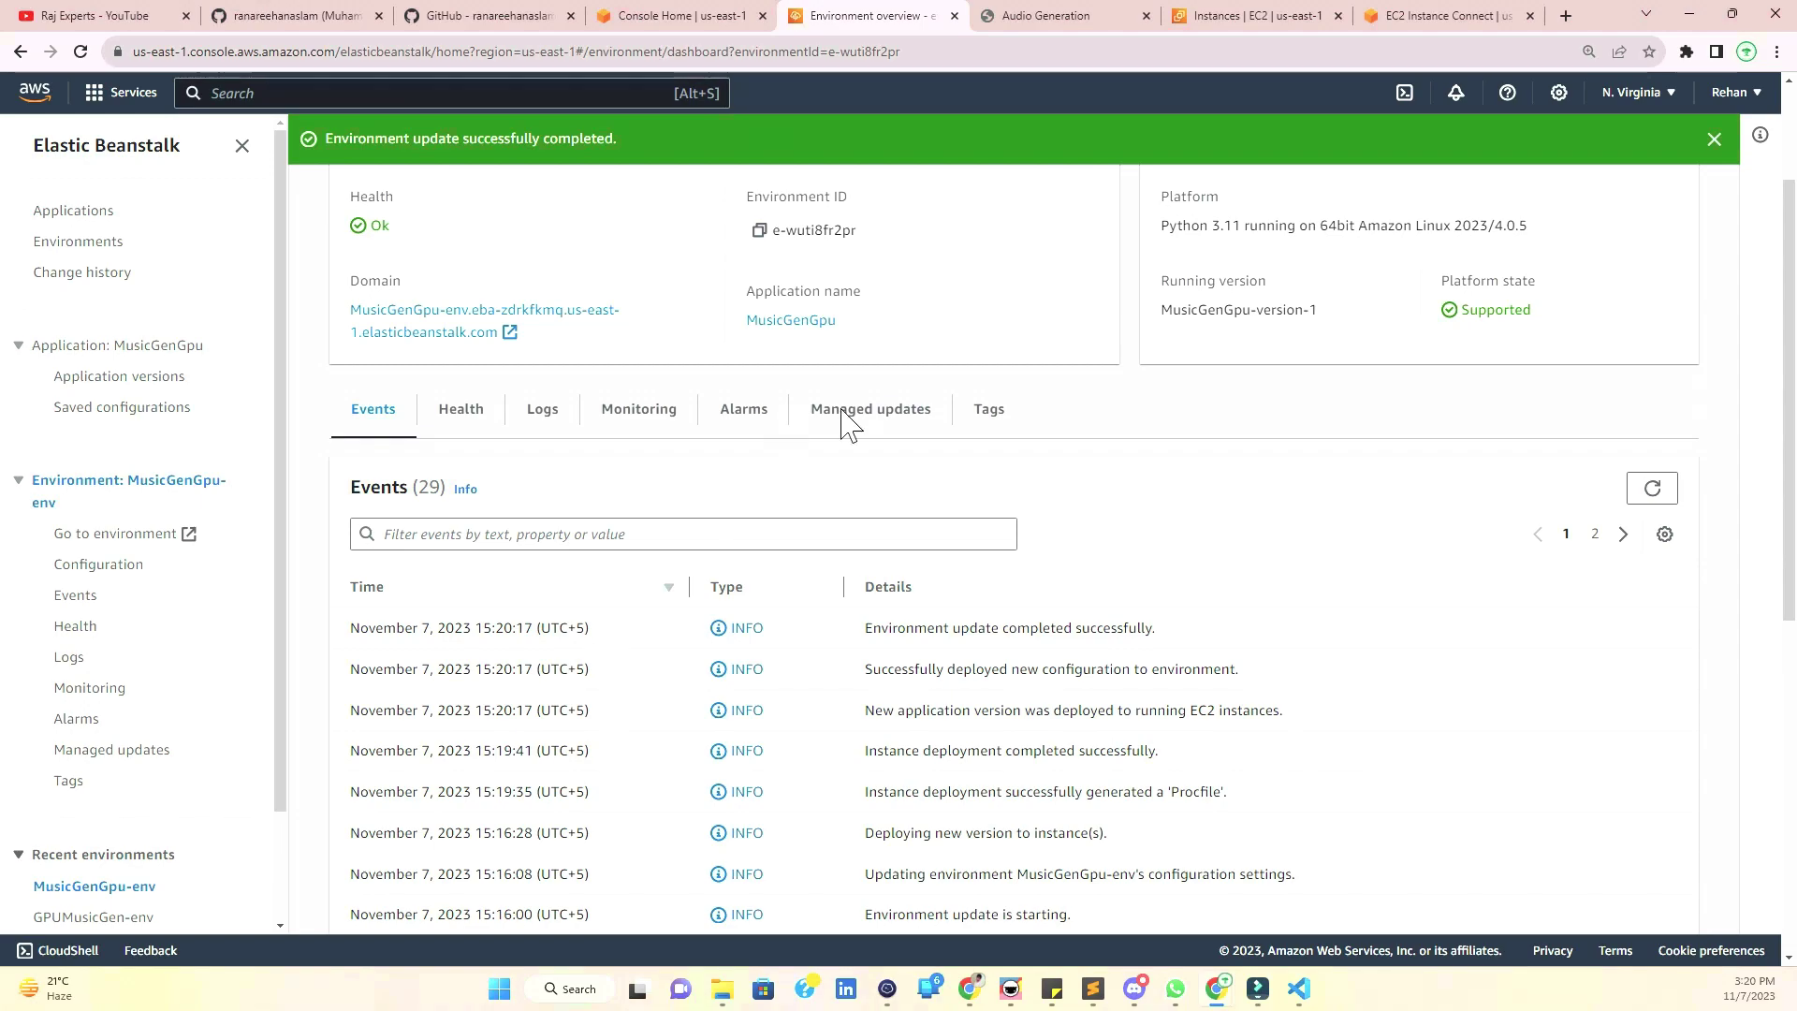
- Open the deployed Audio Generation page, set the text prompt to "energetic EDM" and generate the audio
scroll(833, 439, up, 2)
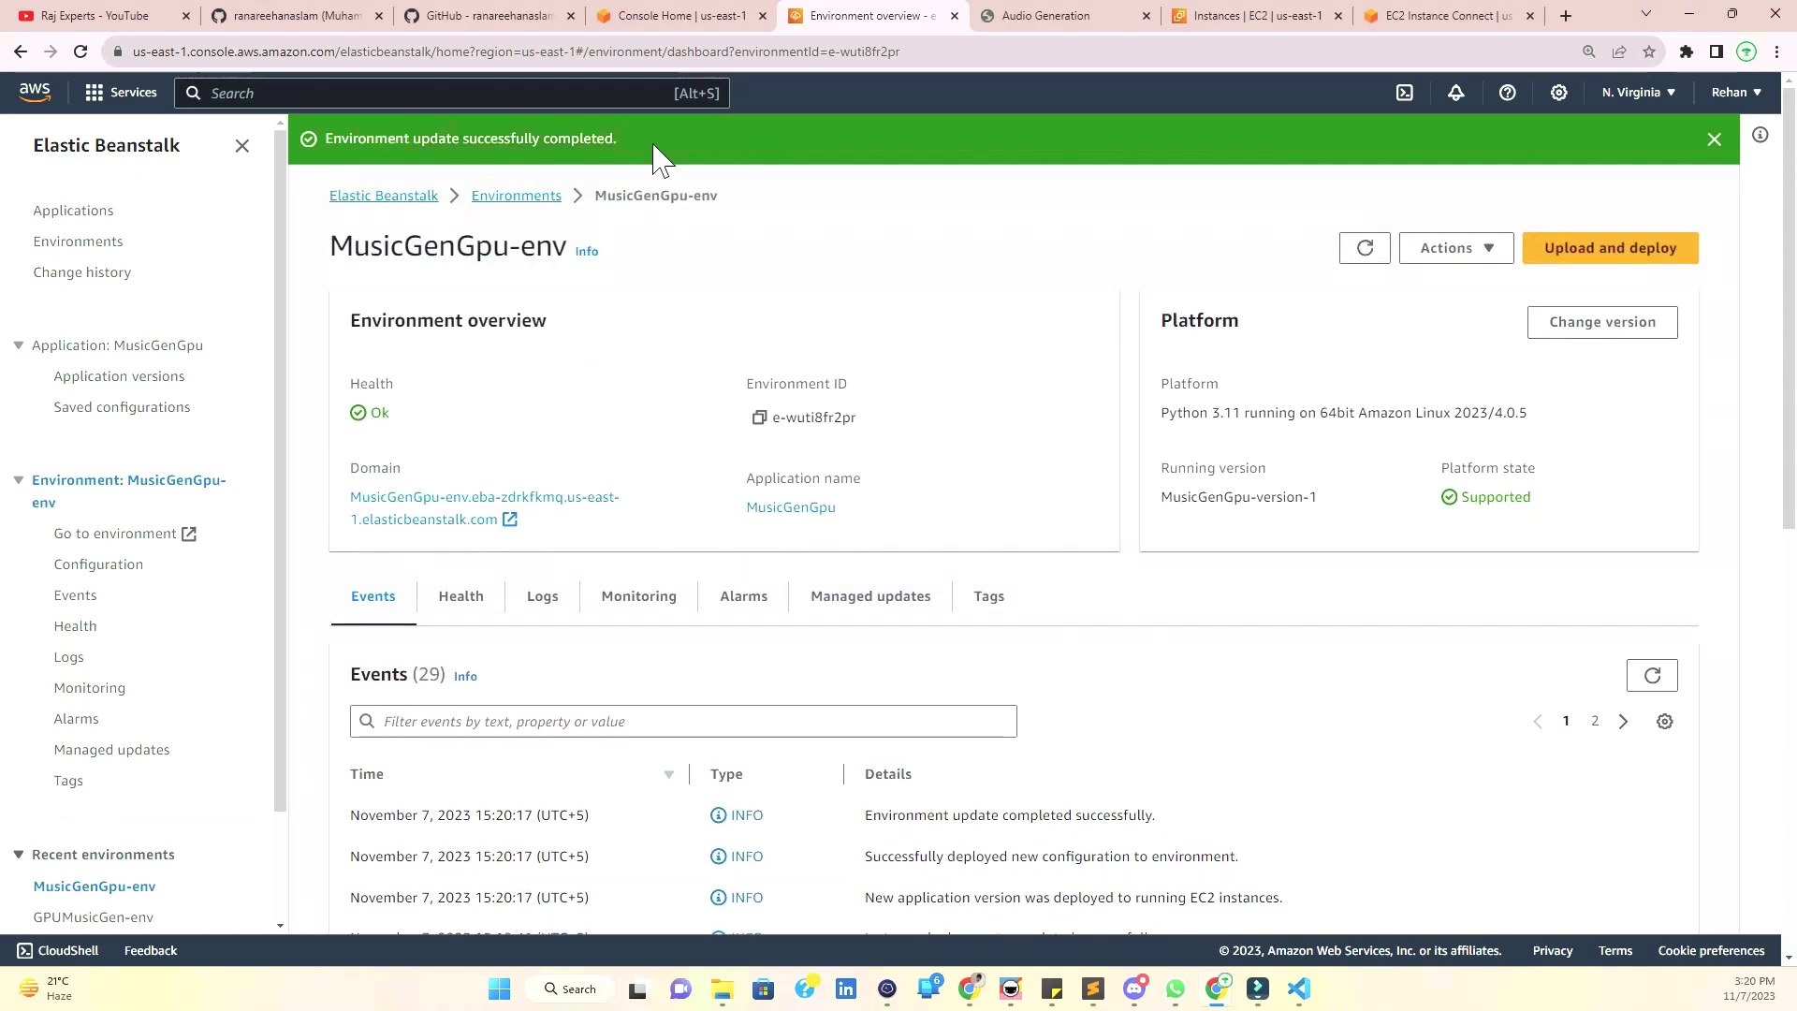
click(1030, 16)
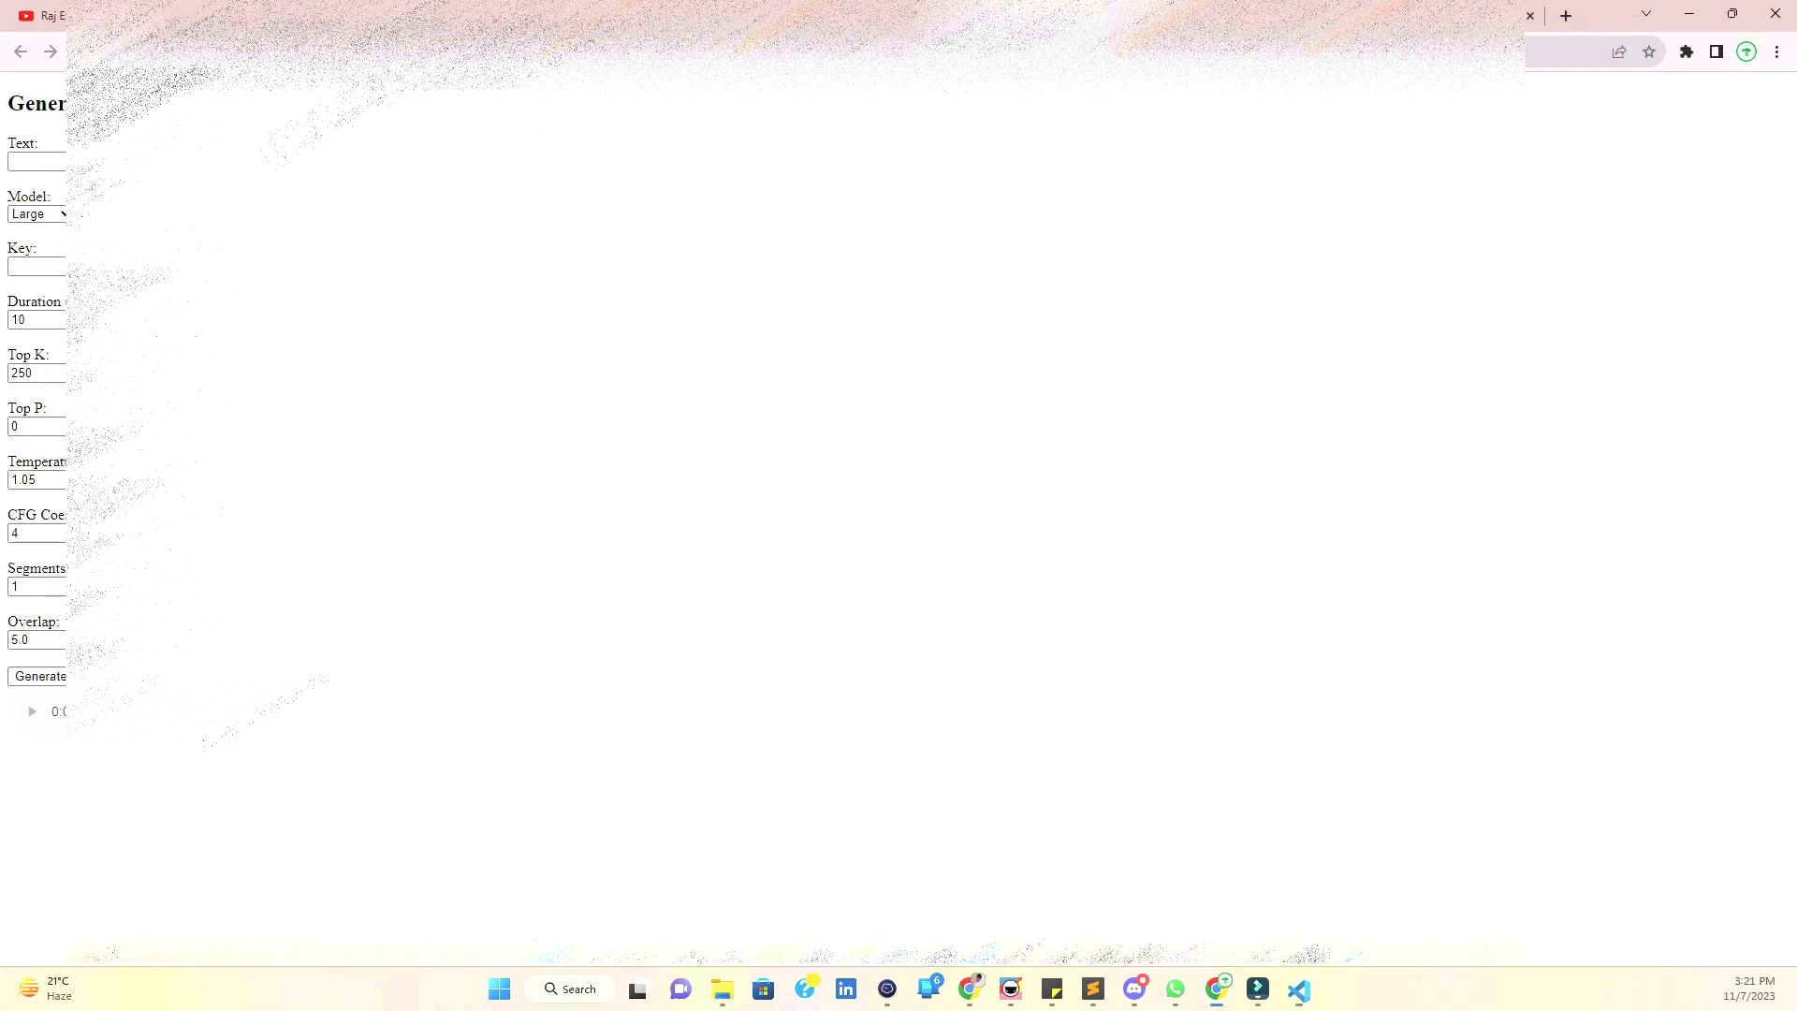
click(65, 164)
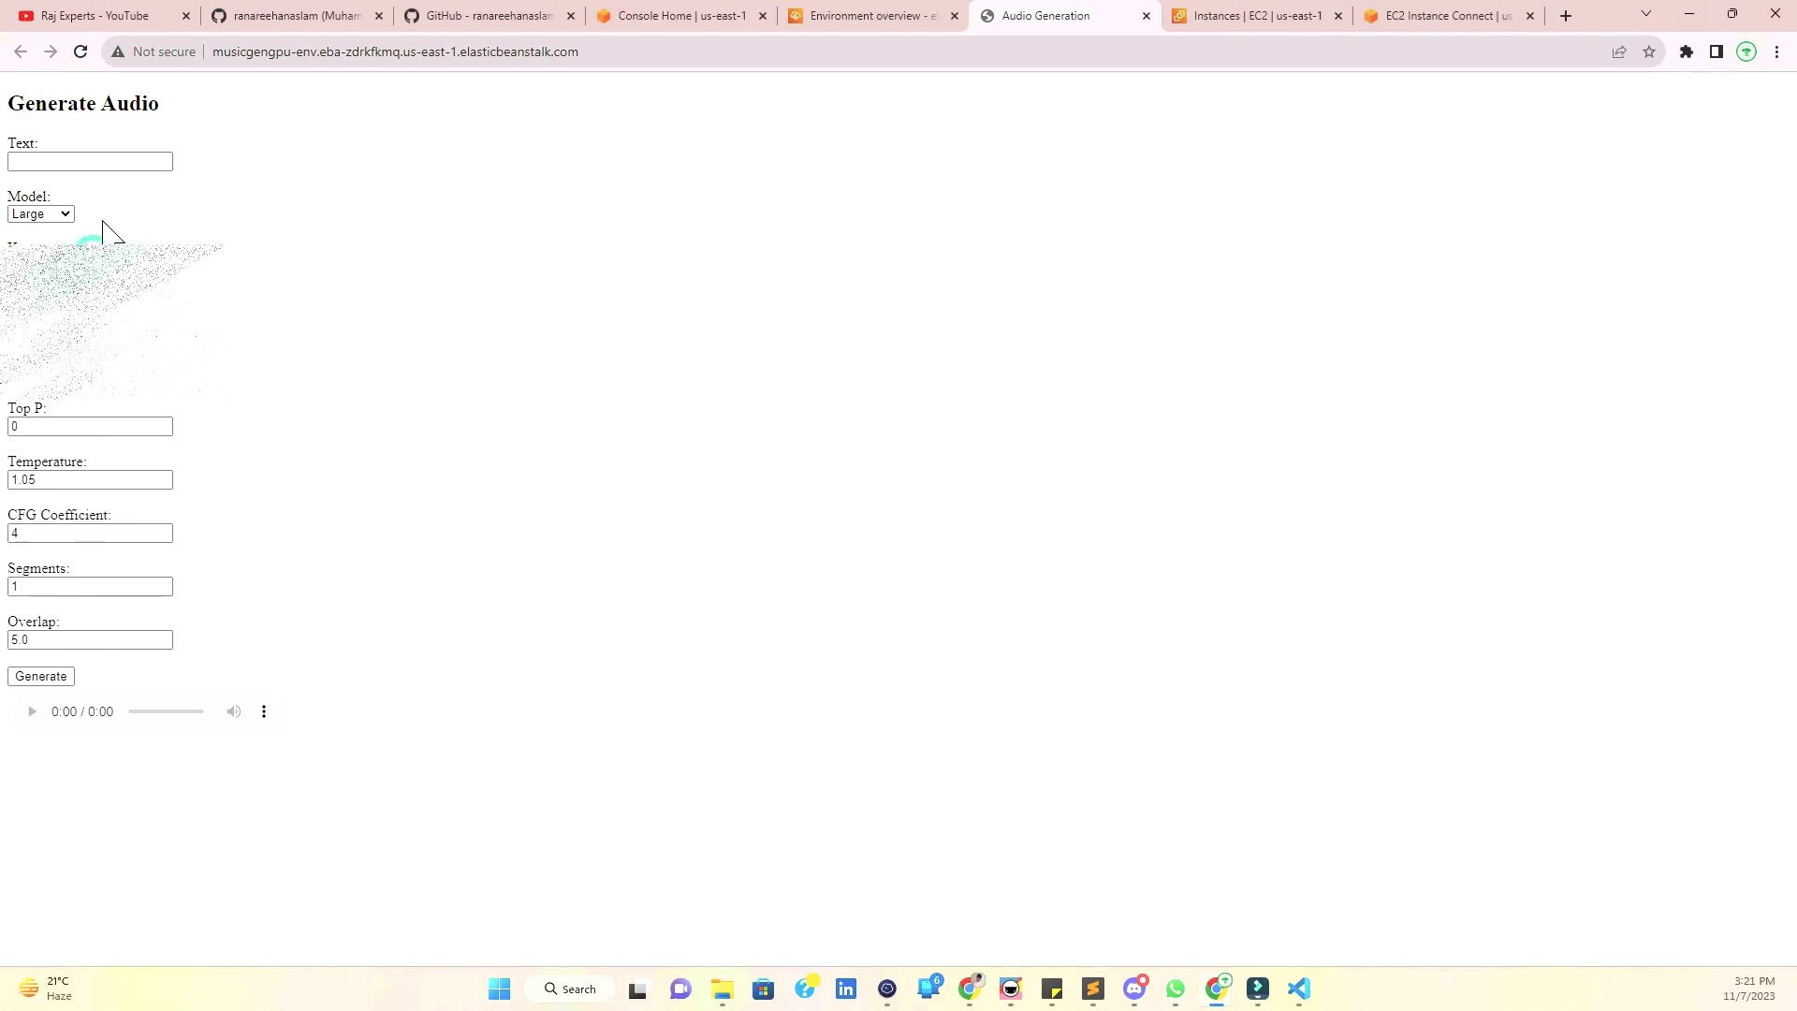
click(121, 200)
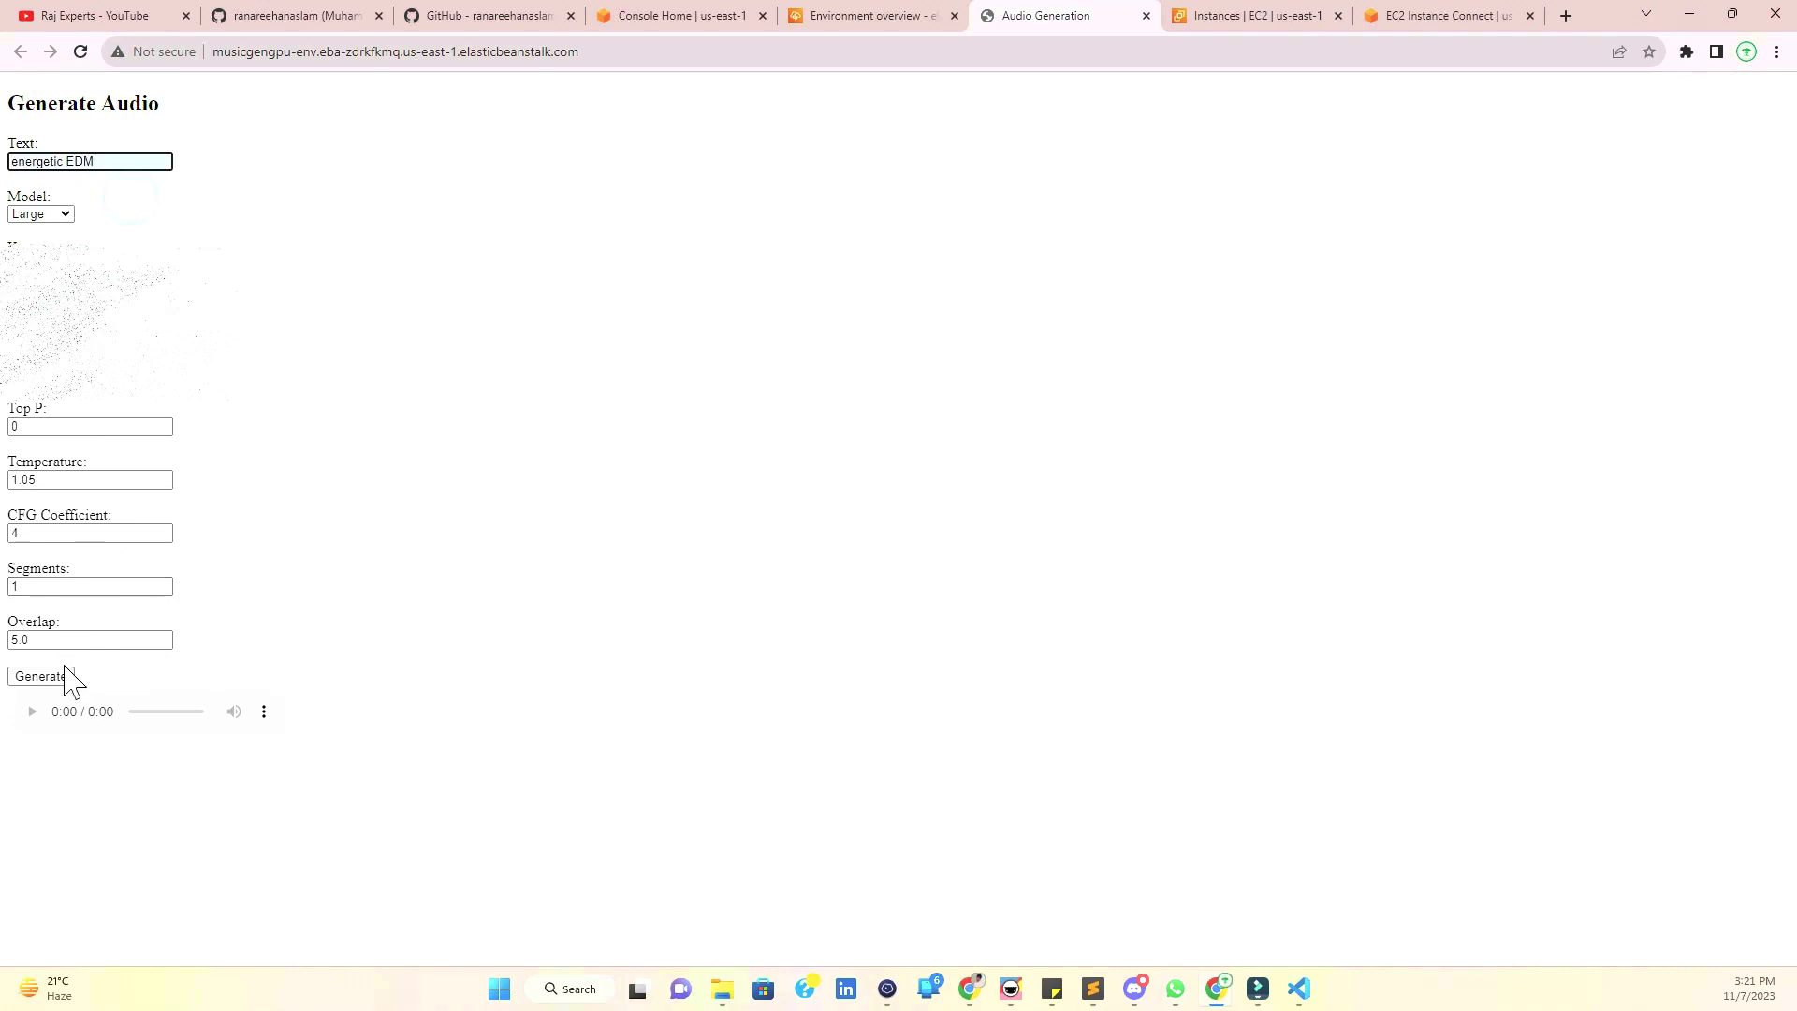
click(64, 674)
drag(18, 153, 148, 151)
click(147, 152)
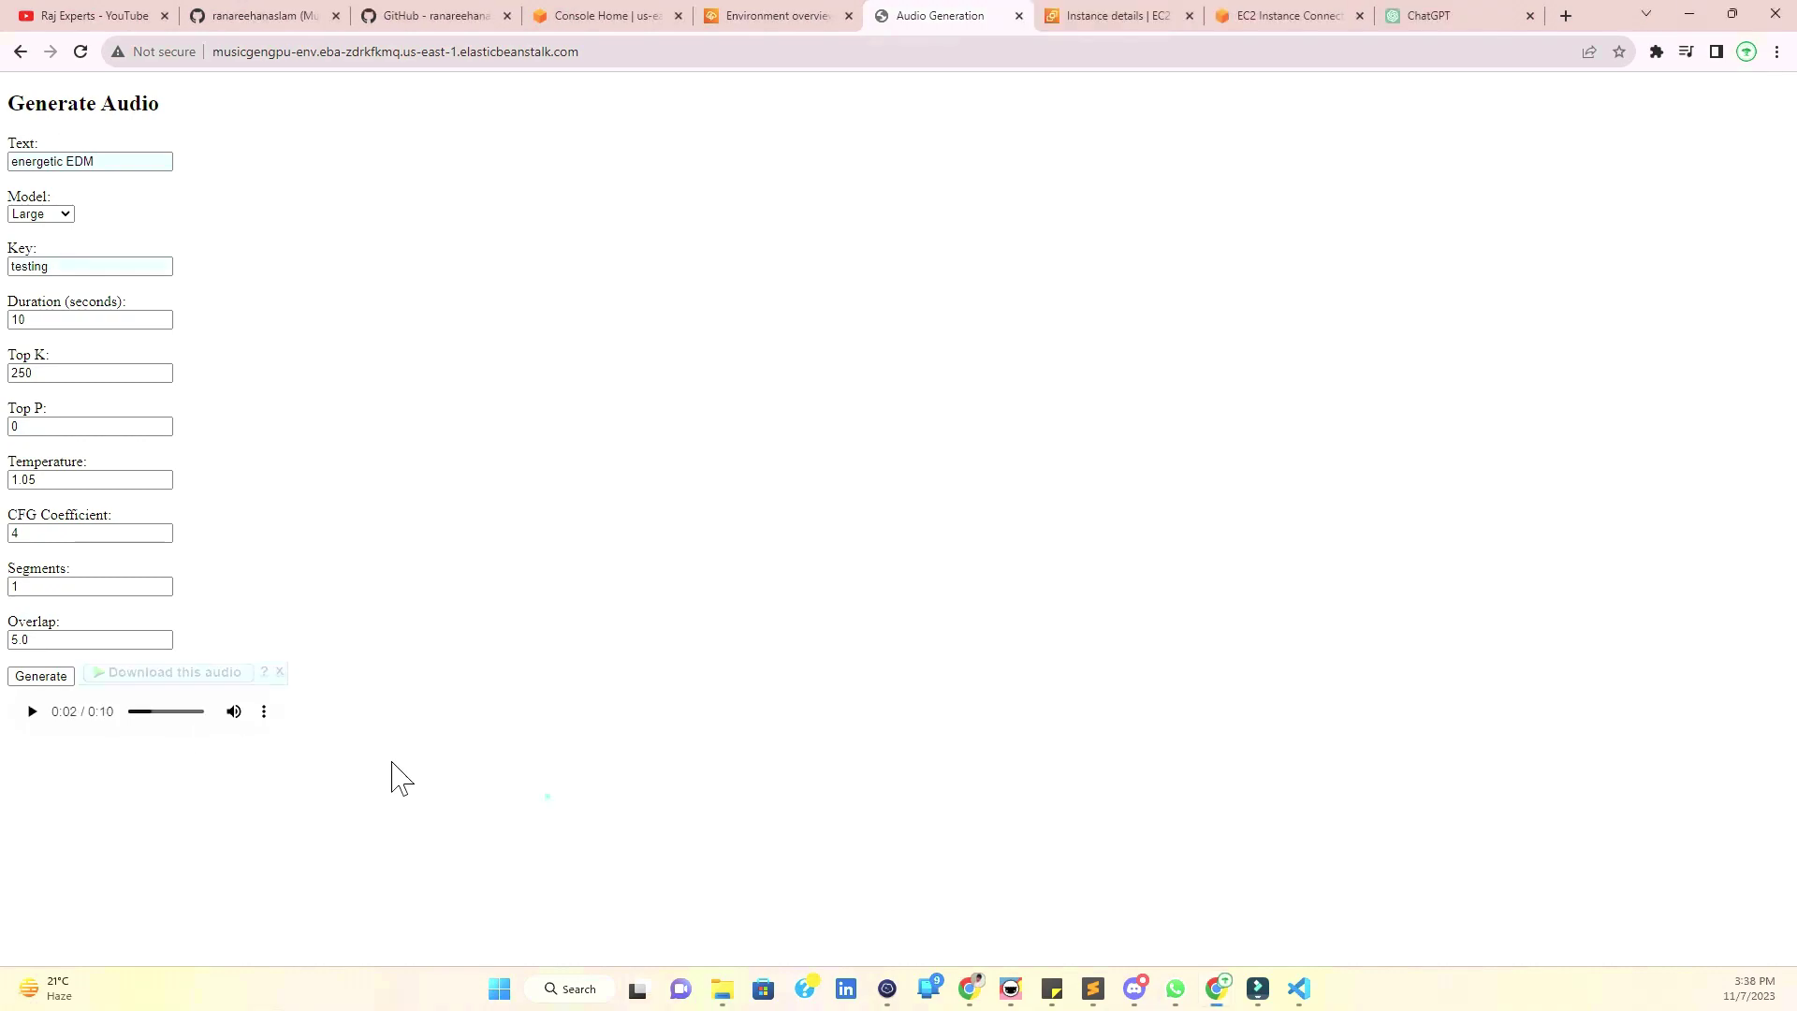
- View the GitHub repository of the deployment guide and the Raj Experts YouTube channel
mouse_move(165, 682)
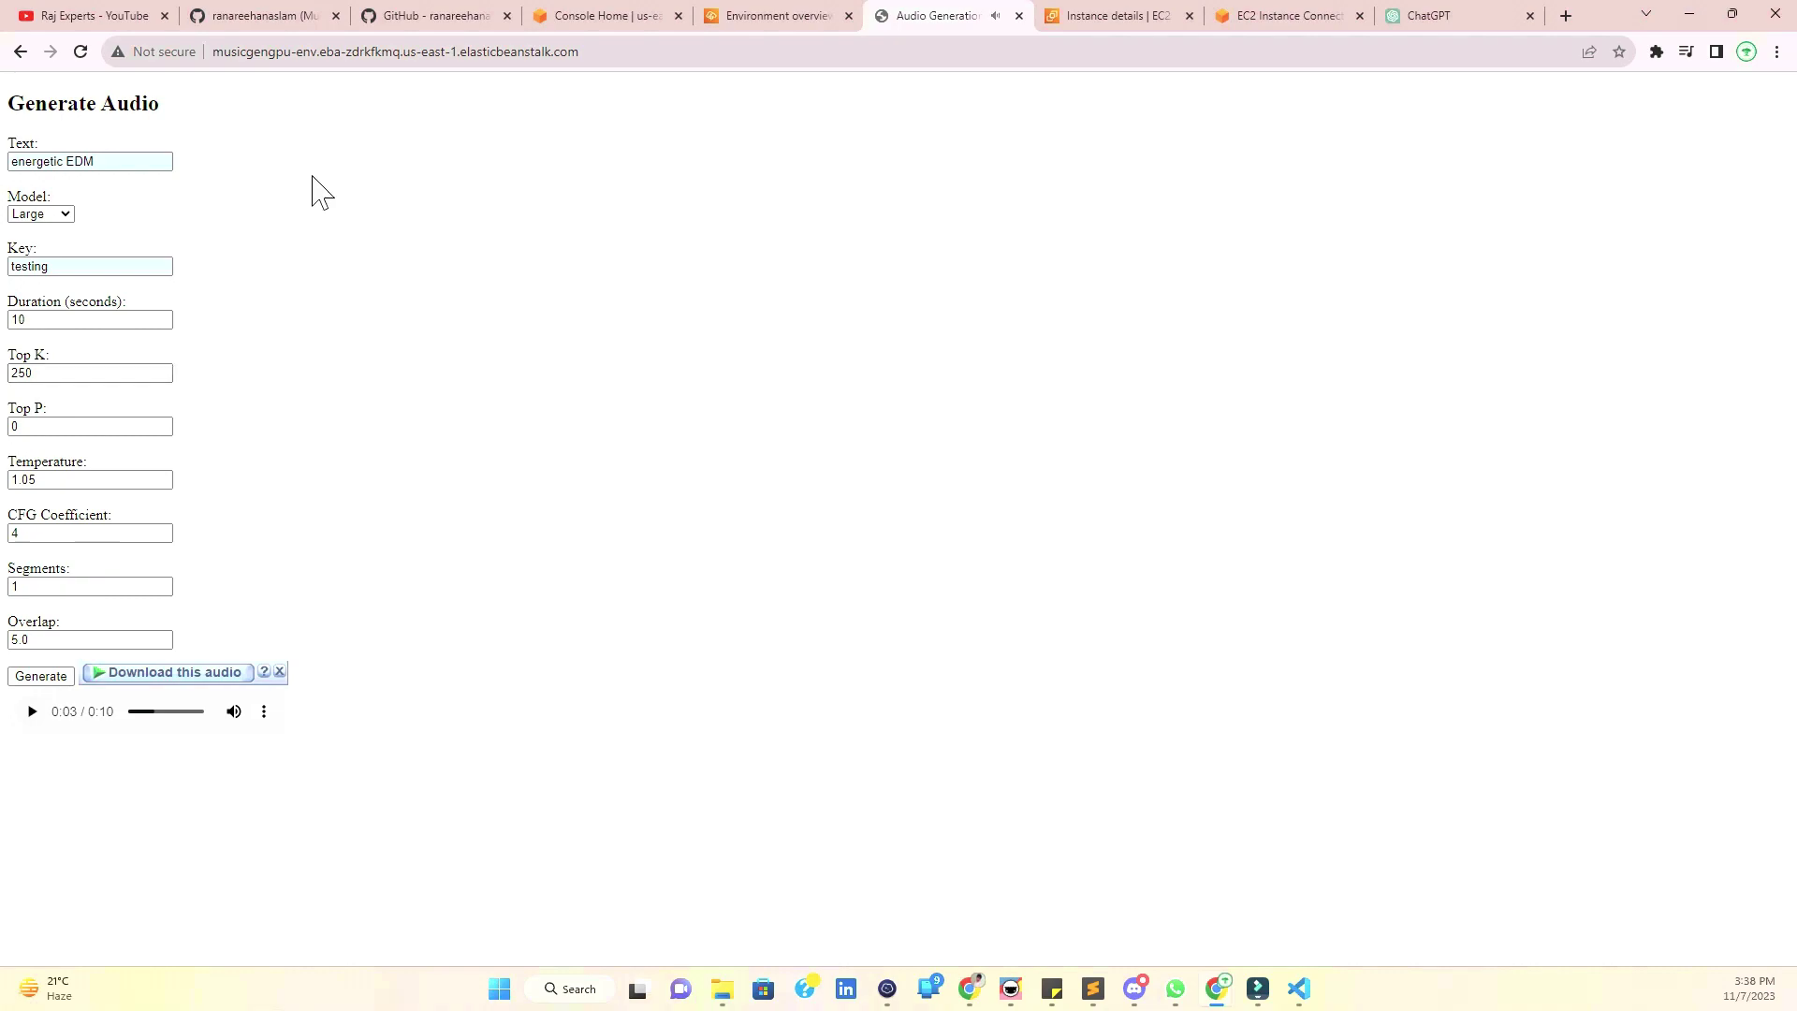
click(435, 15)
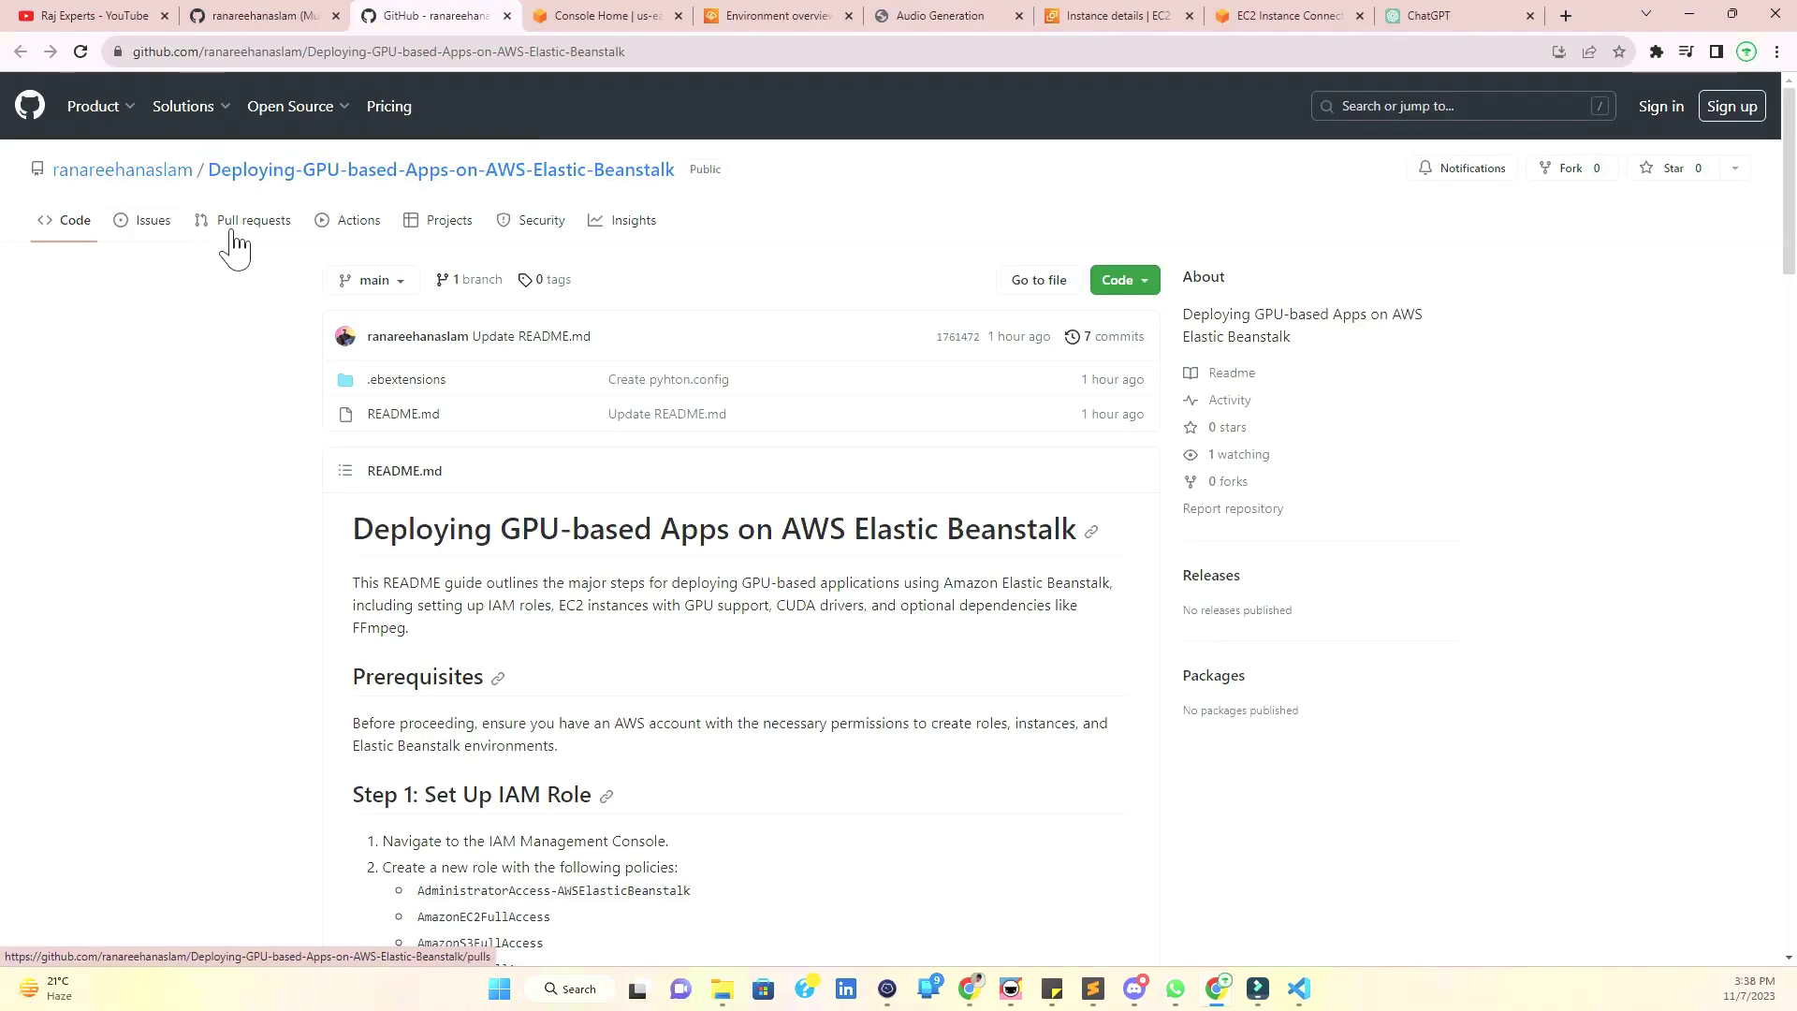
click(114, 15)
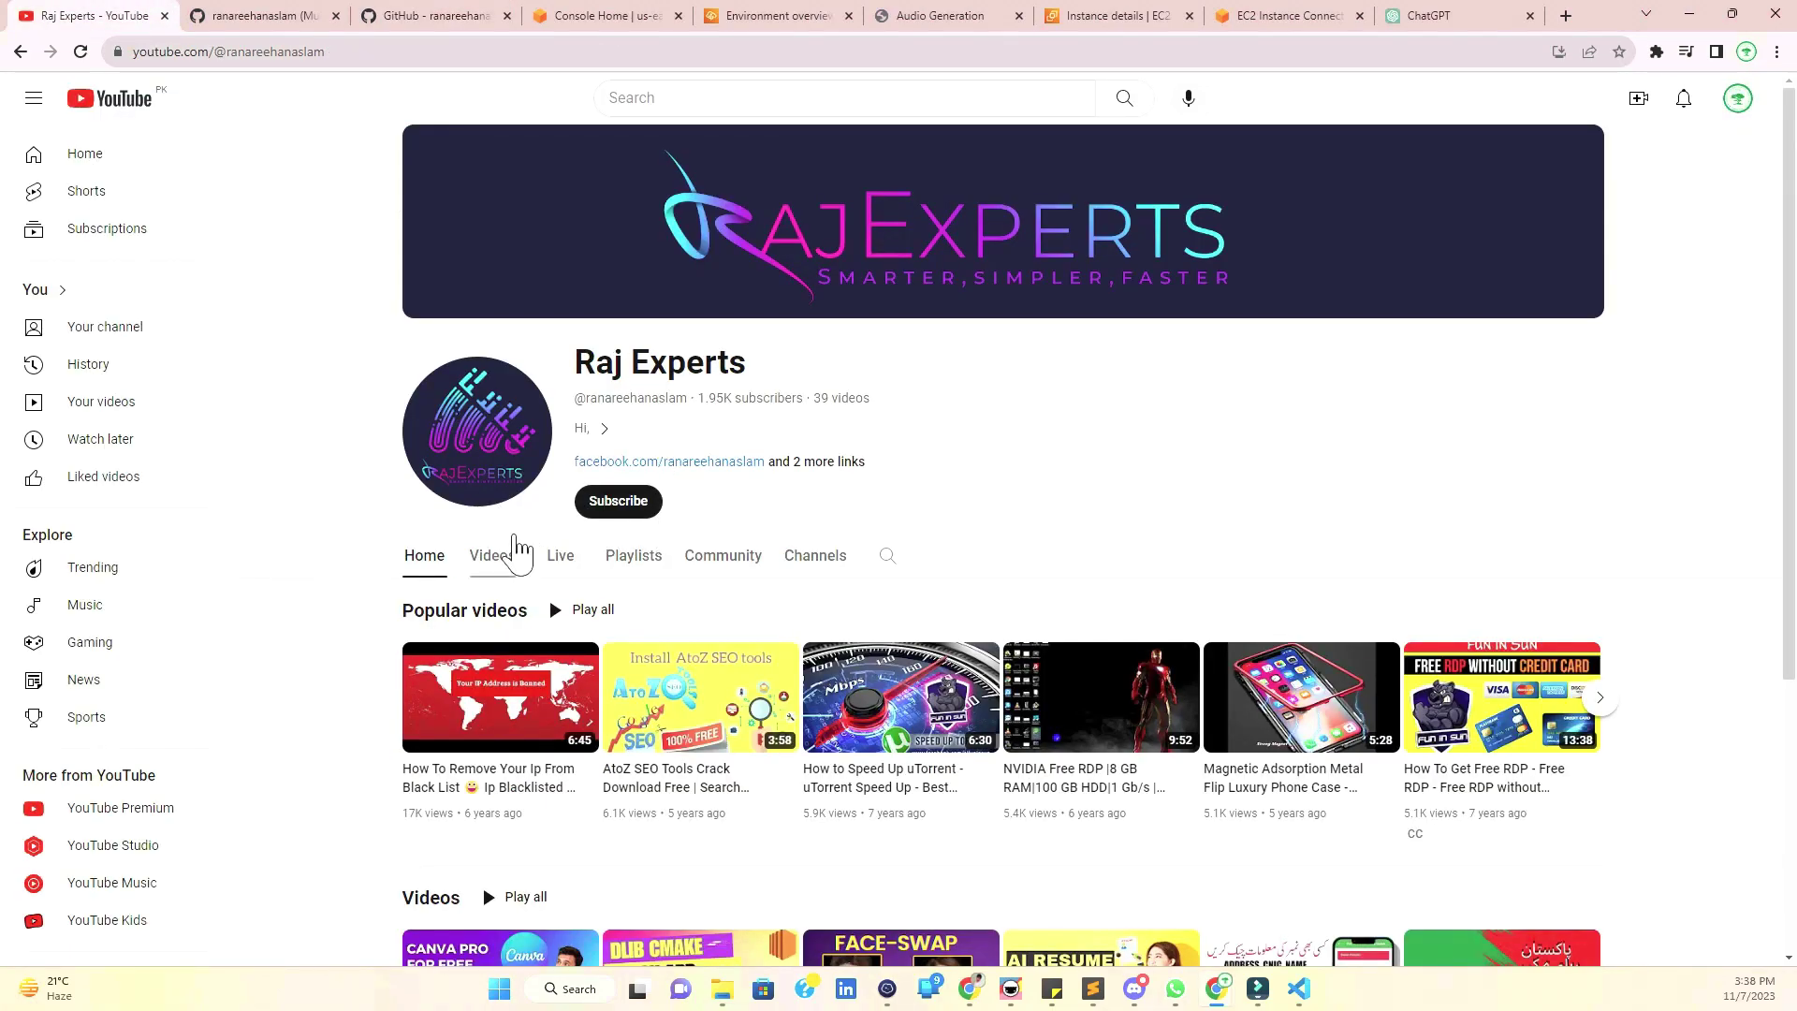